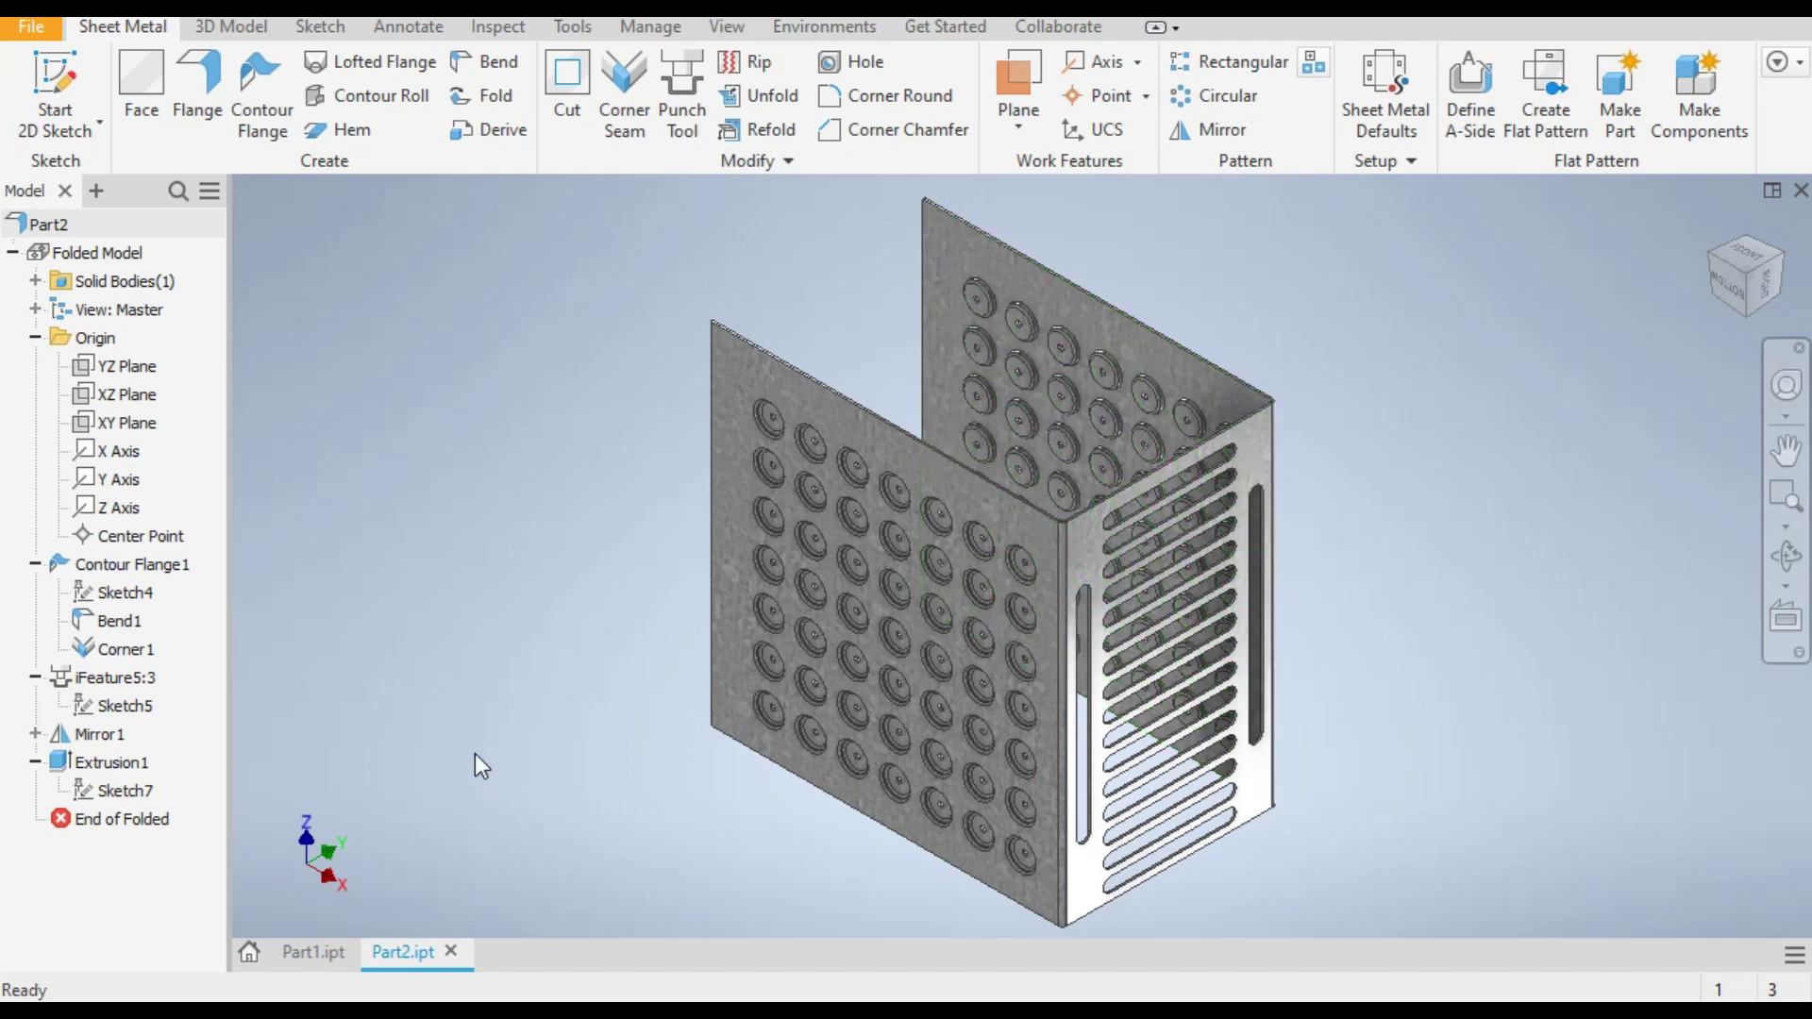
{"action": "left_click", "coordinate": [295, 953]}
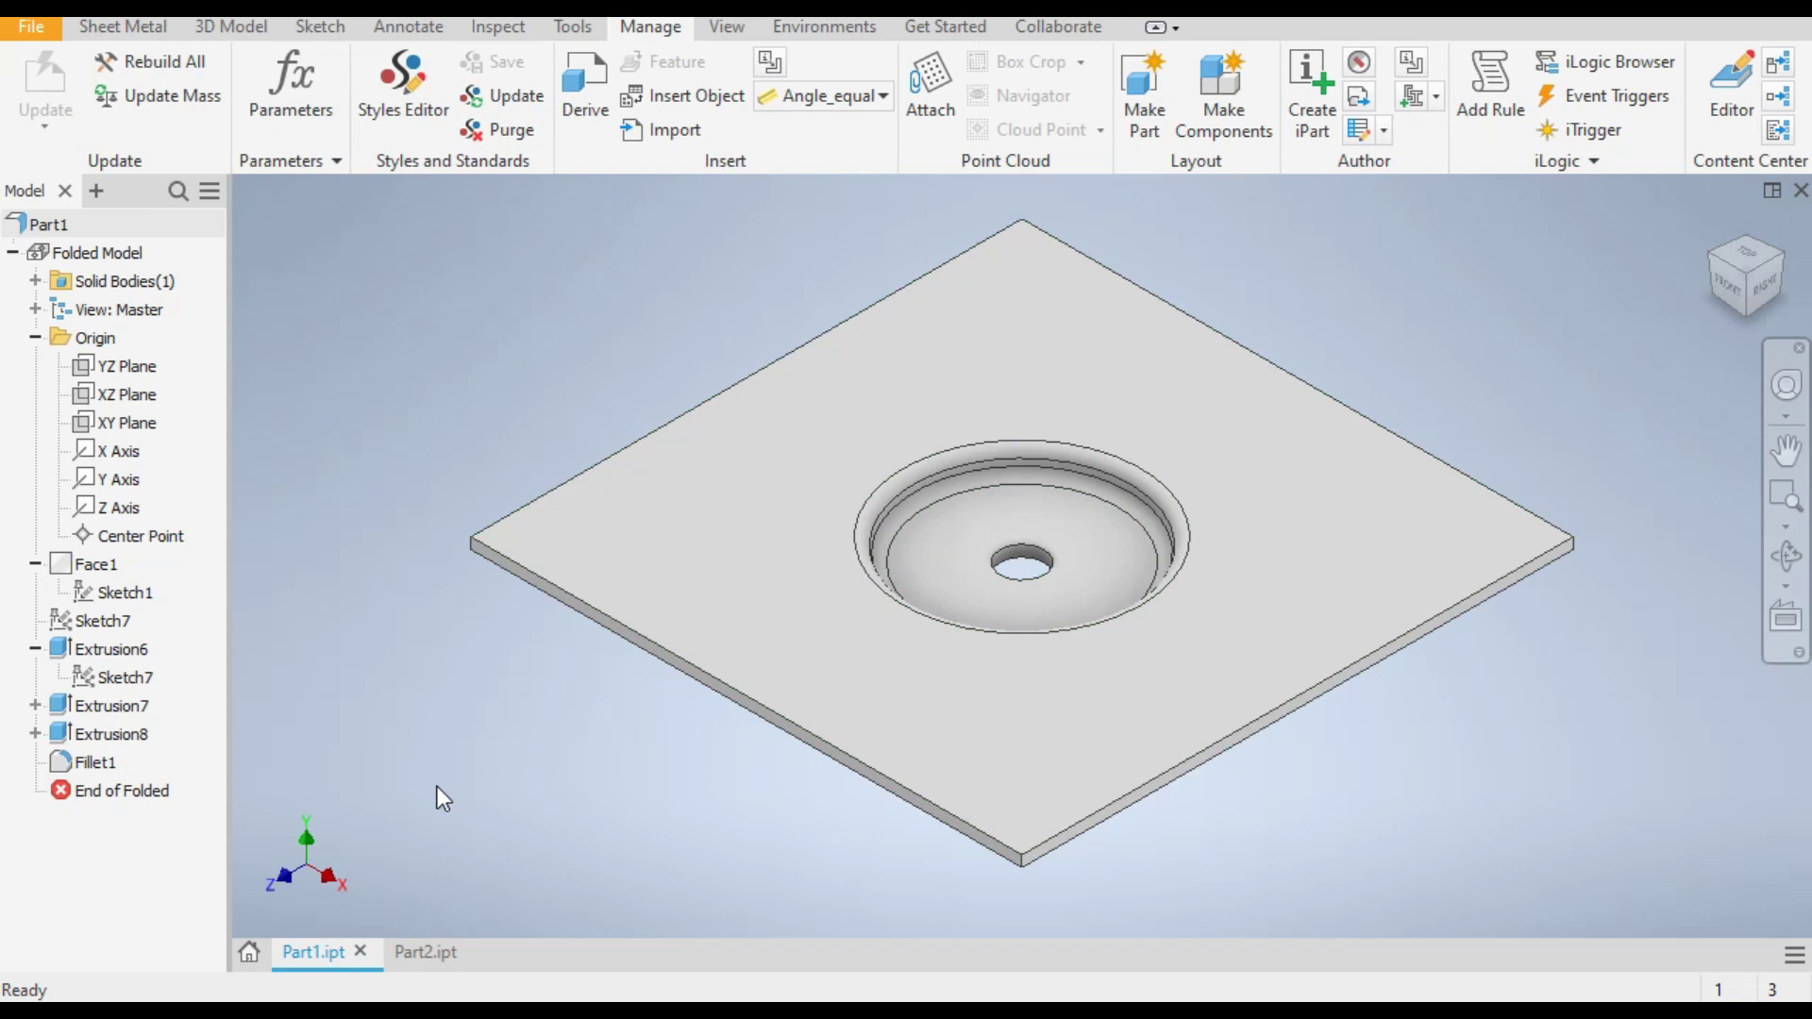
{"action": "left_click", "coordinate": [420, 954]}
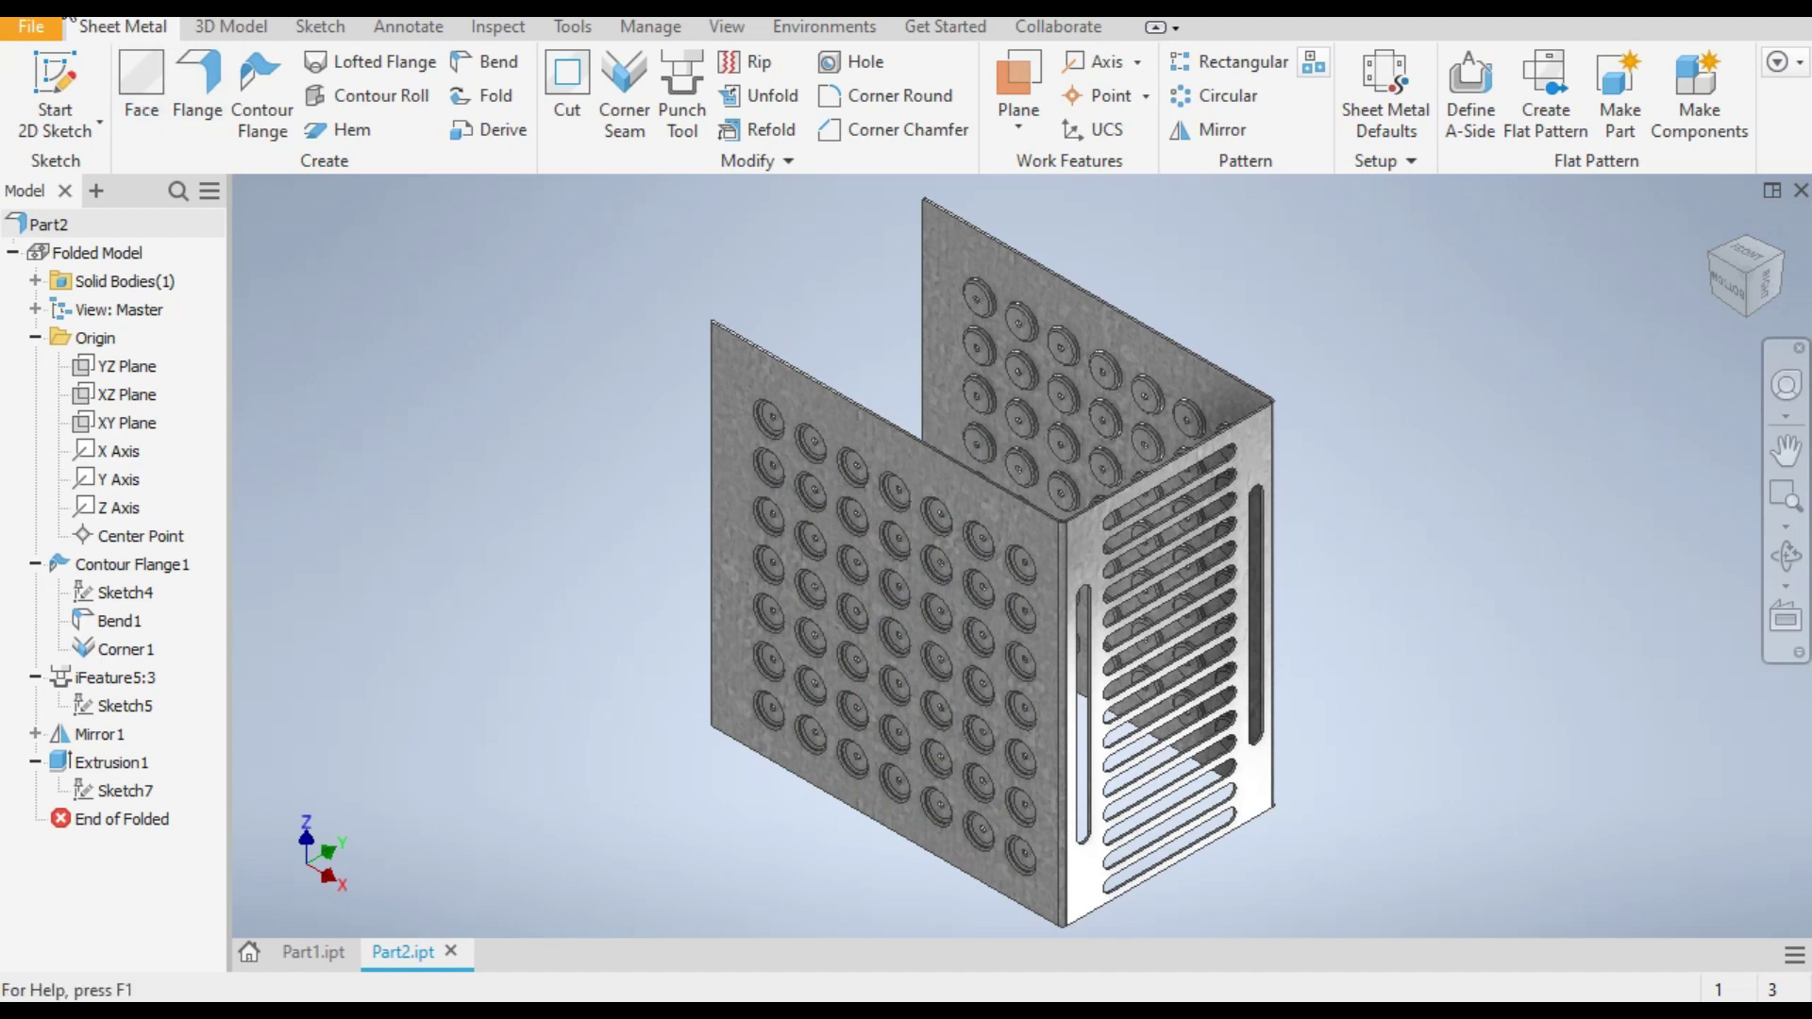
Step: Create a new part from the metric Sheet Metal (mm).ipt template and start a sketch on the horizontal XZ plane
{"action": "key", "text": "ctrl+n"}
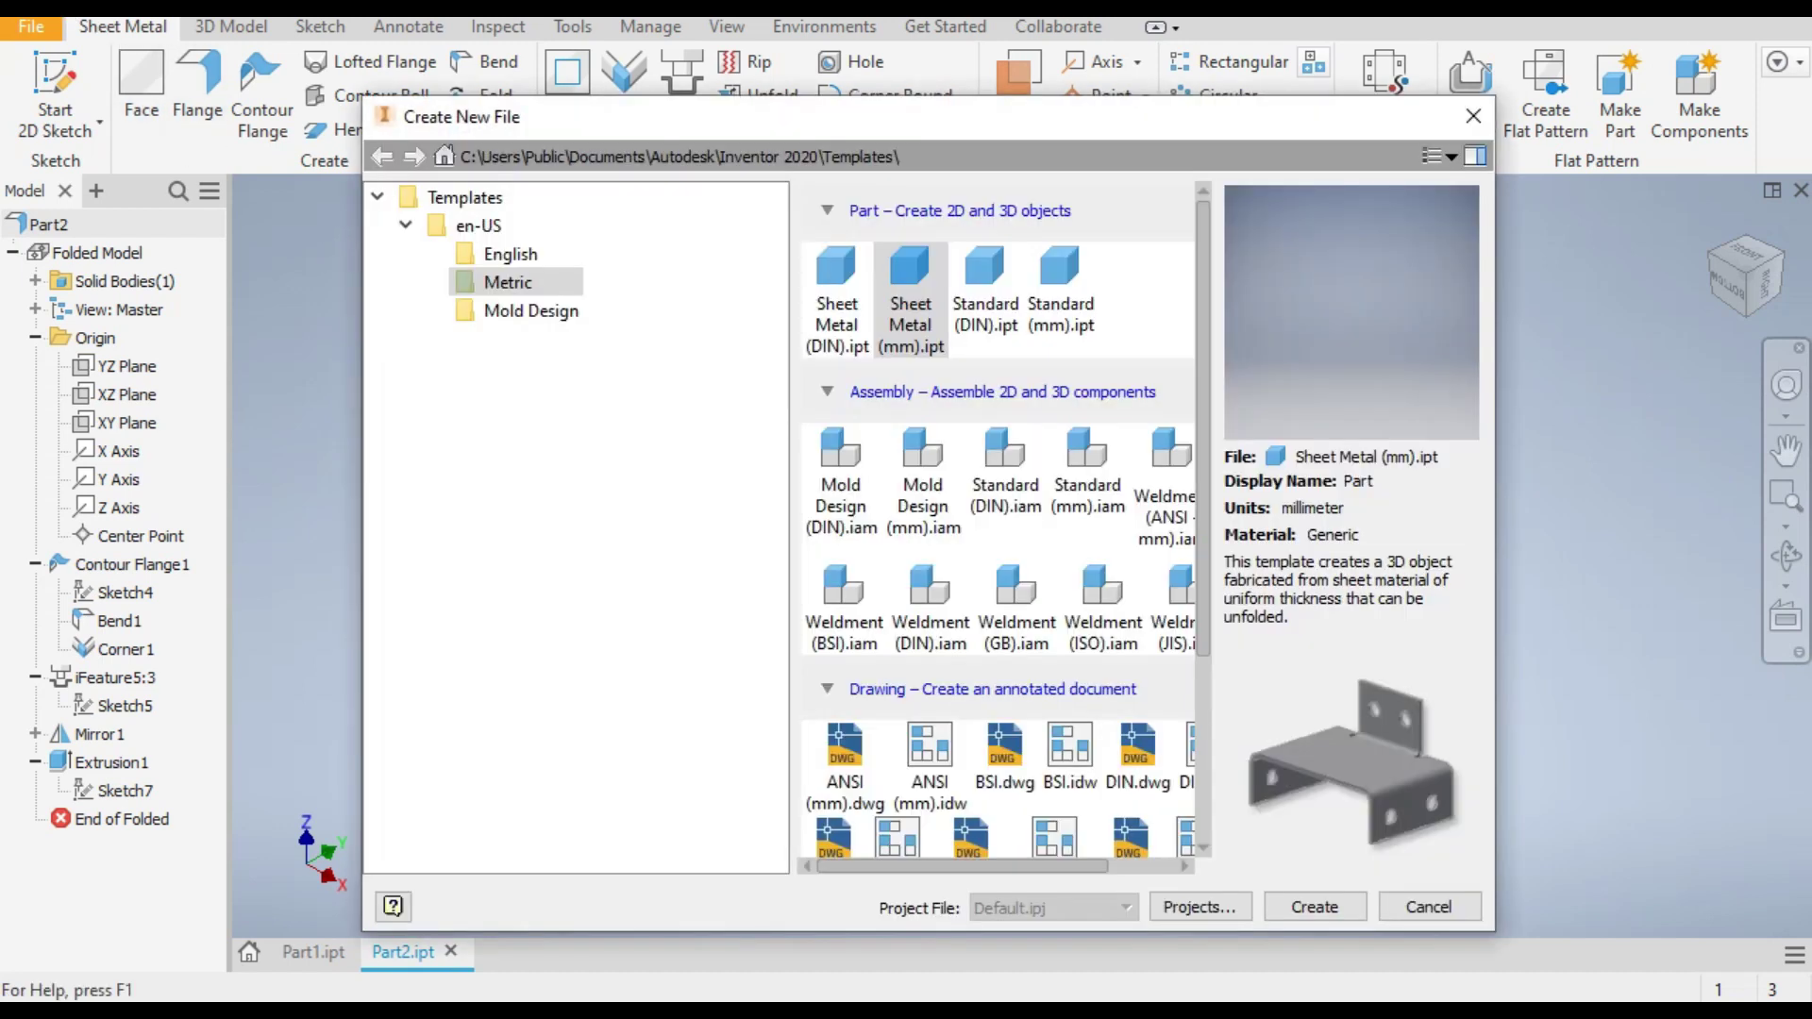
{"action": "double_click", "coordinate": [925, 274]}
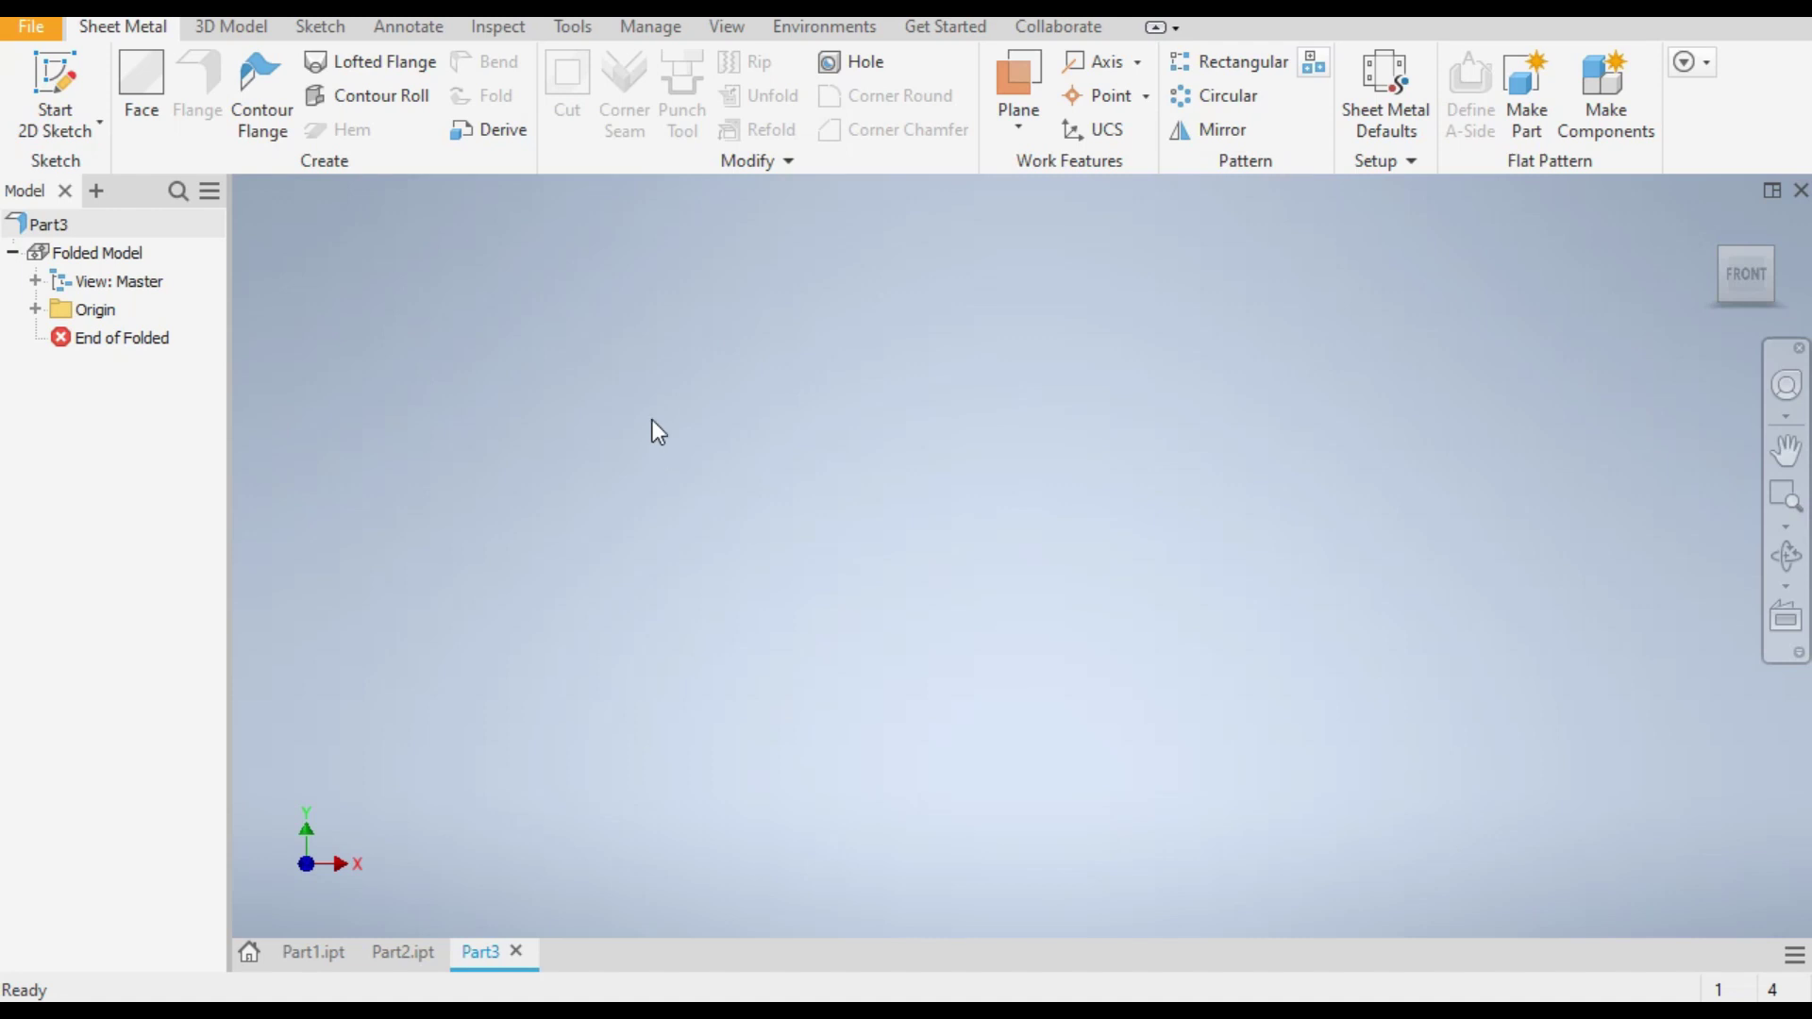
{"action": "left_click", "coordinate": [57, 80]}
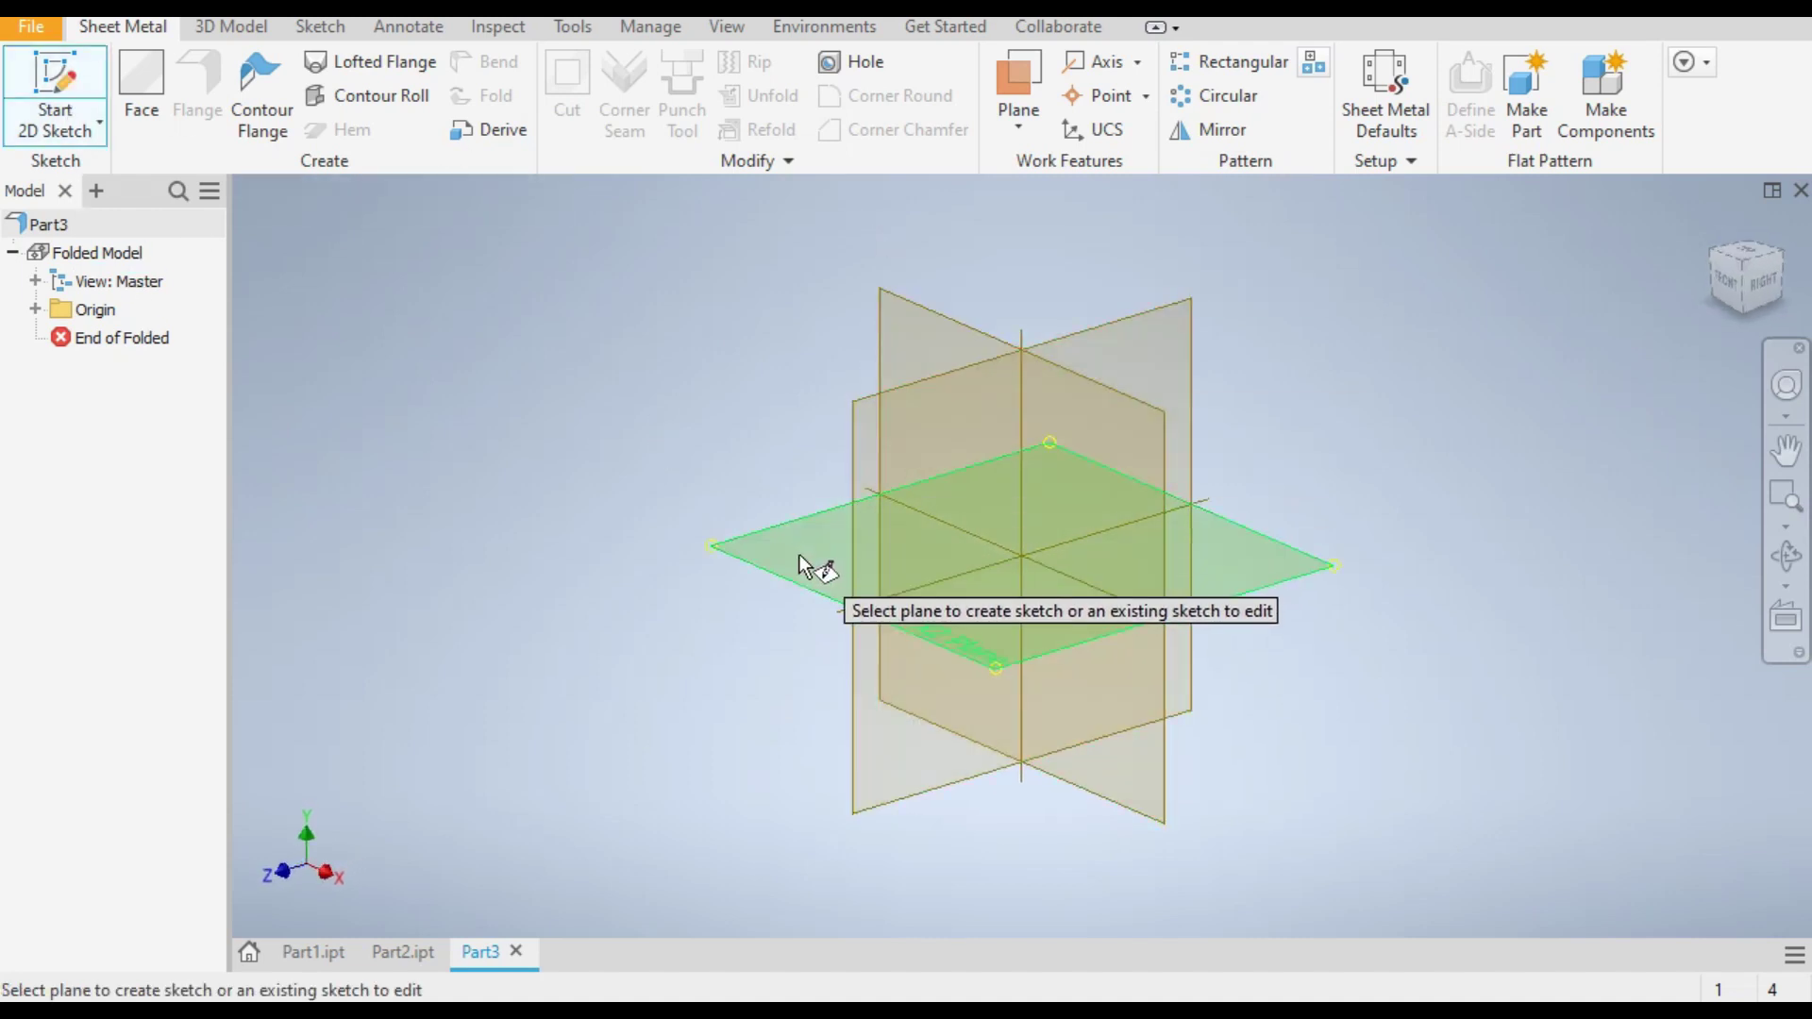
{"action": "left_click", "coordinate": [799, 567]}
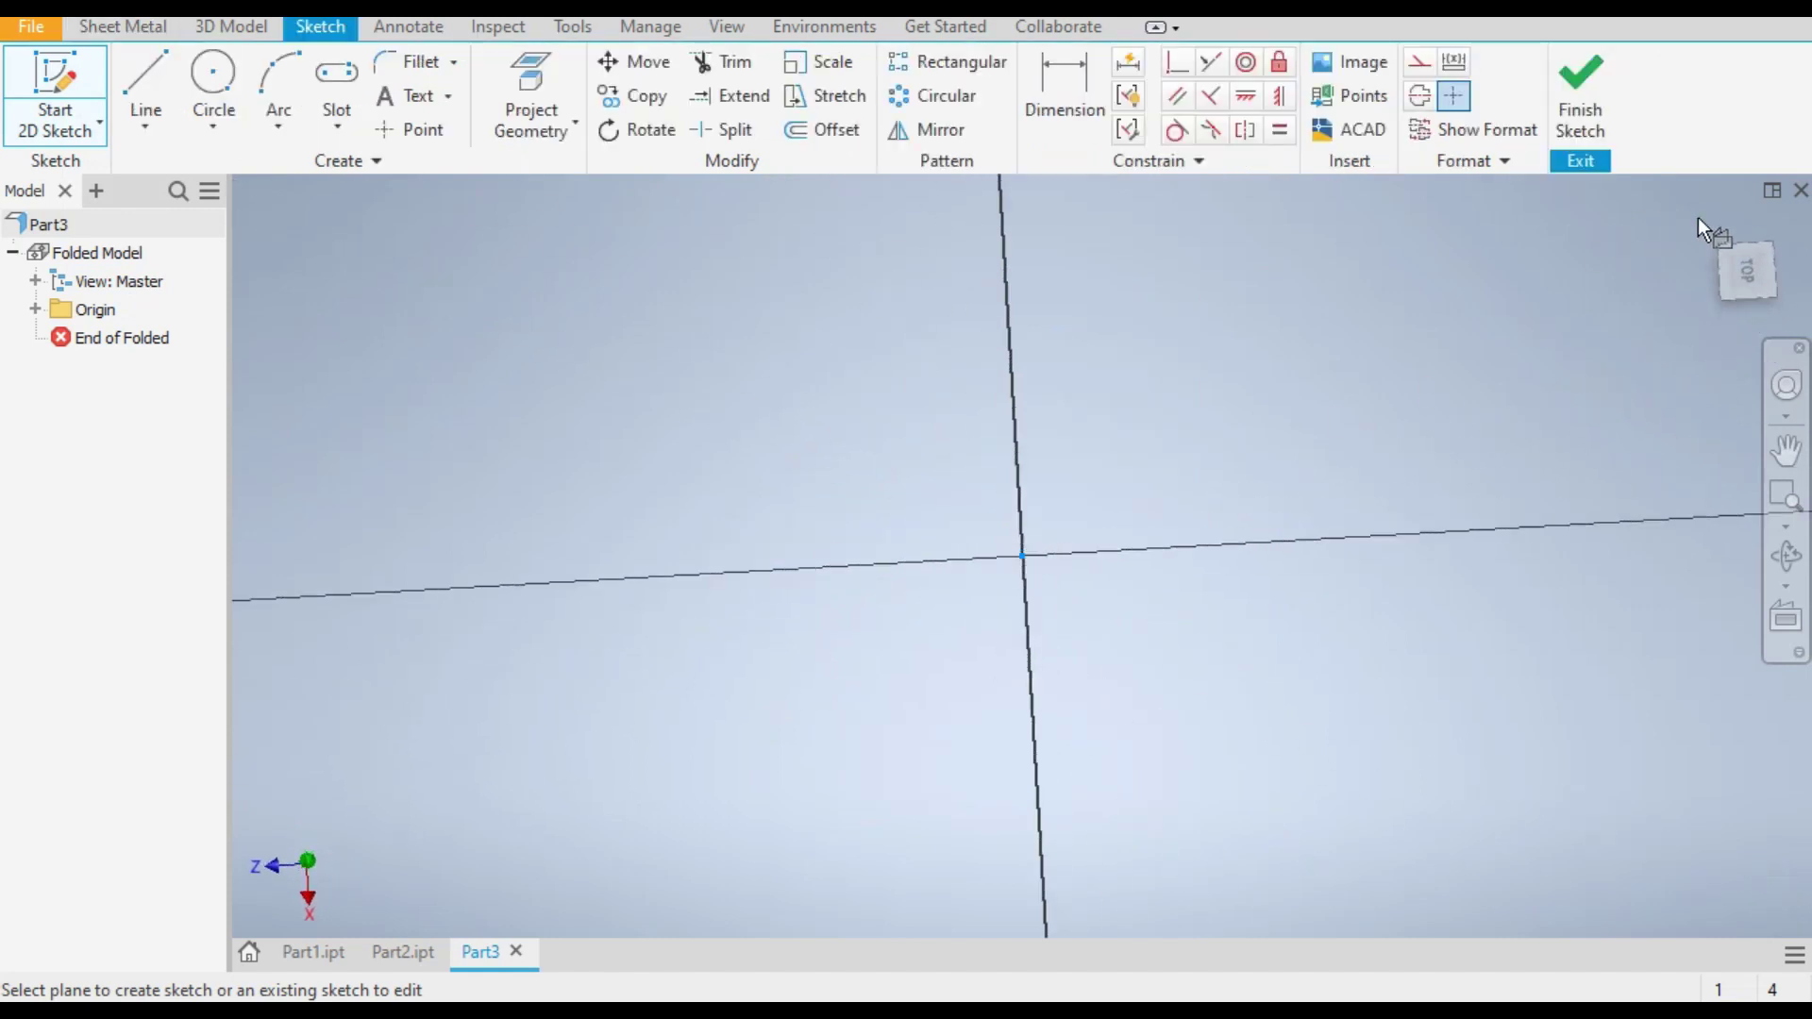
{"action": "left_click", "coordinate": [1776, 236]}
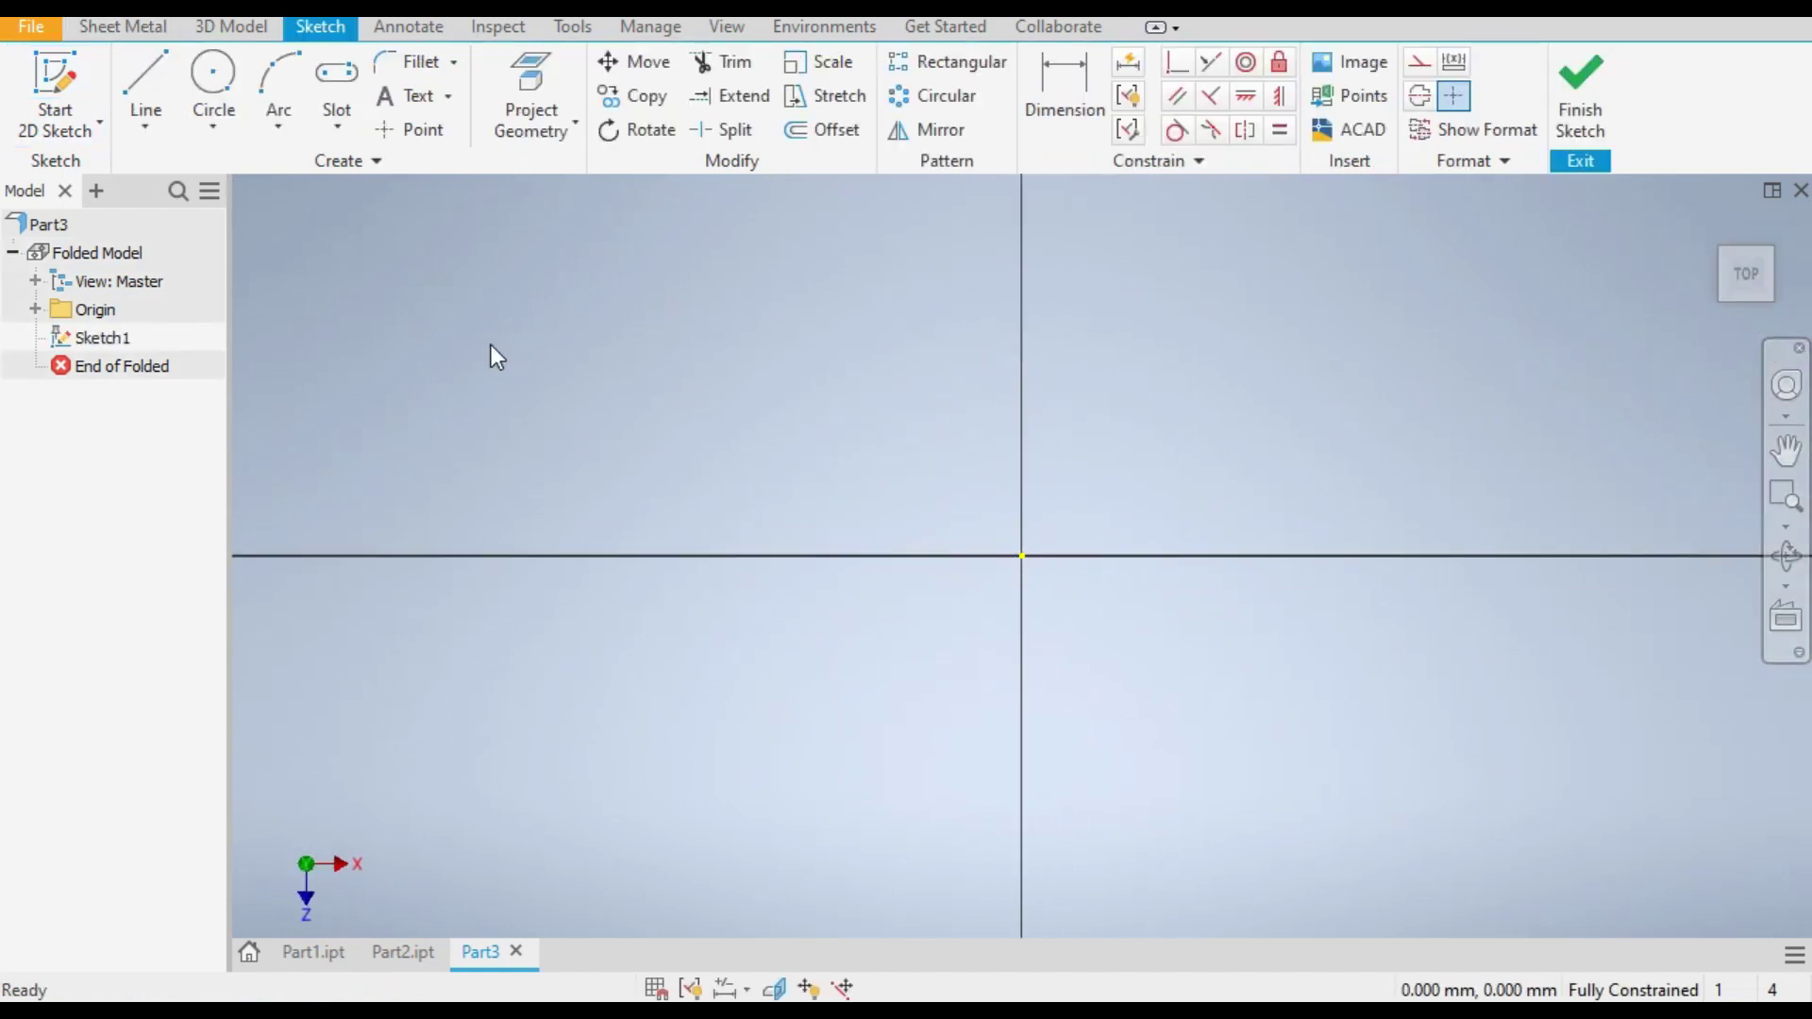
Step: Draw a two-point center rectangle about 325 by 241 mm, centred on the sketch origin
{"action": "left_click", "coordinate": [344, 129]}
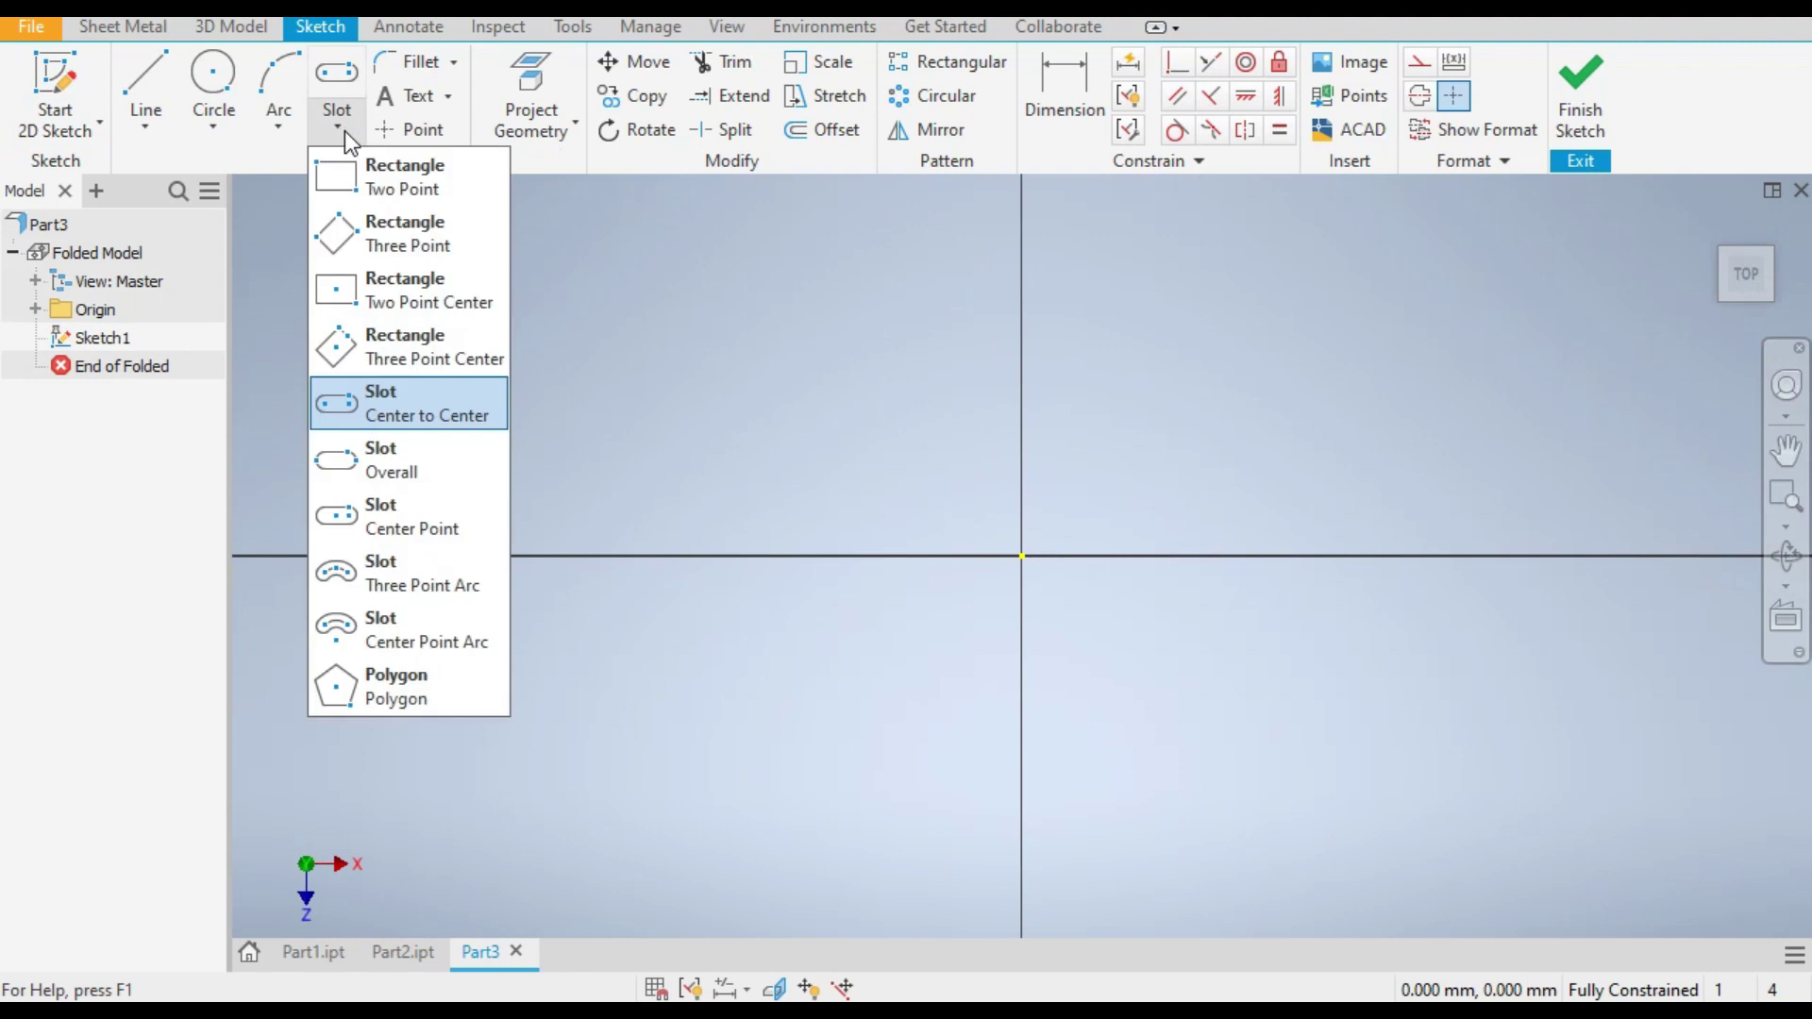
{"action": "left_click", "coordinate": [426, 300]}
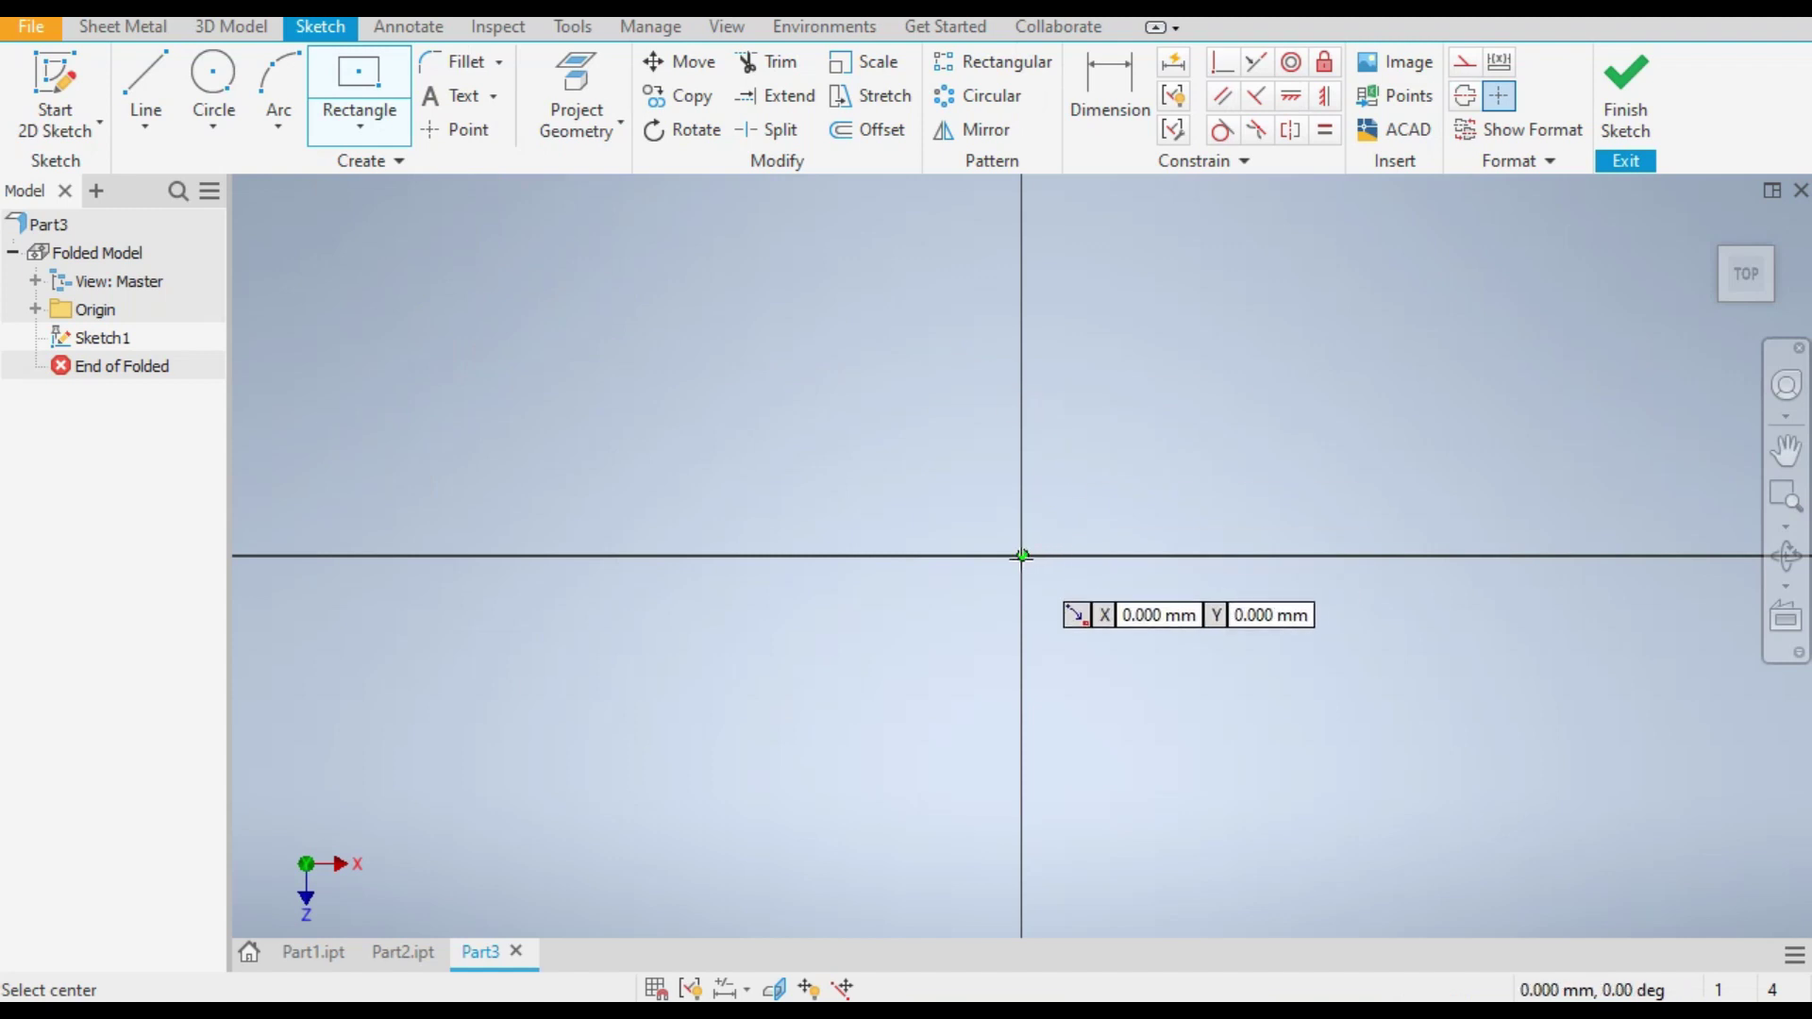
{"action": "left_click", "coordinate": [1022, 556]}
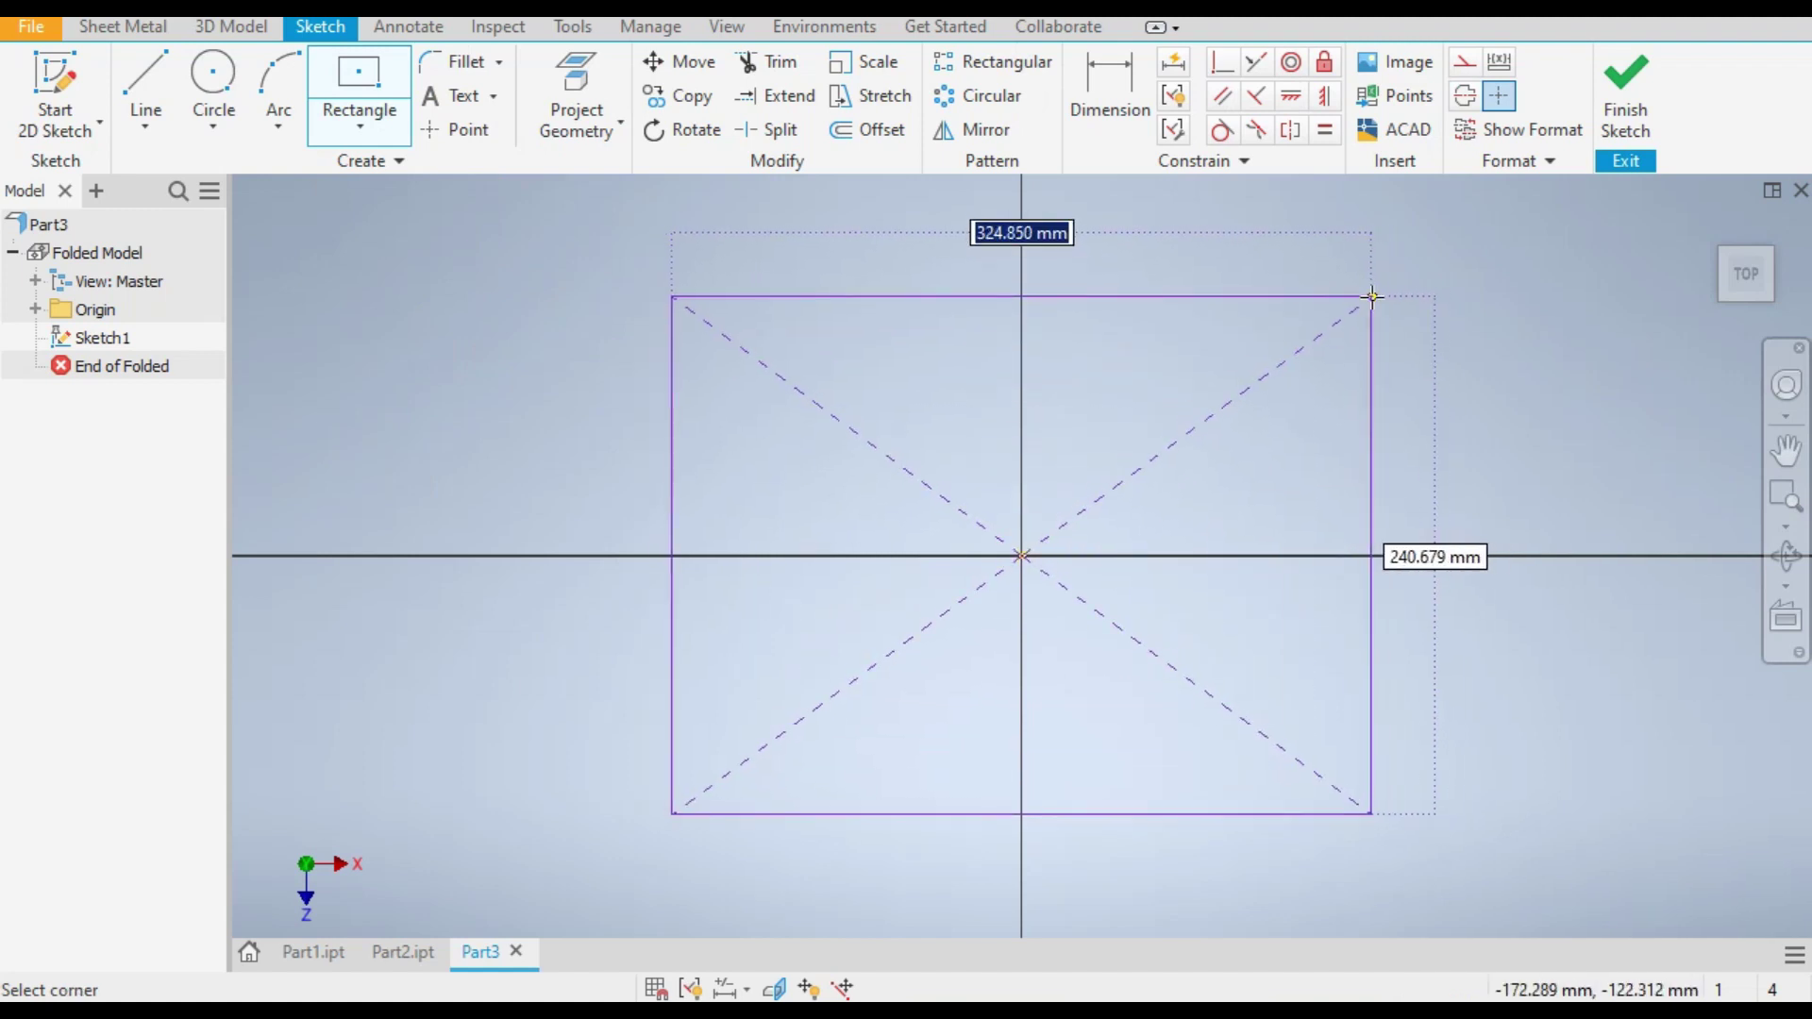
{"action": "left_click", "coordinate": [1373, 297]}
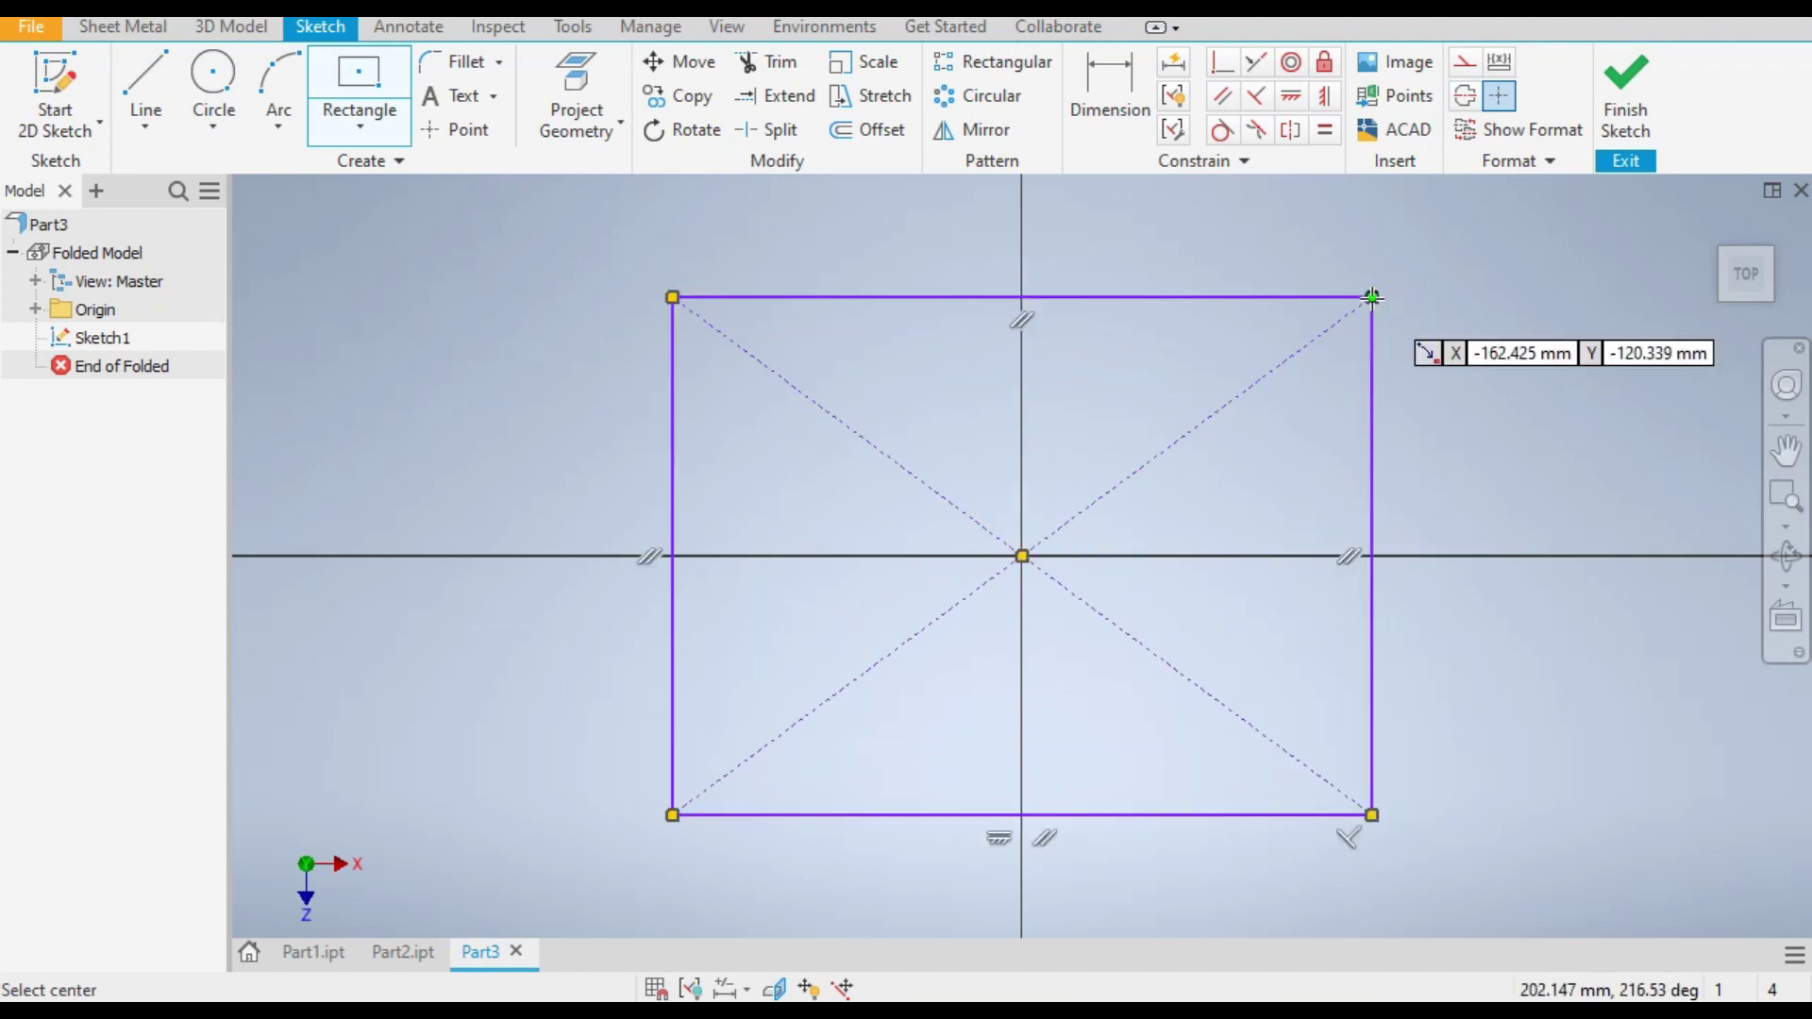
Step: Dimension the rectangle's width and height, setting both to 50 mm
{"action": "left_click", "coordinate": [1117, 89]}
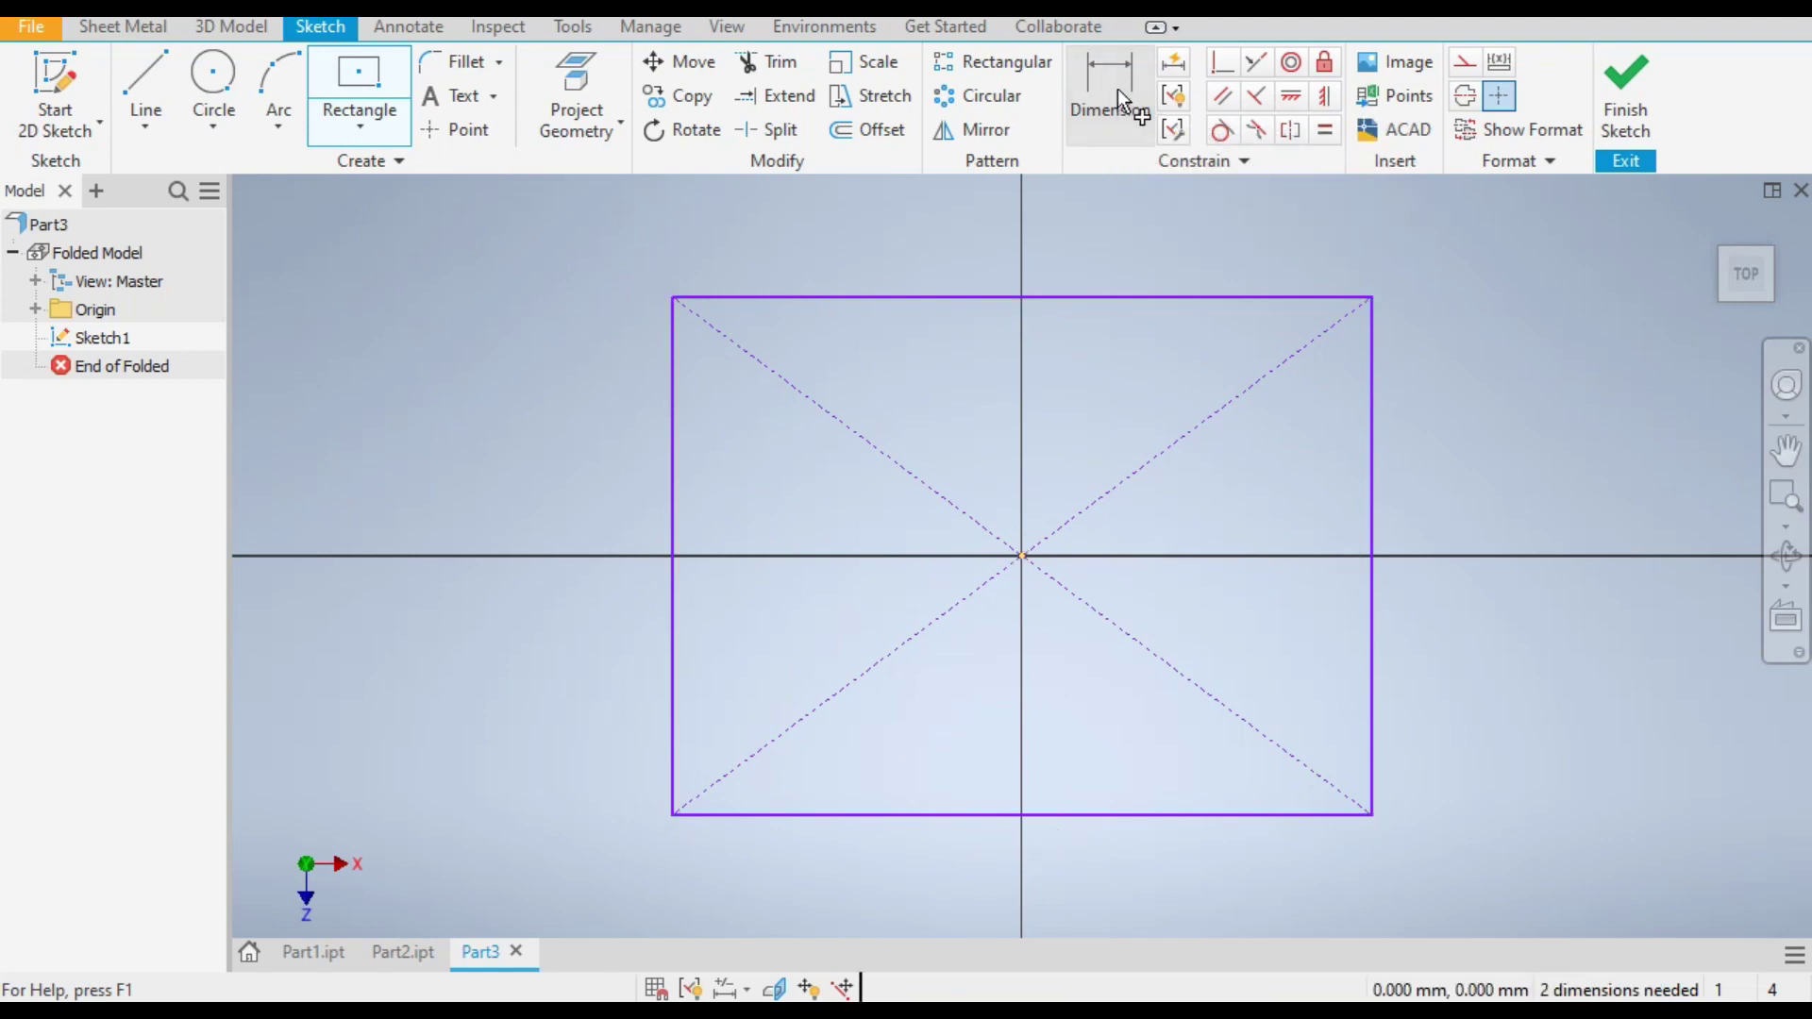
{"action": "left_click", "coordinate": [1105, 298]}
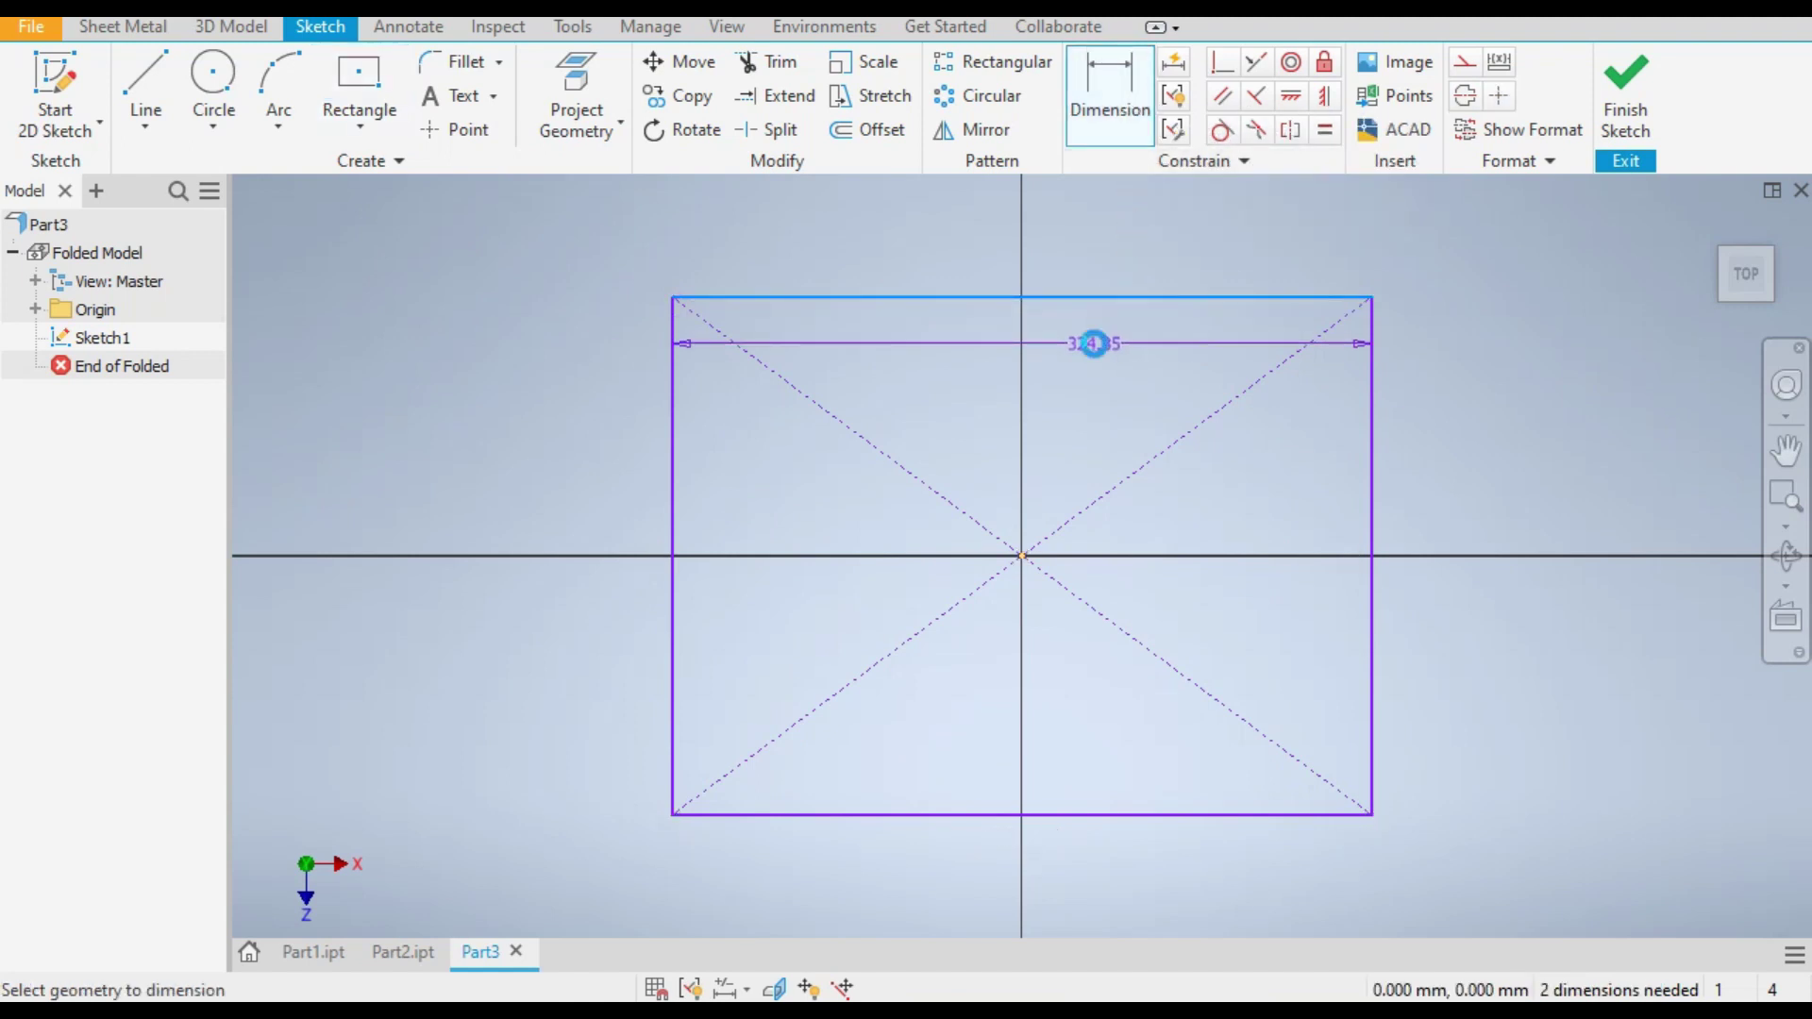
{"action": "left_click", "coordinate": [1095, 344]}
{"action": "type", "text": "50"}
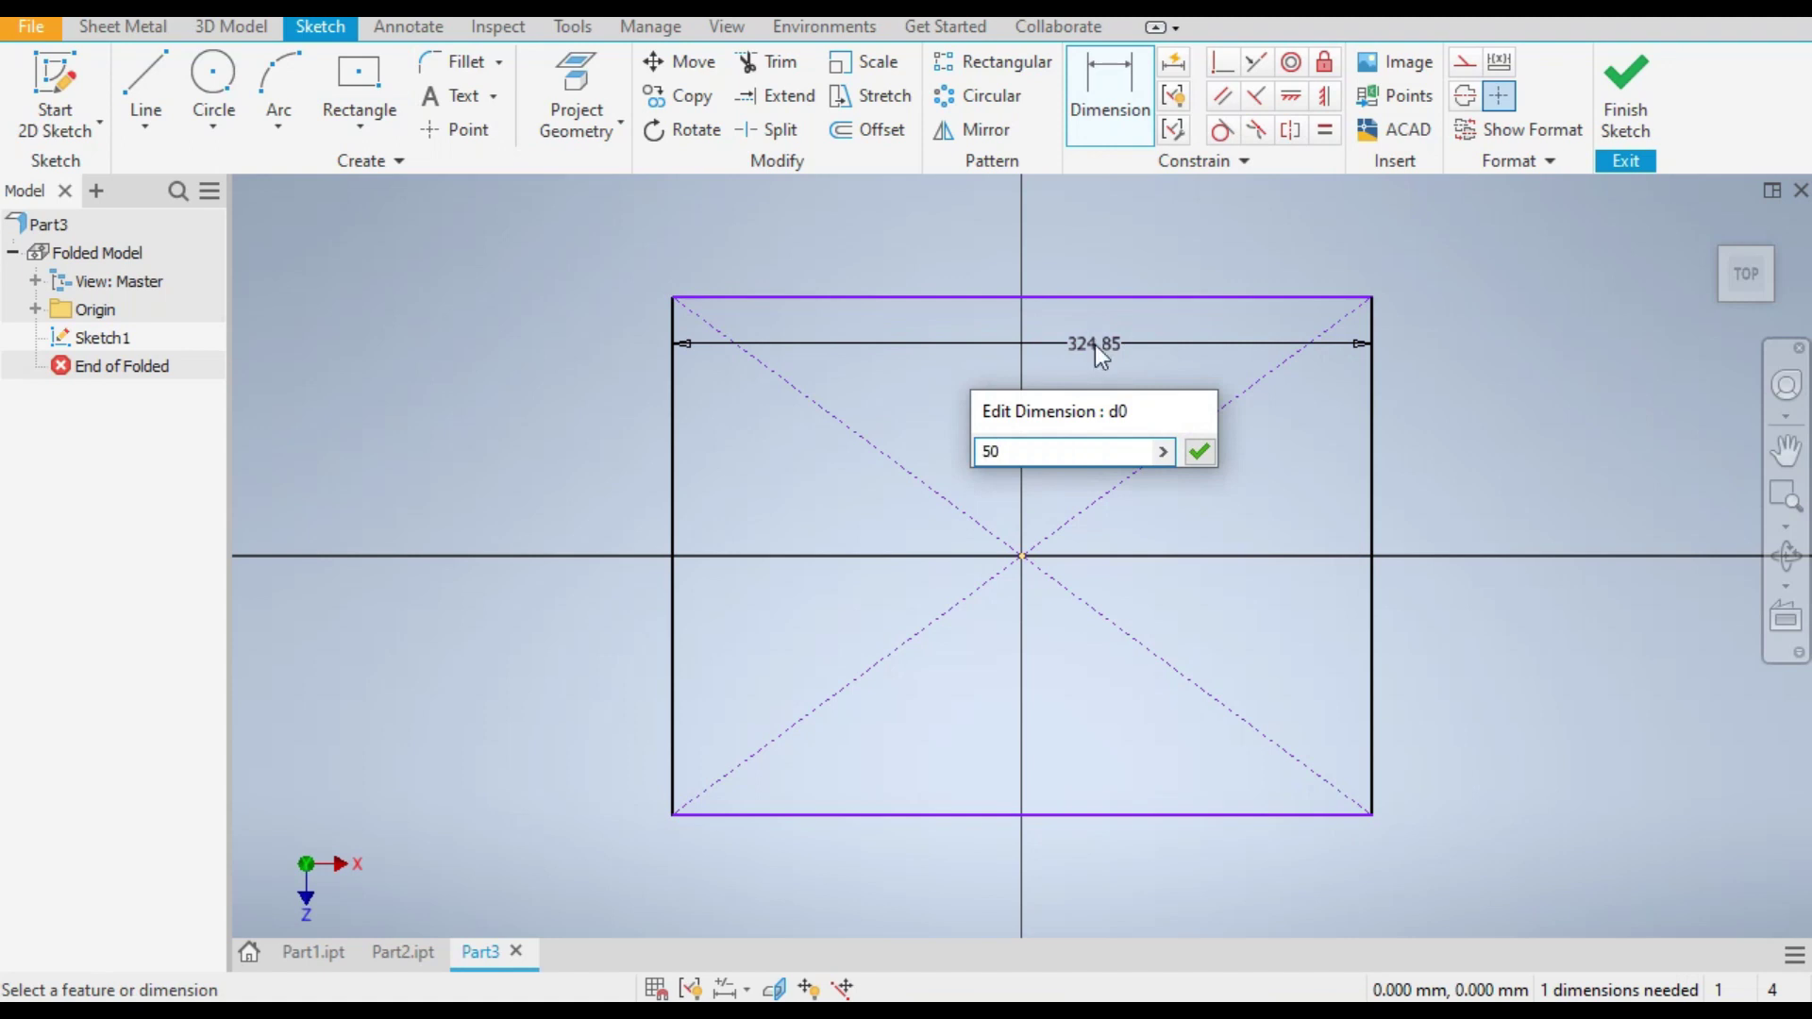
{"action": "key", "text": "Return"}
{"action": "scroll", "coordinate": [1035, 648], "scroll_direction": "down", "scroll_amount": 3}
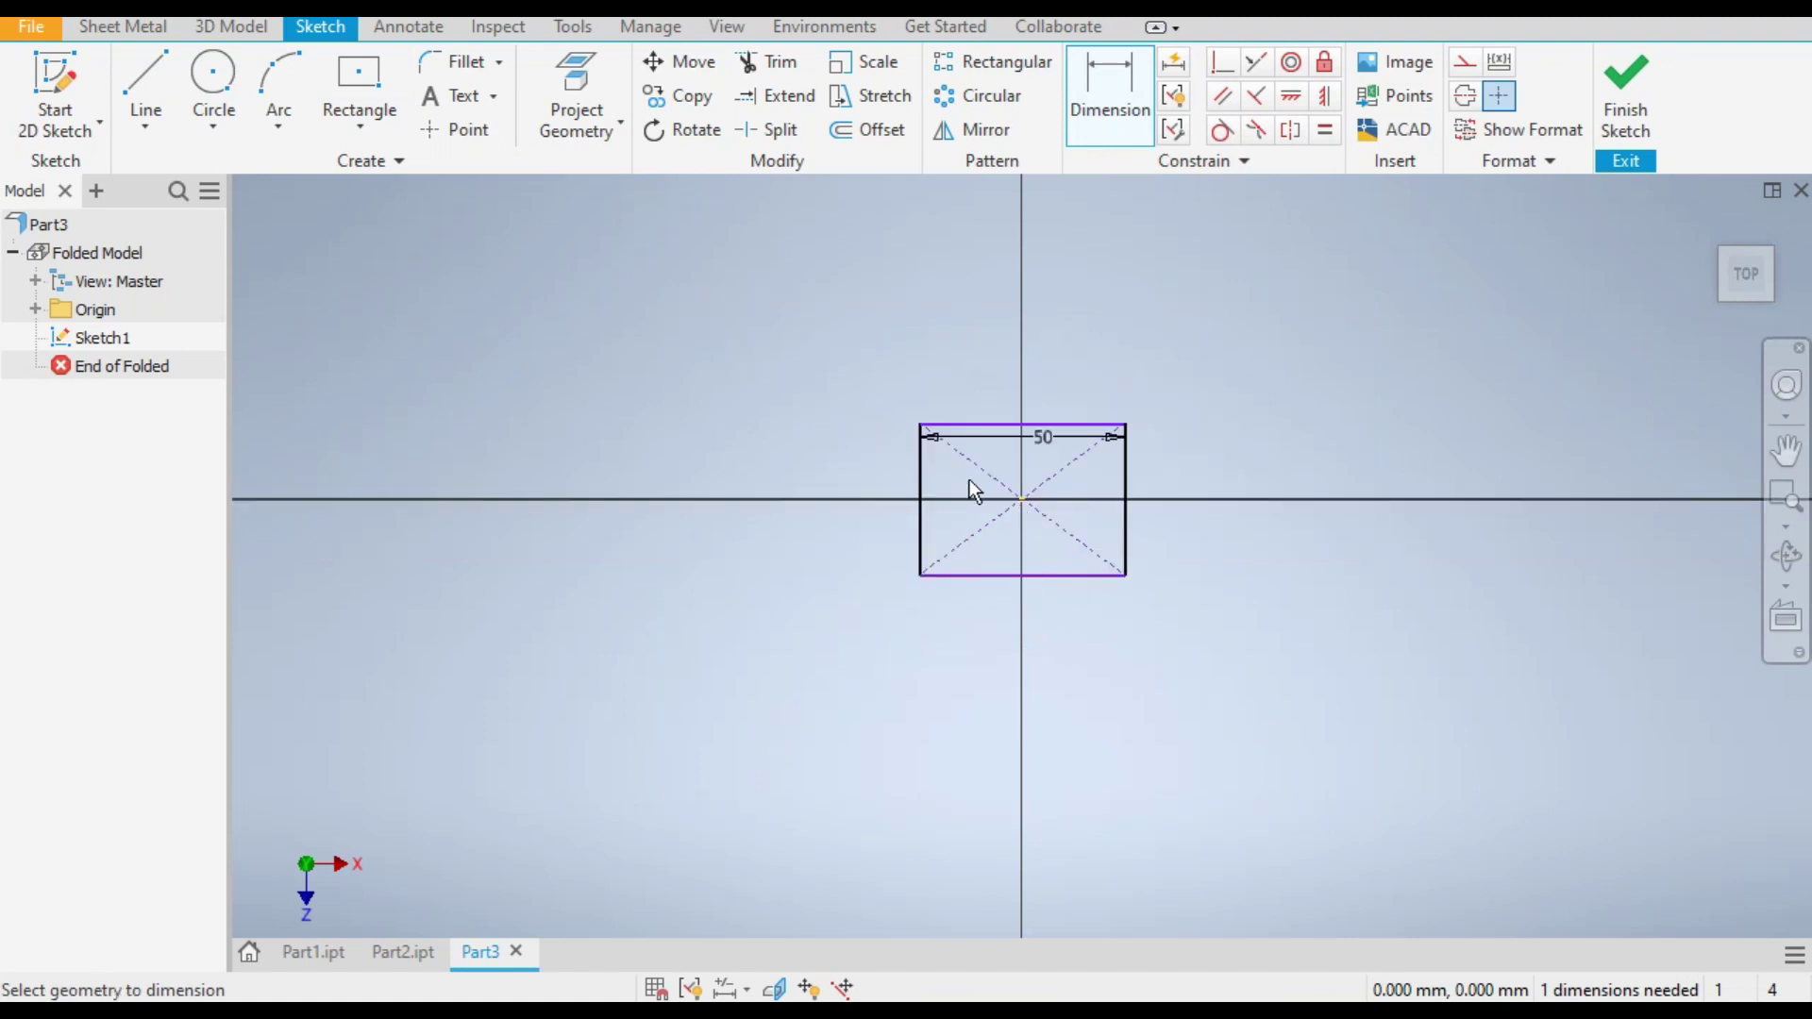
{"action": "scroll", "coordinate": [970, 479], "scroll_direction": "down", "scroll_amount": 3}
{"action": "left_click", "coordinate": [879, 484]}
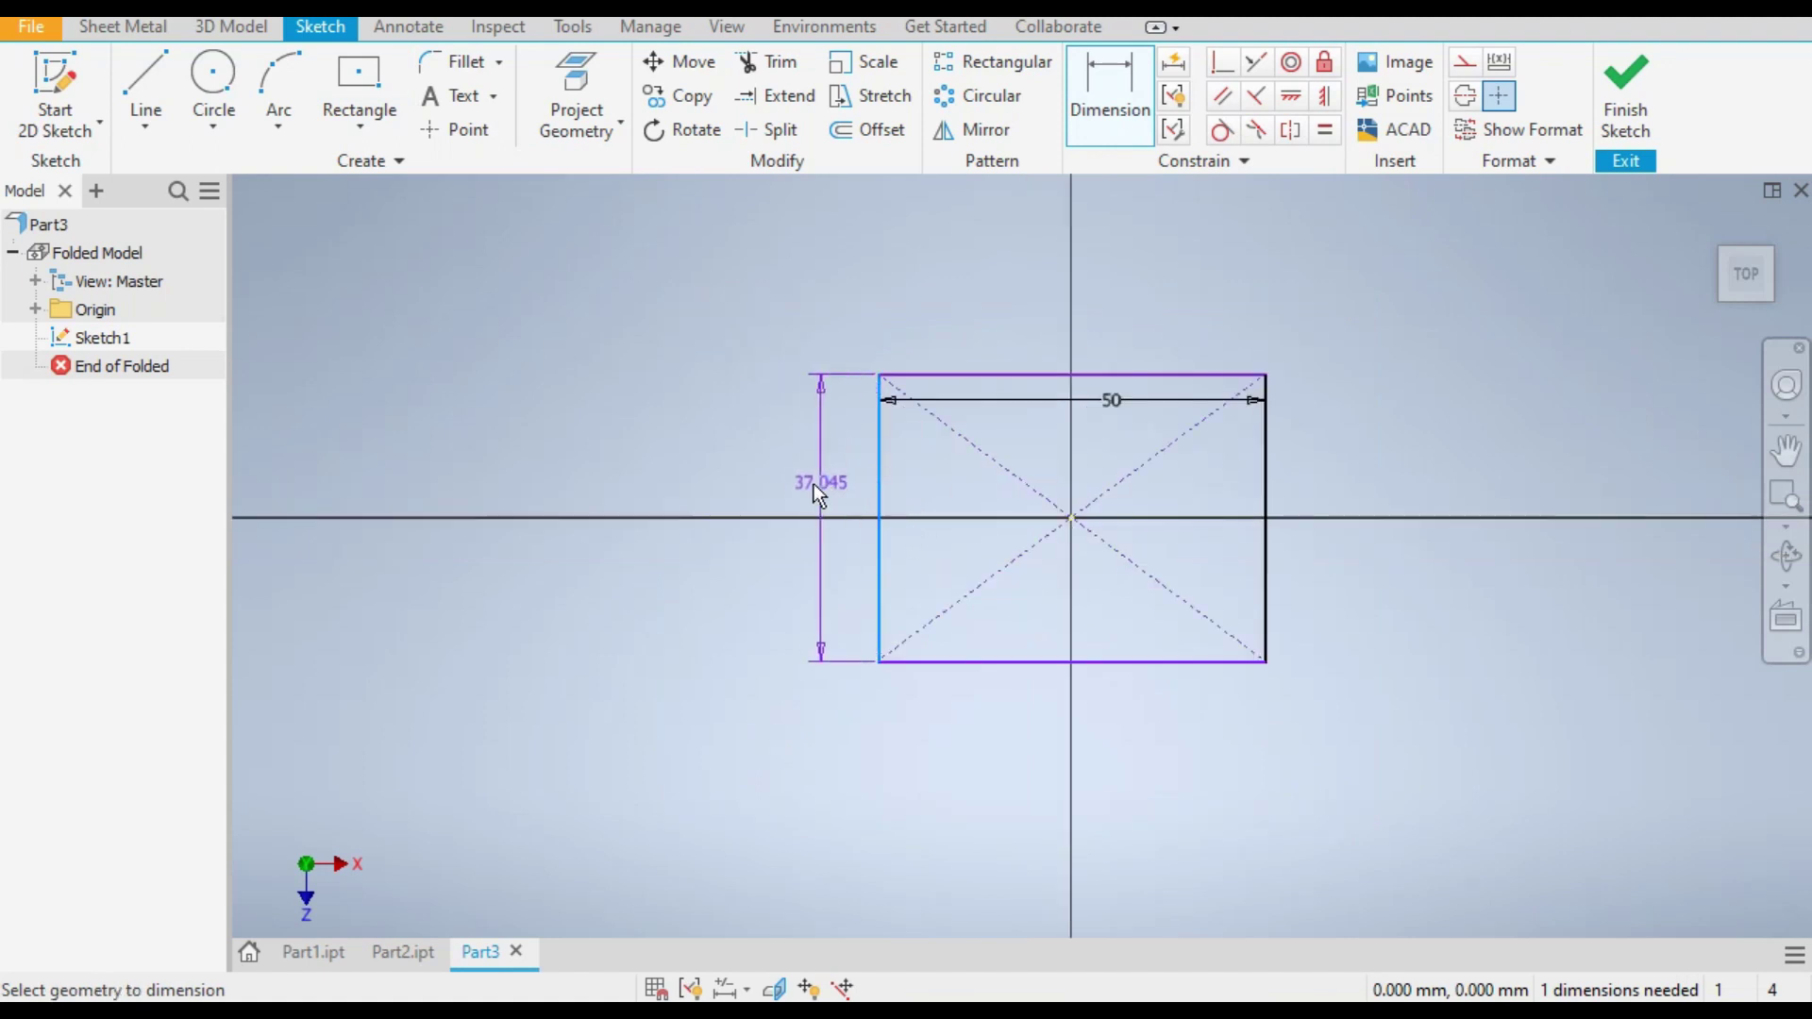
{"action": "left_click", "coordinate": [812, 483]}
{"action": "type", "text": "50"}
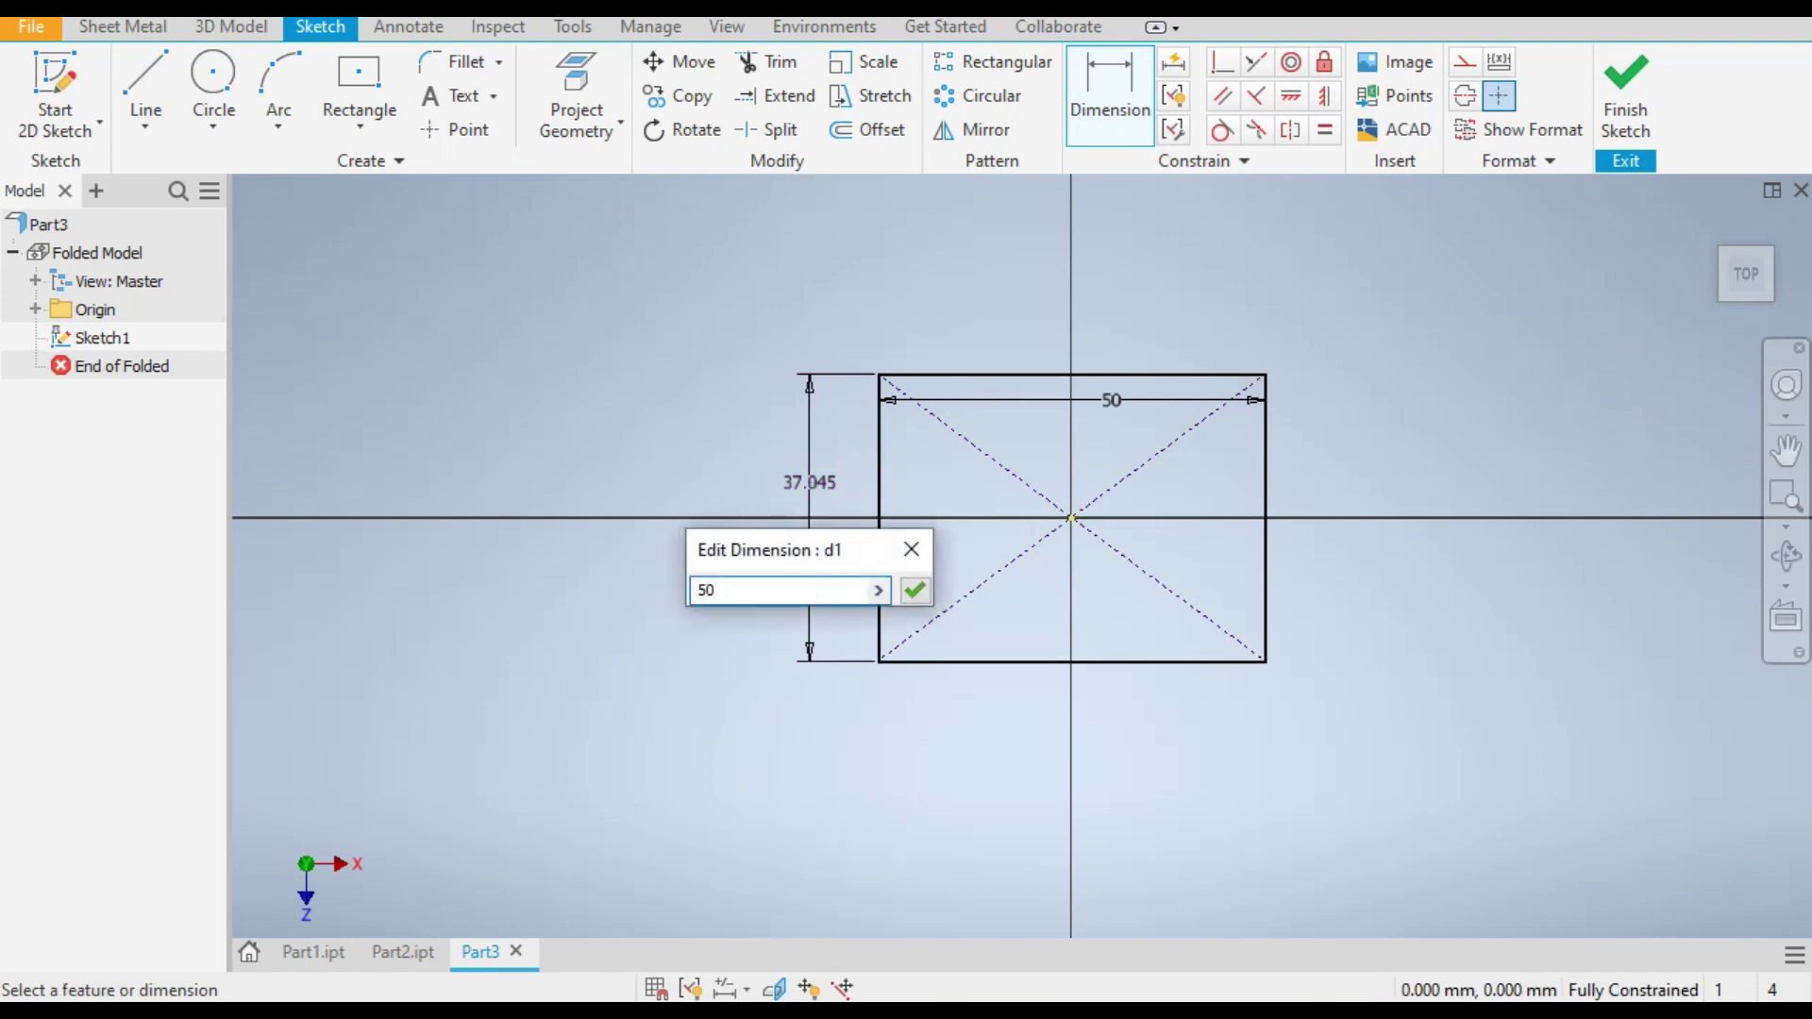
{"action": "key", "text": "Return"}
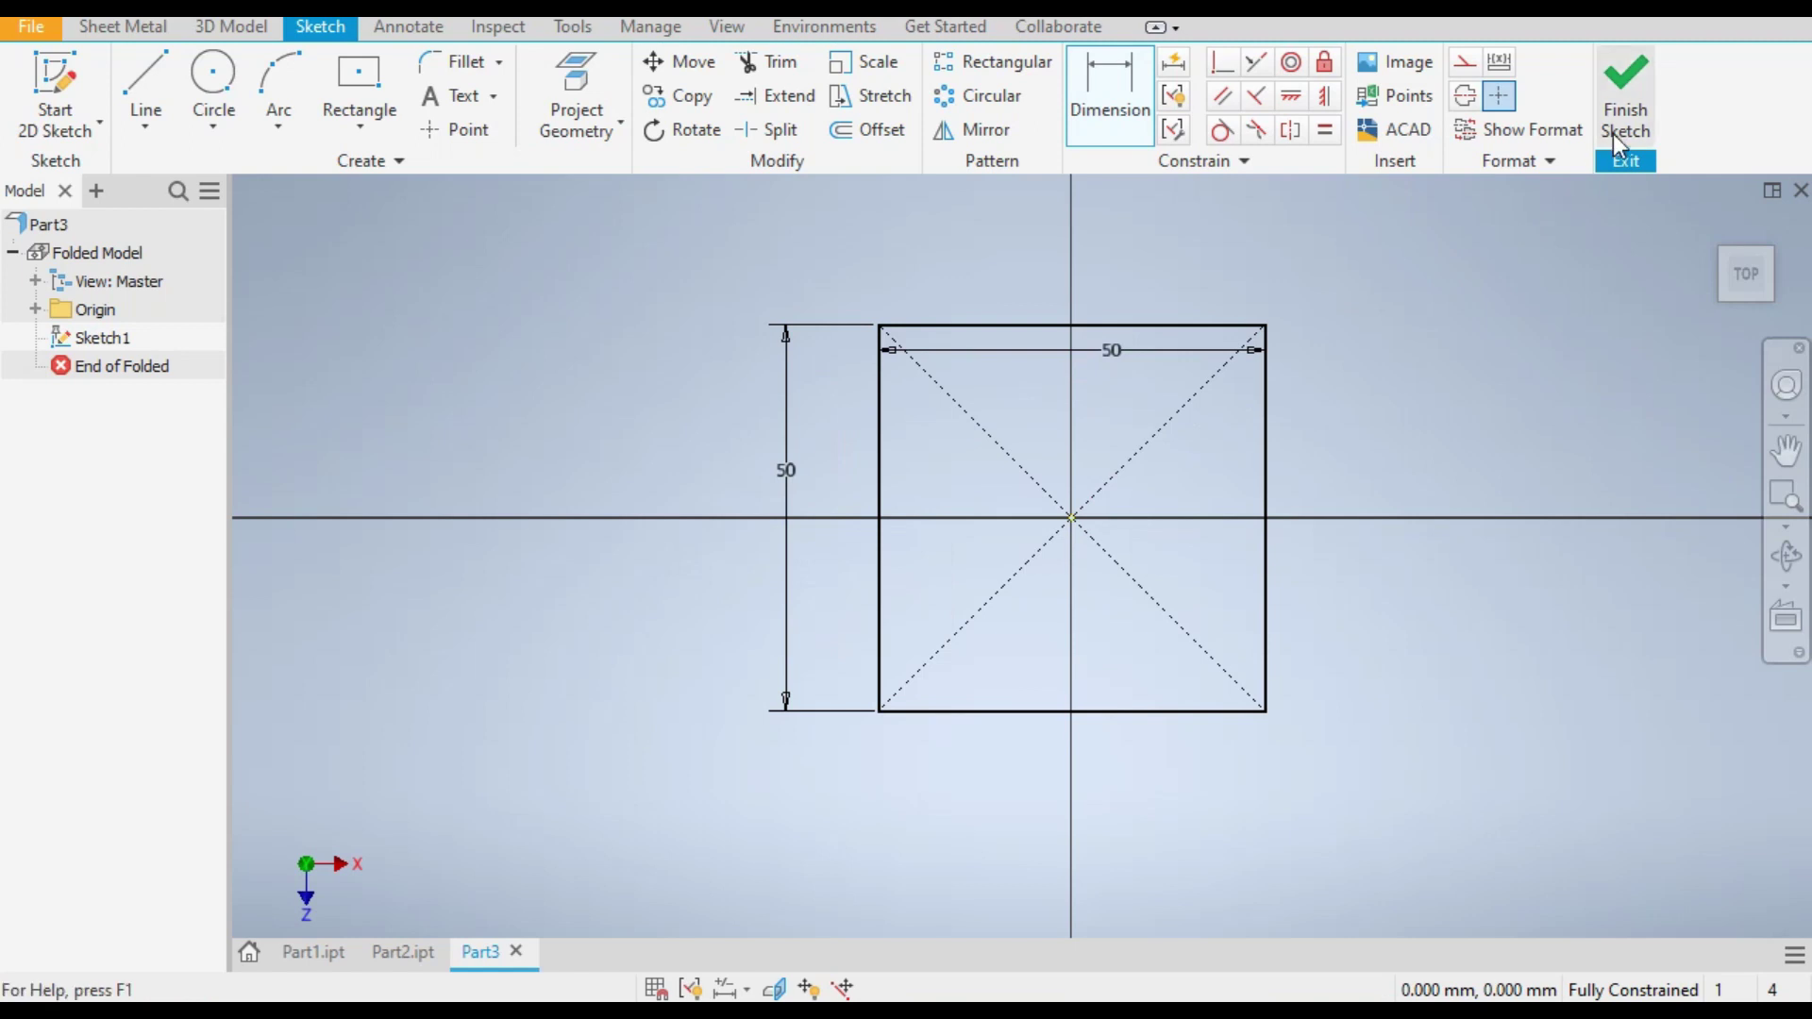
Step: Finish the sketch and create a sheet metal Face from the square profile with the default sheet metal rule
{"action": "left_click", "coordinate": [1642, 118]}
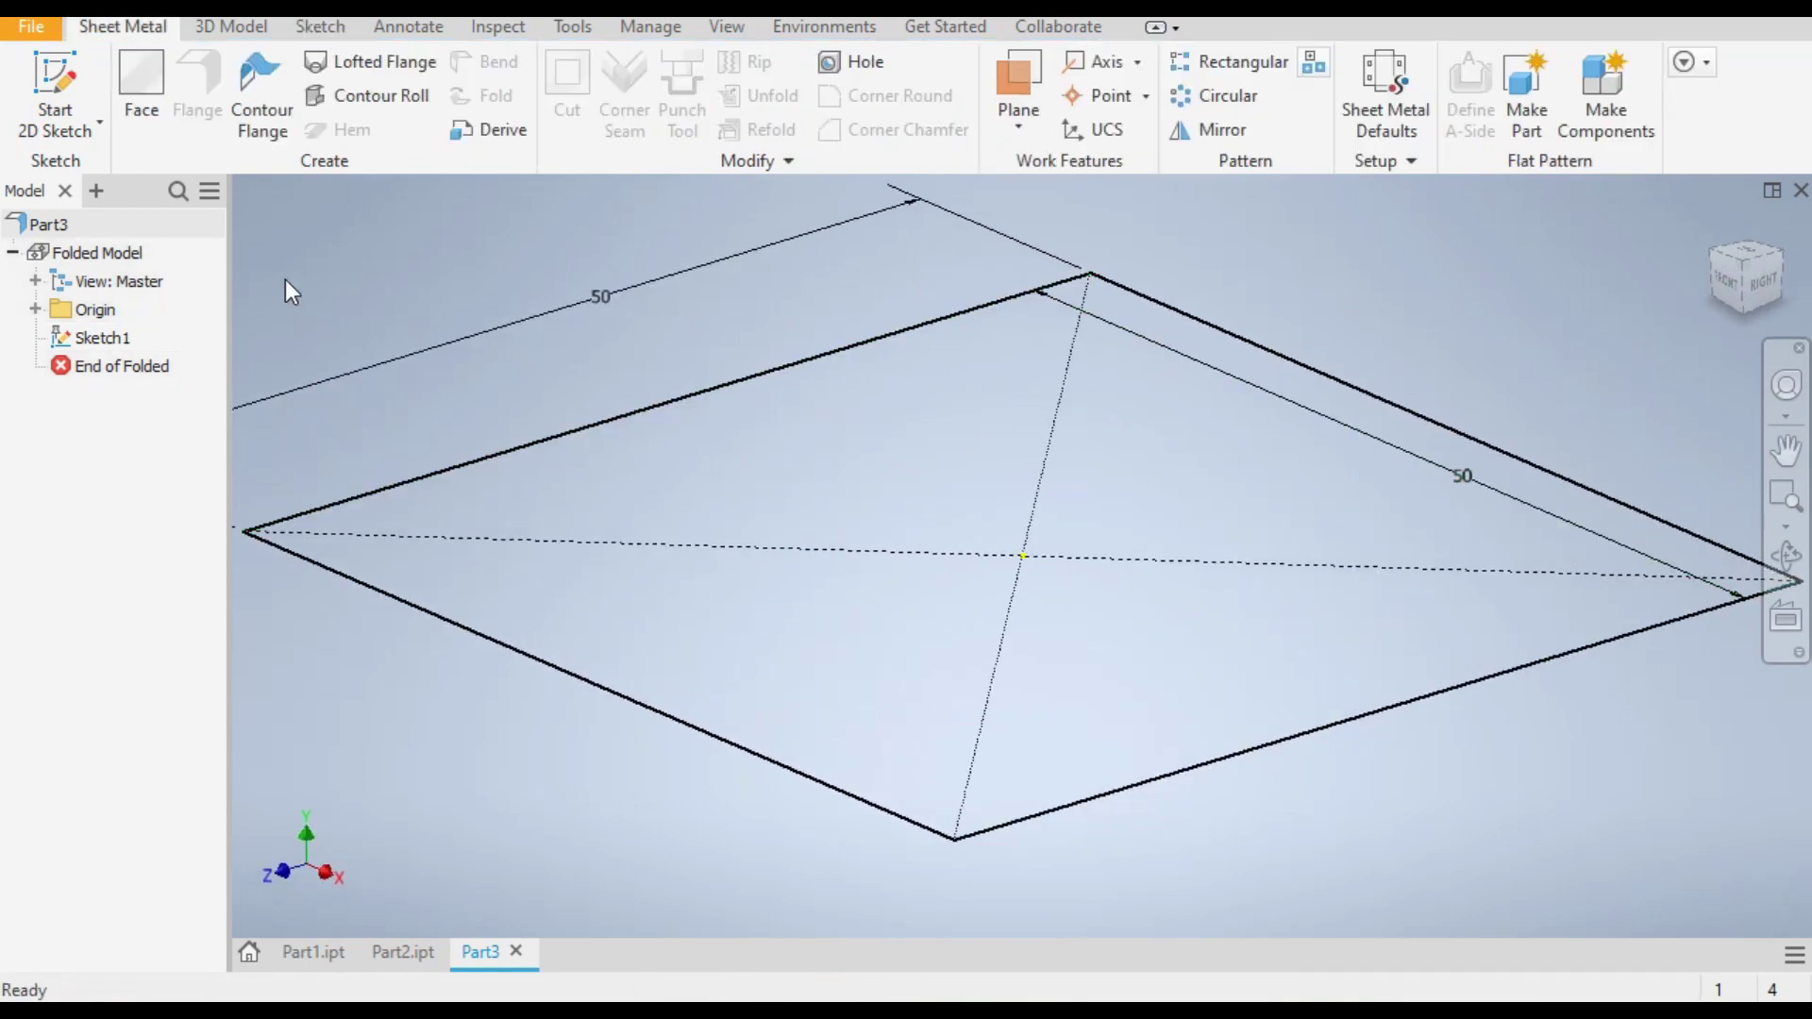
{"action": "left_click", "coordinate": [147, 113]}
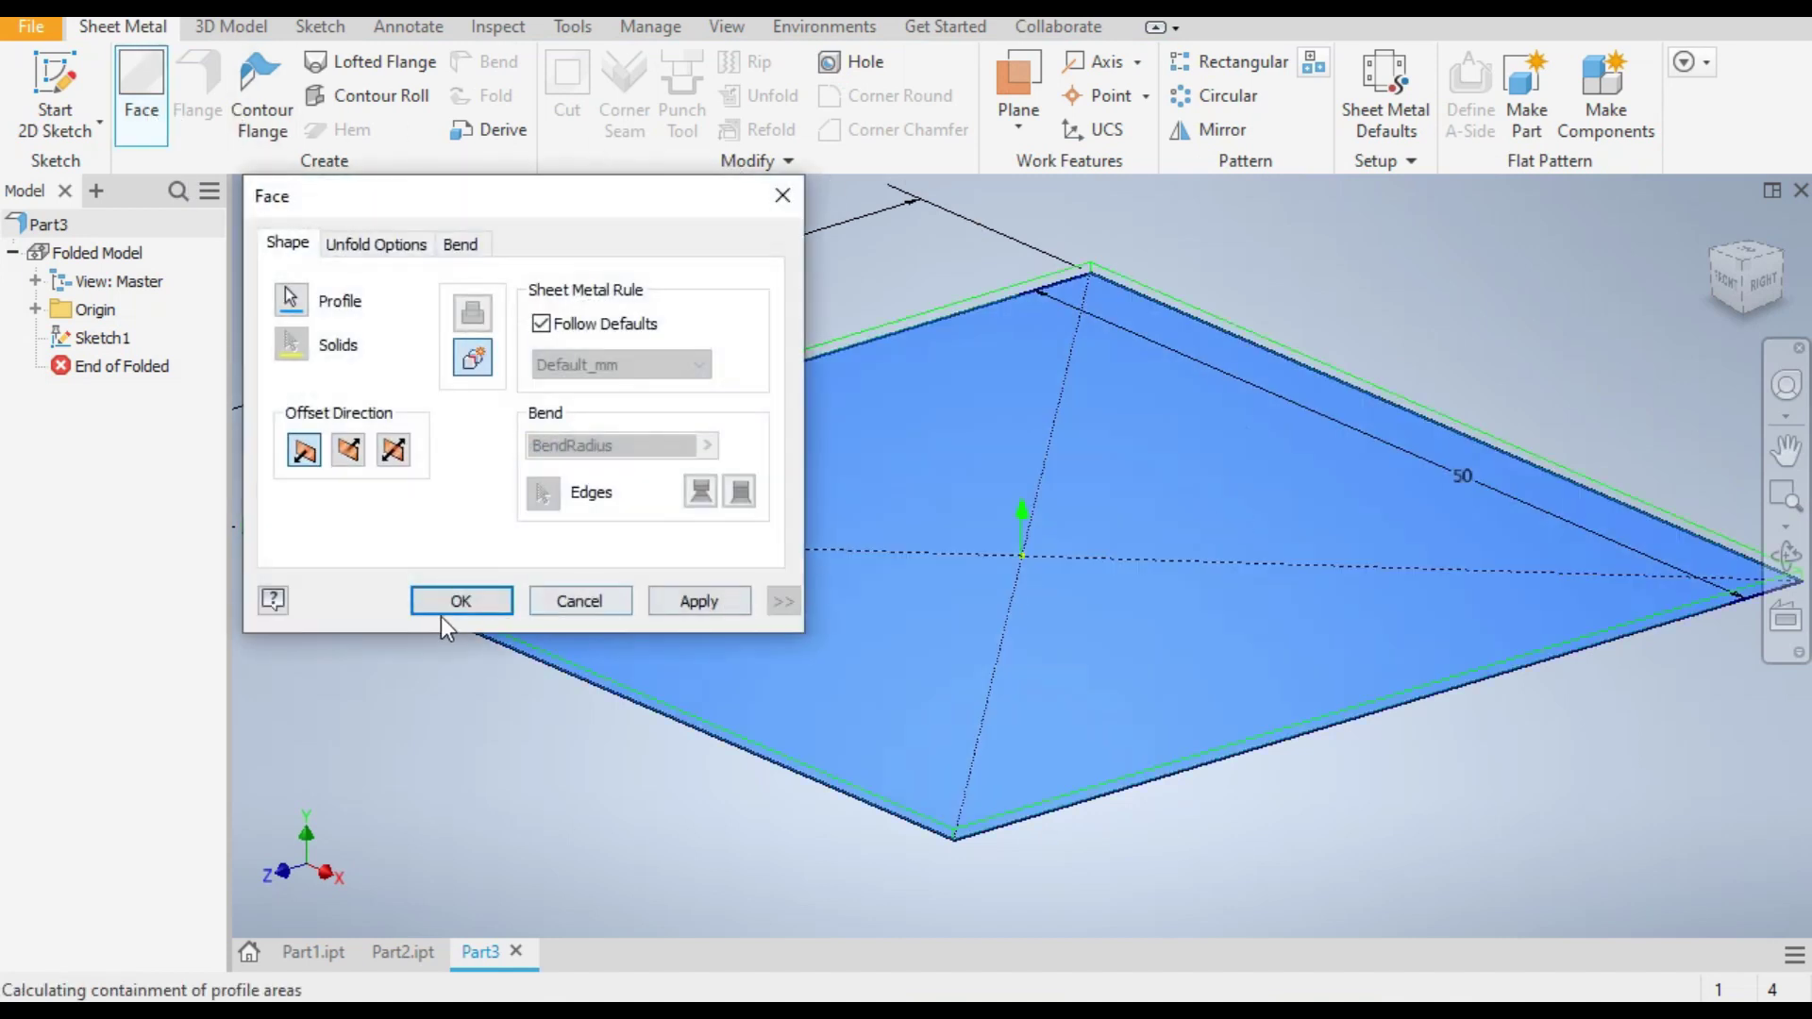
{"action": "left_click", "coordinate": [459, 600]}
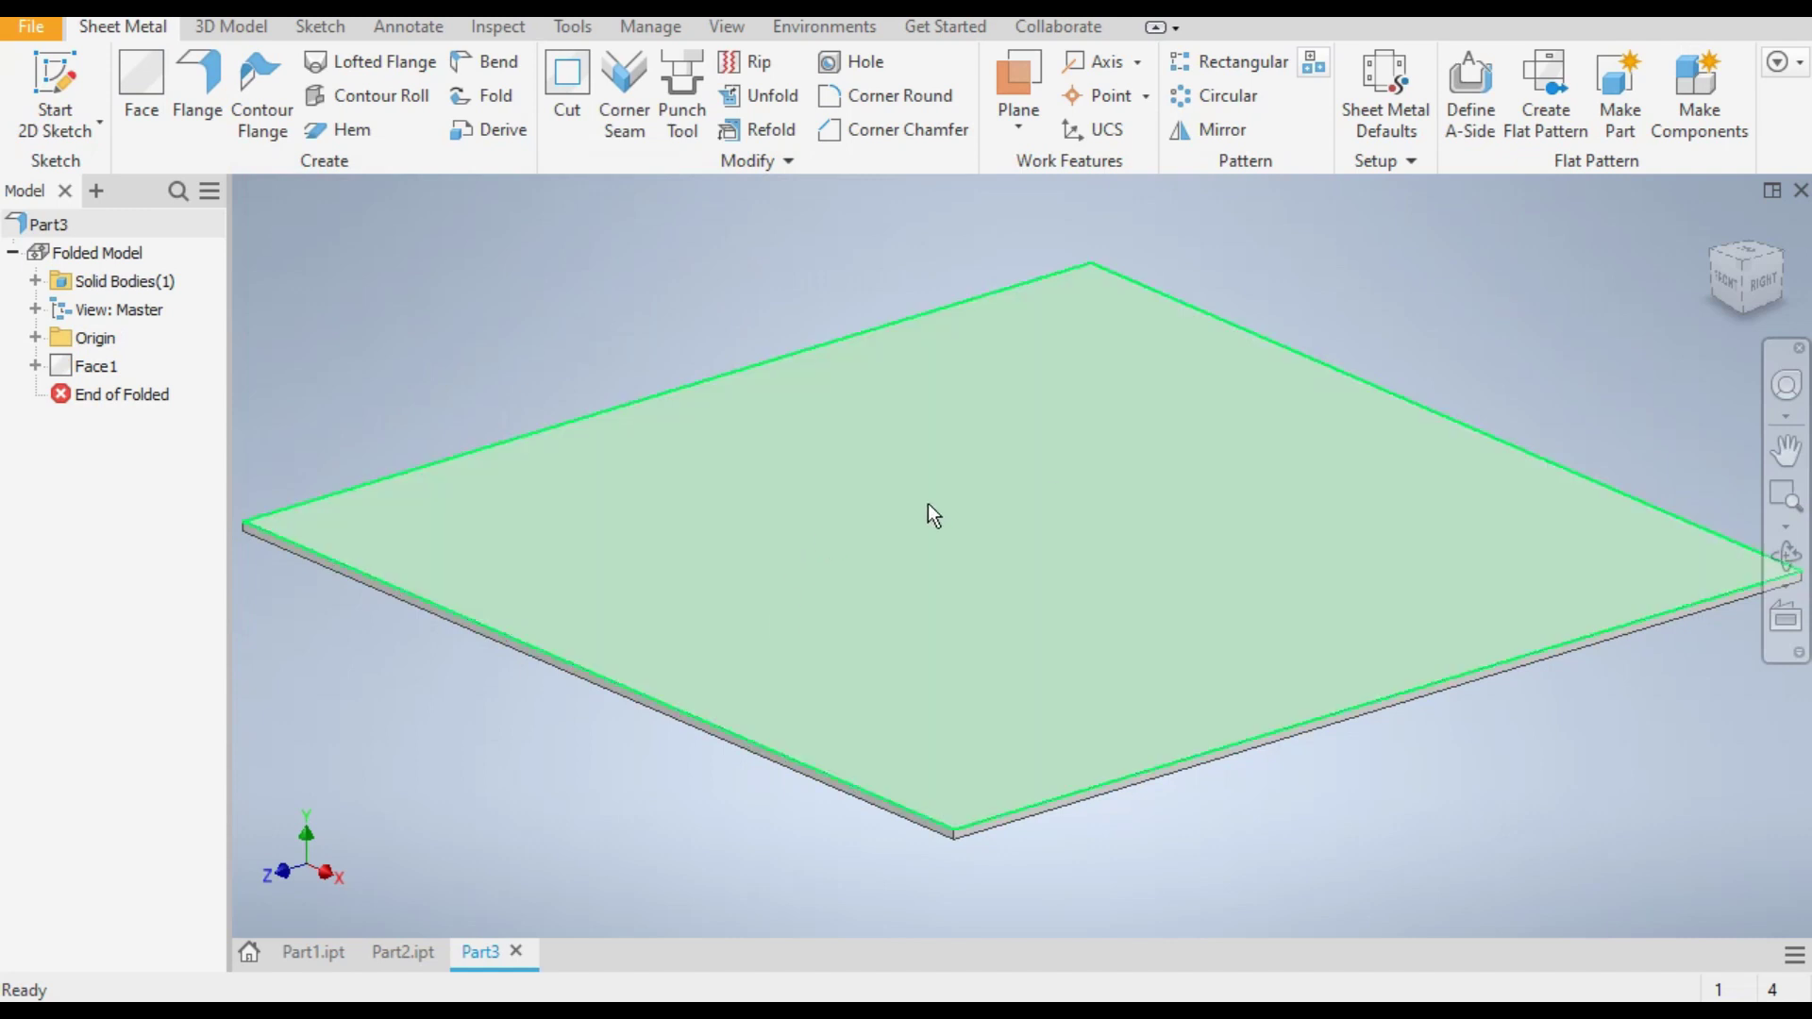
Step: Start a sketch on the plate's top face and draw a 22 mm diameter center-point circle at the origin
{"action": "left_click", "coordinate": [981, 510]}
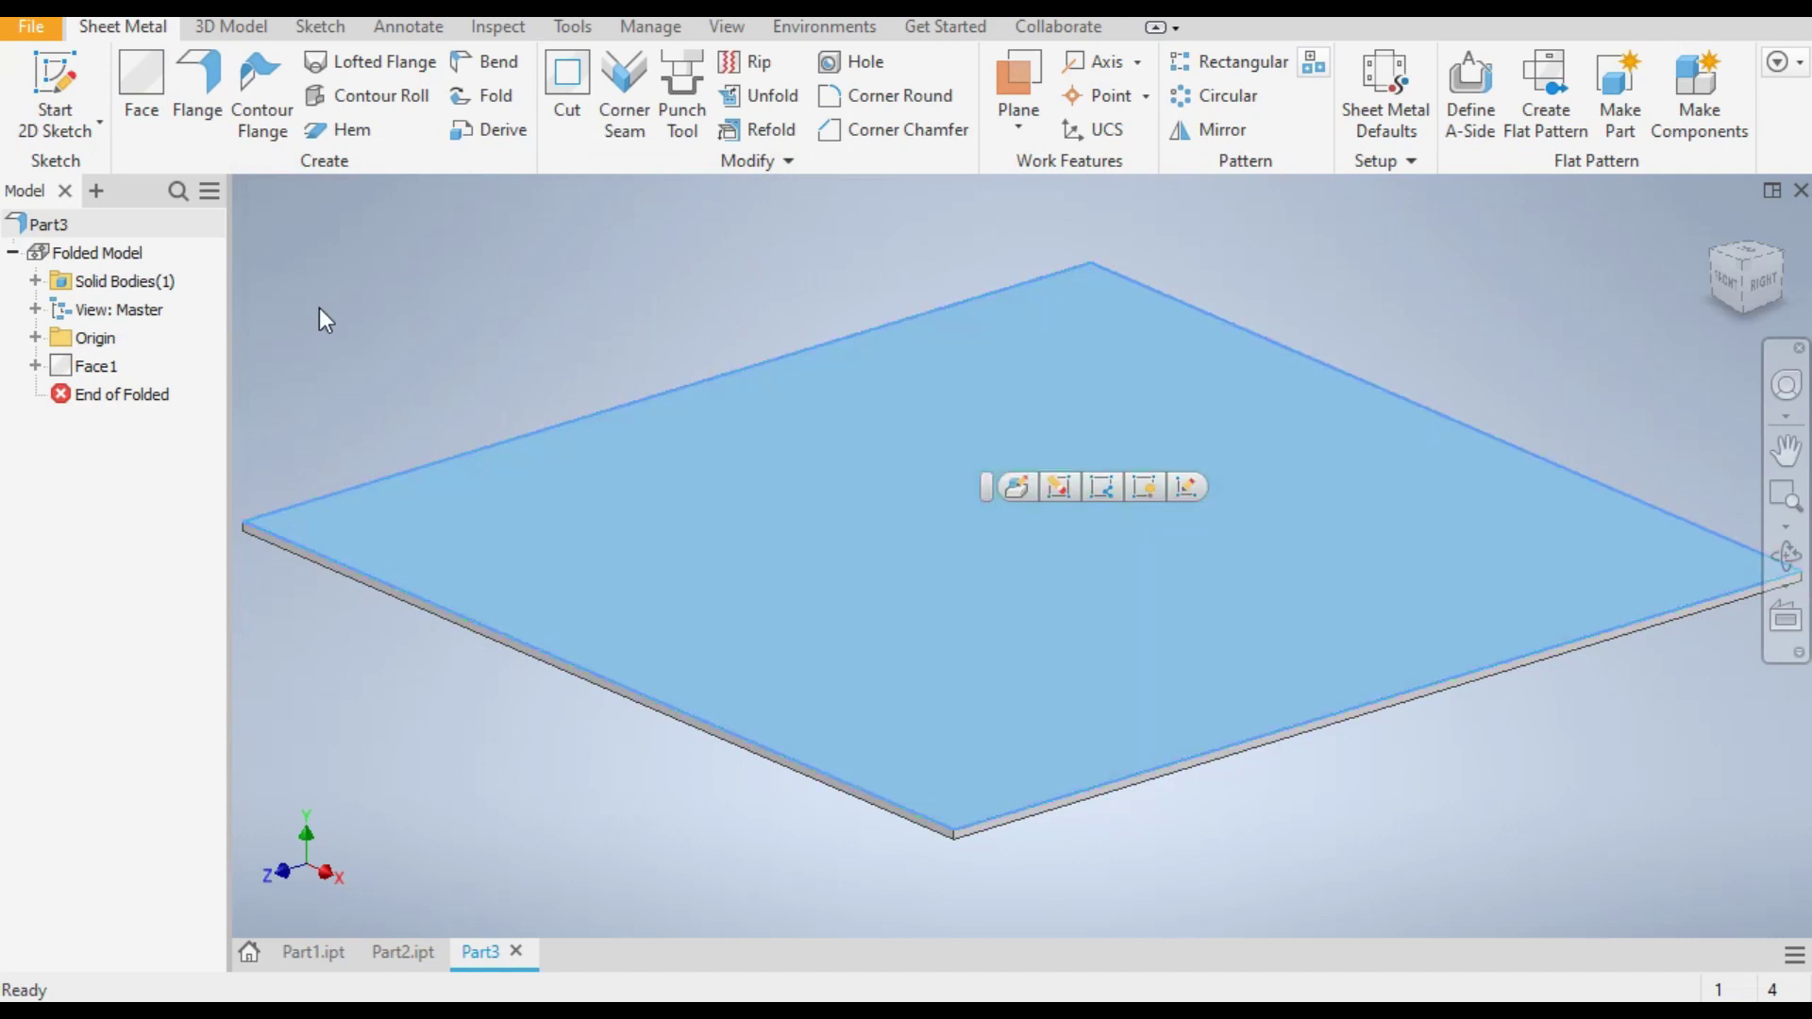
{"action": "left_click", "coordinate": [51, 75]}
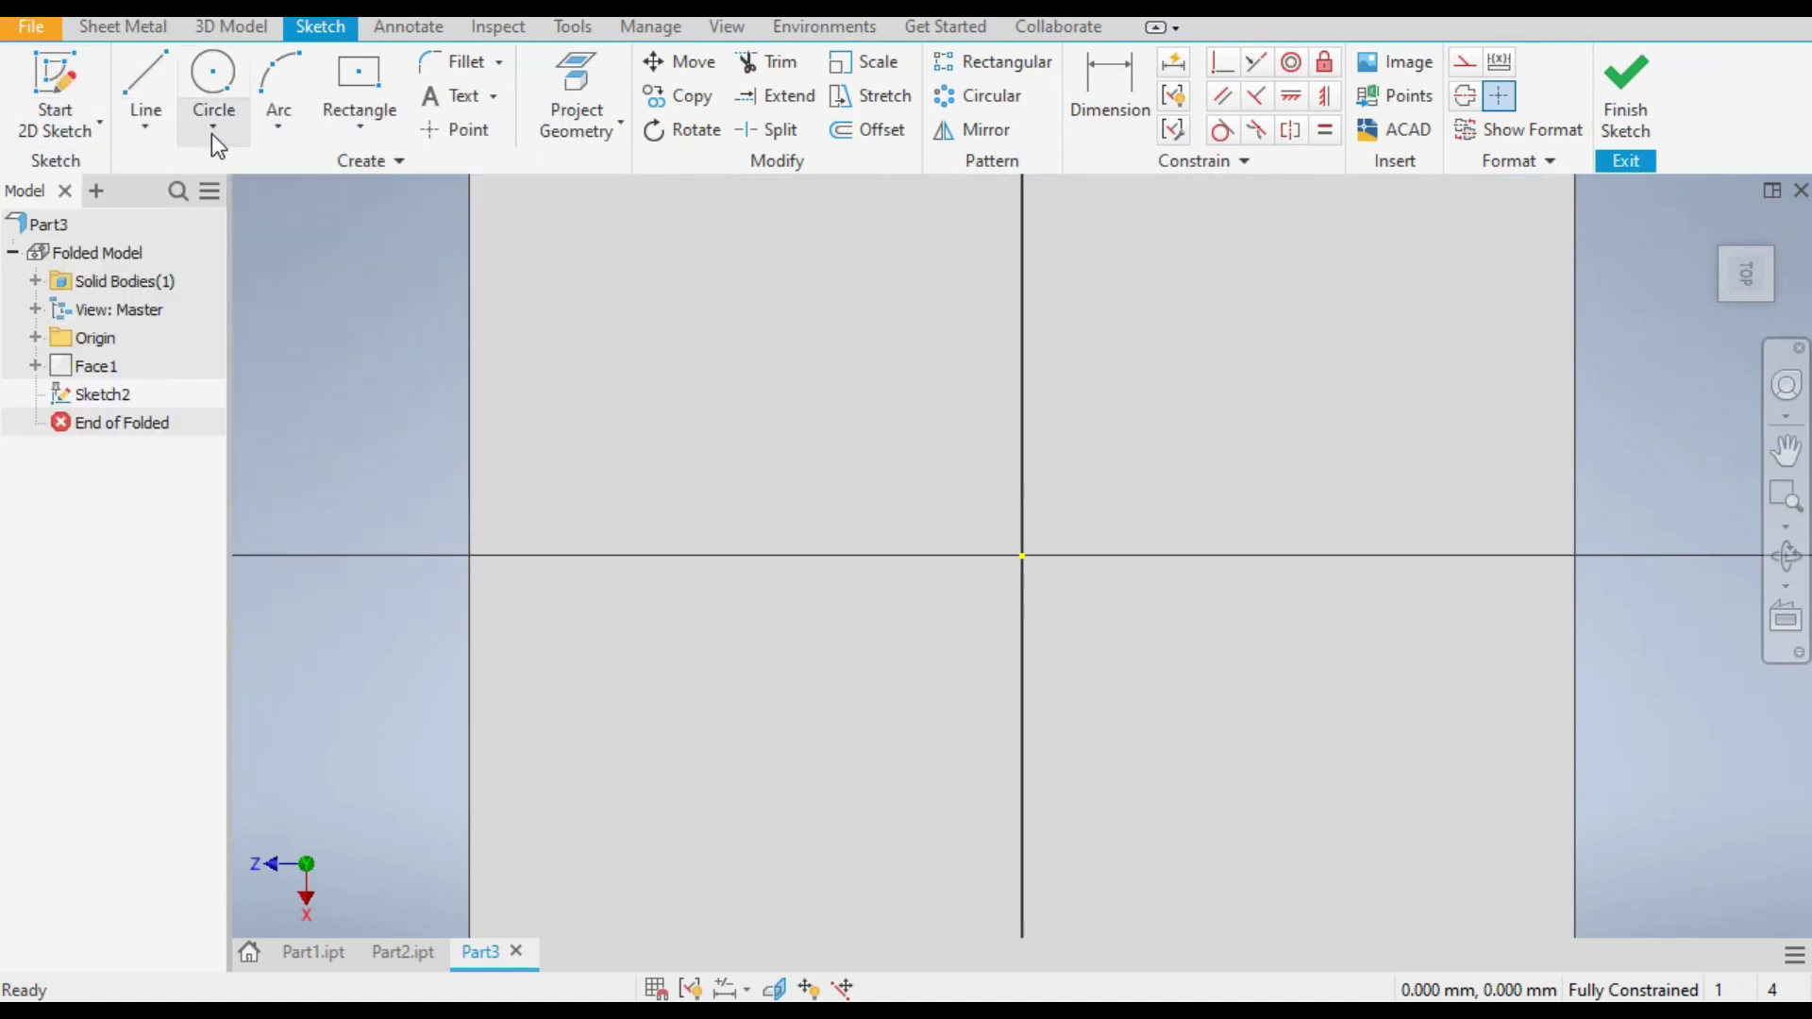
{"action": "left_click", "coordinate": [211, 133]}
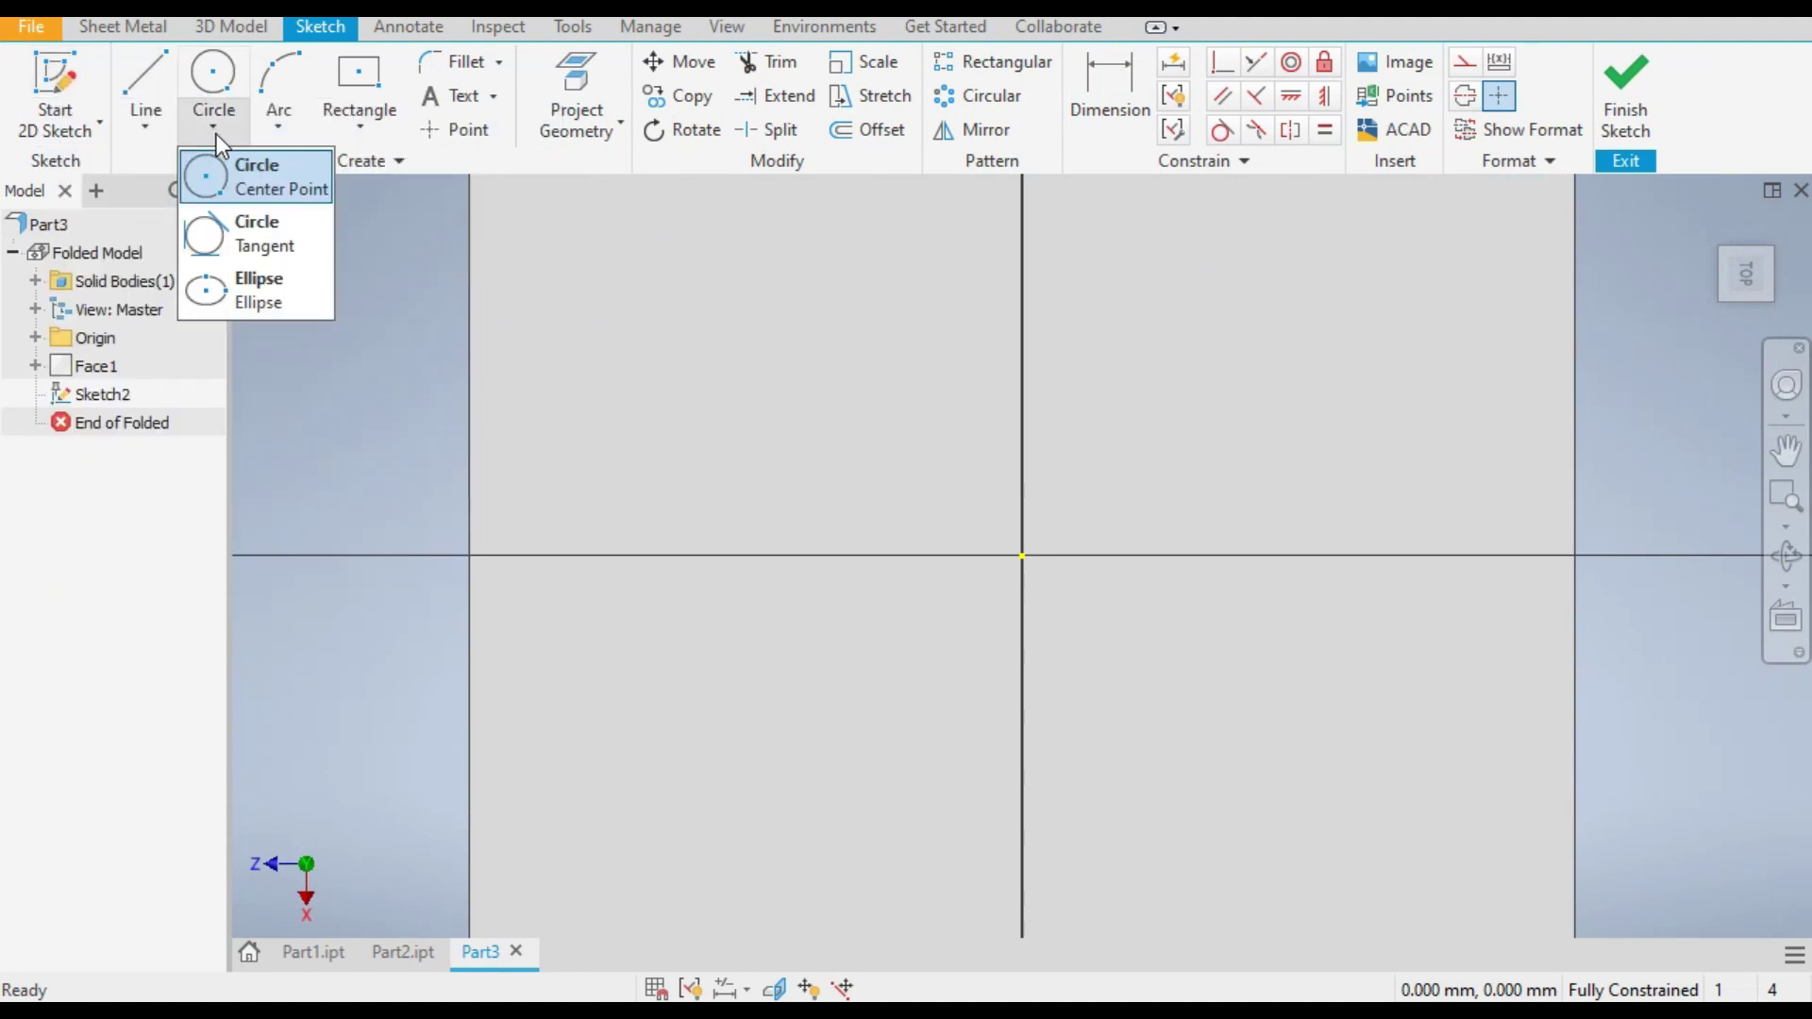
{"action": "left_click", "coordinate": [259, 174]}
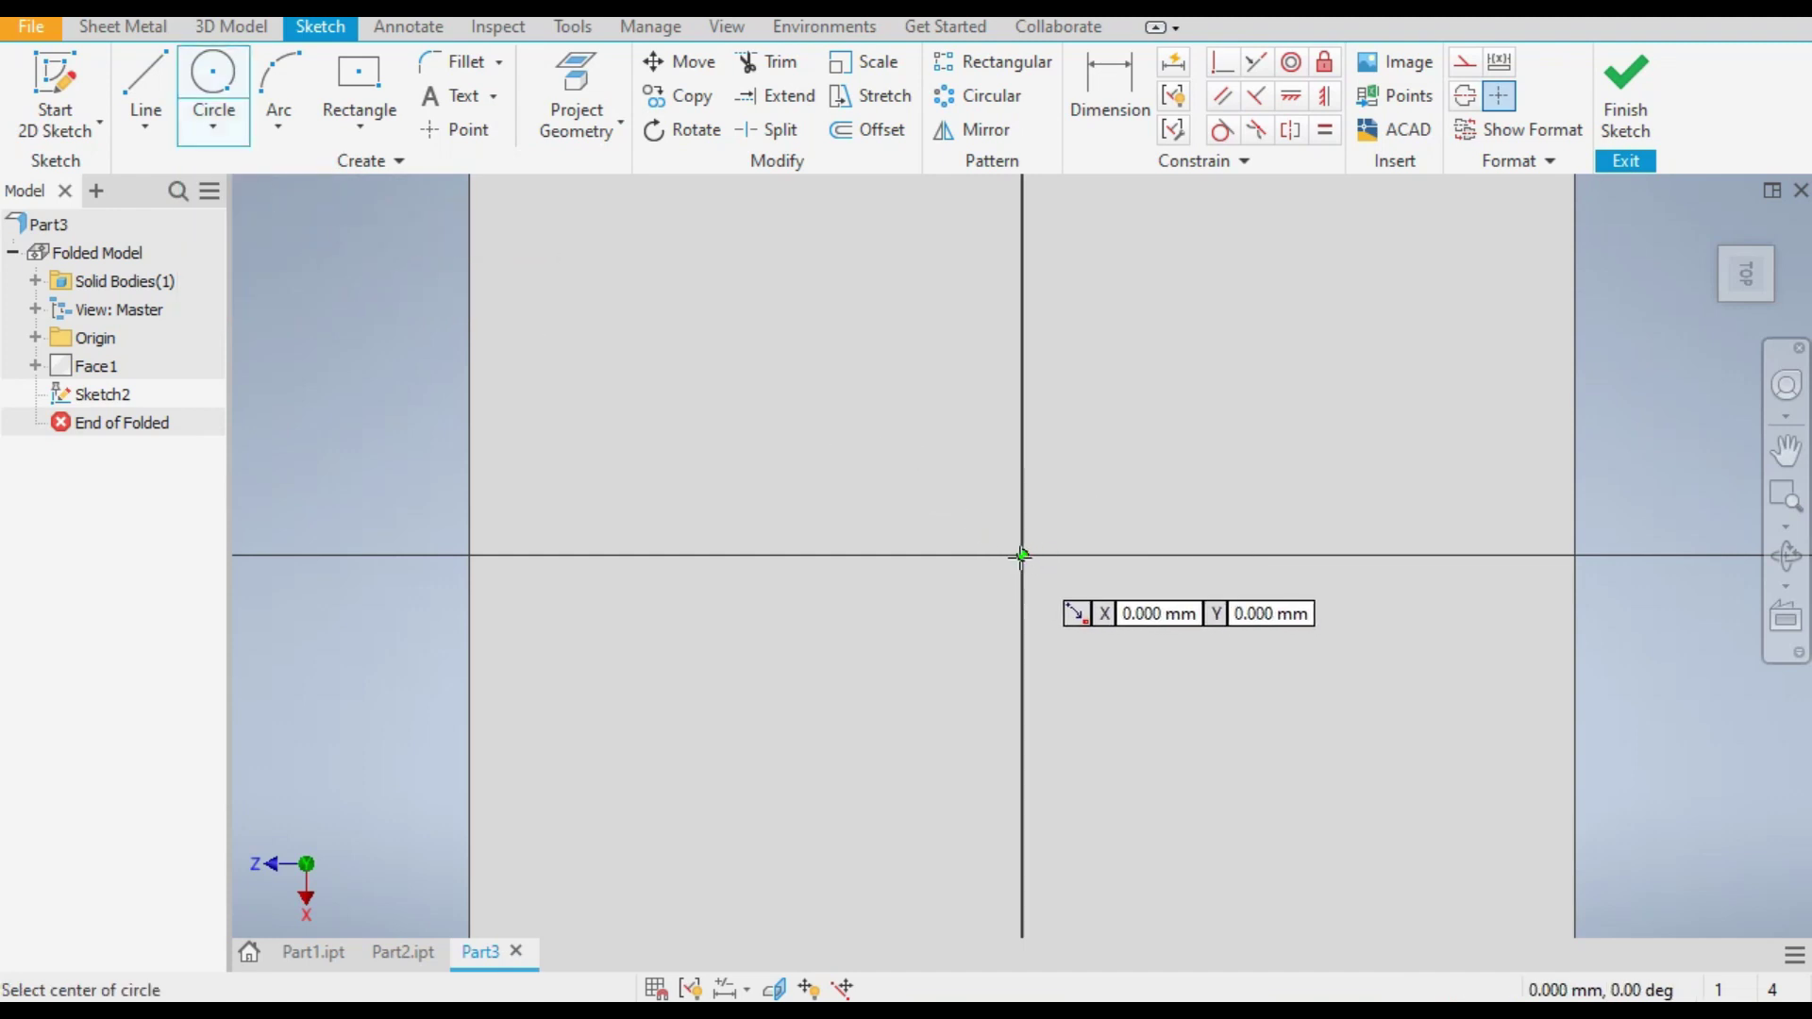
{"action": "left_click", "coordinate": [1021, 555]}
{"action": "type", "text": "22"}
{"action": "key", "text": "Return"}
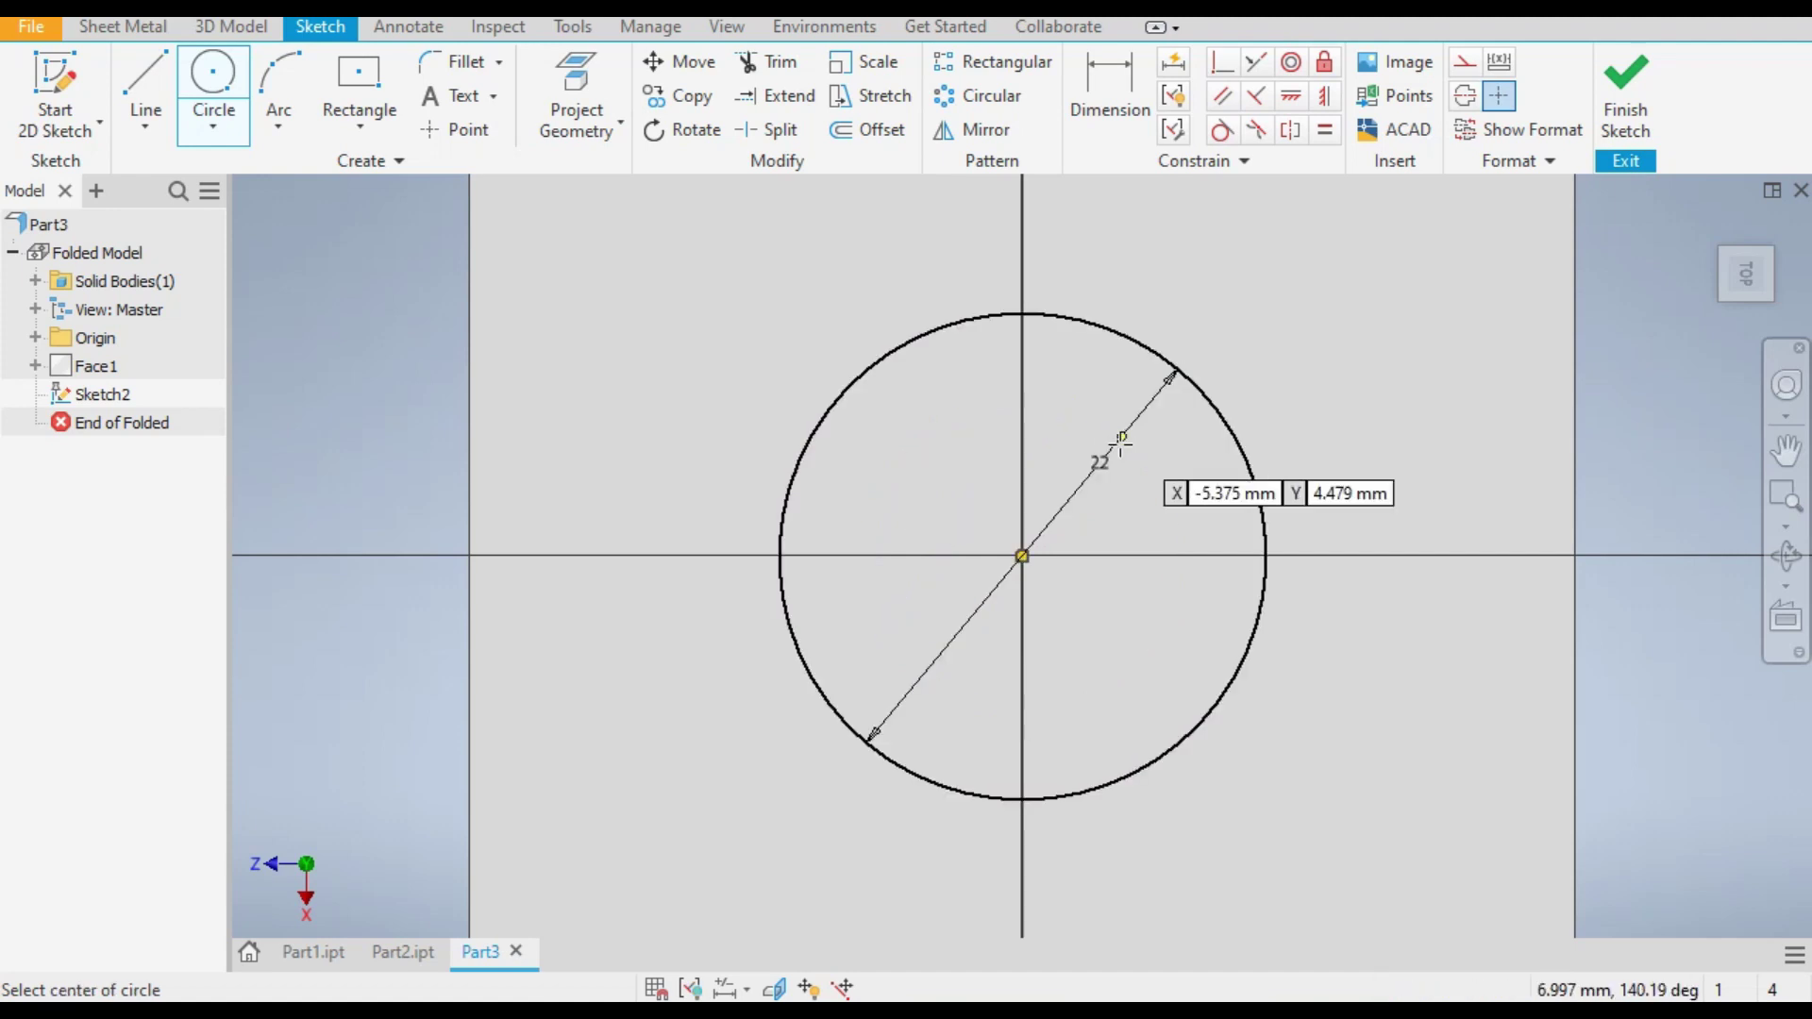
Step: Draw two more circles centred on the origin, one 5 mm in diameter and an outer one about 26 mm in diameter
{"action": "left_click", "coordinate": [1021, 556]}
{"action": "type", "text": "5"}
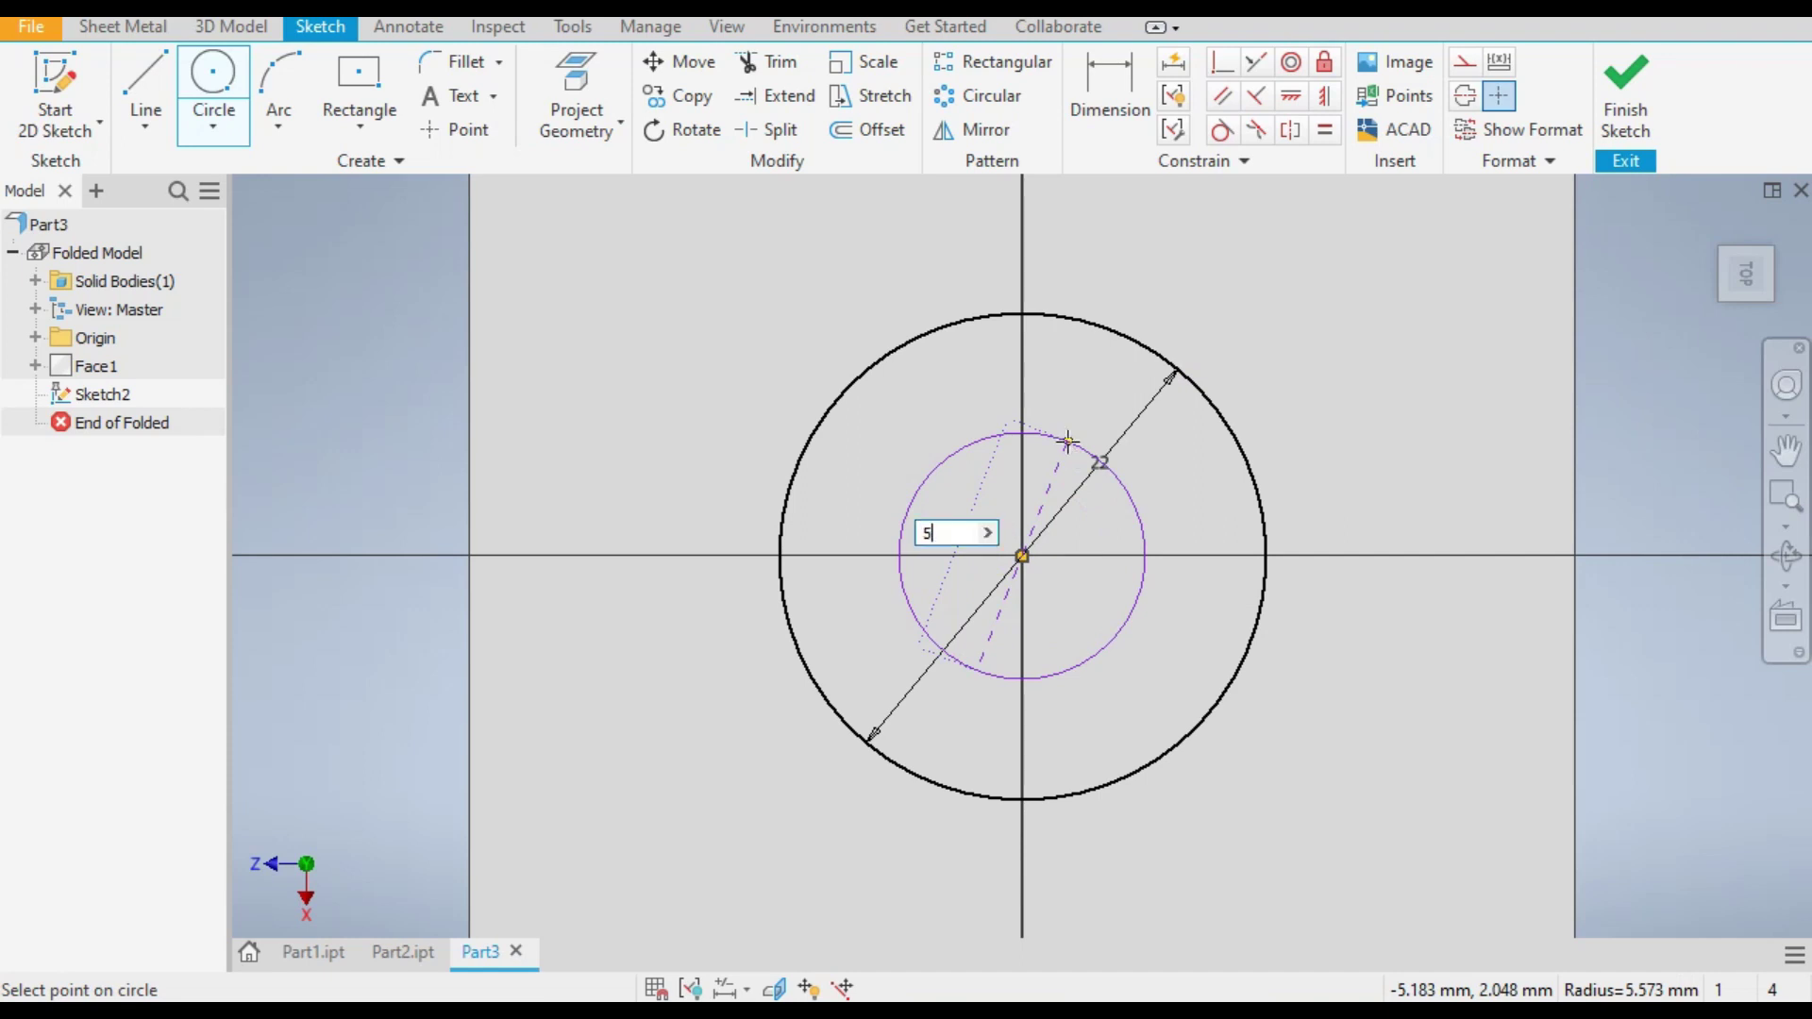
{"action": "key", "text": "Return"}
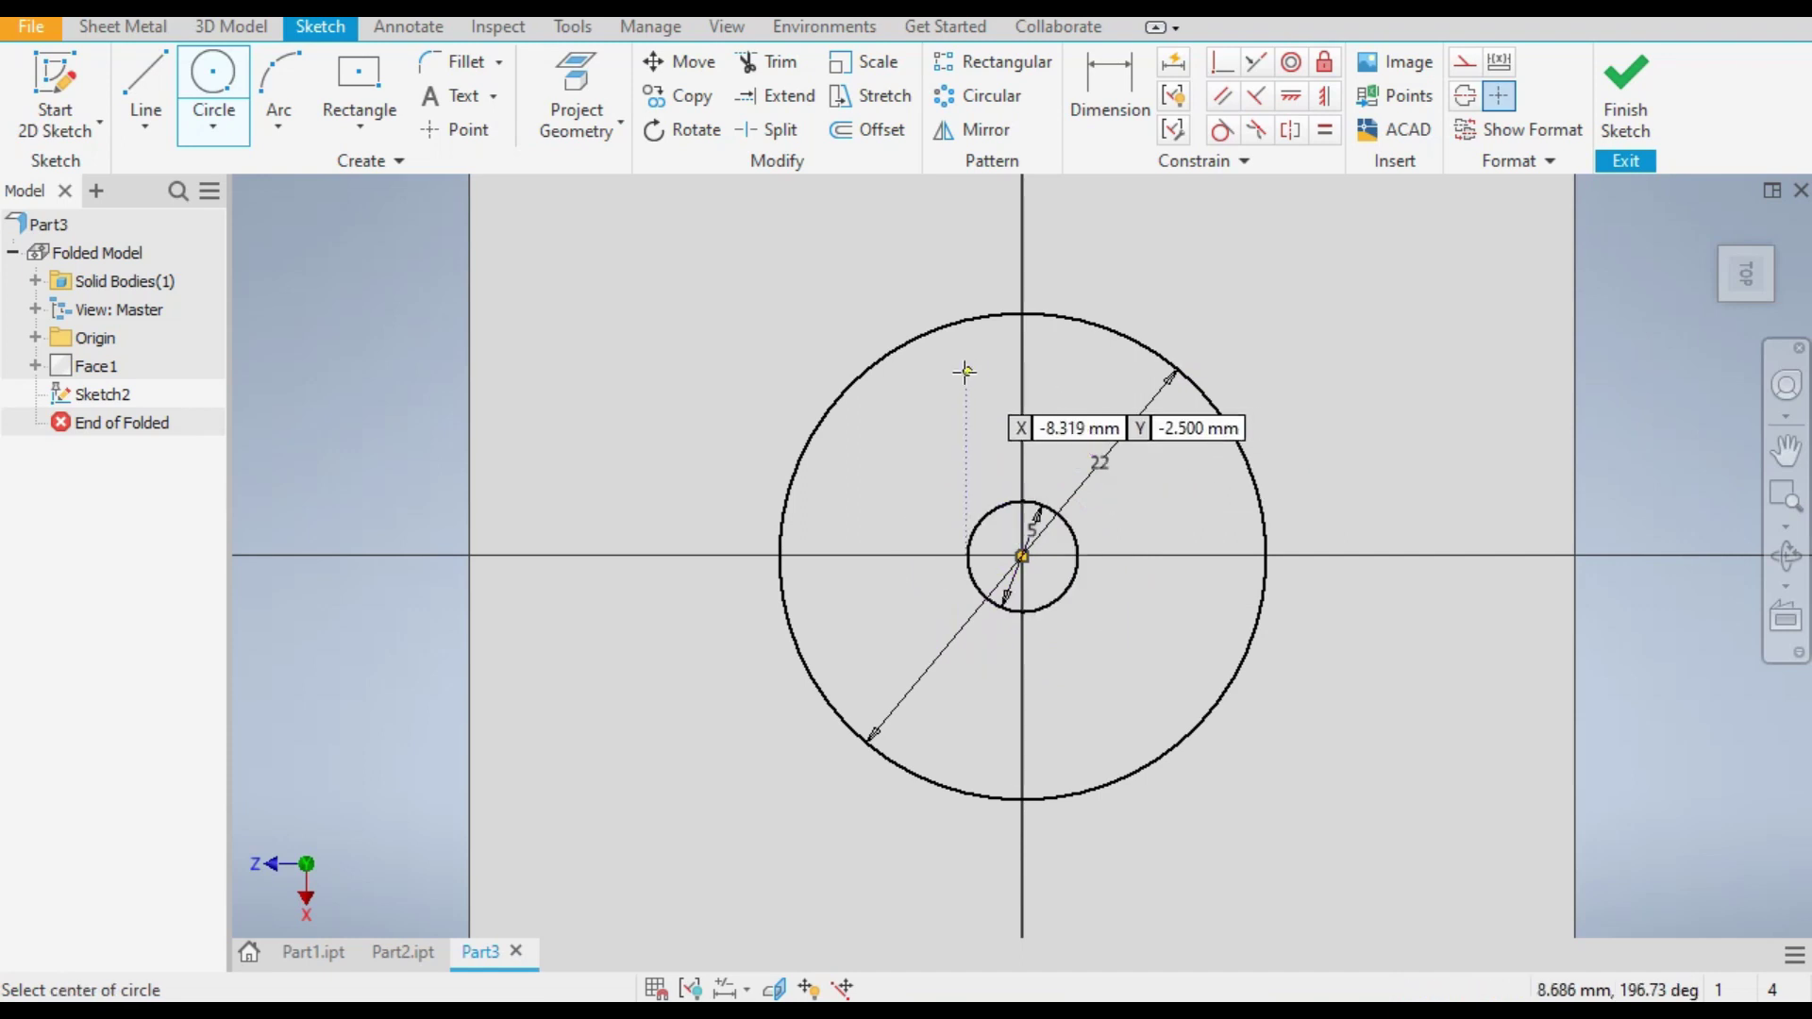
{"action": "left_click", "coordinate": [1022, 555]}
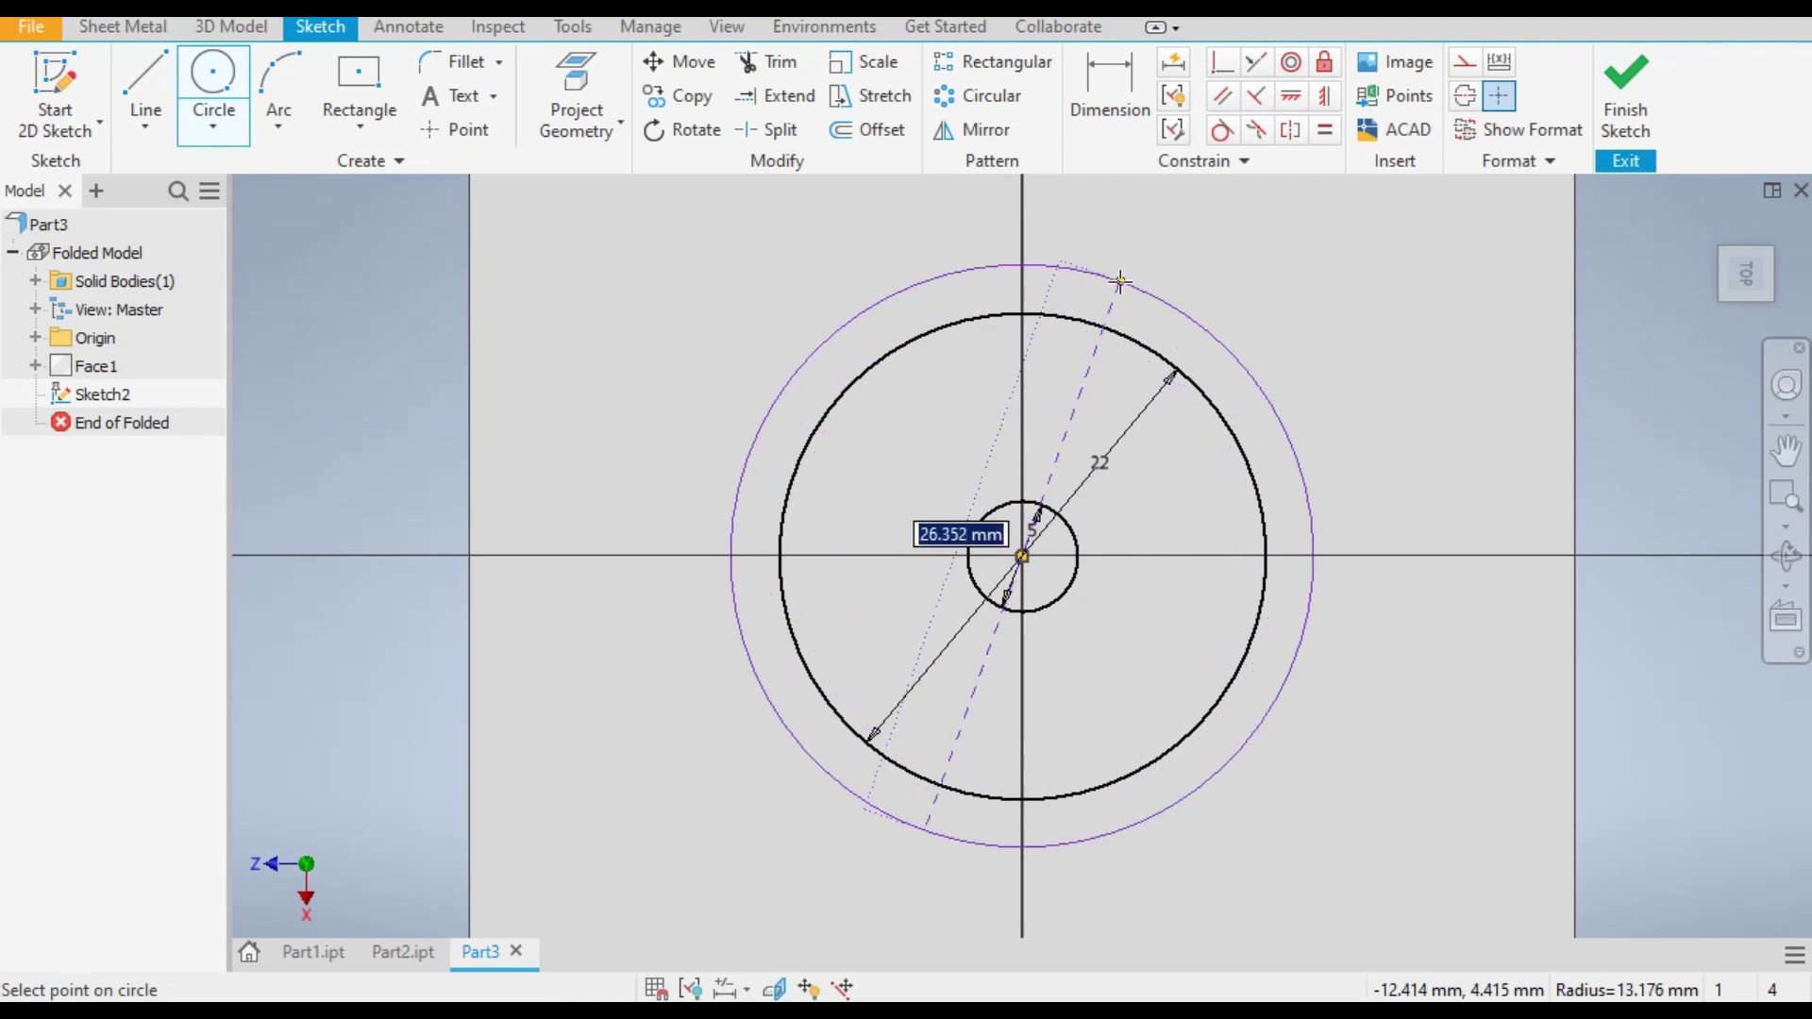
{"action": "left_click", "coordinate": [1120, 281]}
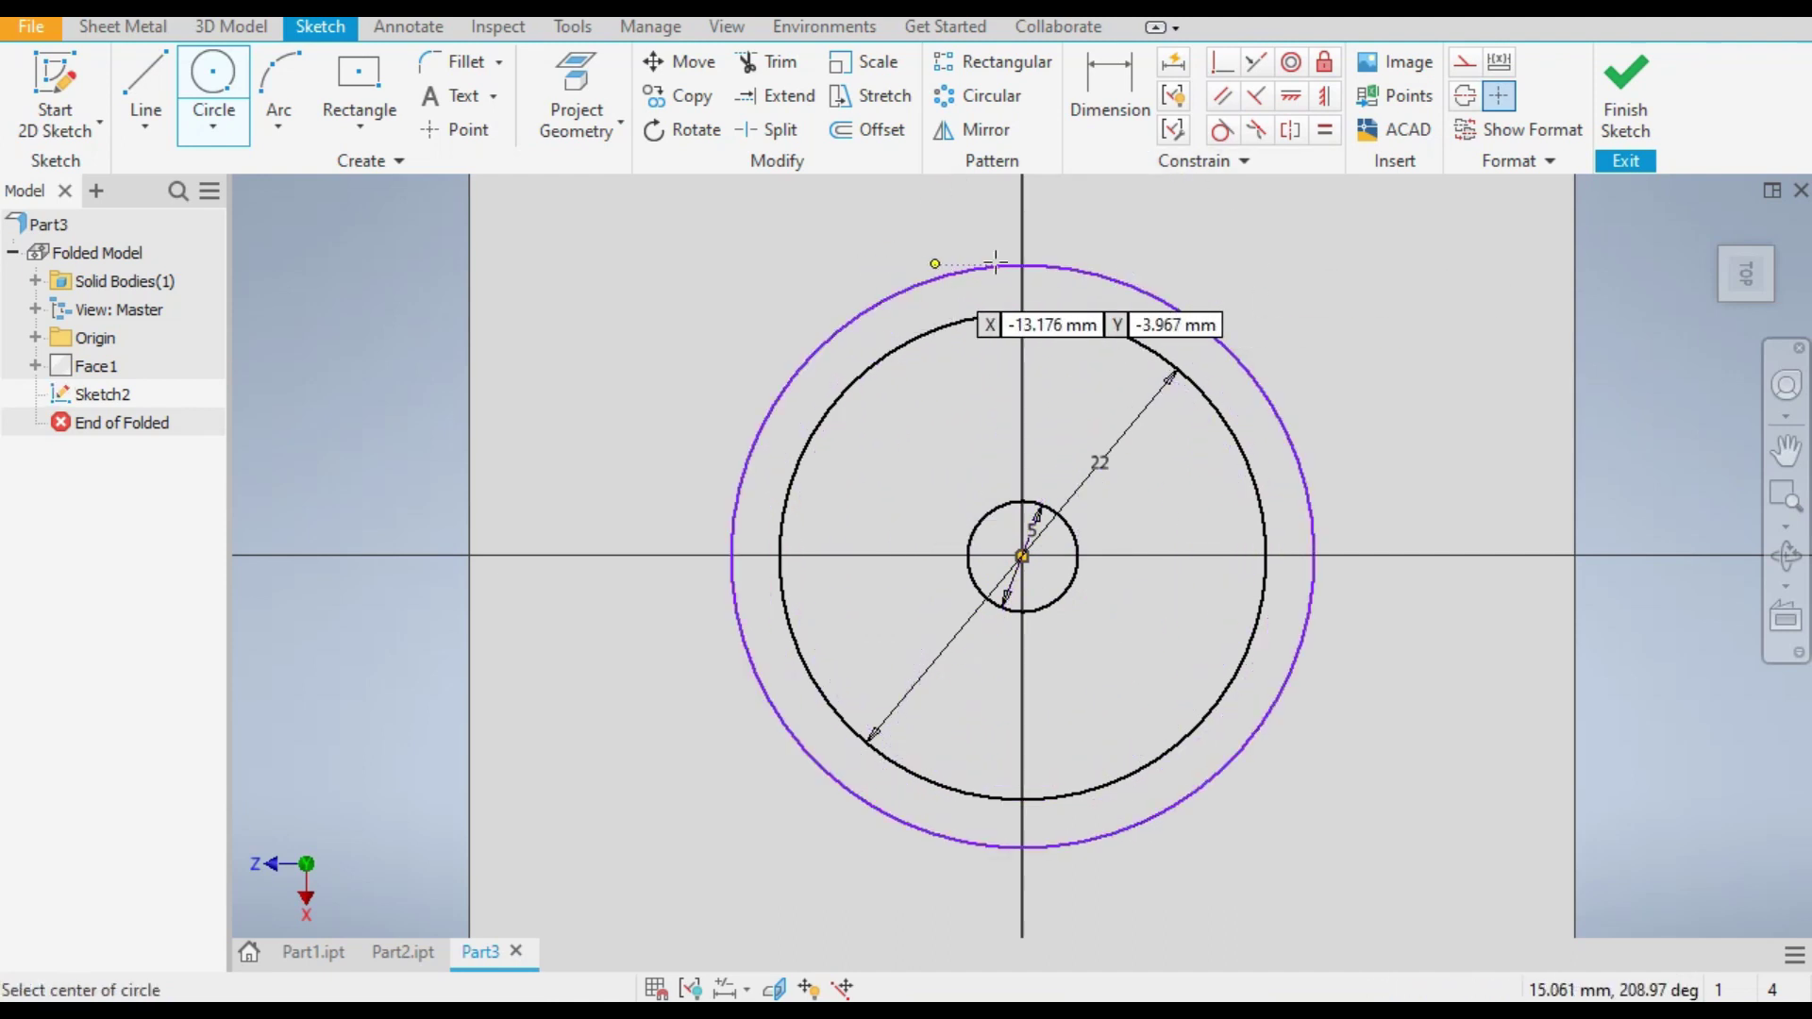
Step: Dimension the gap between the 22 mm circle and the outer circle, setting it to the Thickness parameter
{"action": "left_click", "coordinate": [1123, 93]}
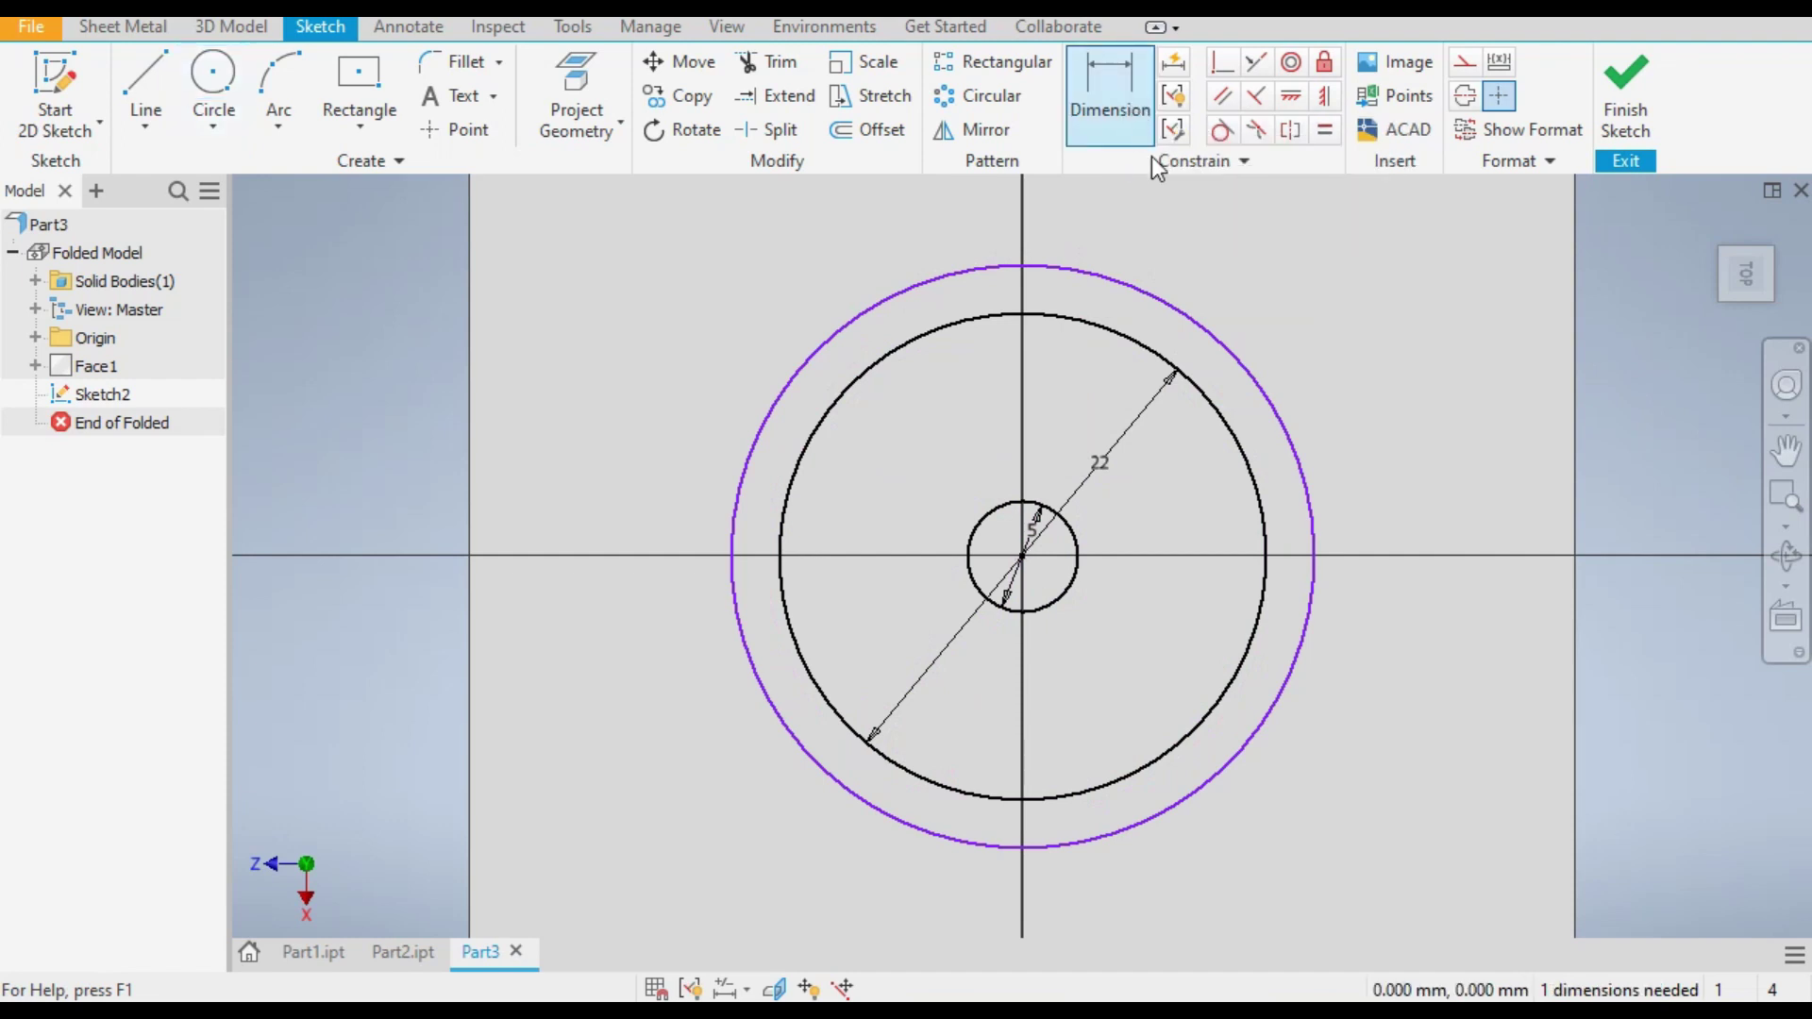
{"action": "left_click", "coordinate": [1171, 316]}
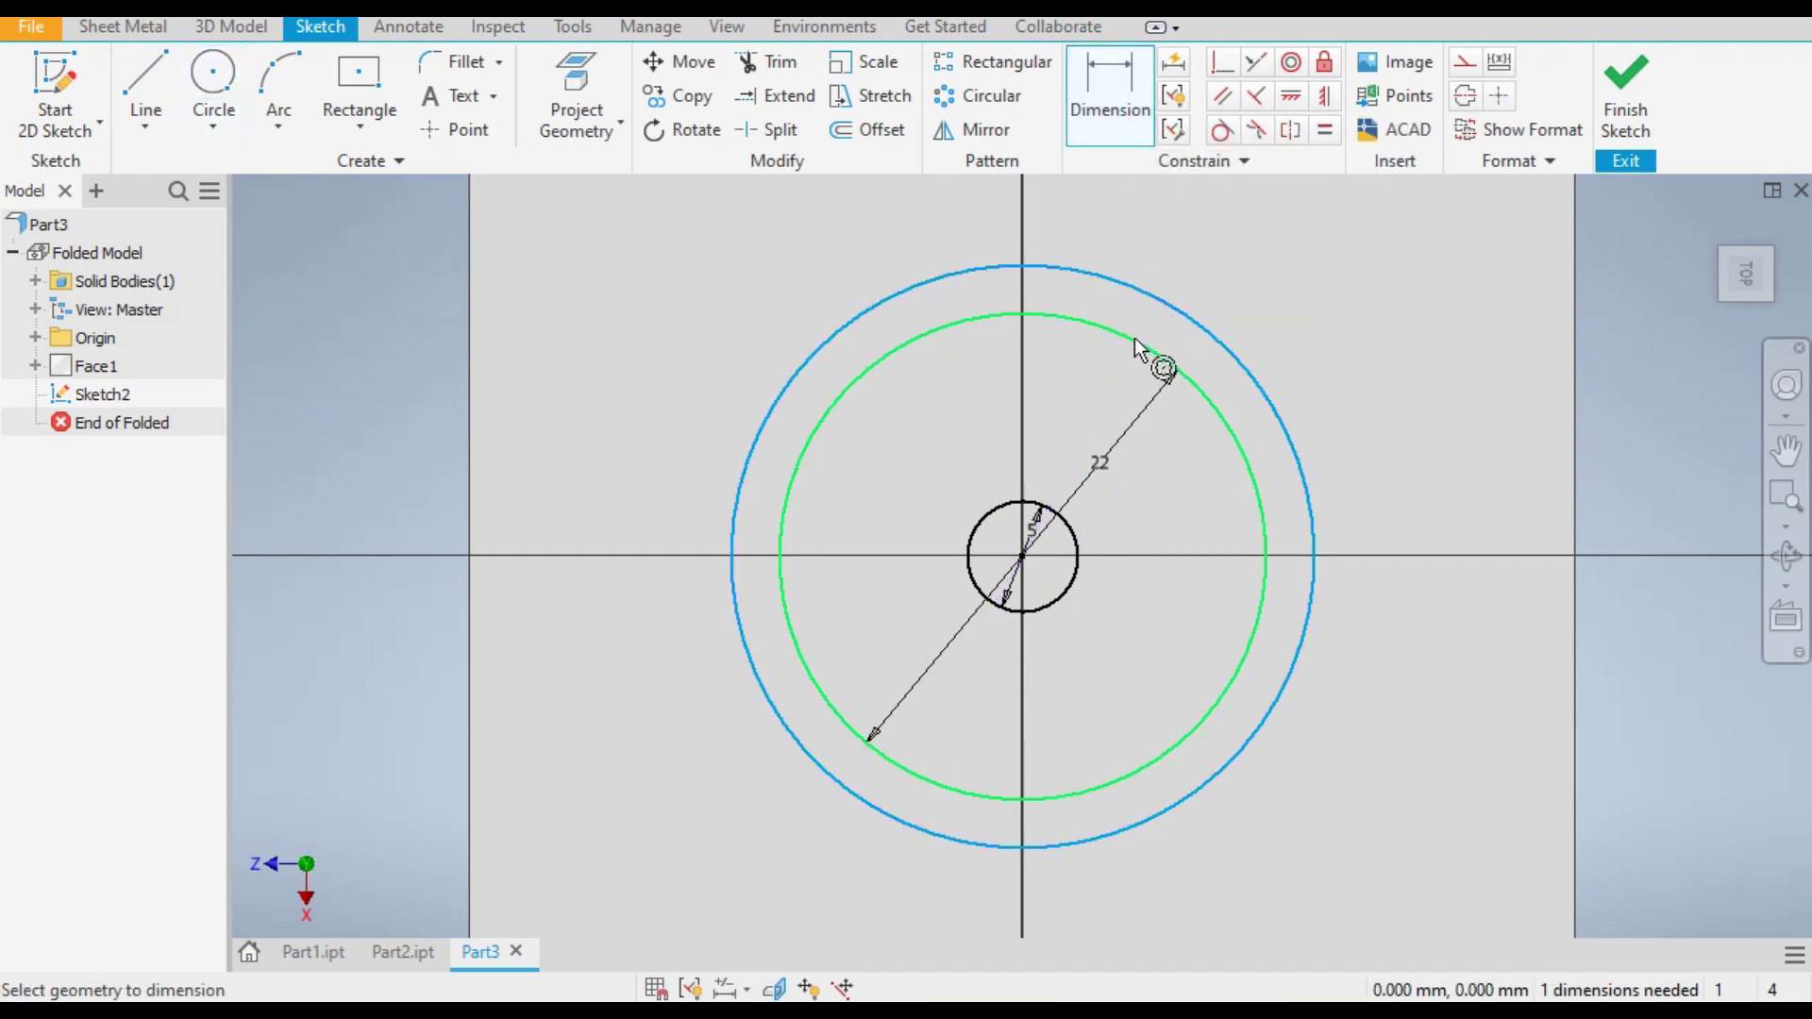
{"action": "left_click", "coordinate": [1136, 341]}
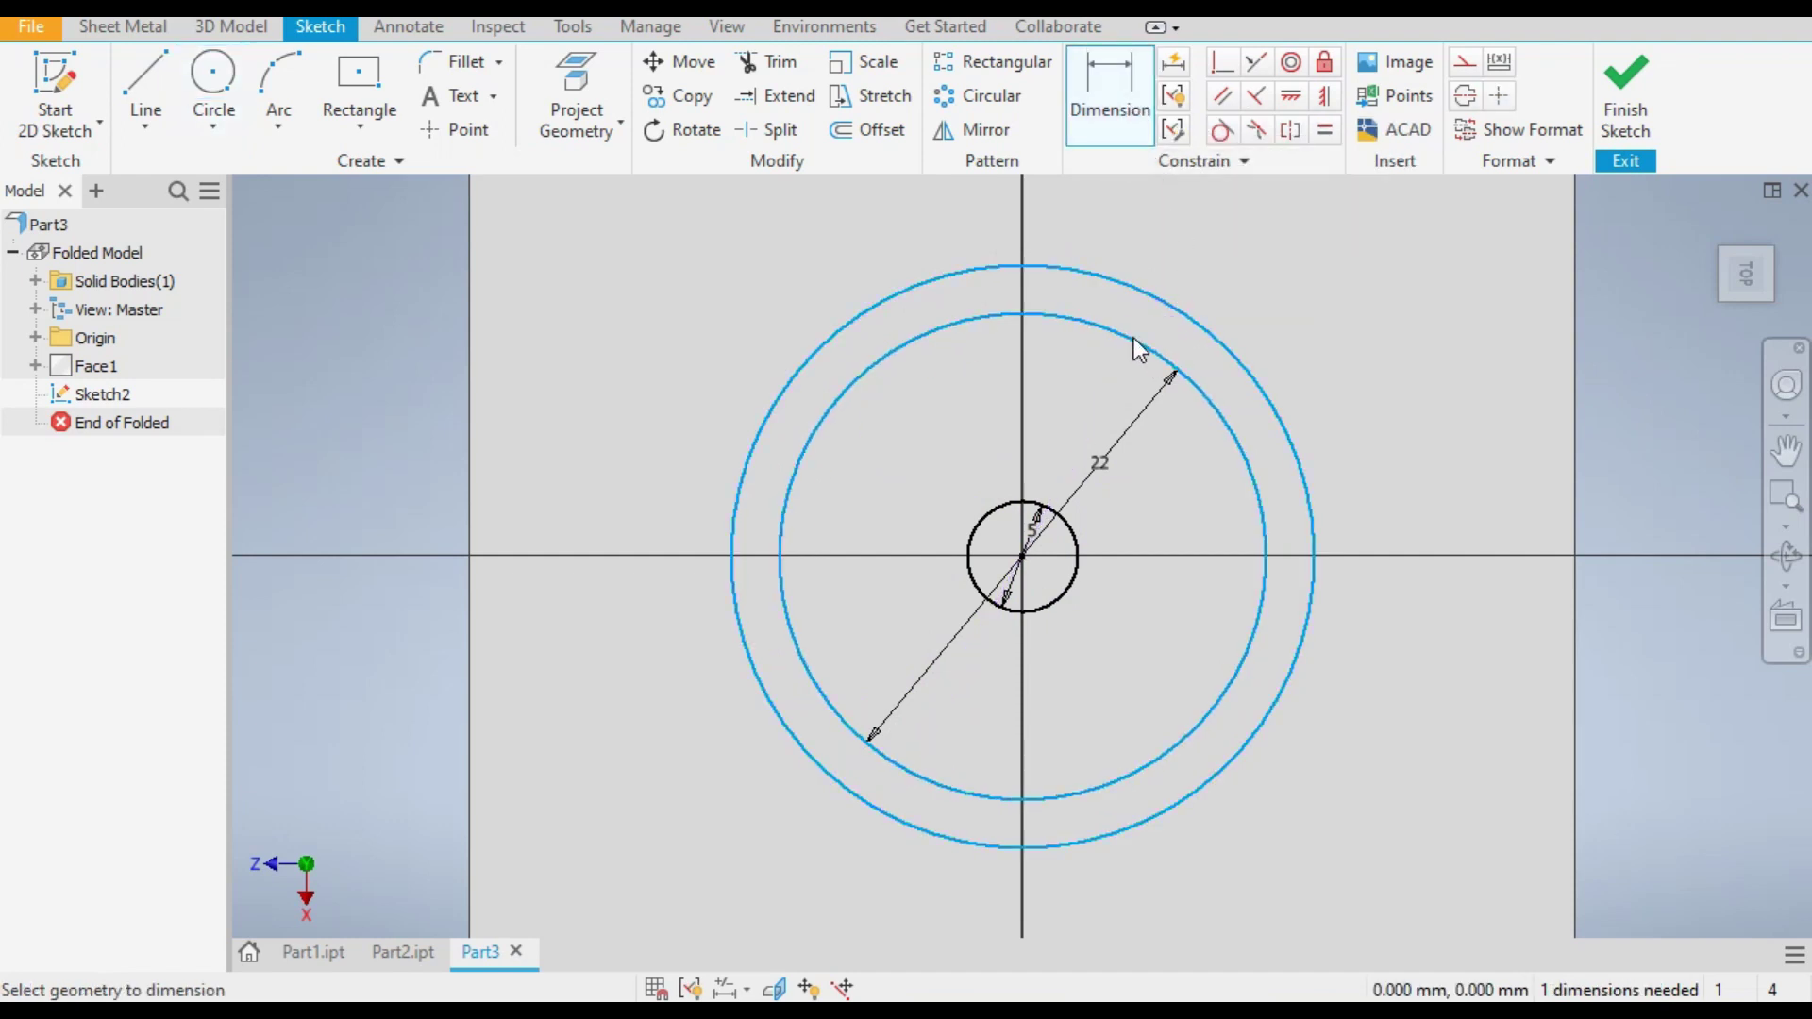
{"action": "left_click", "coordinate": [1147, 314]}
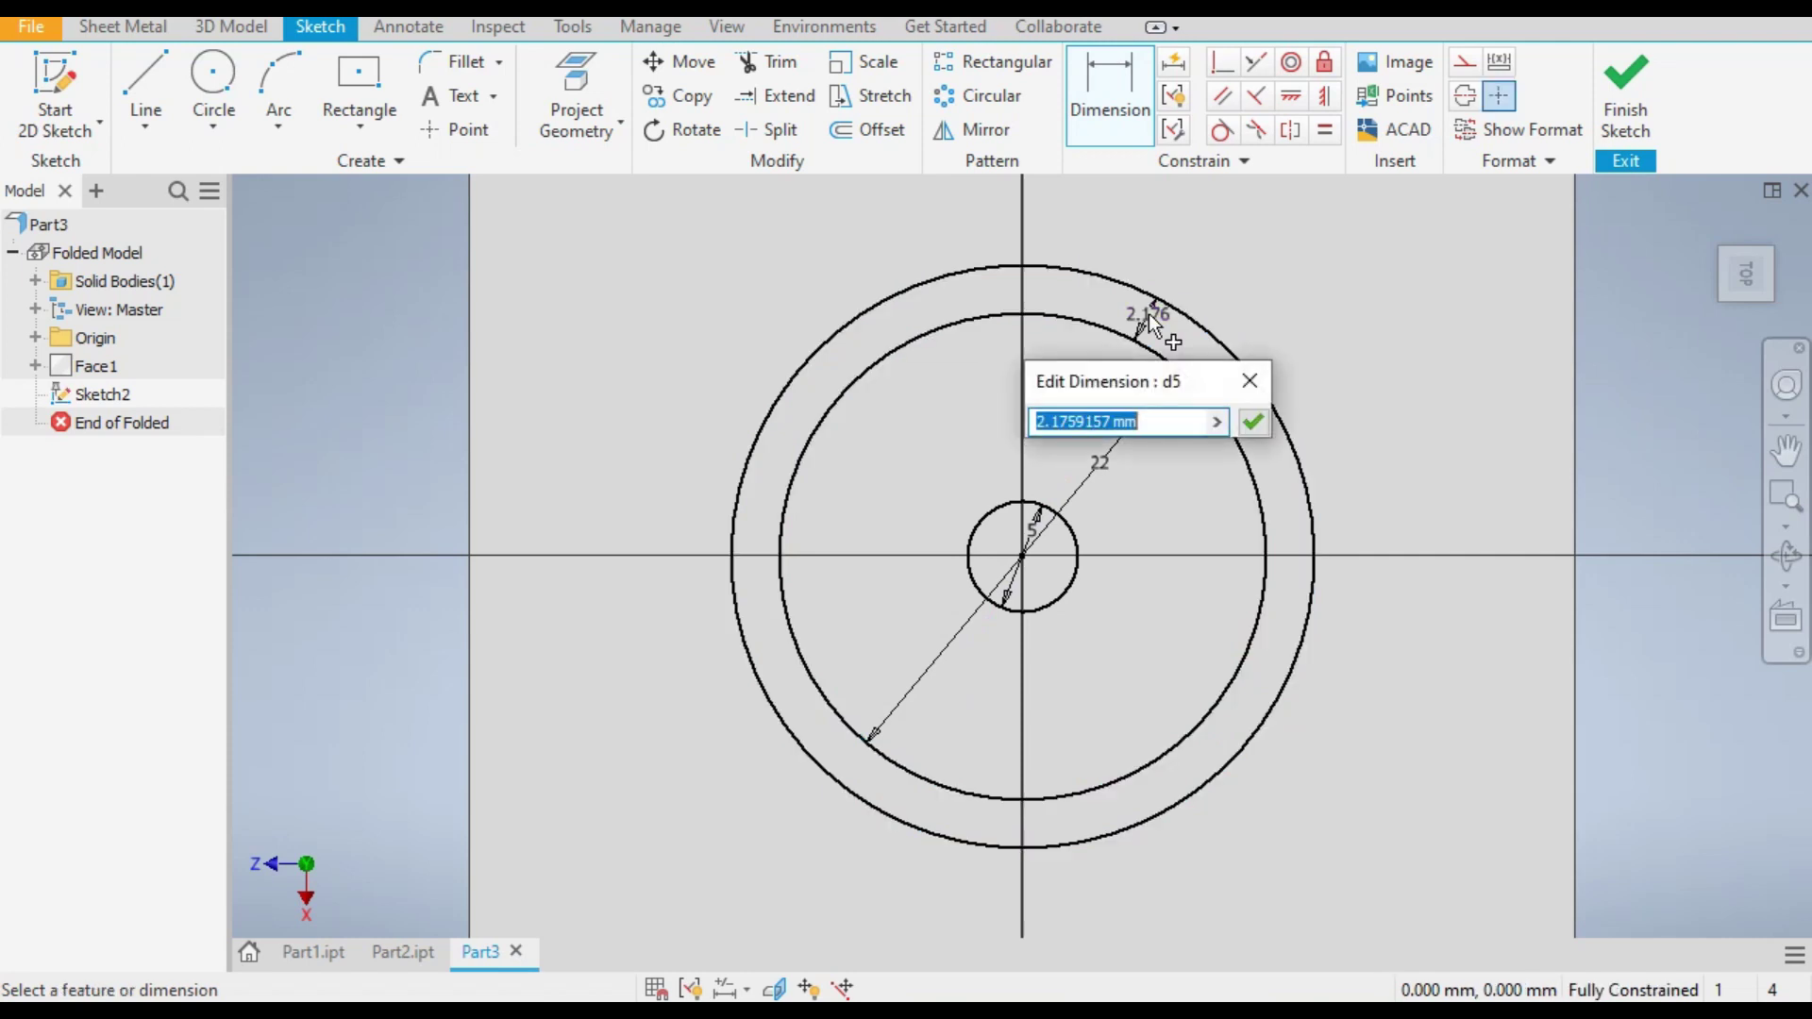
{"action": "left_click", "coordinate": [1218, 423]}
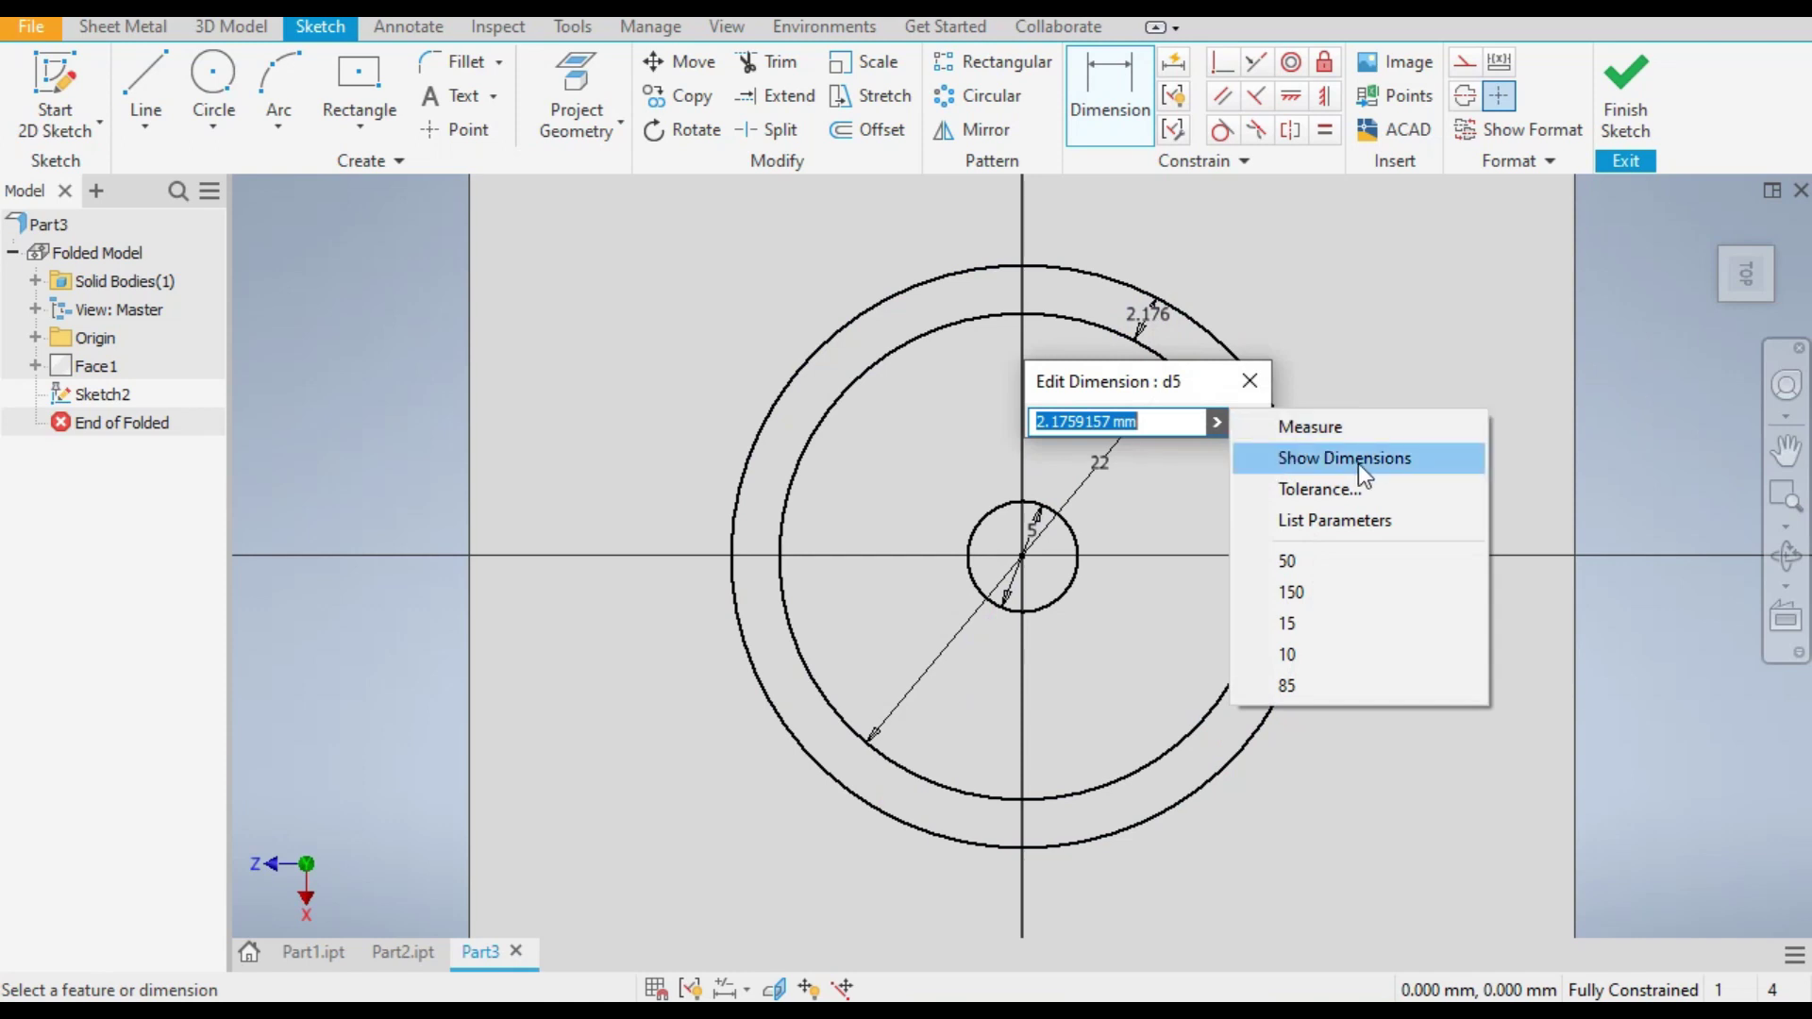
{"action": "left_click", "coordinate": [1346, 522]}
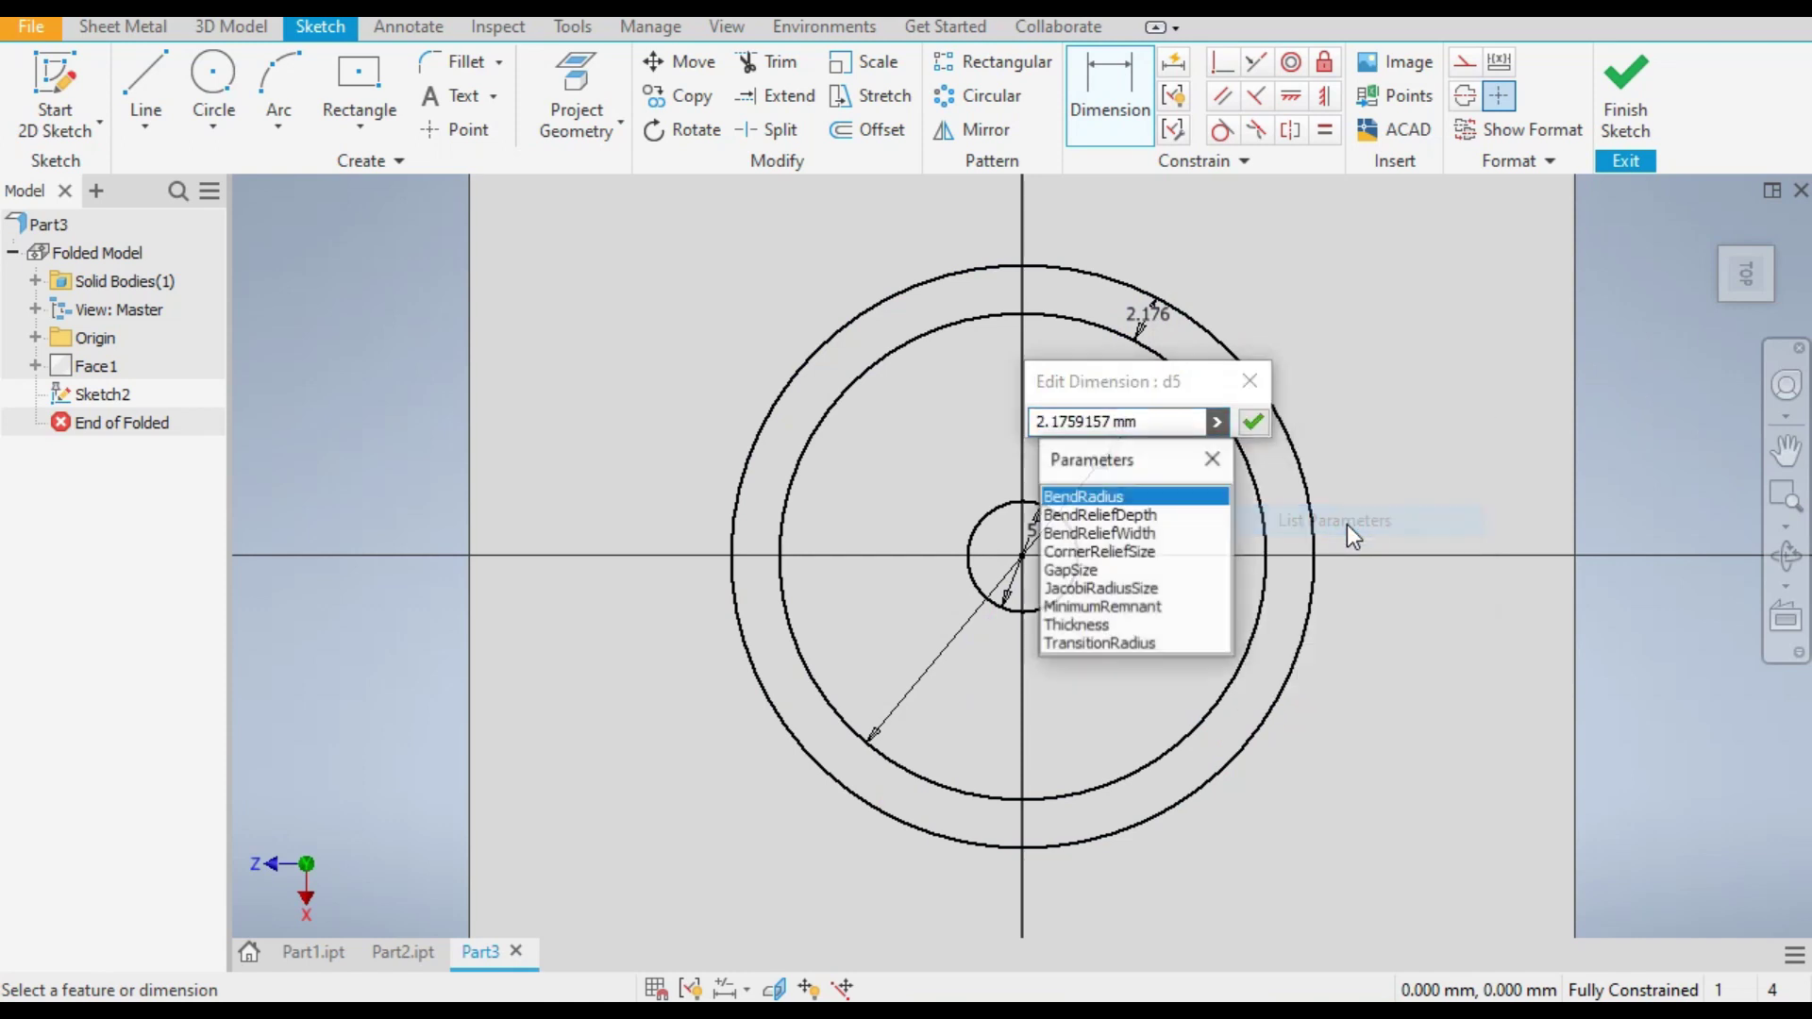
{"action": "left_click", "coordinate": [1078, 627]}
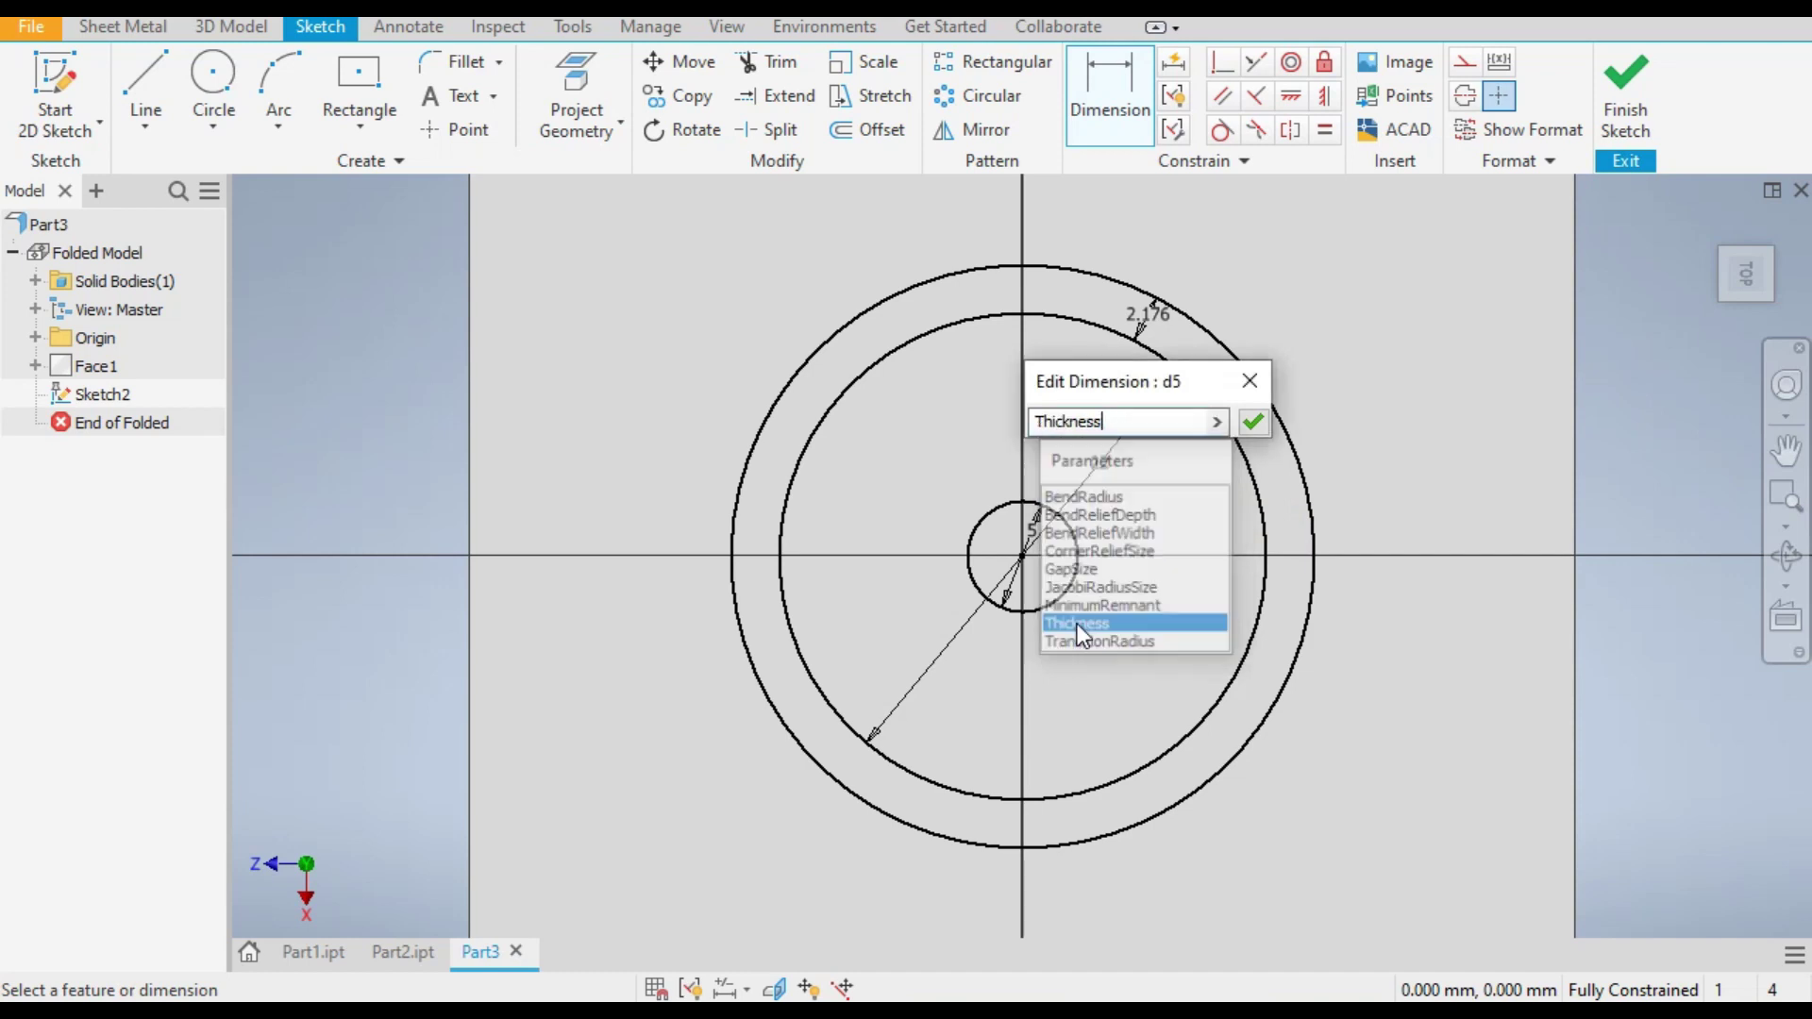
{"action": "left_click", "coordinate": [1253, 423]}
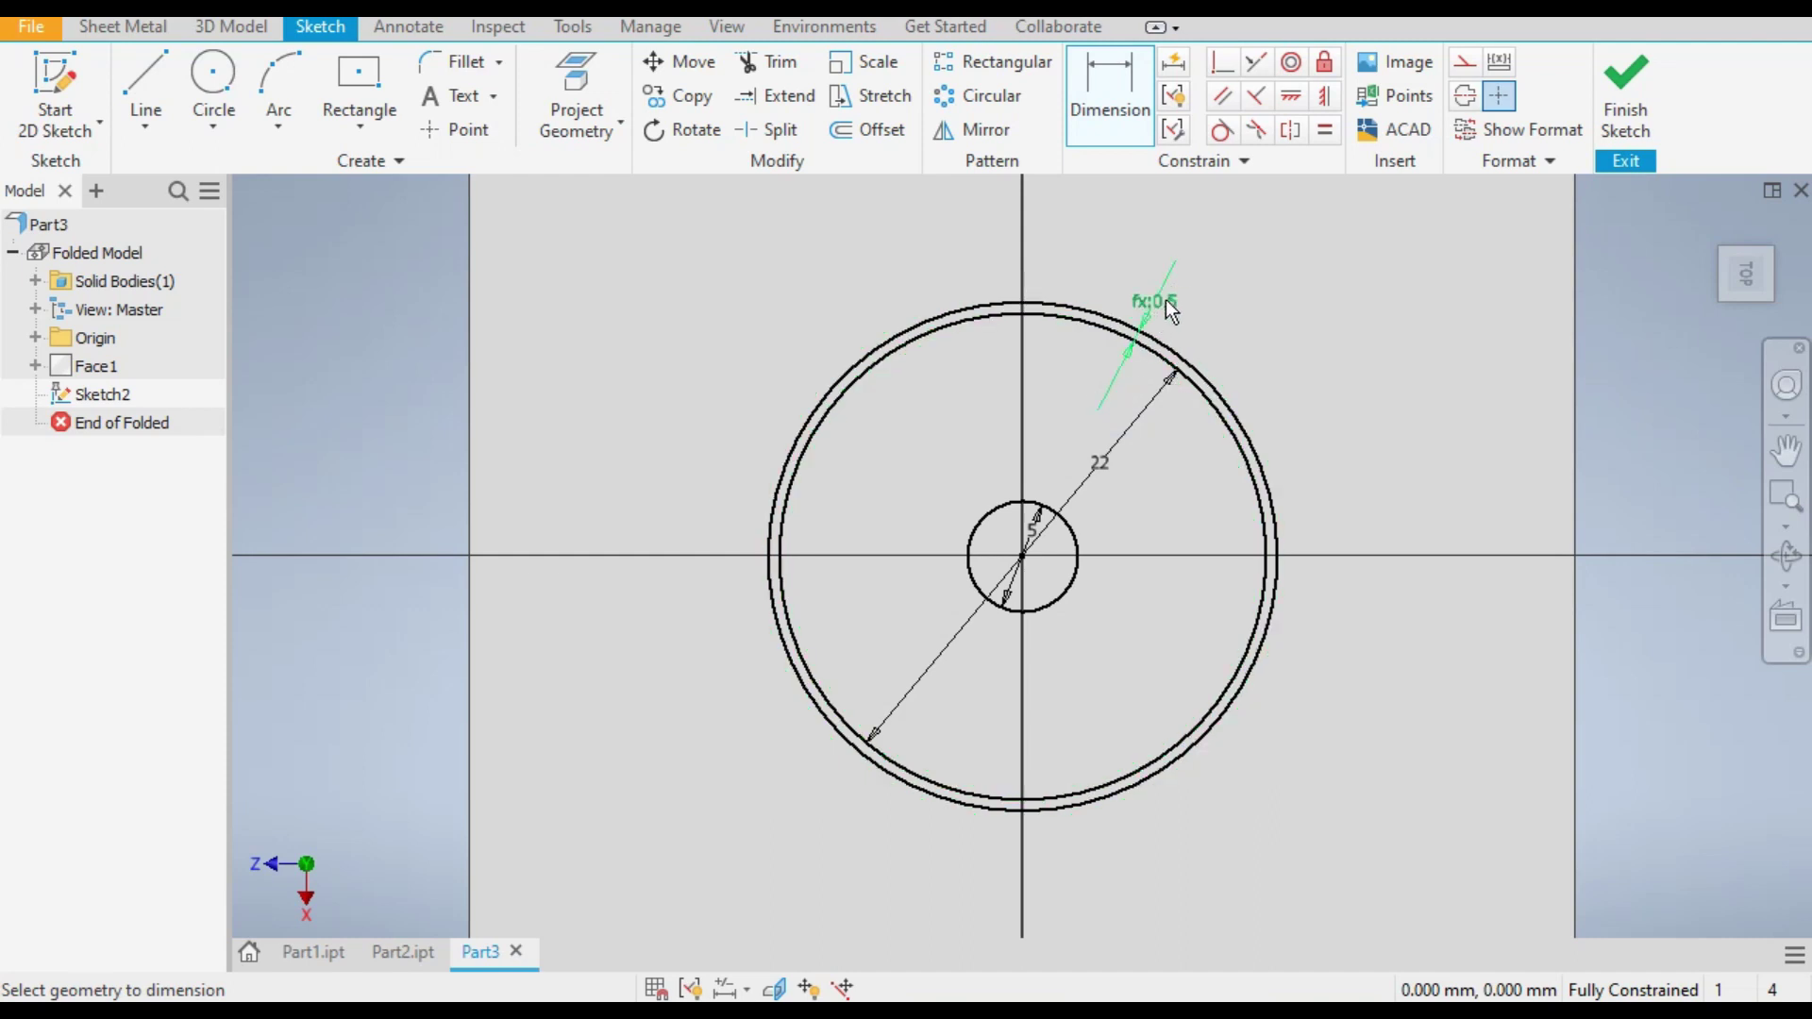
Step: Name the 22 mm circle's diameter parameter od, keeping its value
{"action": "double_click", "coordinate": [1097, 466]}
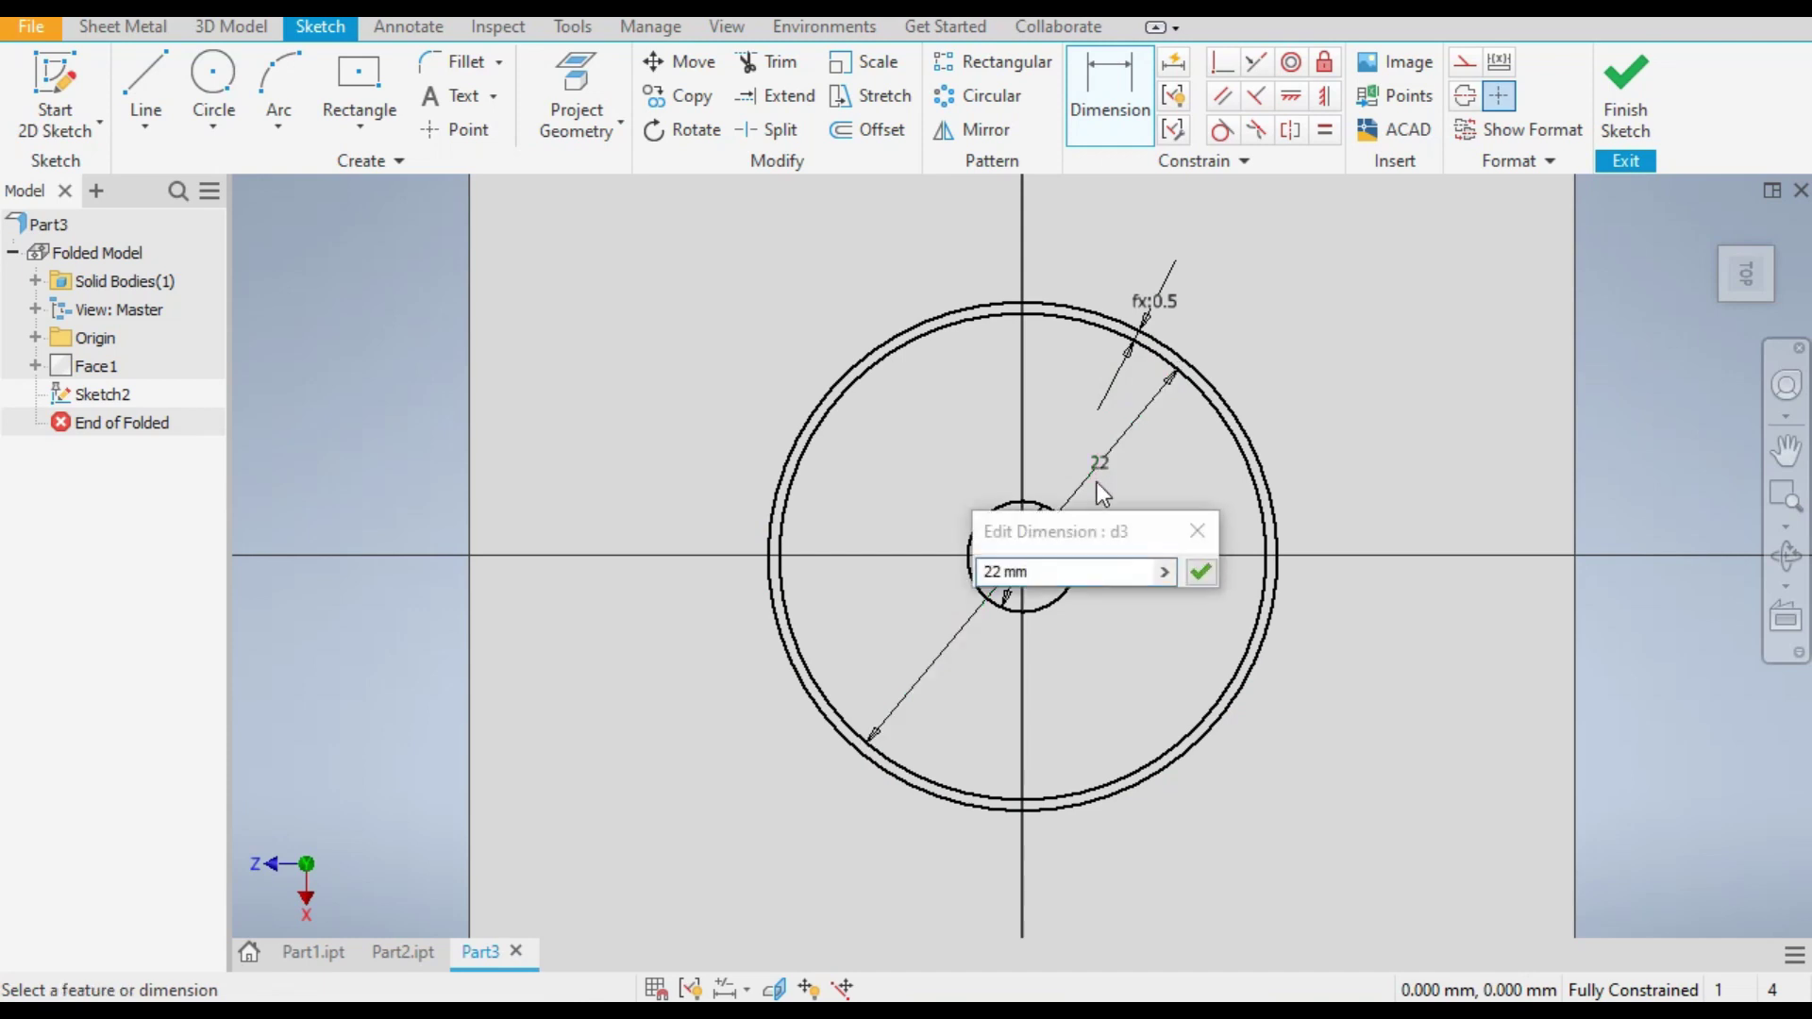
{"action": "left_click", "coordinate": [1165, 572]}
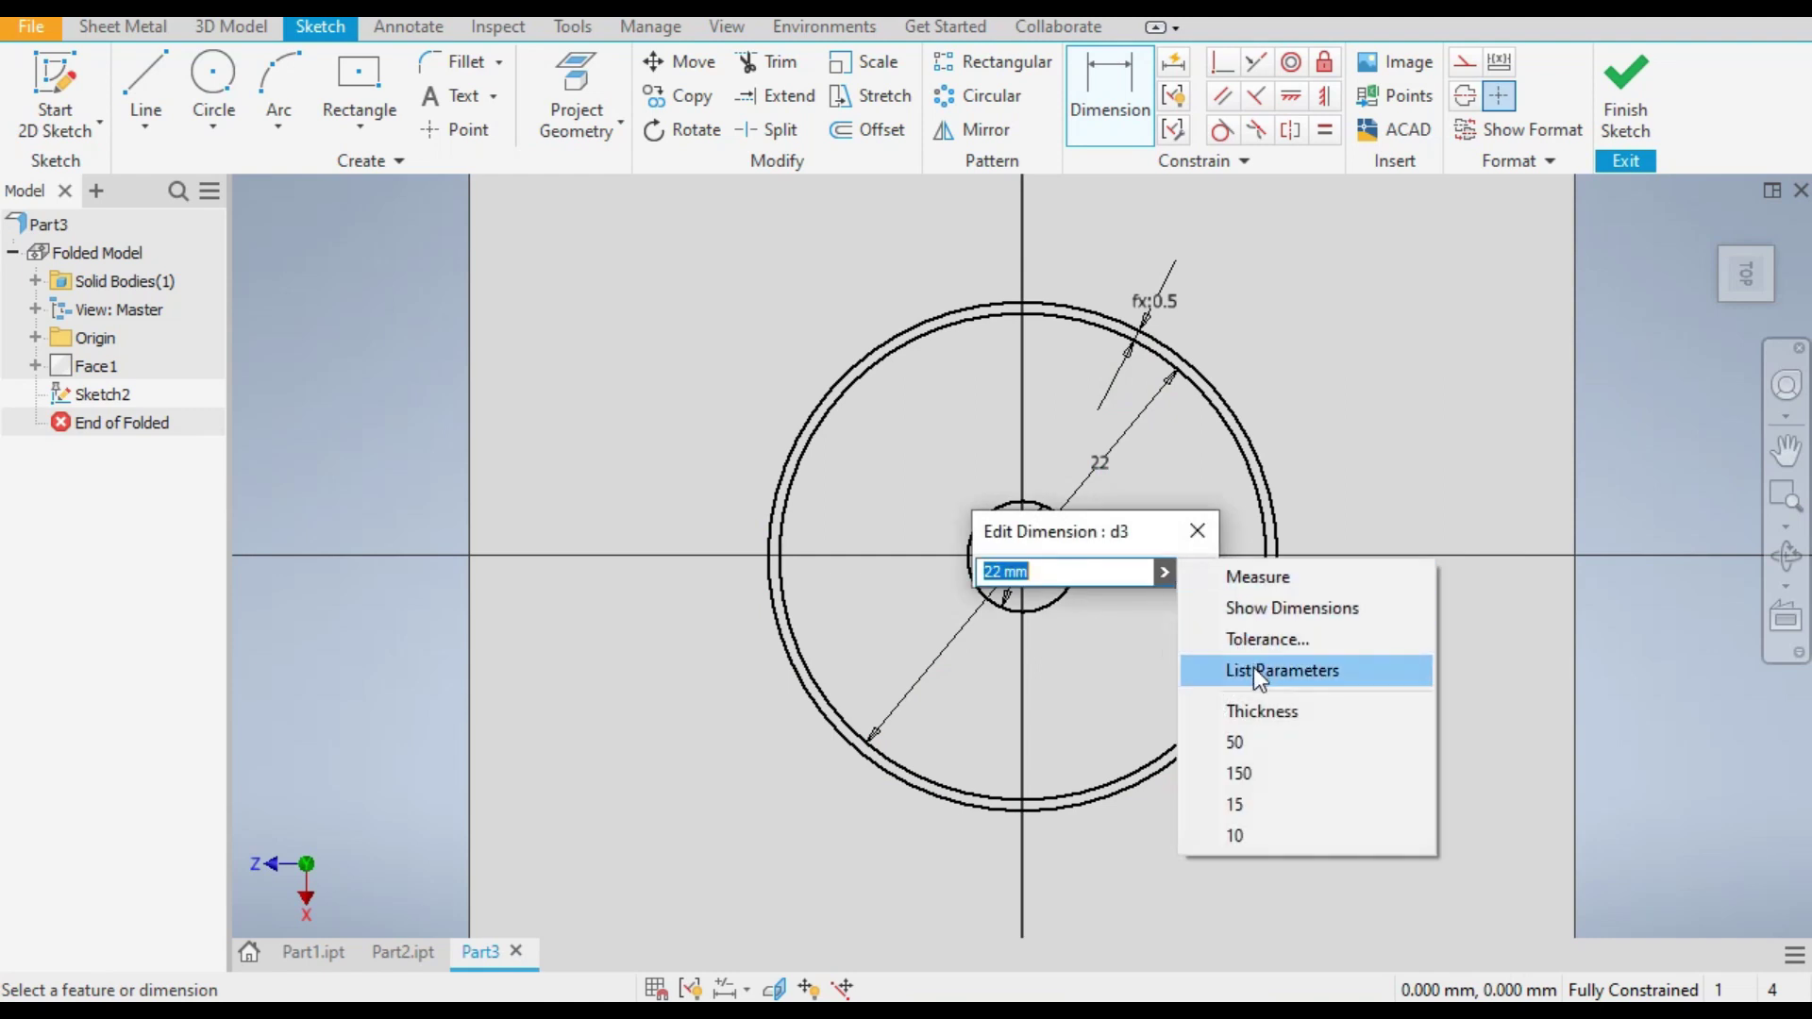
{"action": "left_click", "coordinate": [1017, 571]}
{"action": "double_click", "coordinate": [1017, 571]}
{"action": "key", "text": "ctrl+a"}
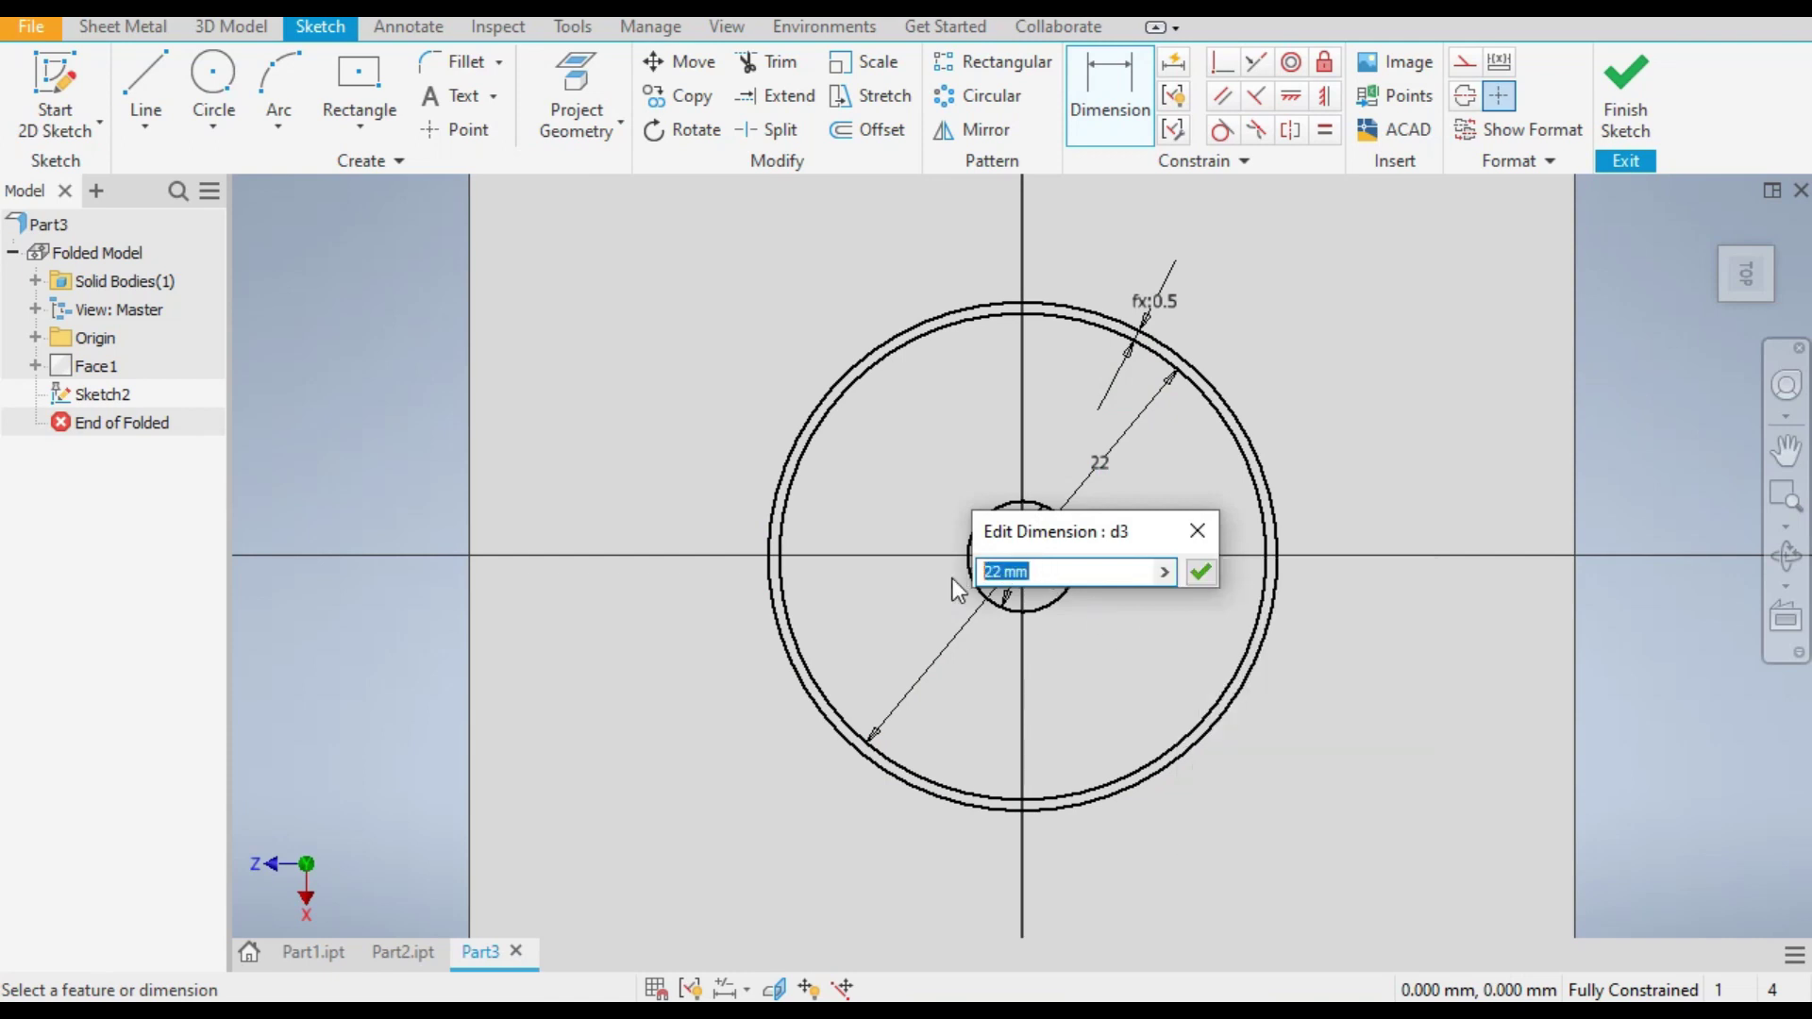
{"action": "left_click", "coordinate": [986, 573]}
{"action": "type", "text": "od="}
{"action": "left_click", "coordinate": [1206, 572]}
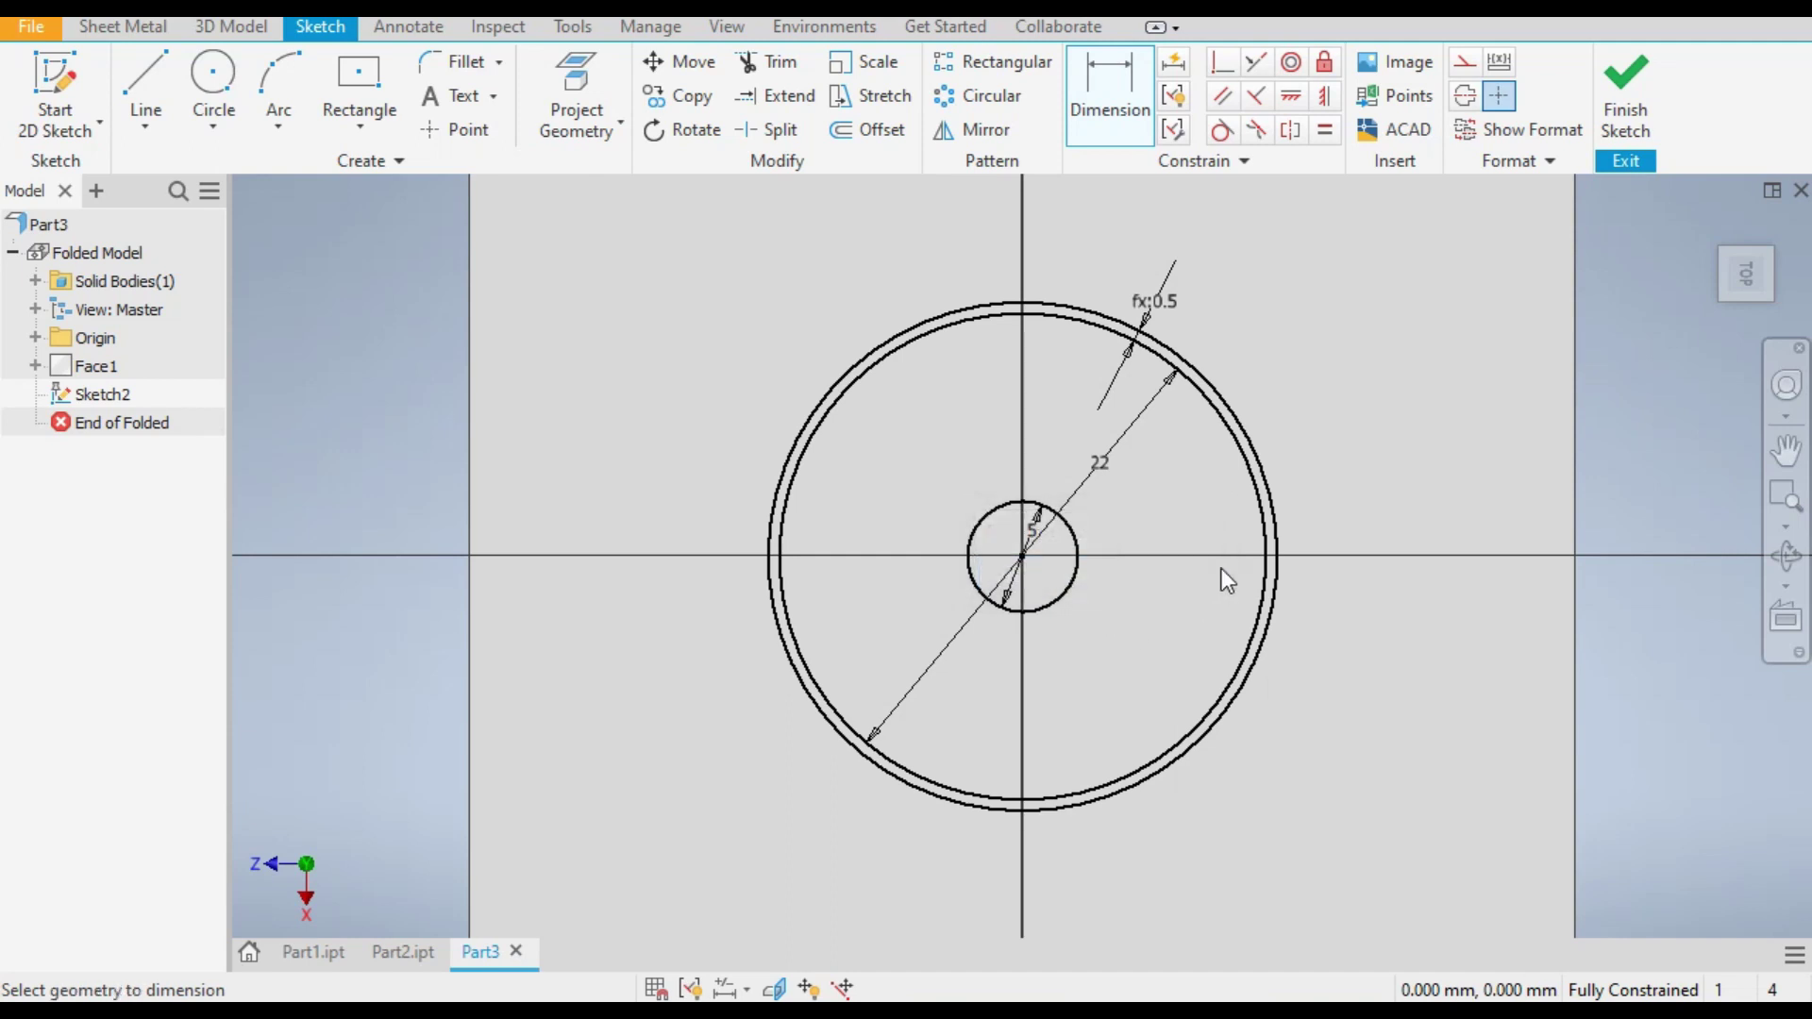
Step: Name the 5 mm circle's diameter parameter id, keeping its value, and finish the sketch
{"action": "double_click", "coordinate": [1035, 523]}
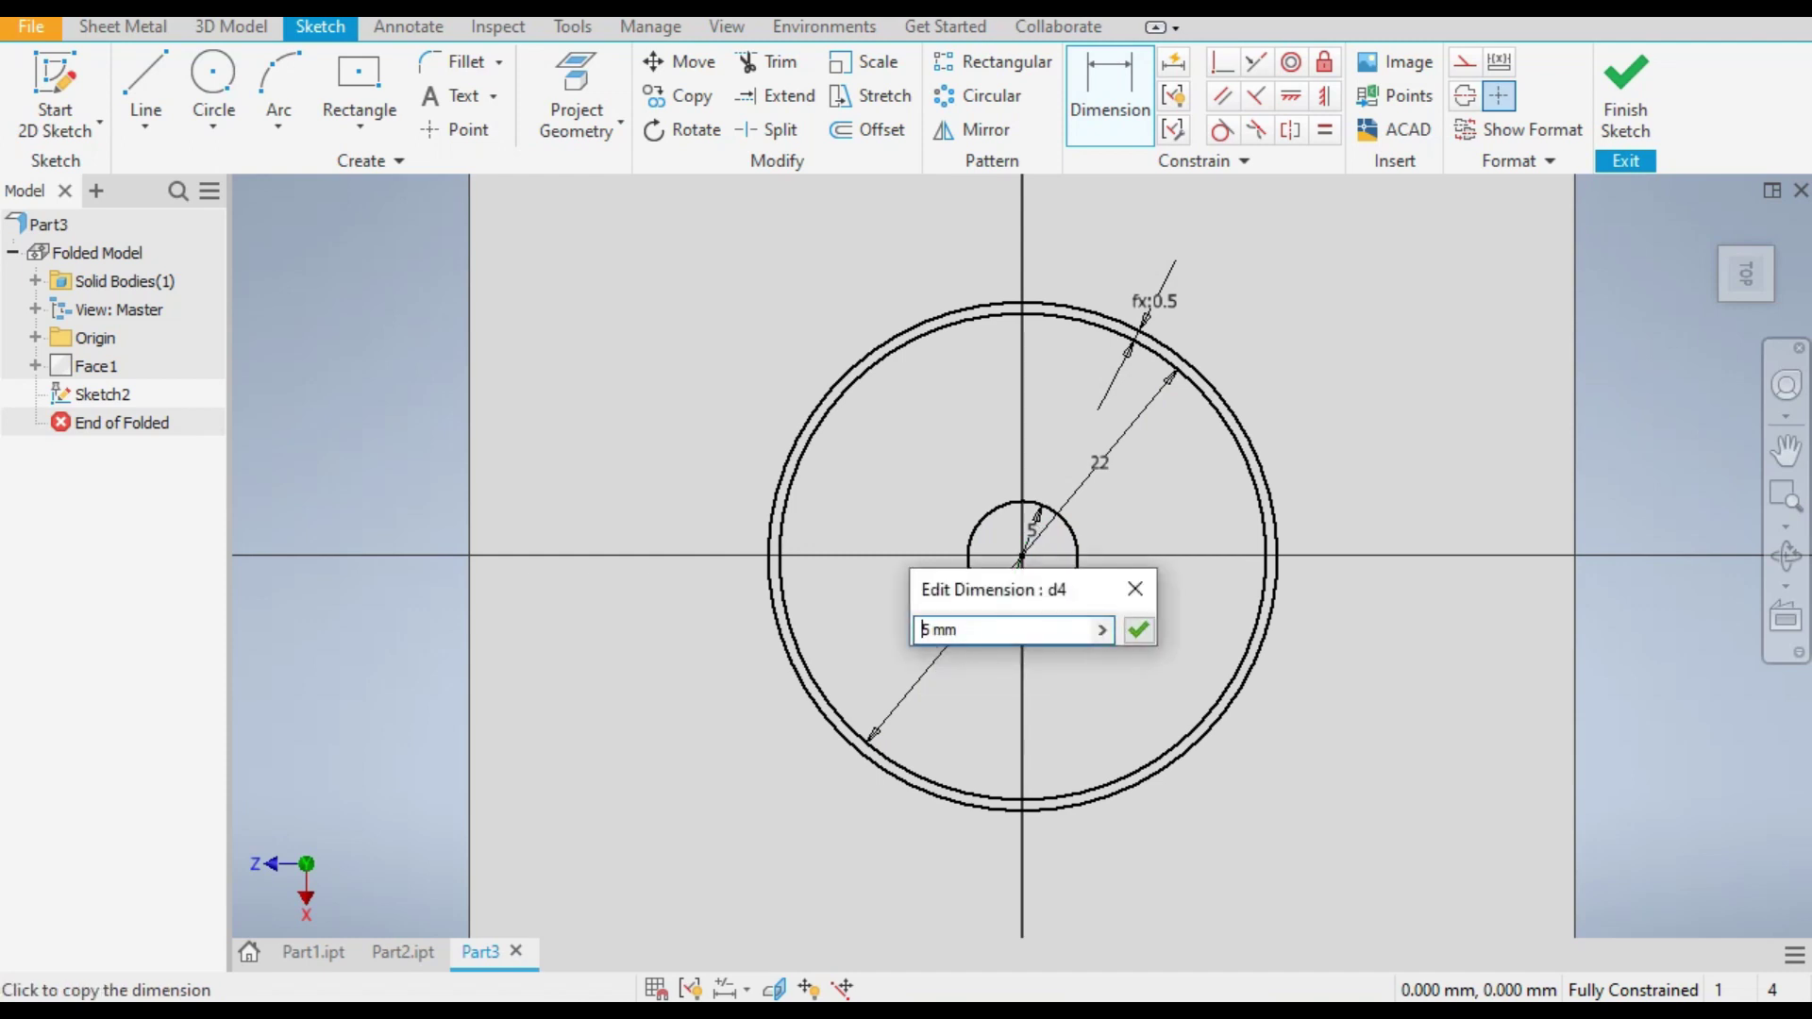
{"action": "type", "text": "id="}
{"action": "key", "text": "Return"}
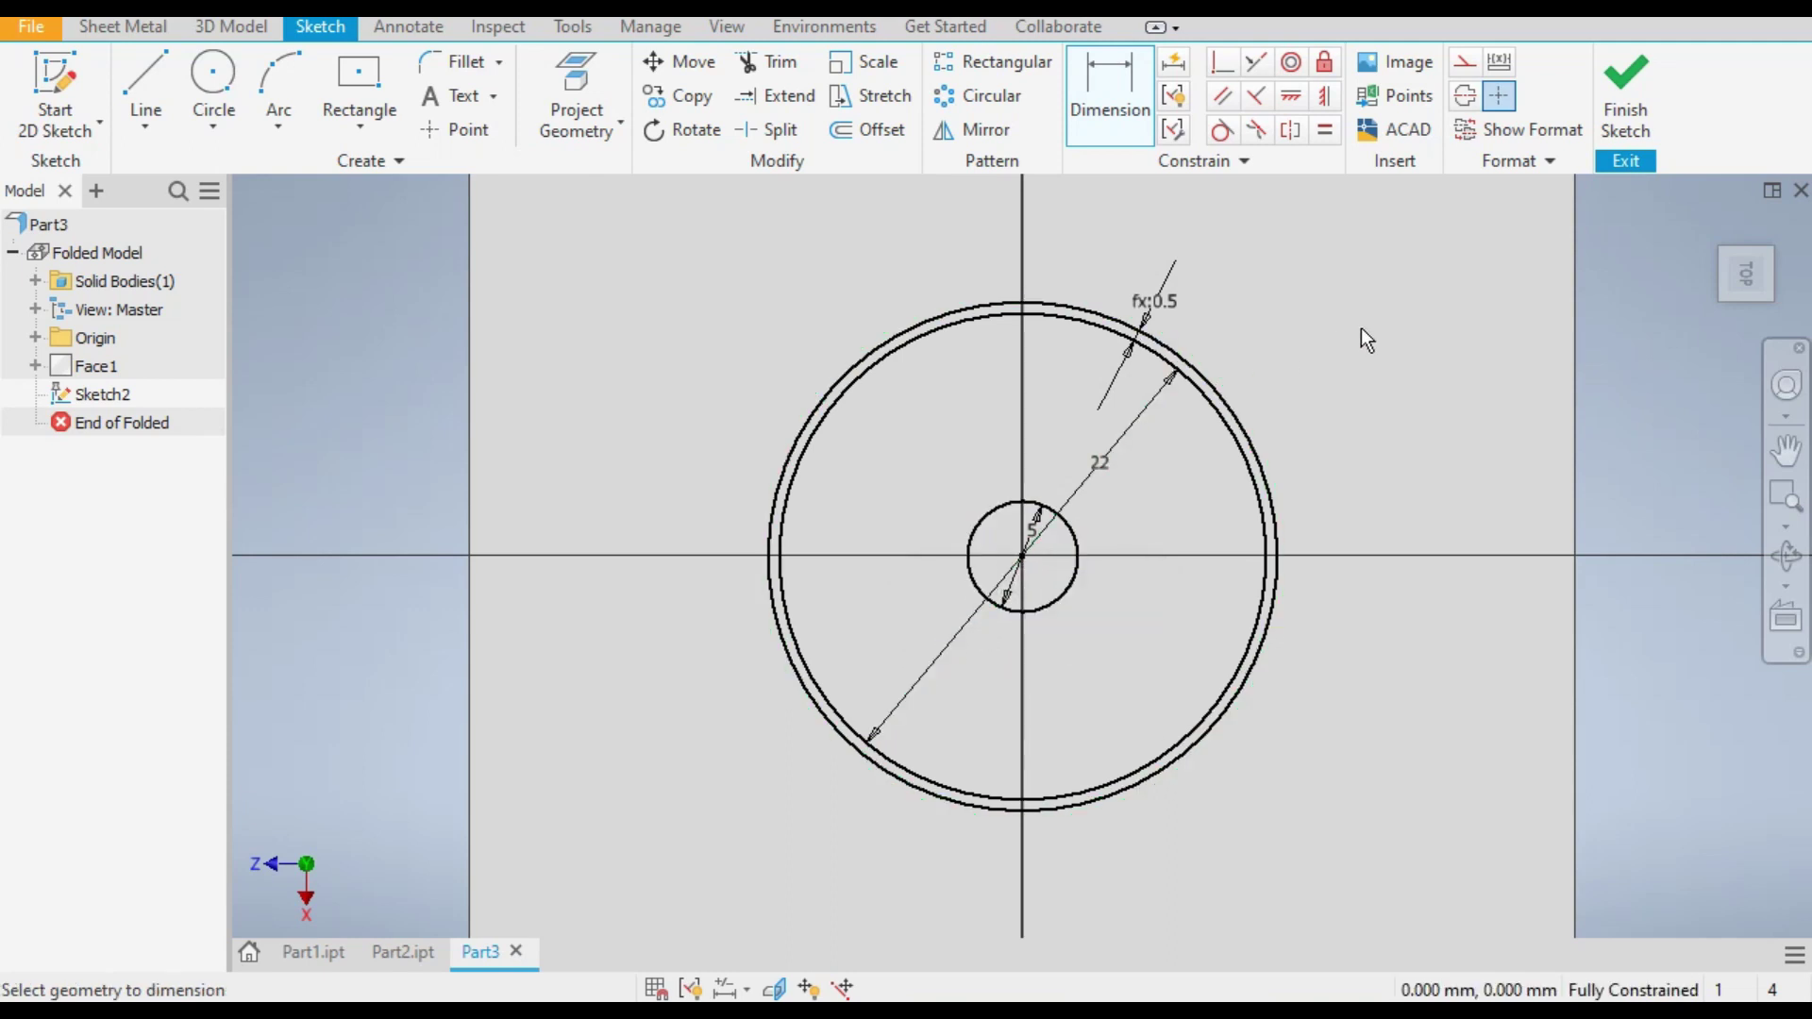
{"action": "left_click", "coordinate": [1626, 94]}
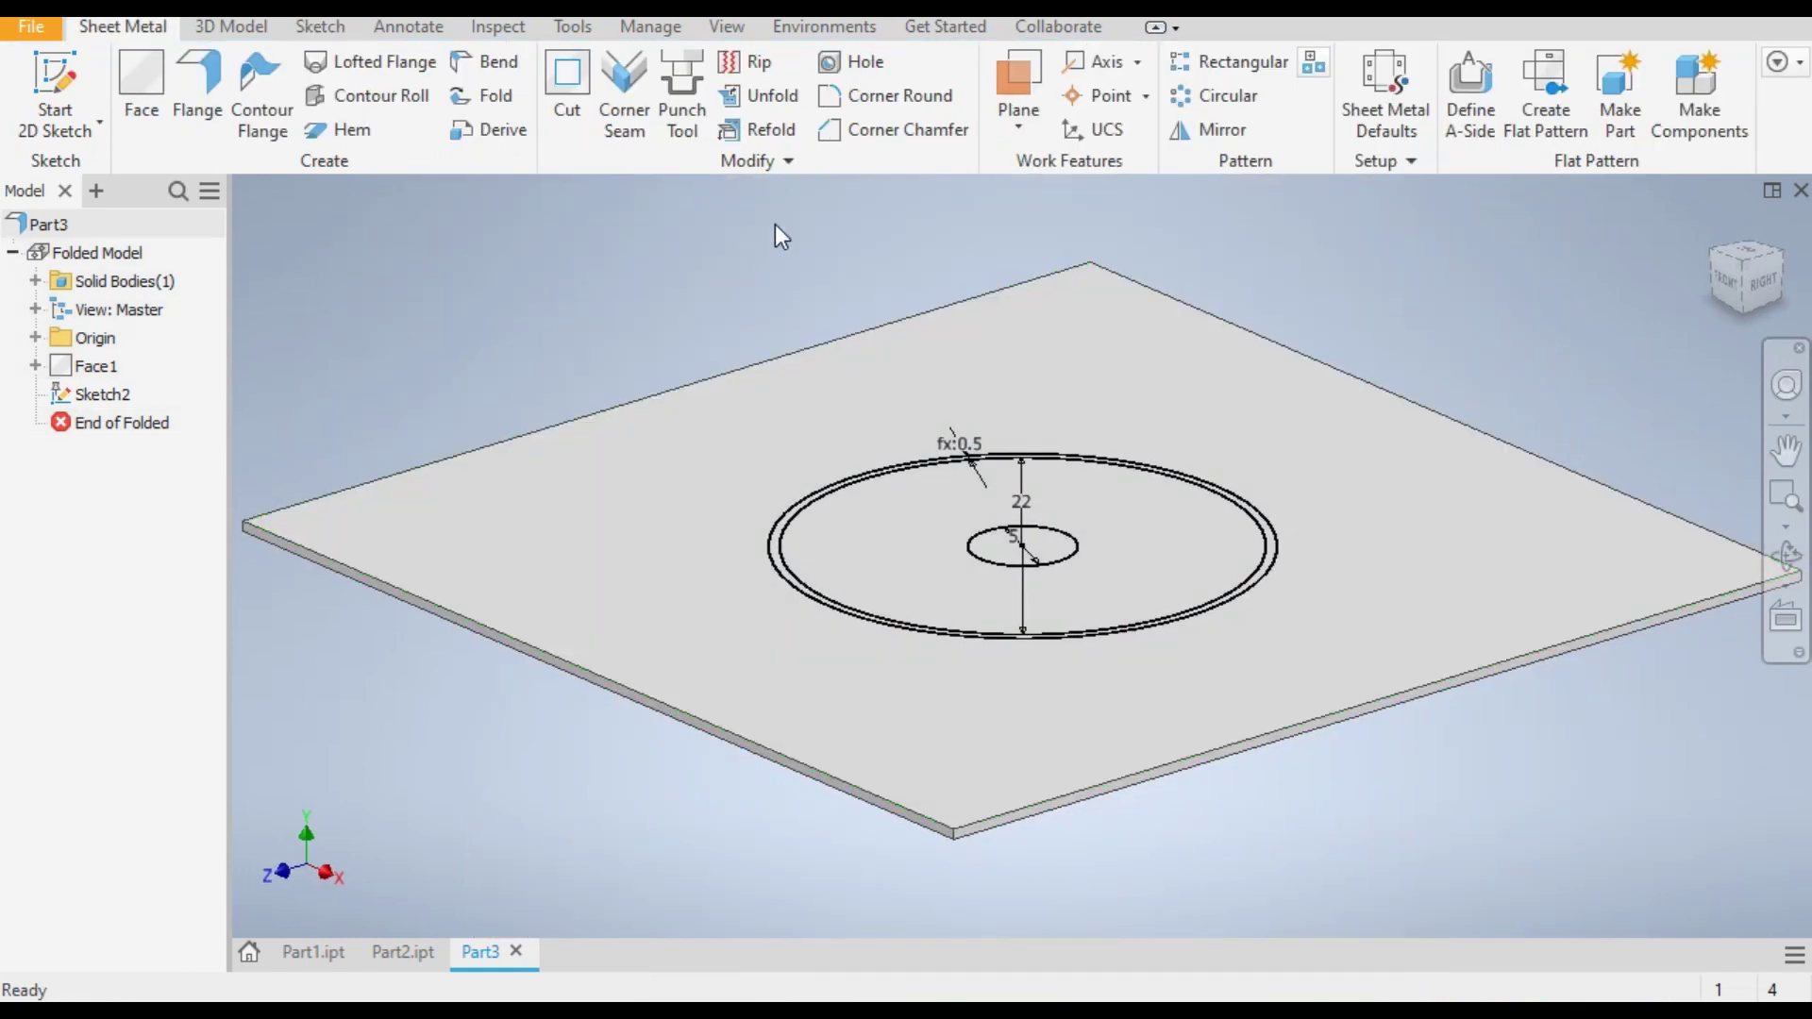
Step: Override the rule's thickness in the sheet metal defaults and set the thickness to 1.5 mm
{"action": "left_click", "coordinate": [1401, 78]}
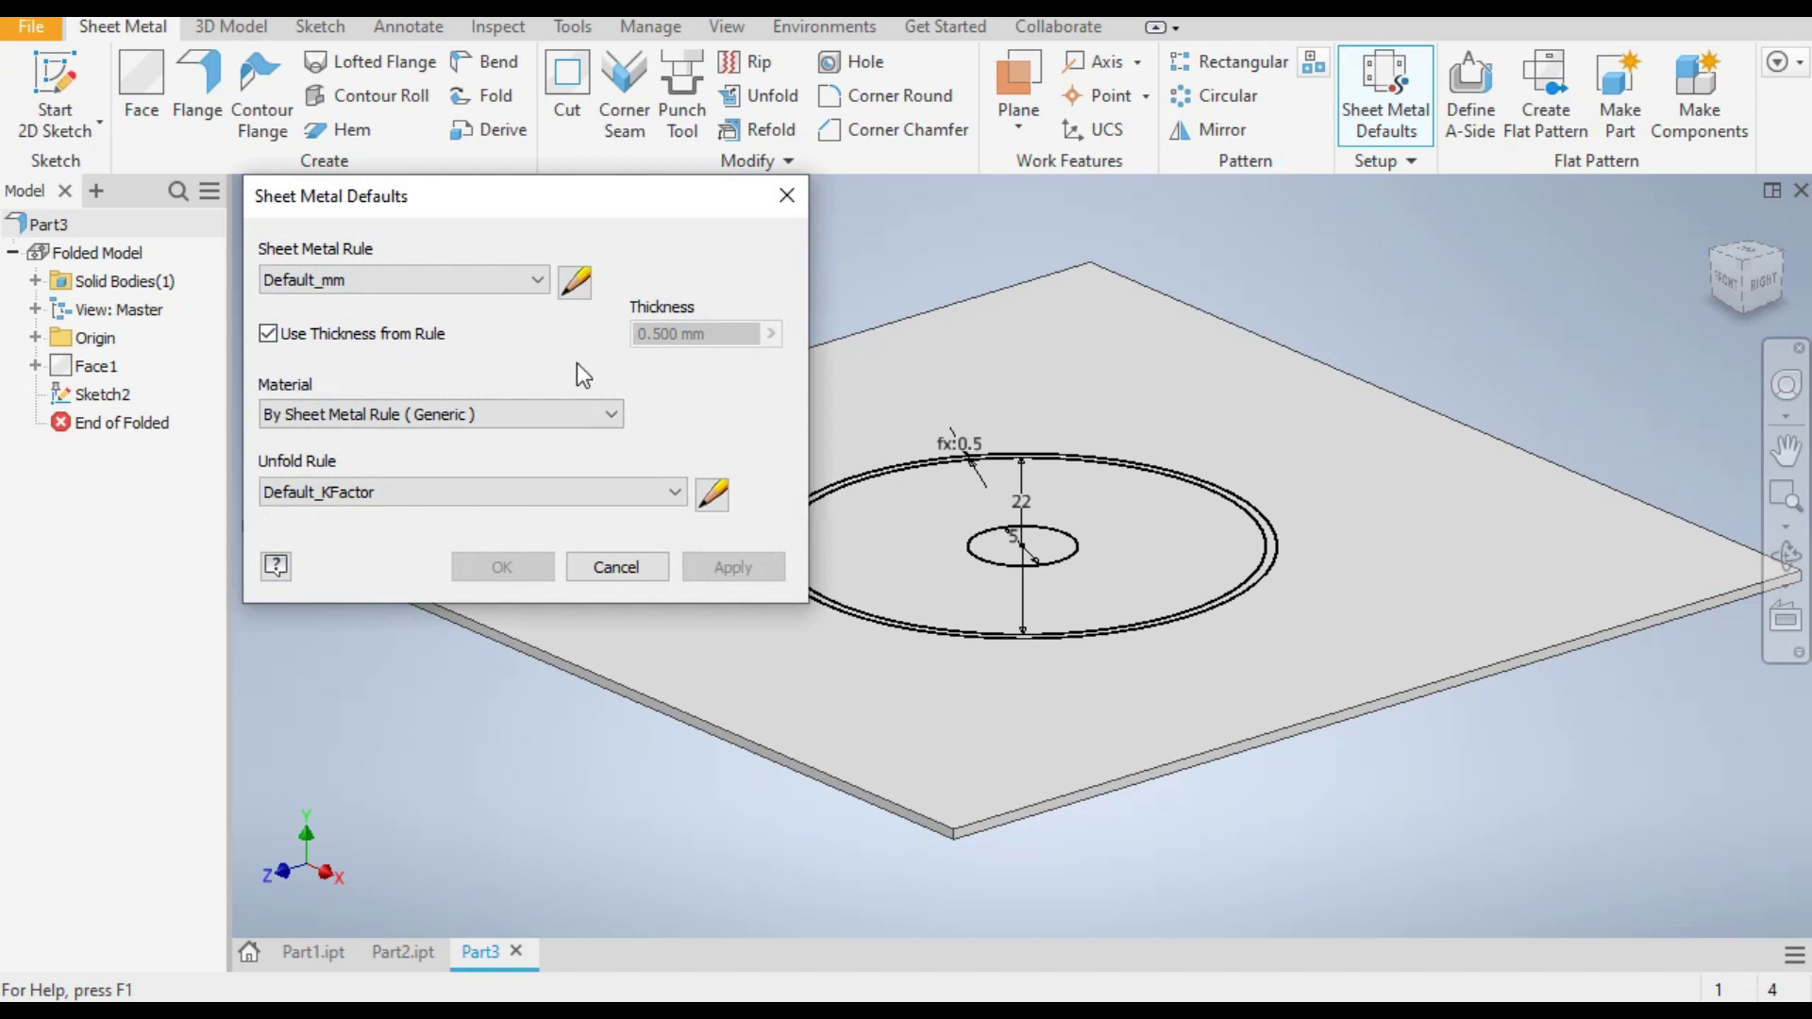
{"action": "left_click", "coordinate": [268, 340]}
{"action": "left_click", "coordinate": [698, 335]}
{"action": "type", "text": "1.5"}
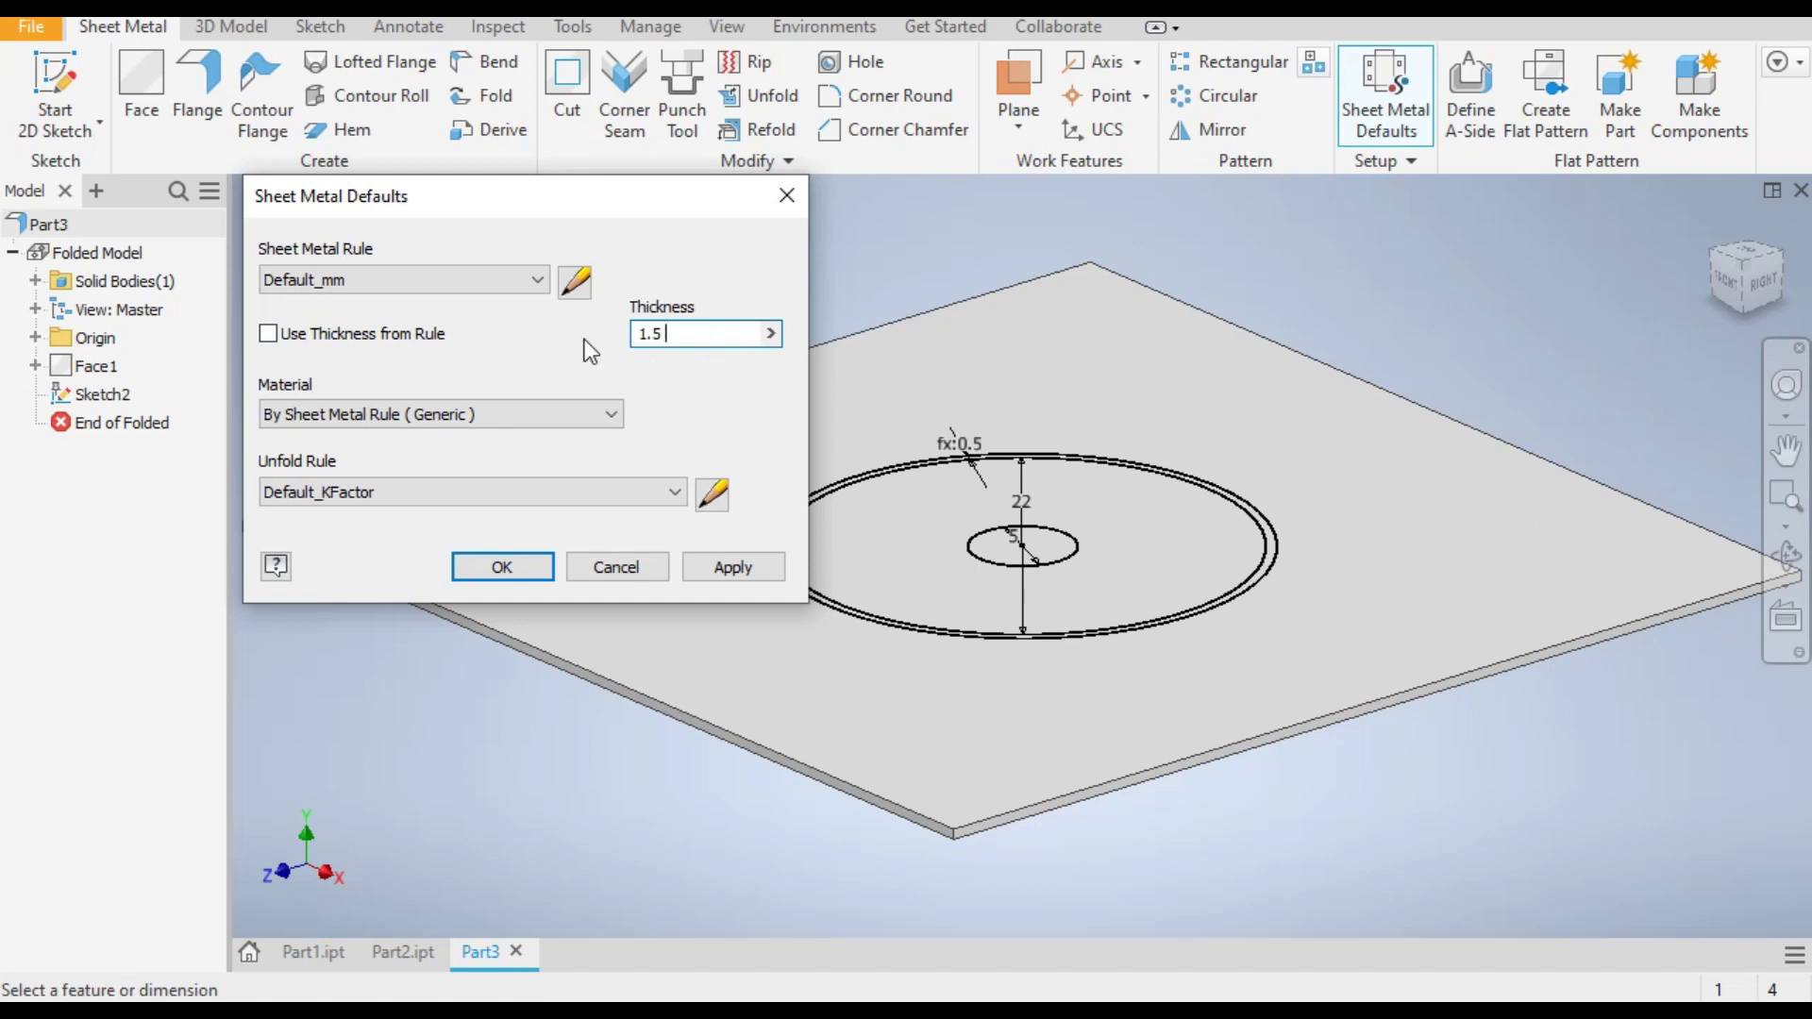
{"action": "type", "text": " mm"}
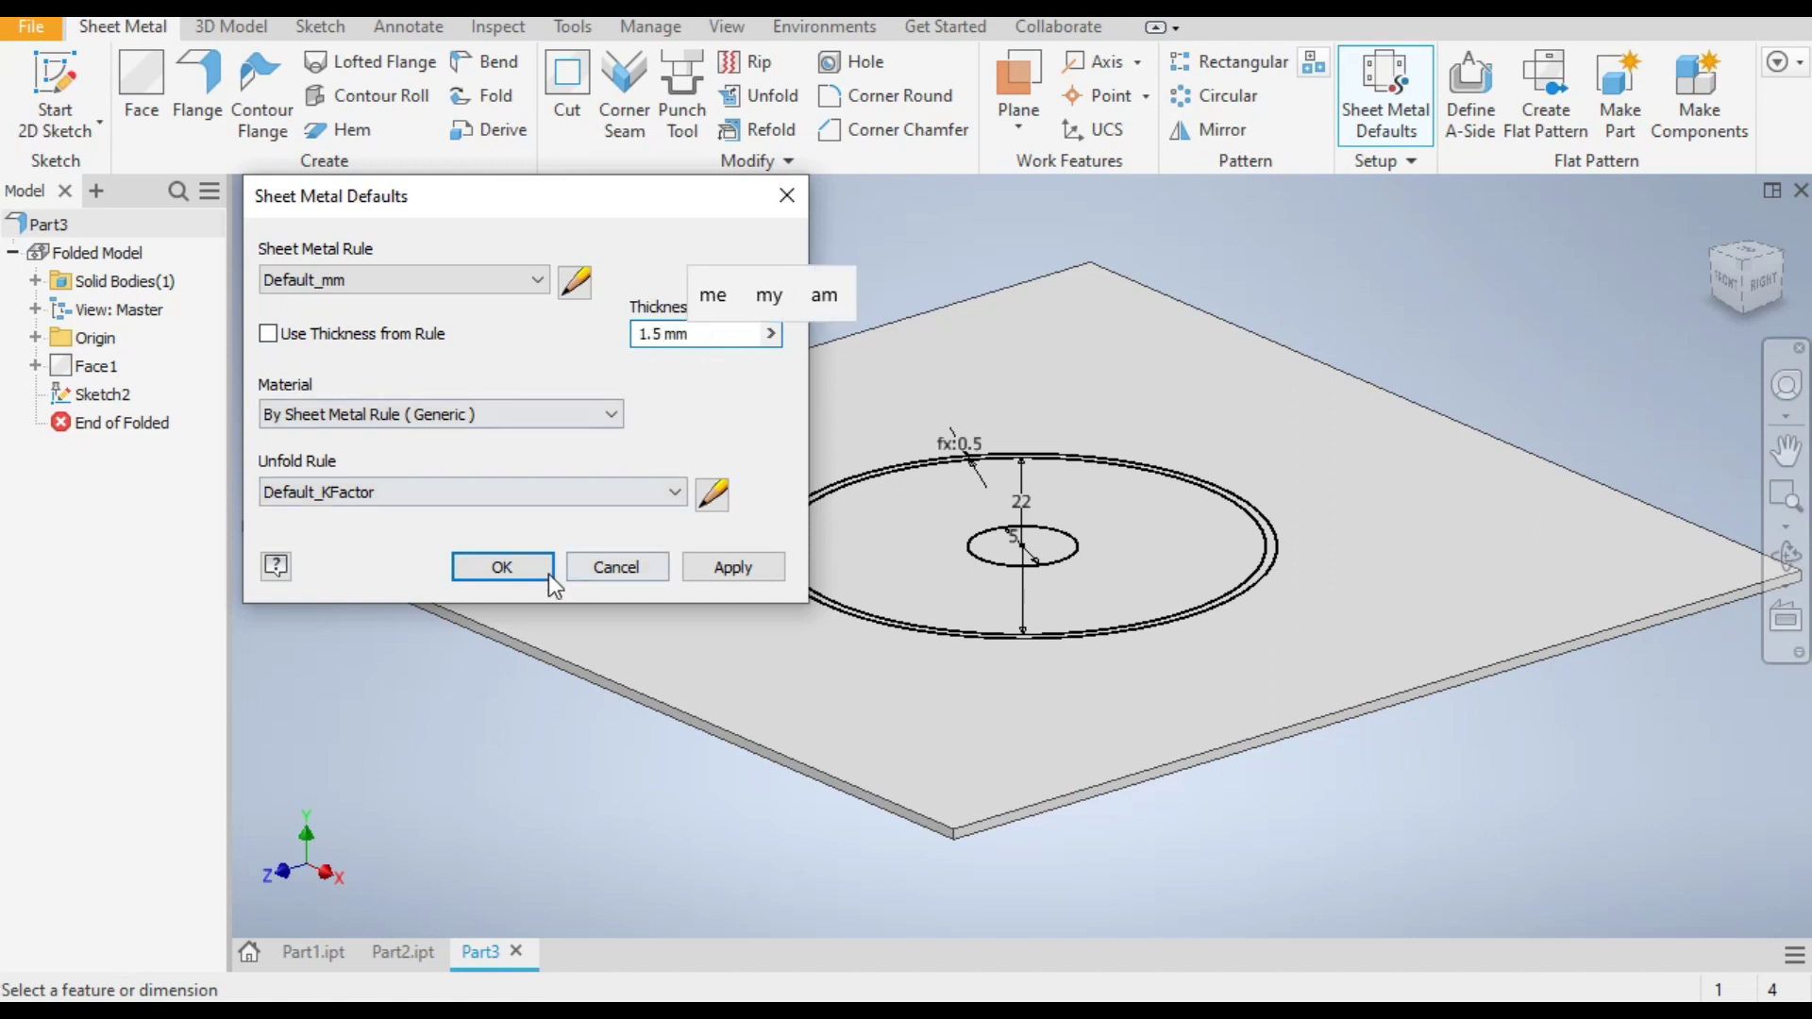
{"action": "left_click", "coordinate": [513, 568]}
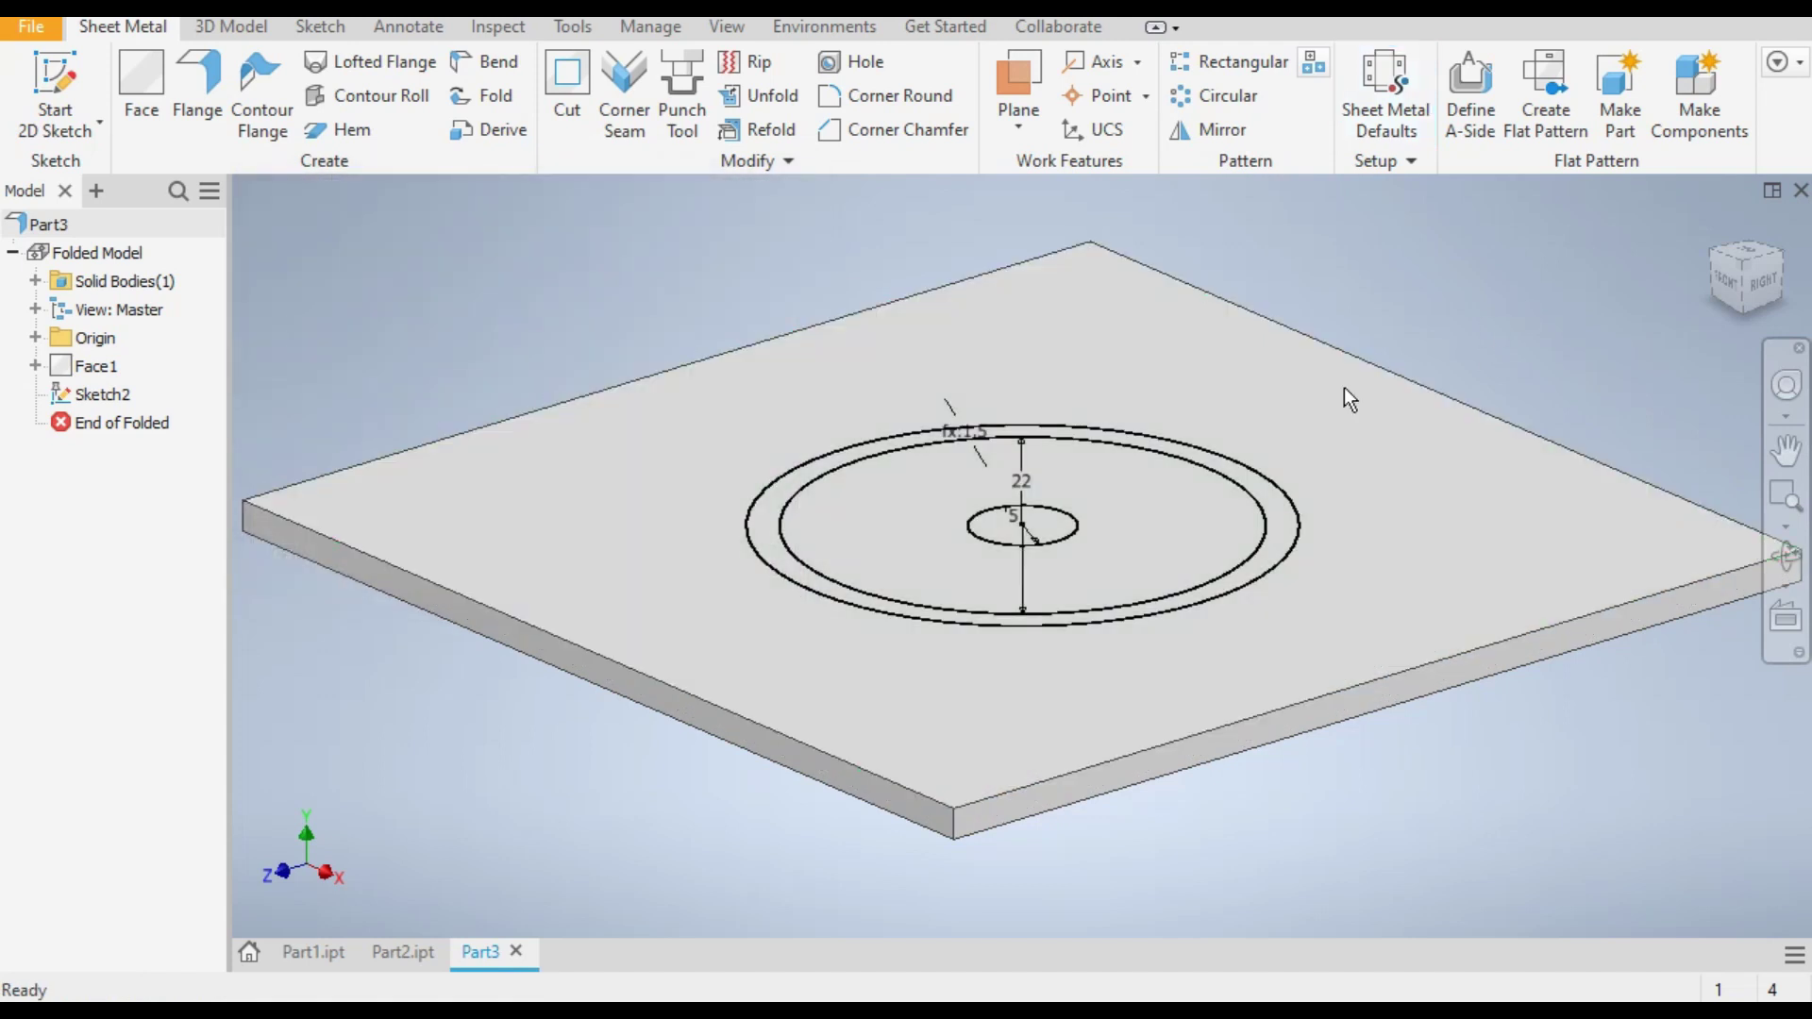
Step: Start an Extrude of all three concentric circle regions and flip its direction downward through the plate
{"action": "scroll", "coordinate": [972, 430], "scroll_direction": "down", "scroll_amount": 3}
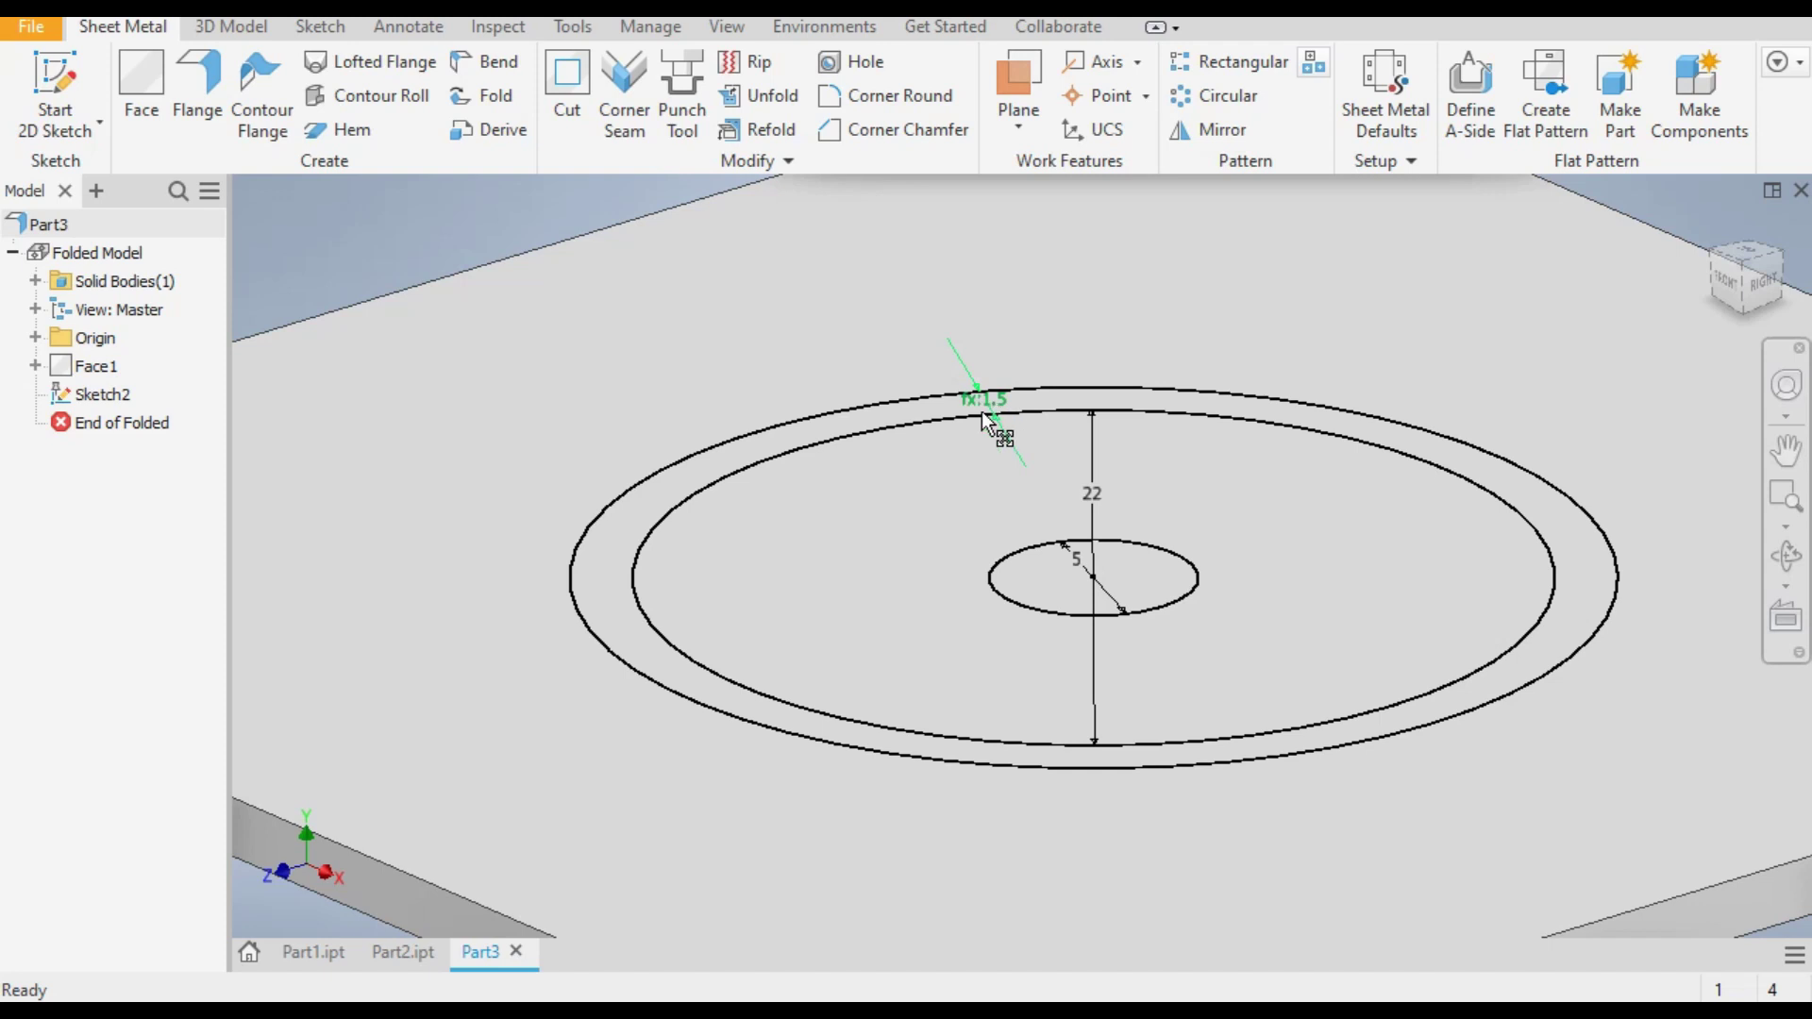
{"action": "scroll", "coordinate": [982, 411], "scroll_direction": "up", "scroll_amount": 5}
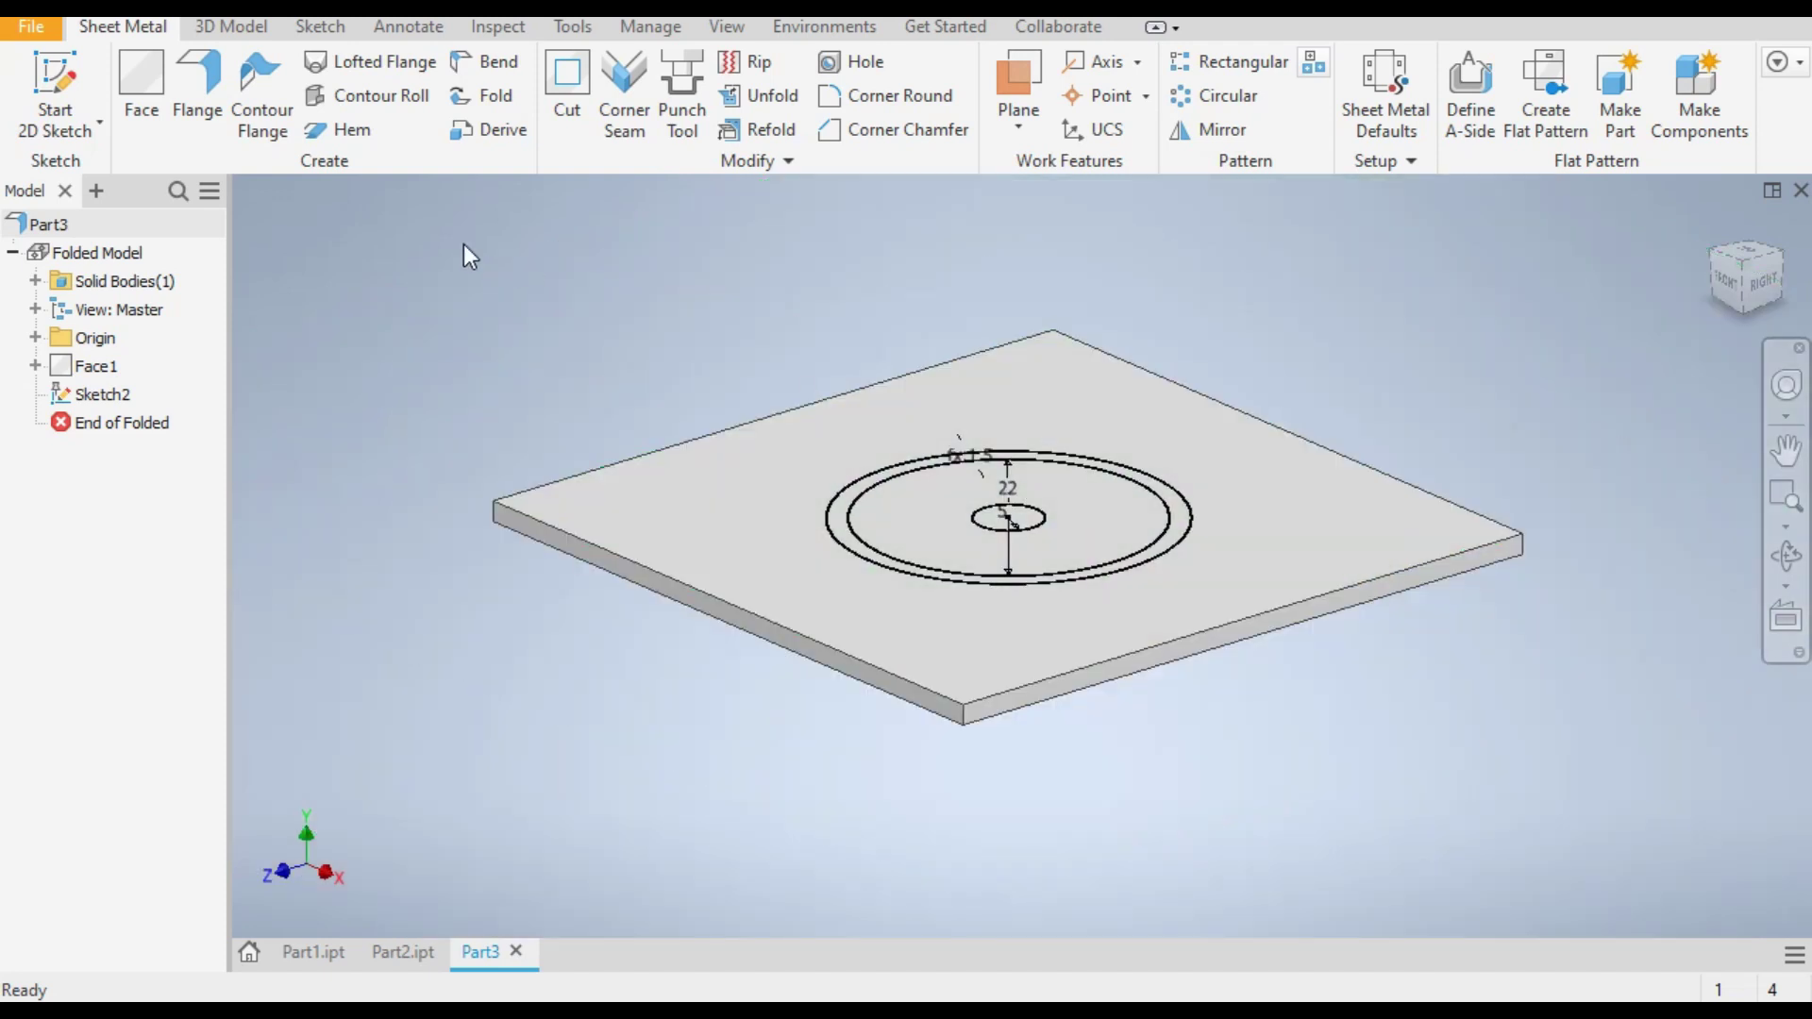
{"action": "left_click", "coordinate": [227, 28]}
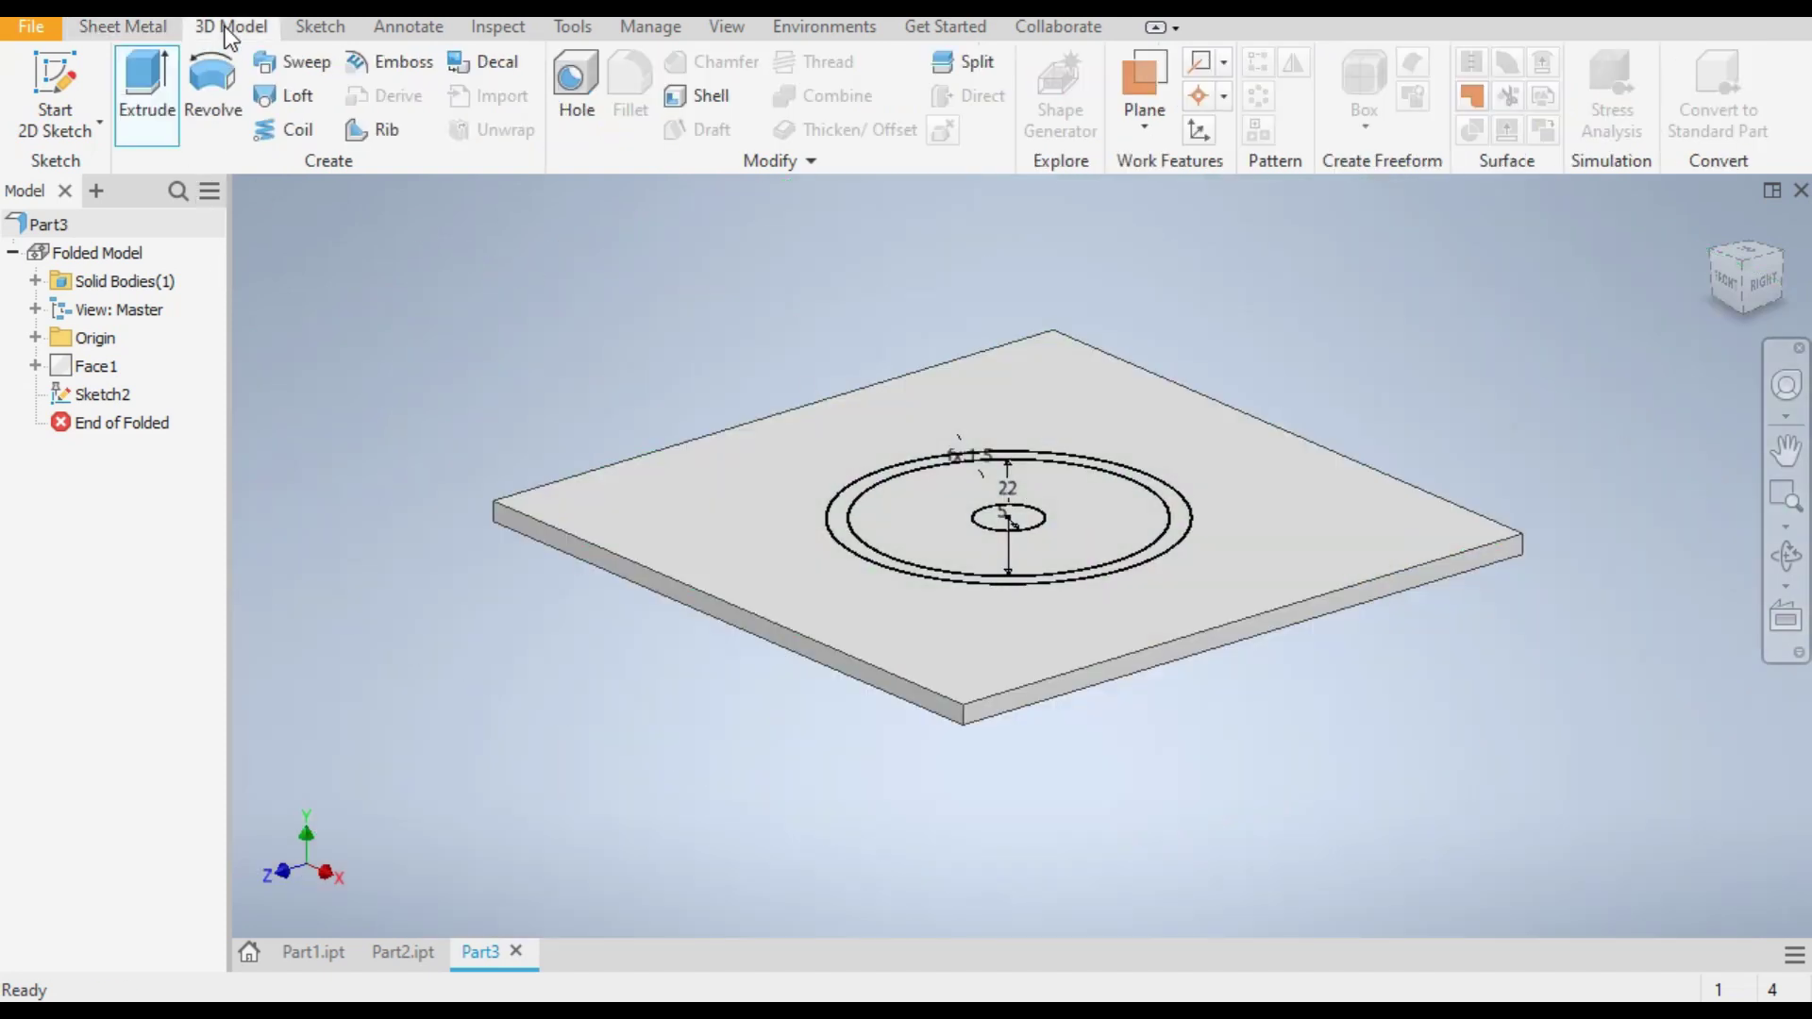
{"action": "left_click", "coordinate": [144, 104]}
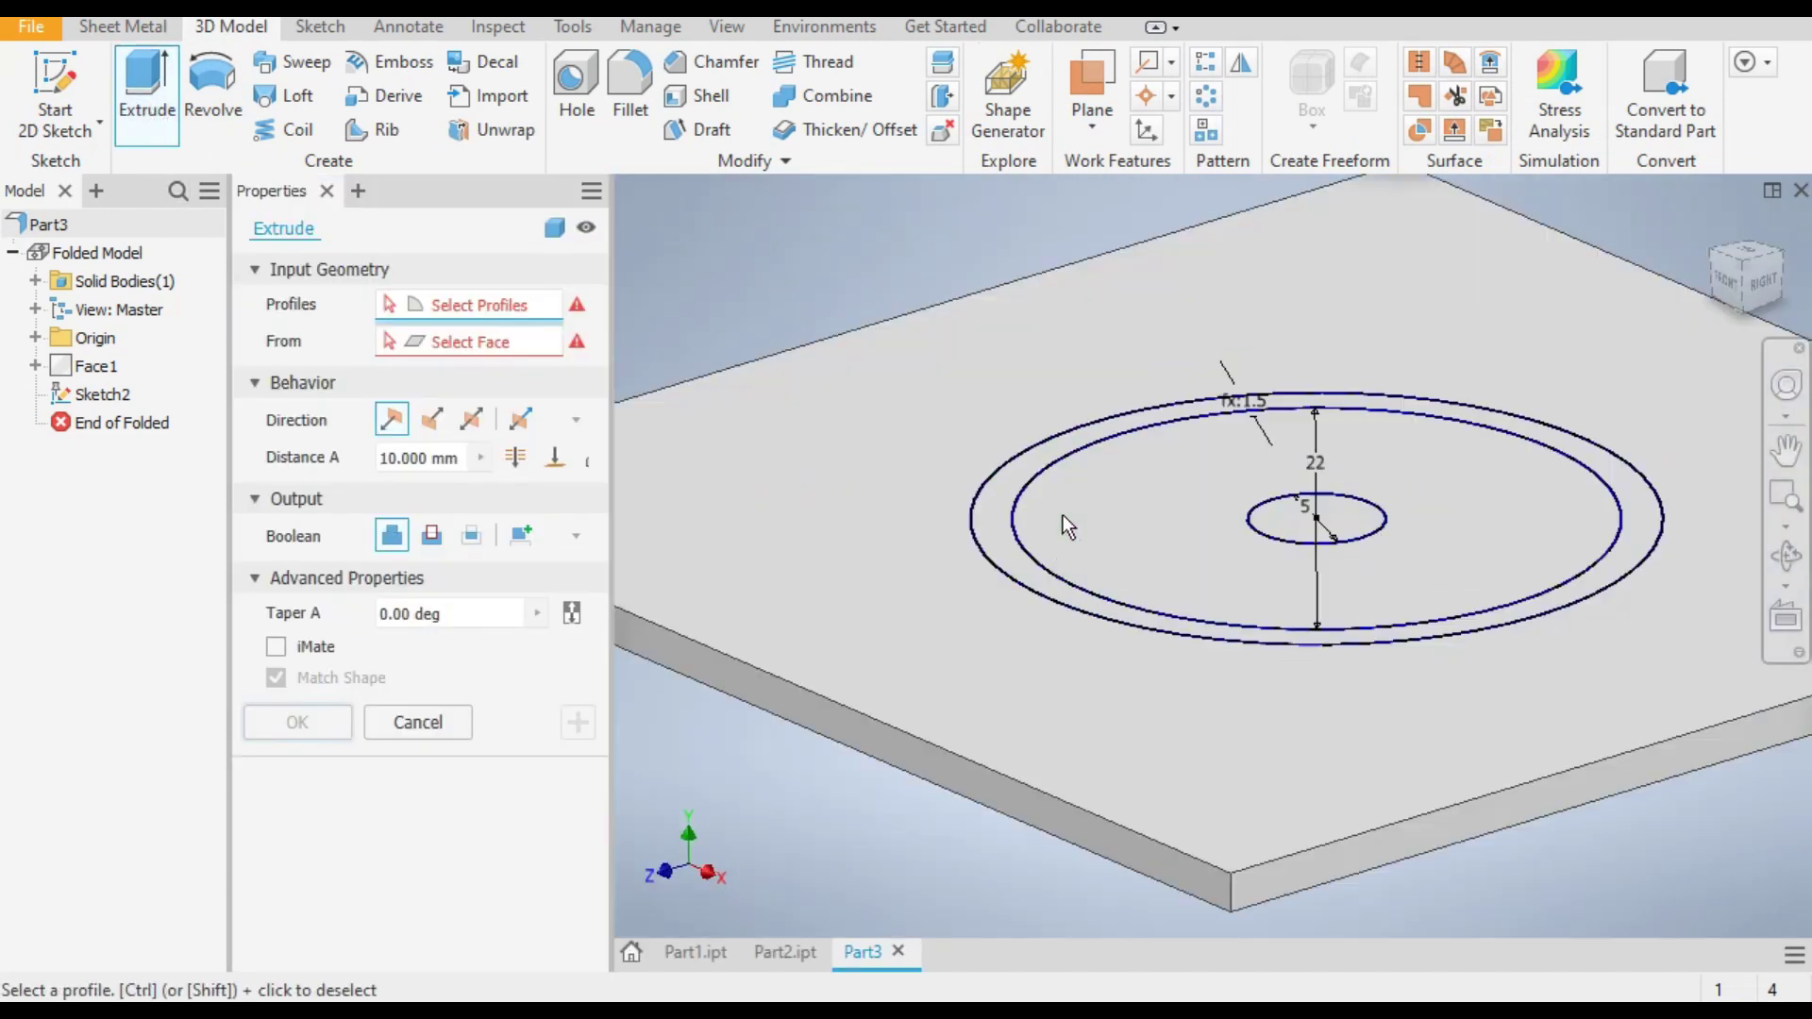
{"action": "left_click", "coordinate": [1001, 489]}
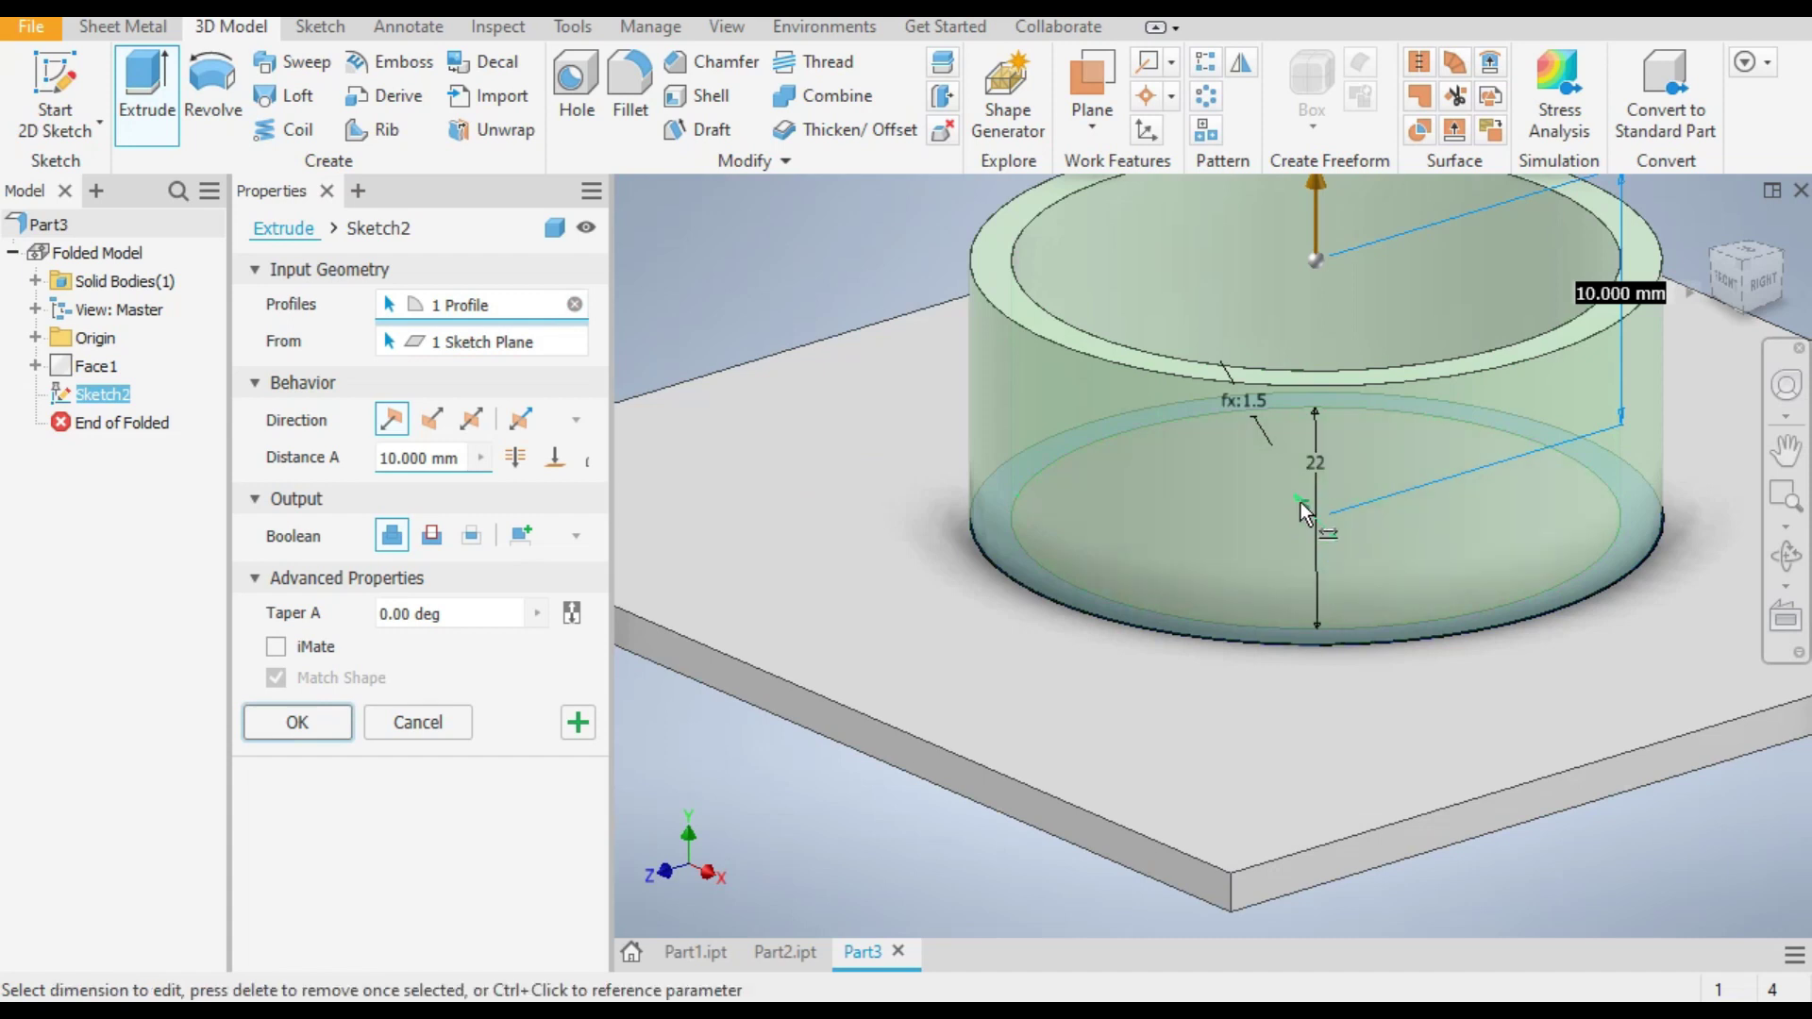
{"action": "left_click", "coordinate": [1187, 510]}
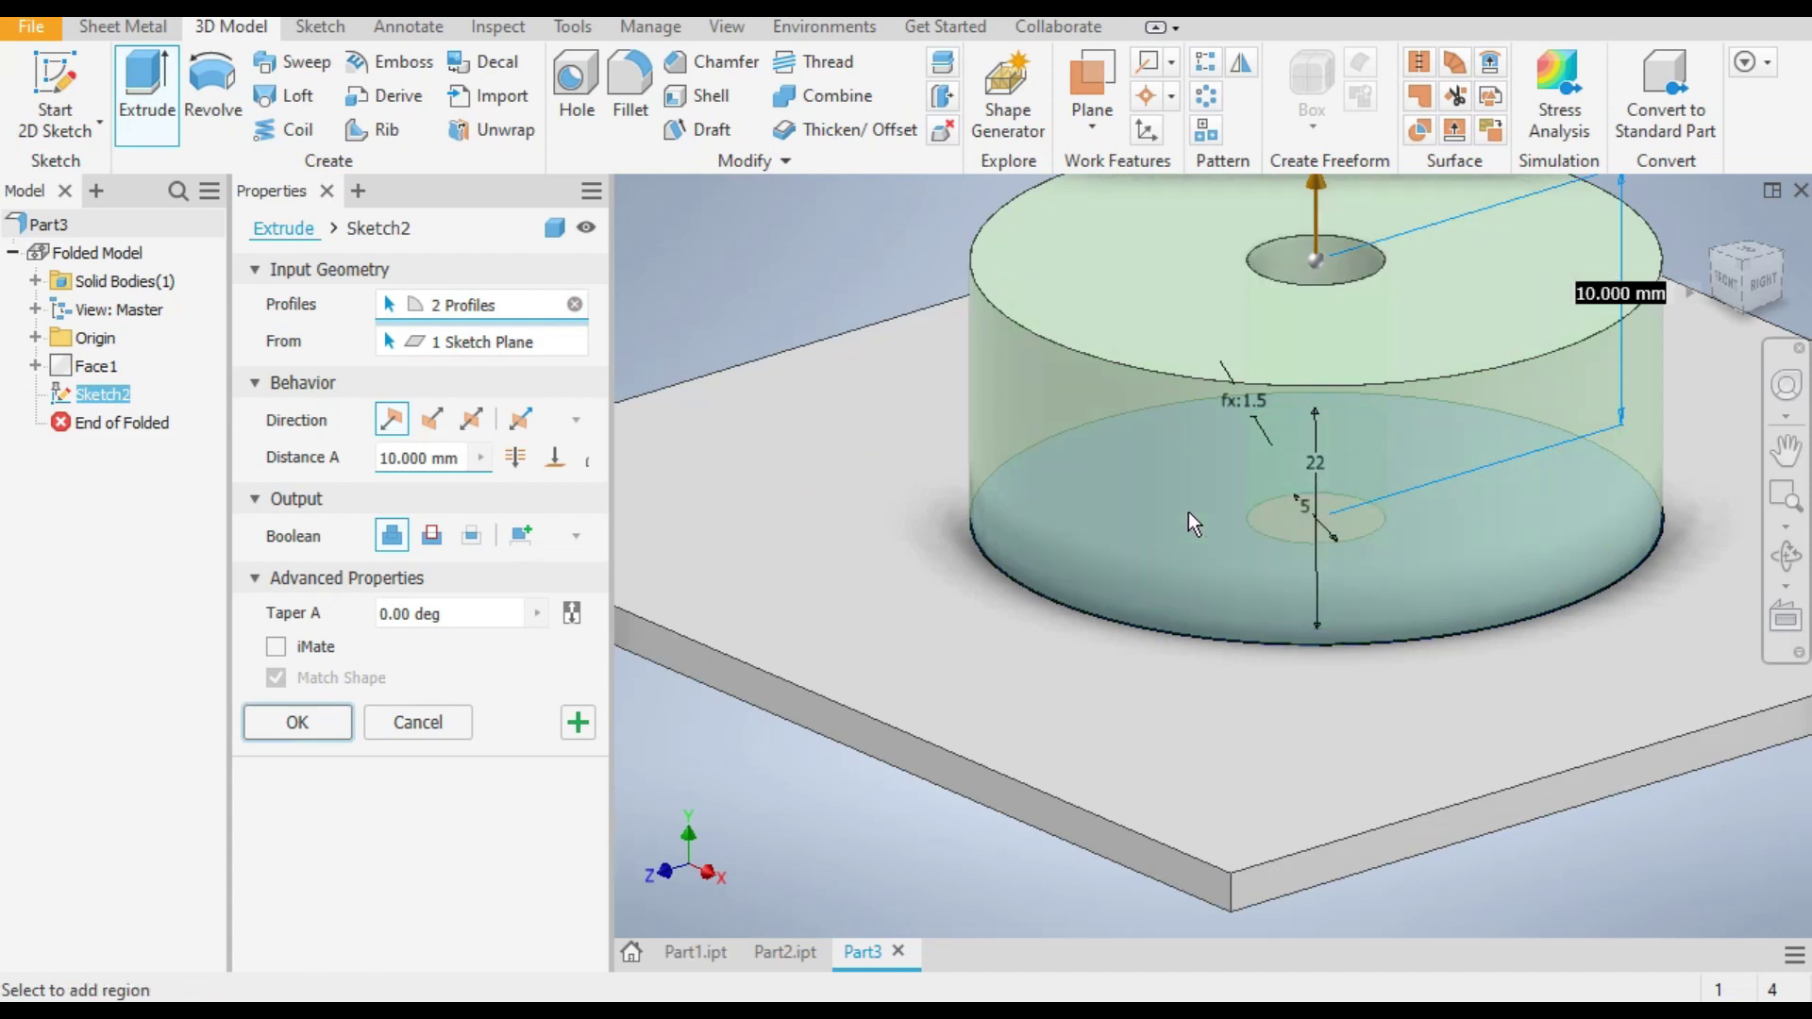
{"action": "left_click", "coordinate": [1282, 519]}
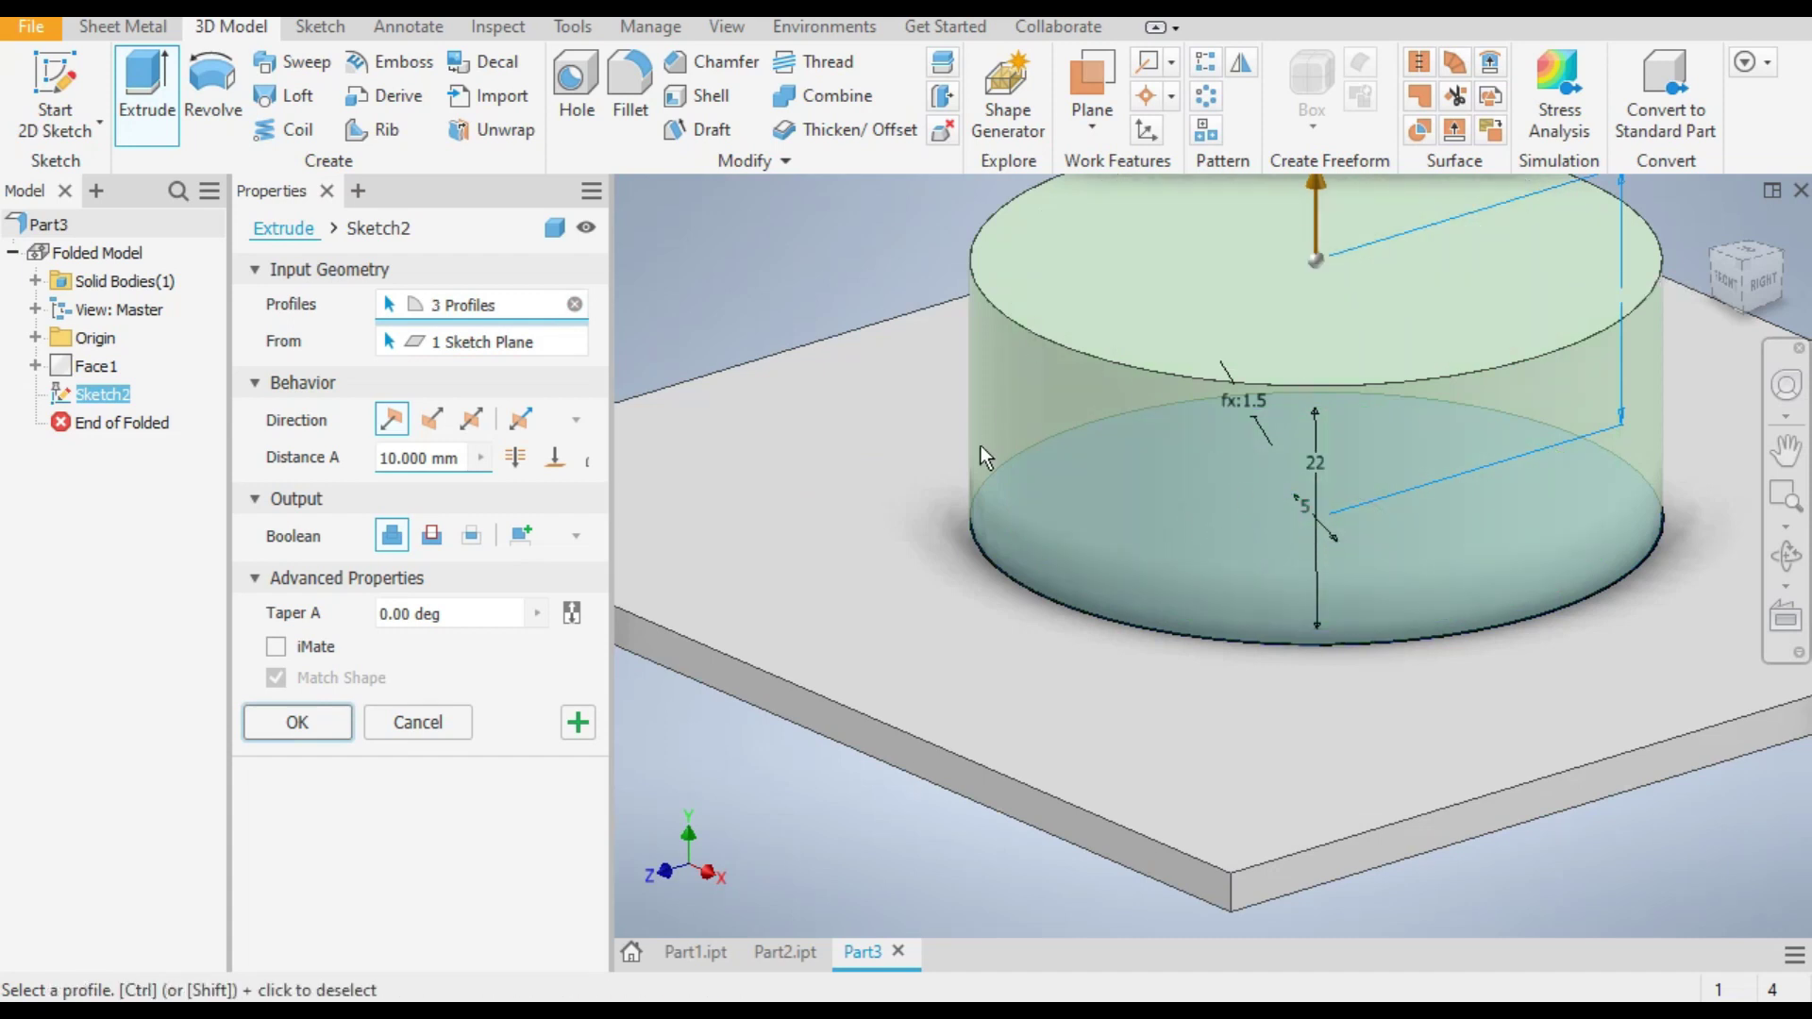
{"action": "scroll", "coordinate": [982, 445], "scroll_direction": "down", "scroll_amount": 3}
{"action": "left_click", "coordinate": [433, 426]}
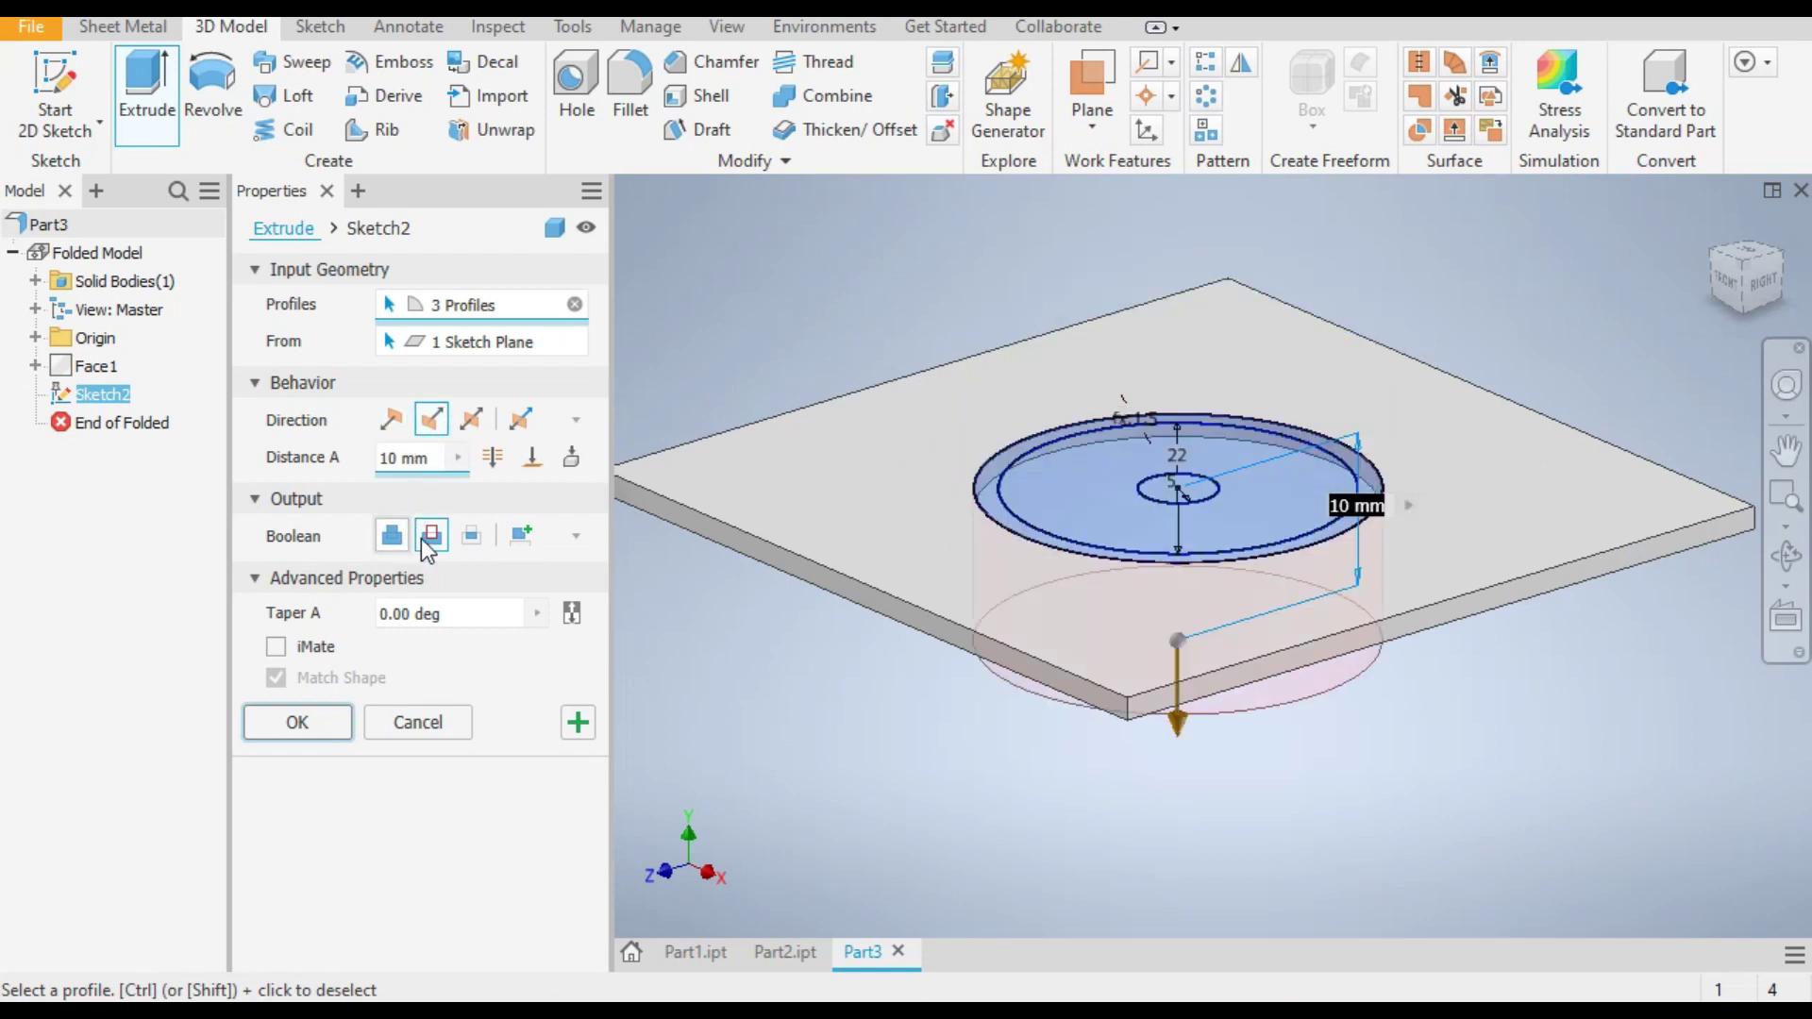
Step: Set the extrusion to Join with a taper of -16 degrees, viewing it from the front
{"action": "left_click", "coordinate": [1746, 283]}
{"action": "scroll", "coordinate": [1114, 580], "scroll_direction": "up", "scroll_amount": 3}
{"action": "middle_click_drag", "start_coordinate": [1448, 557], "coordinate": [1227, 571]}
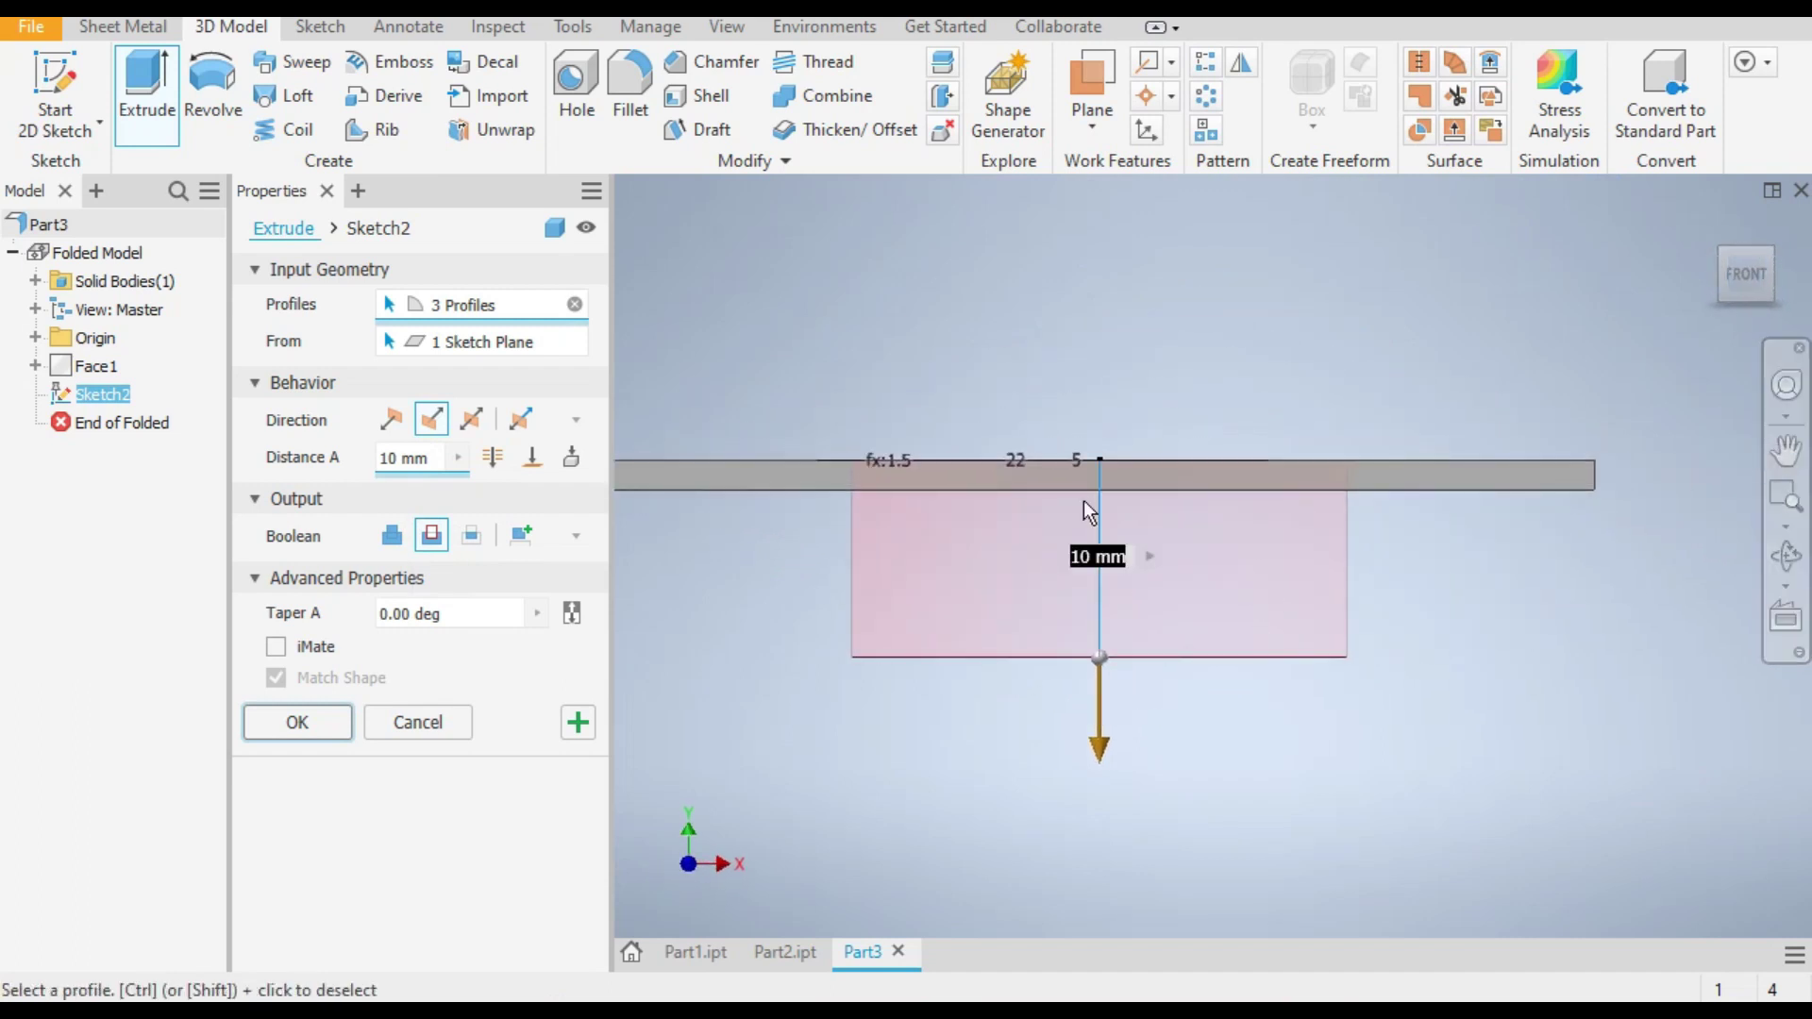
{"action": "left_click", "coordinate": [397, 539]}
{"action": "left_click", "coordinate": [436, 614]}
{"action": "key", "text": "BackSpace"}
{"action": "key", "text": "BackSpace"}
{"action": "key", "text": "BackSpace"}
{"action": "key", "text": "BackSpace"}
{"action": "key", "text": "BackSpace"}
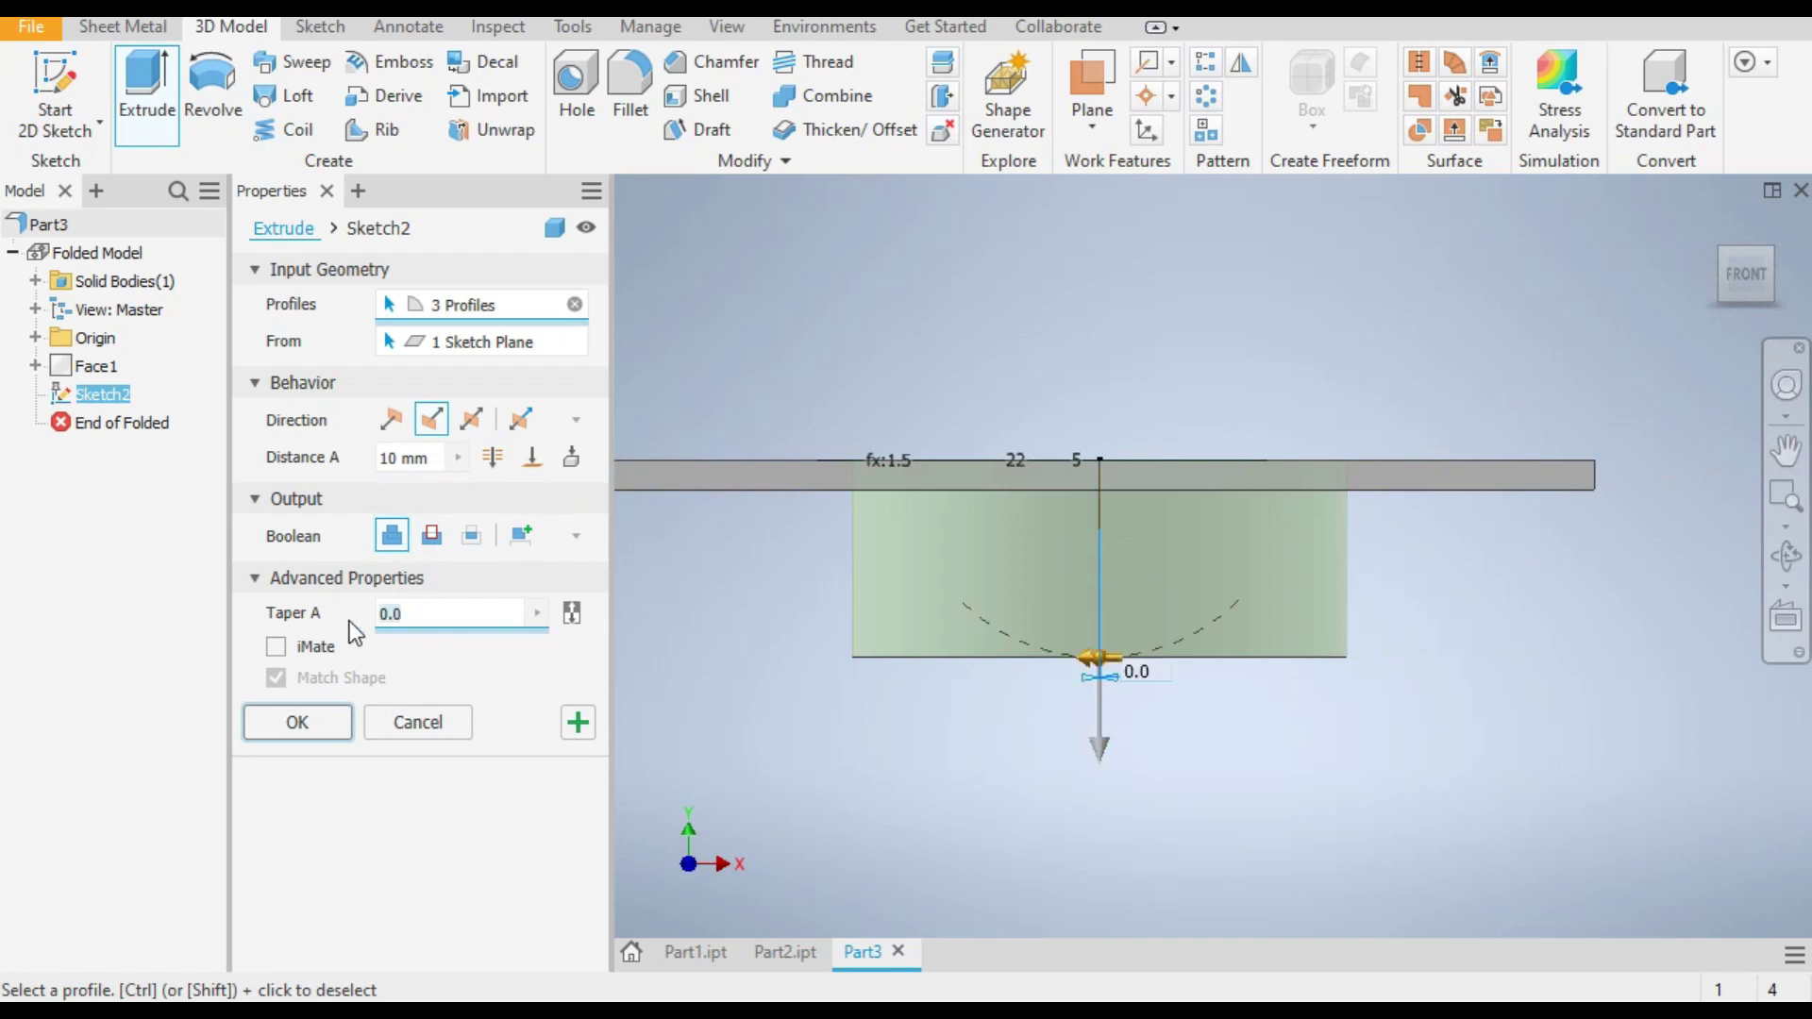
{"action": "key", "text": "BackSpace"}
{"action": "key", "text": "BackSpace"}
{"action": "key", "text": "BackSpace"}
{"action": "type", "text": "-16"}
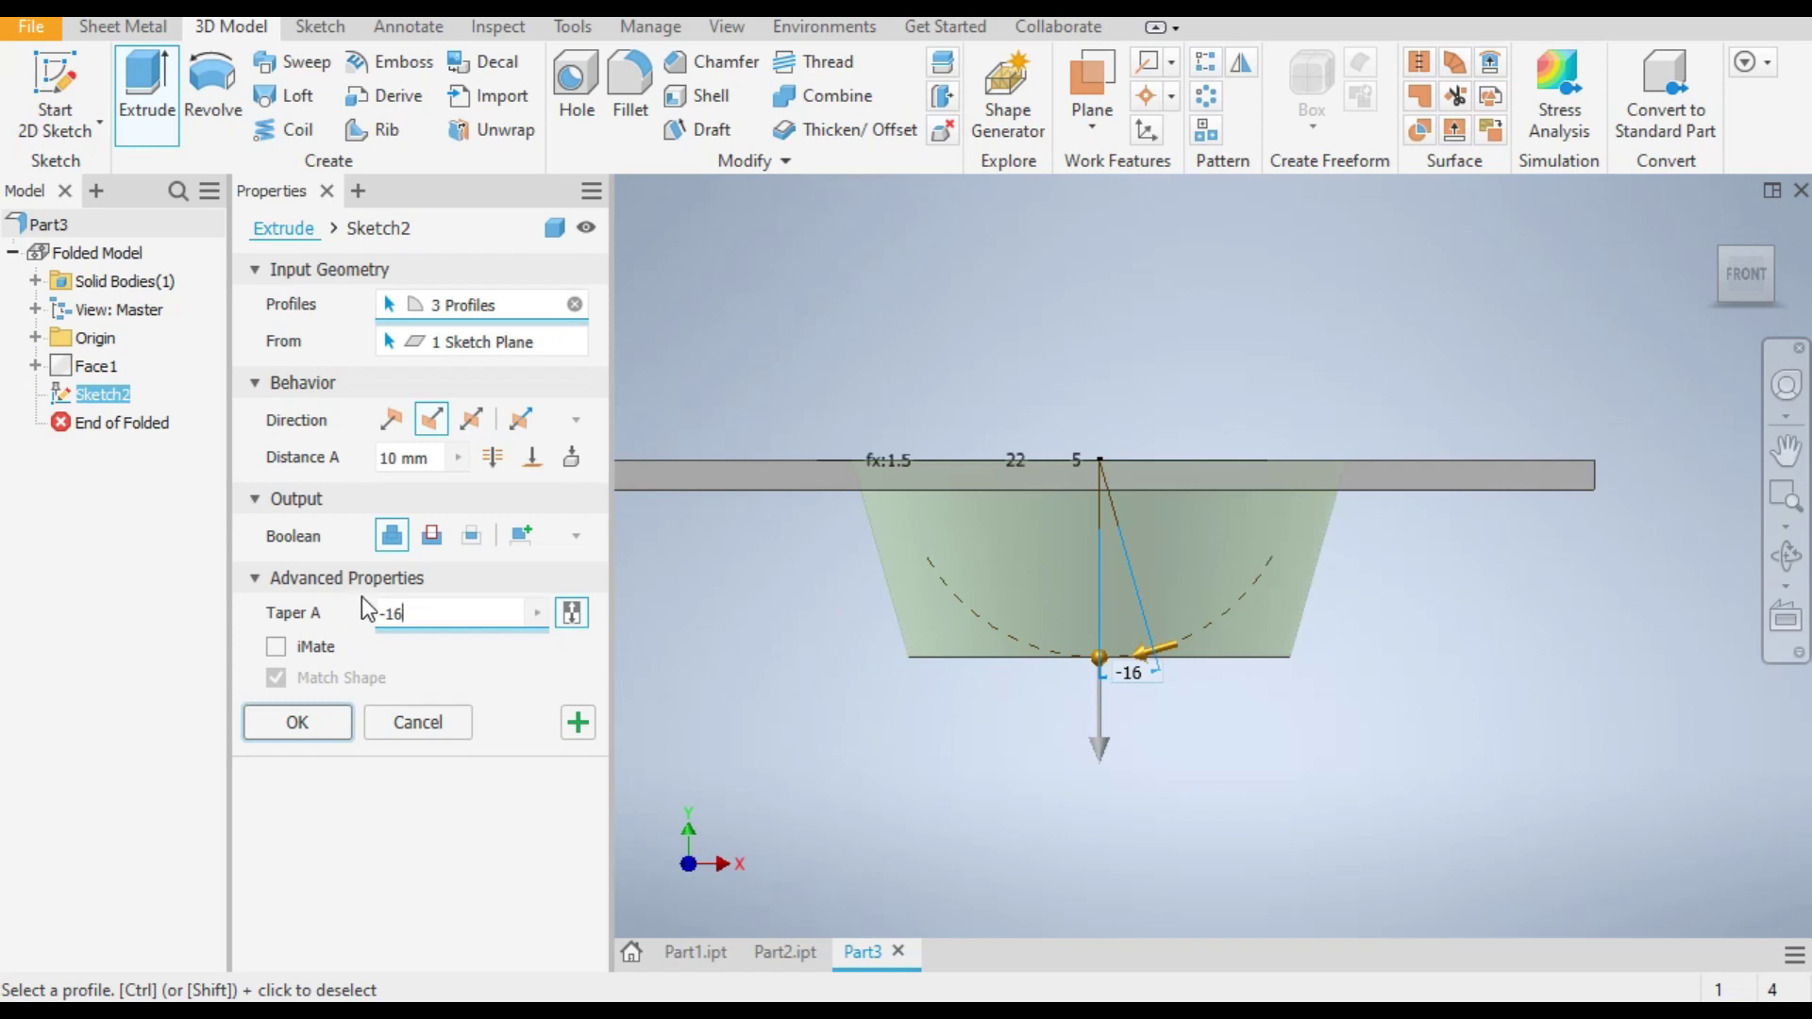
Step: Set the extrusion distance to Thickness*3 using the sheet metal thickness parameter
{"action": "left_click", "coordinate": [457, 462]}
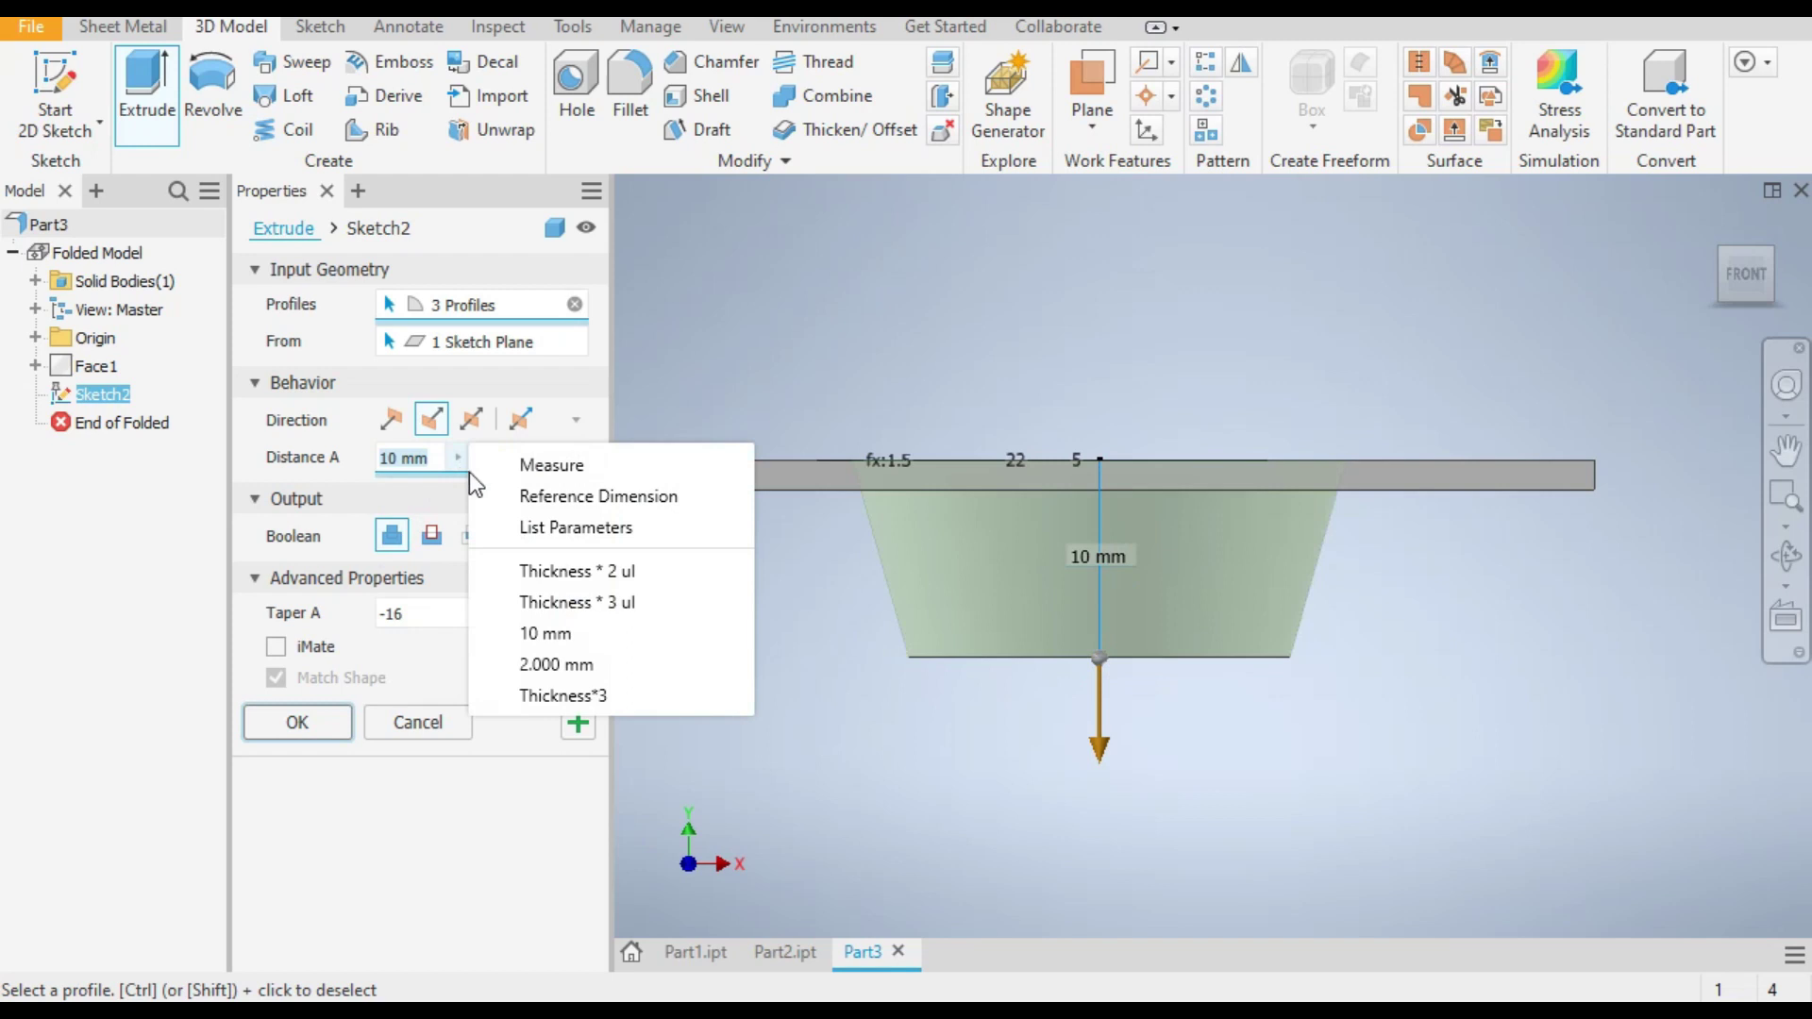
{"action": "left_click", "coordinate": [574, 528]}
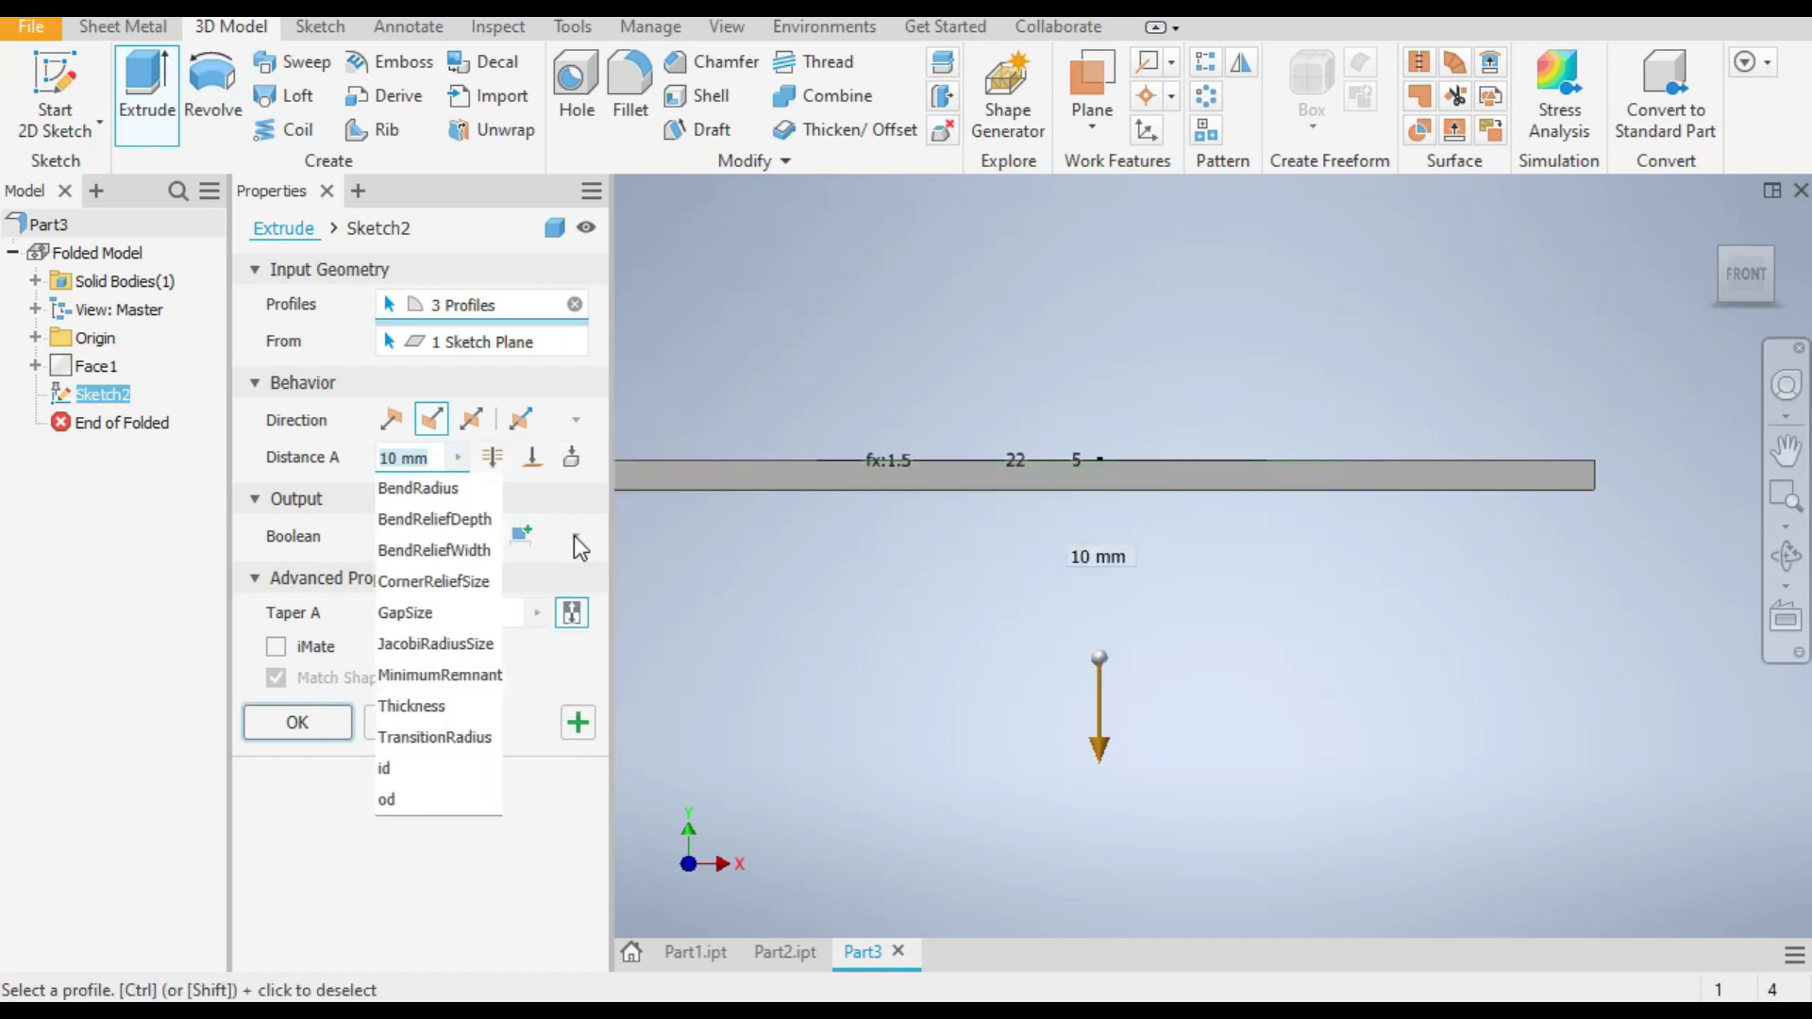
{"action": "left_click", "coordinate": [429, 715]}
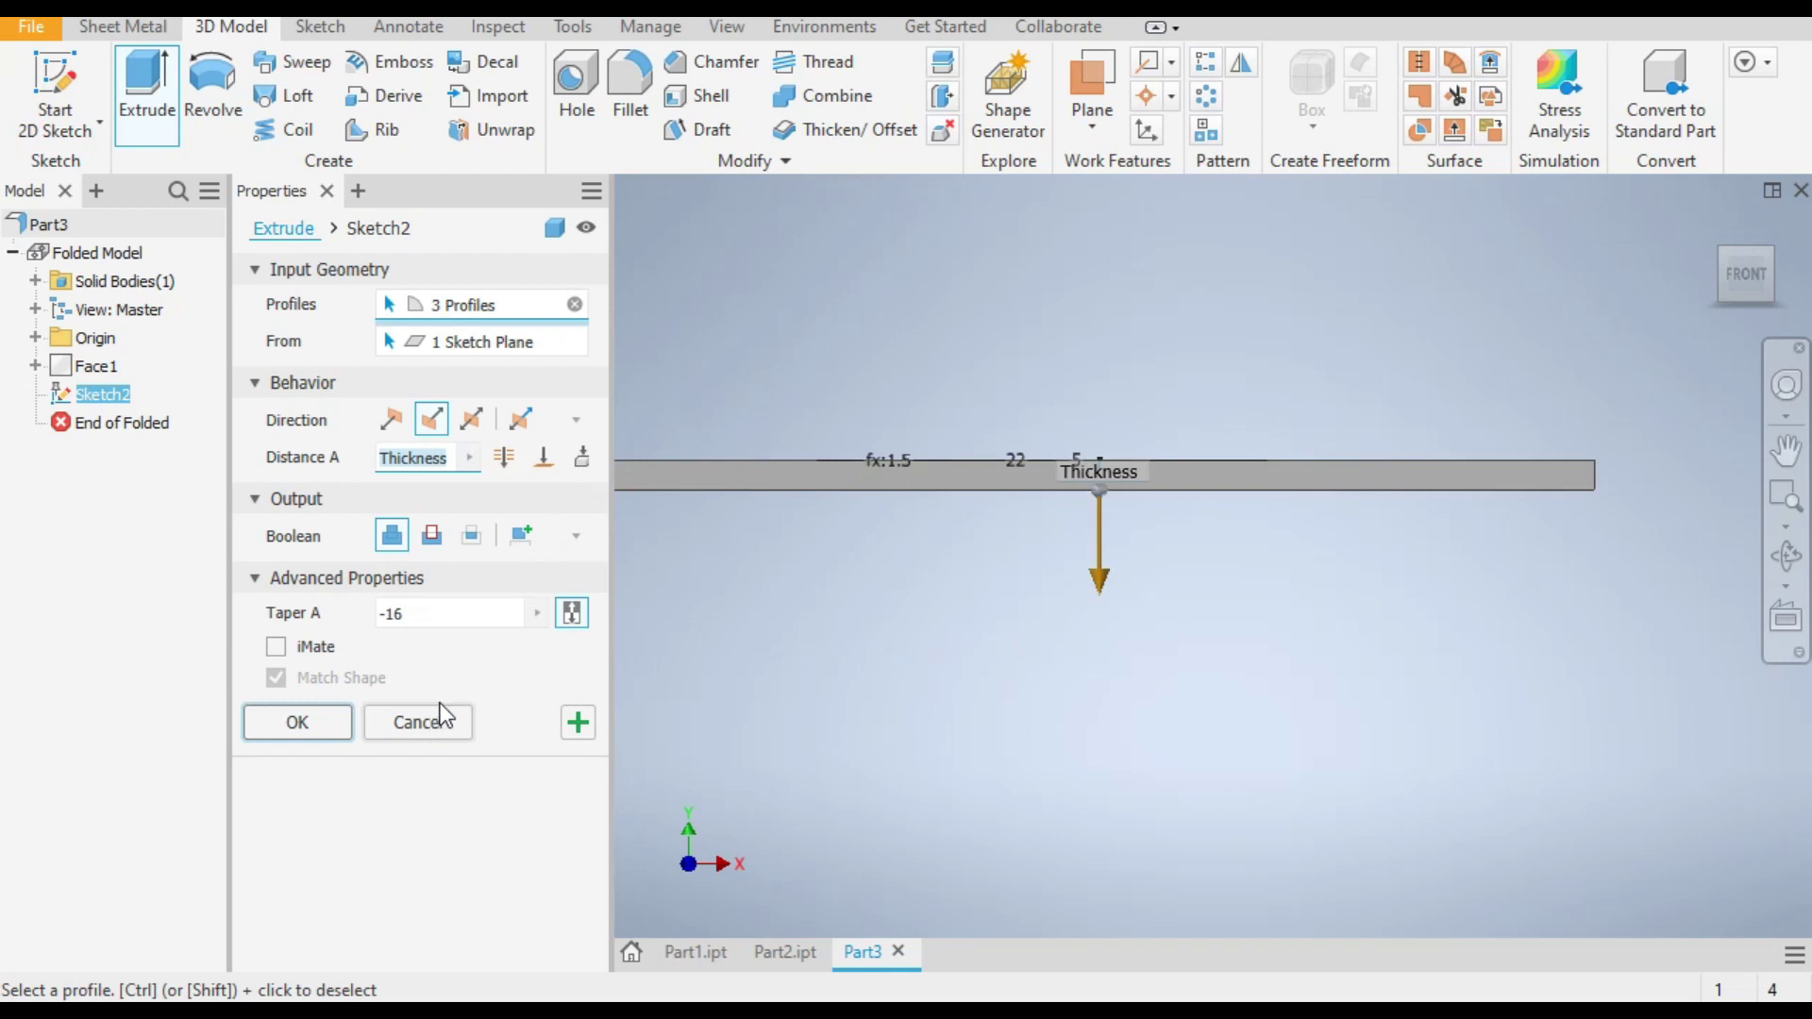
{"action": "left_click", "coordinate": [439, 457]}
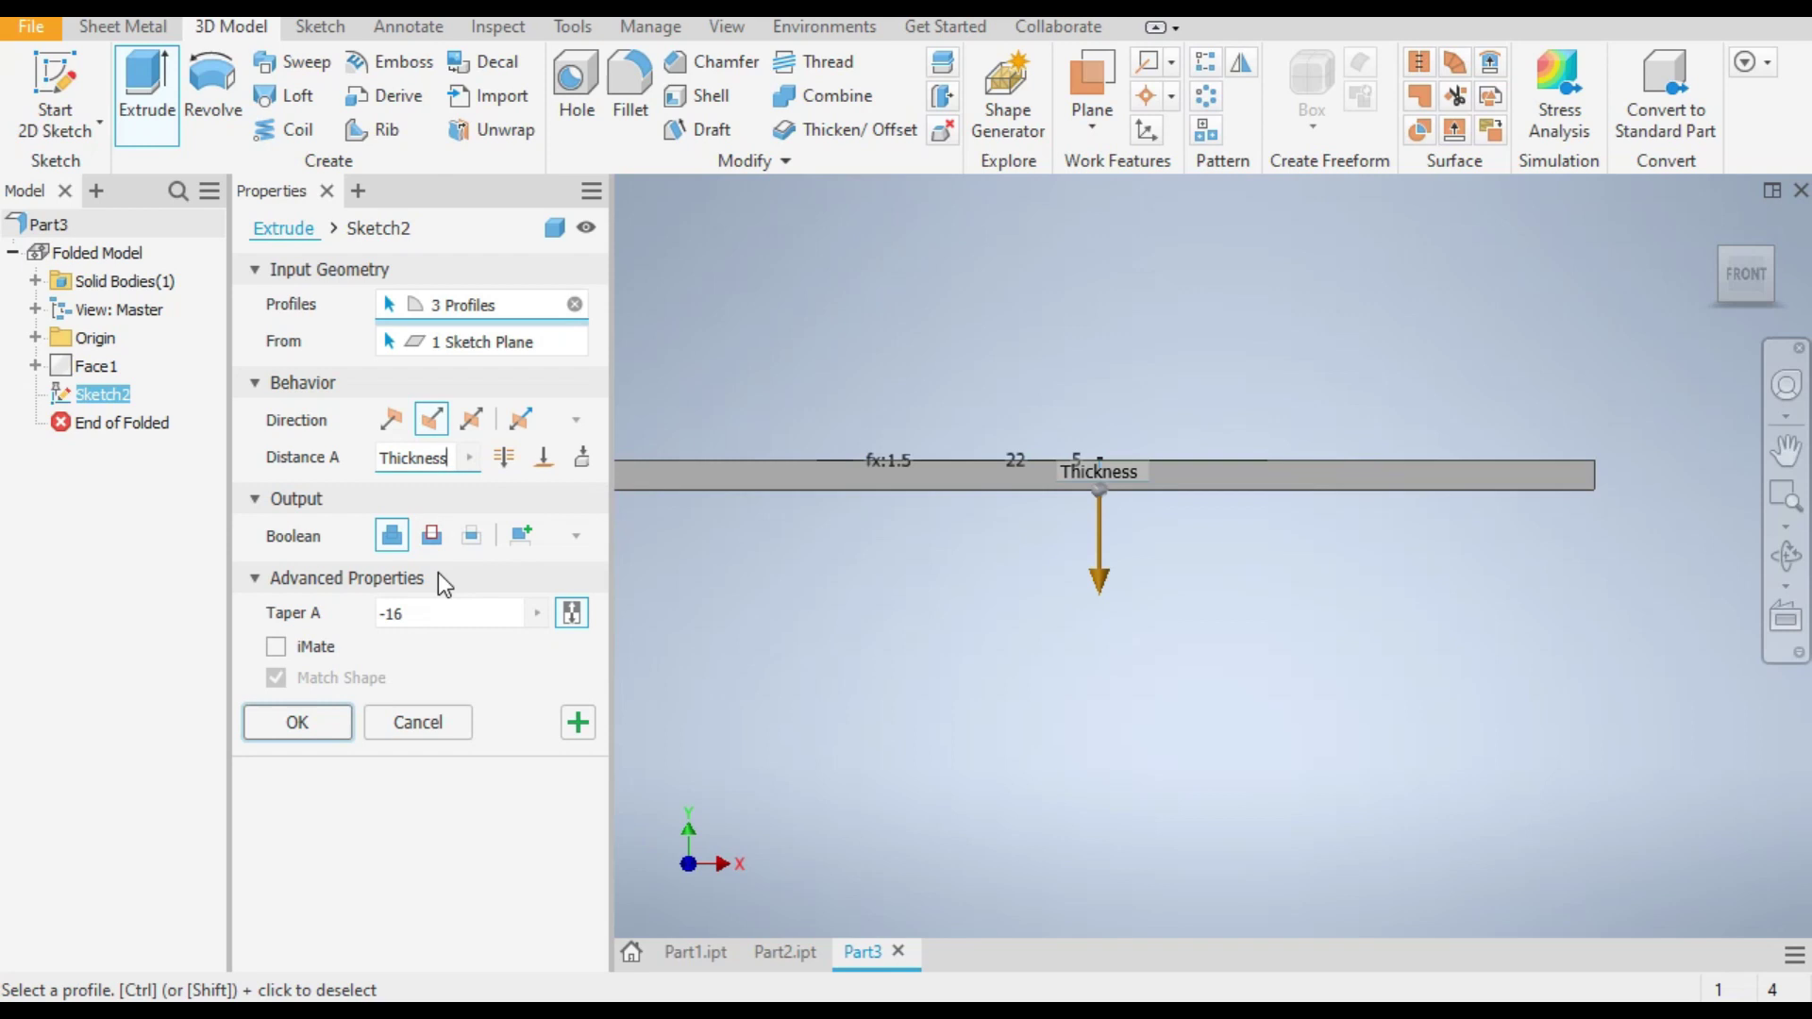
{"action": "type", "text": "*3"}
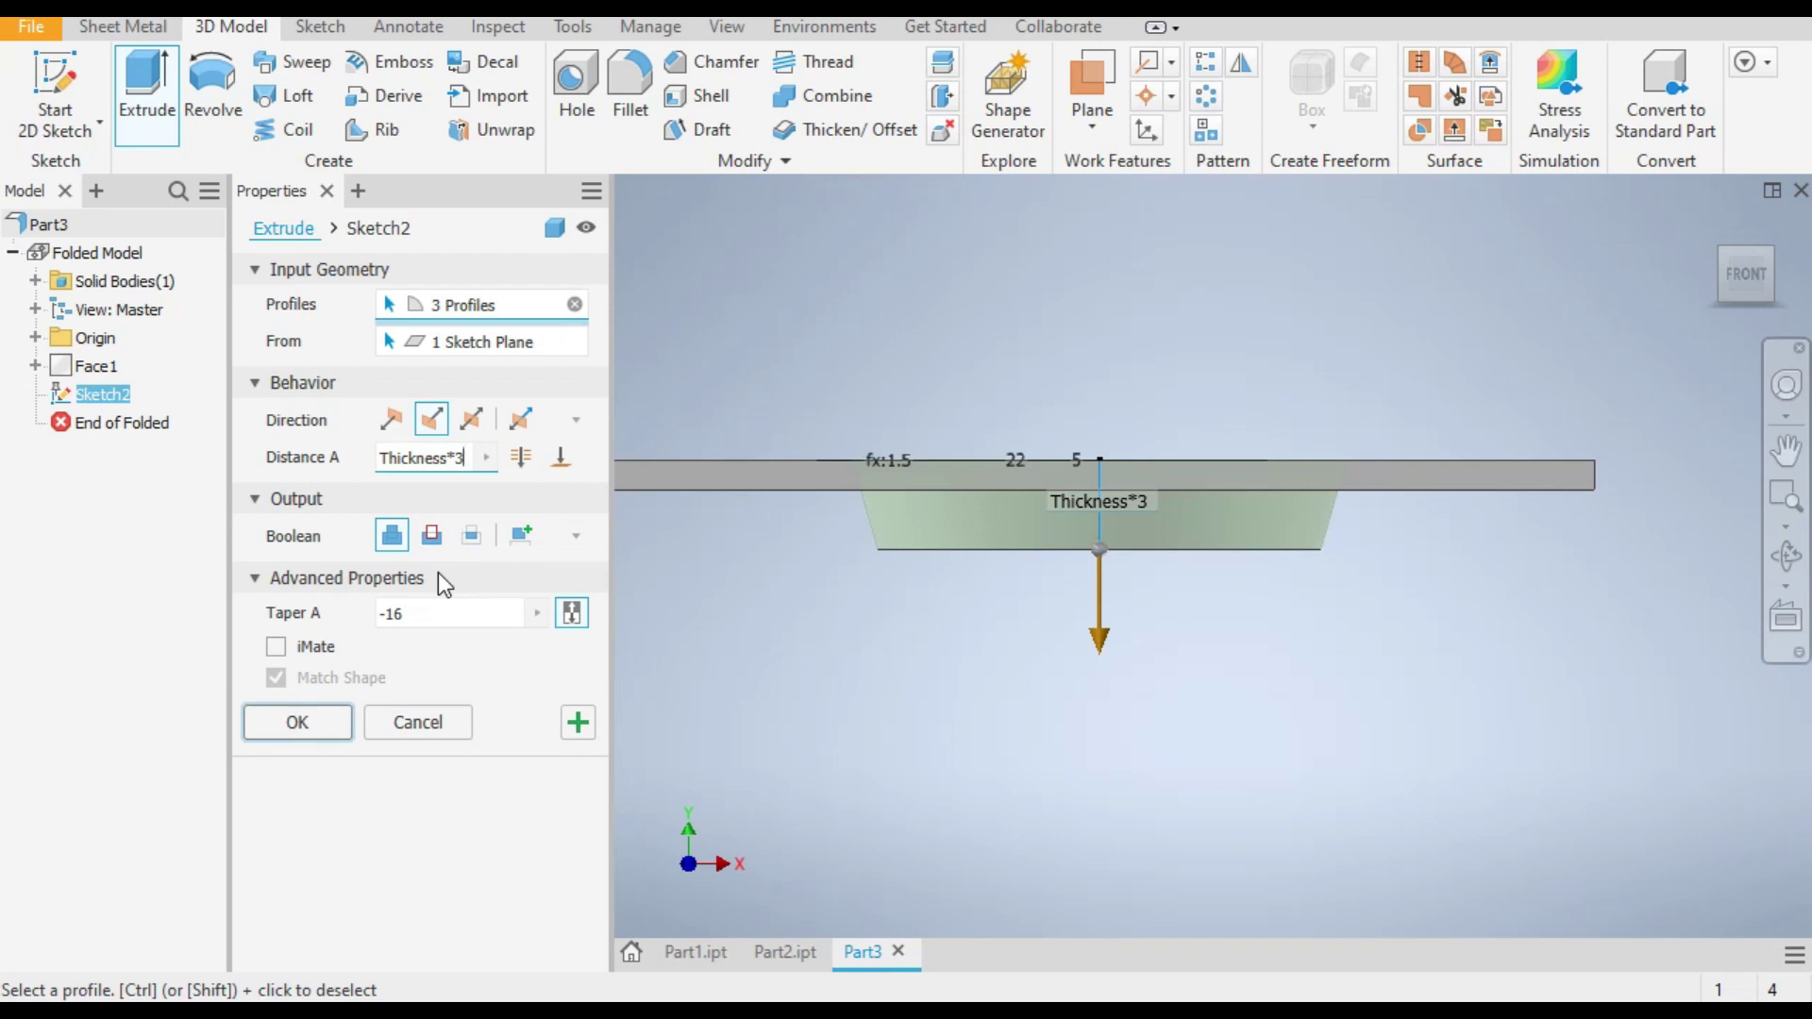
Step: Complete the tapered Join extrusion of the dimple below the plate
{"action": "left_click", "coordinate": [297, 724]}
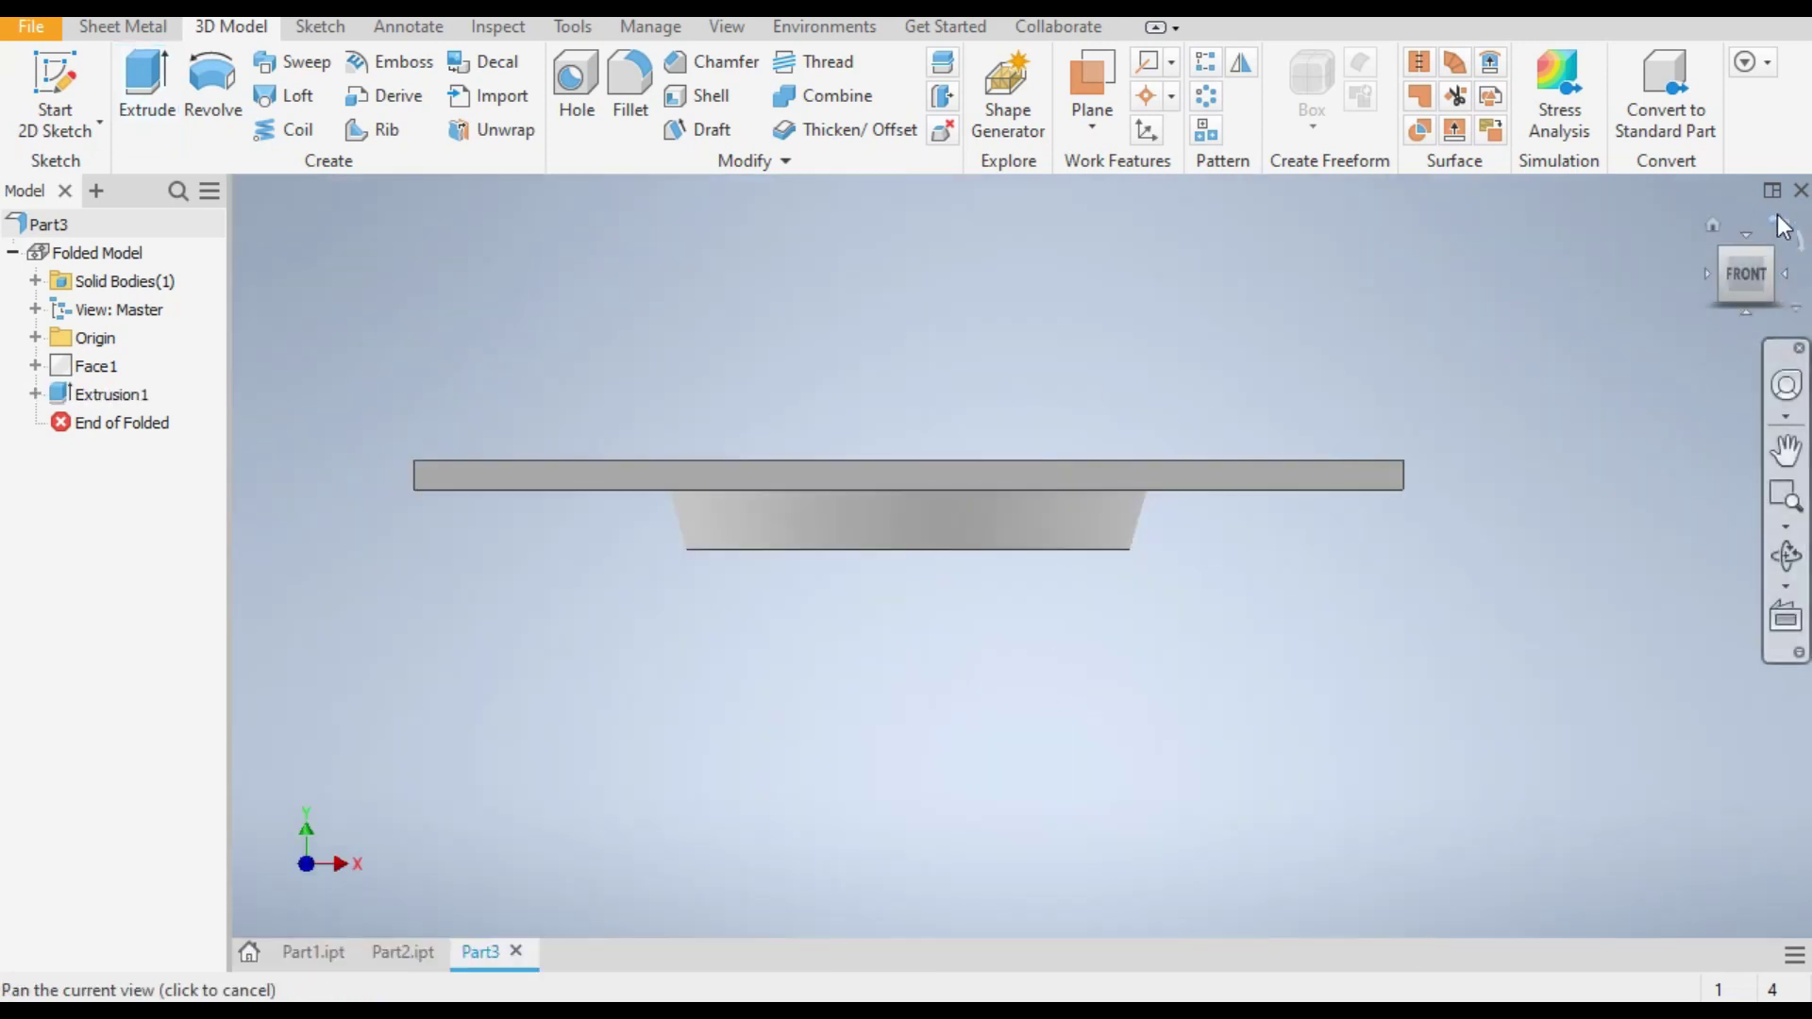
{"action": "left_click_drag", "start_coordinate": [1734, 263], "coordinate": [1725, 275]}
{"action": "left_click", "coordinate": [1725, 273]}
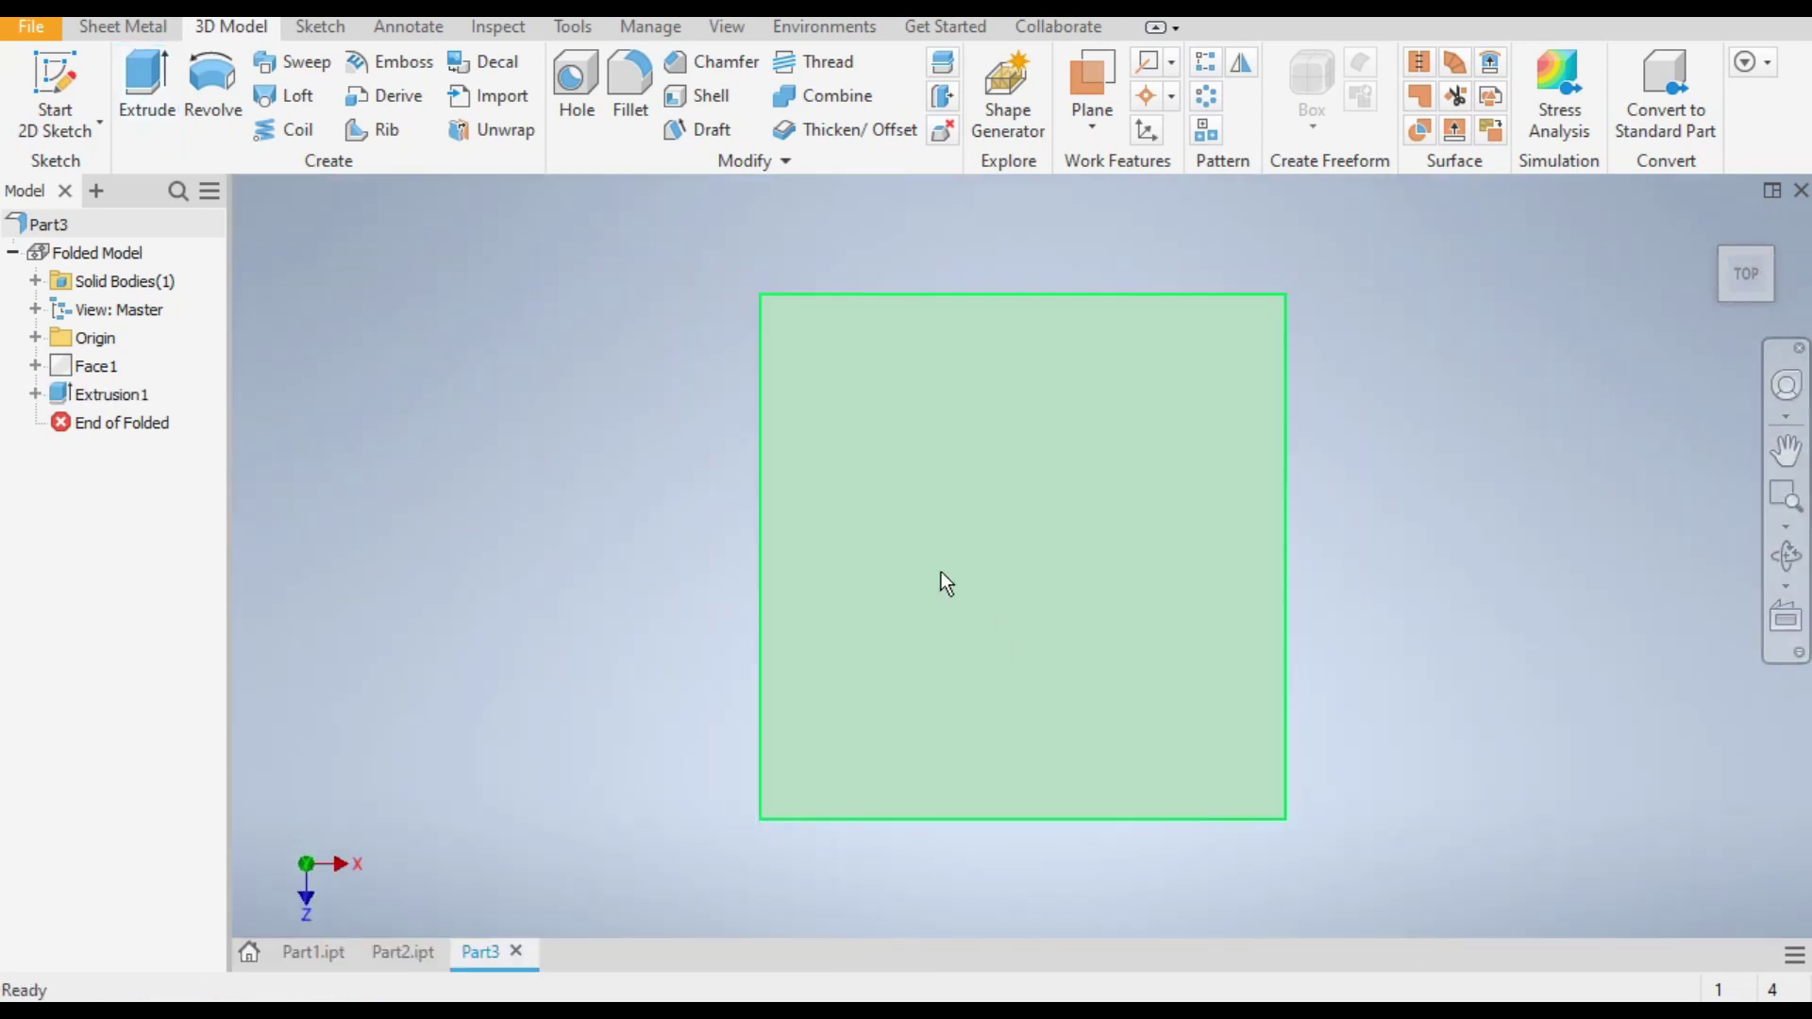
{"action": "left_click", "coordinate": [947, 553]}
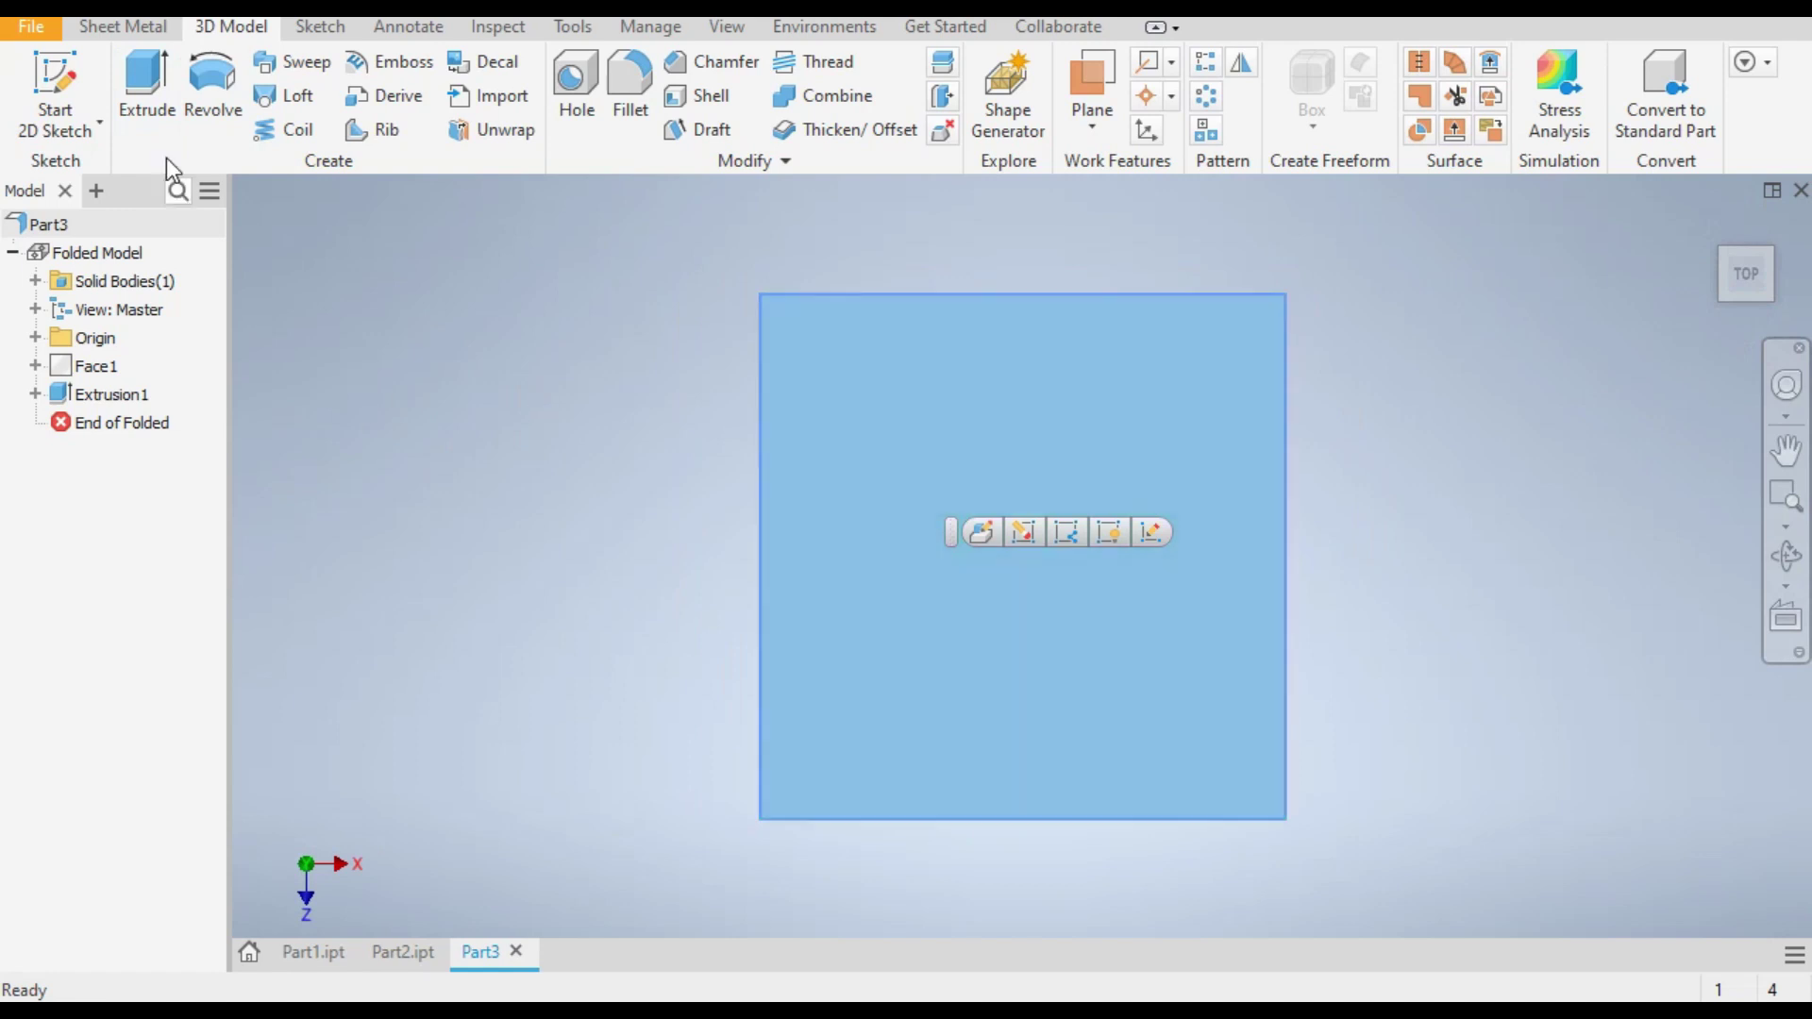
{"action": "left_click", "coordinate": [55, 73]}
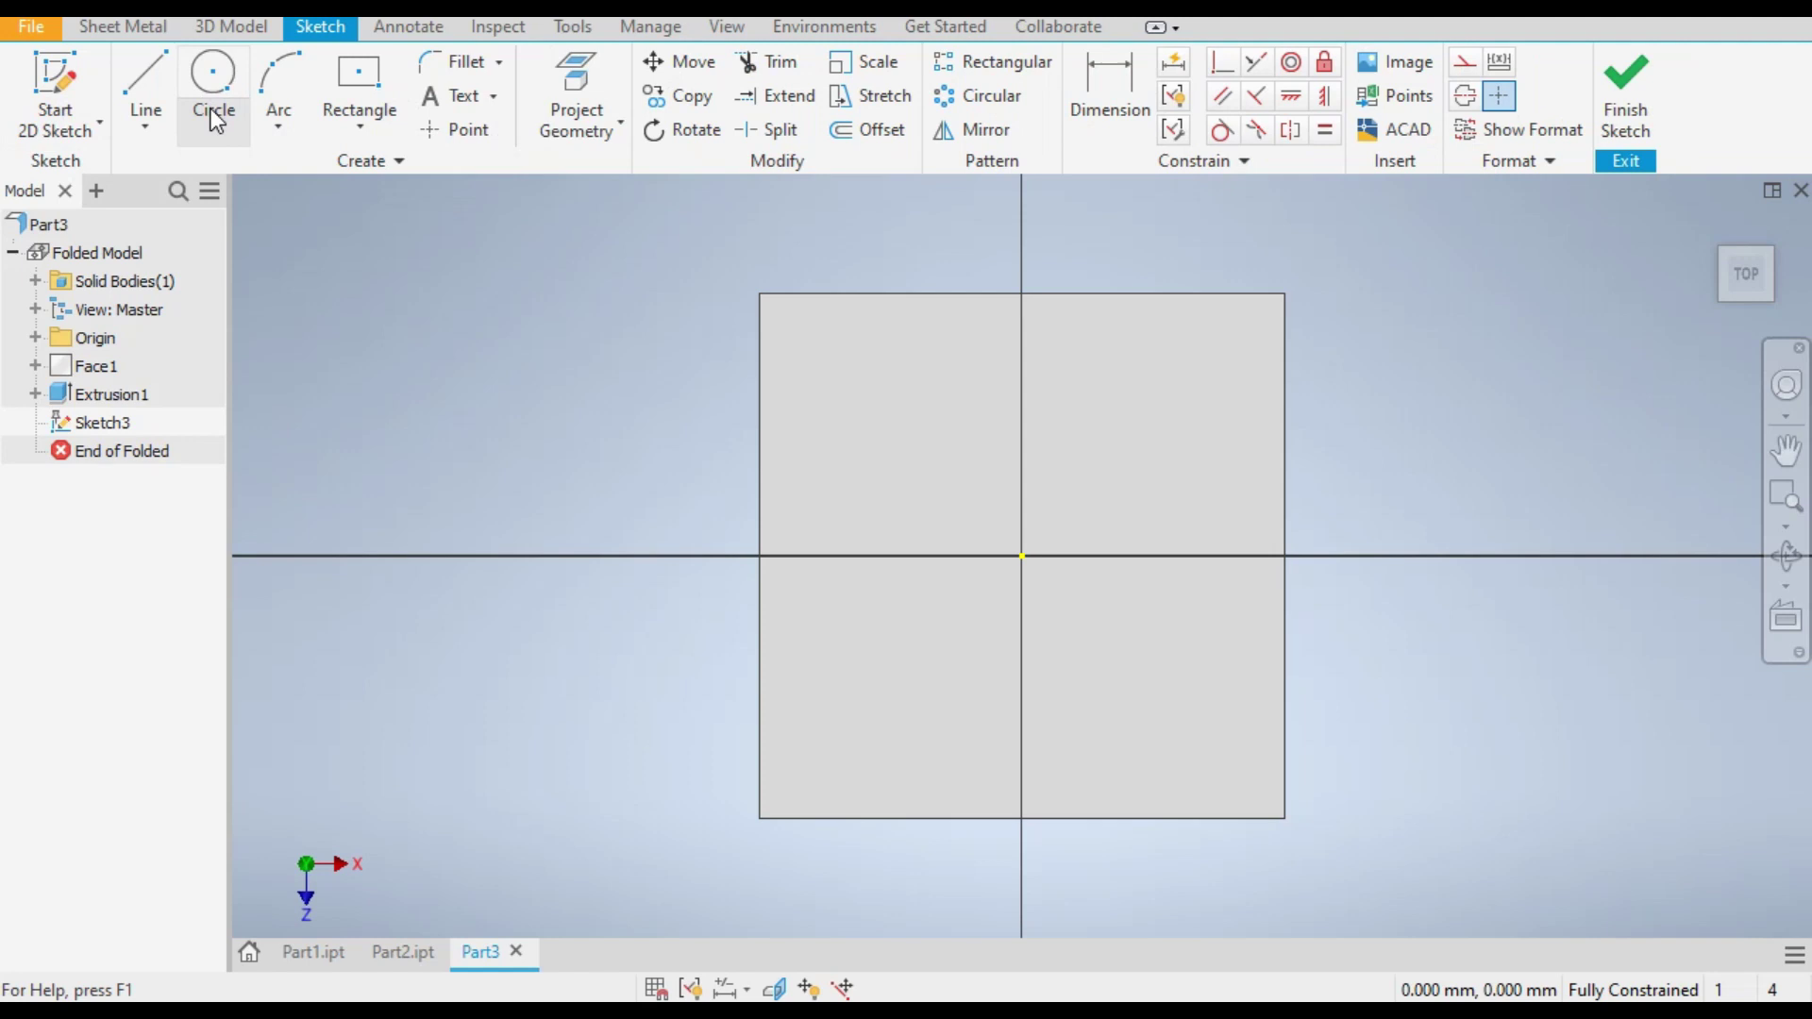
{"action": "left_click", "coordinate": [216, 120]}
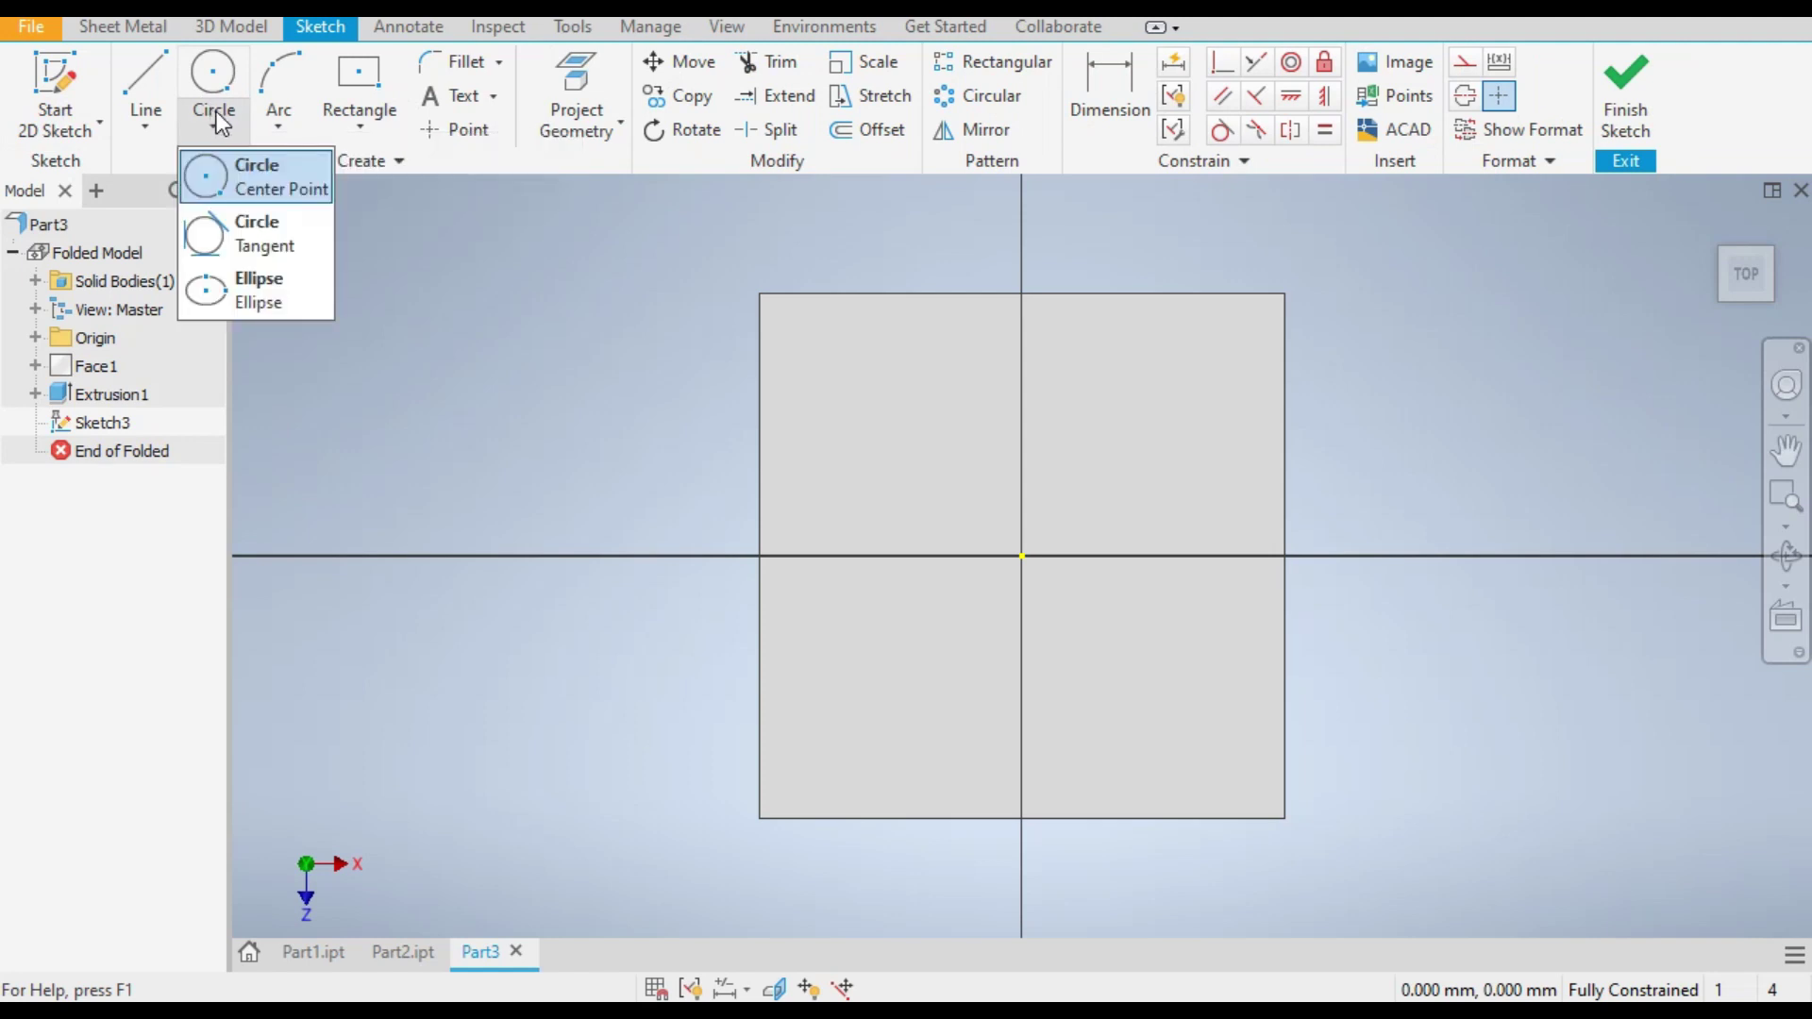
{"action": "left_click", "coordinate": [254, 188]}
{"action": "left_click", "coordinate": [1022, 556]}
{"action": "key", "text": "ctrl+z"}
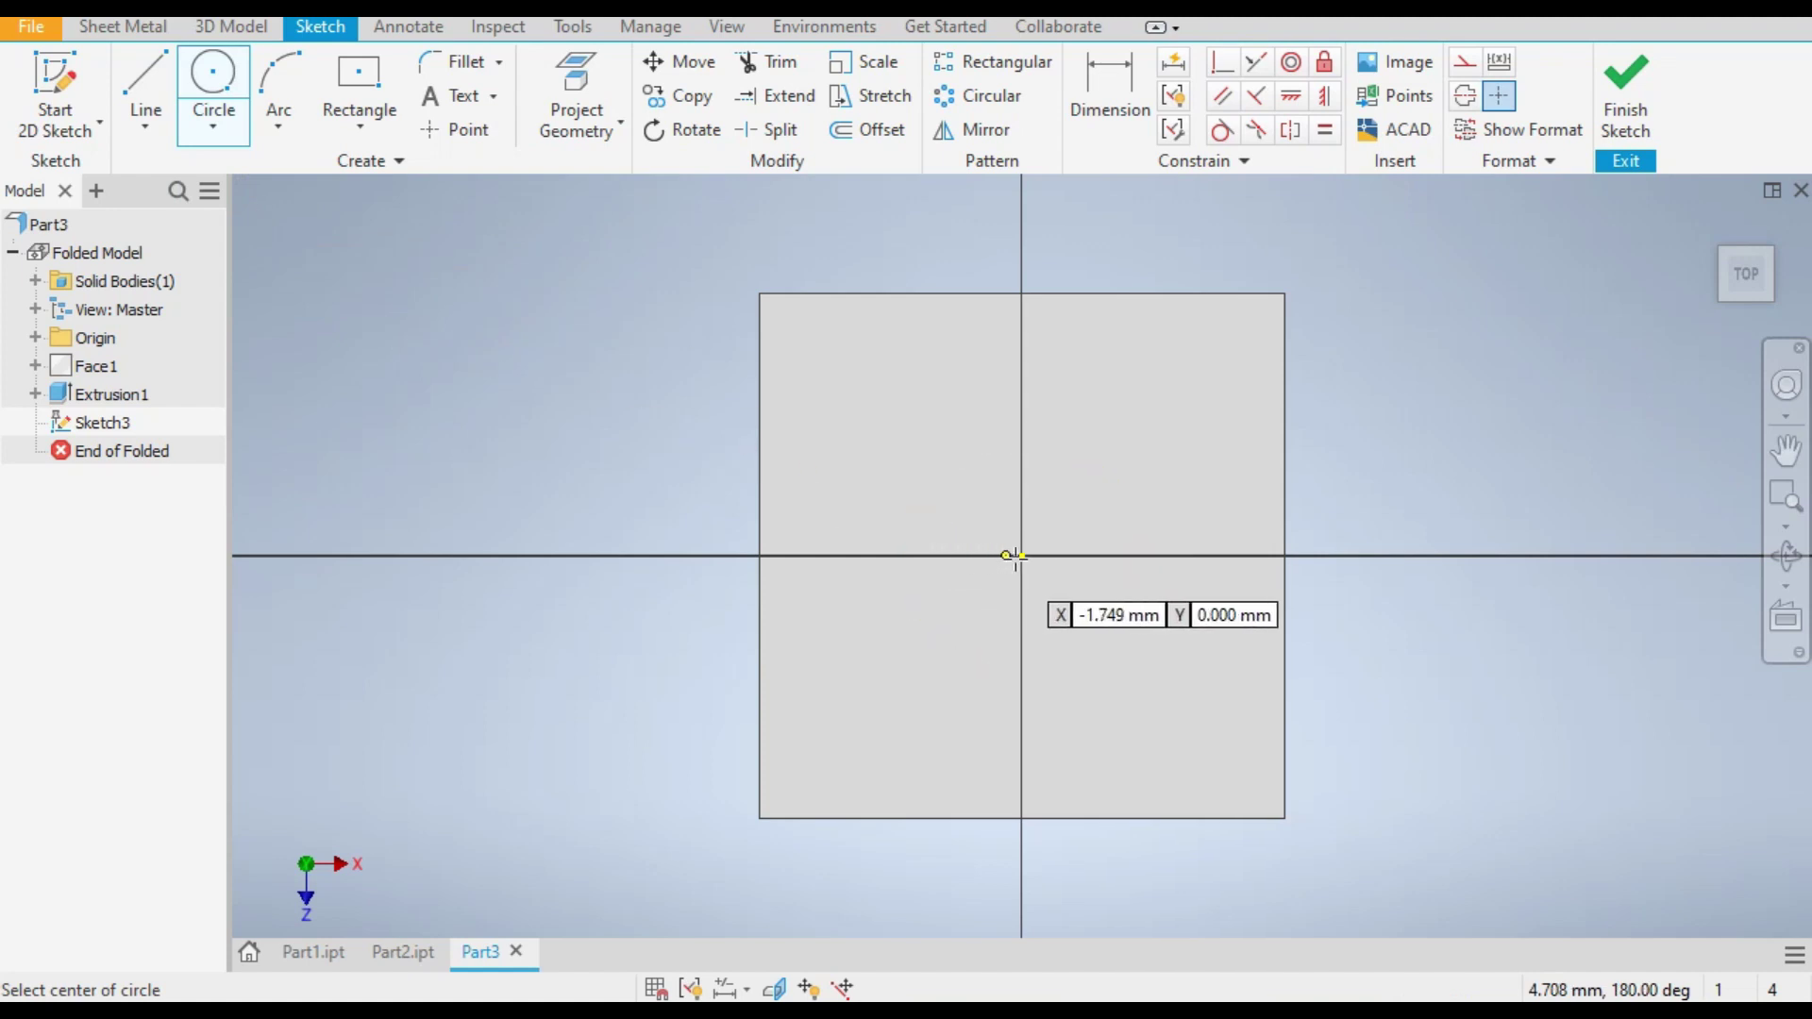
{"action": "left_click", "coordinate": [1023, 557]}
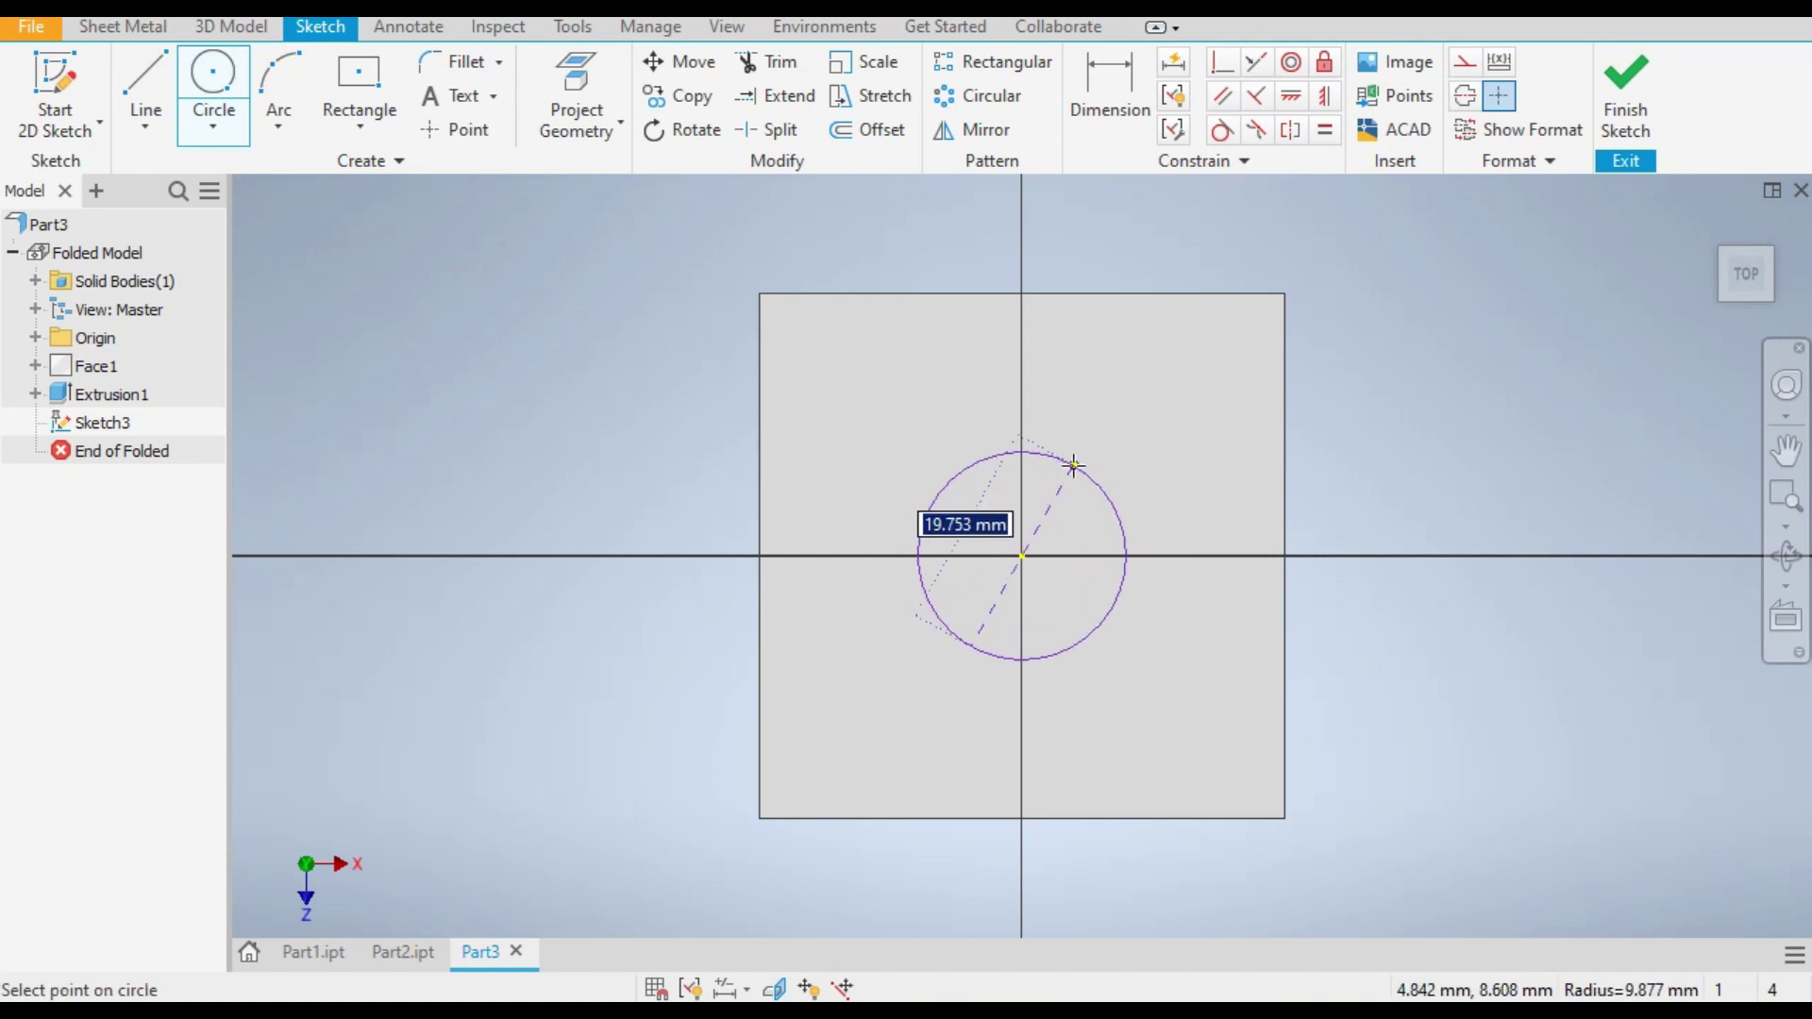
{"action": "left_click", "coordinate": [1074, 465]}
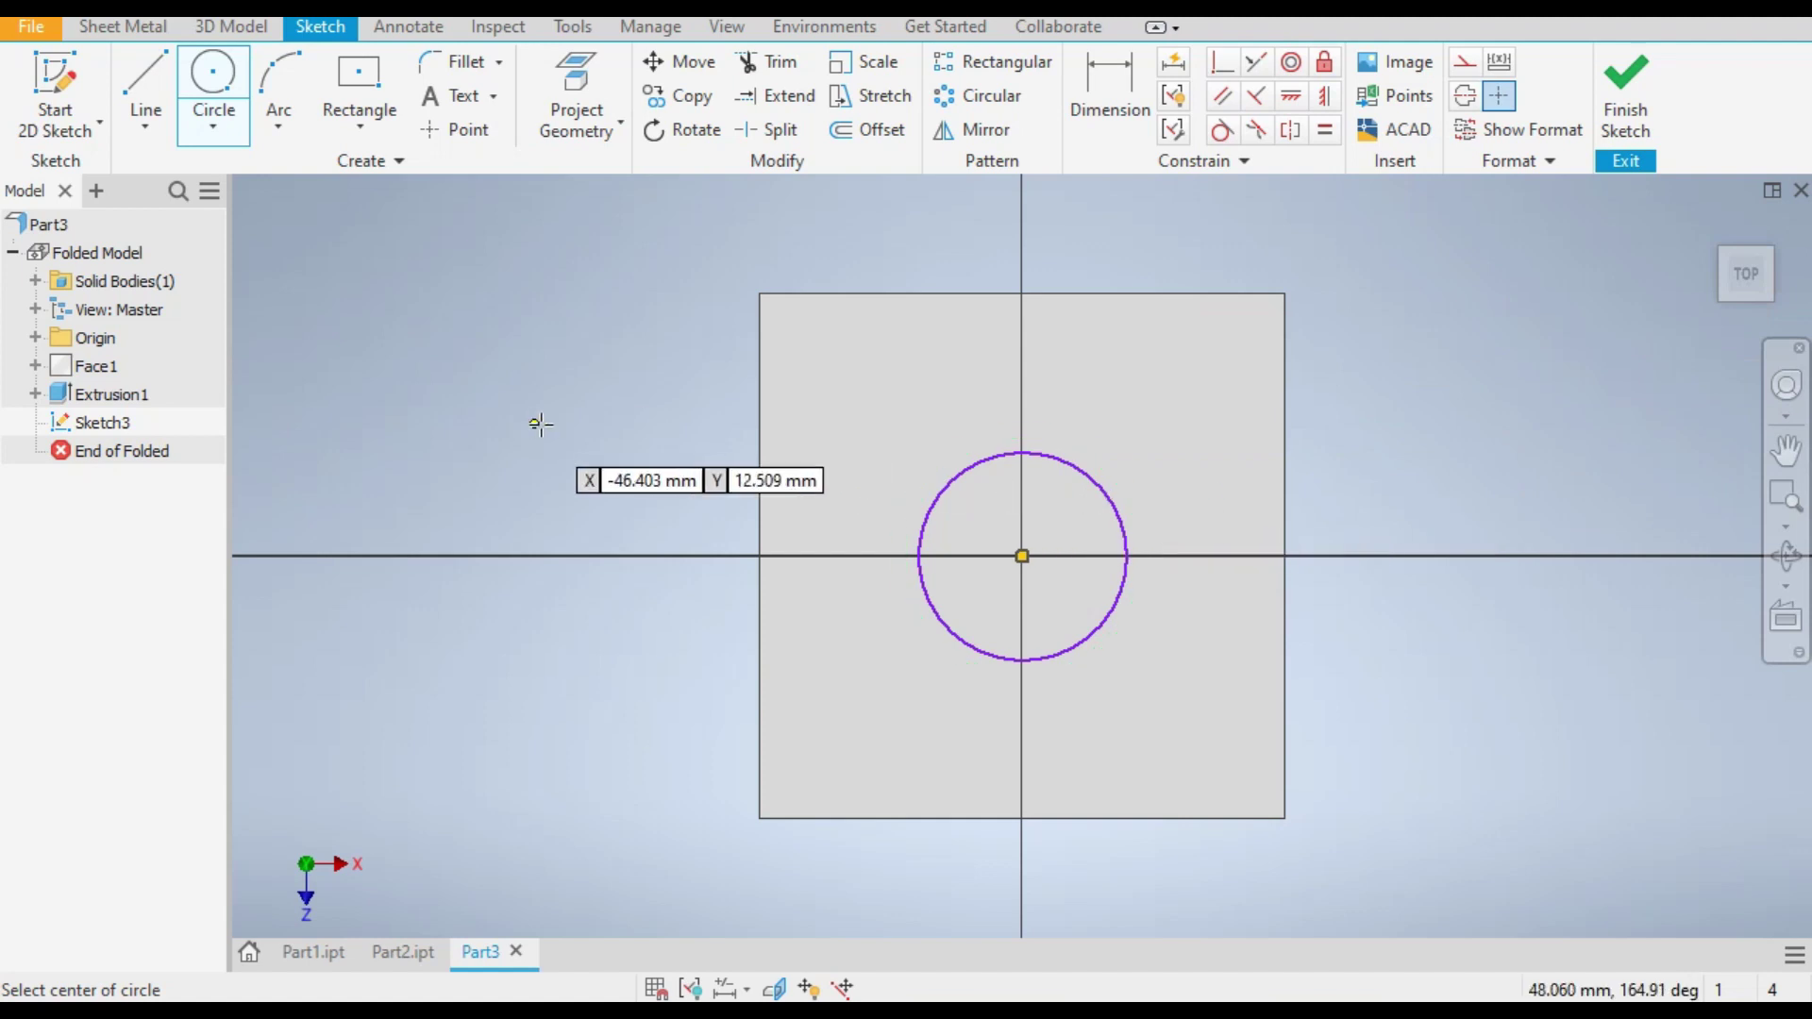
{"action": "left_click", "coordinate": [1623, 109]}
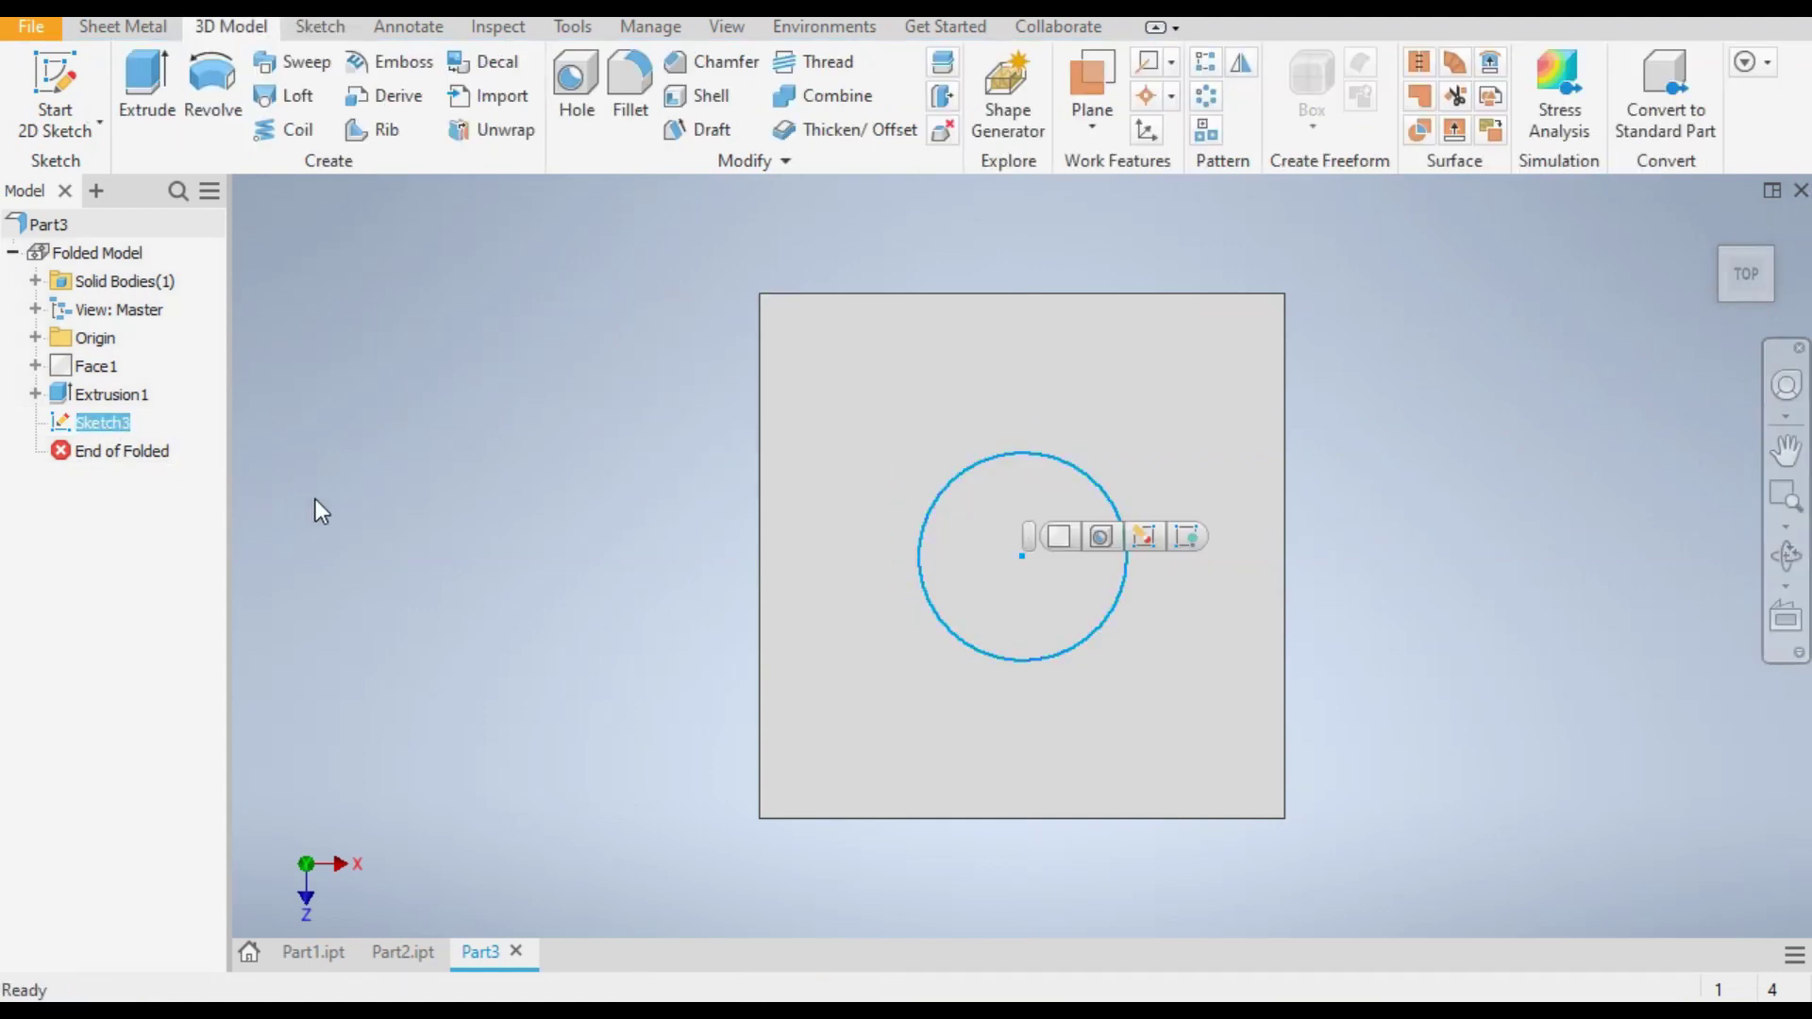
{"action": "key", "text": "Delete"}
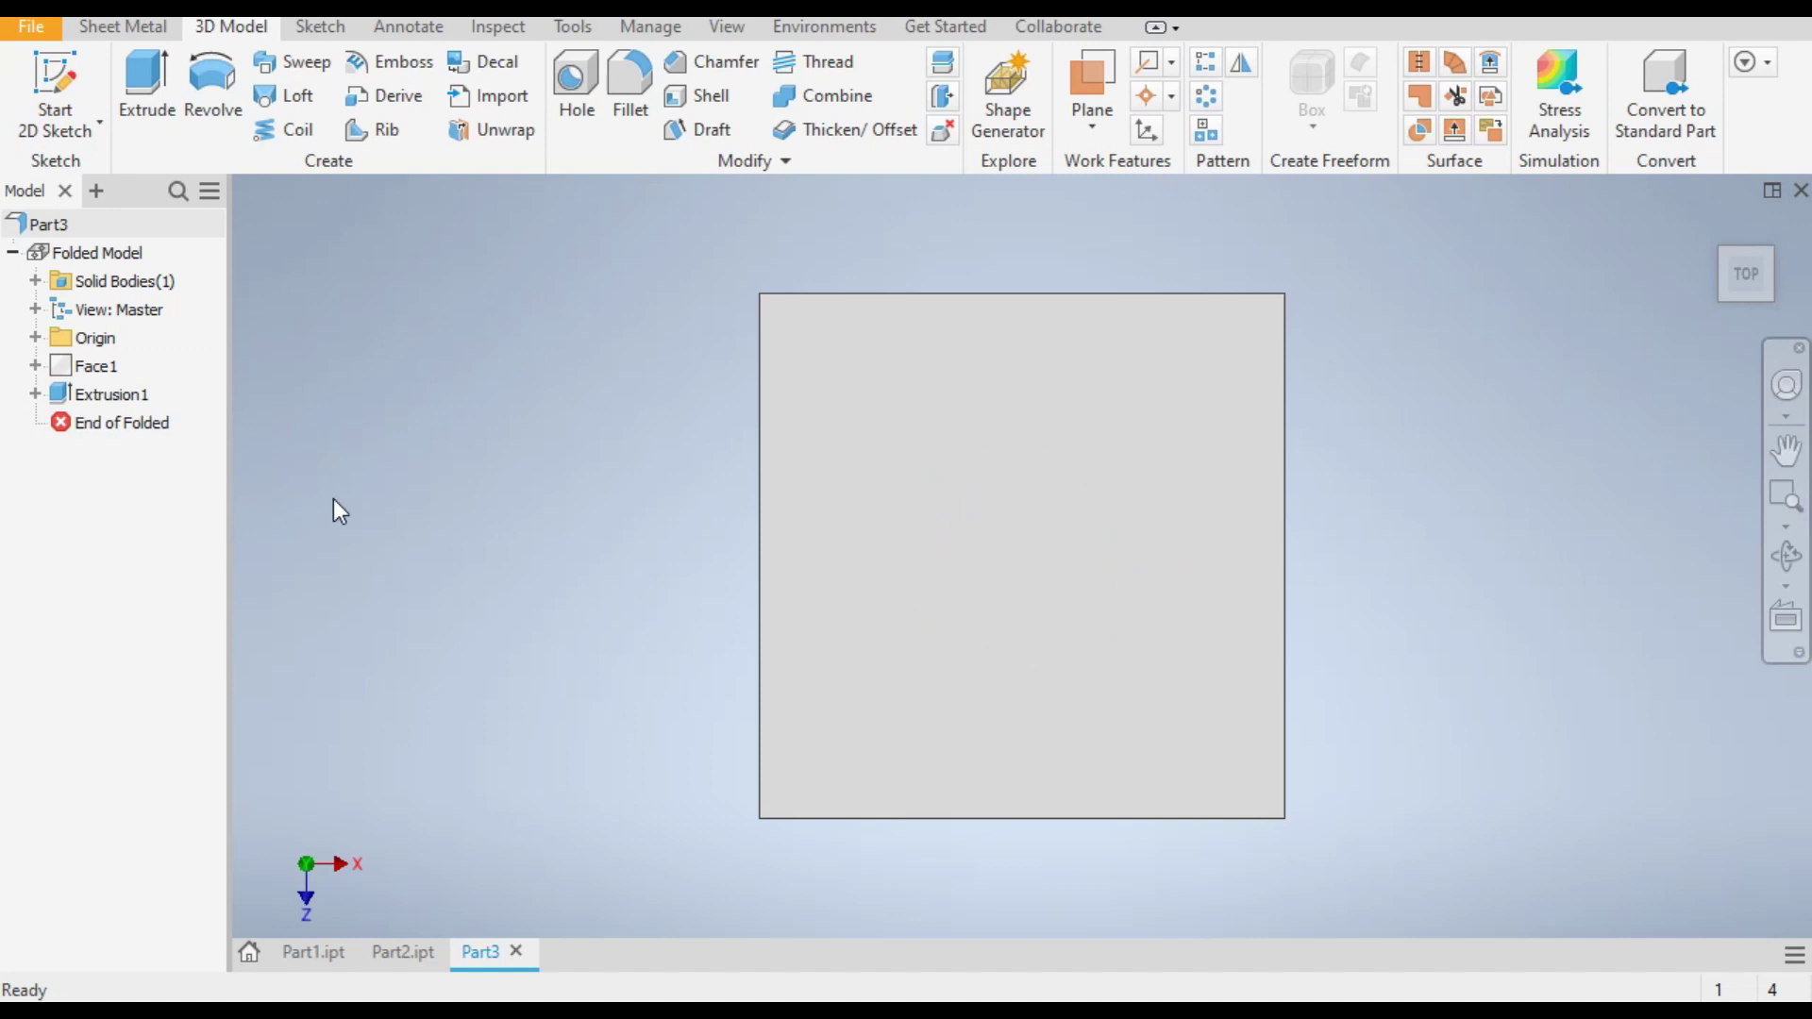
Step: Make the concentric circle sketch consumed by the first extrusion visible for reuse
{"action": "left_click", "coordinate": [35, 395]}
{"action": "left_click", "coordinate": [117, 423]}
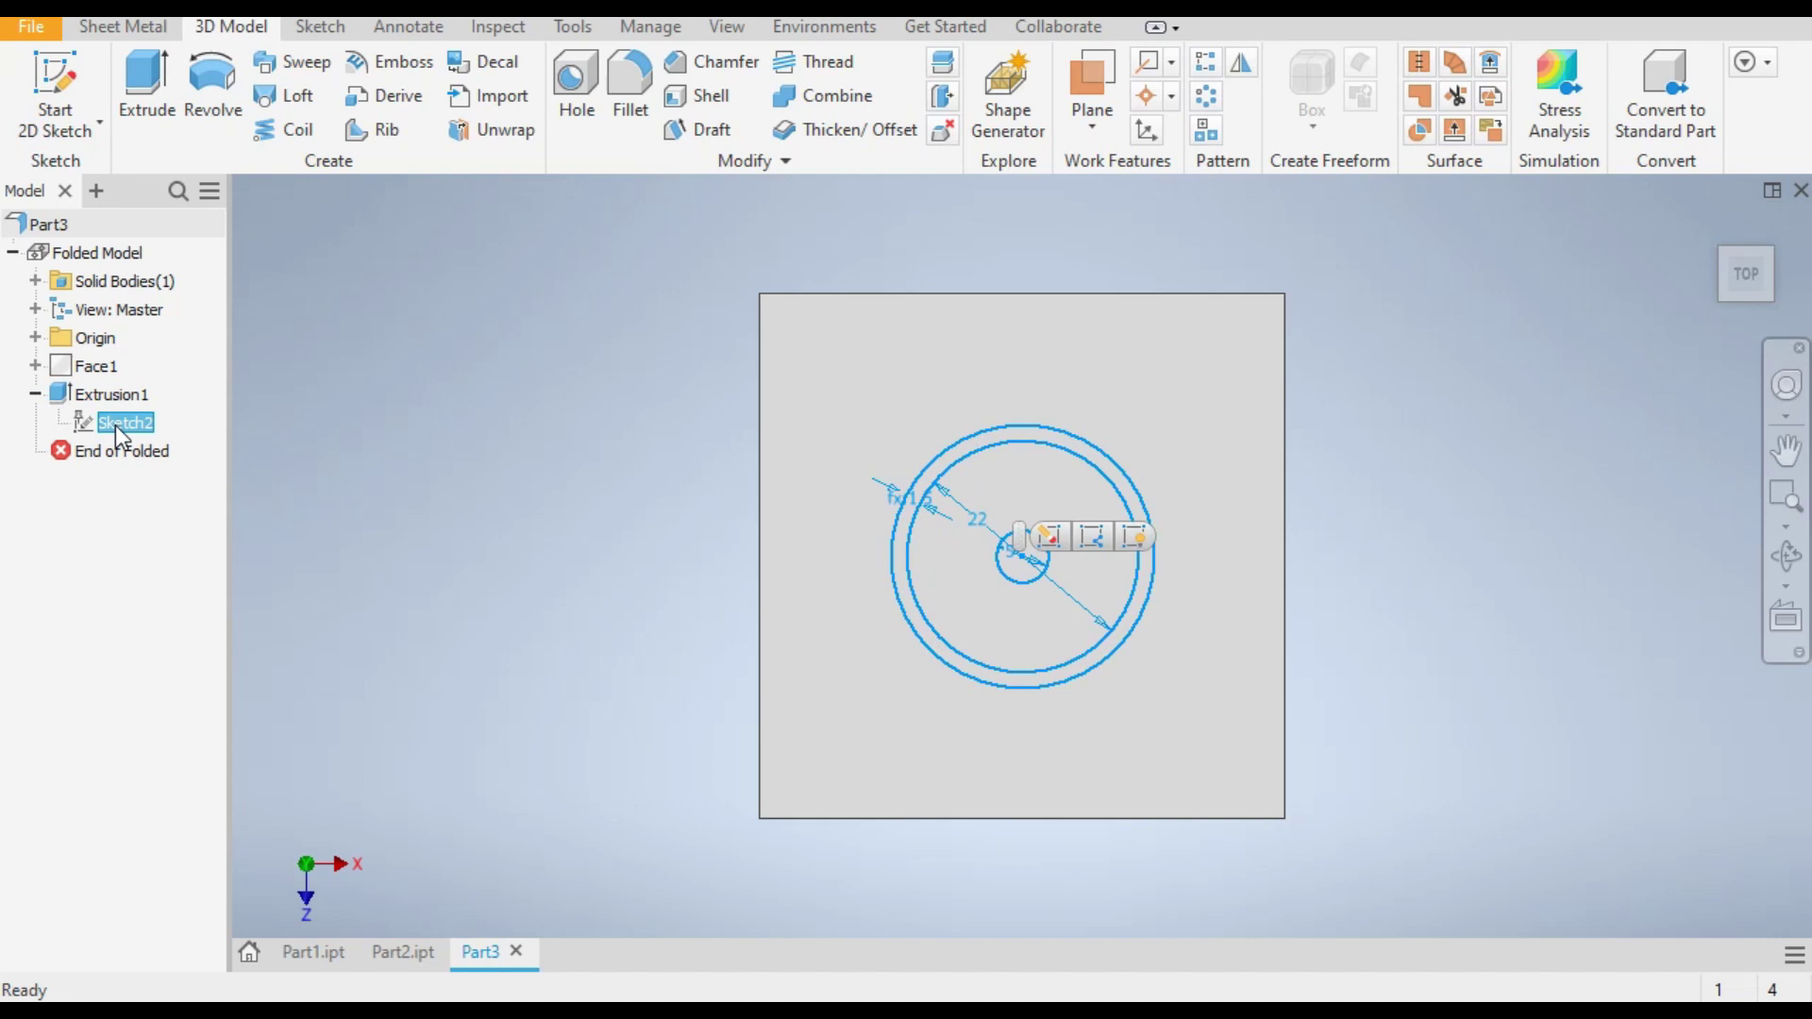
{"action": "right_click", "coordinate": [115, 424]}
{"action": "key", "text": "Escape"}
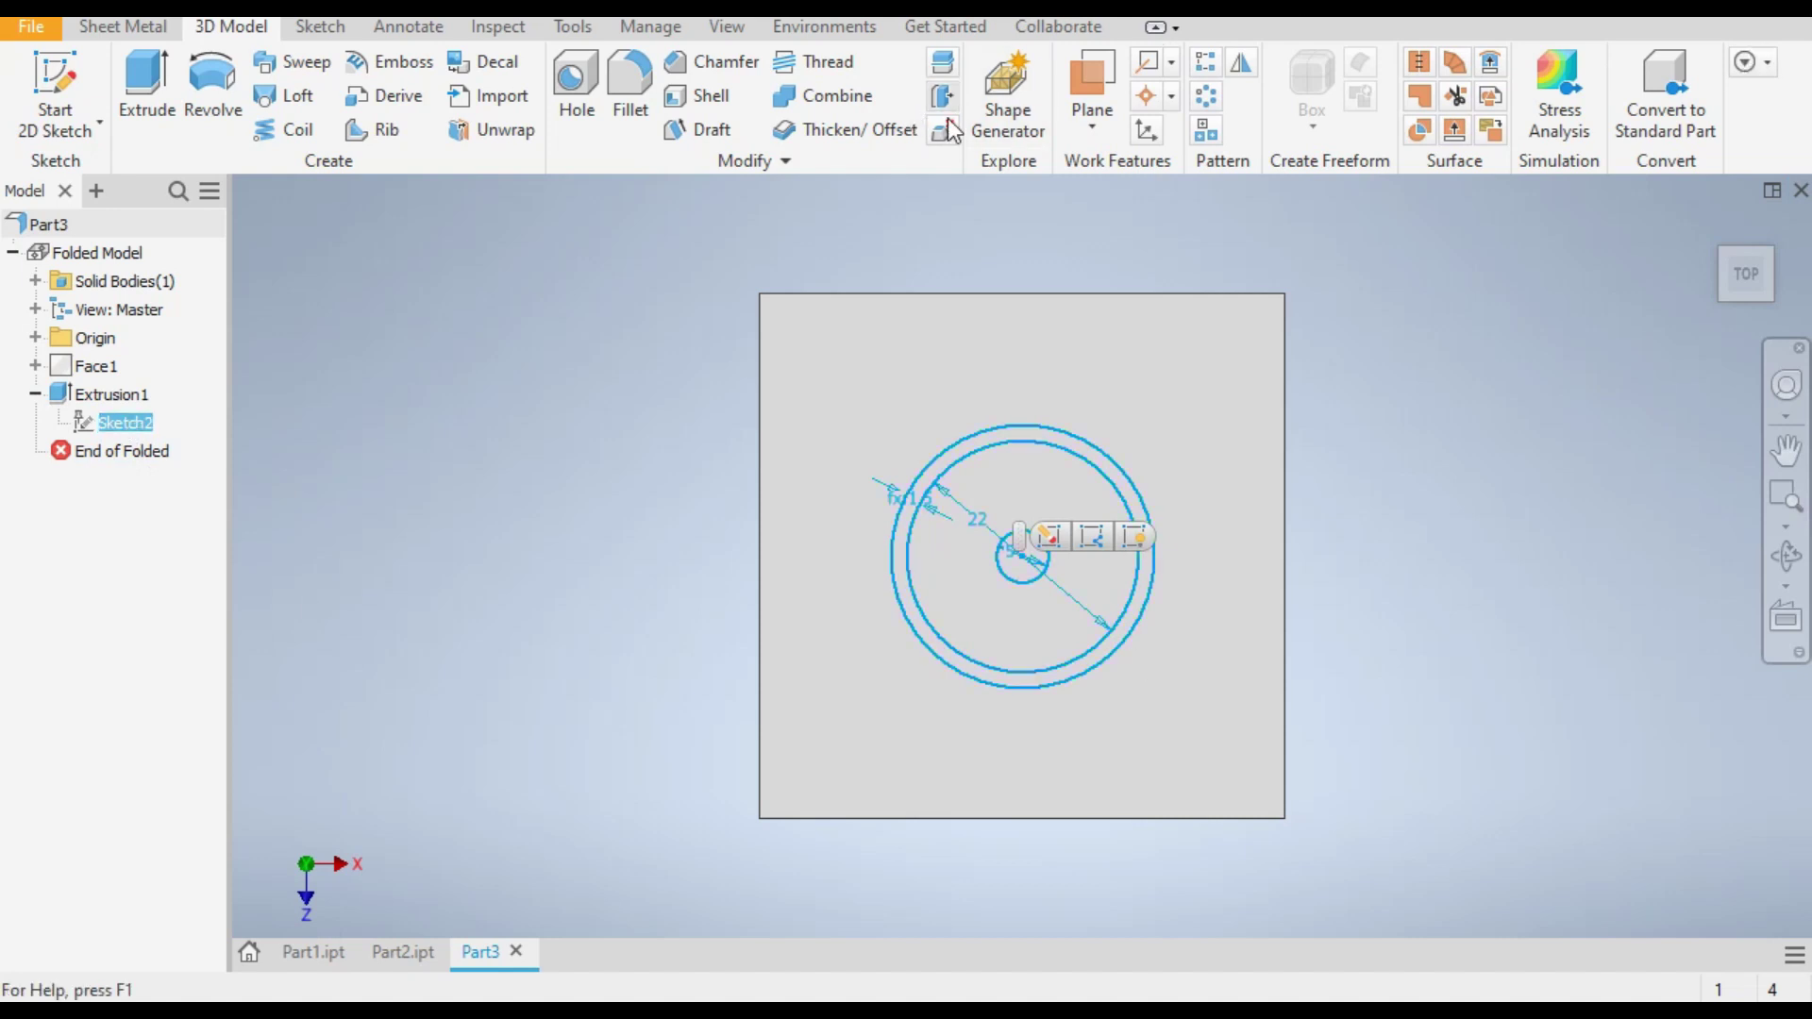
{"action": "right_click", "coordinate": [103, 427]}
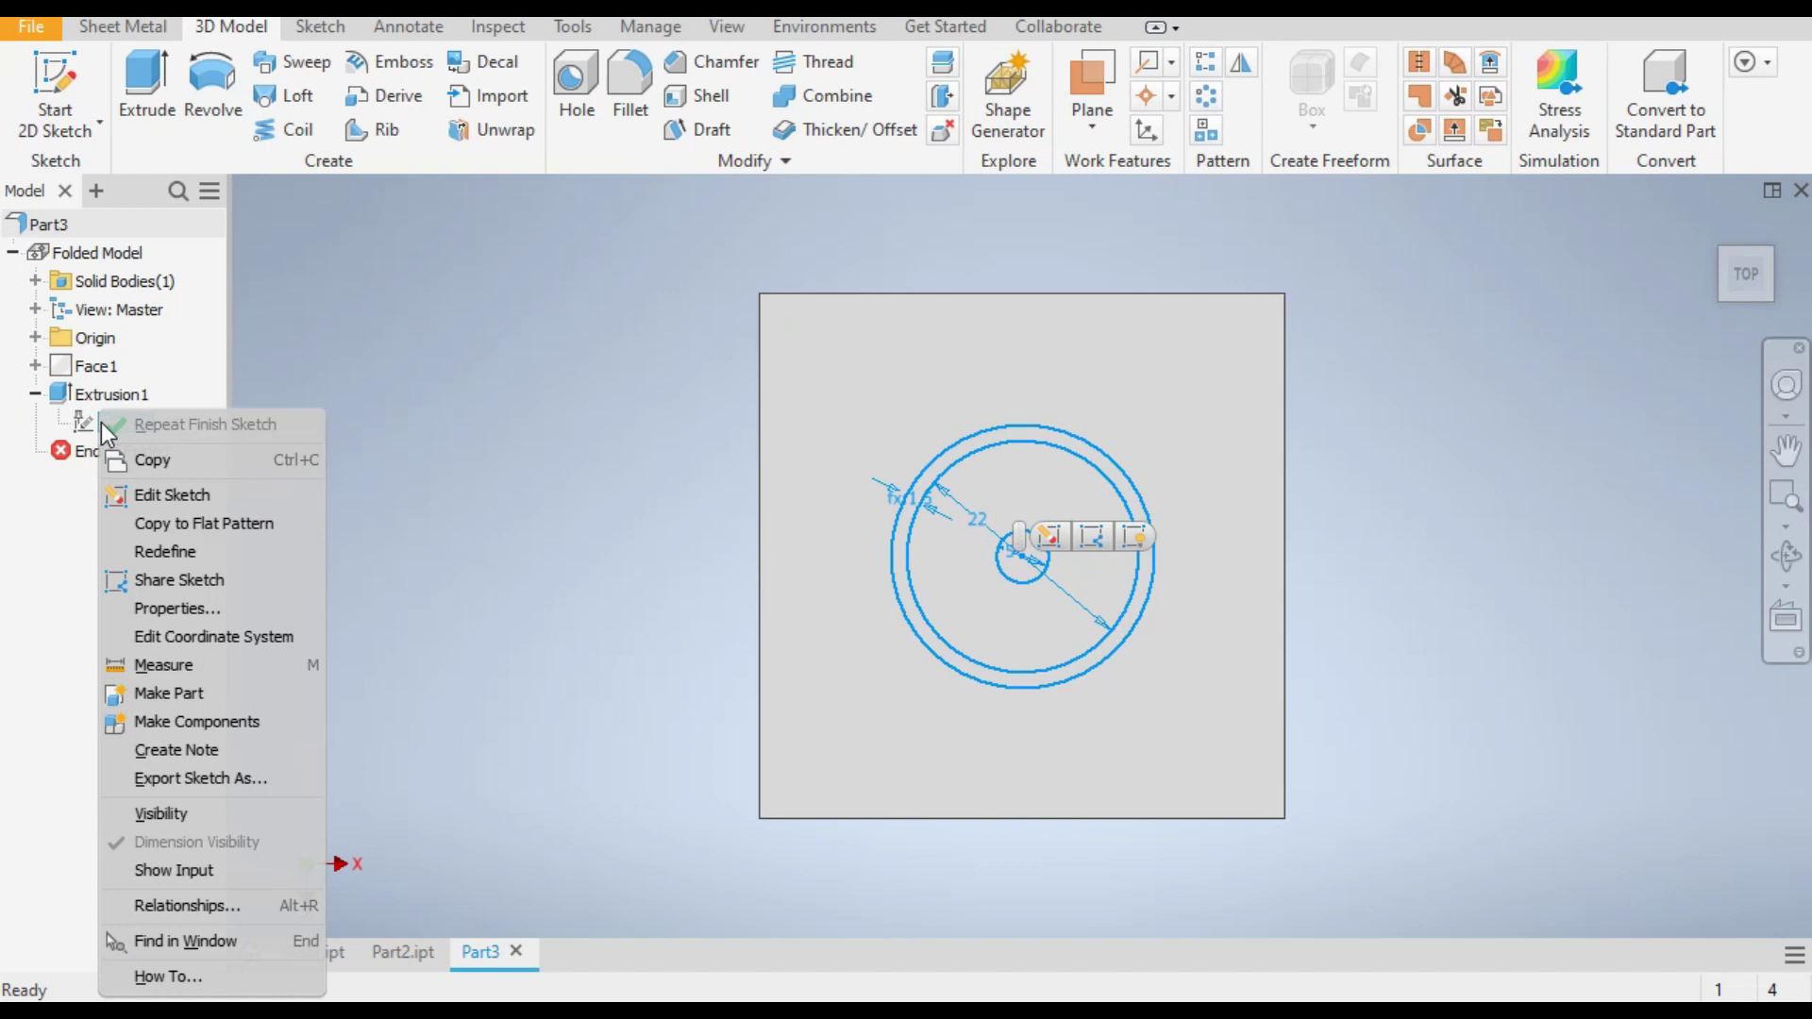
{"action": "left_click", "coordinate": [180, 812]}
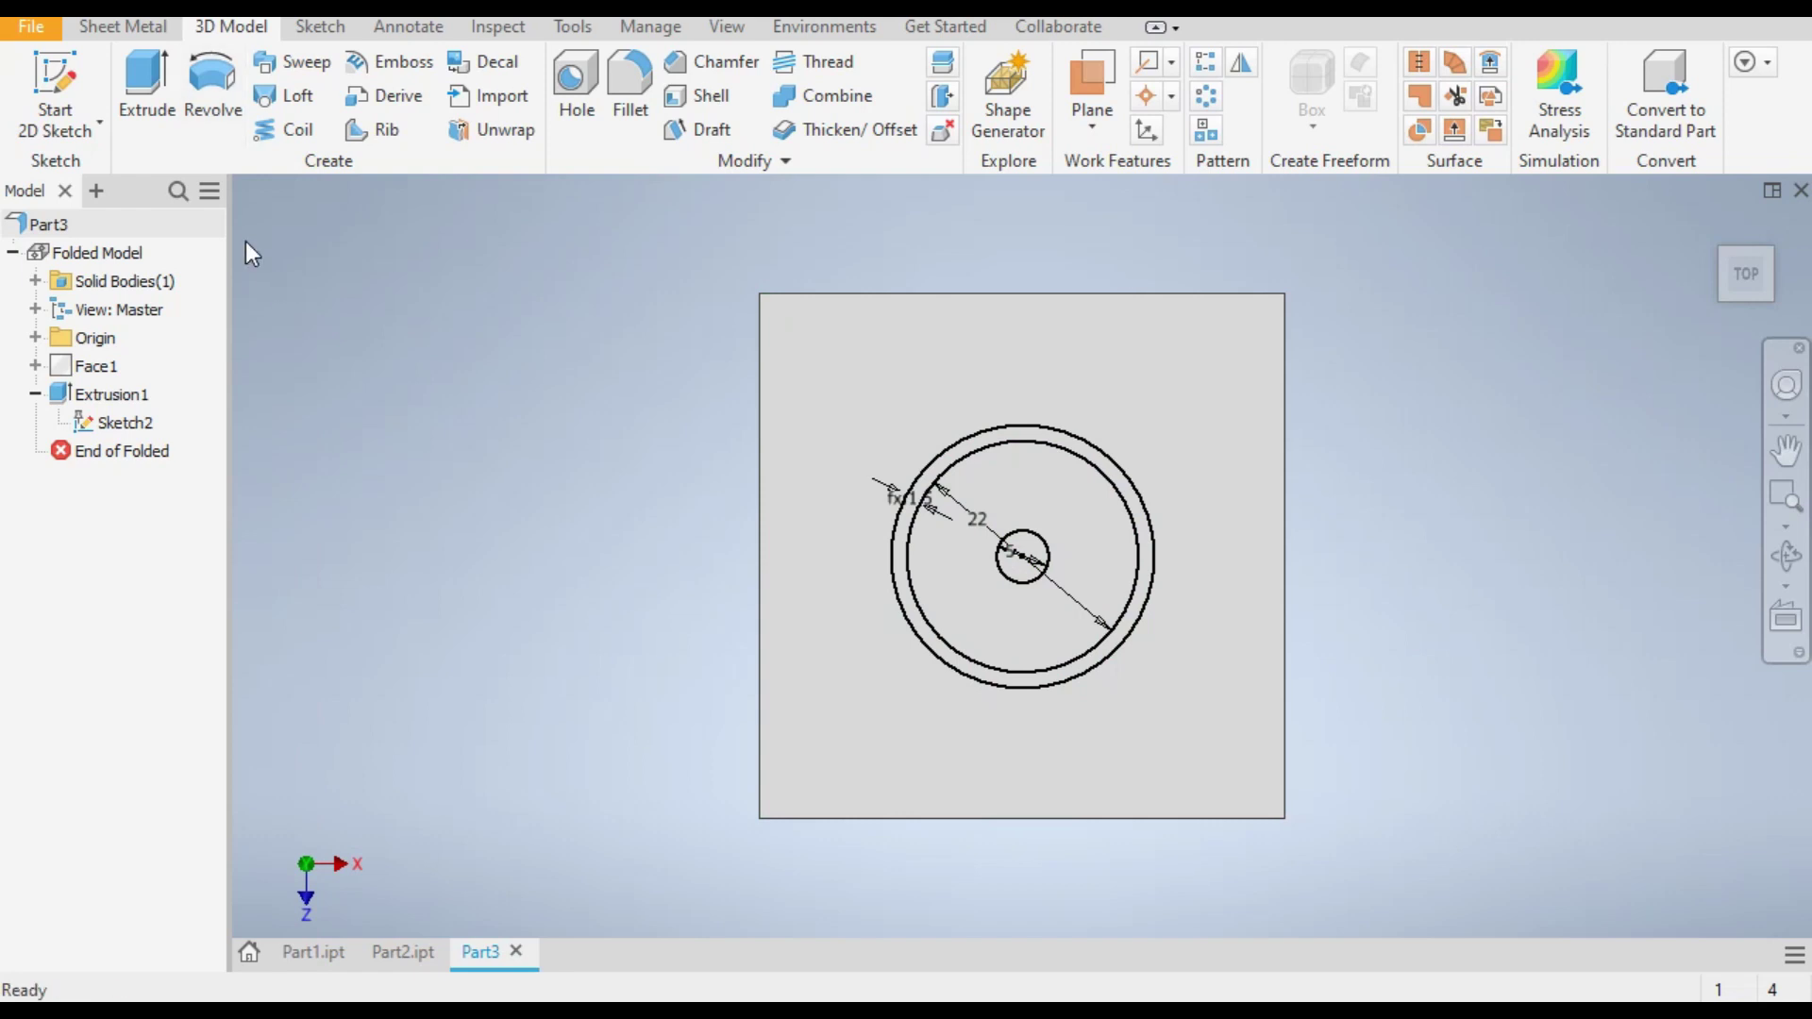
Step: Start an Extrude of the two regions inside the 22 mm circle and flip it downward as a cut
{"action": "left_click", "coordinate": [140, 88]}
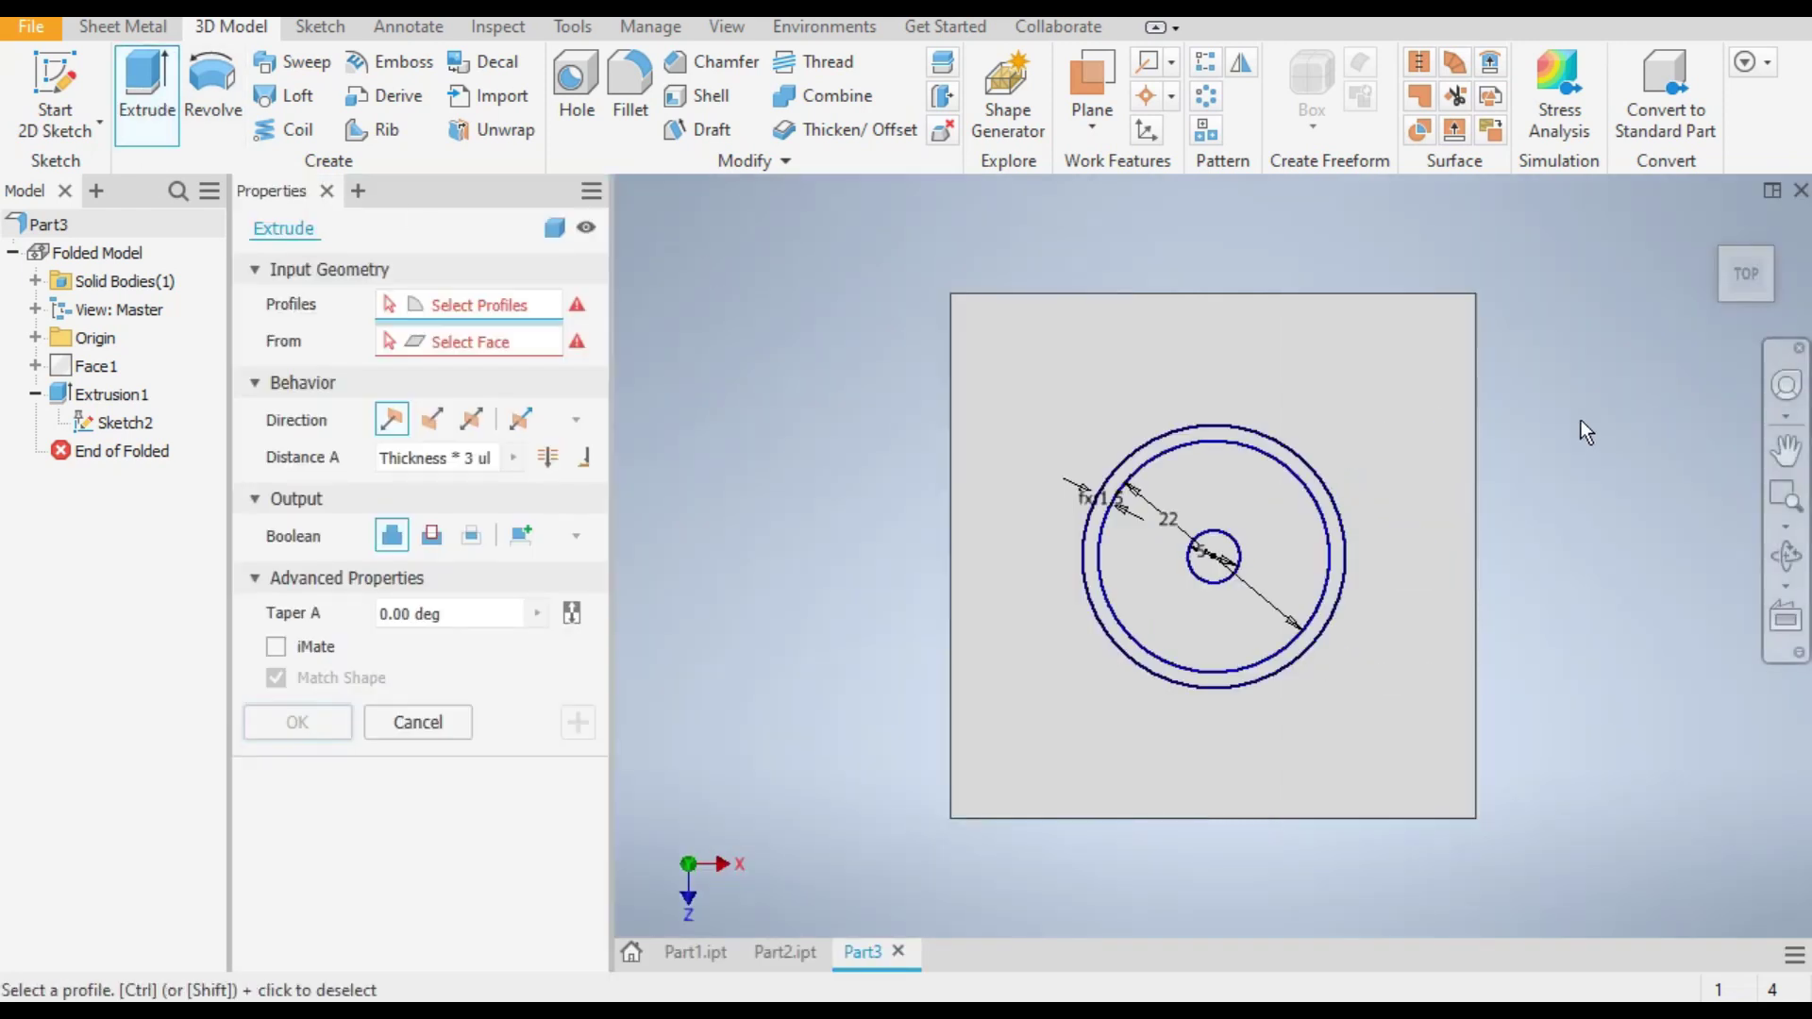
{"action": "left_click", "coordinate": [1267, 479]}
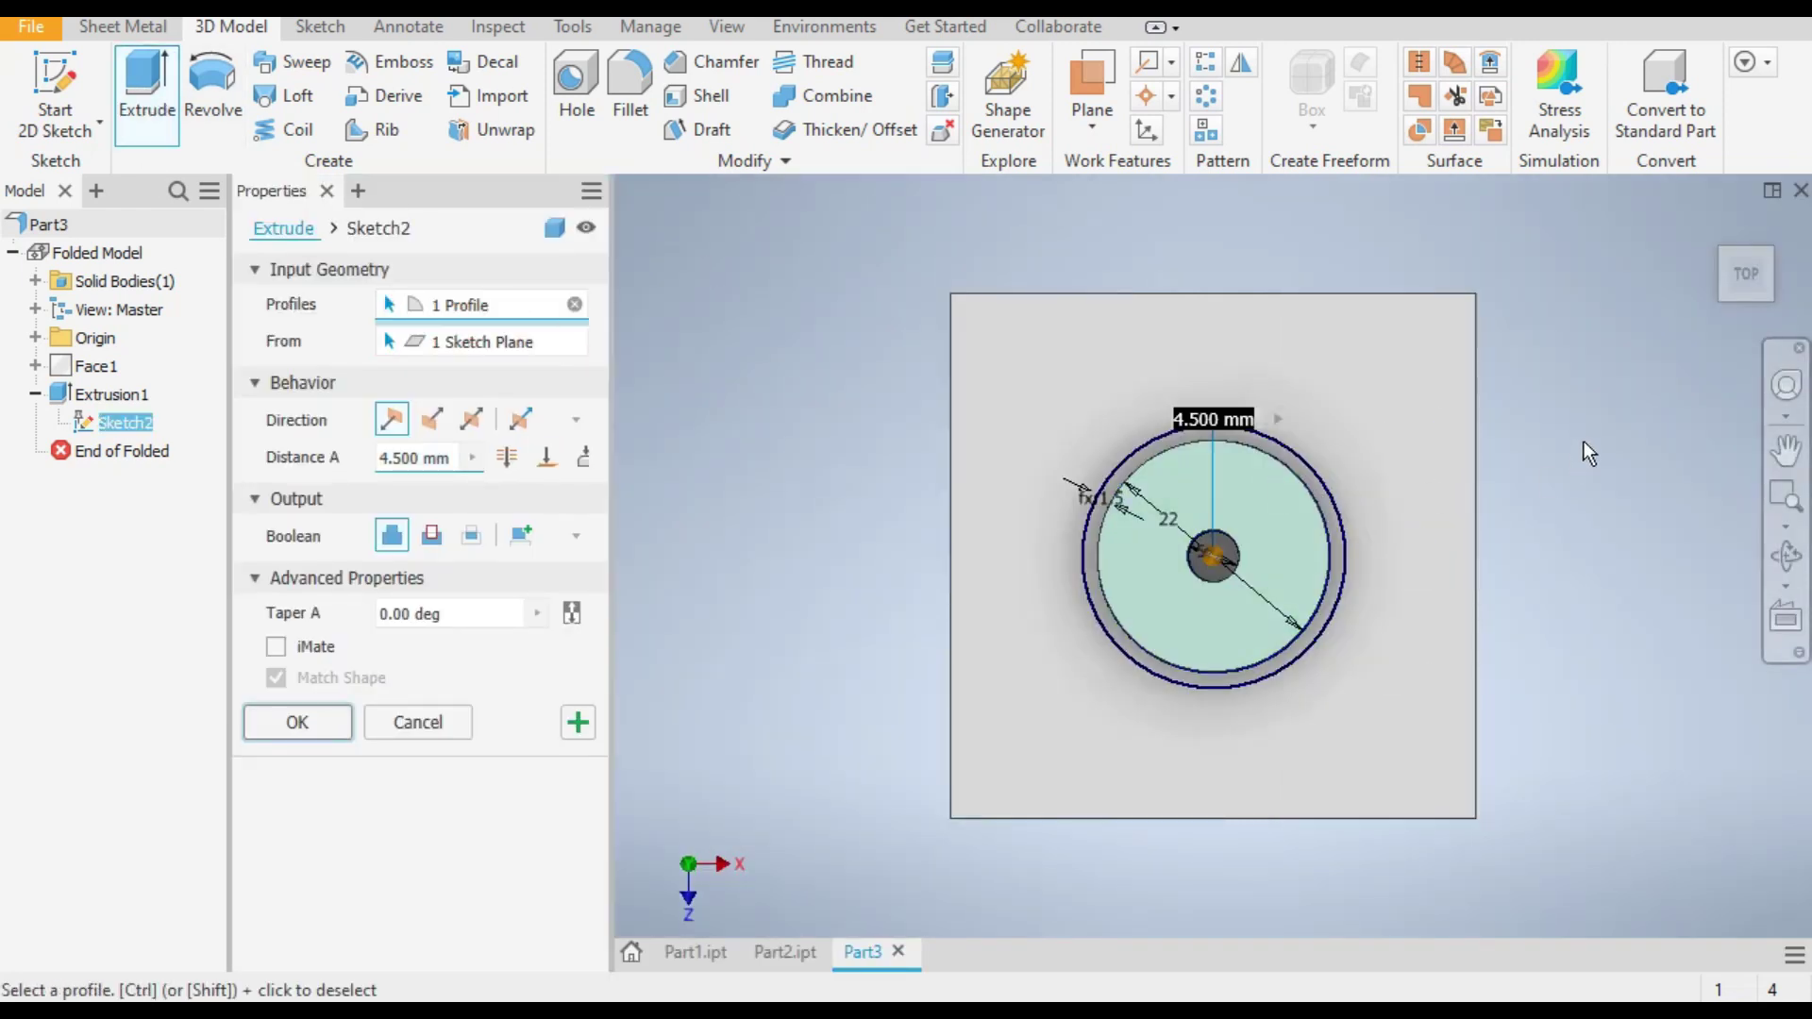
{"action": "scroll", "coordinate": [1215, 590], "scroll_direction": "up", "scroll_amount": 3}
{"action": "left_click", "coordinate": [1206, 571]}
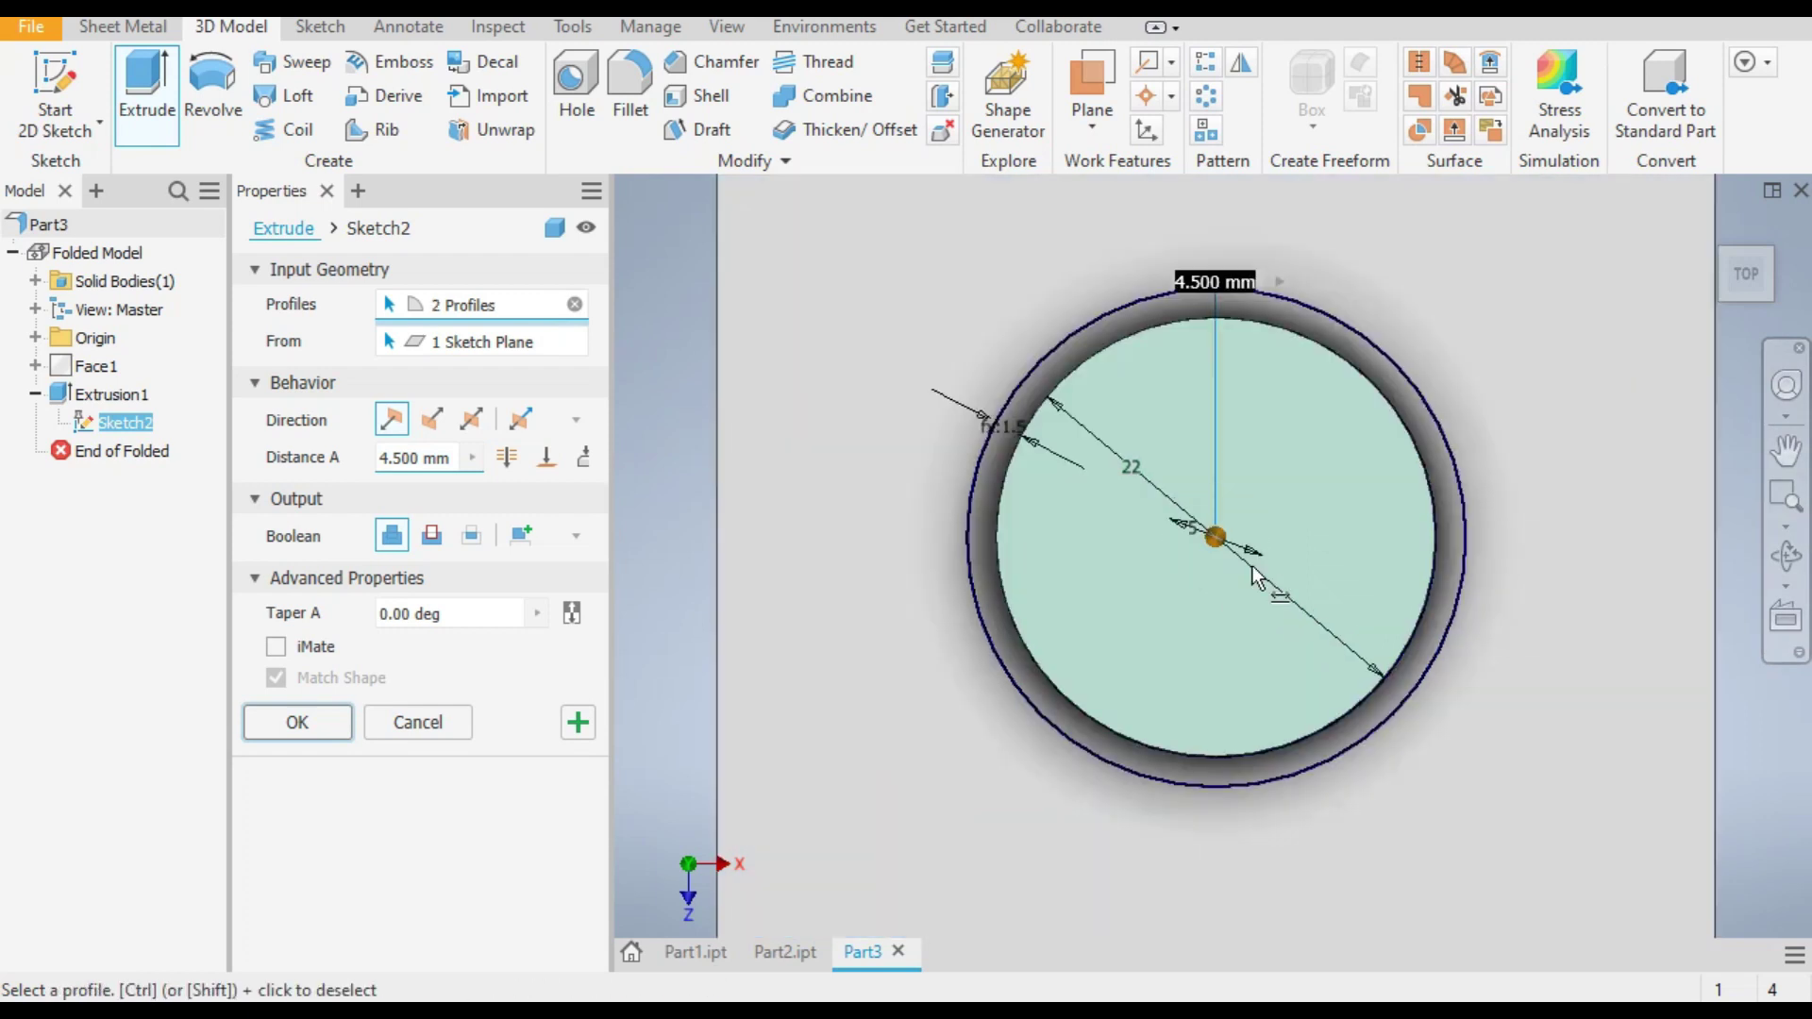
{"action": "left_click", "coordinate": [1767, 300]}
{"action": "left_click", "coordinate": [1741, 273]}
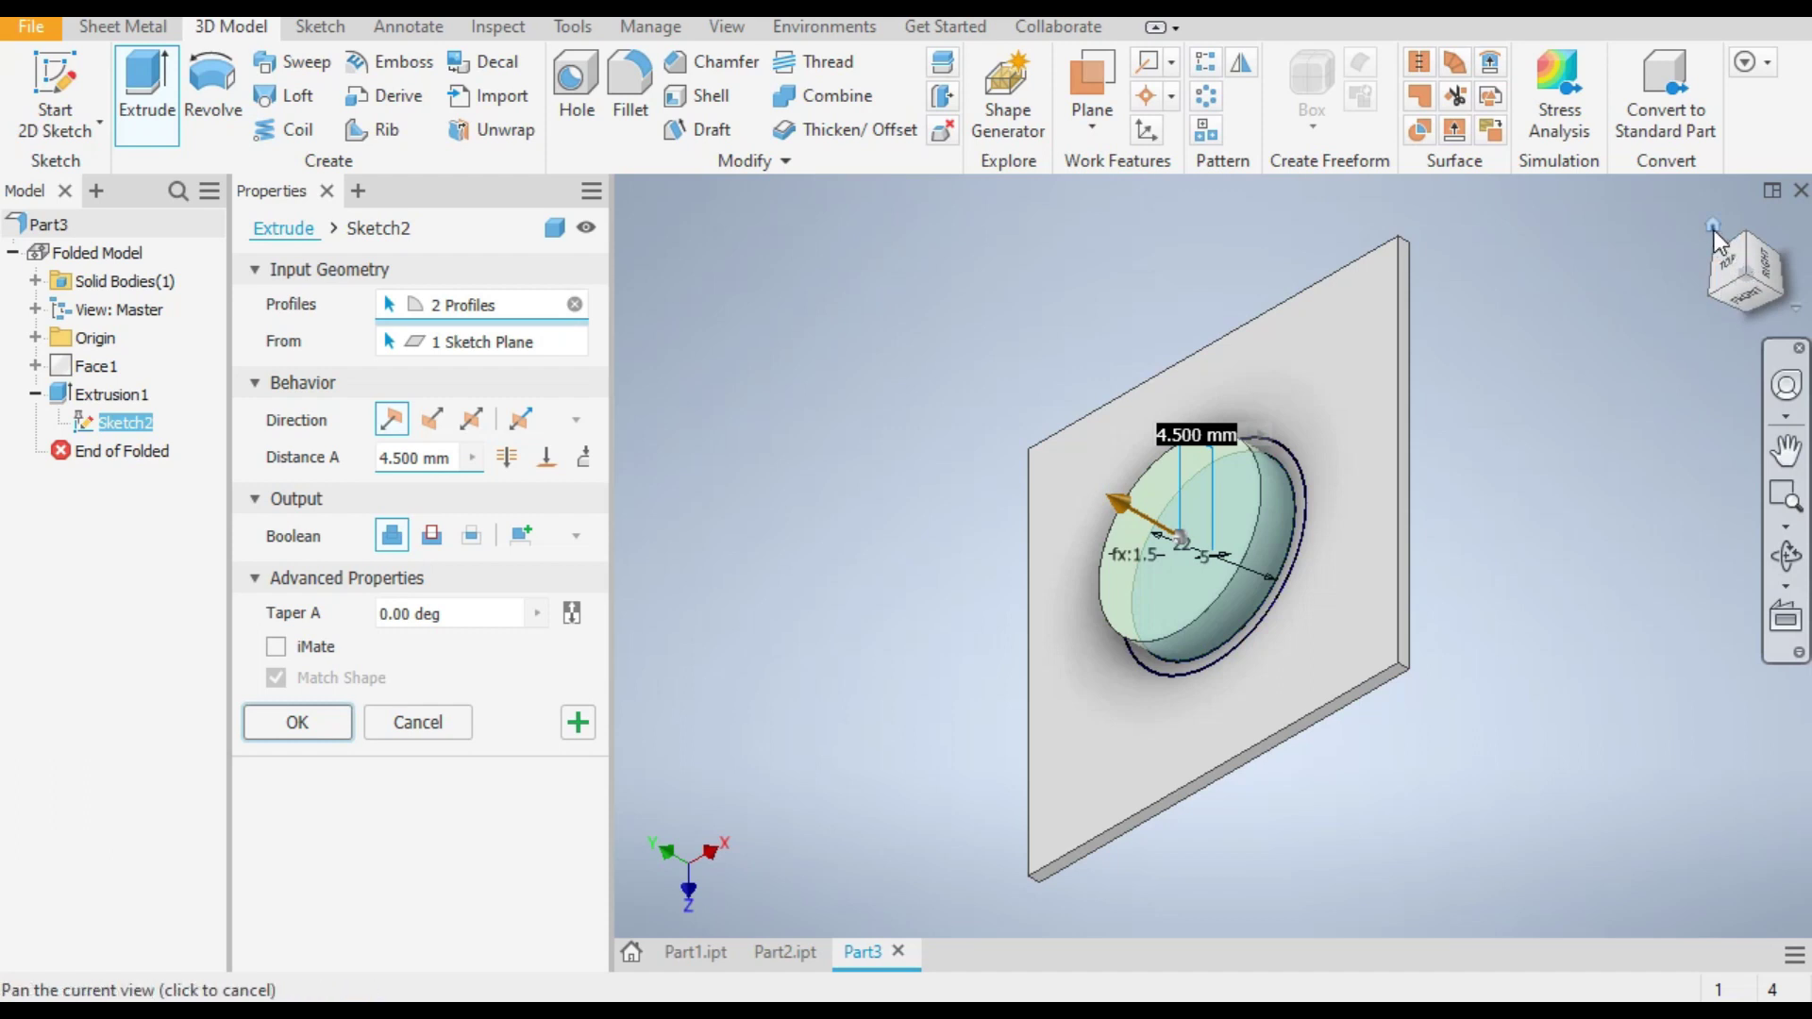
{"action": "scroll", "coordinate": [1144, 364], "scroll_direction": "up", "scroll_amount": 4}
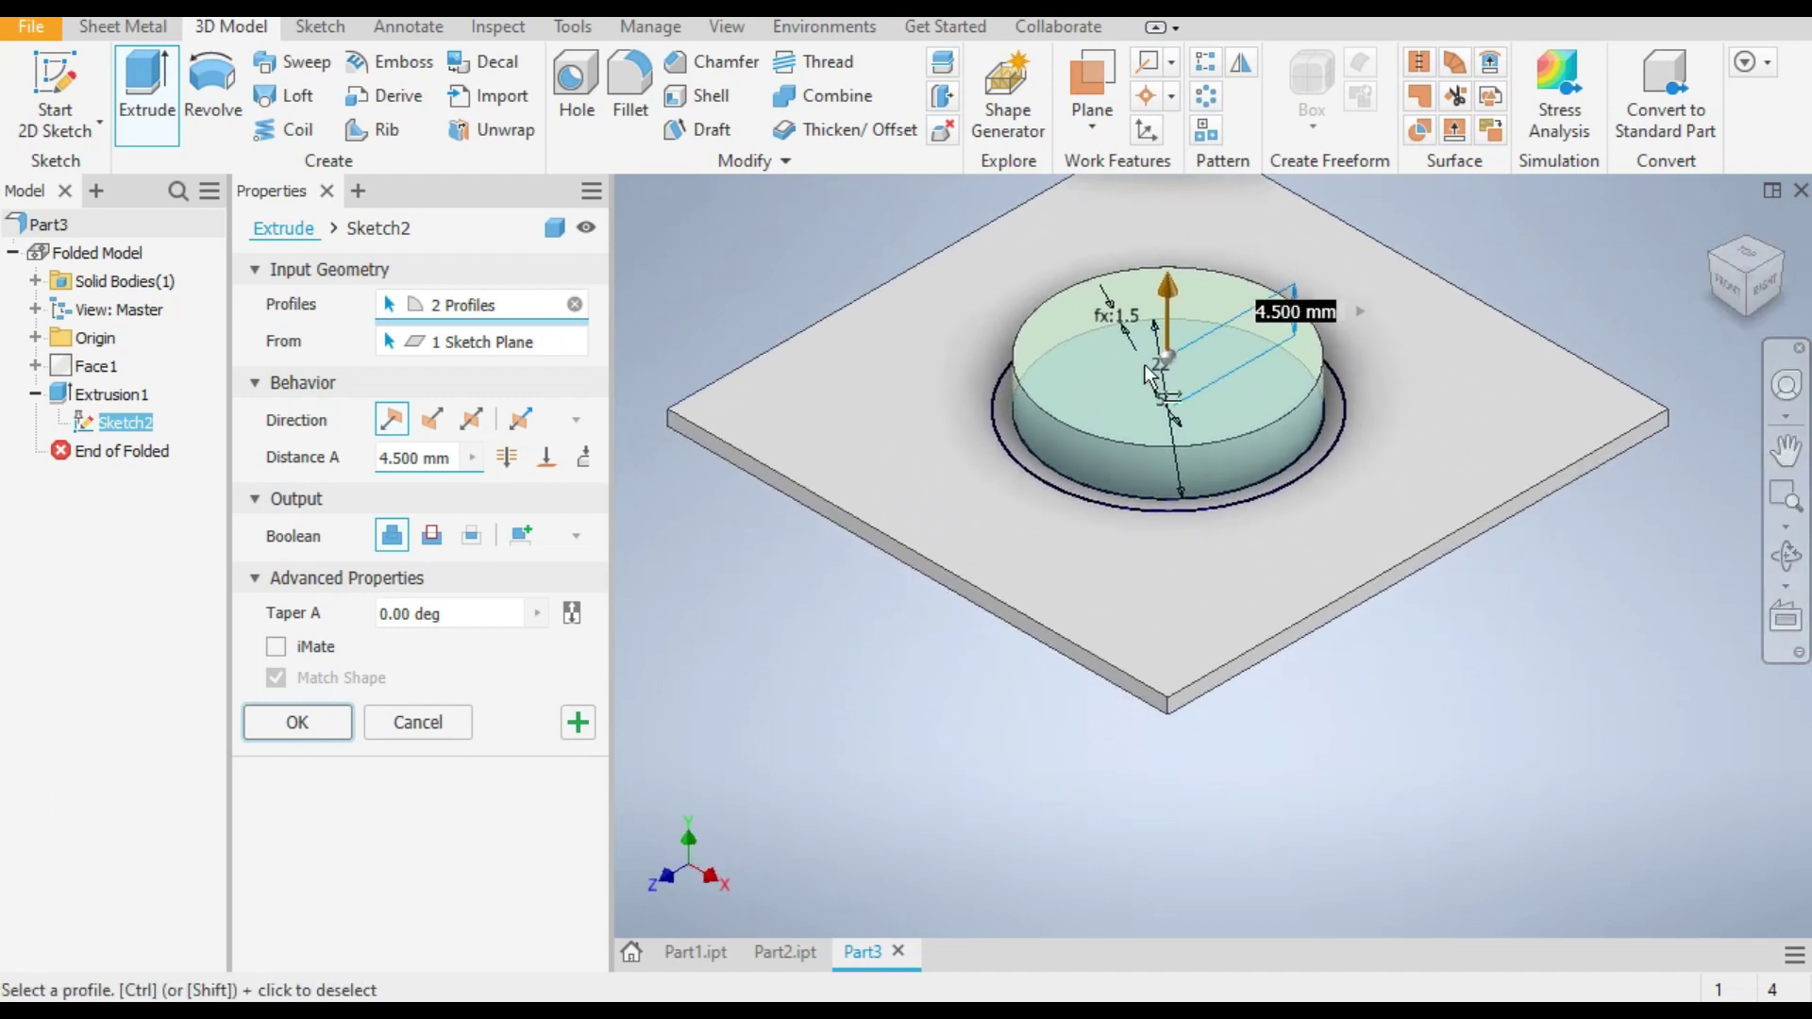
{"action": "left_click", "coordinate": [430, 423]}
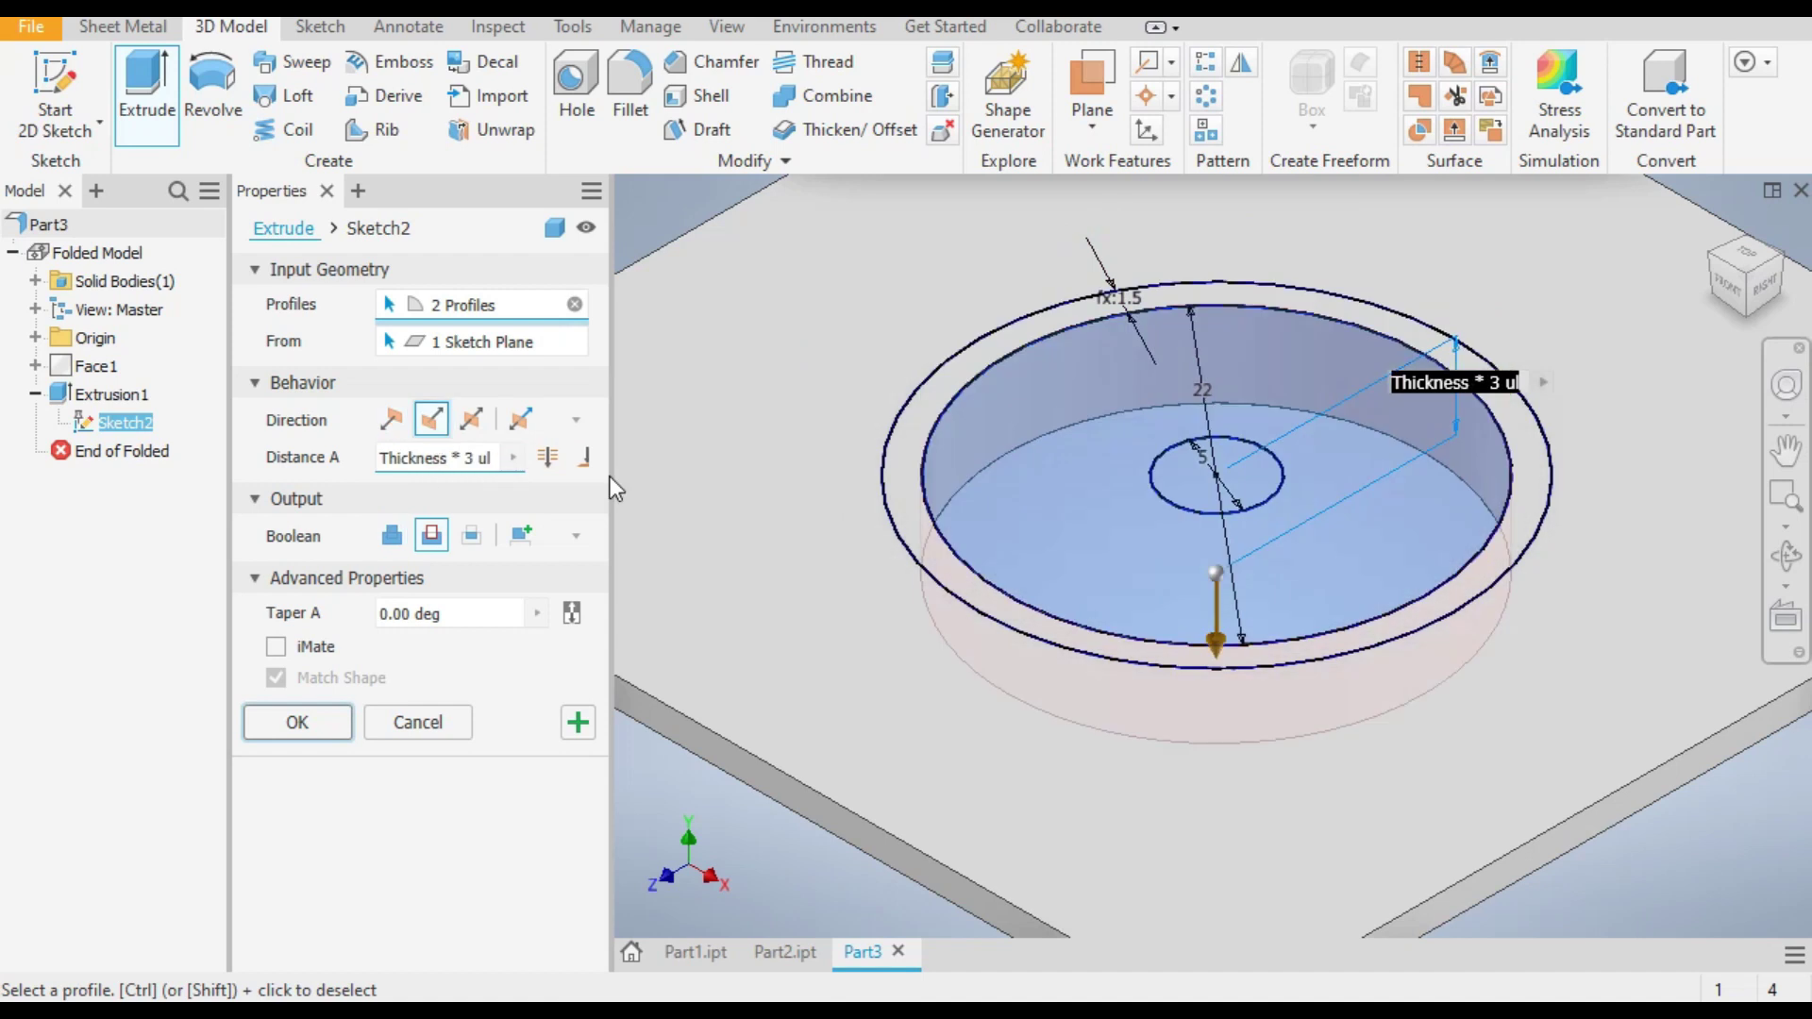
Step: Set the taper of the downward cut to -16 degrees, matching the slope of the dimple's outer wall
{"action": "left_click", "coordinate": [1733, 303]}
{"action": "scroll", "coordinate": [1166, 519], "scroll_direction": "up", "scroll_amount": 3}
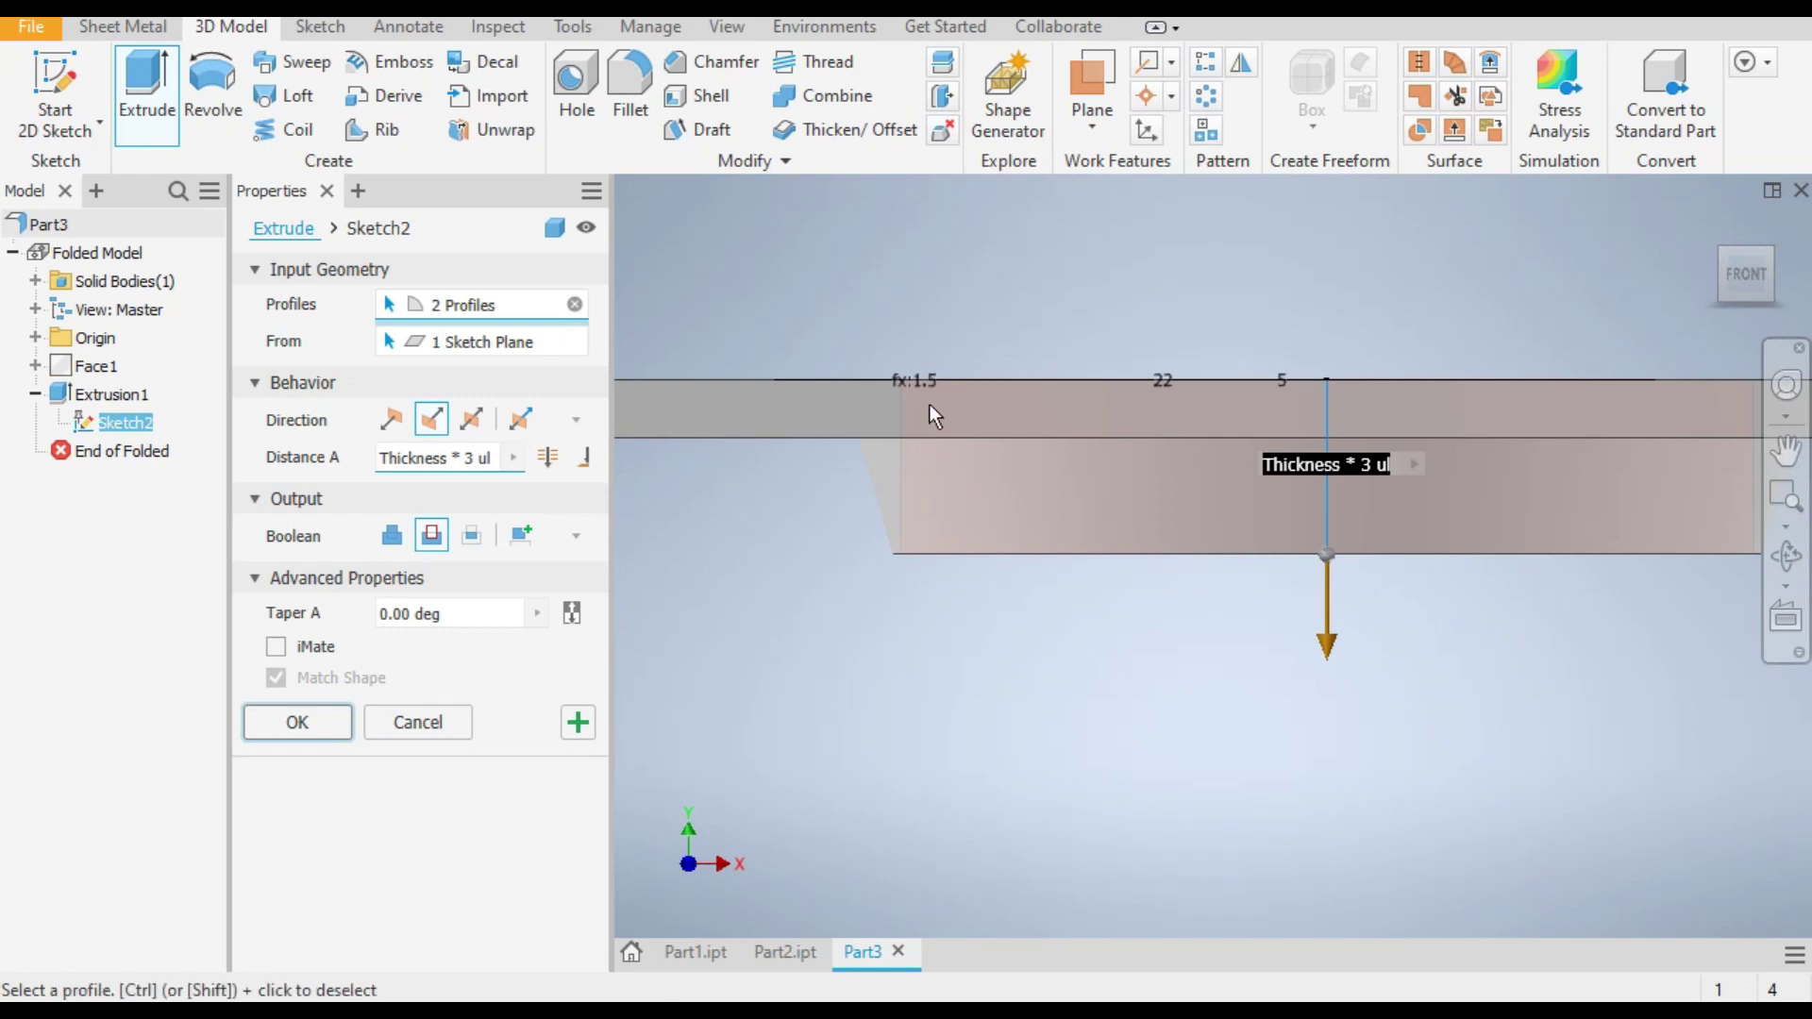
{"action": "scroll", "coordinate": [846, 336], "scroll_direction": "up", "scroll_amount": 3}
{"action": "scroll", "coordinate": [886, 457], "scroll_direction": "down", "scroll_amount": 2}
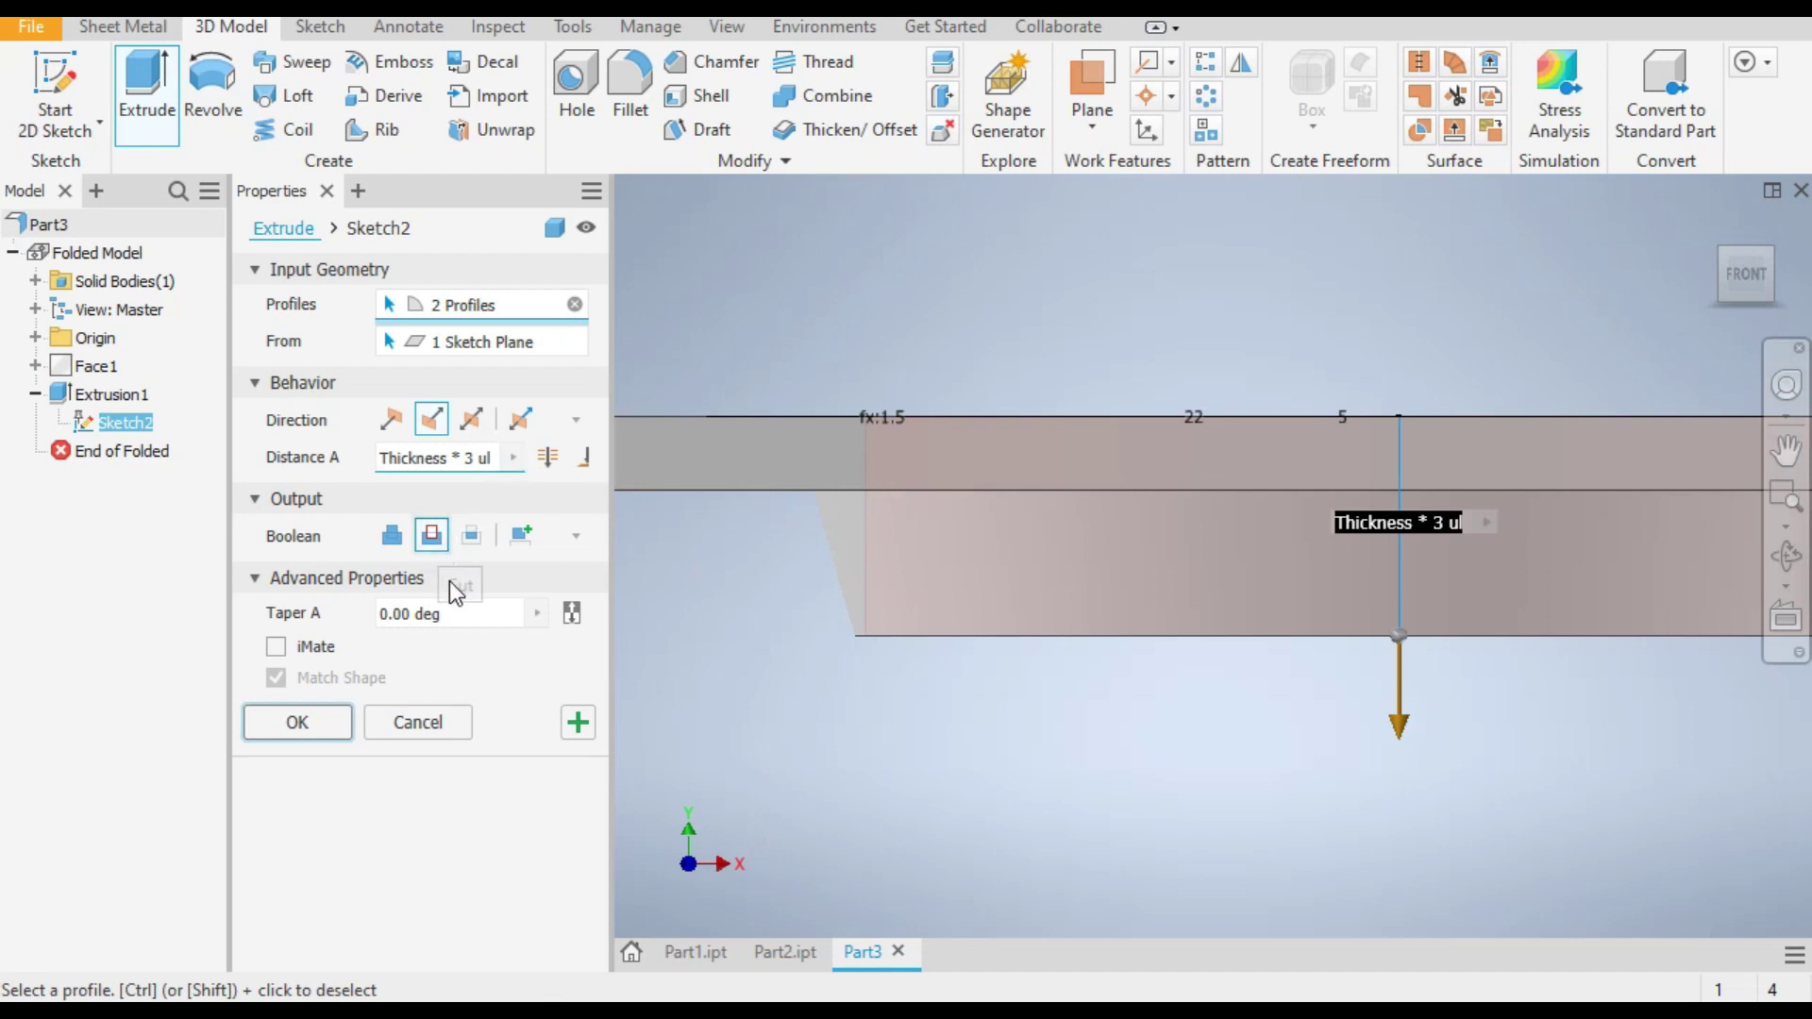
{"action": "left_click", "coordinate": [453, 614]}
{"action": "type", "text": "-16"}
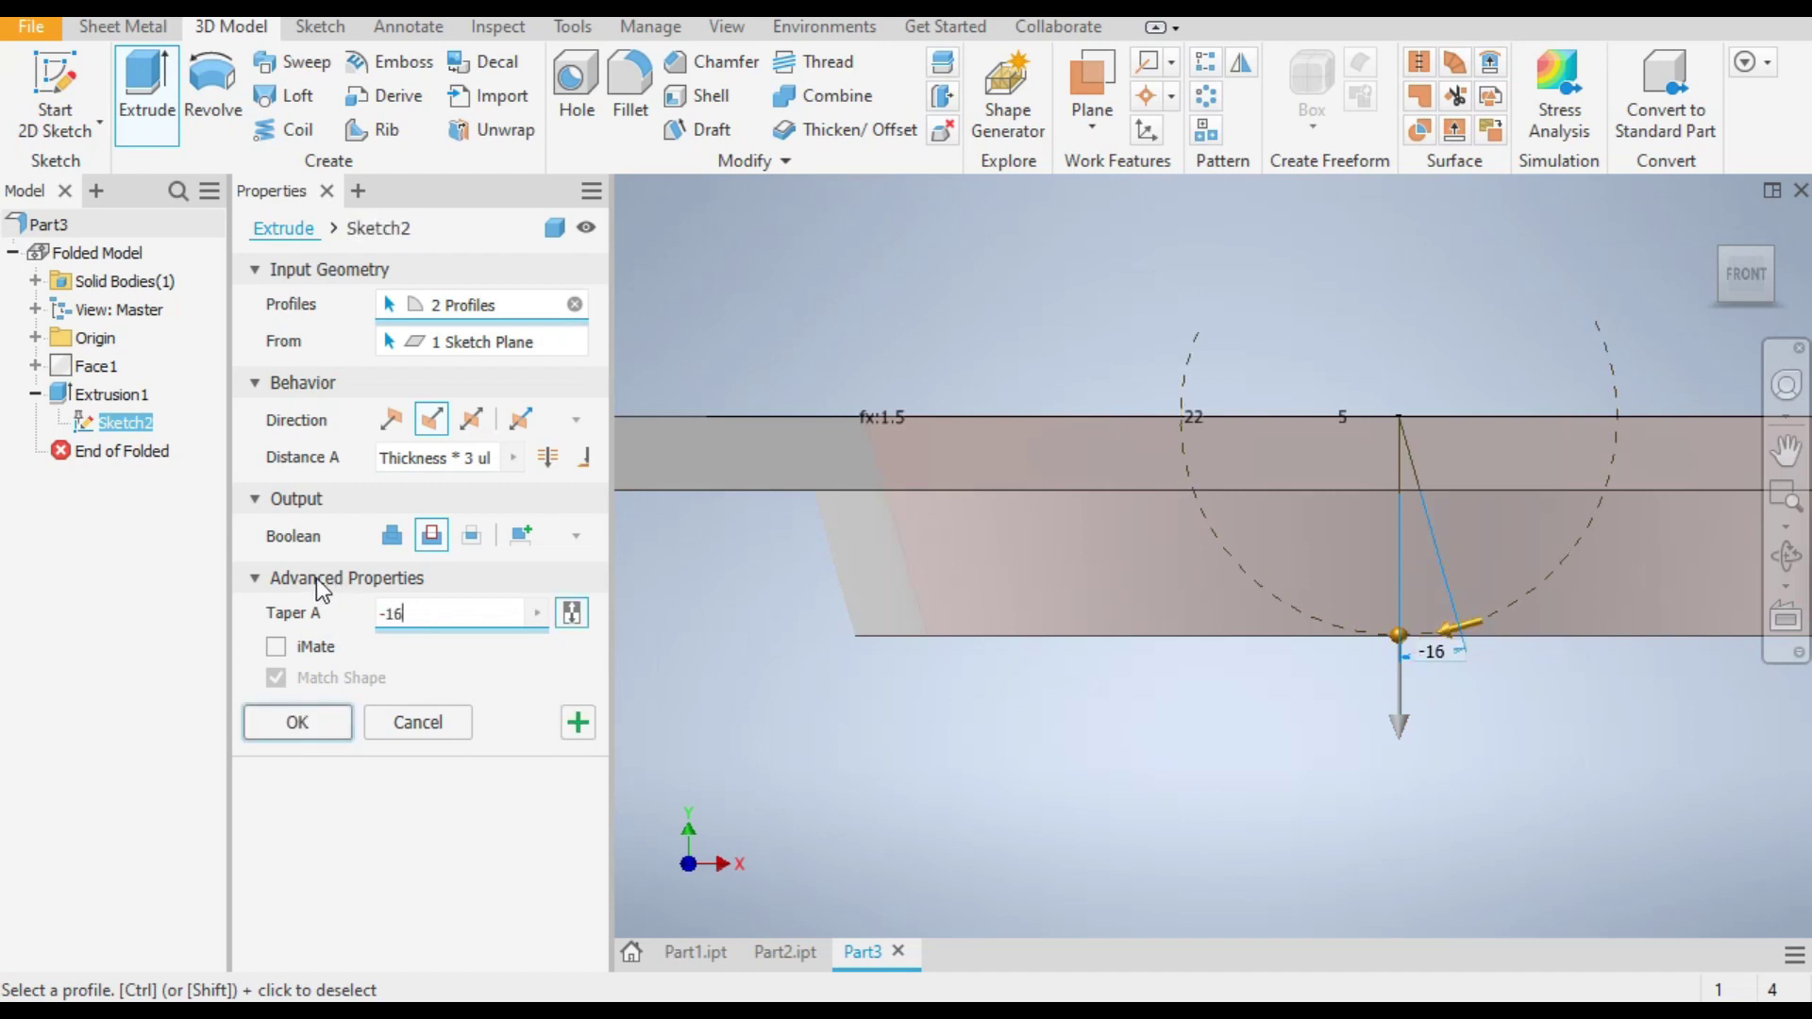
Step: Set the cut distance to Thickness * 2 and complete the extrusion to hollow out the dimple
{"action": "left_click", "coordinate": [477, 461]}
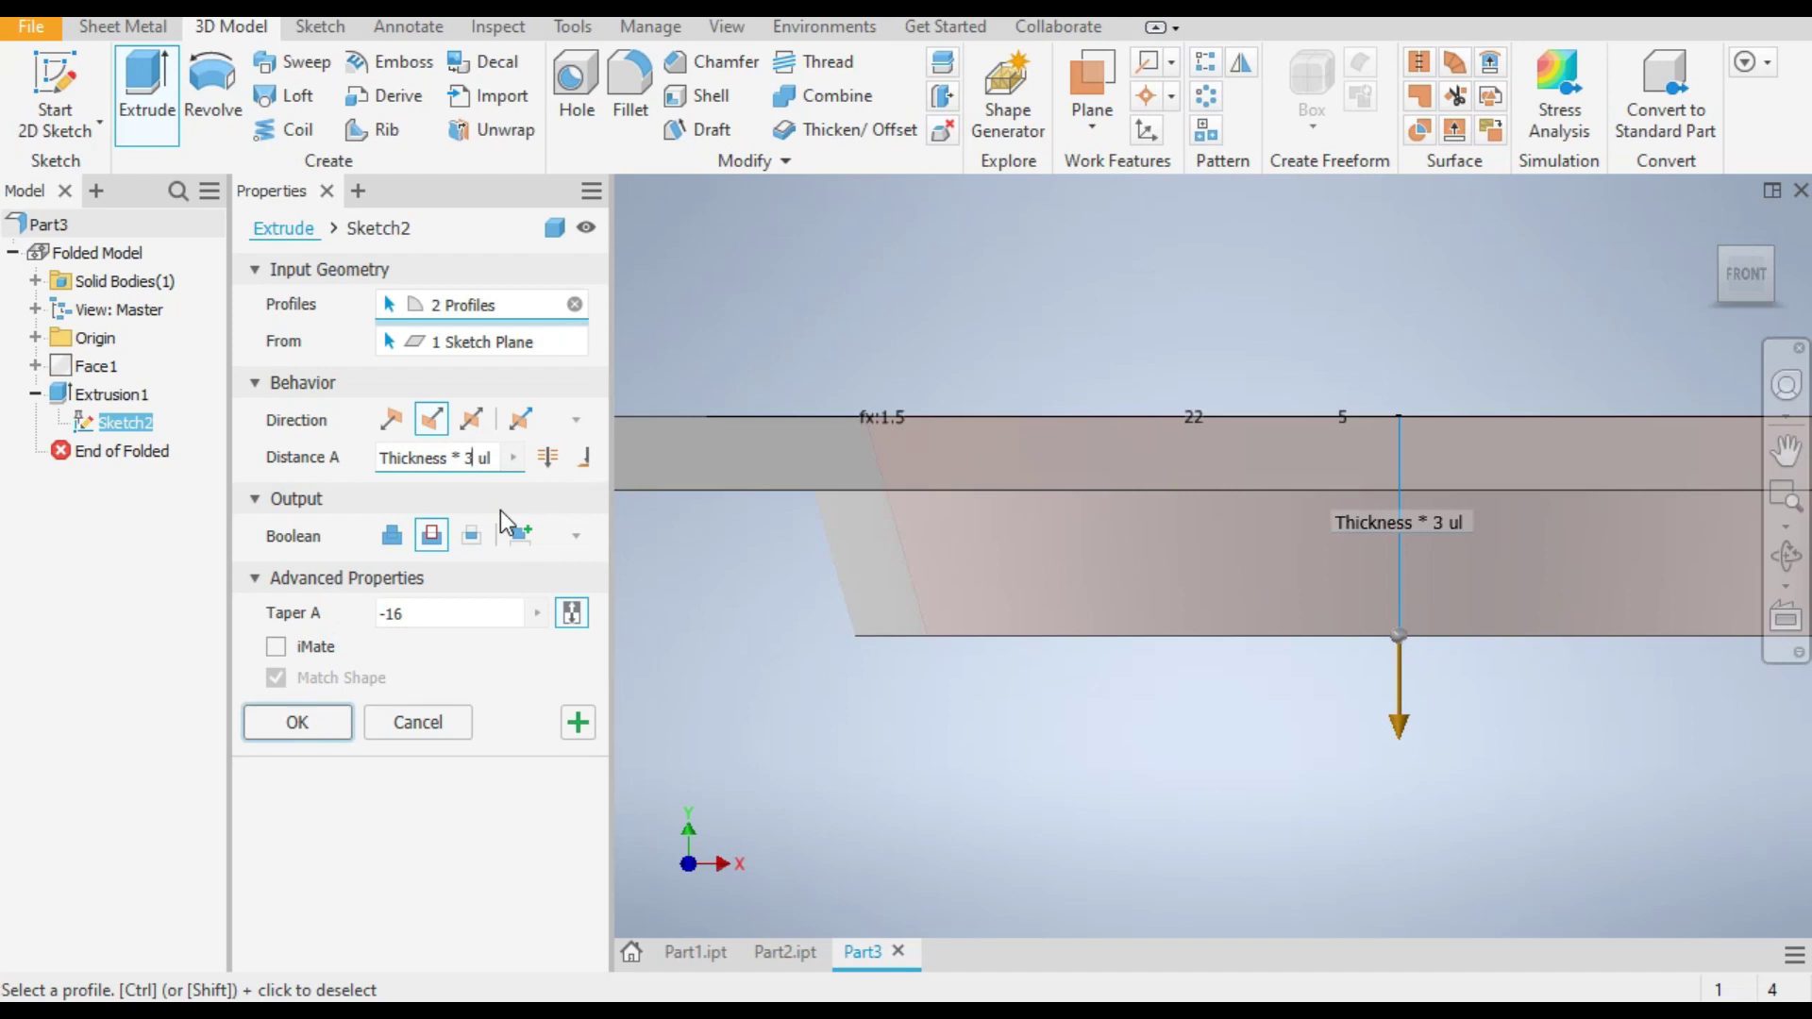
{"action": "key", "text": "BackSpace"}
{"action": "type", "text": "2"}
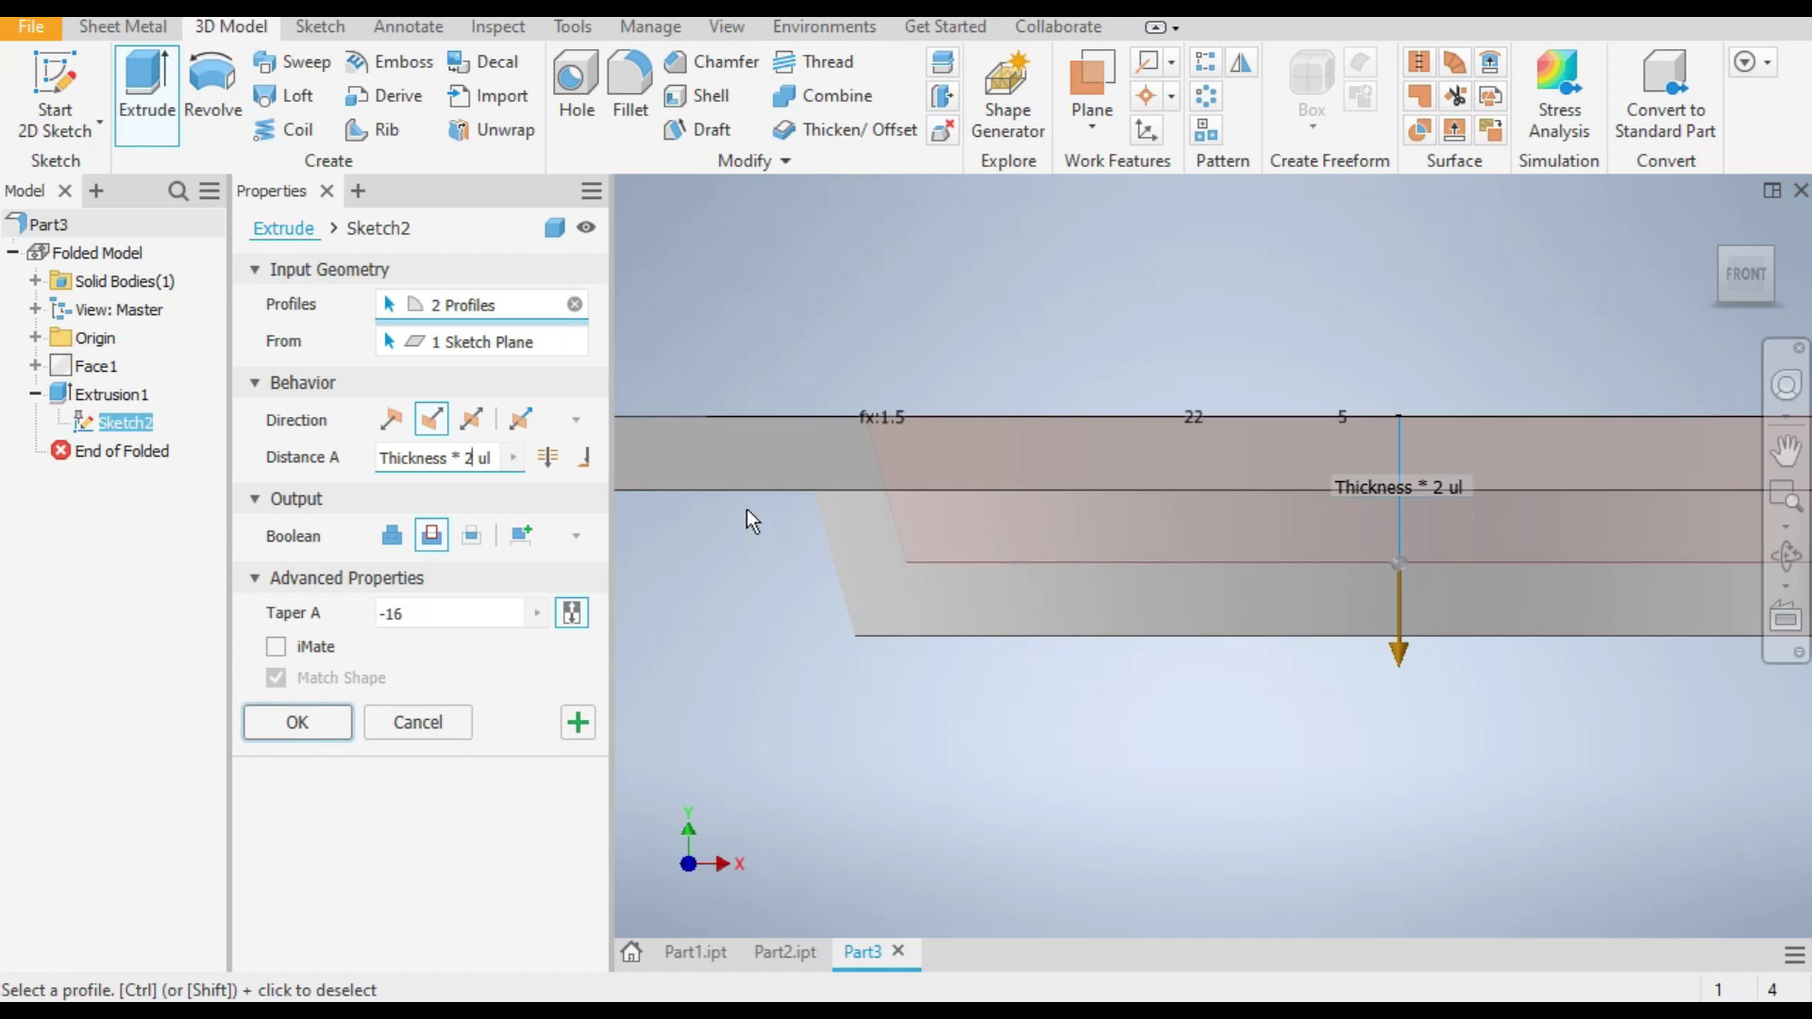
{"action": "scroll", "coordinate": [745, 514], "scroll_direction": "up", "scroll_amount": 2}
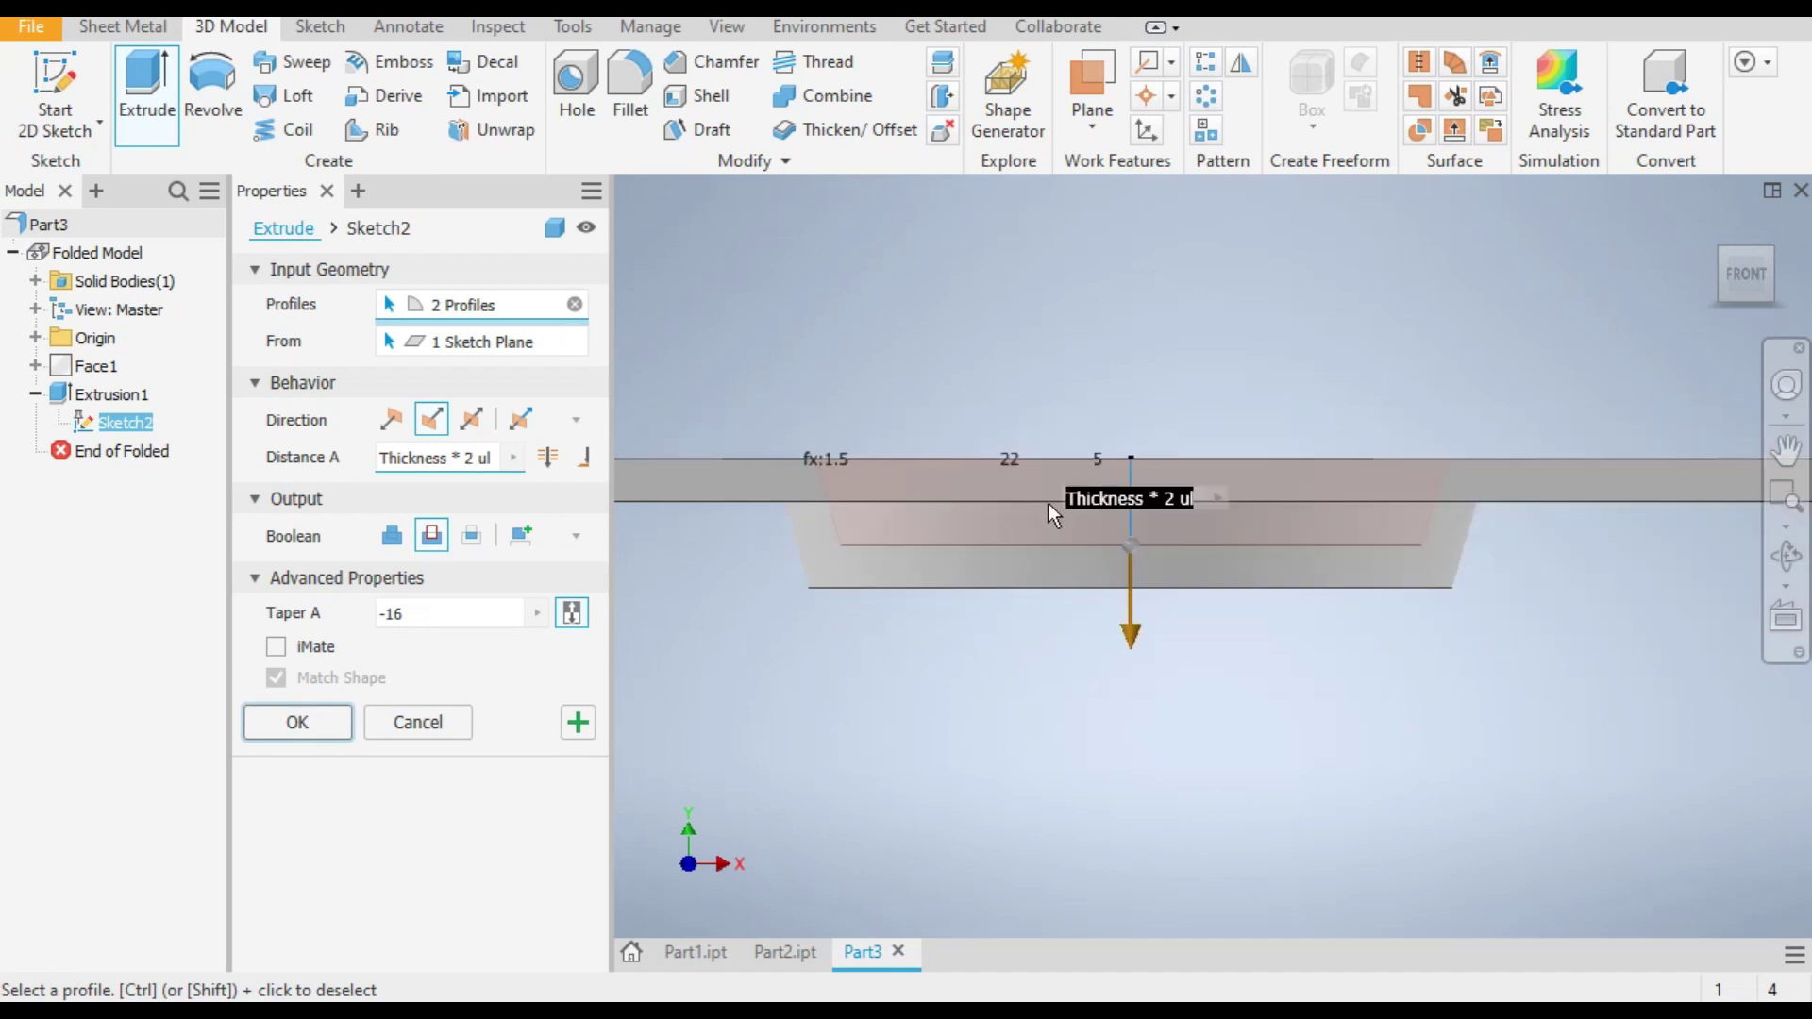
{"action": "left_click", "coordinate": [271, 727]}
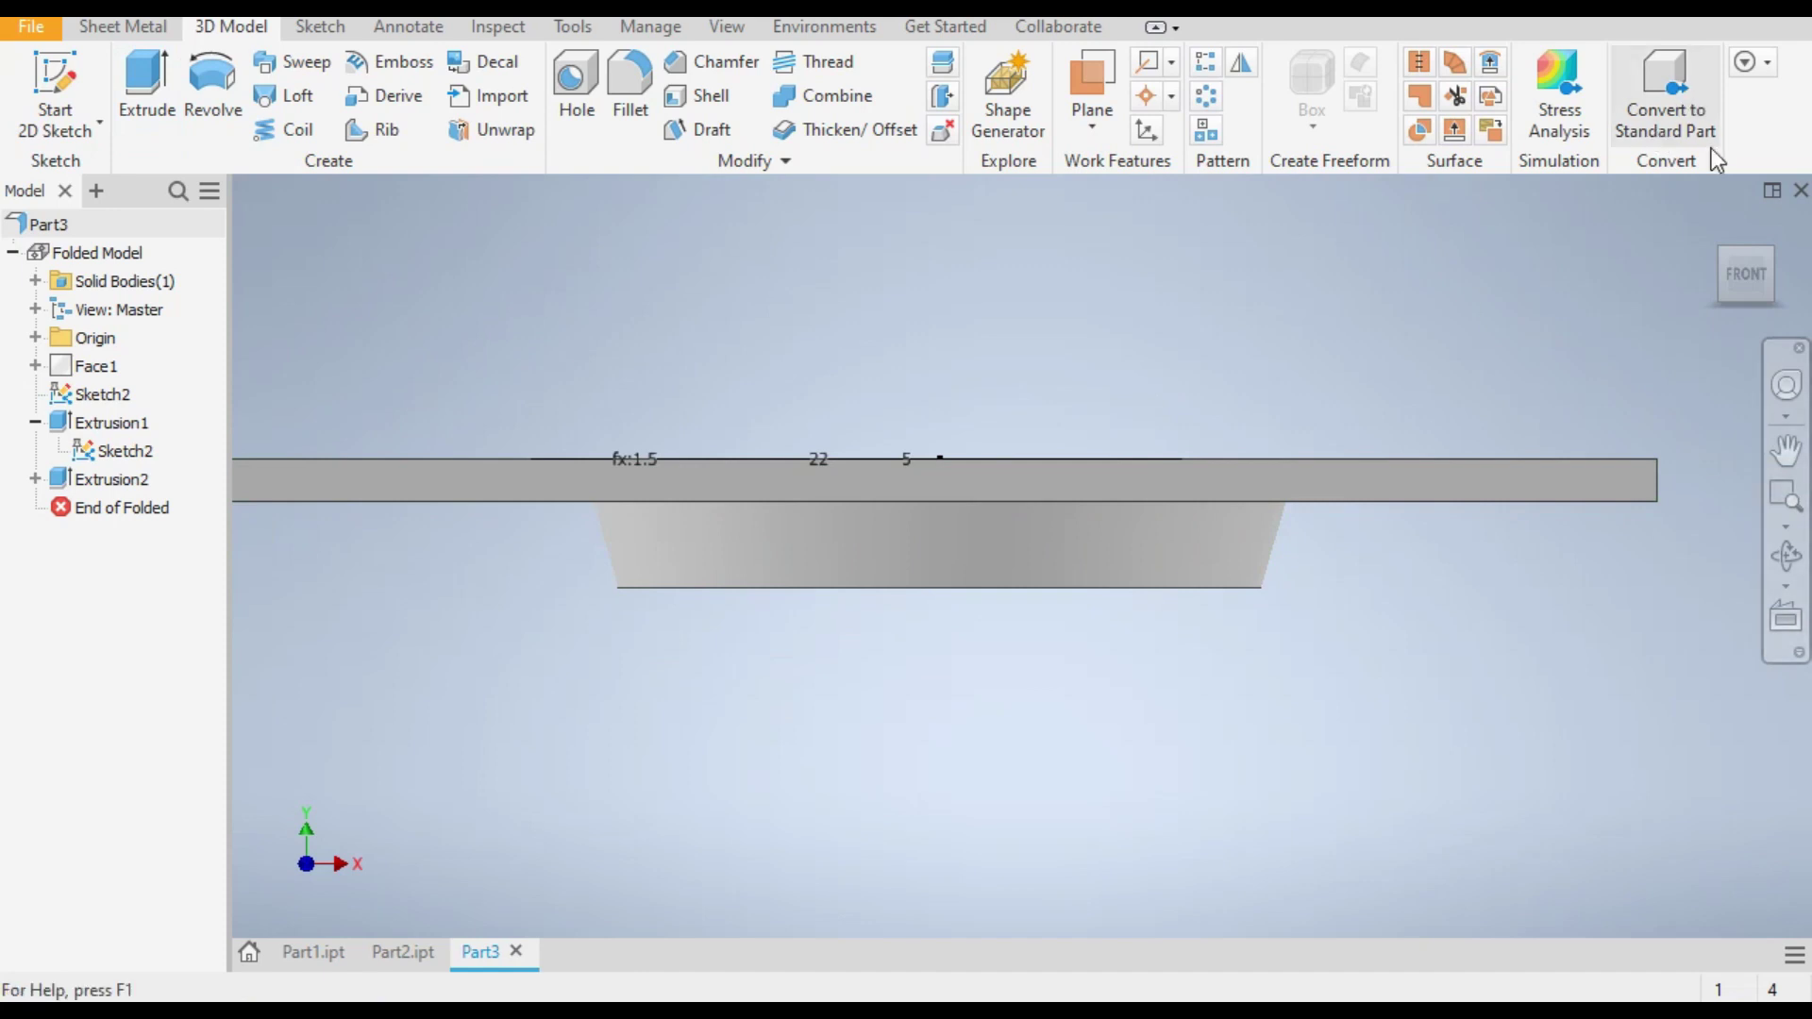
Step: Extrude the 5 mm centre circle downward as a Through All cut to make the hole in the dimple floor
{"action": "left_click", "coordinate": [1712, 226]}
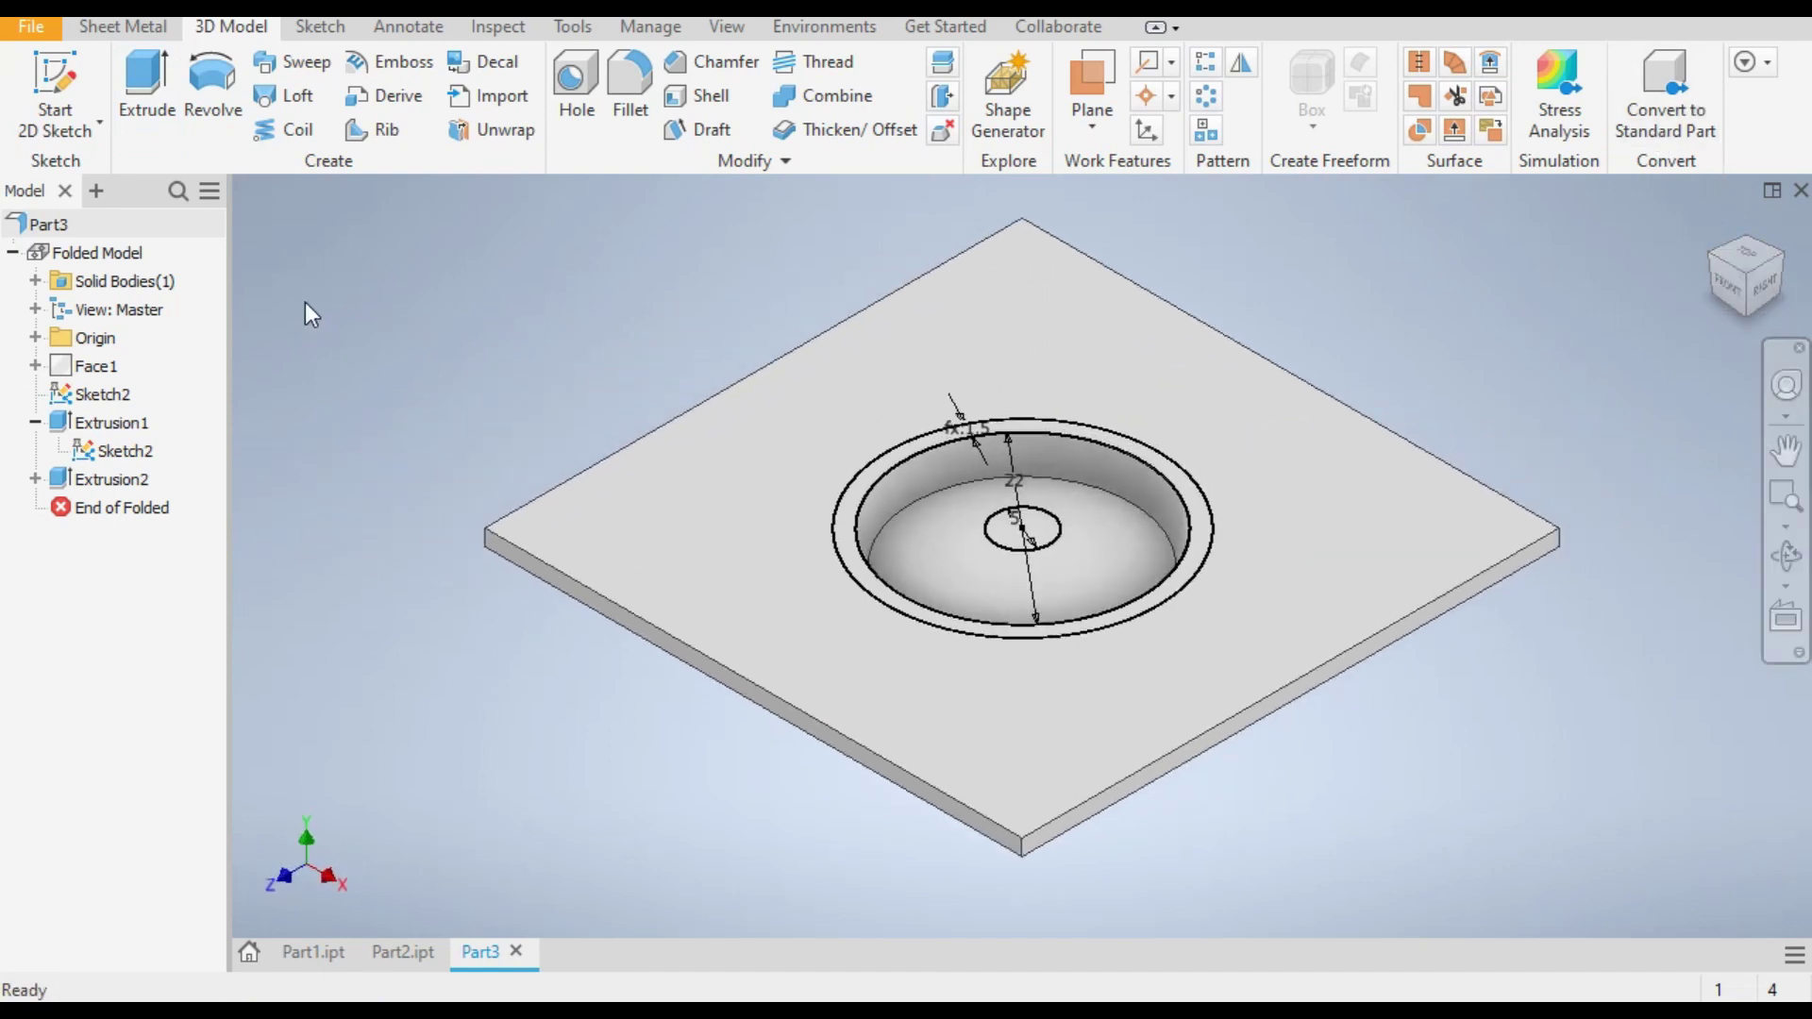
{"action": "left_click", "coordinate": [134, 105]}
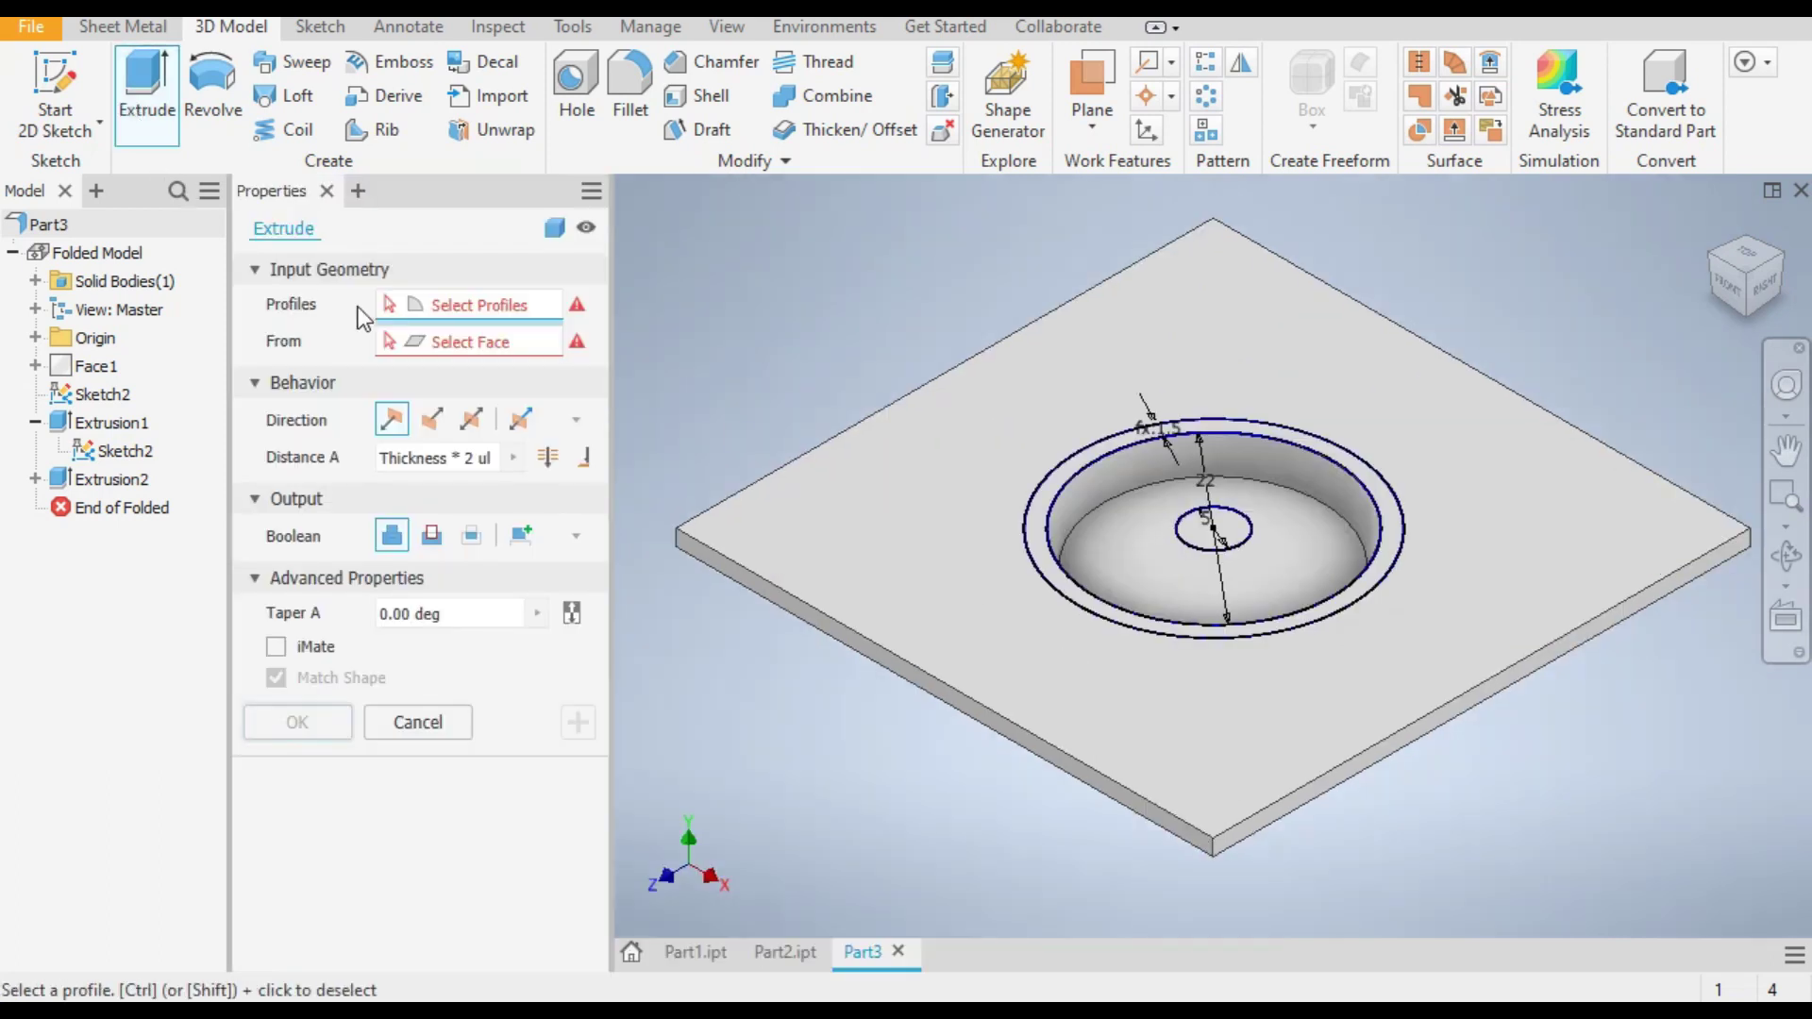
{"action": "left_click", "coordinate": [1227, 525]}
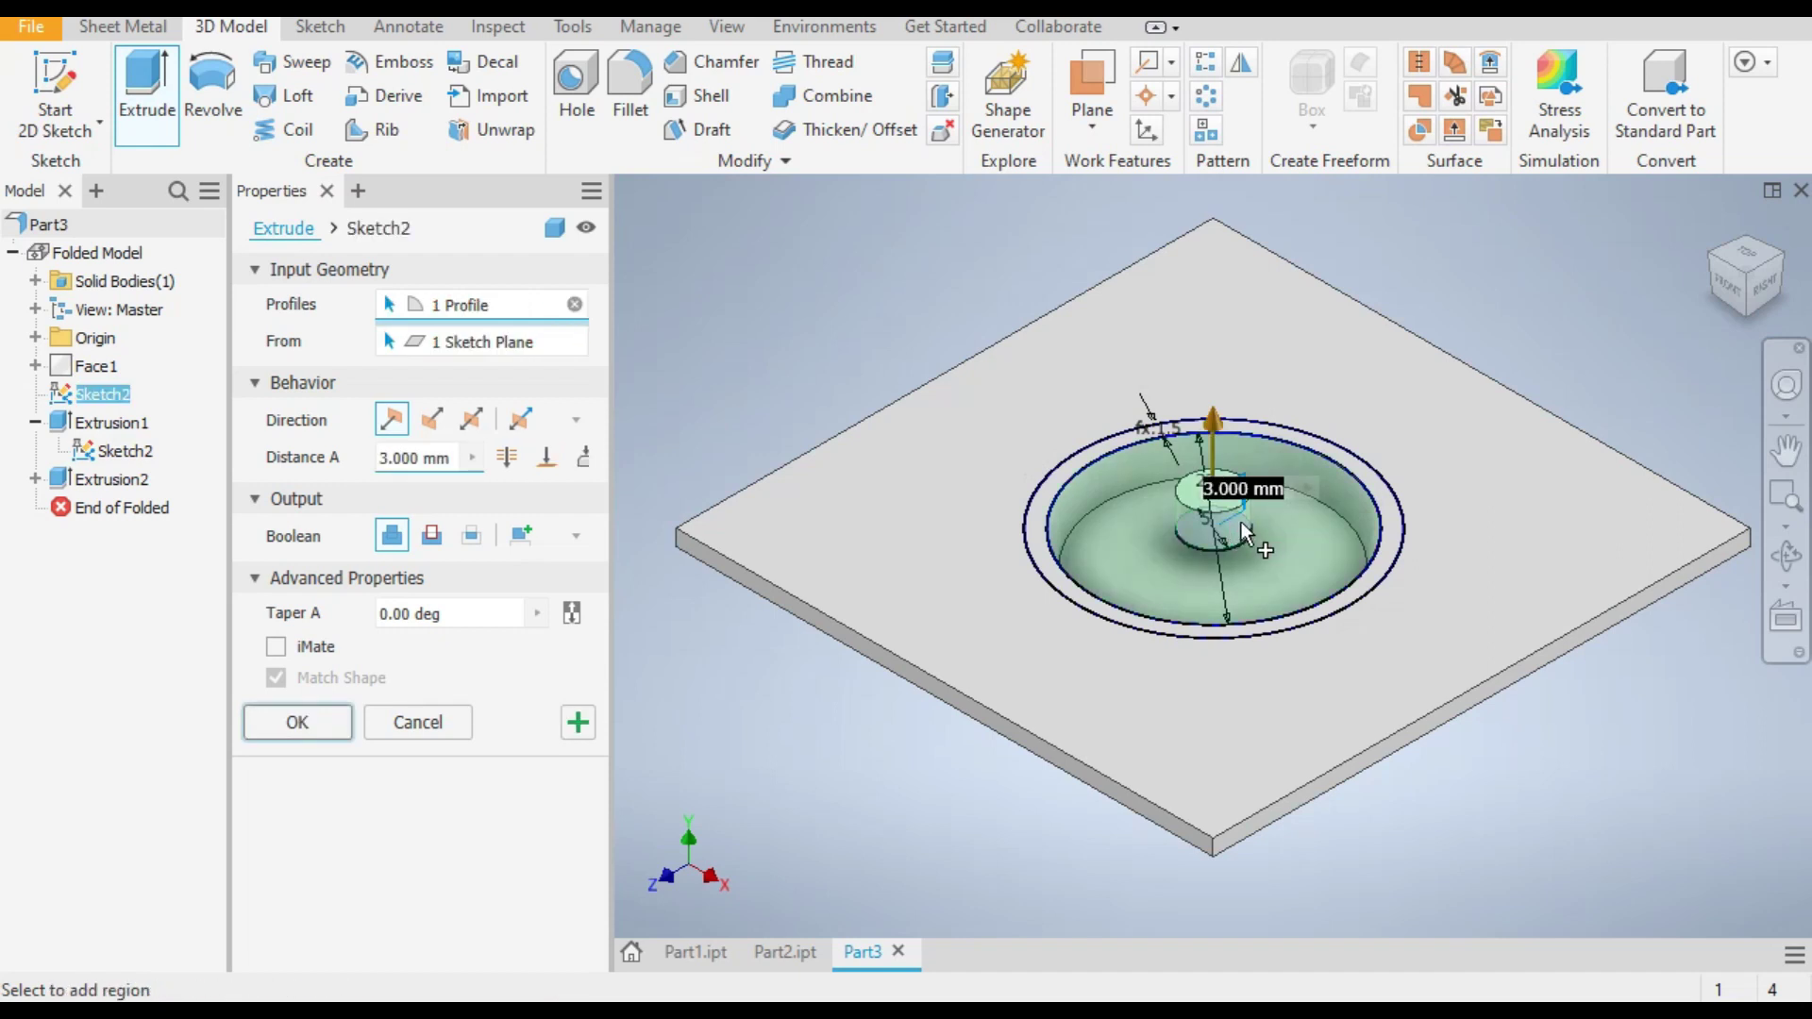
{"action": "left_click", "coordinate": [431, 419]}
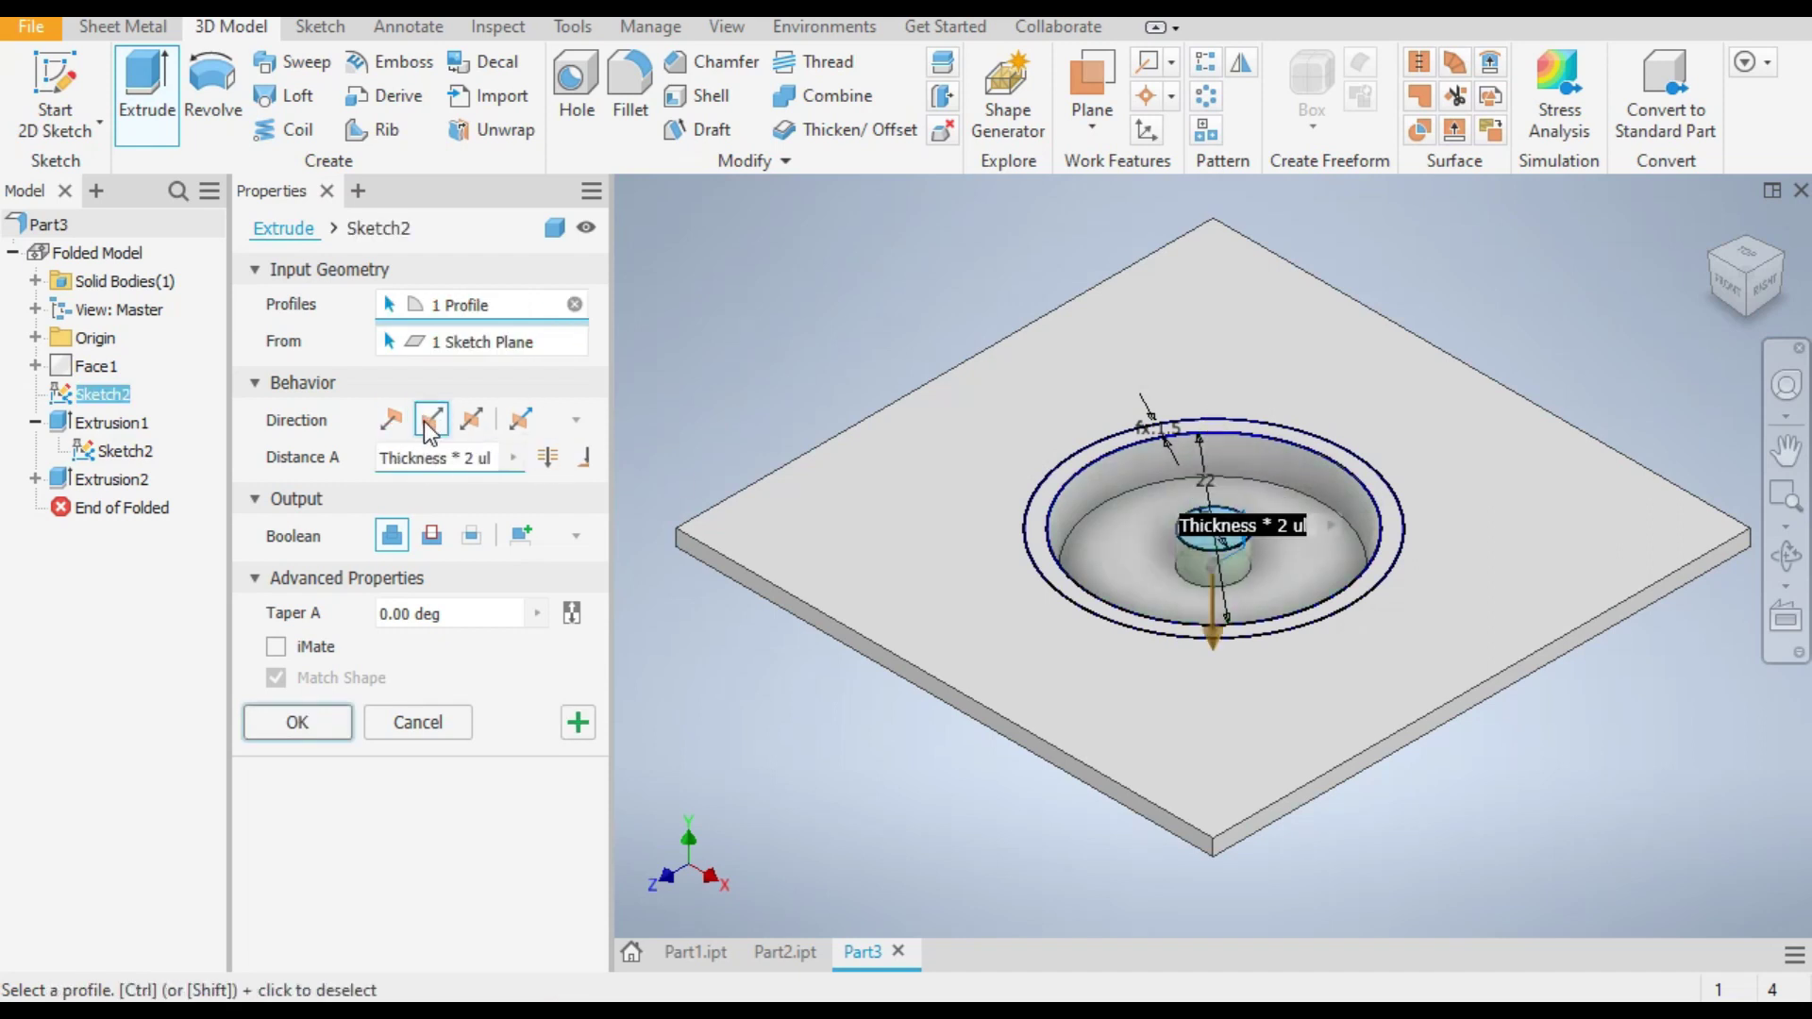
{"action": "left_click", "coordinate": [444, 530]}
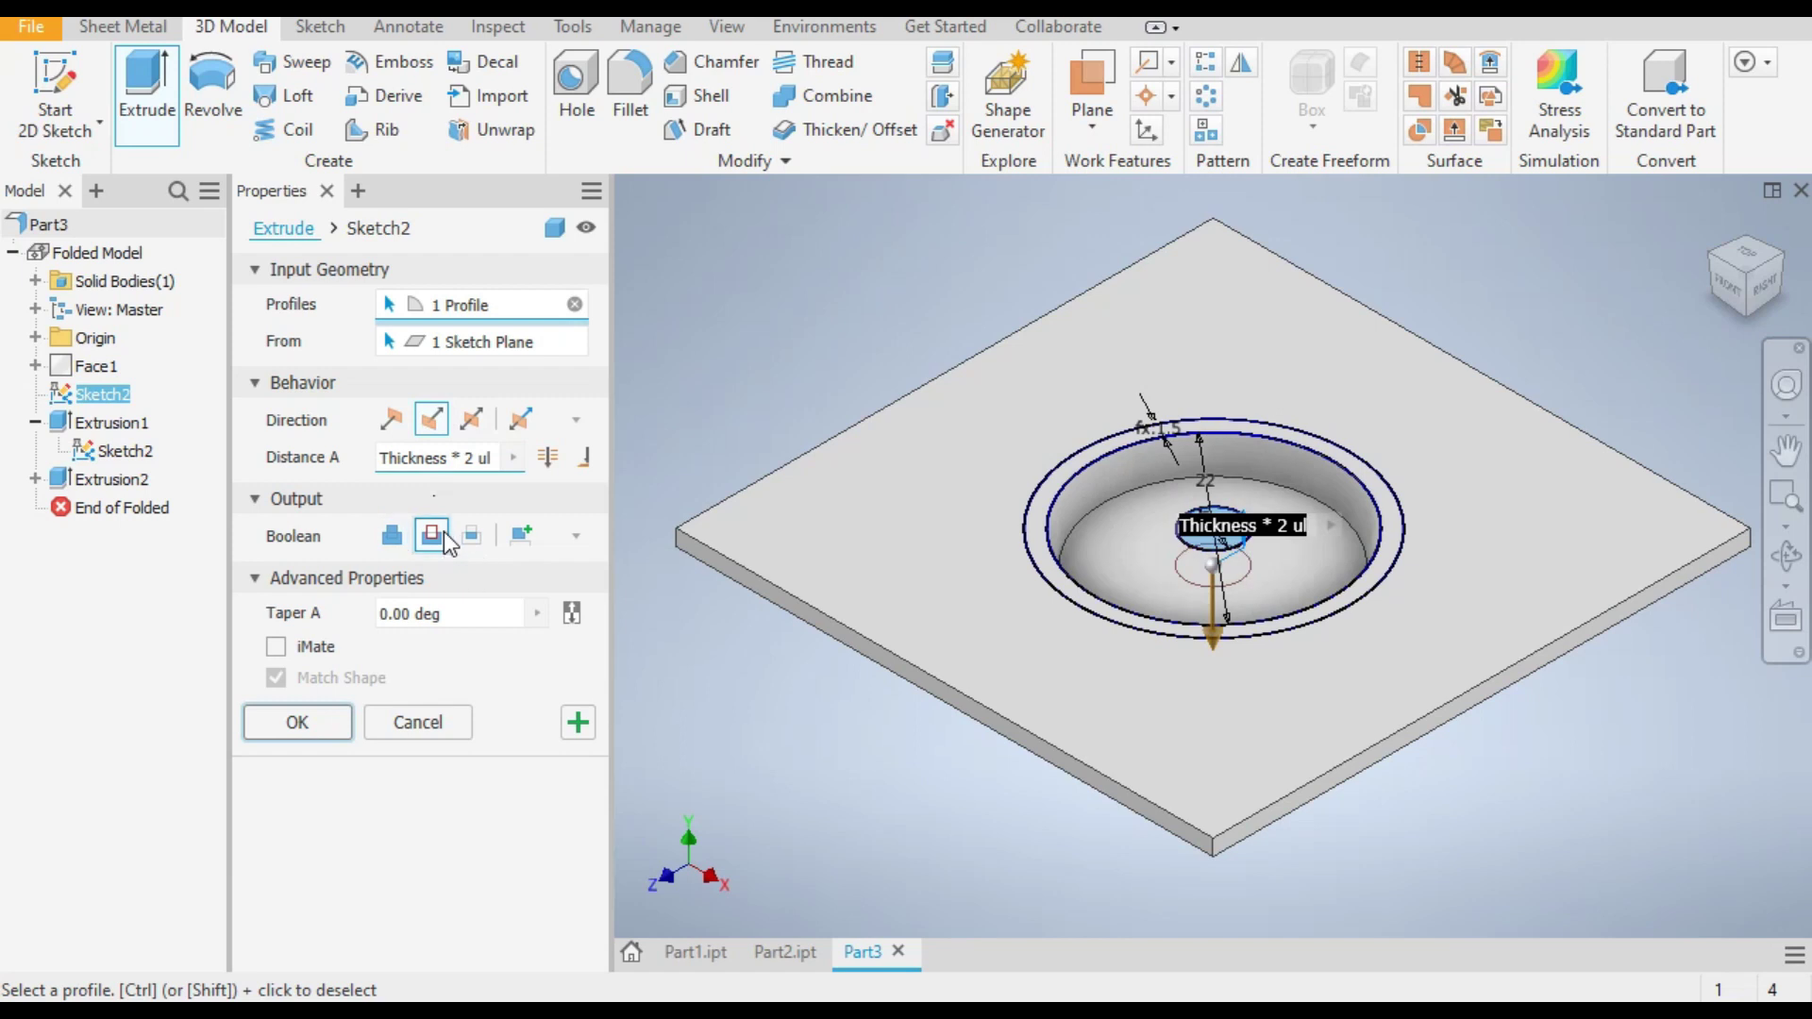
{"action": "left_click", "coordinate": [539, 457]}
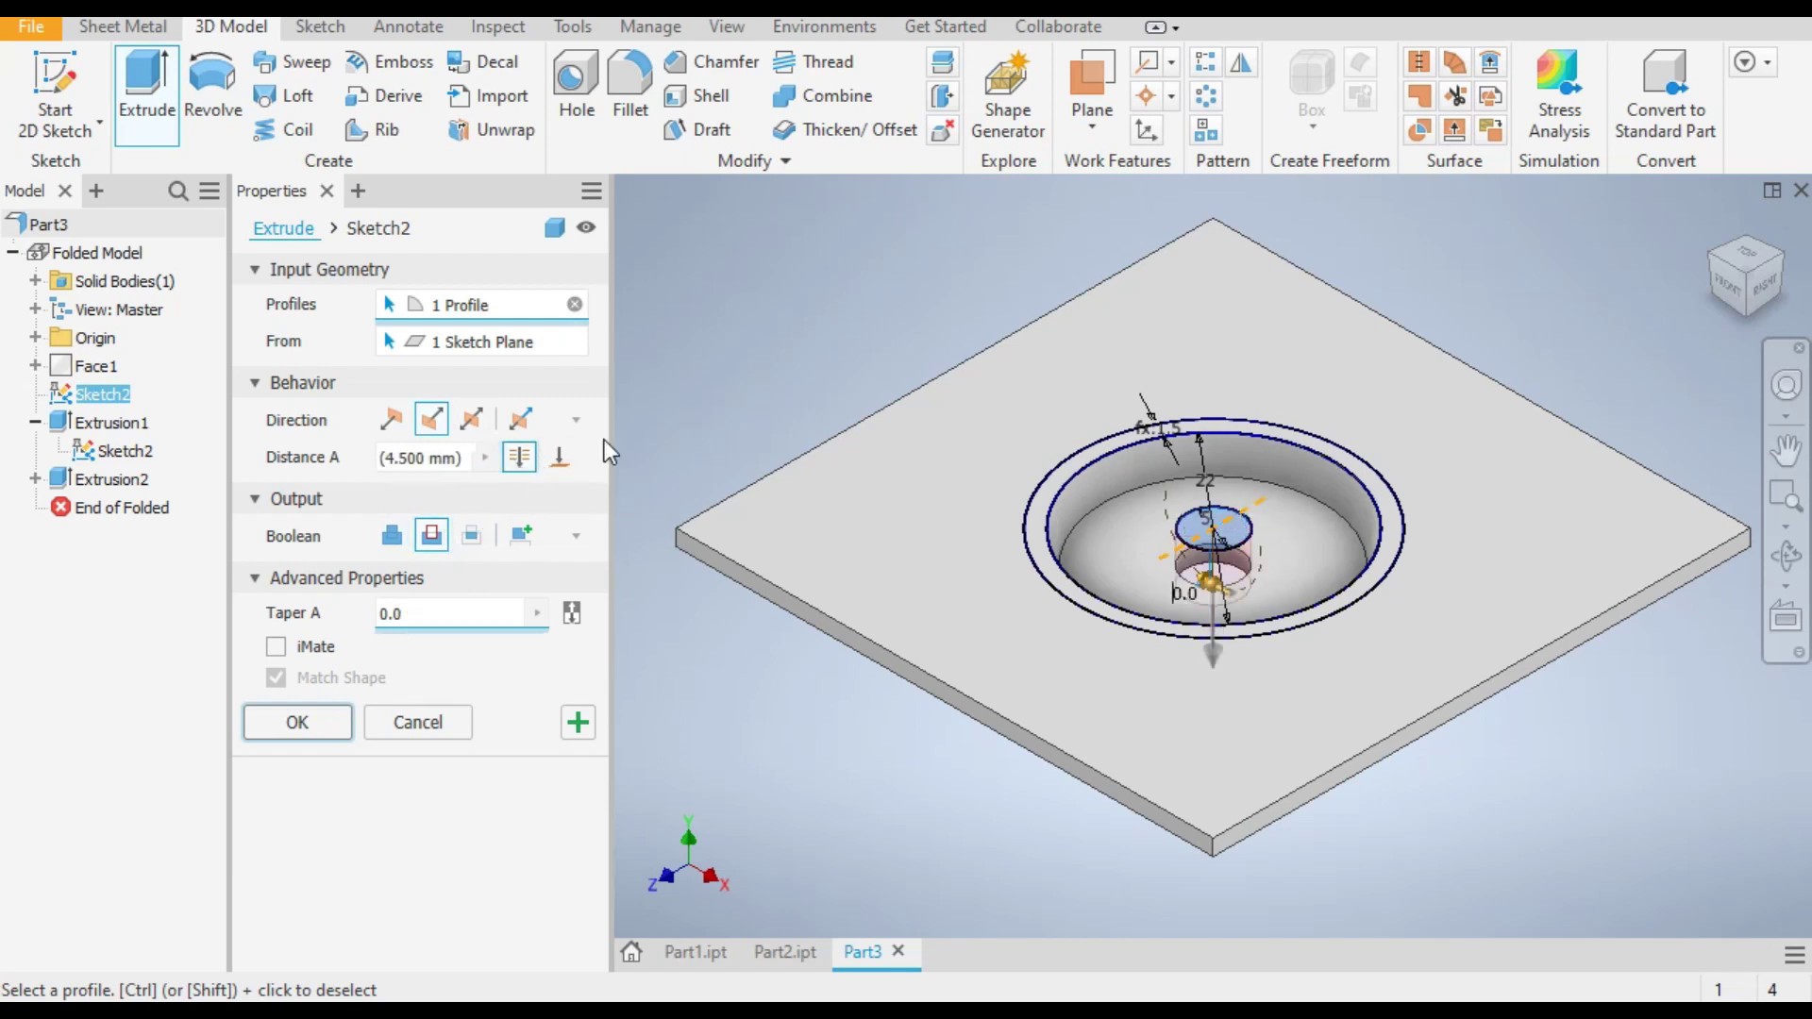
{"action": "left_click", "coordinate": [321, 723]}
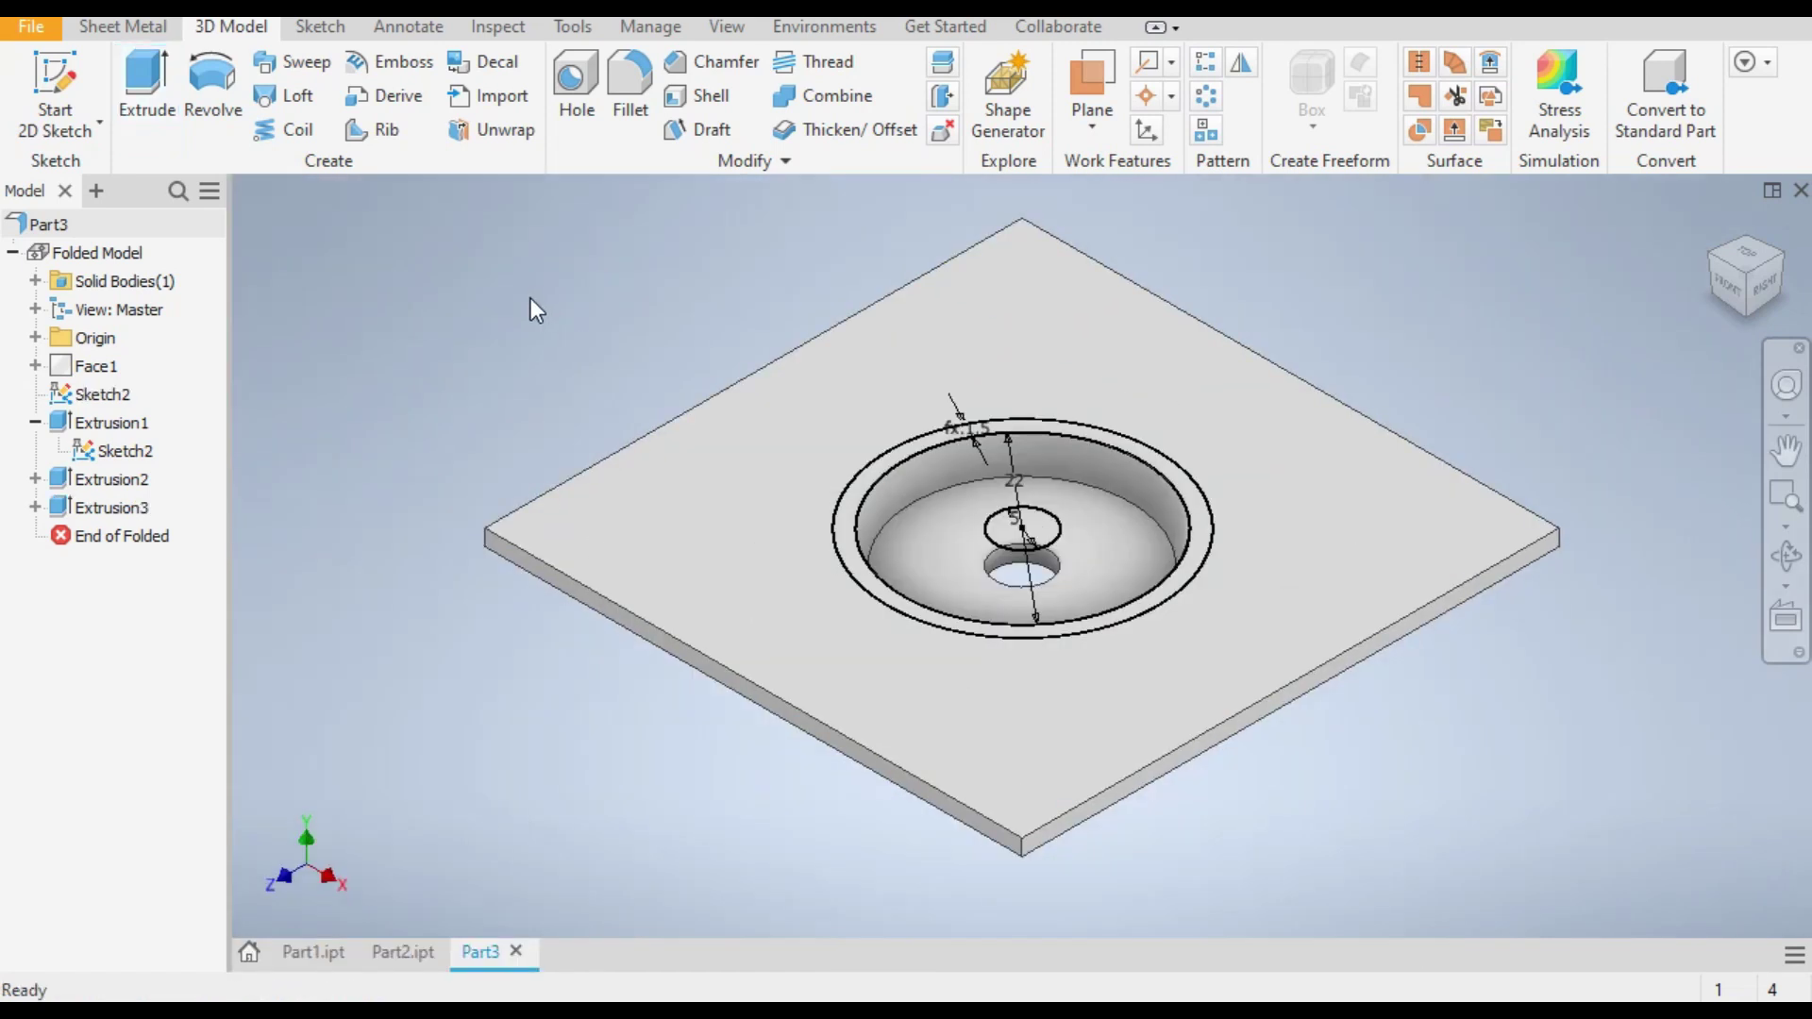
Step: Hide the shared dimple sketch, Sketch2, in the model view
{"action": "left_click", "coordinate": [125, 451]}
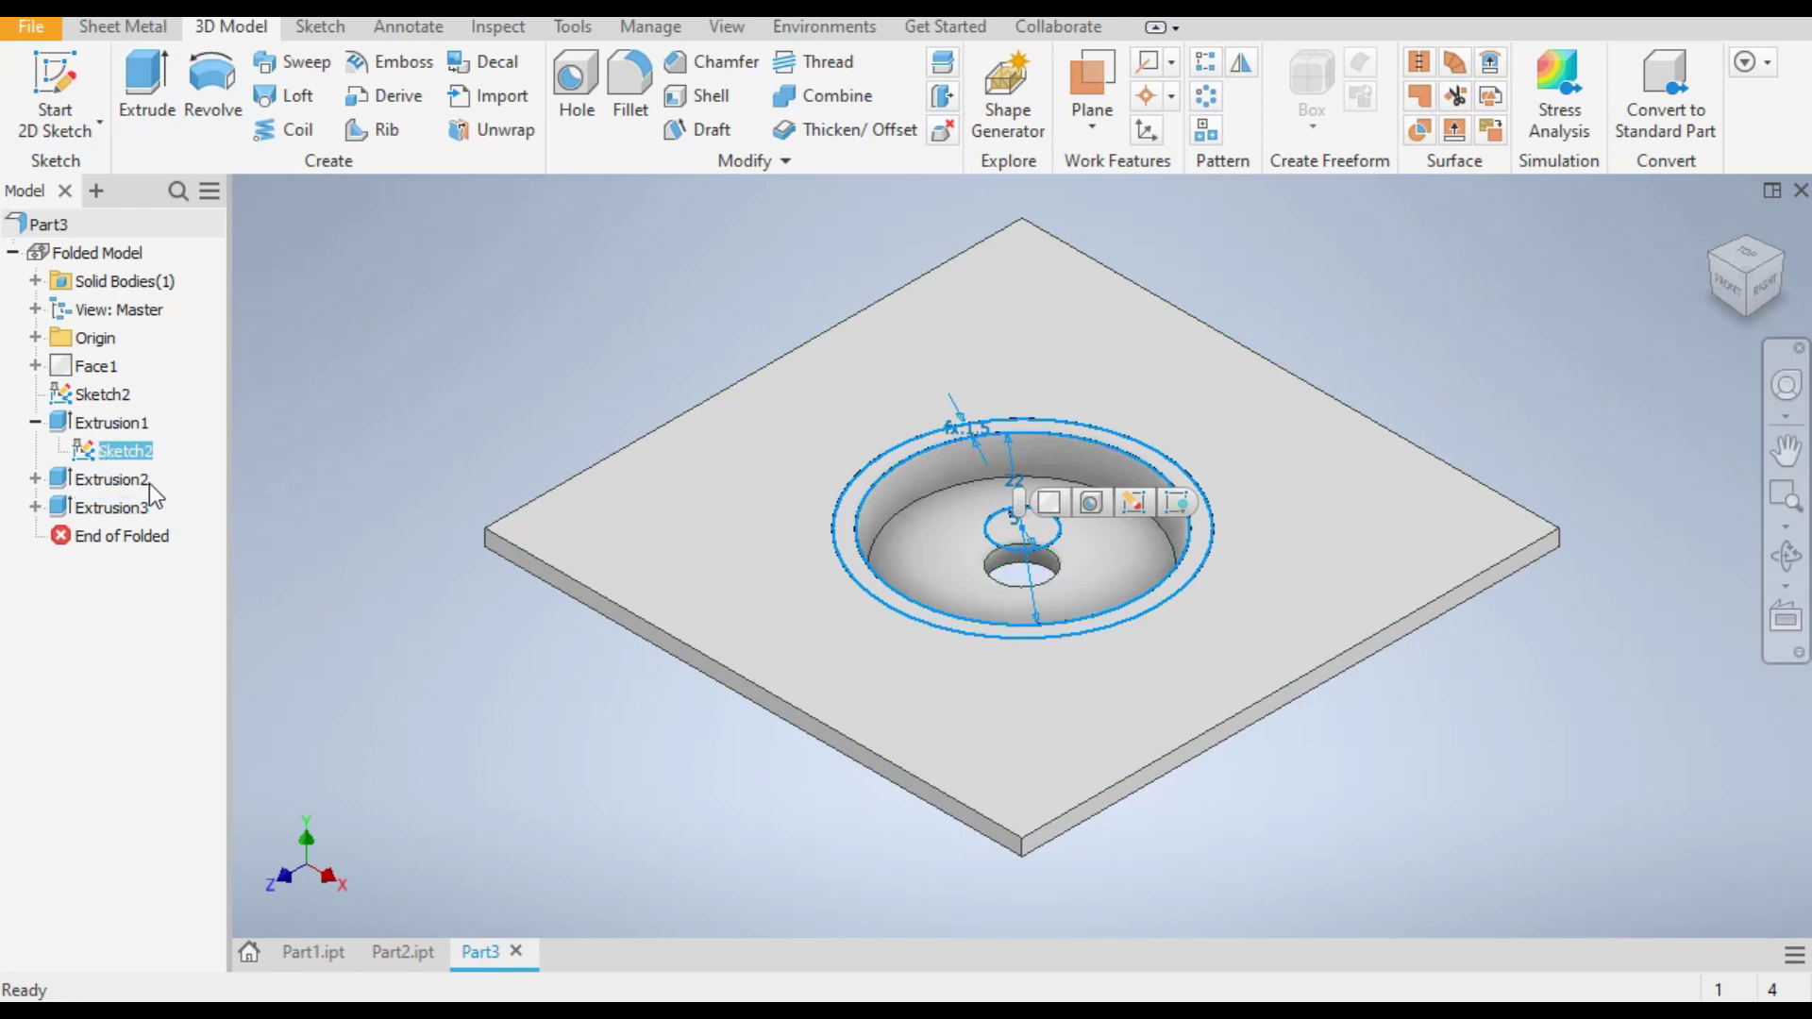
{"action": "right_click", "coordinate": [129, 463]}
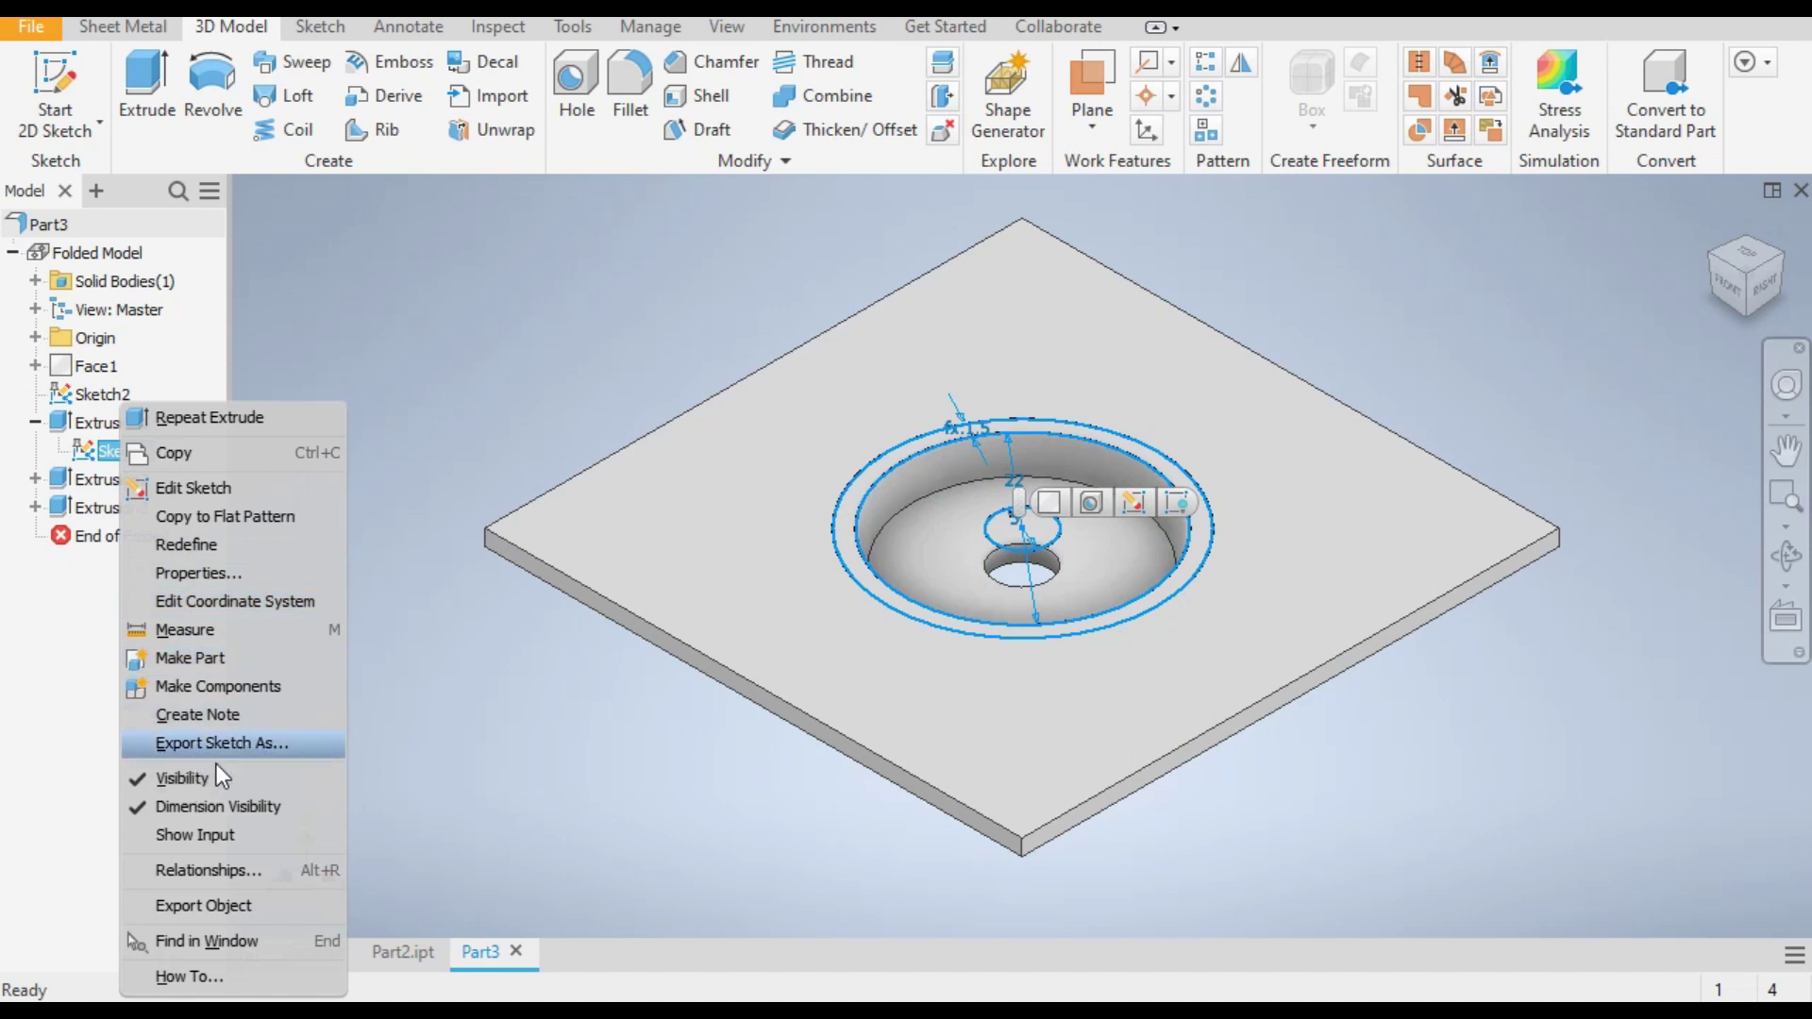
{"action": "left_click", "coordinate": [189, 779]}
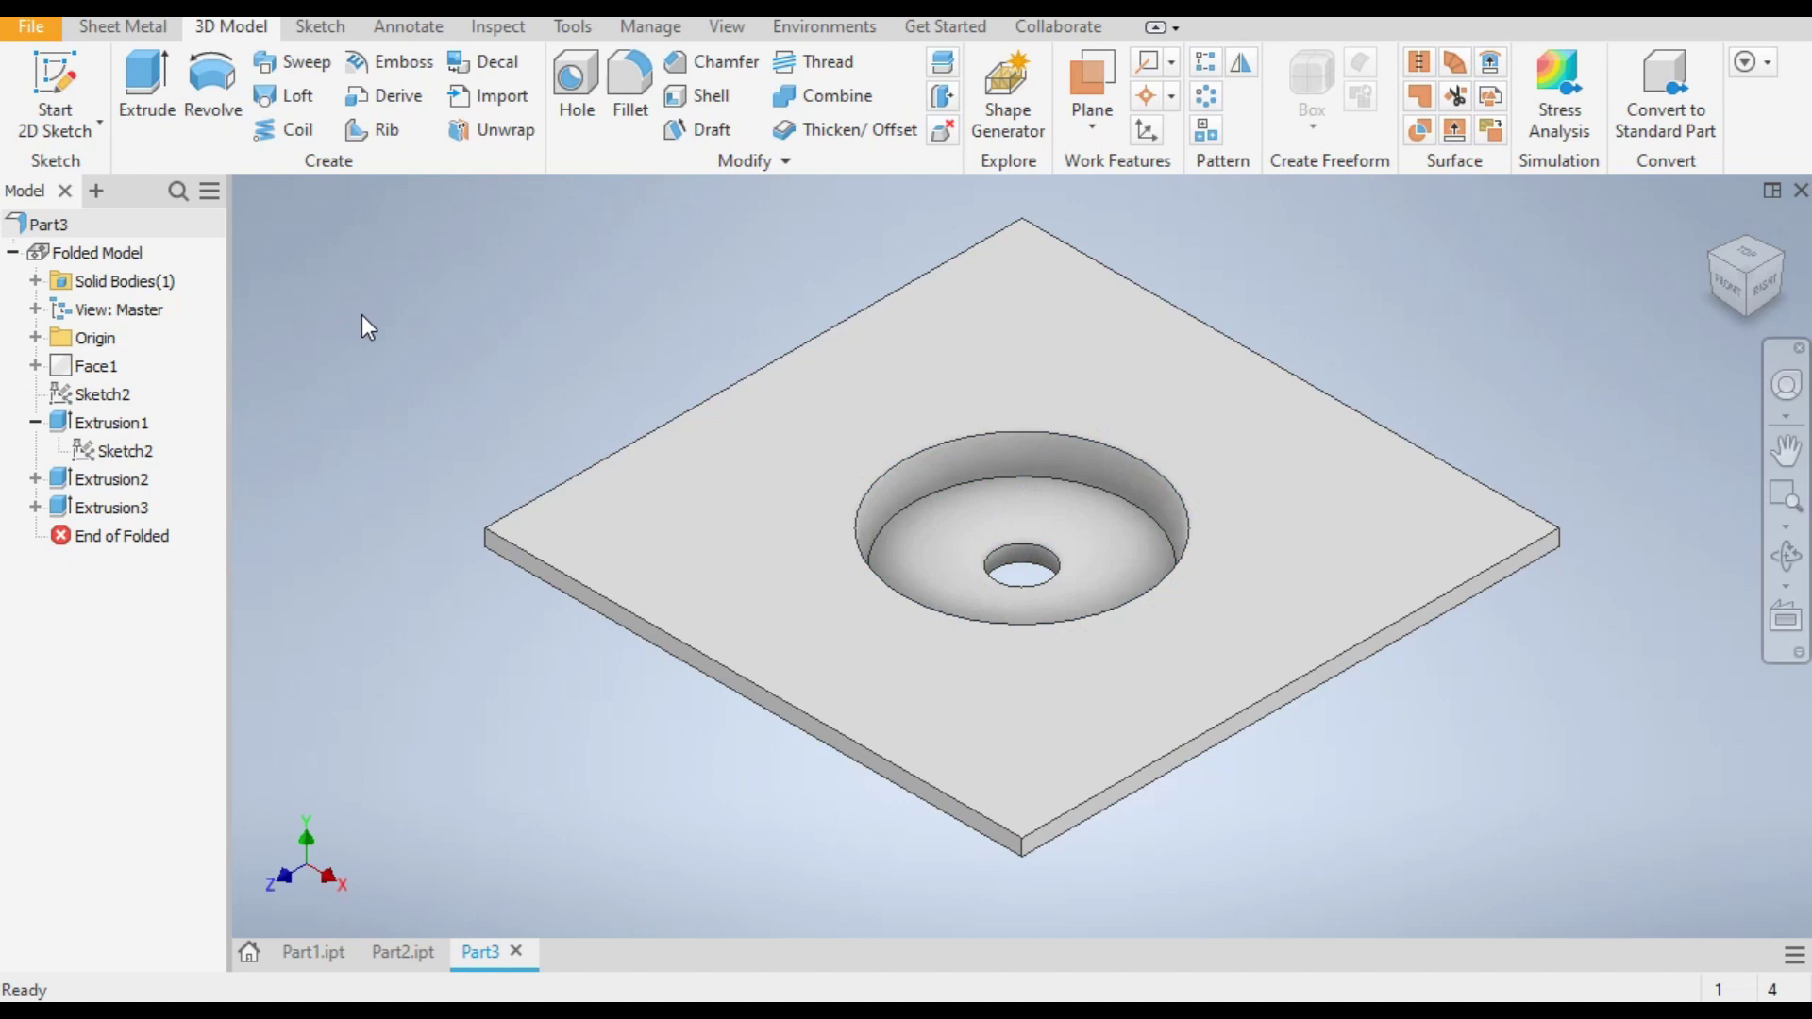
Step: Start a constant edge Fillet with radius Thickness on the two inner circular edges at the dimple's rim and floor
{"action": "left_click", "coordinate": [647, 107]}
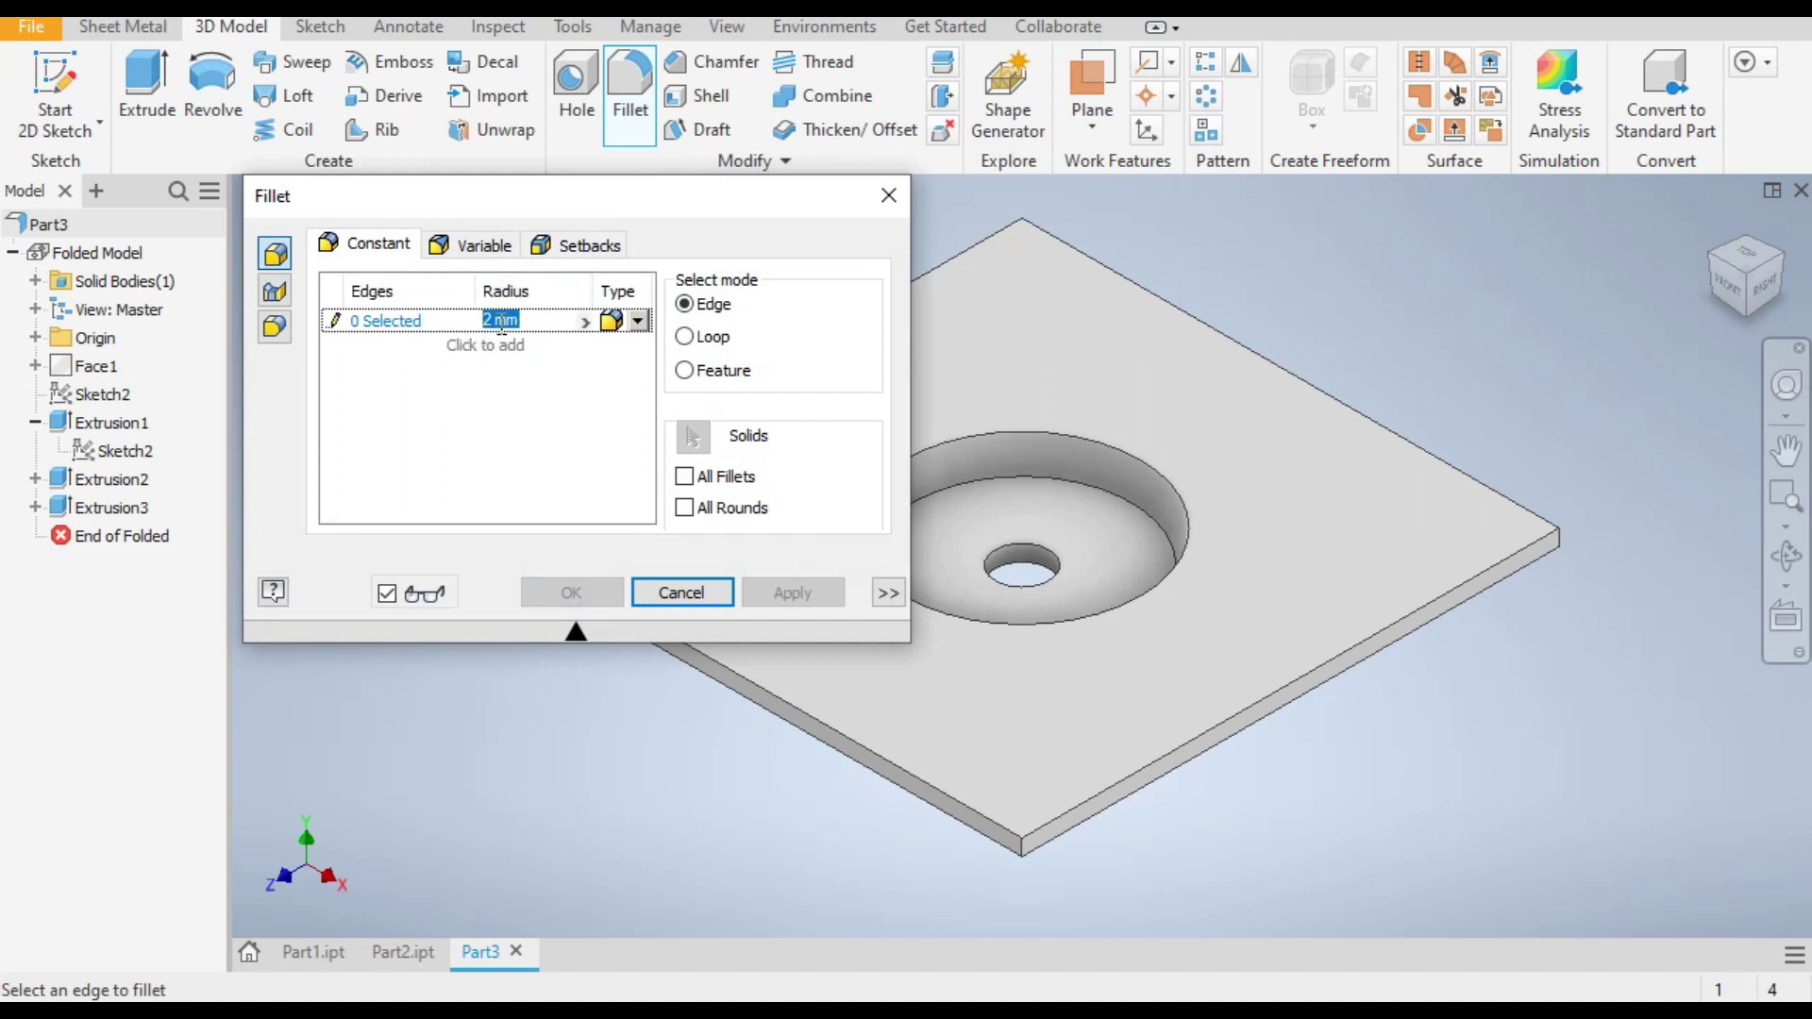
{"action": "left_click", "coordinate": [584, 322]}
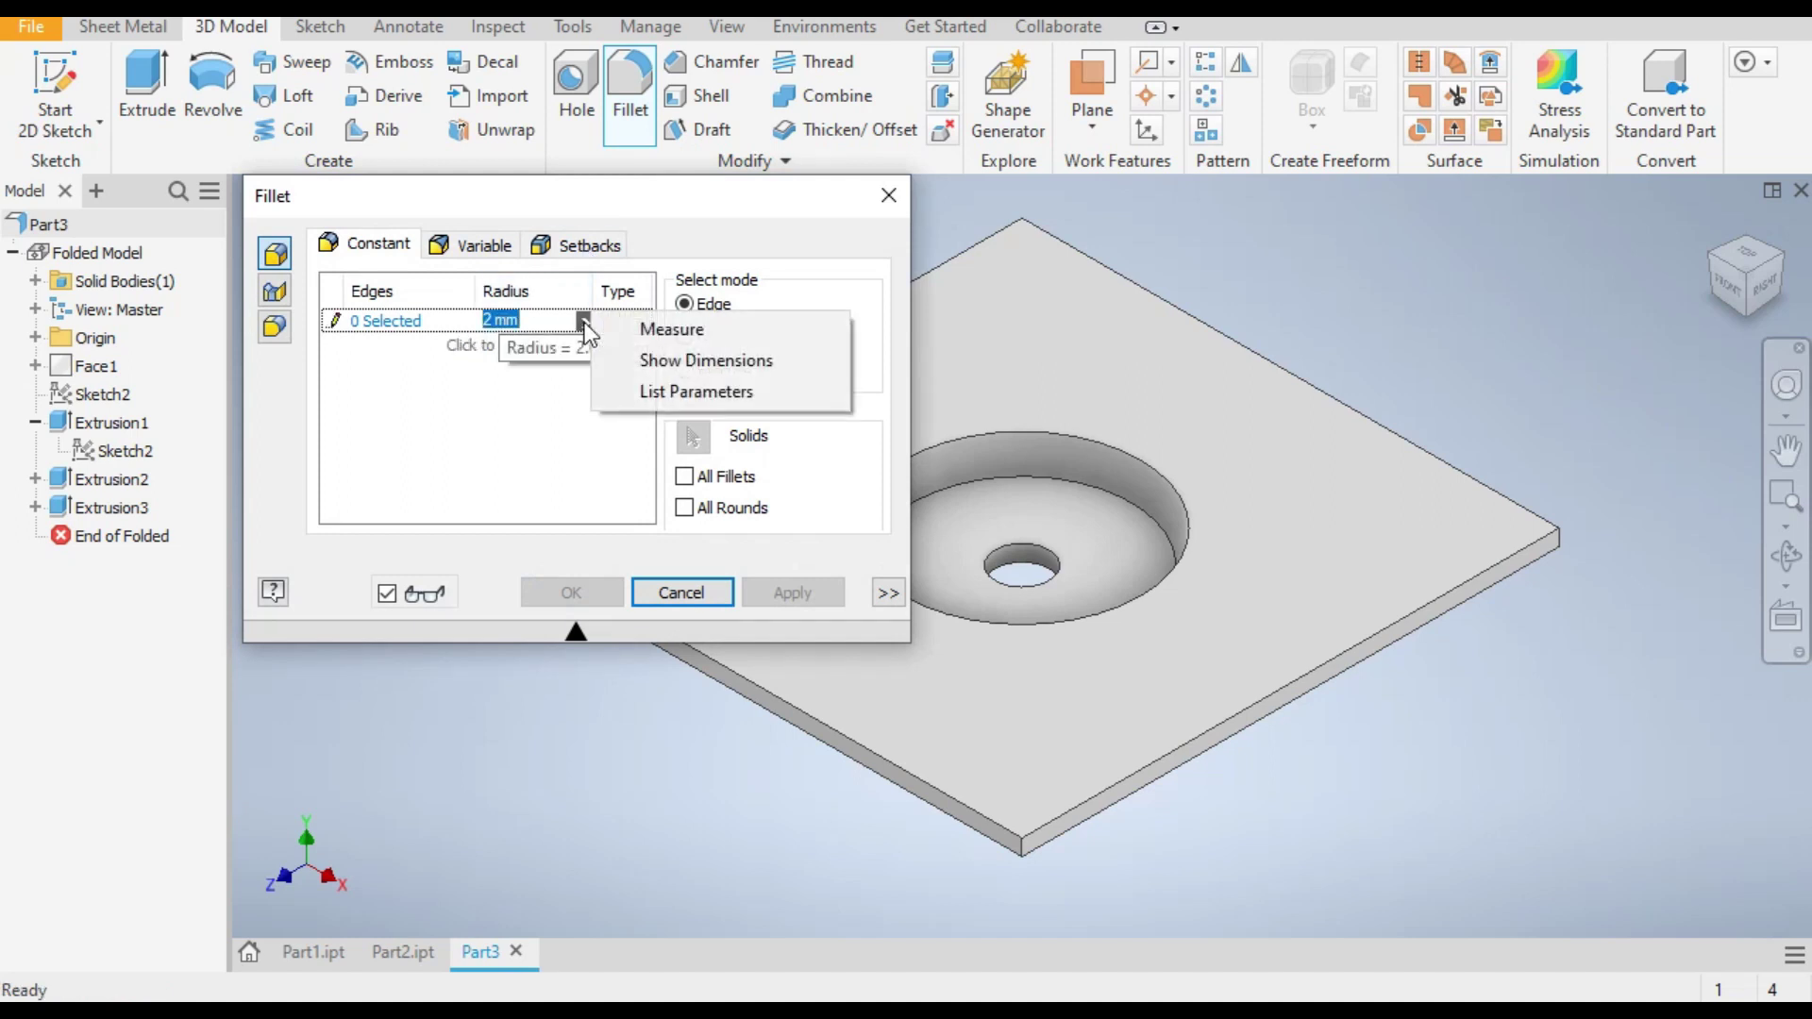
{"action": "left_click", "coordinate": [678, 392]}
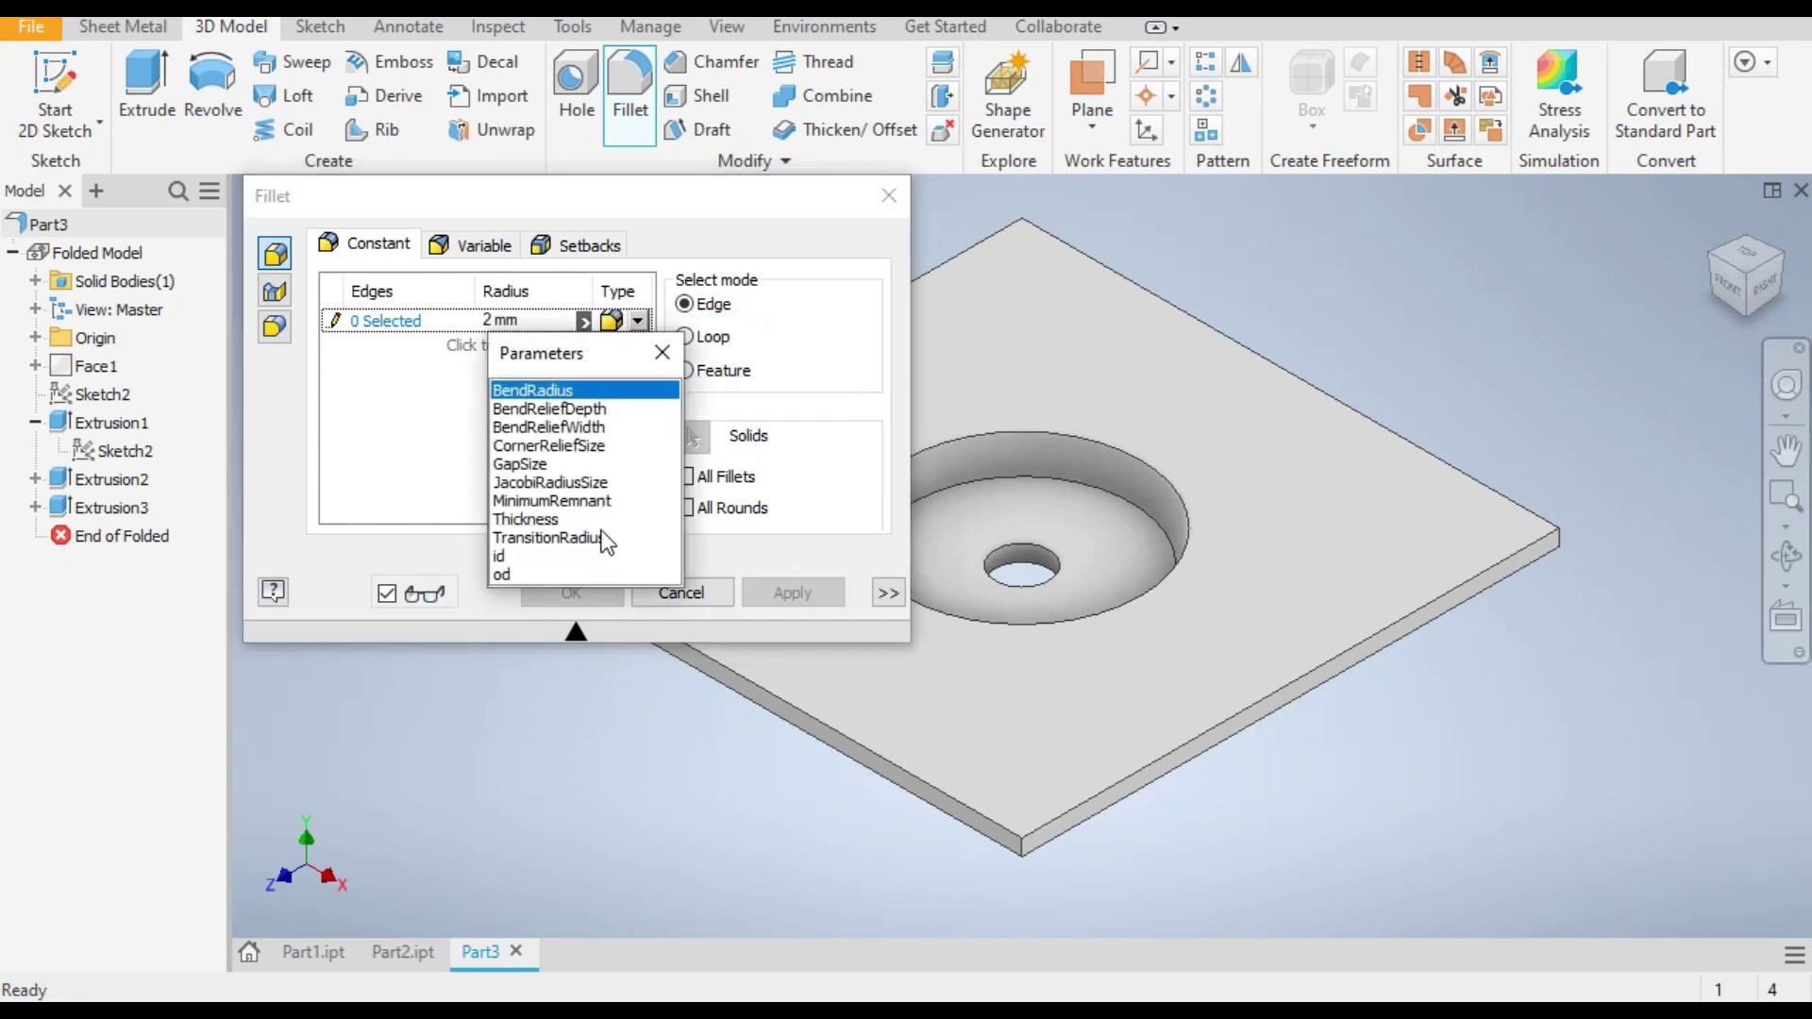
{"action": "left_click", "coordinate": [538, 520]}
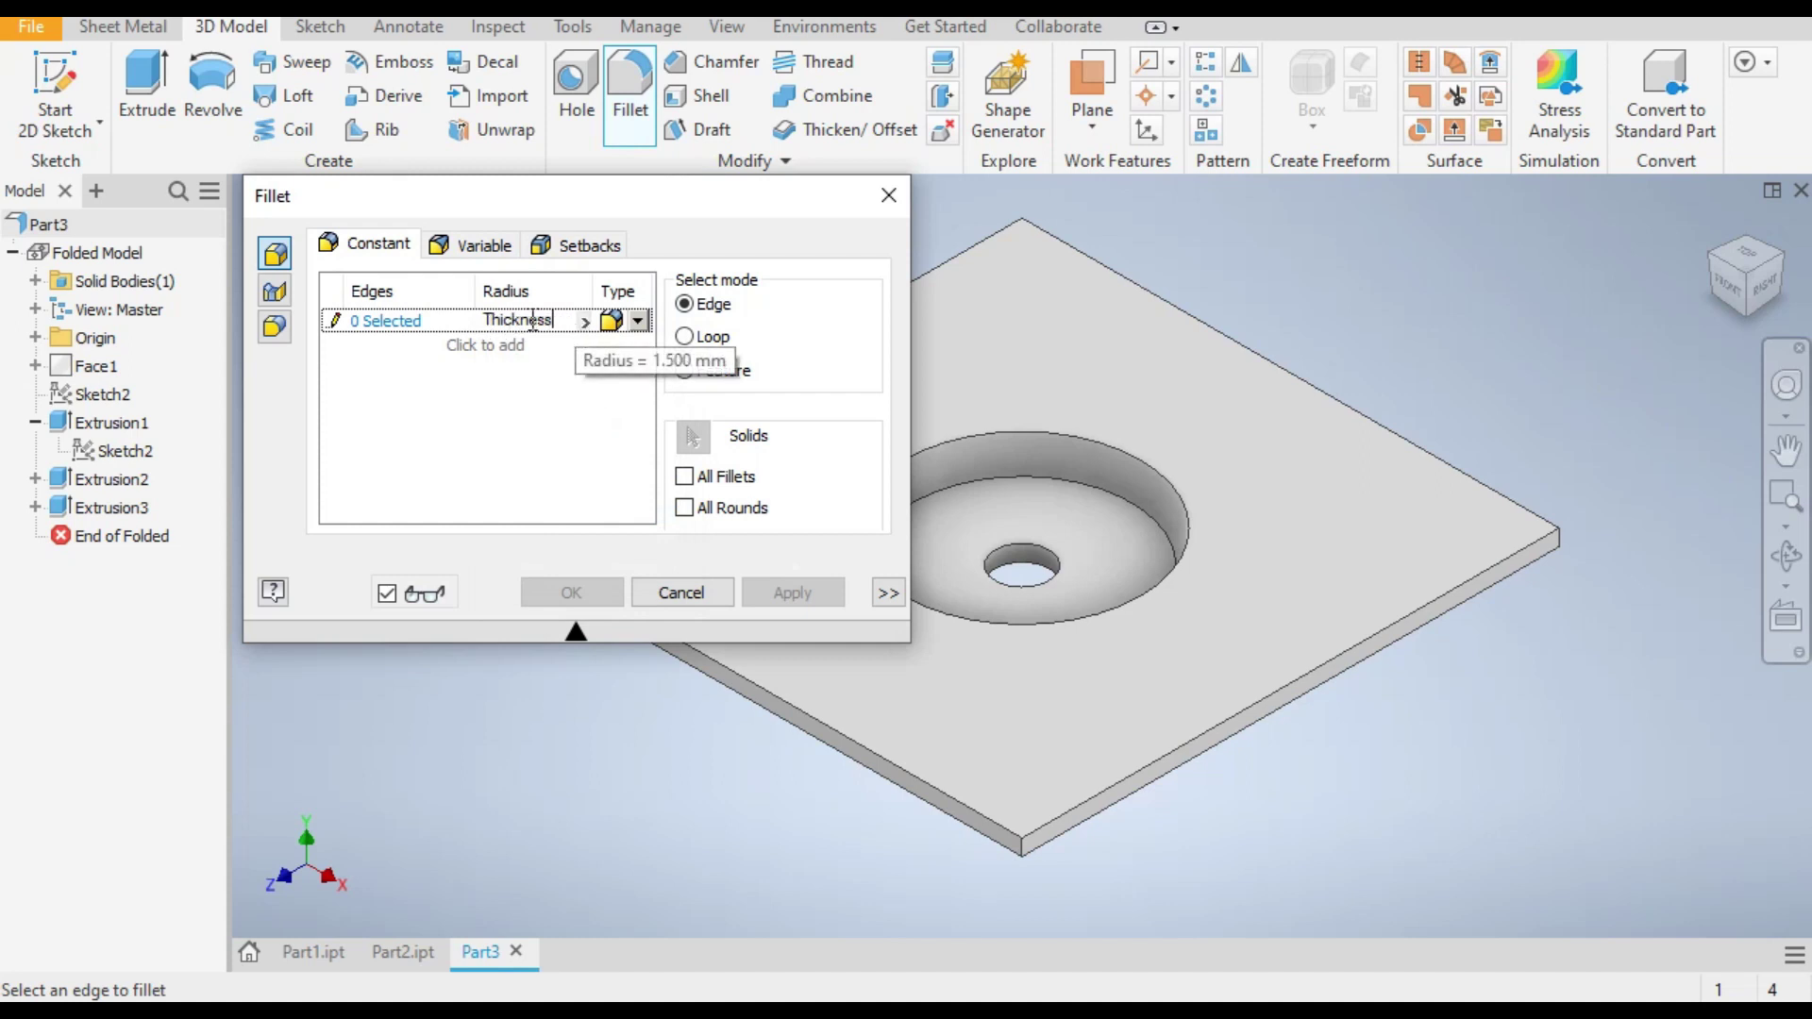
{"action": "left_click", "coordinate": [381, 323]}
{"action": "left_click", "coordinate": [1100, 435]}
{"action": "left_click", "coordinate": [1085, 478]}
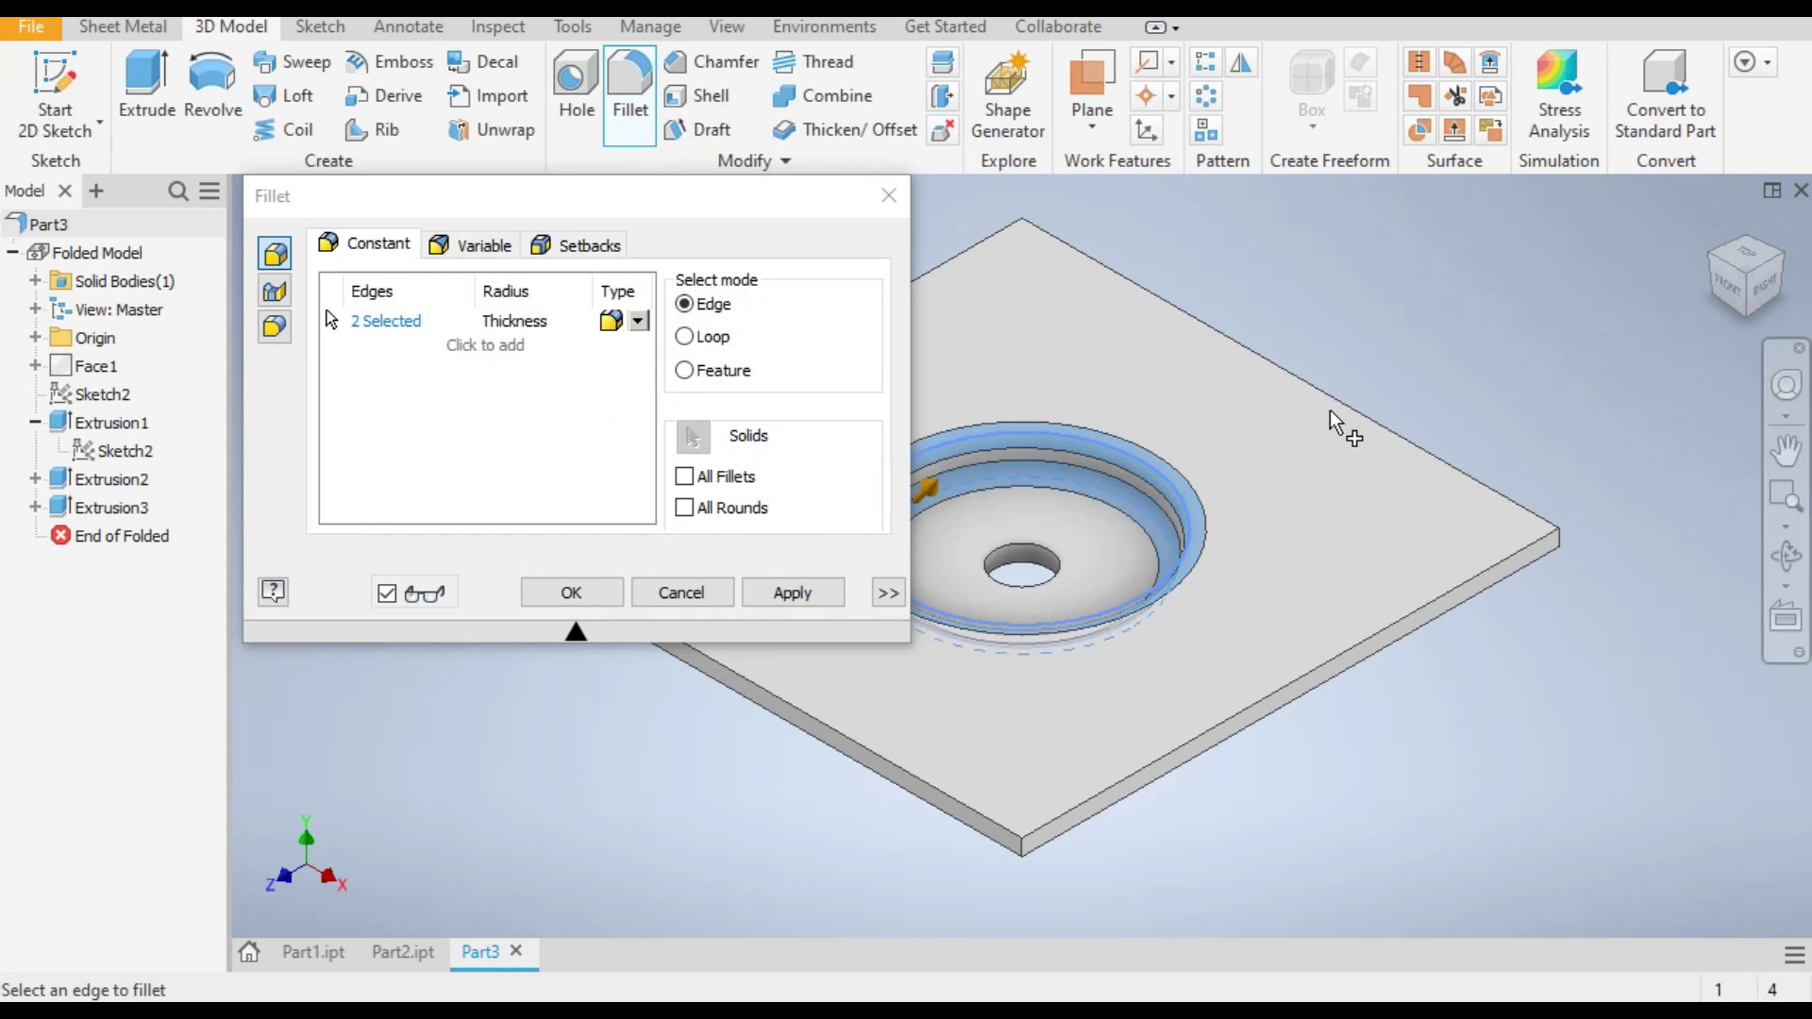
Step: Add the two outer circular edges on the dimple's underside to the fillet and complete it
{"action": "middle_click_drag", "start_coordinate": [1330, 413], "coordinate": [993, 497], "text": "shift"}
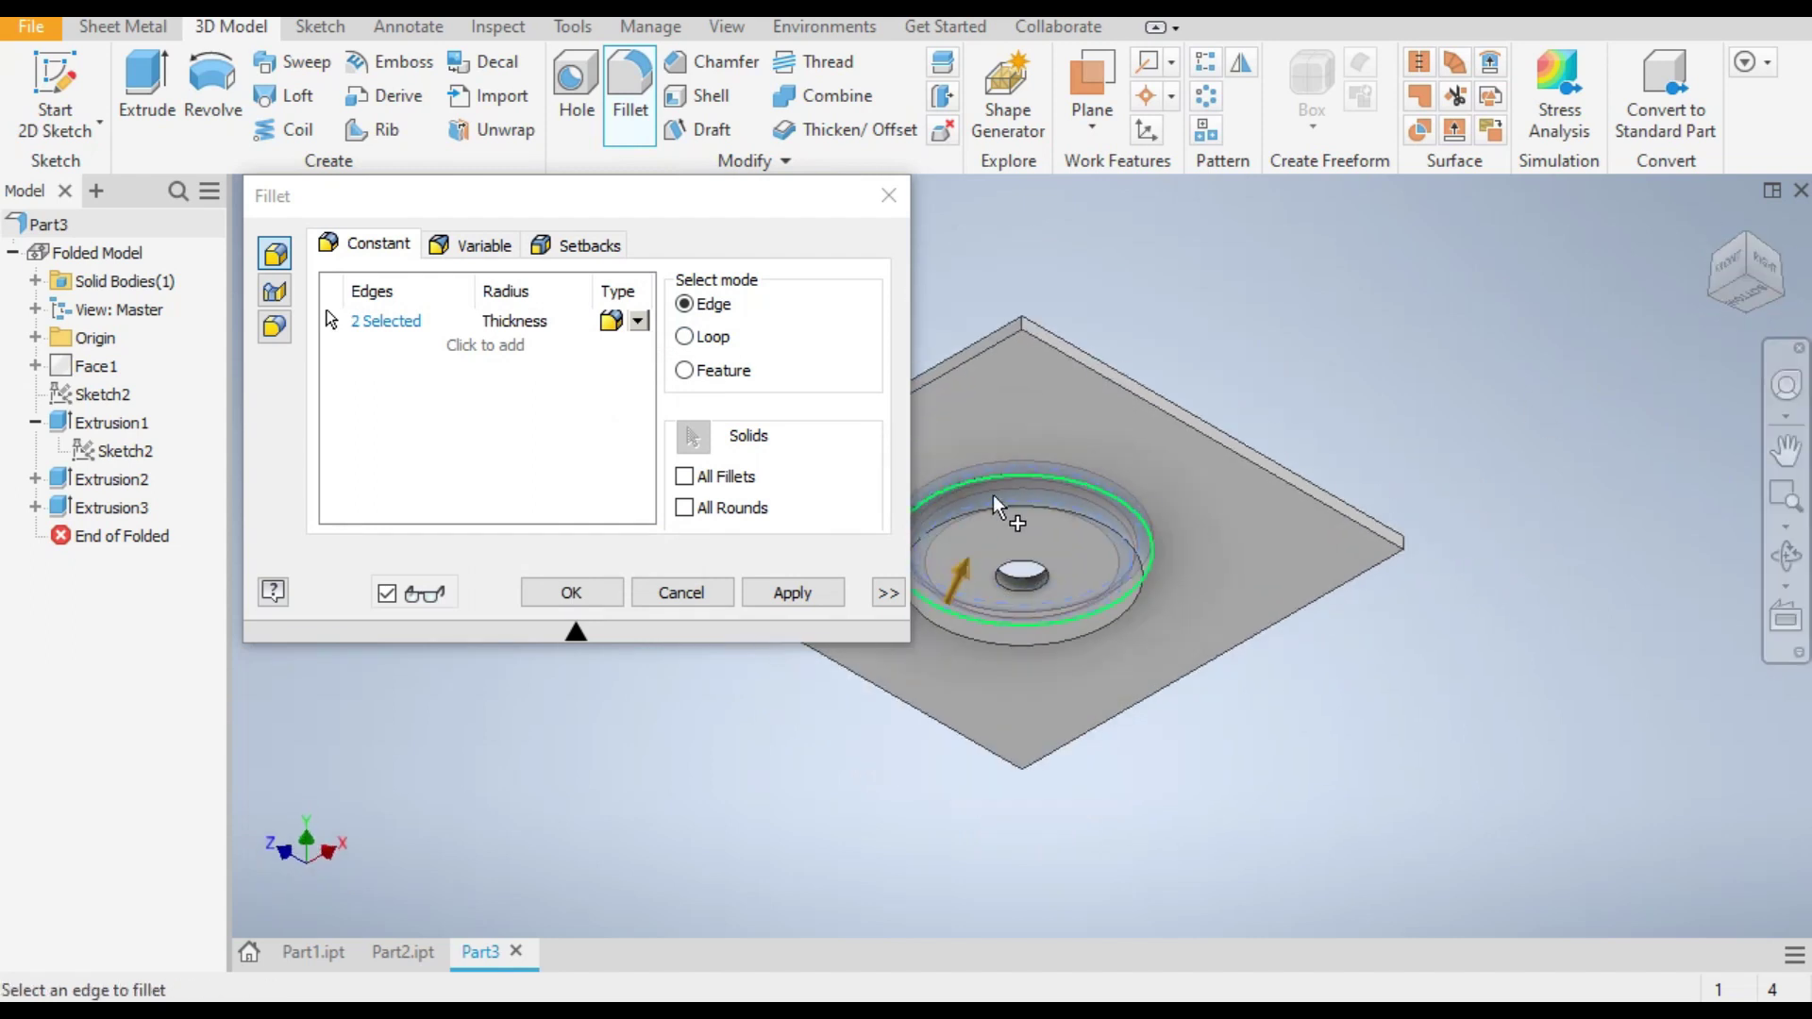
{"action": "middle_click_drag", "start_coordinate": [1212, 496], "coordinate": [1274, 325]}
{"action": "scroll", "coordinate": [1251, 295], "scroll_direction": "up", "scroll_amount": 3}
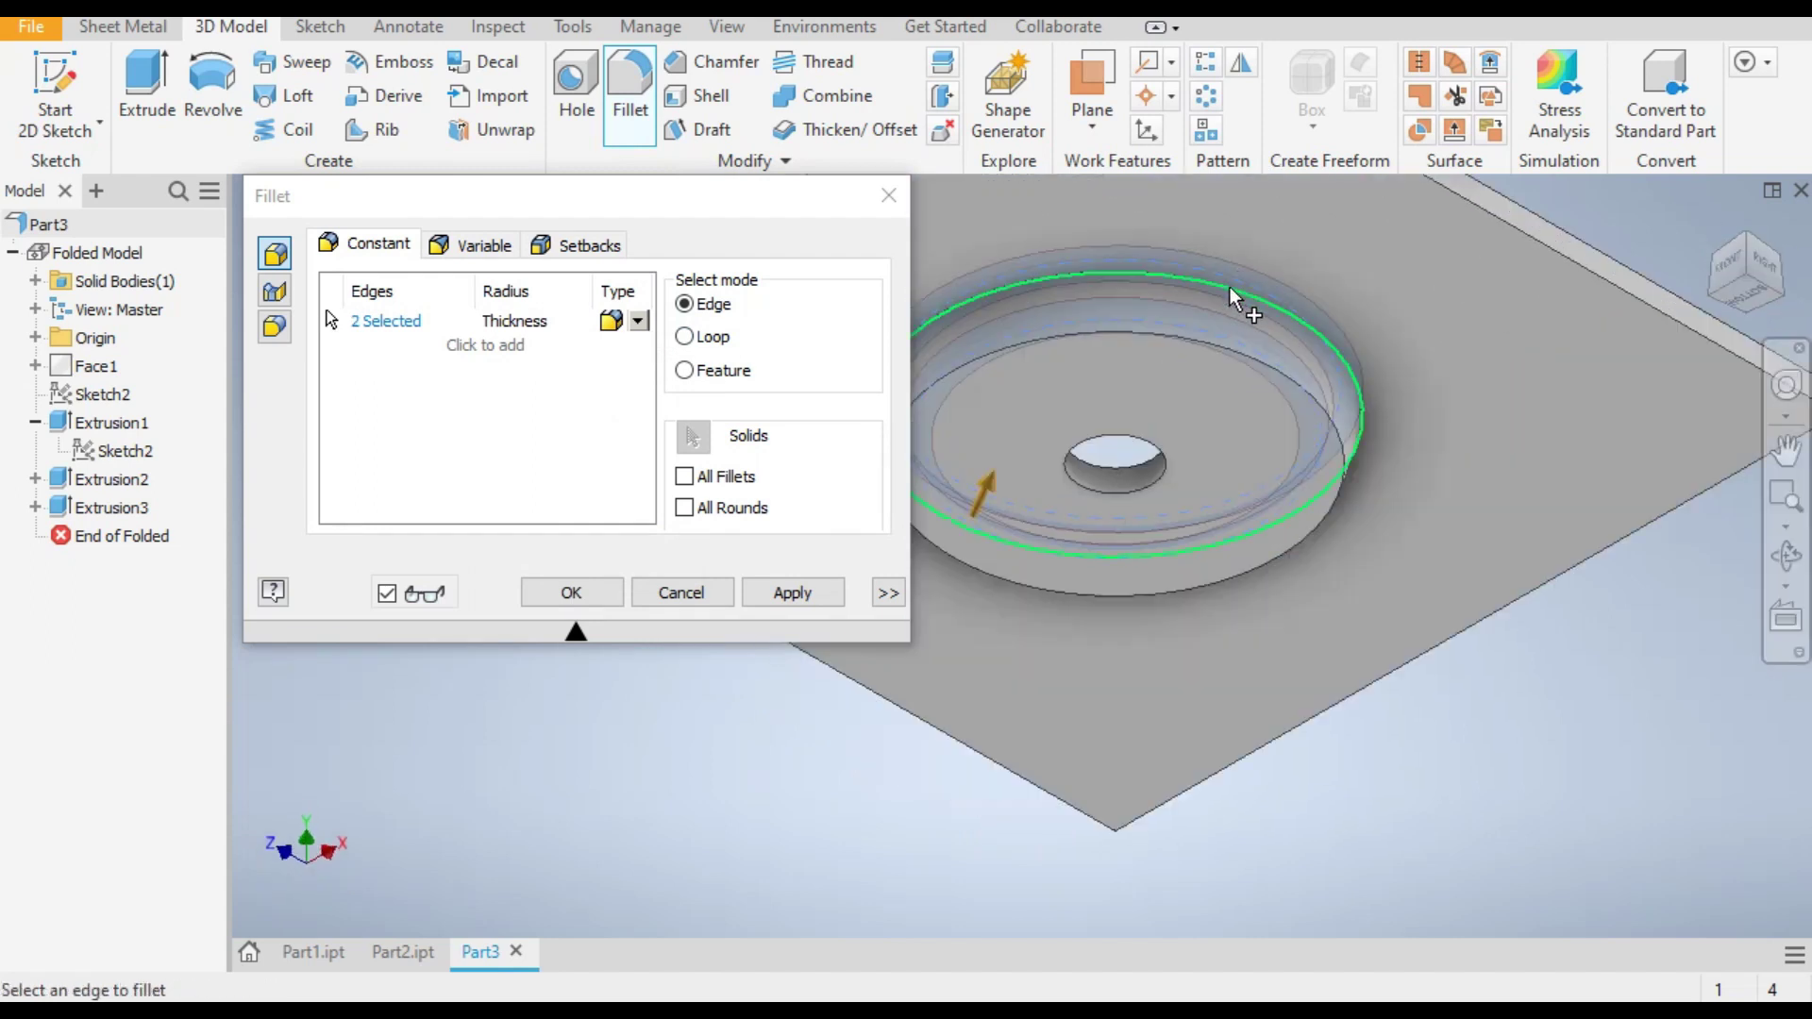
{"action": "left_click", "coordinate": [1278, 380]}
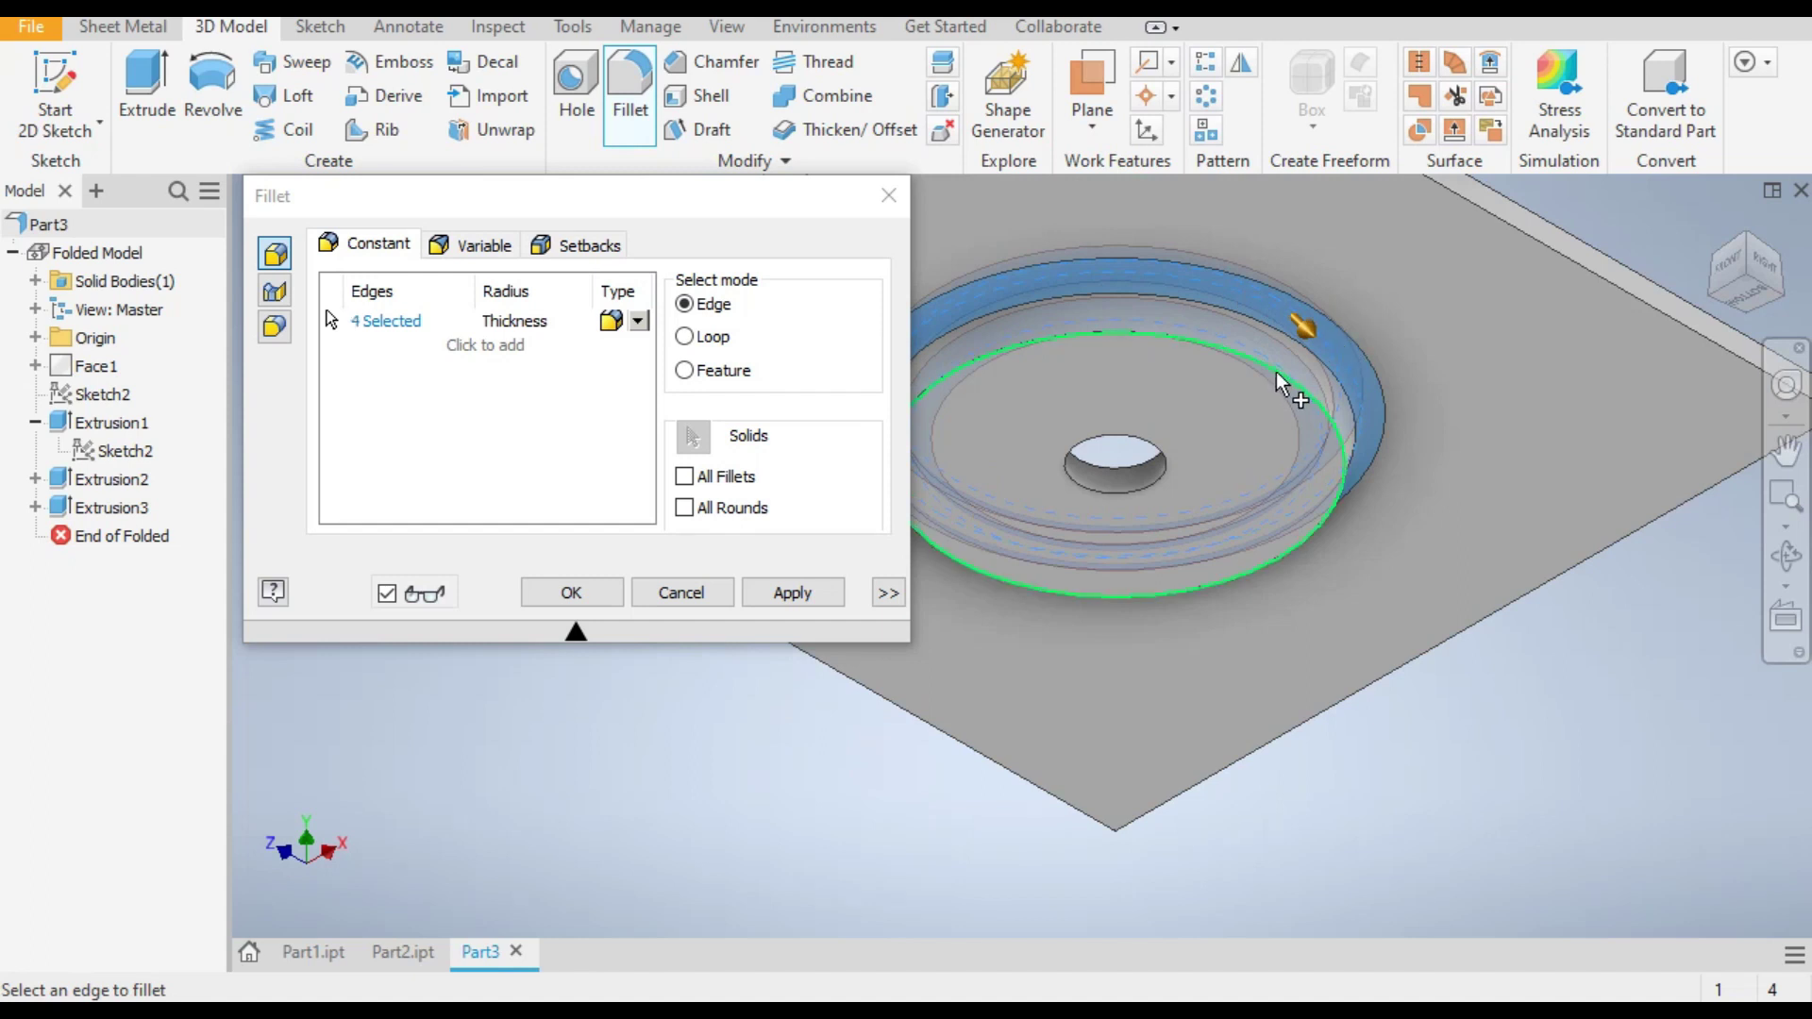
{"action": "left_click", "coordinate": [597, 613]}
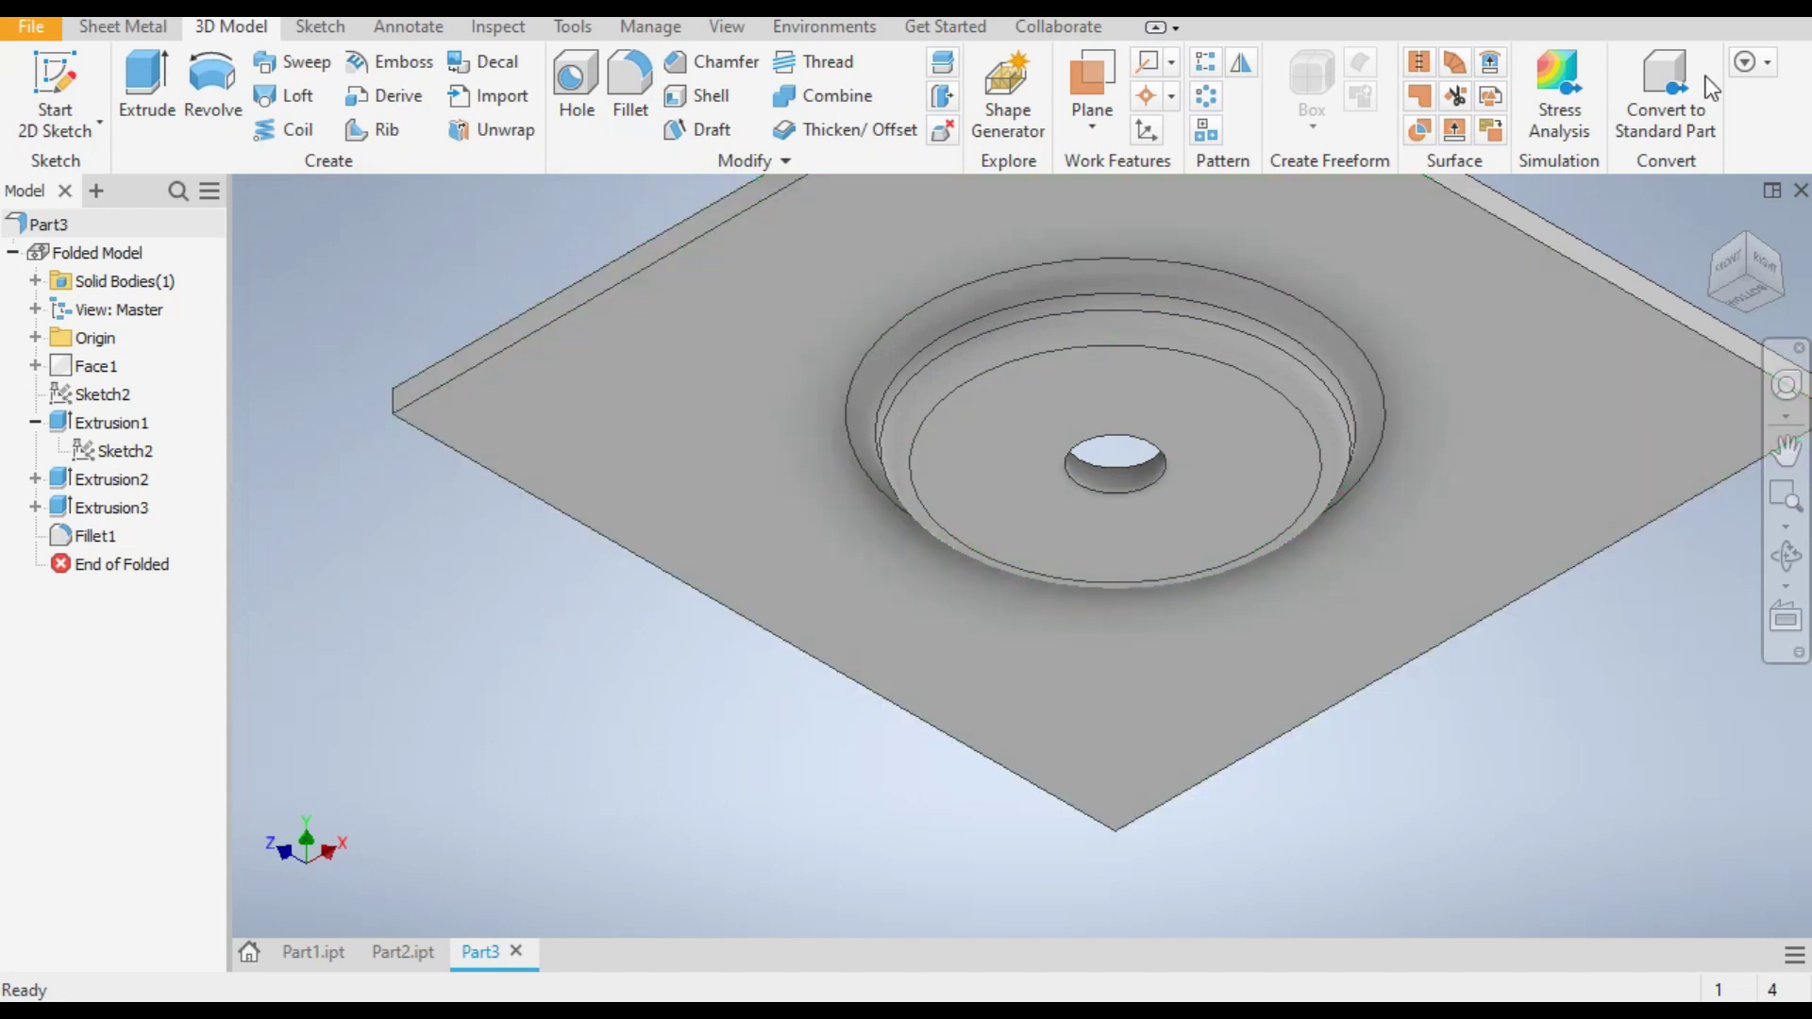
Step: Save the part as Part3 in a new folder named punch-2 inside PUNCH-1
{"action": "left_click", "coordinate": [1714, 238]}
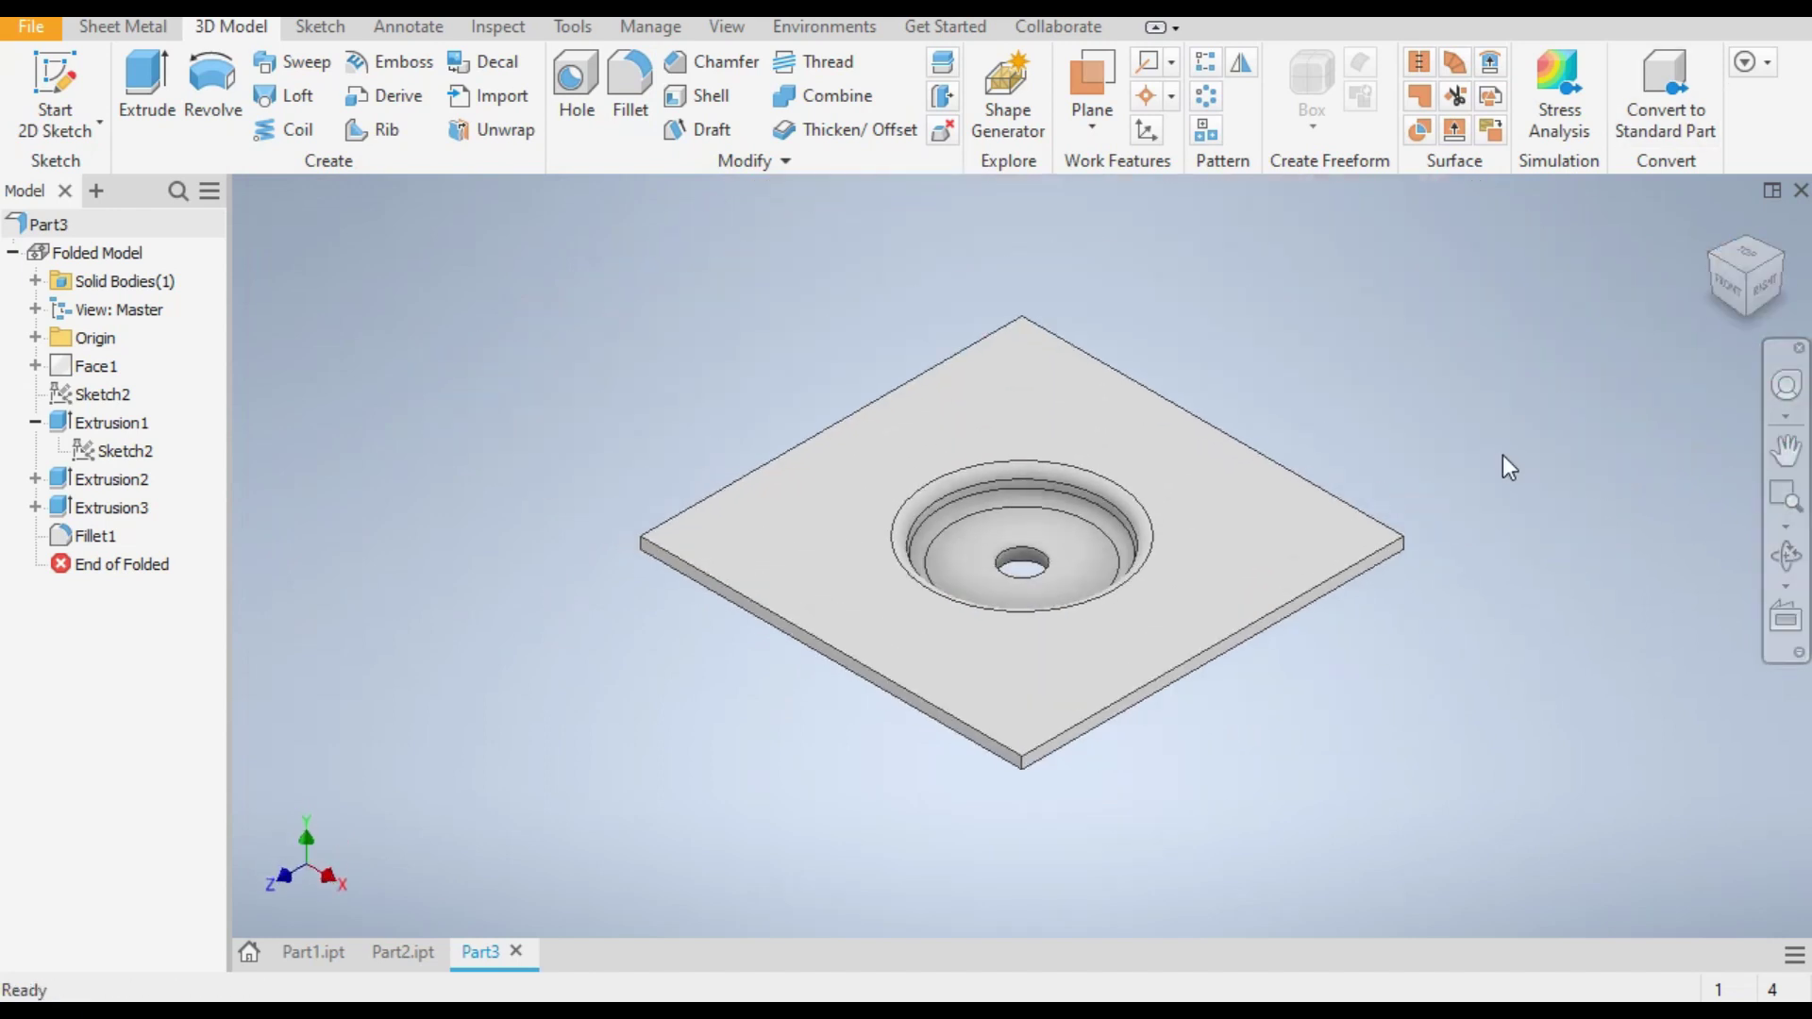
{"action": "middle_click_drag", "start_coordinate": [1486, 466], "coordinate": [1467, 476]}
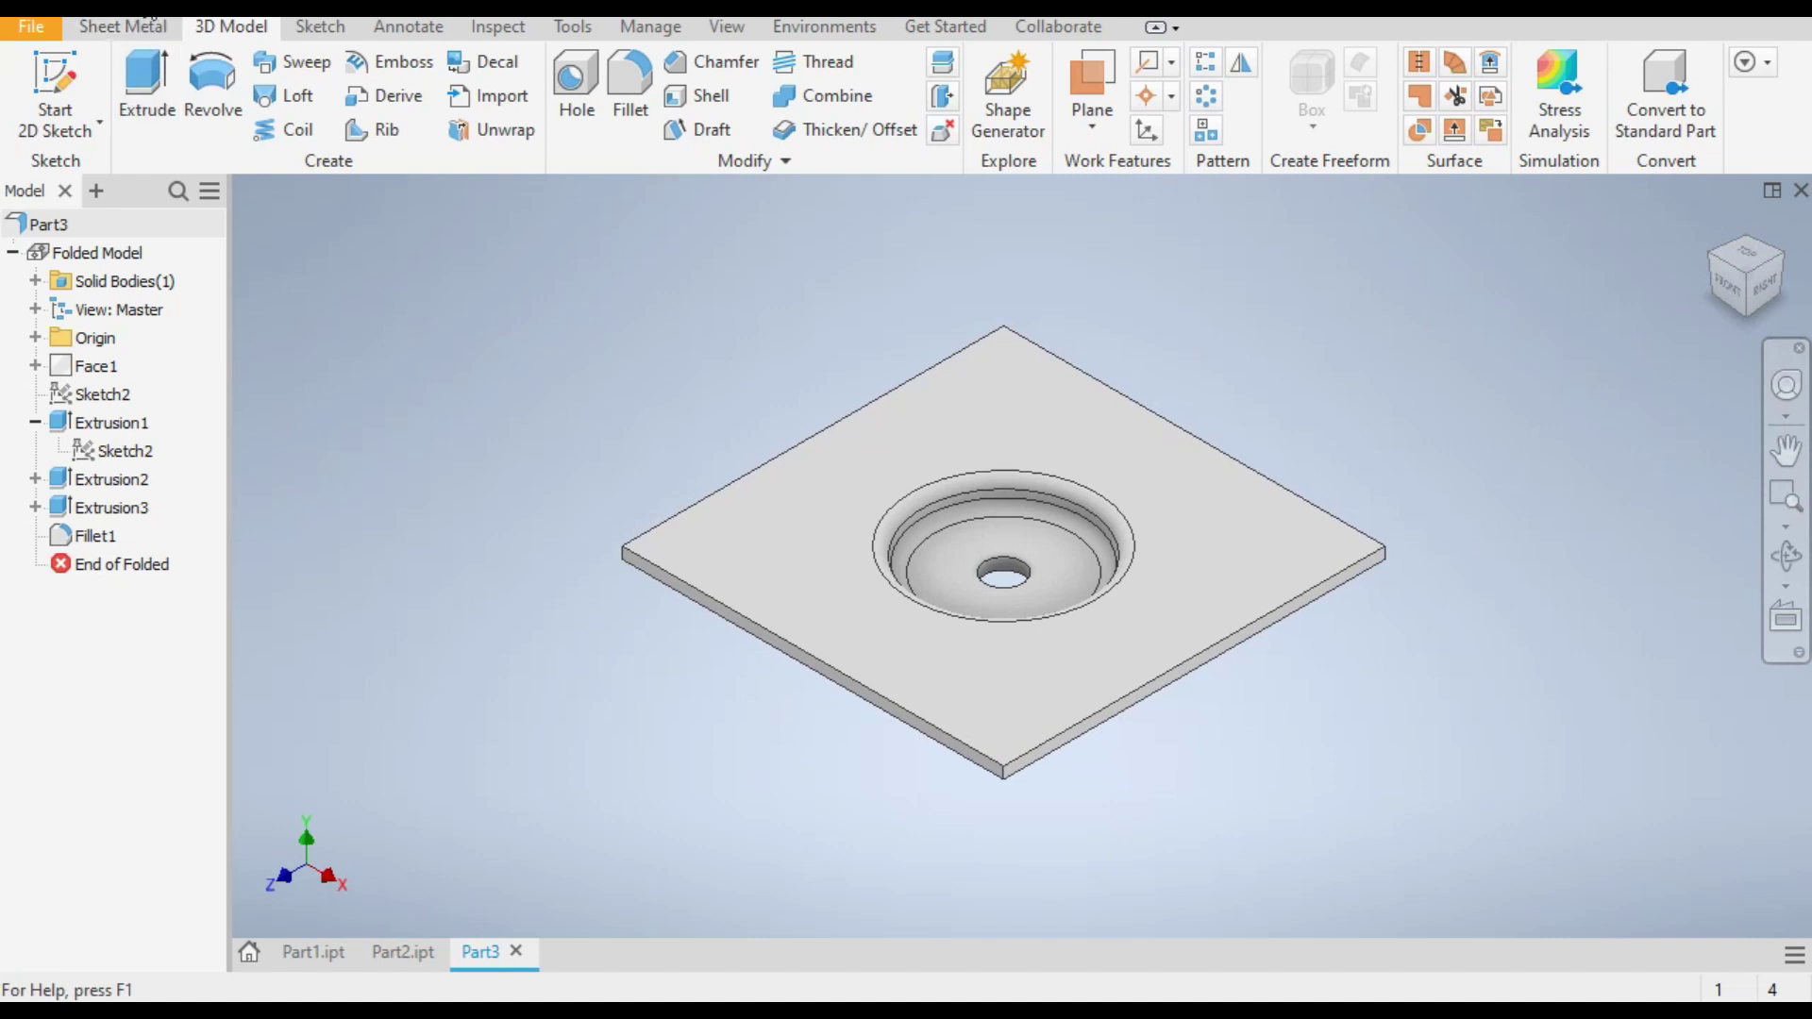
{"action": "key", "text": "ctrl+s"}
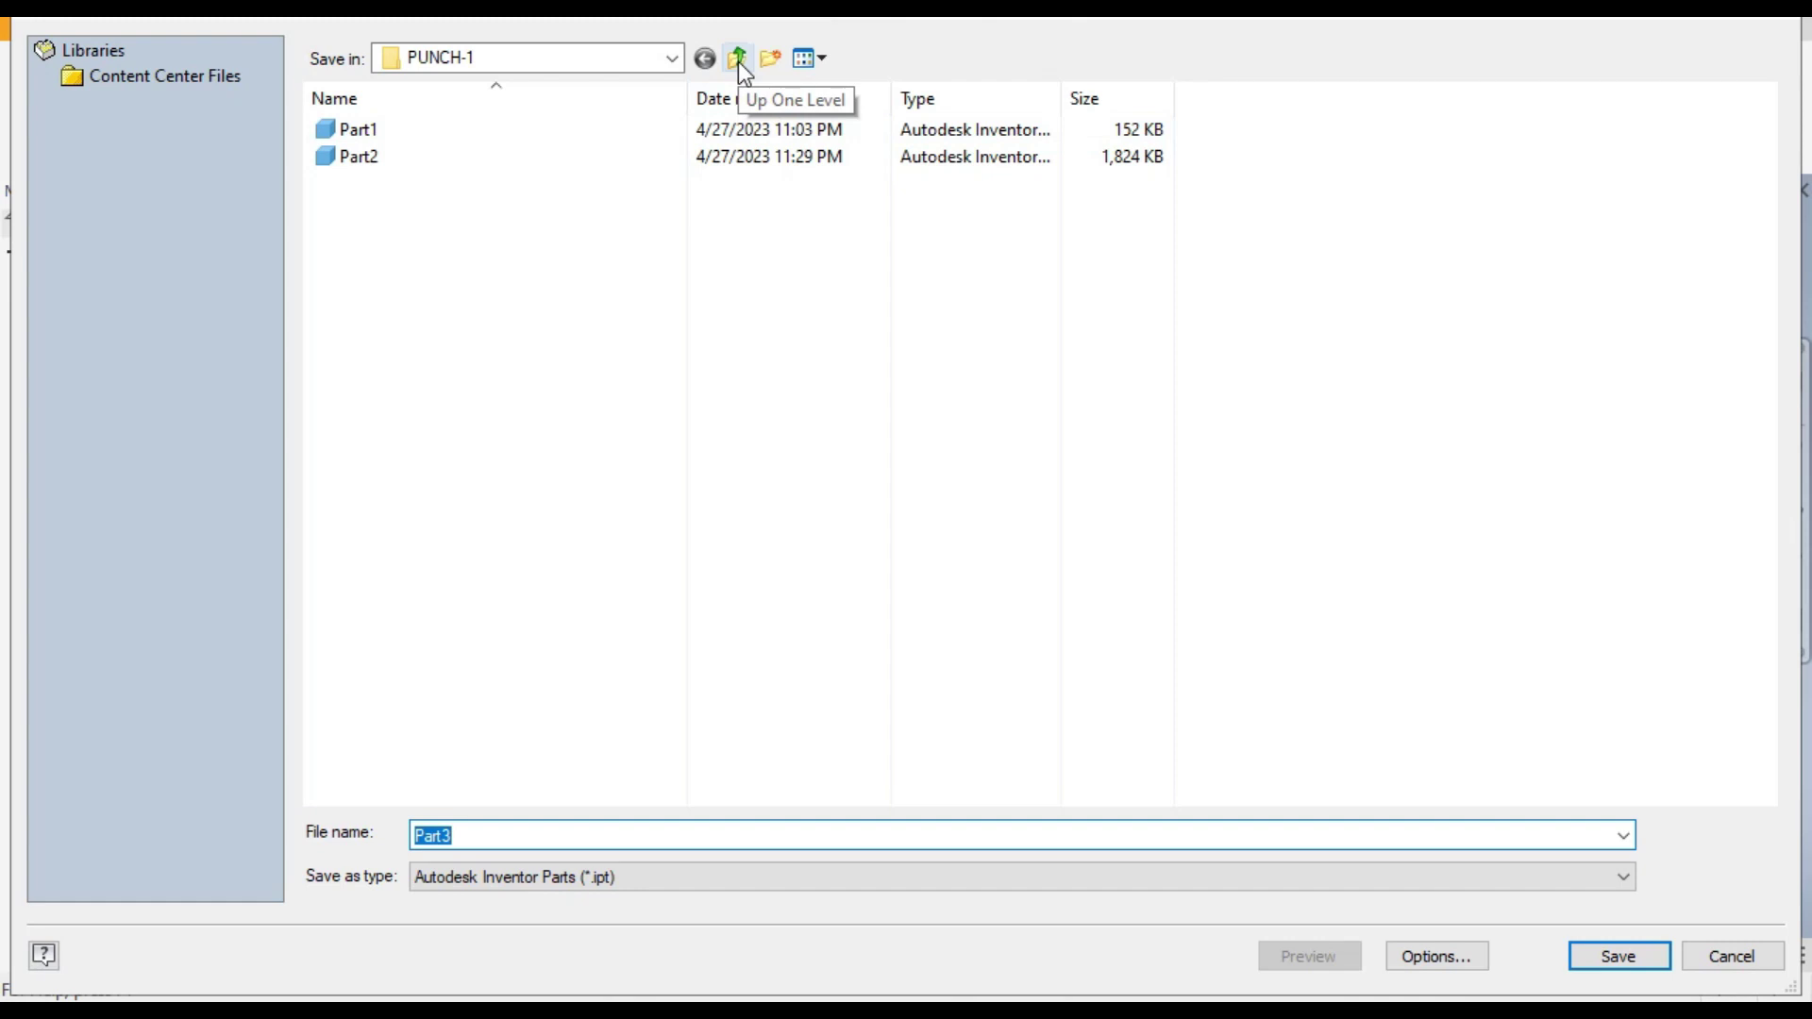
{"action": "left_click", "coordinate": [772, 58]}
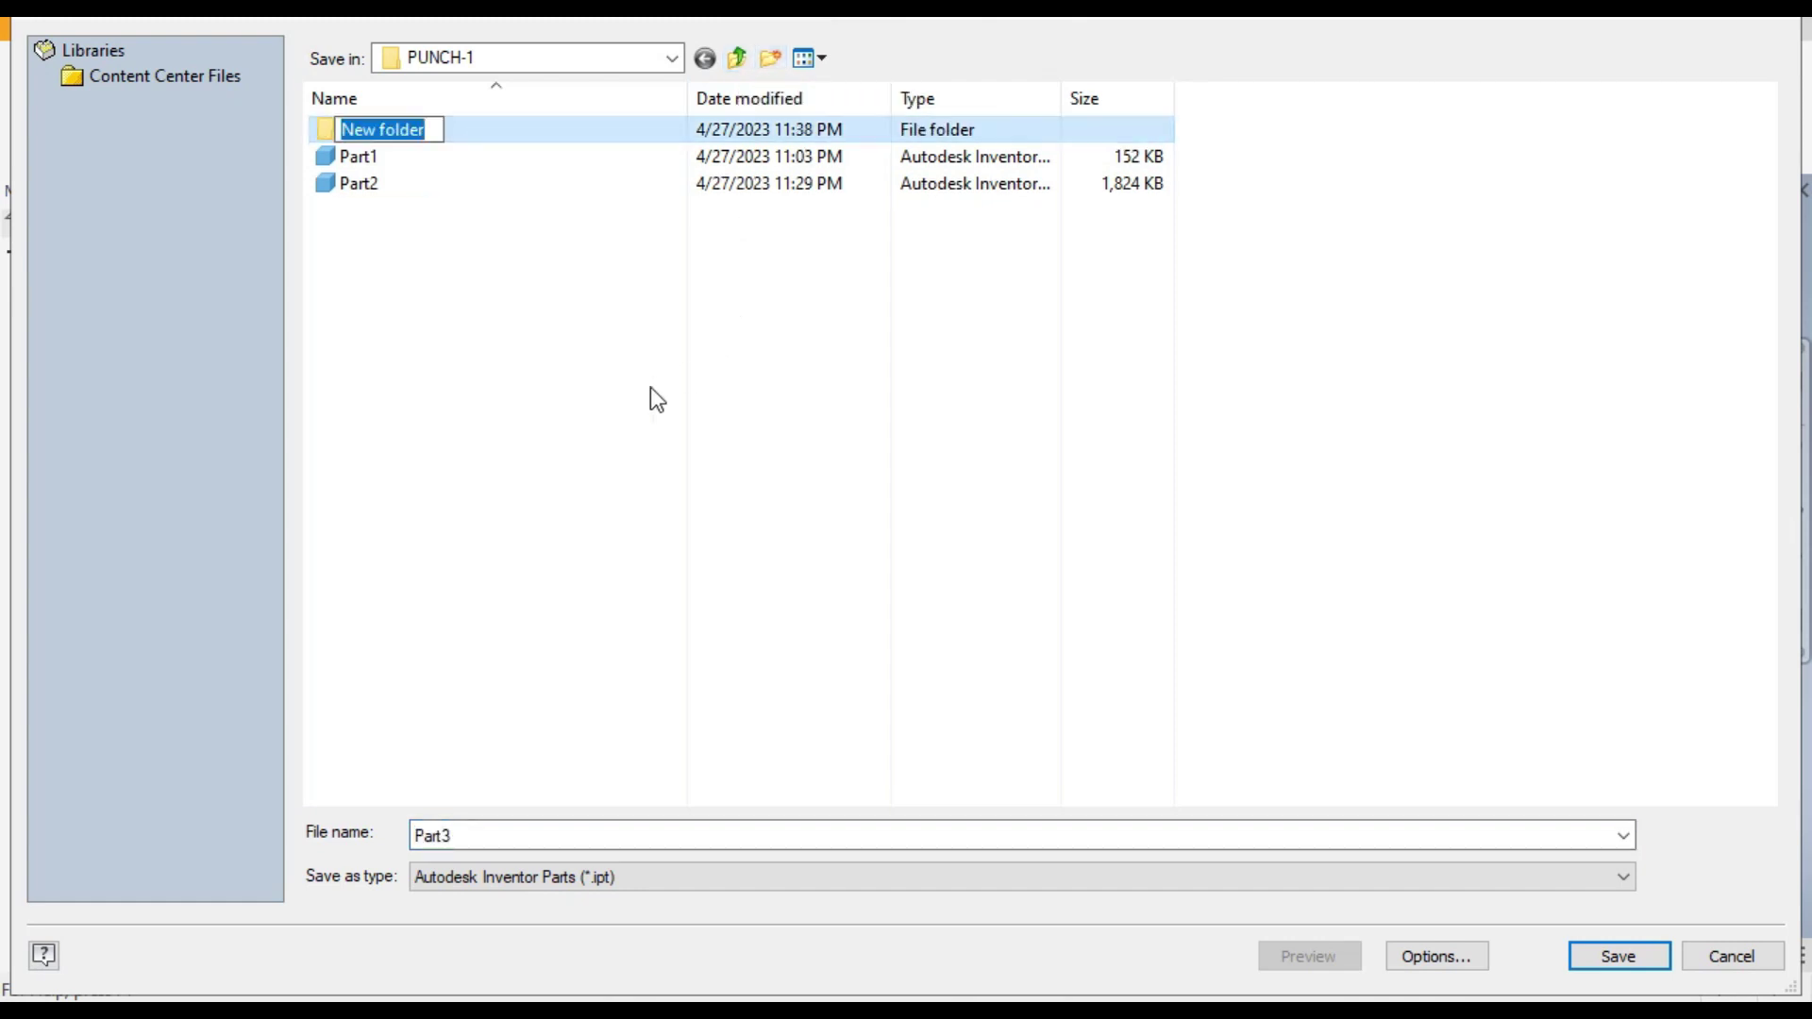
{"action": "type", "text": "puncx"}
{"action": "key", "text": "BackSpace"}
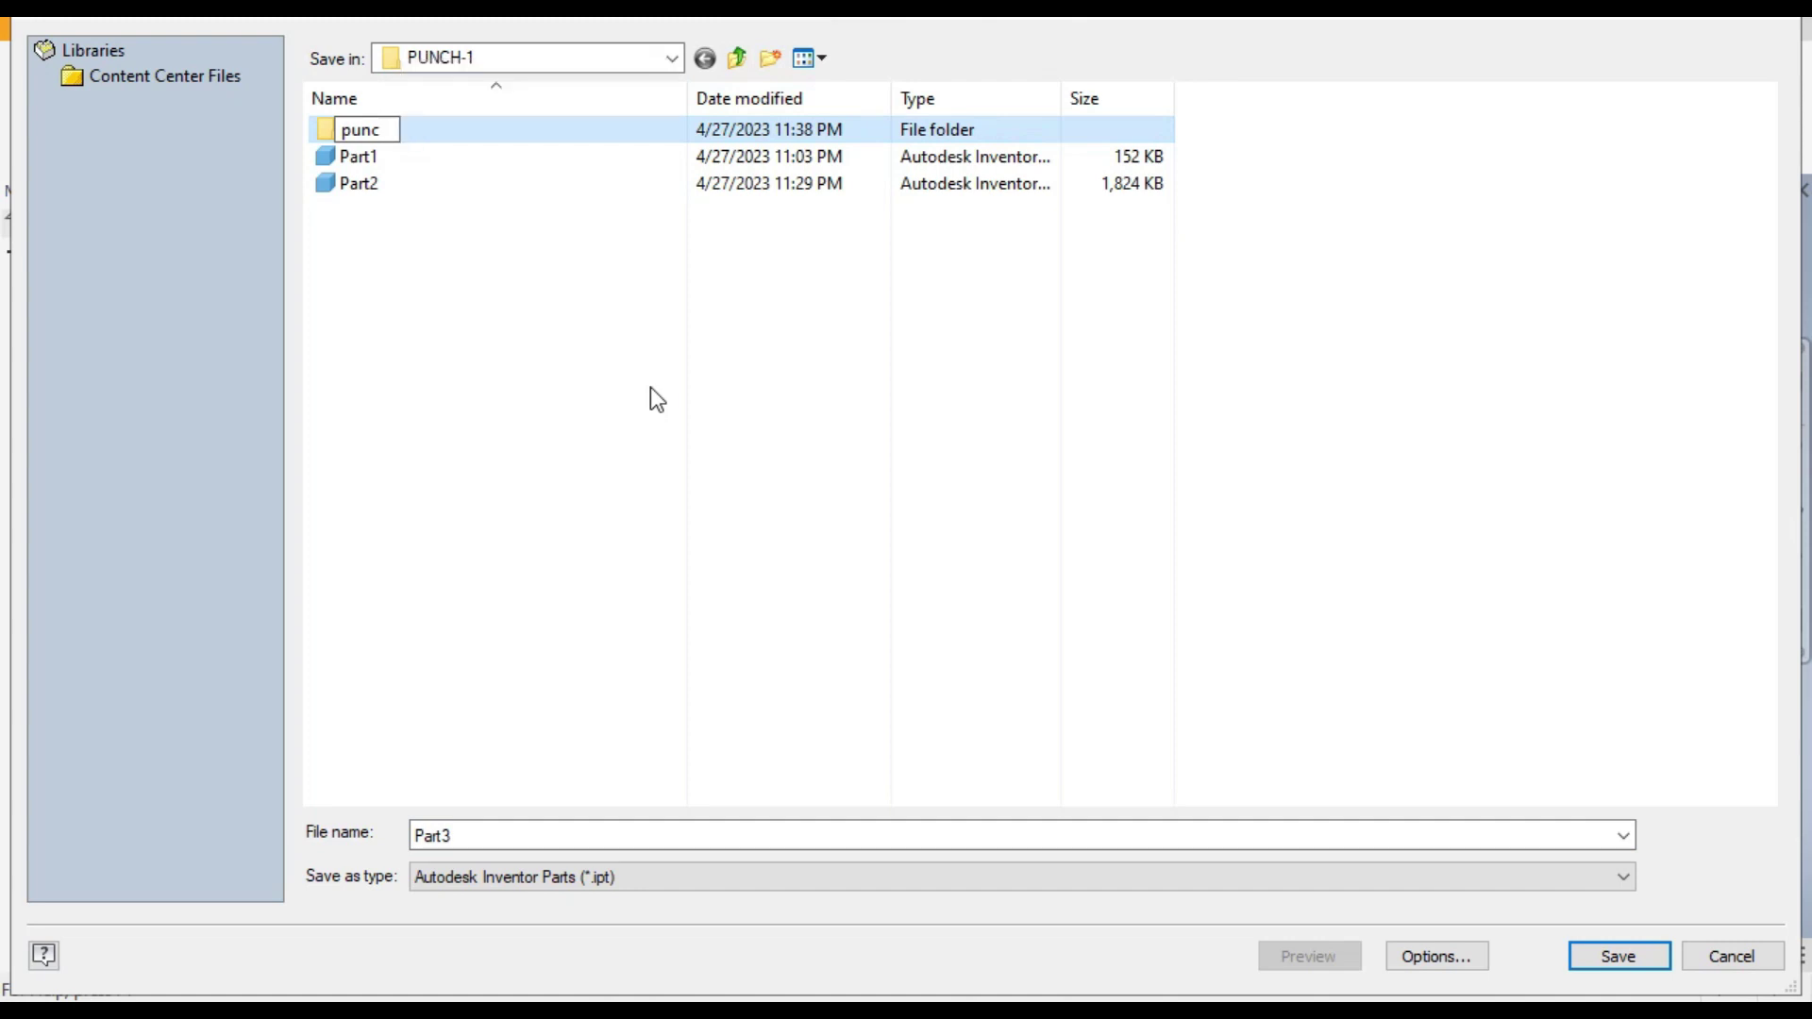
{"action": "type", "text": "h-2"}
{"action": "key", "text": "Return"}
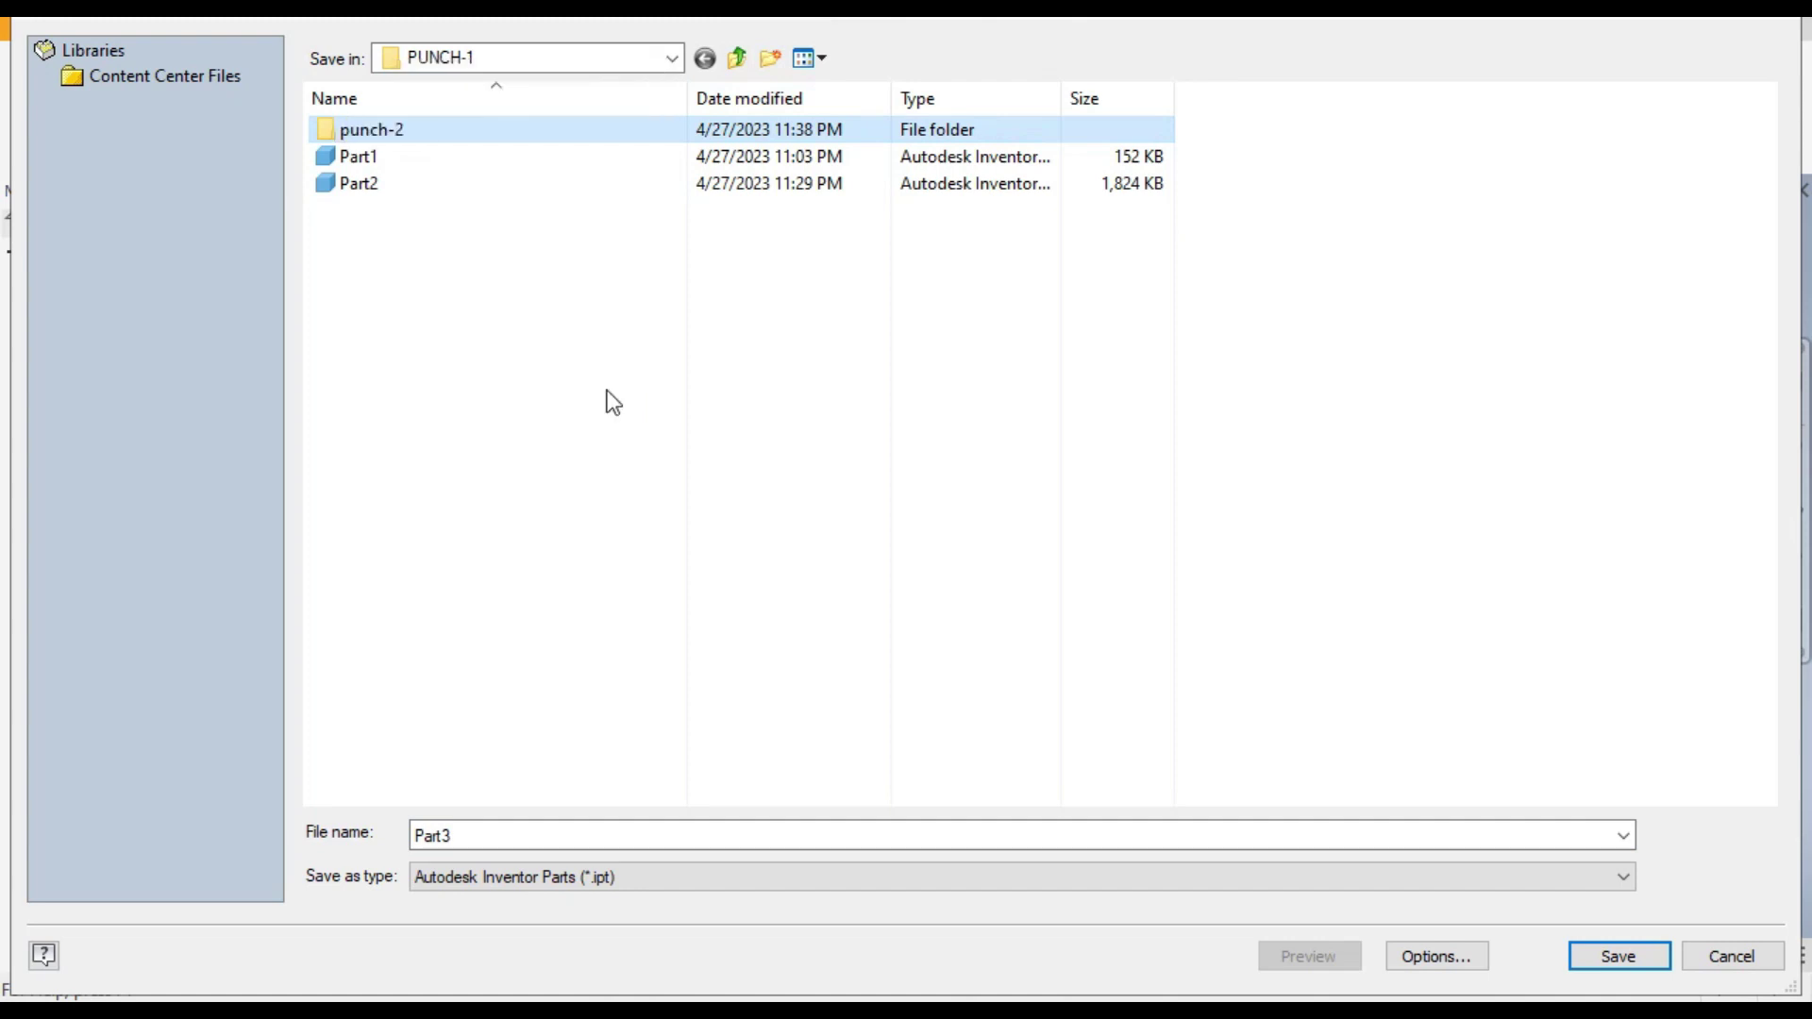
{"action": "key", "text": "Return"}
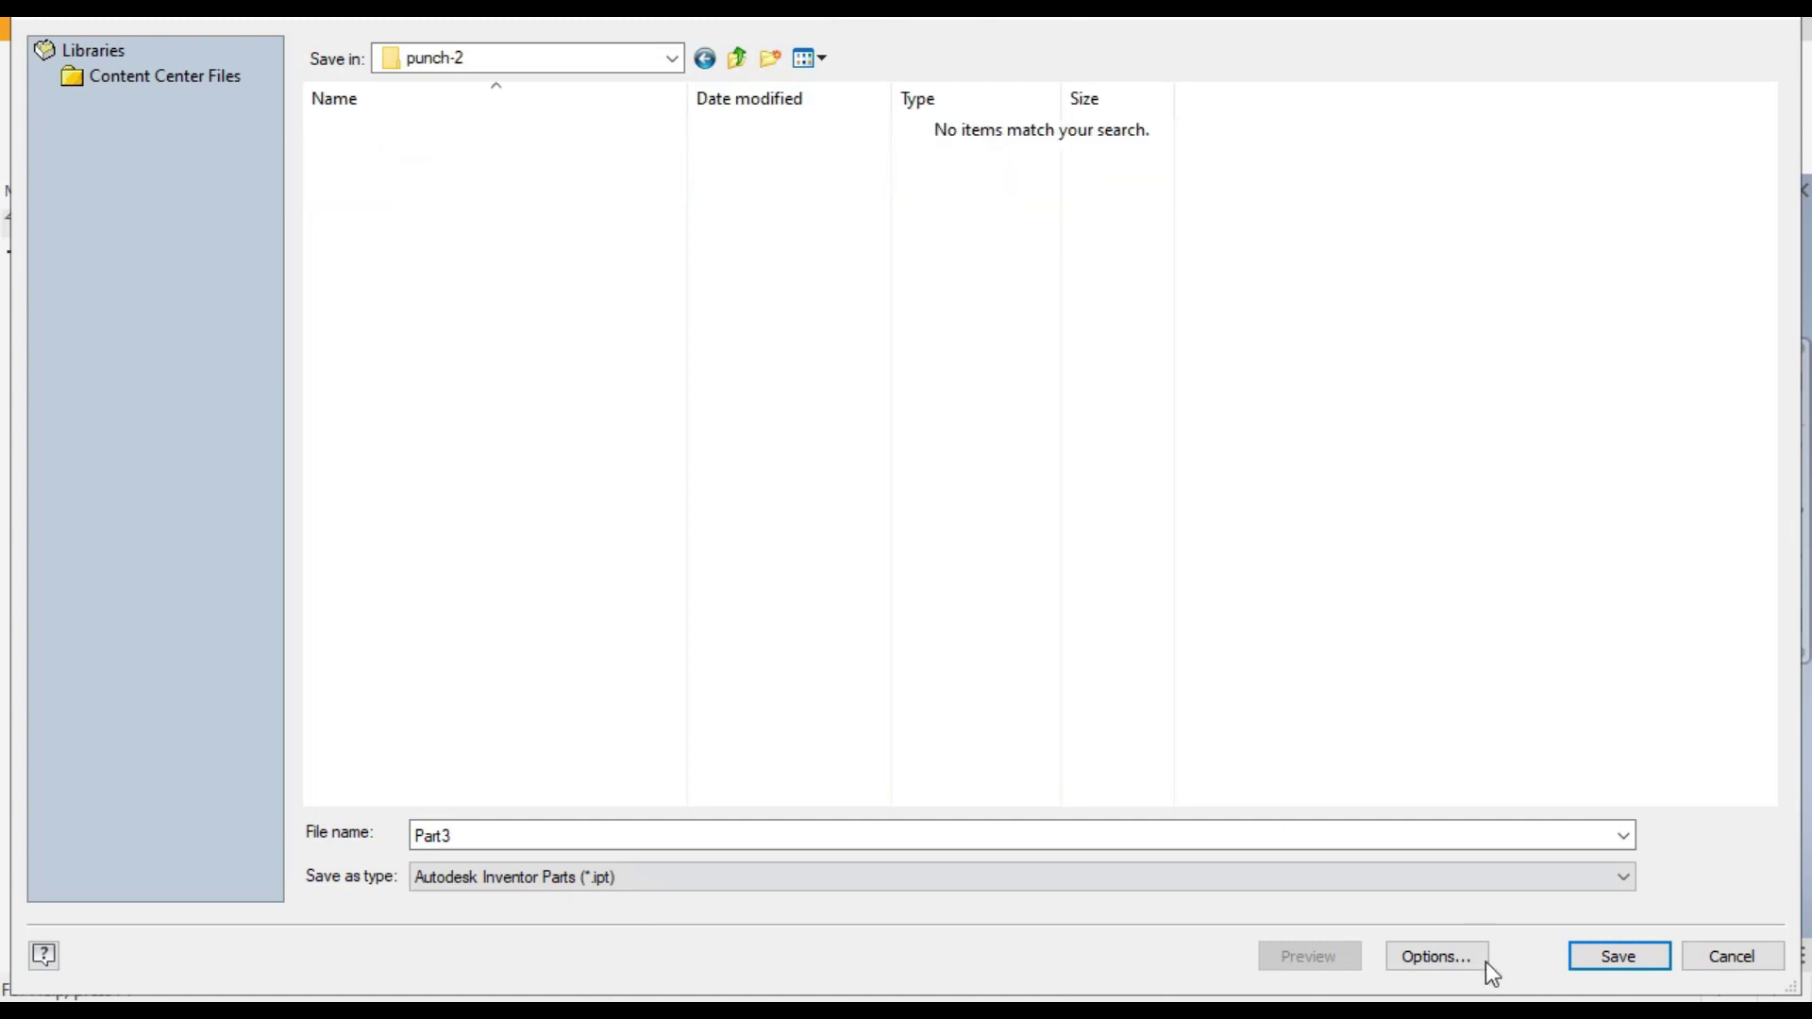
{"action": "left_click", "coordinate": [1619, 959]}
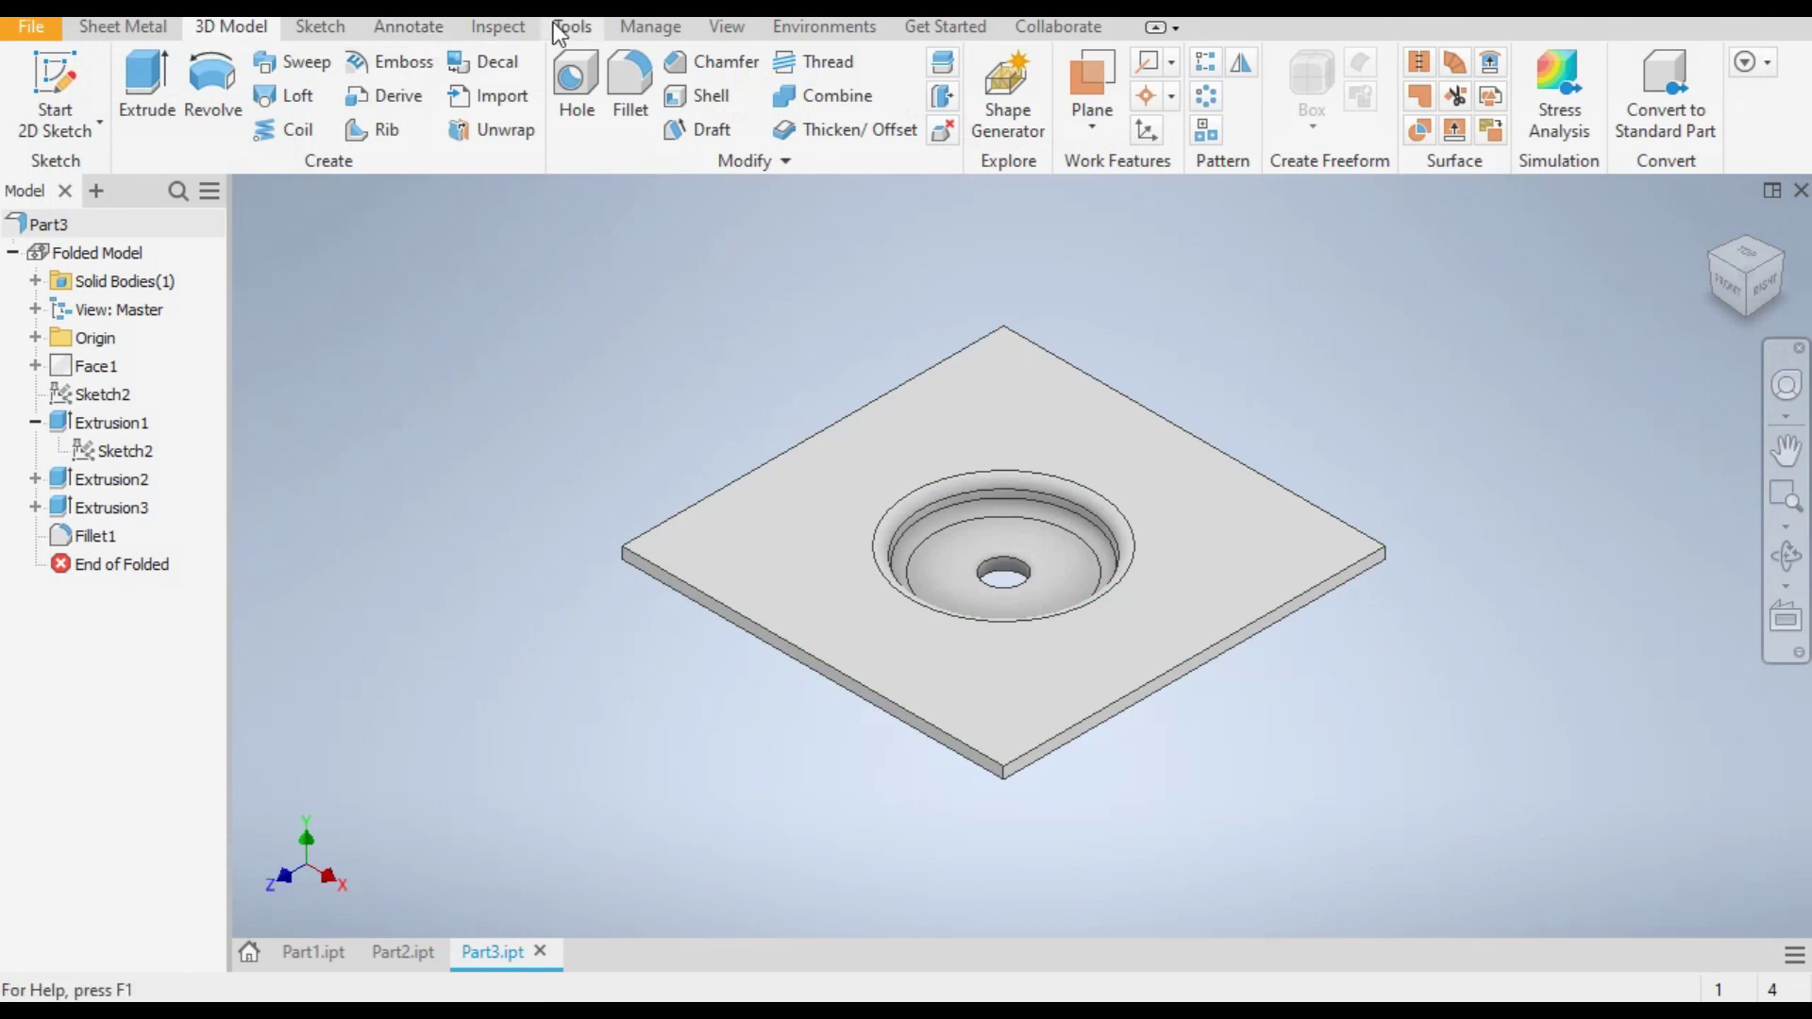
{"action": "left_click", "coordinate": [631, 28]}
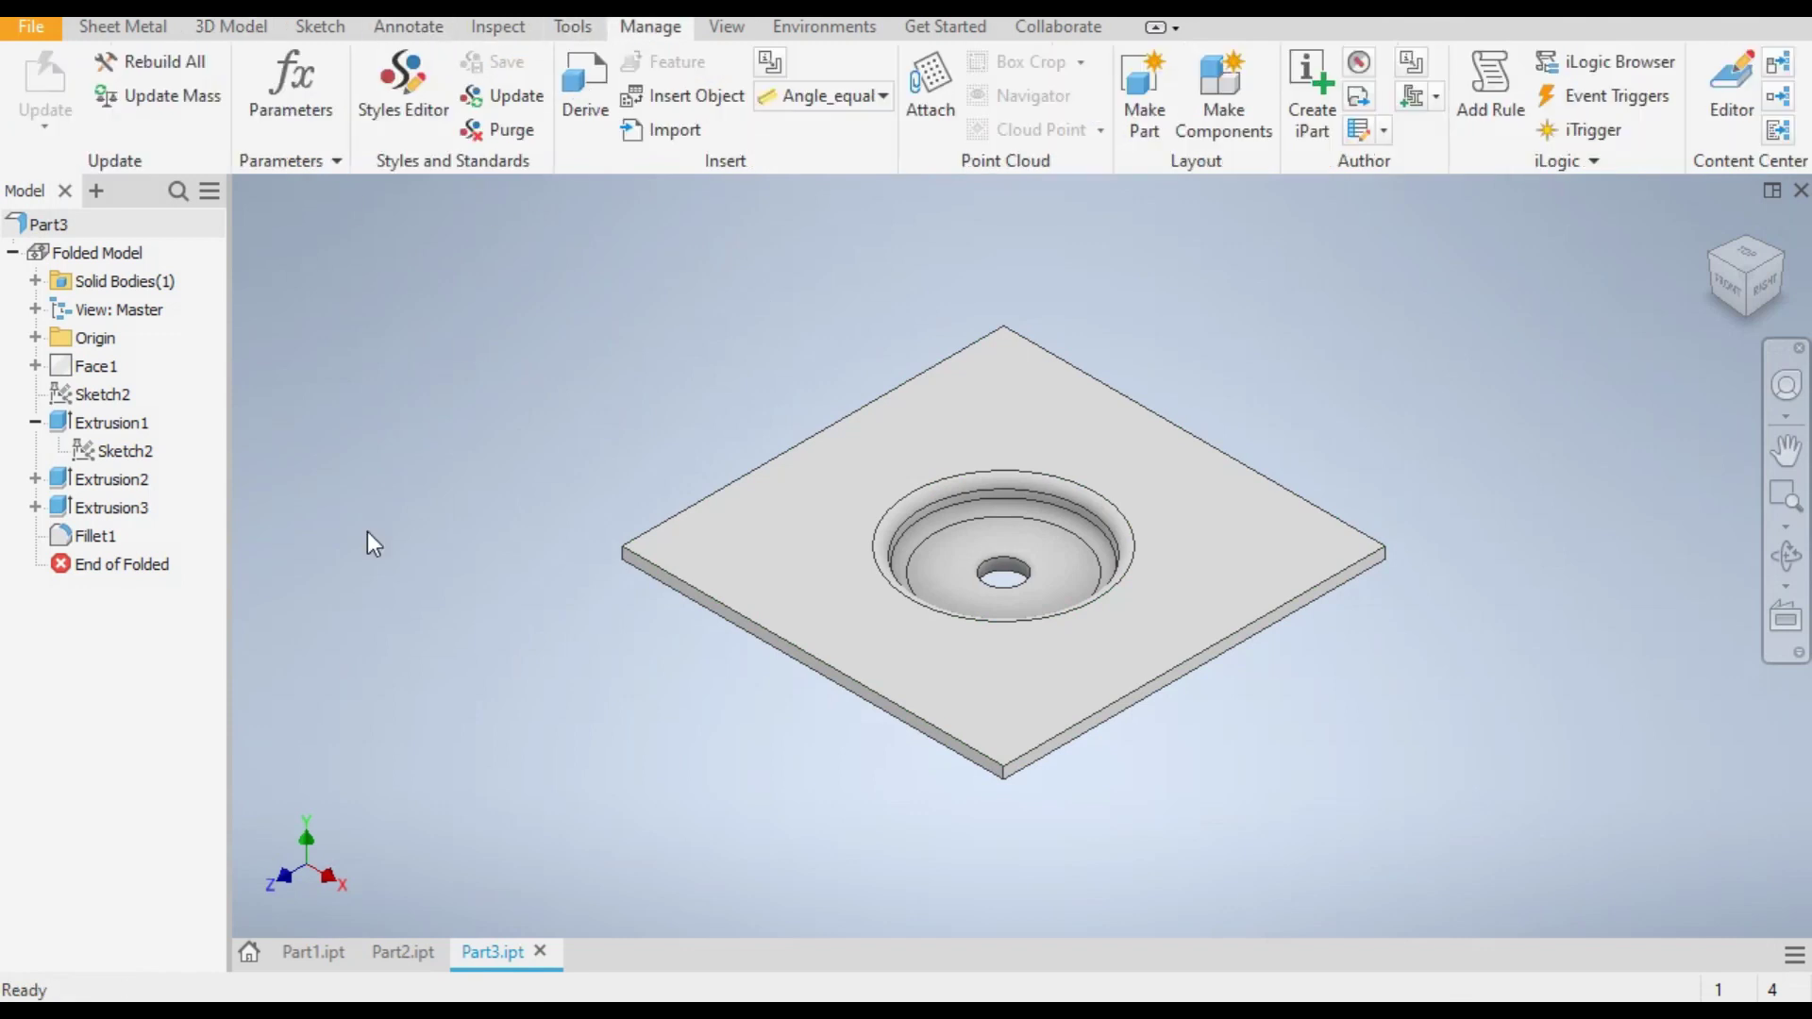
{"action": "left_click", "coordinate": [1413, 72]}
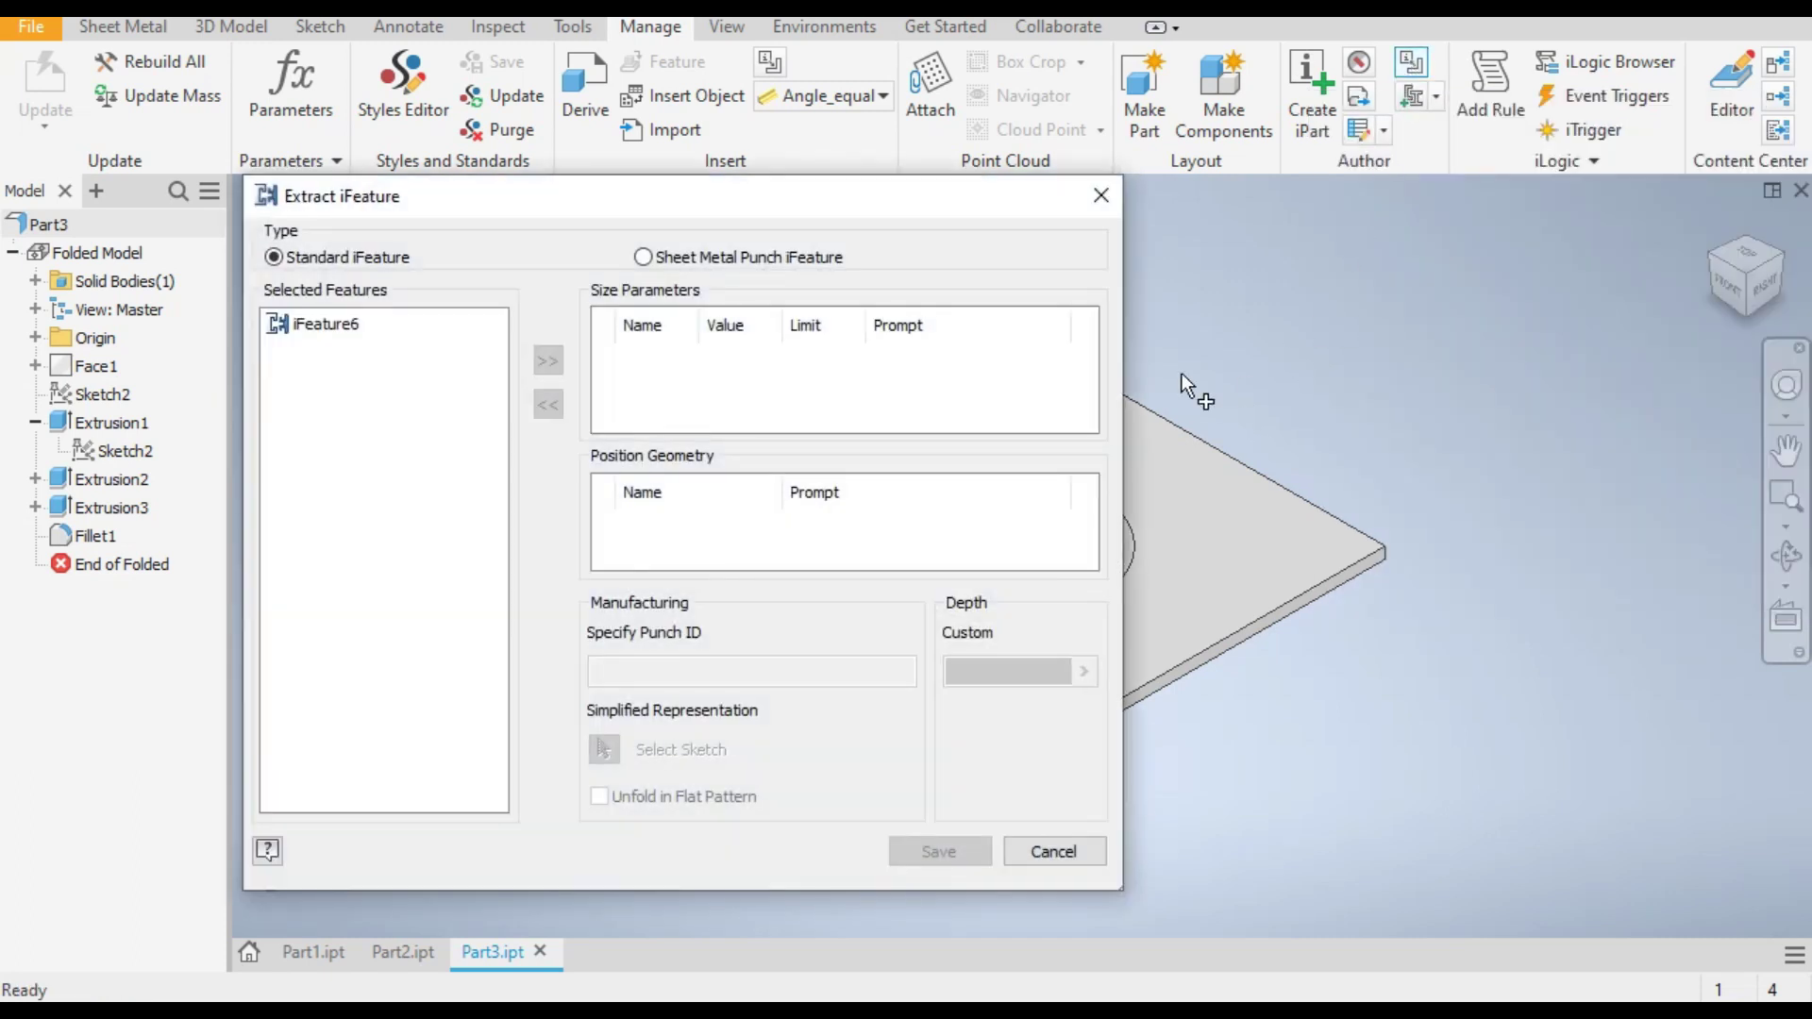
{"action": "left_click", "coordinate": [644, 258]}
{"action": "left_click_drag", "start_coordinate": [716, 196], "coordinate": [1546, 620]}
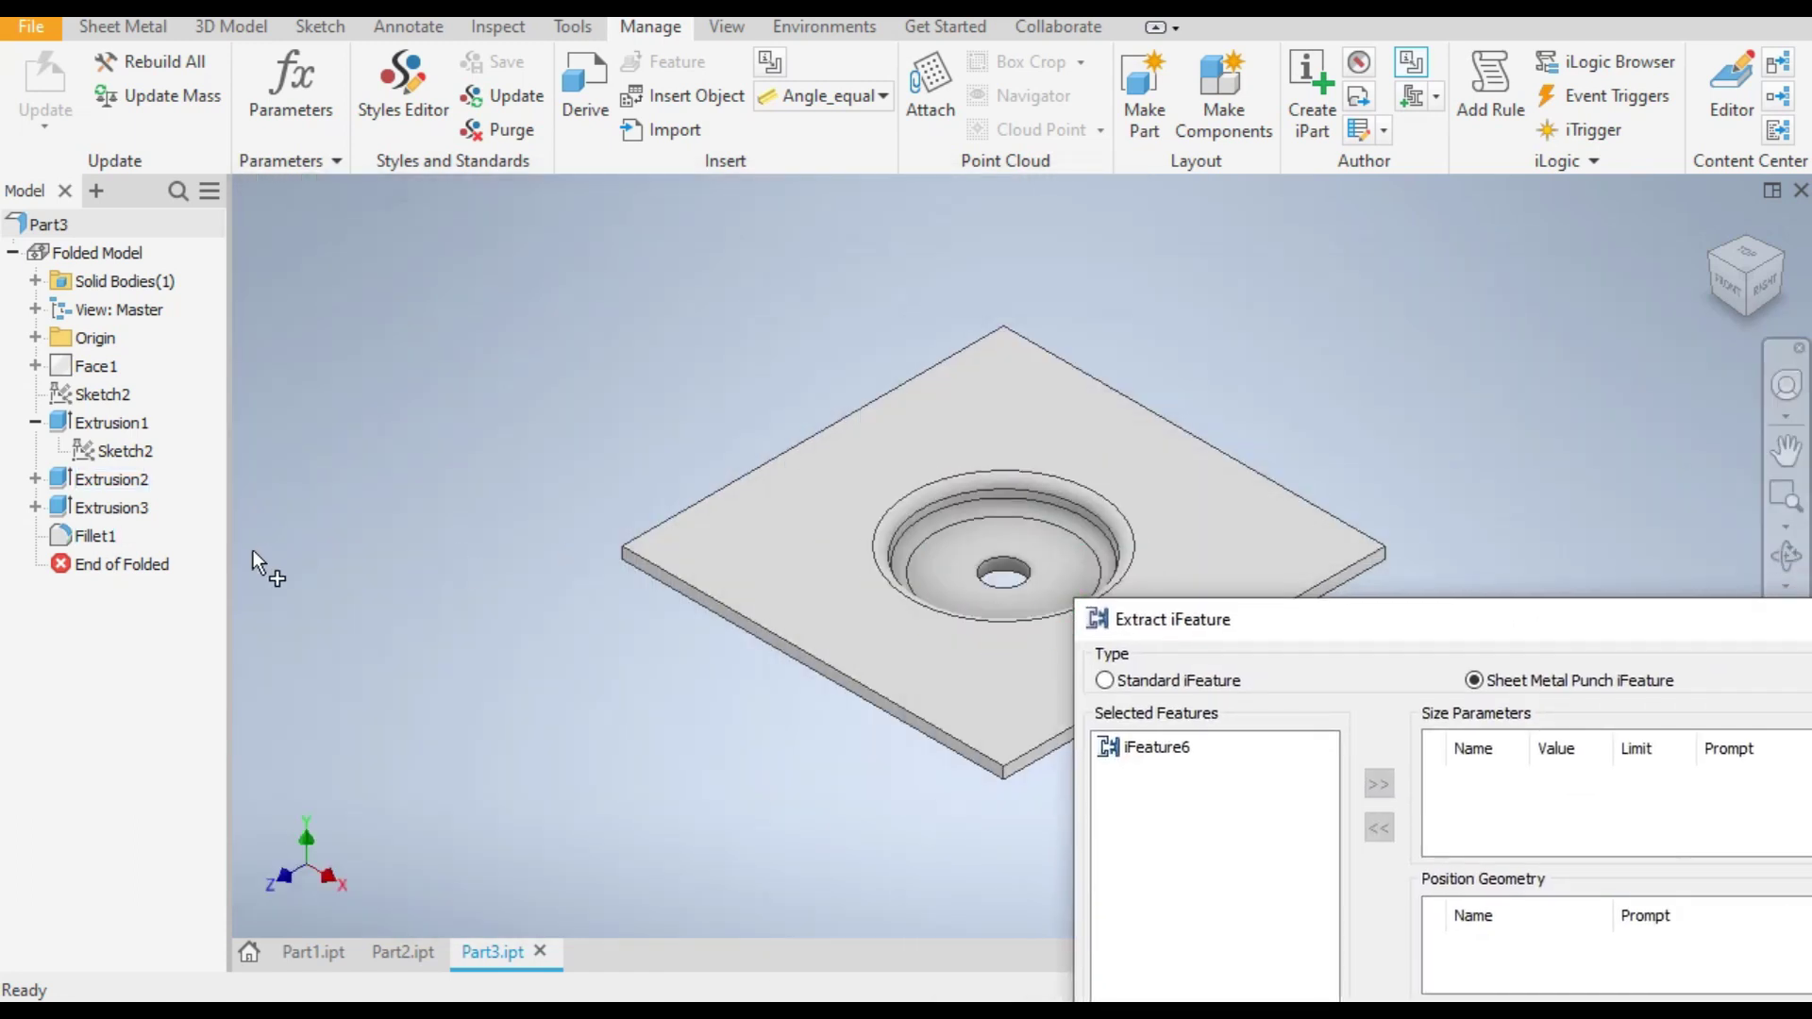
{"action": "left_click_drag", "start_coordinate": [1344, 610], "coordinate": [610, 281]}
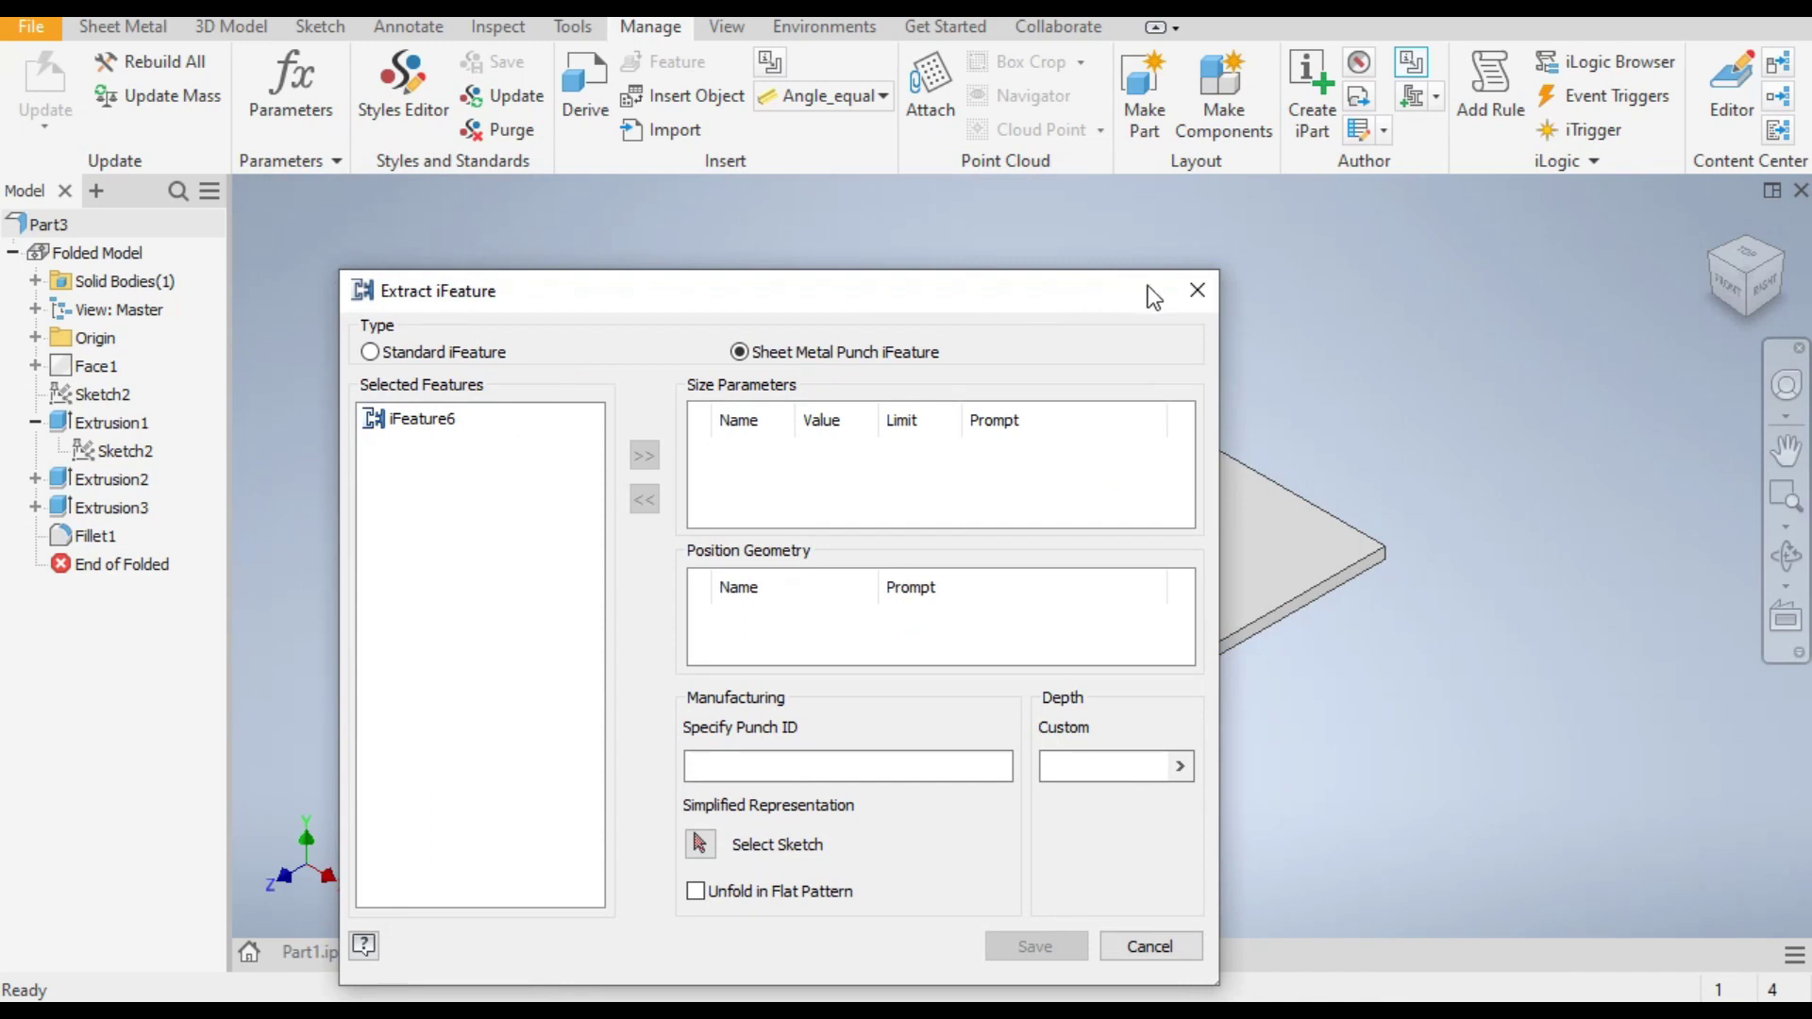
{"action": "left_click", "coordinate": [1192, 292]}
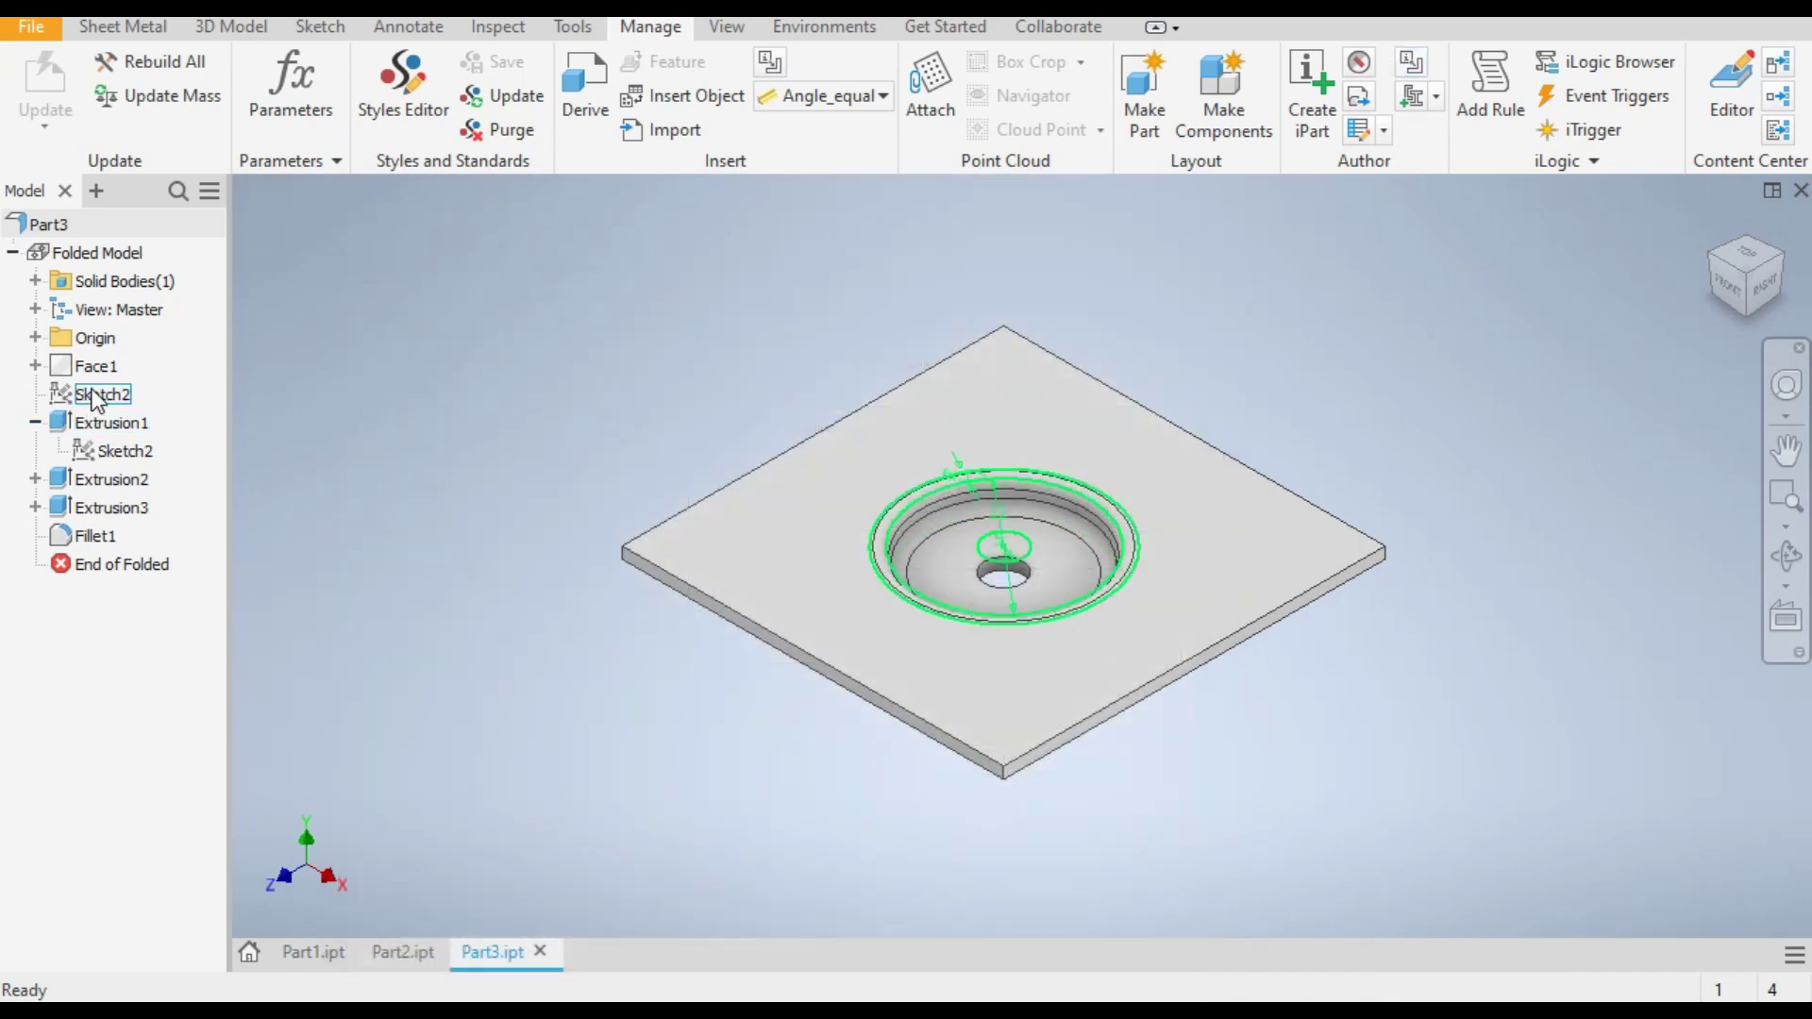
Step: Add a sketch point at the common centre of the circles in Sketch2 and finish the sketch
{"action": "double_click", "coordinate": [102, 395]}
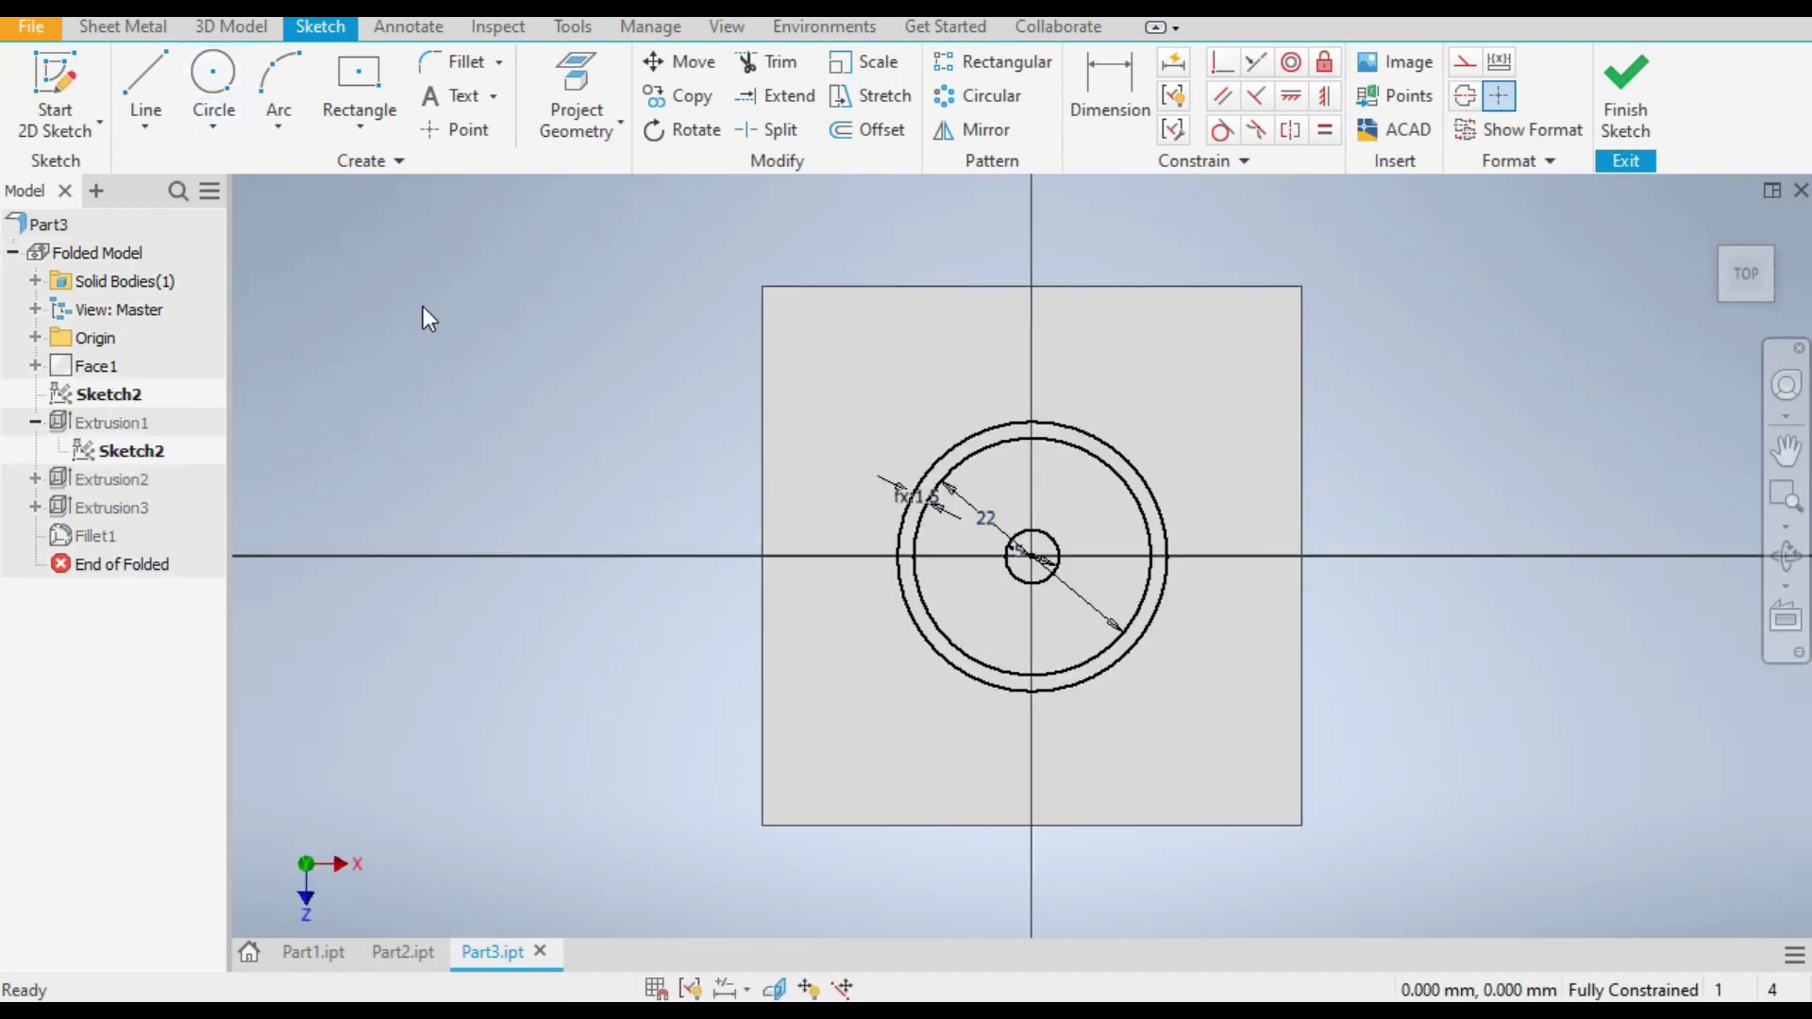
{"action": "left_click", "coordinate": [460, 132]}
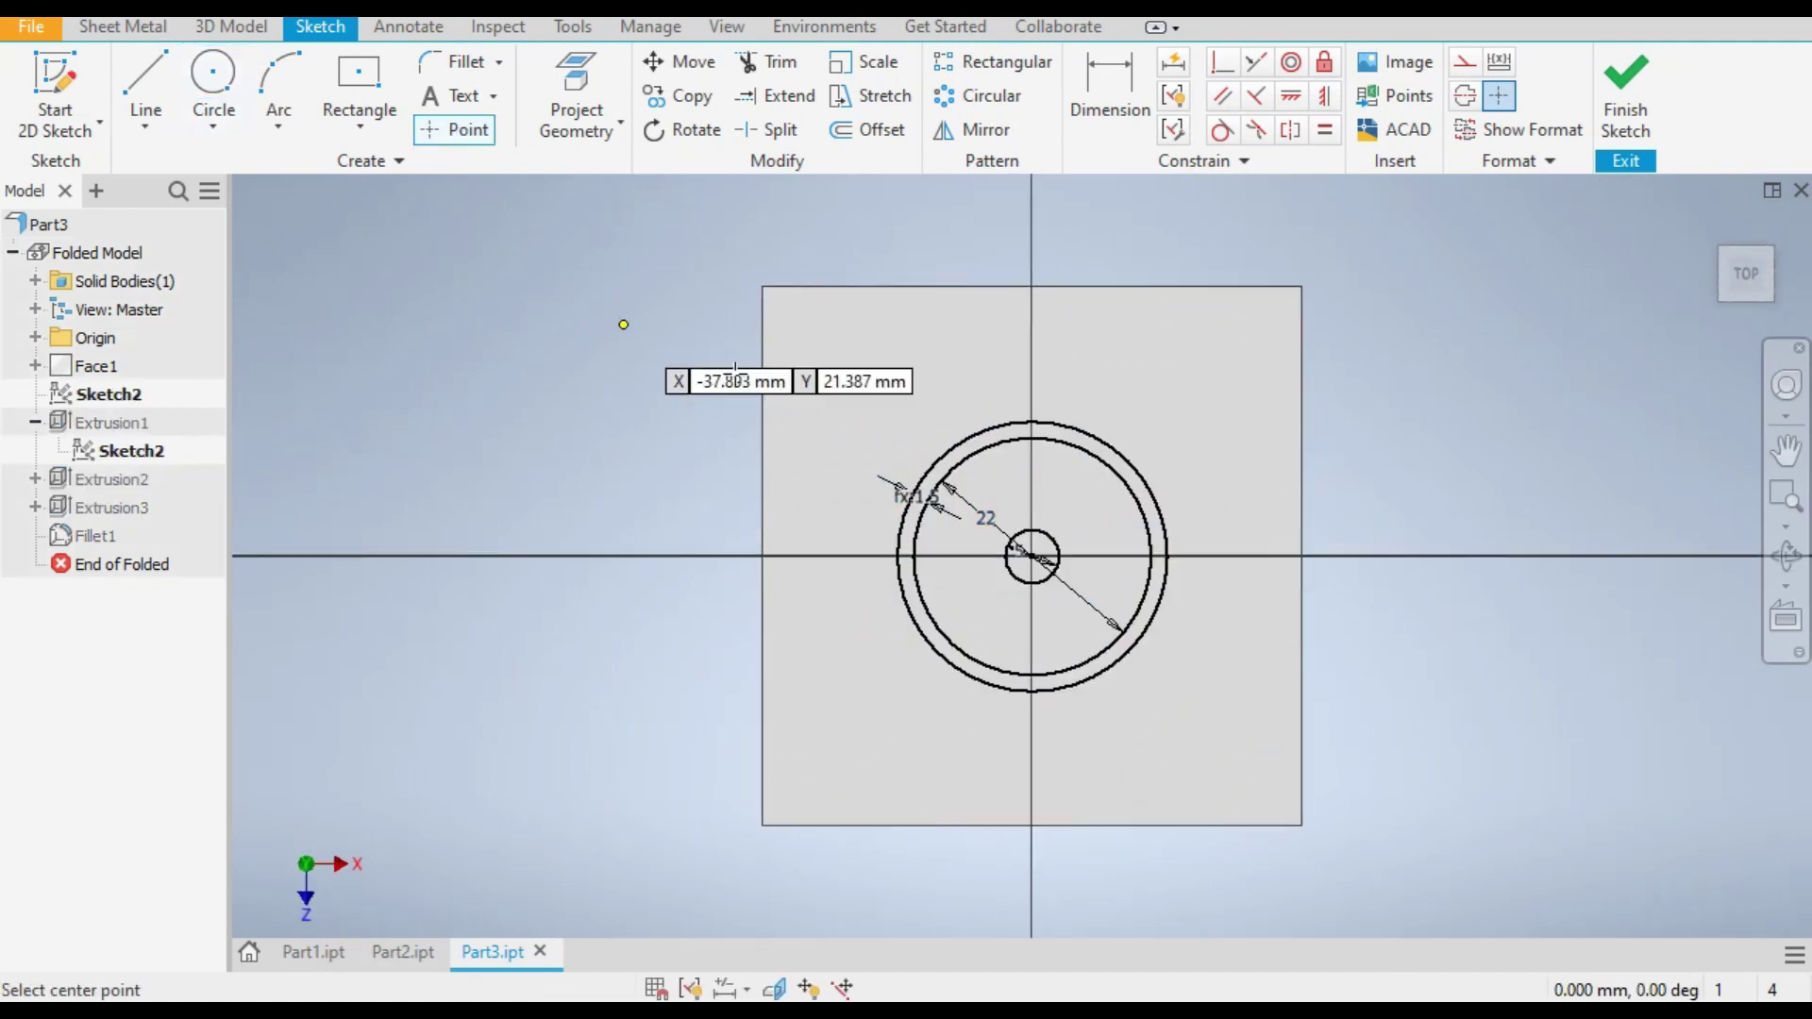
{"action": "left_click", "coordinate": [1032, 556]}
{"action": "left_click", "coordinate": [1631, 94]}
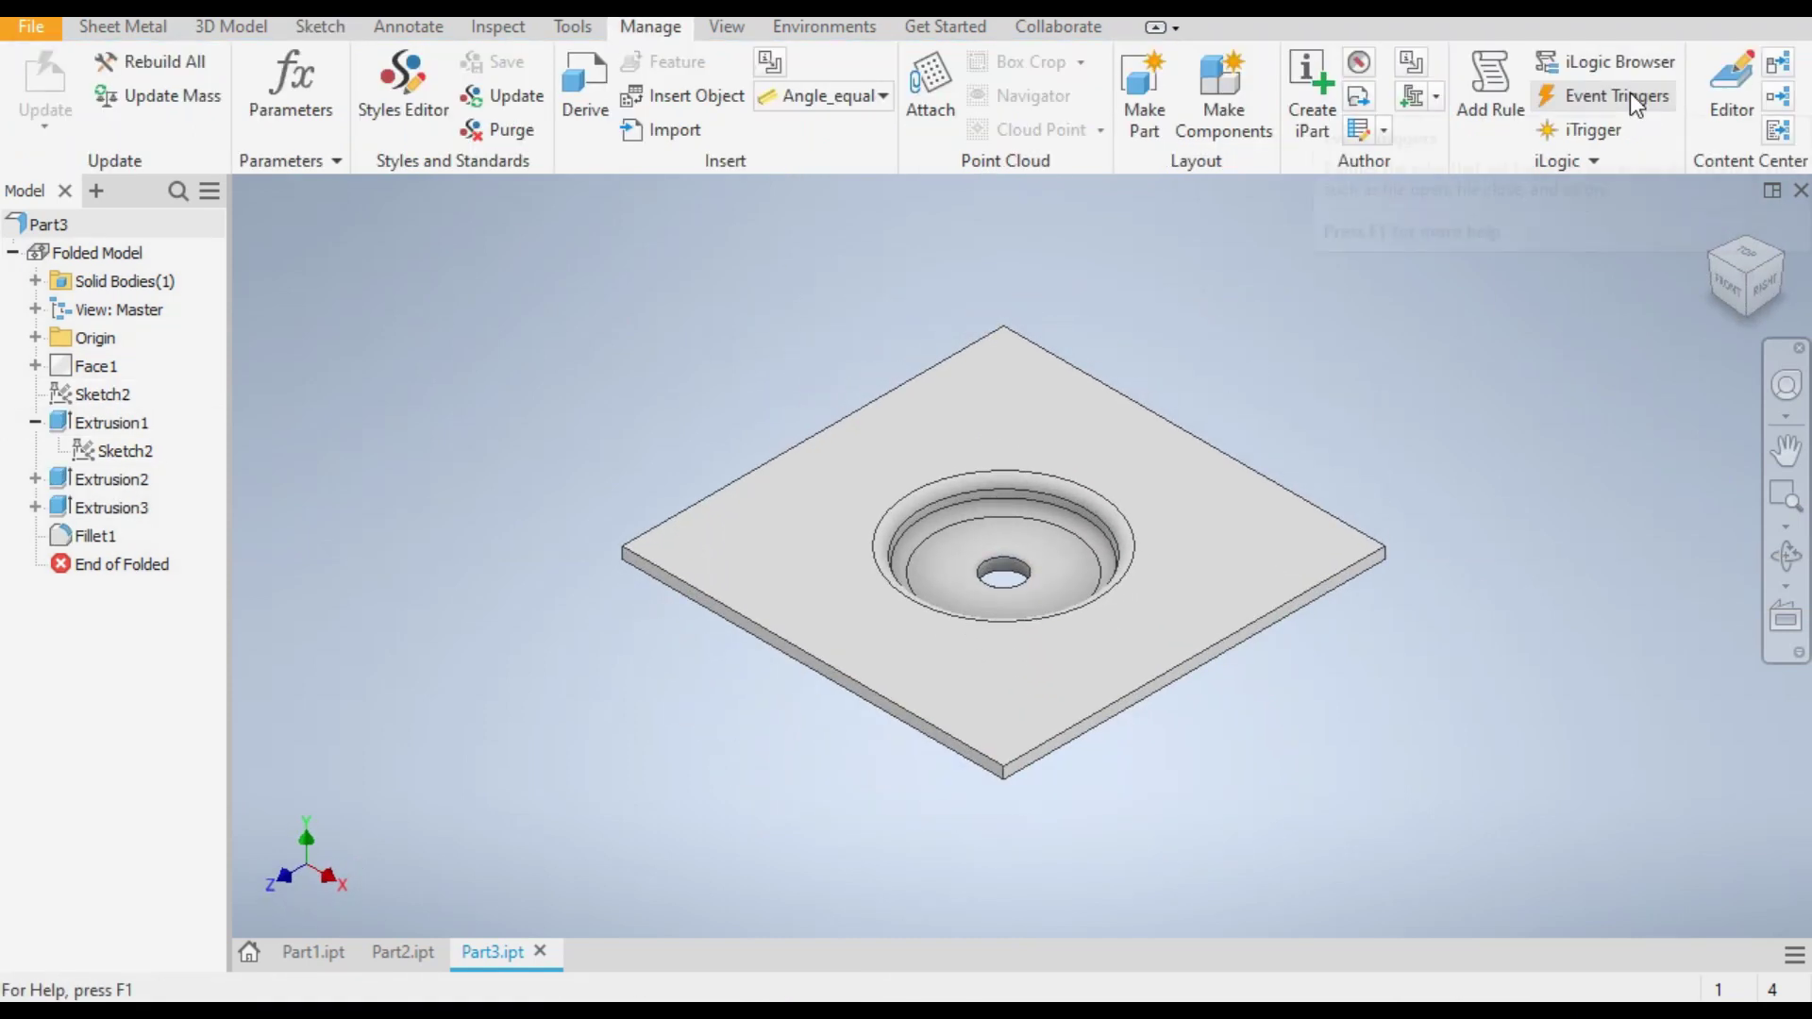
Step: Start extracting a Sheet Metal Punch iFeature from Extrusion1, Extrusion2, Extrusion3 and Fillet1
{"action": "left_click", "coordinate": [1414, 70]}
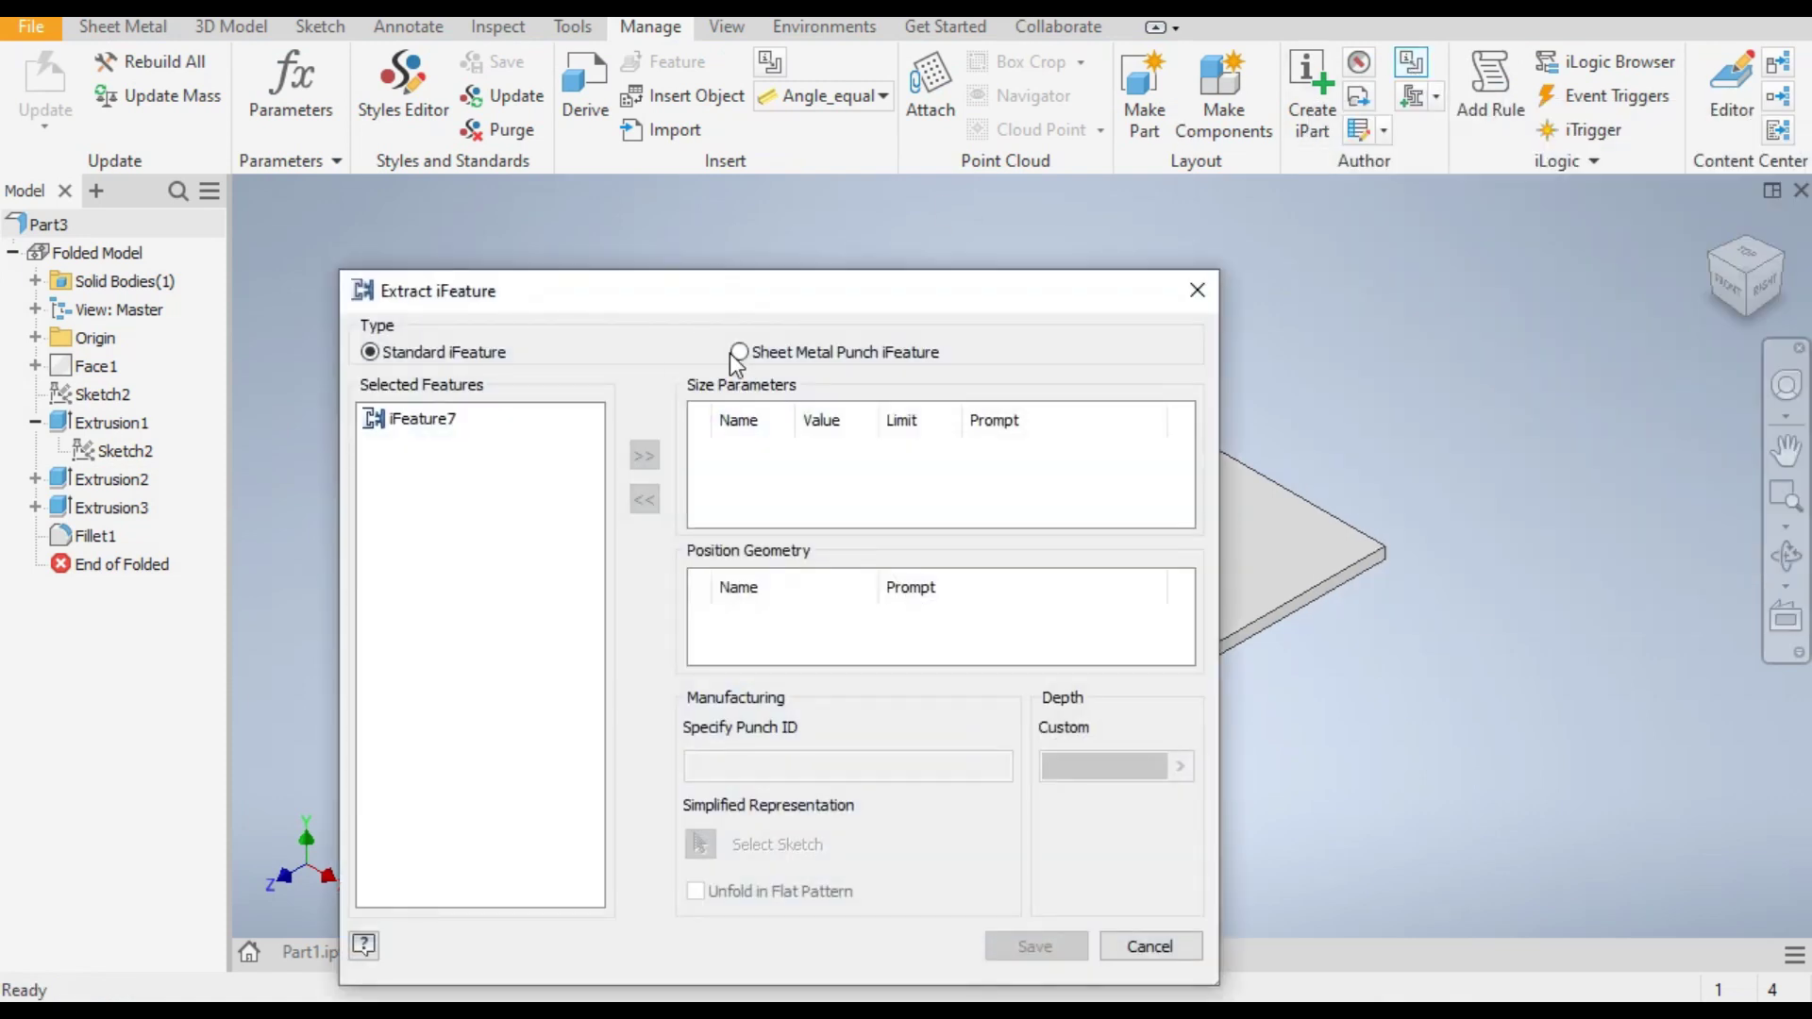
{"action": "left_click", "coordinate": [740, 352]}
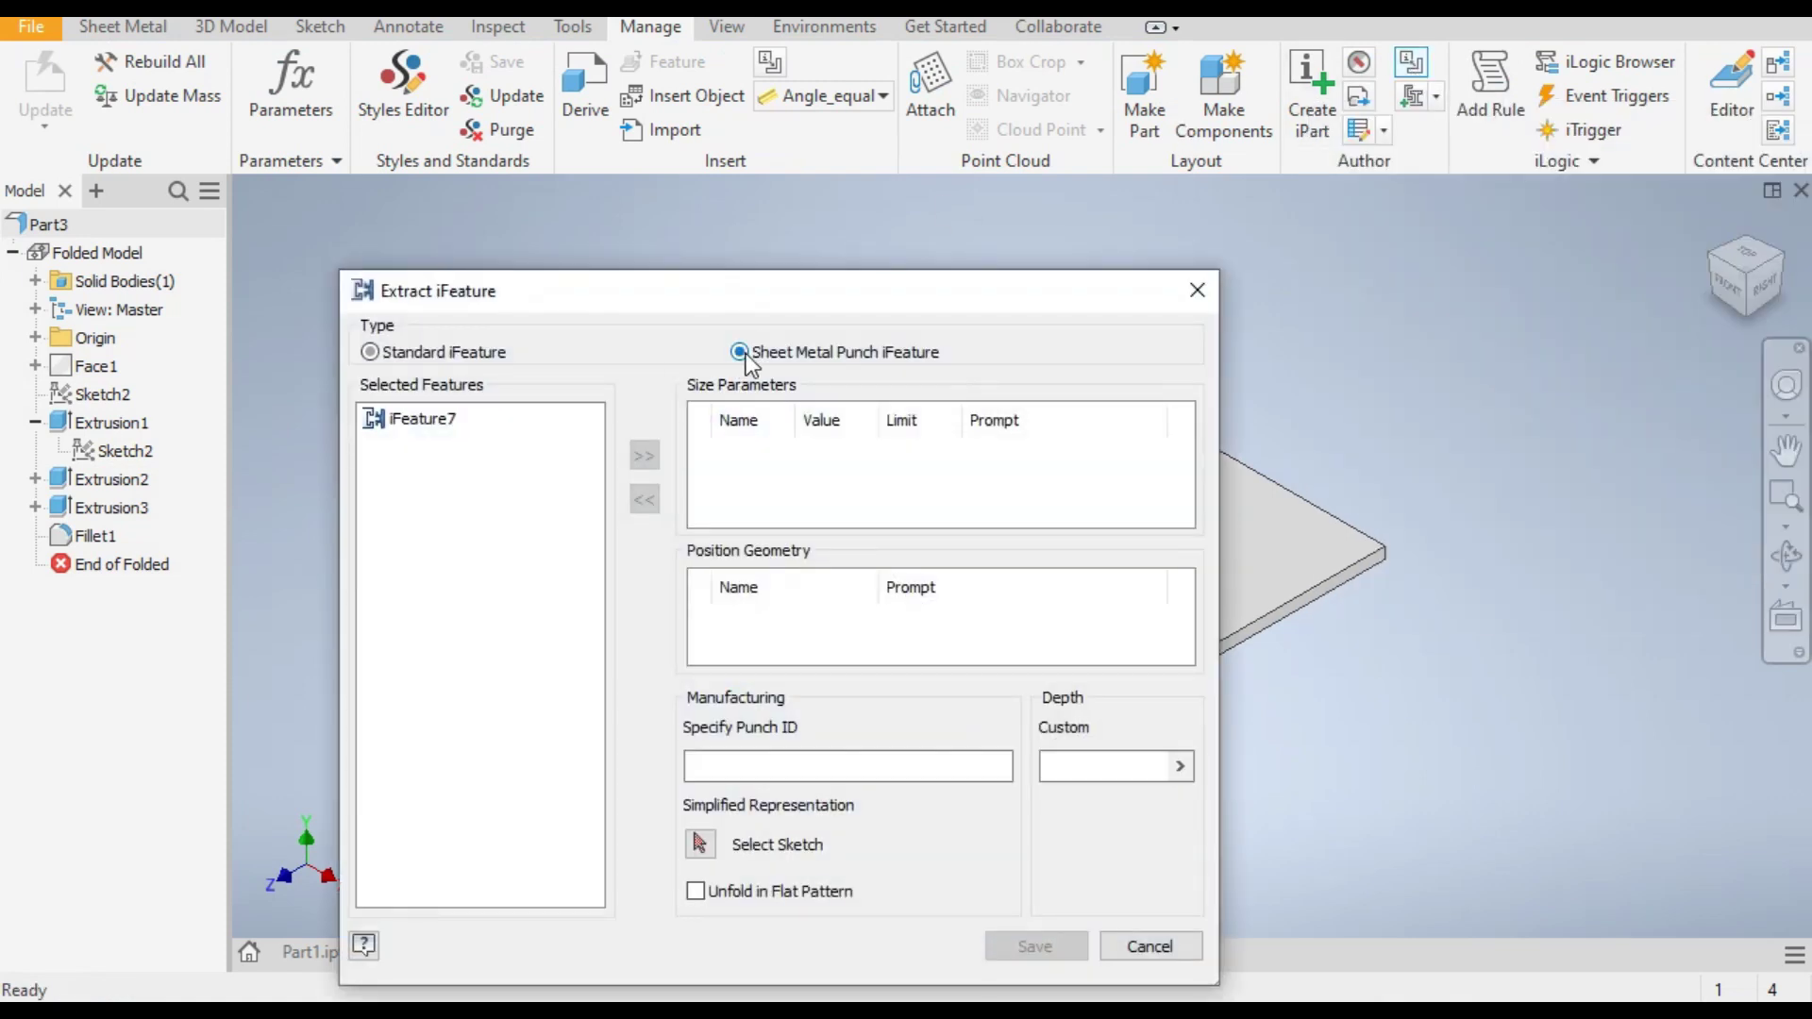
{"action": "left_click_drag", "start_coordinate": [791, 287], "coordinate": [1578, 187]}
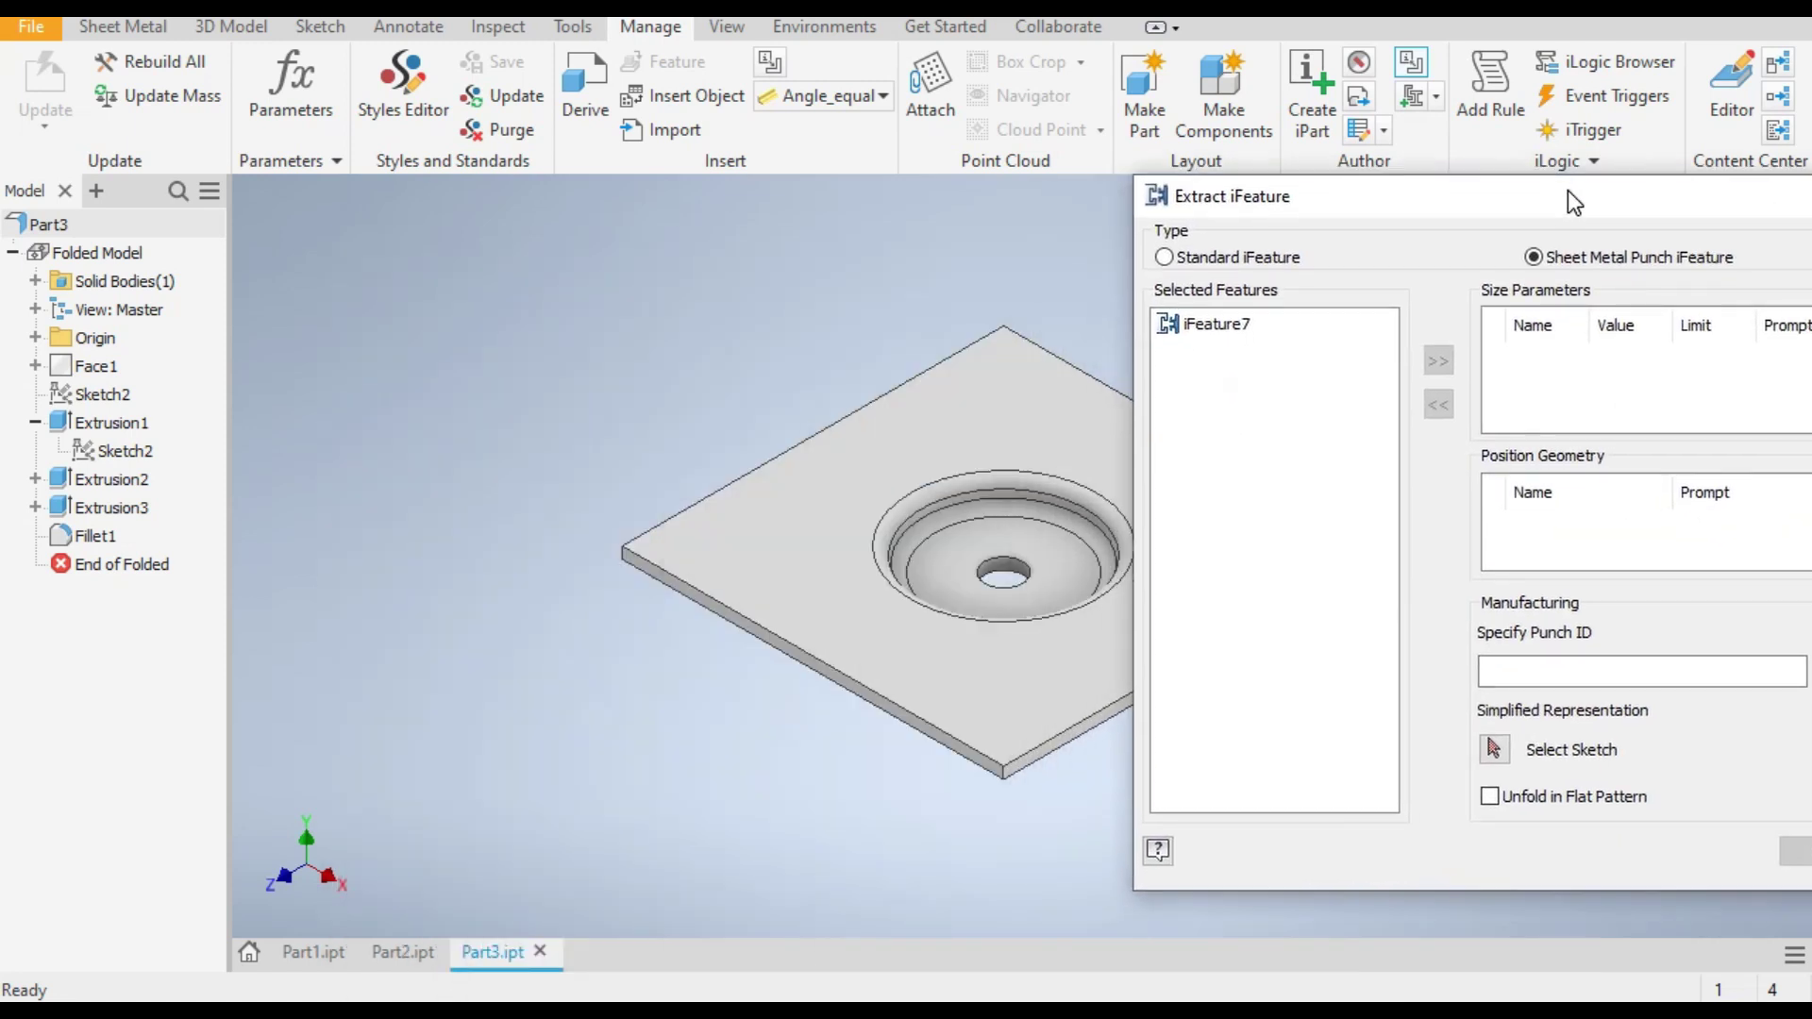
{"action": "left_click", "coordinate": [111, 422]}
{"action": "left_click", "coordinate": [101, 483]}
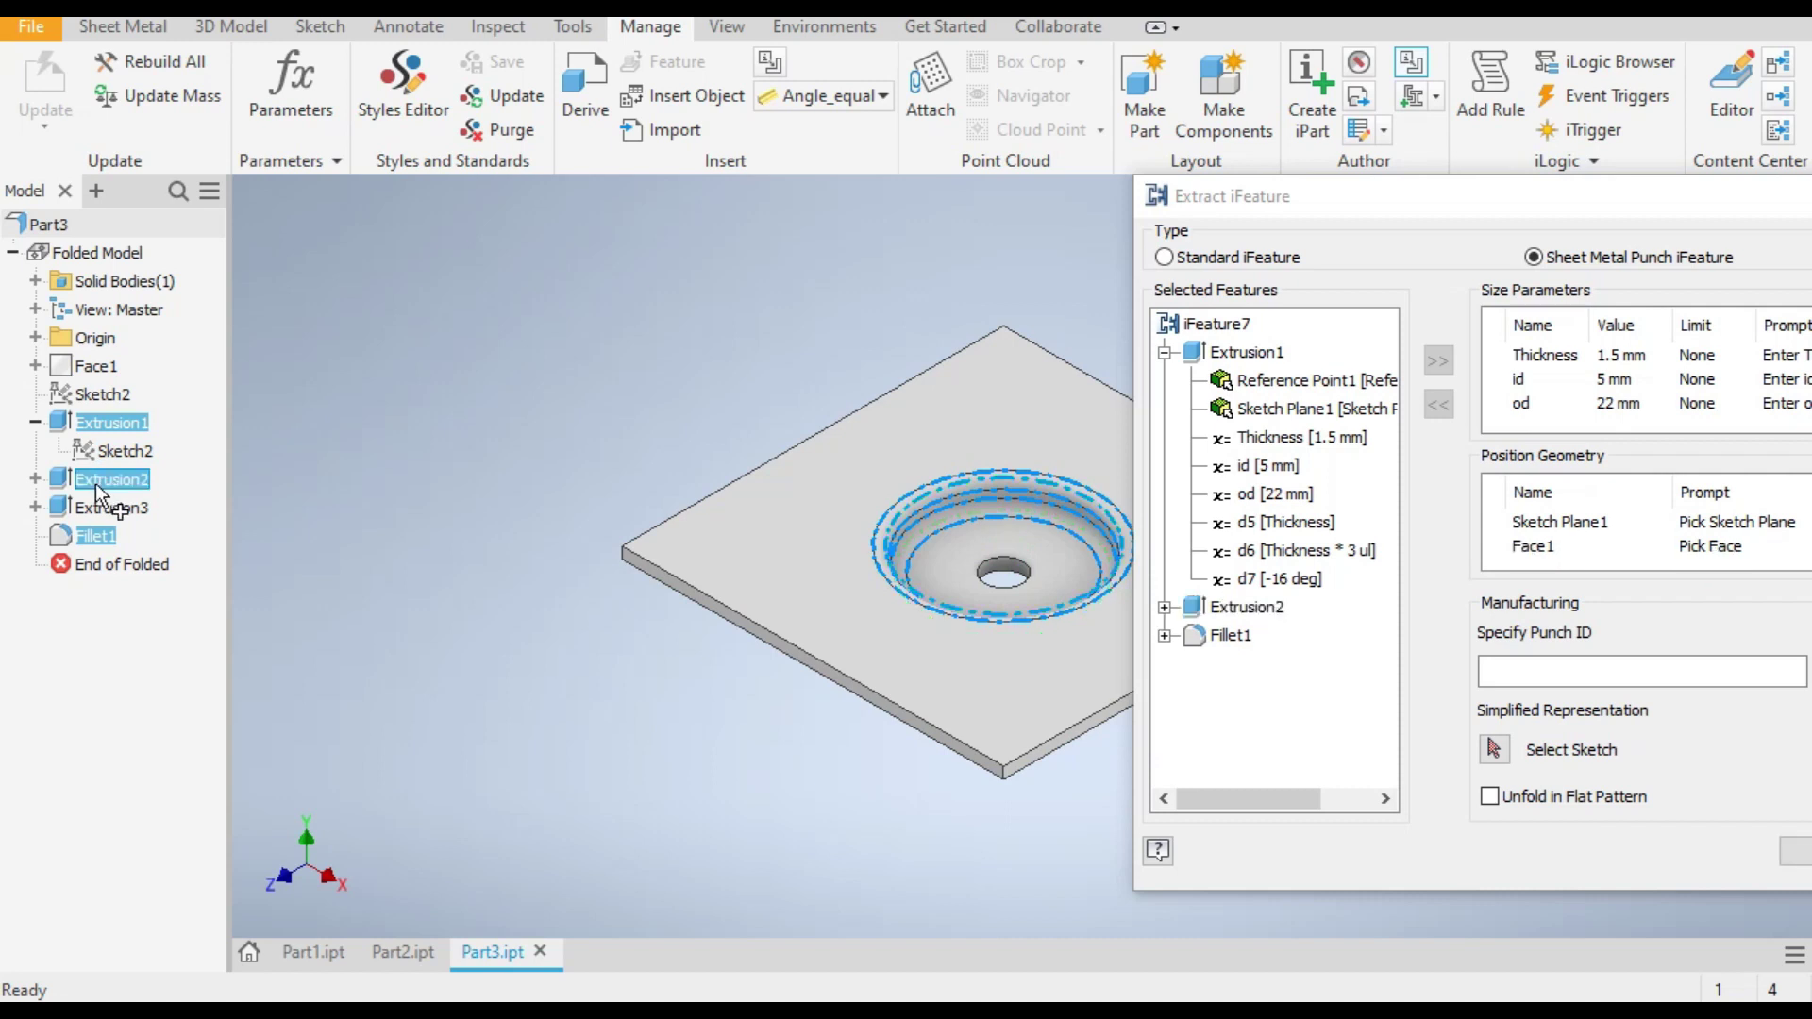
{"action": "left_click", "coordinate": [106, 507]}
{"action": "middle_click_drag", "start_coordinate": [564, 569], "coordinate": [337, 544]}
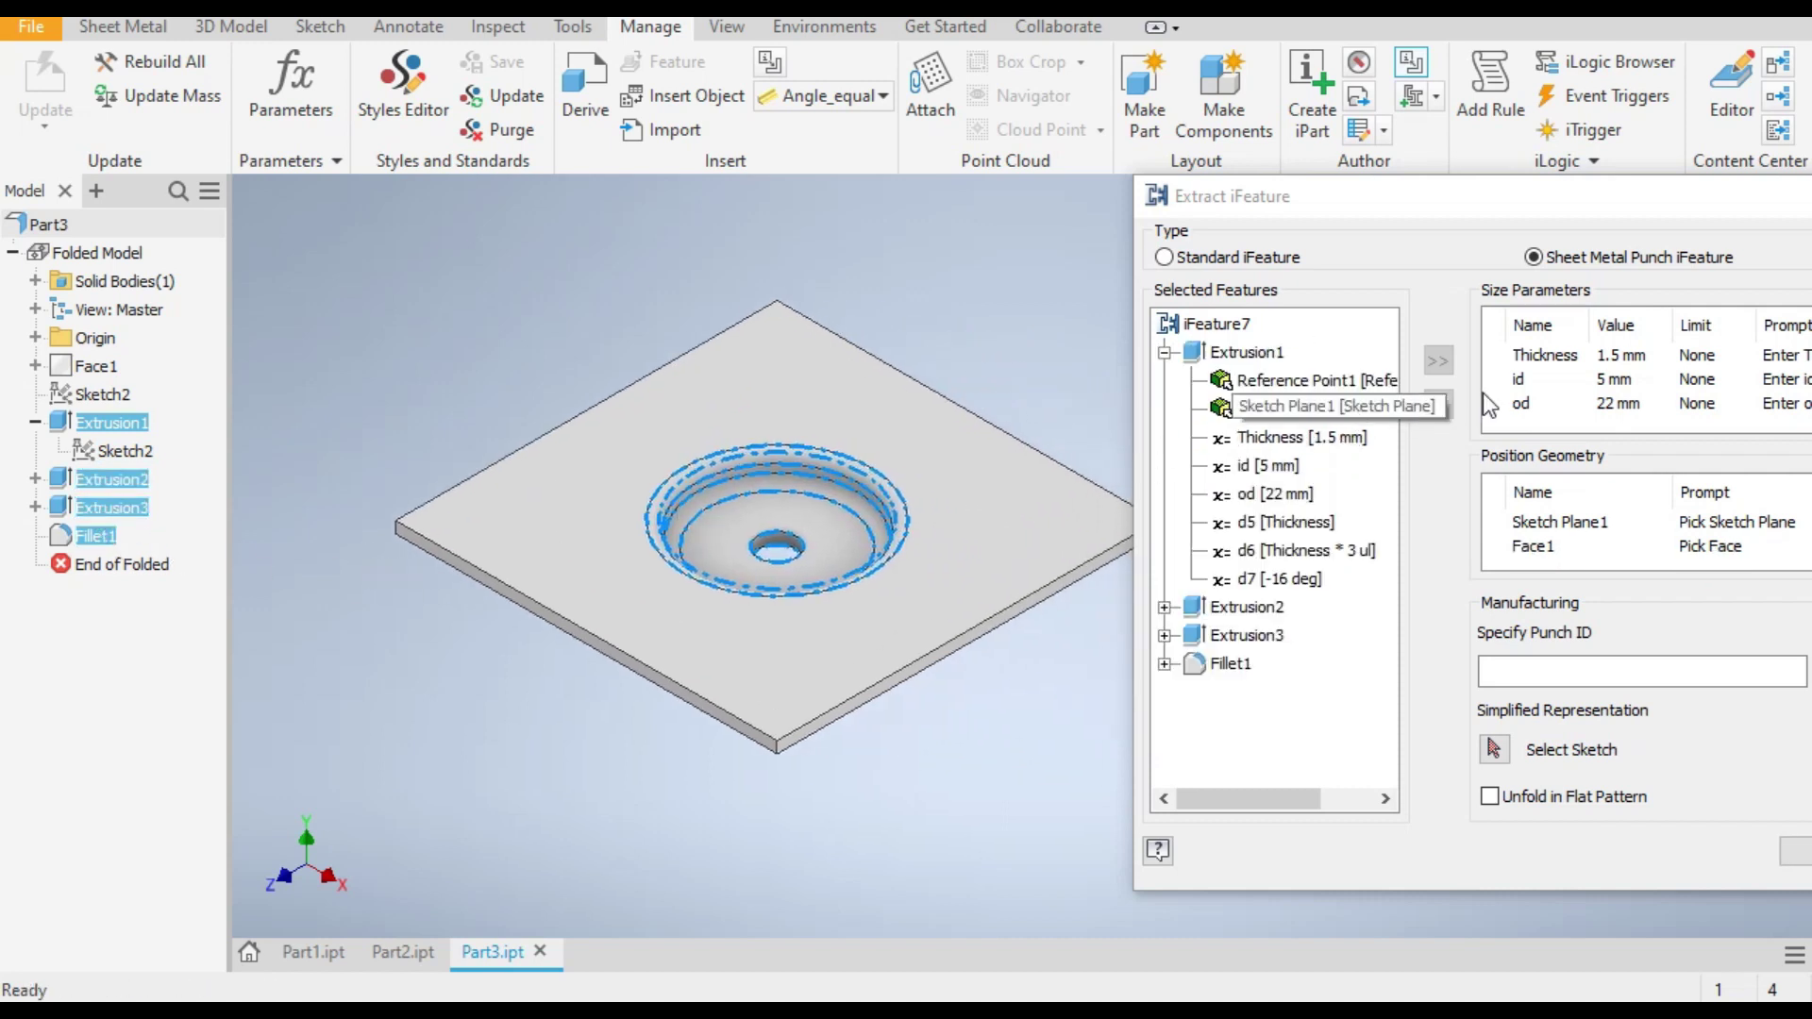
Step: Set the punch ID to punch-13 and use Sketch2 as the simplified representation of the punch iFeature
{"action": "left_click_drag", "start_coordinate": [1686, 207], "coordinate": [1465, 212]}
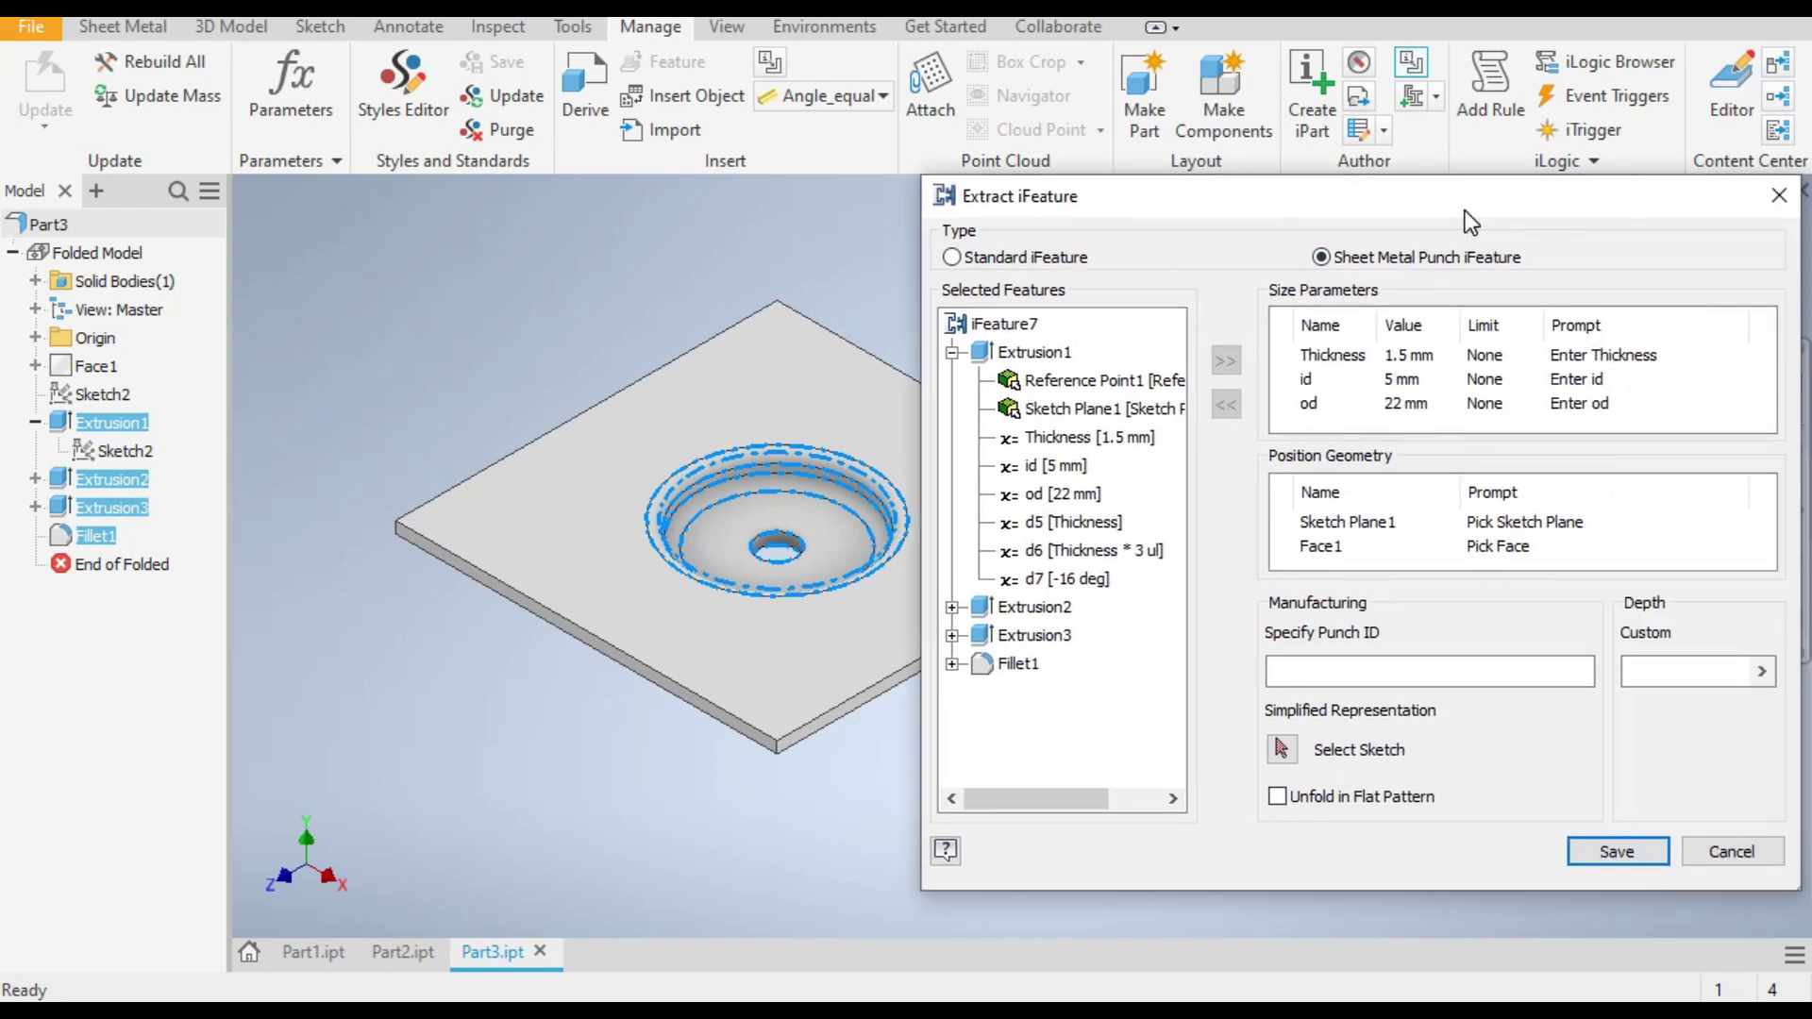
{"action": "left_click", "coordinate": [1388, 666]}
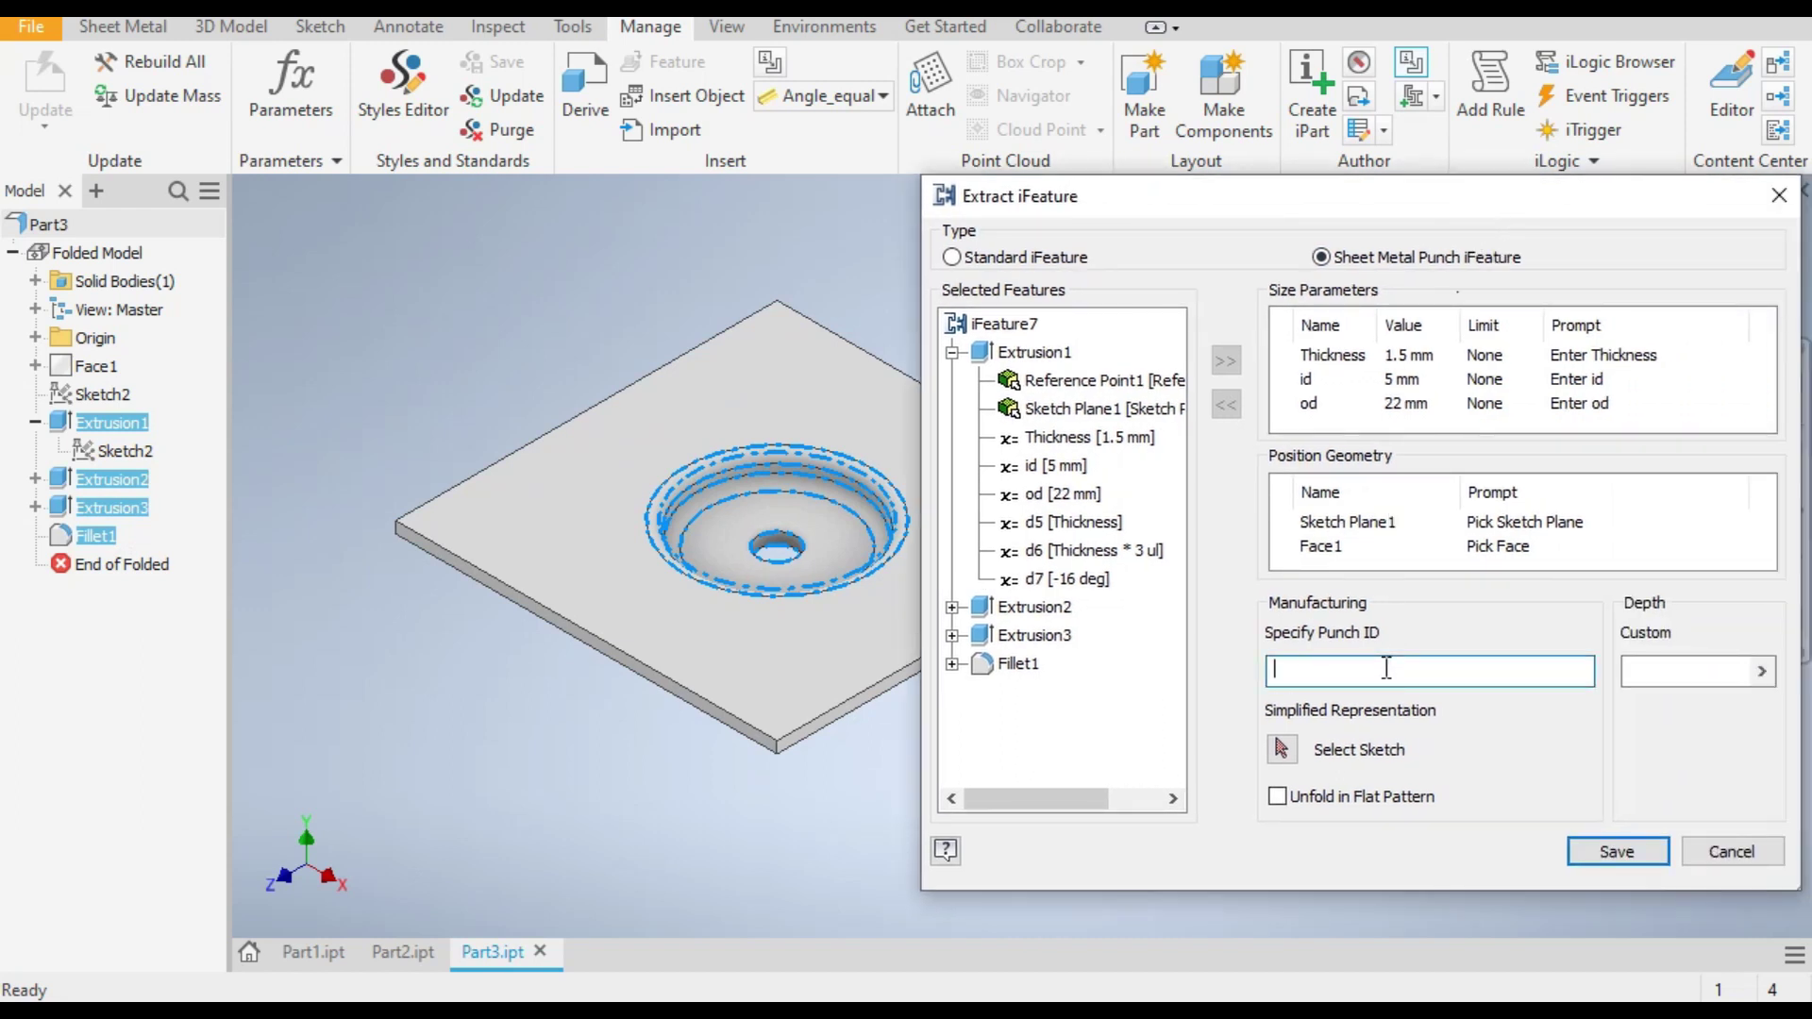
{"action": "type", "text": "p"}
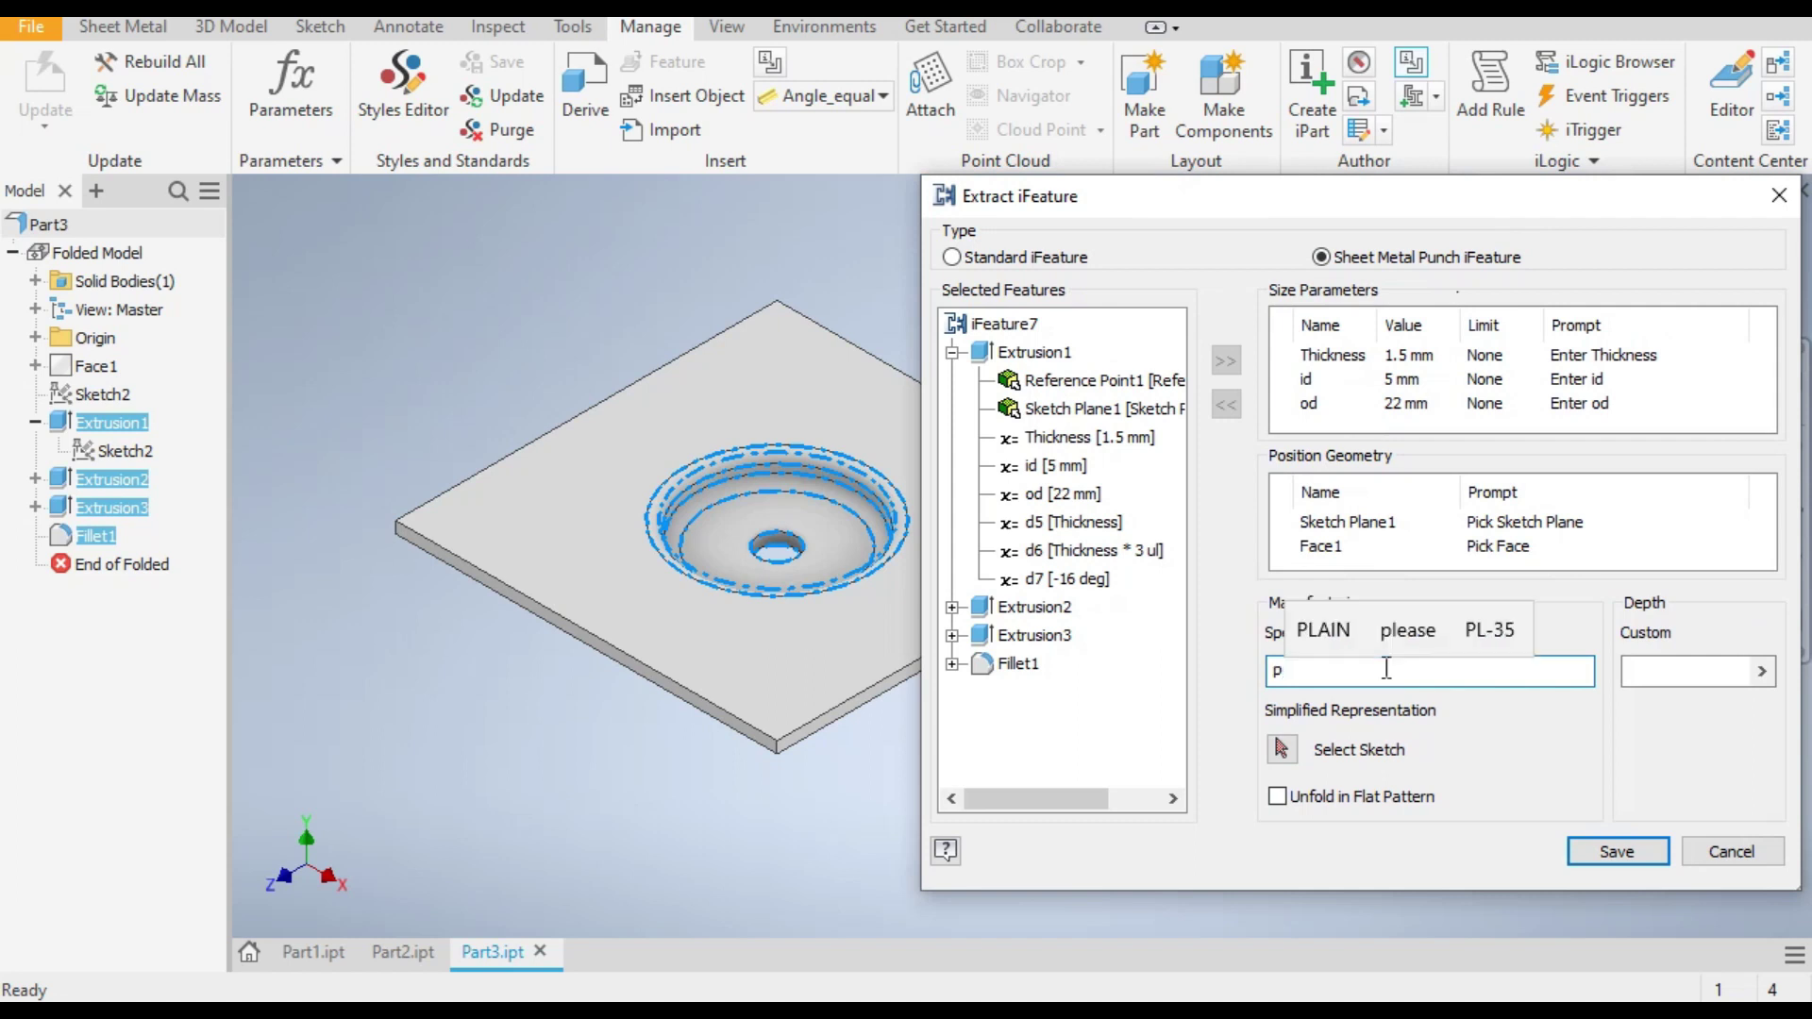
{"action": "type", "text": "unch-13"}
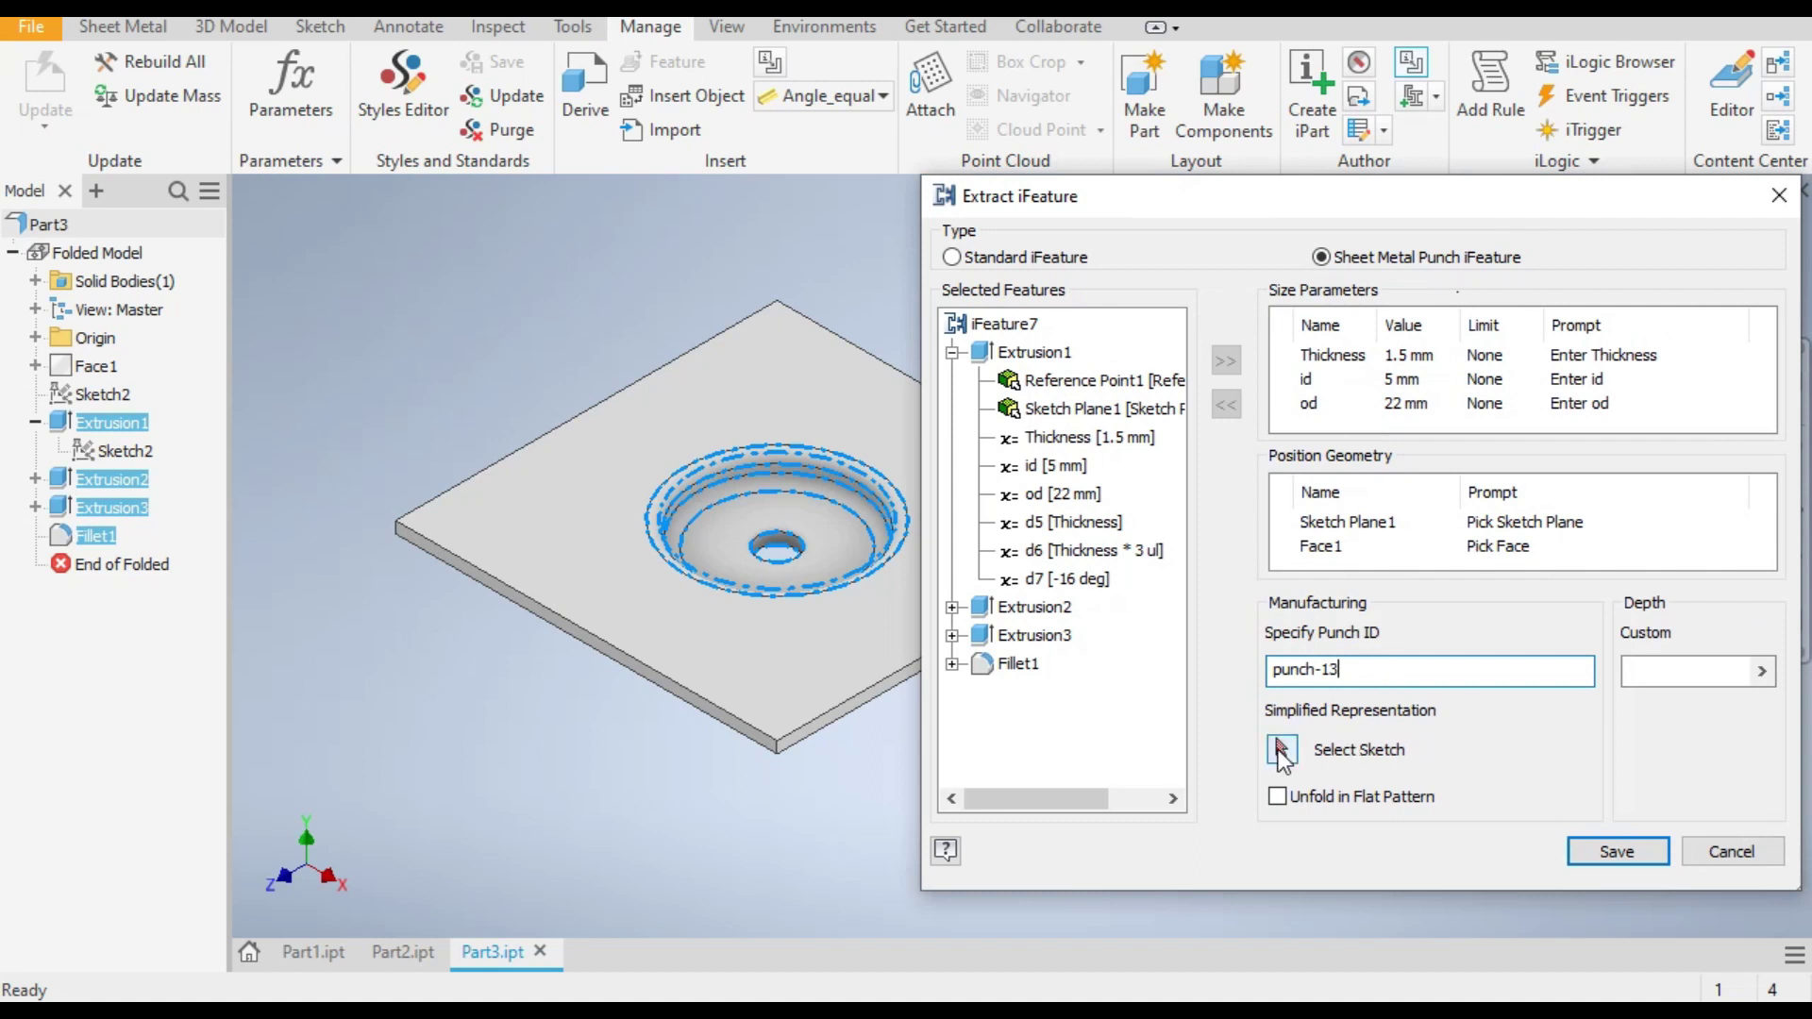
{"action": "left_click", "coordinate": [1282, 750]}
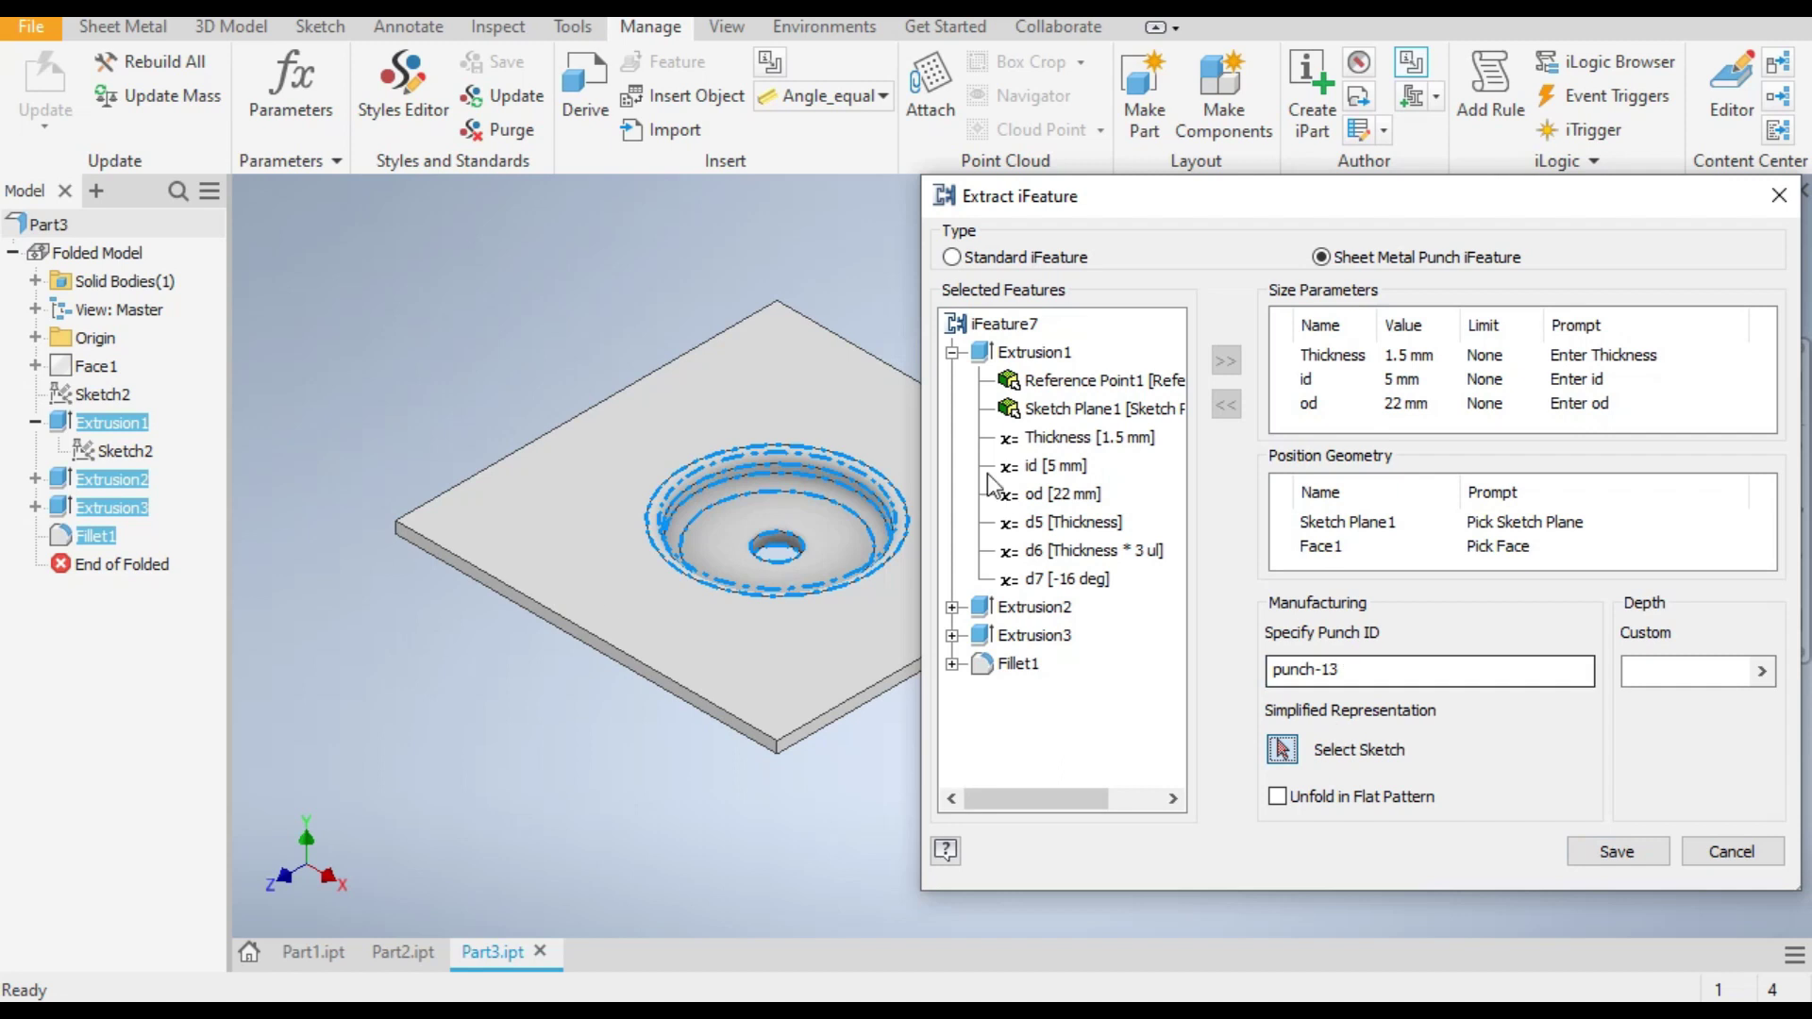
{"action": "left_click", "coordinate": [119, 452]}
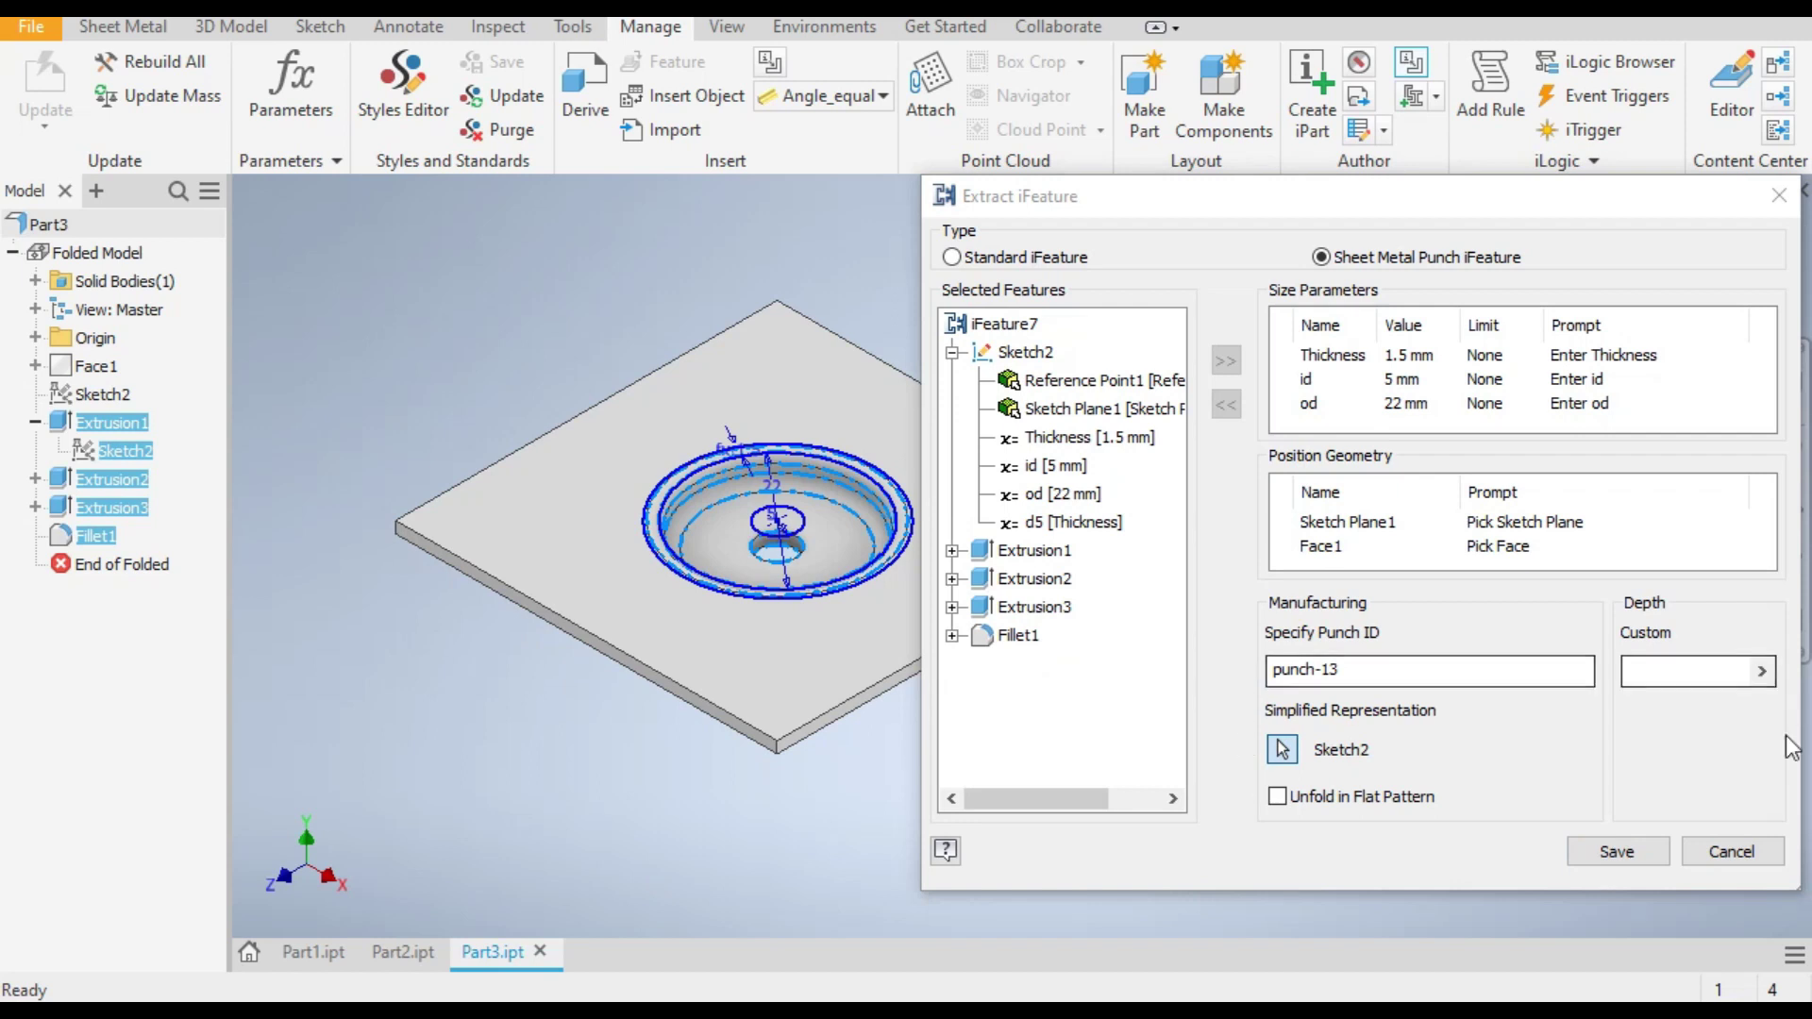
Step: Save the extracted iFeature as punch-13 in the catalog's Punches folder
{"action": "left_click", "coordinate": [1631, 865]}
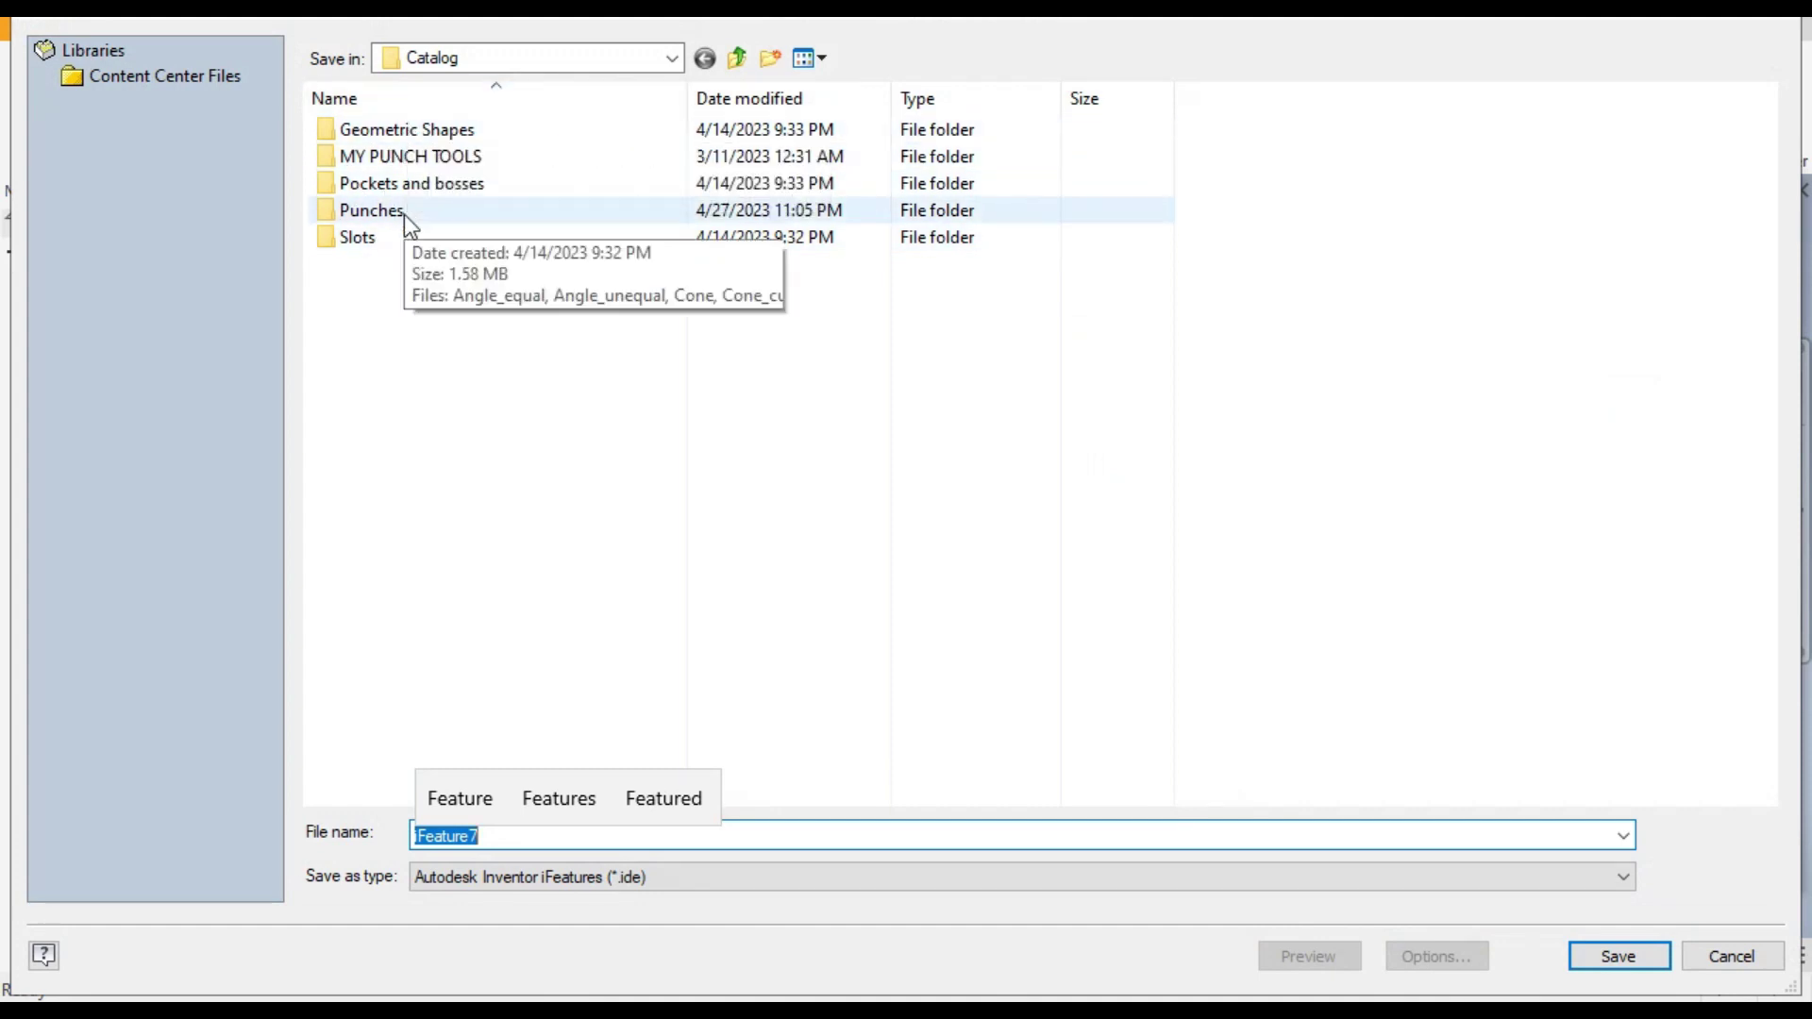
{"action": "double_click", "coordinate": [373, 210]}
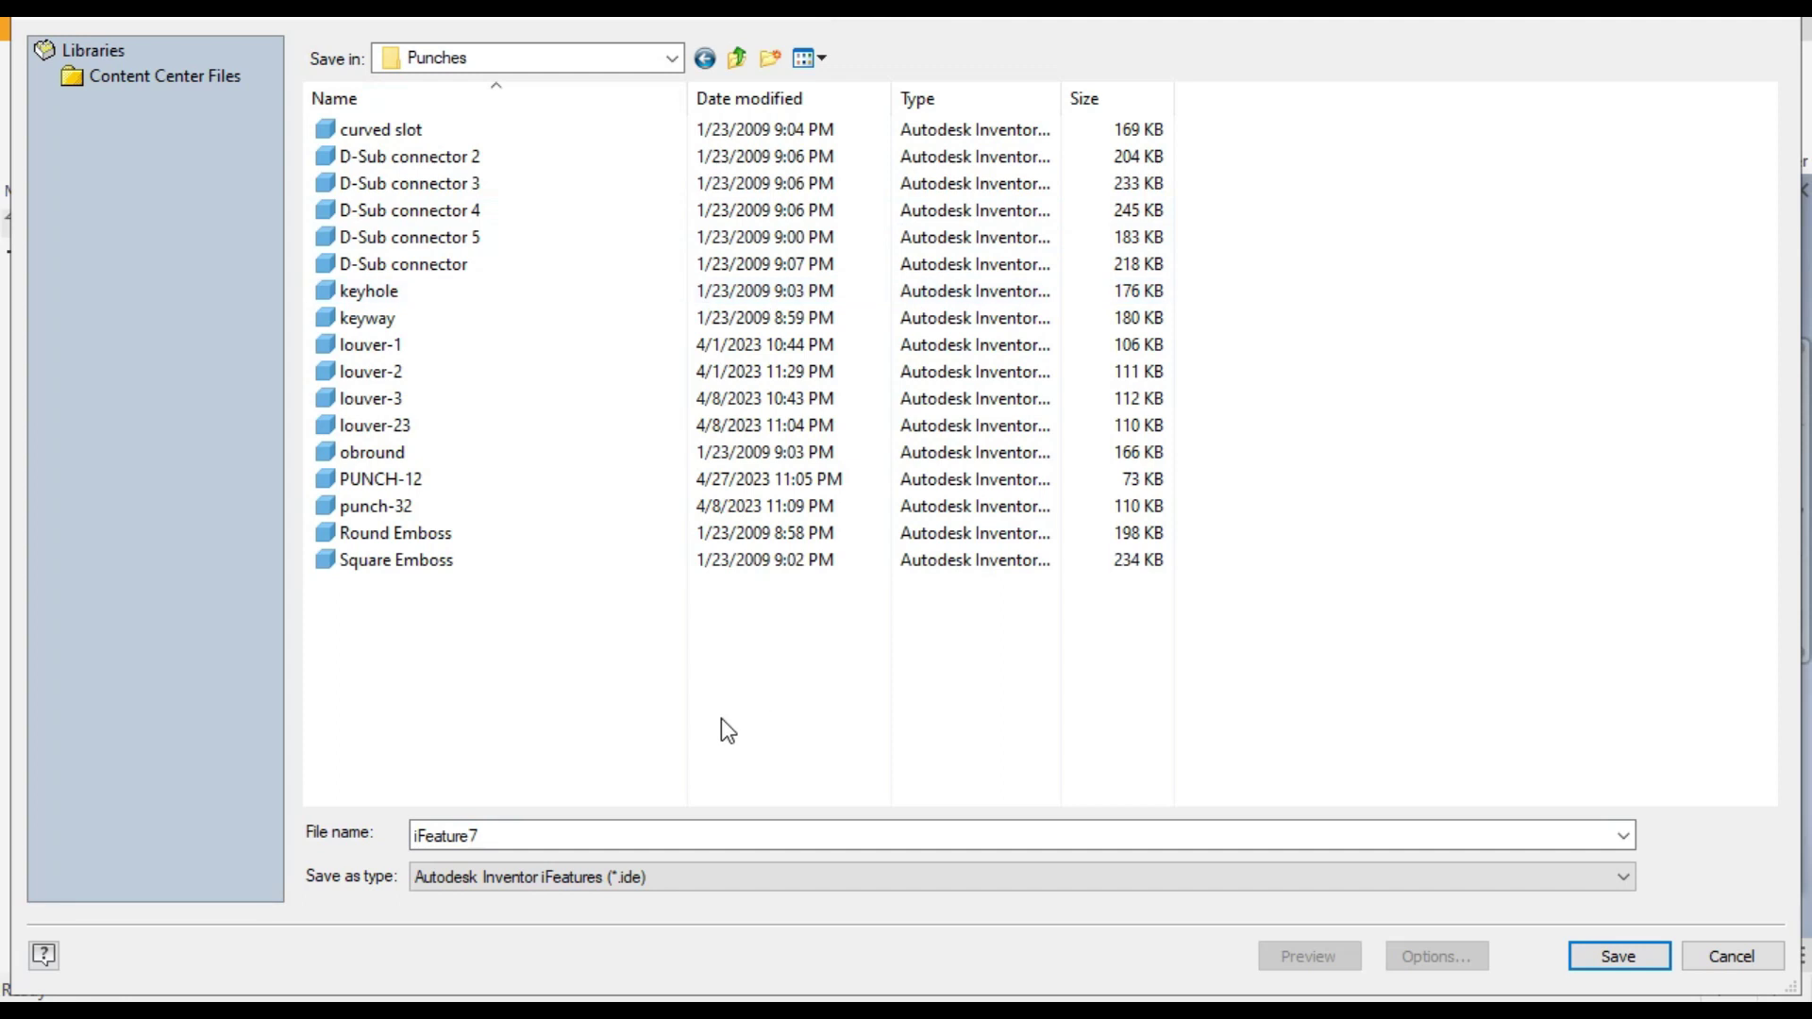
{"action": "left_click_drag", "start_coordinate": [479, 835], "coordinate": [332, 839]}
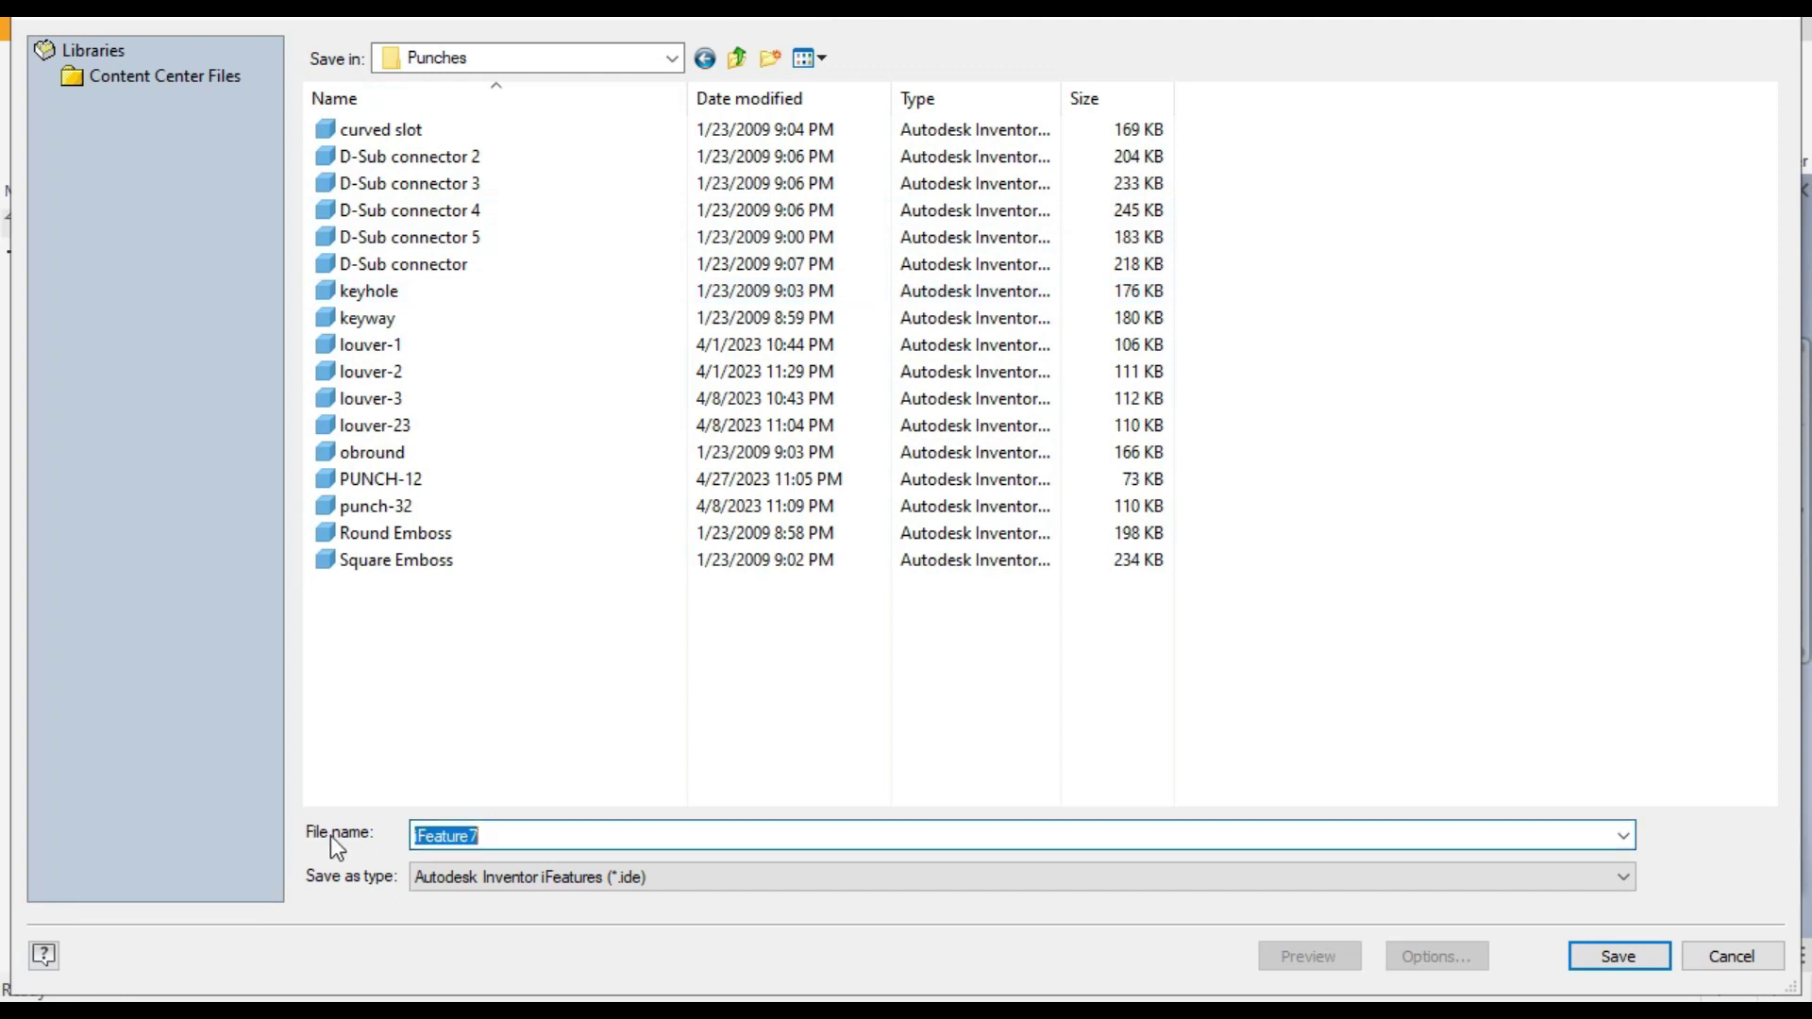
{"action": "type", "text": "pun"}
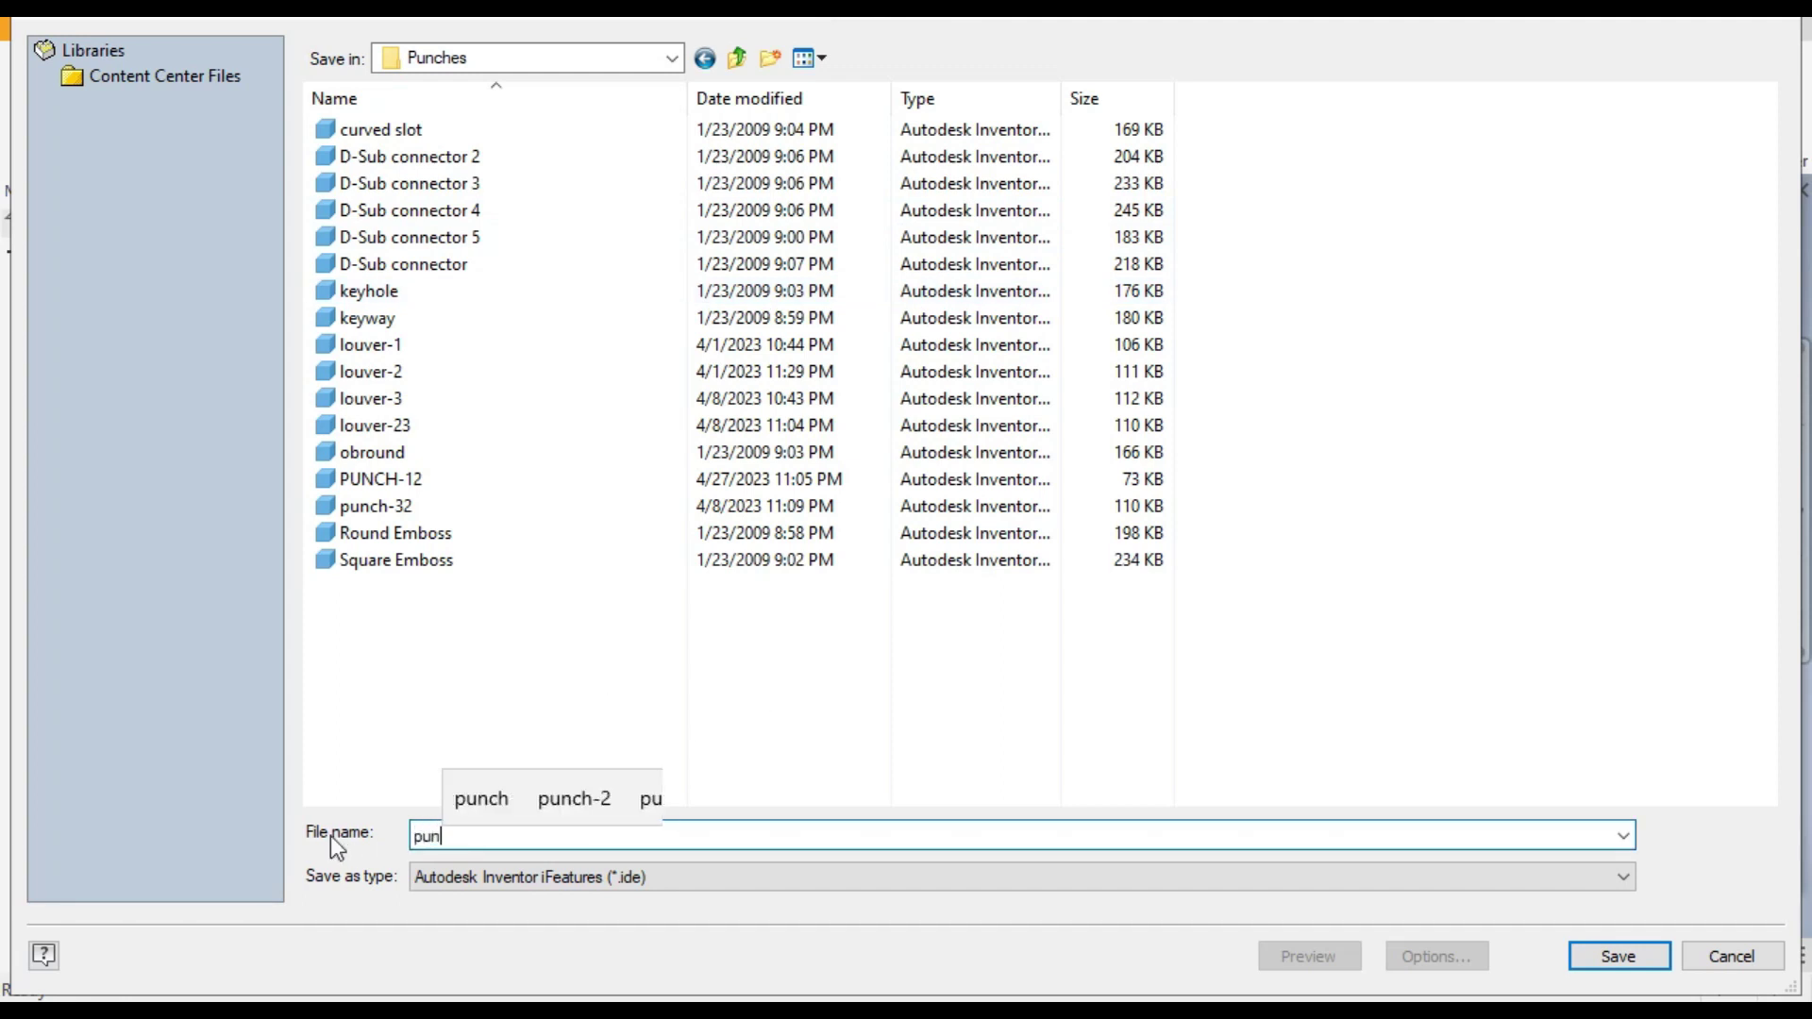
{"action": "type", "text": "ch-13"}
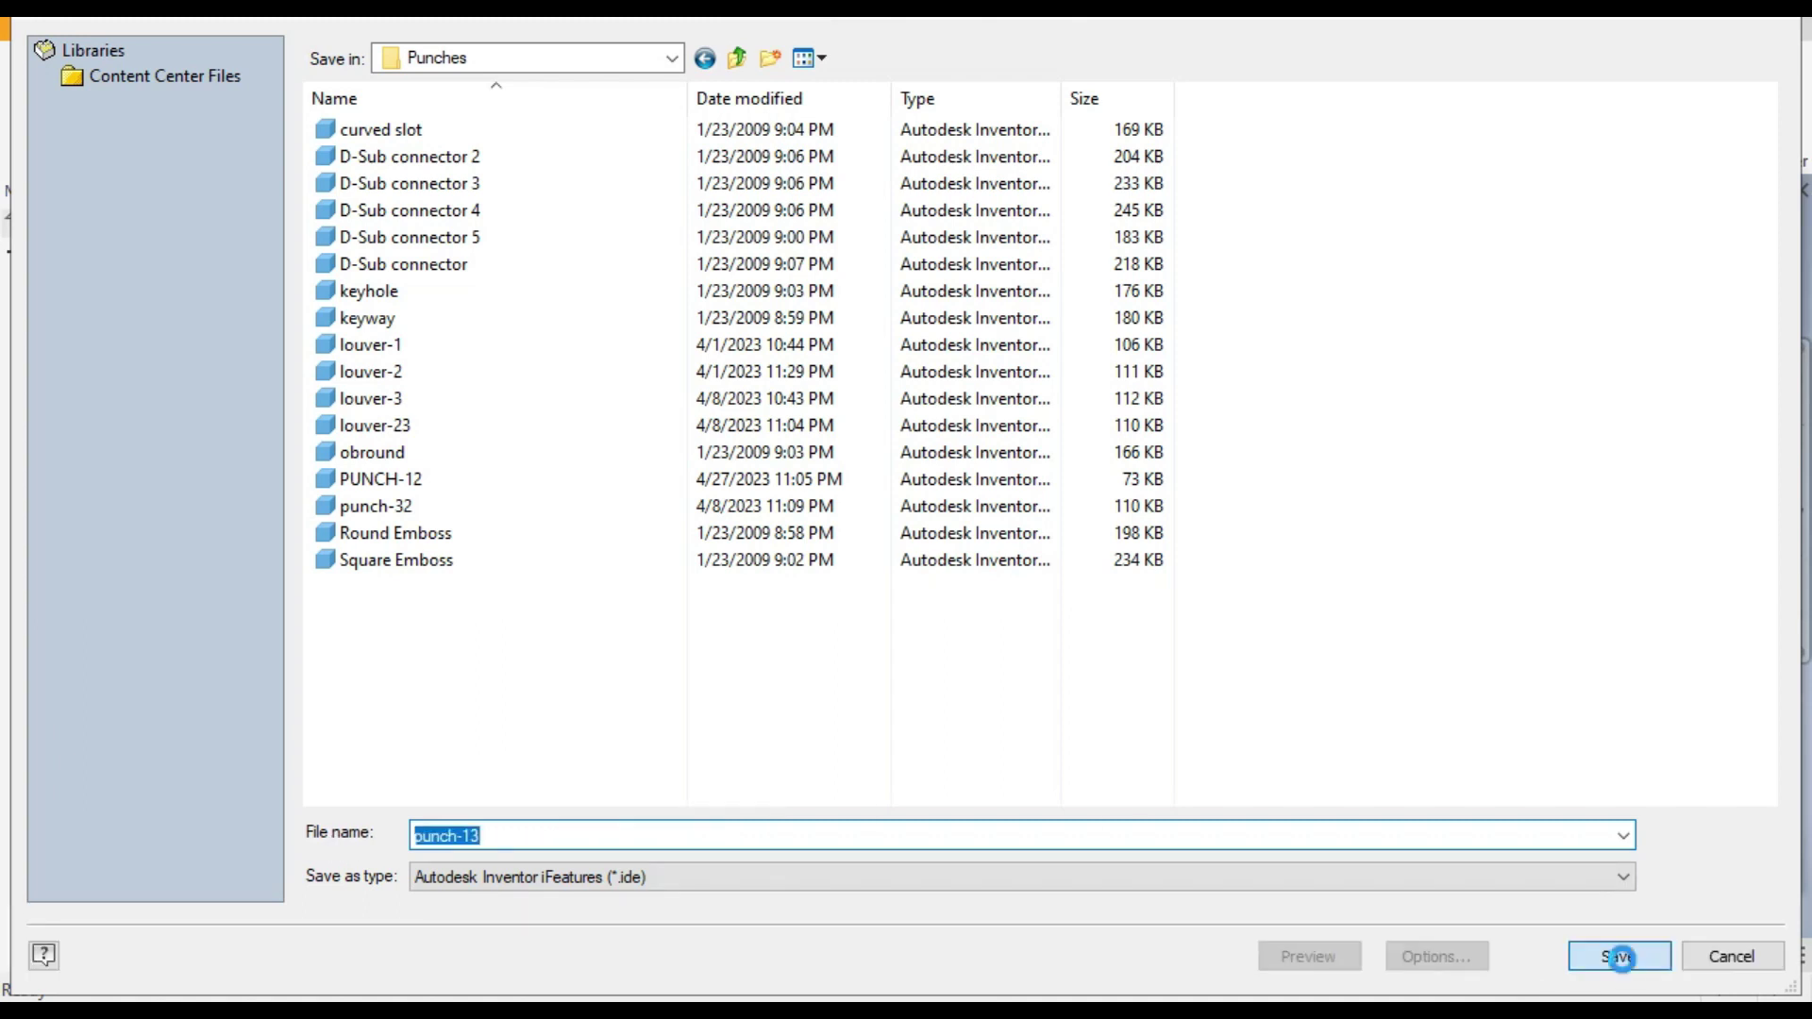
{"action": "left_click", "coordinate": [1612, 956]}
{"action": "middle_click_drag", "start_coordinate": [1135, 375], "coordinate": [1227, 373]}
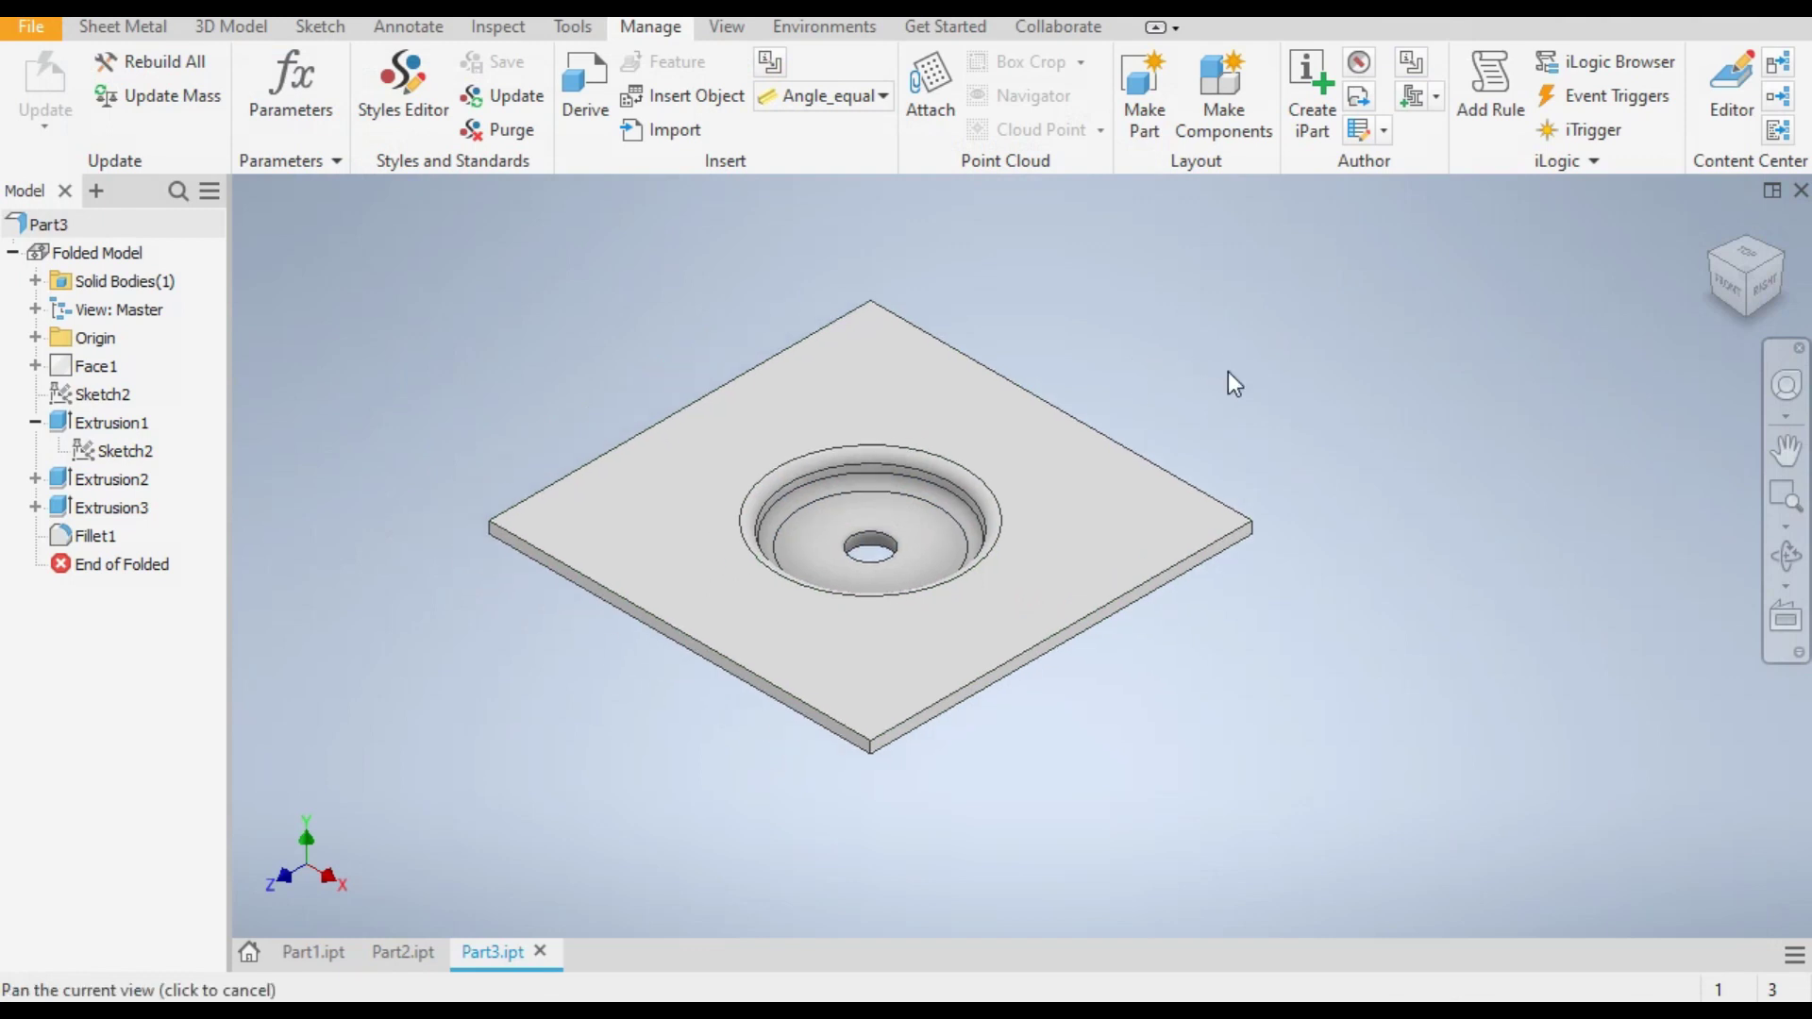
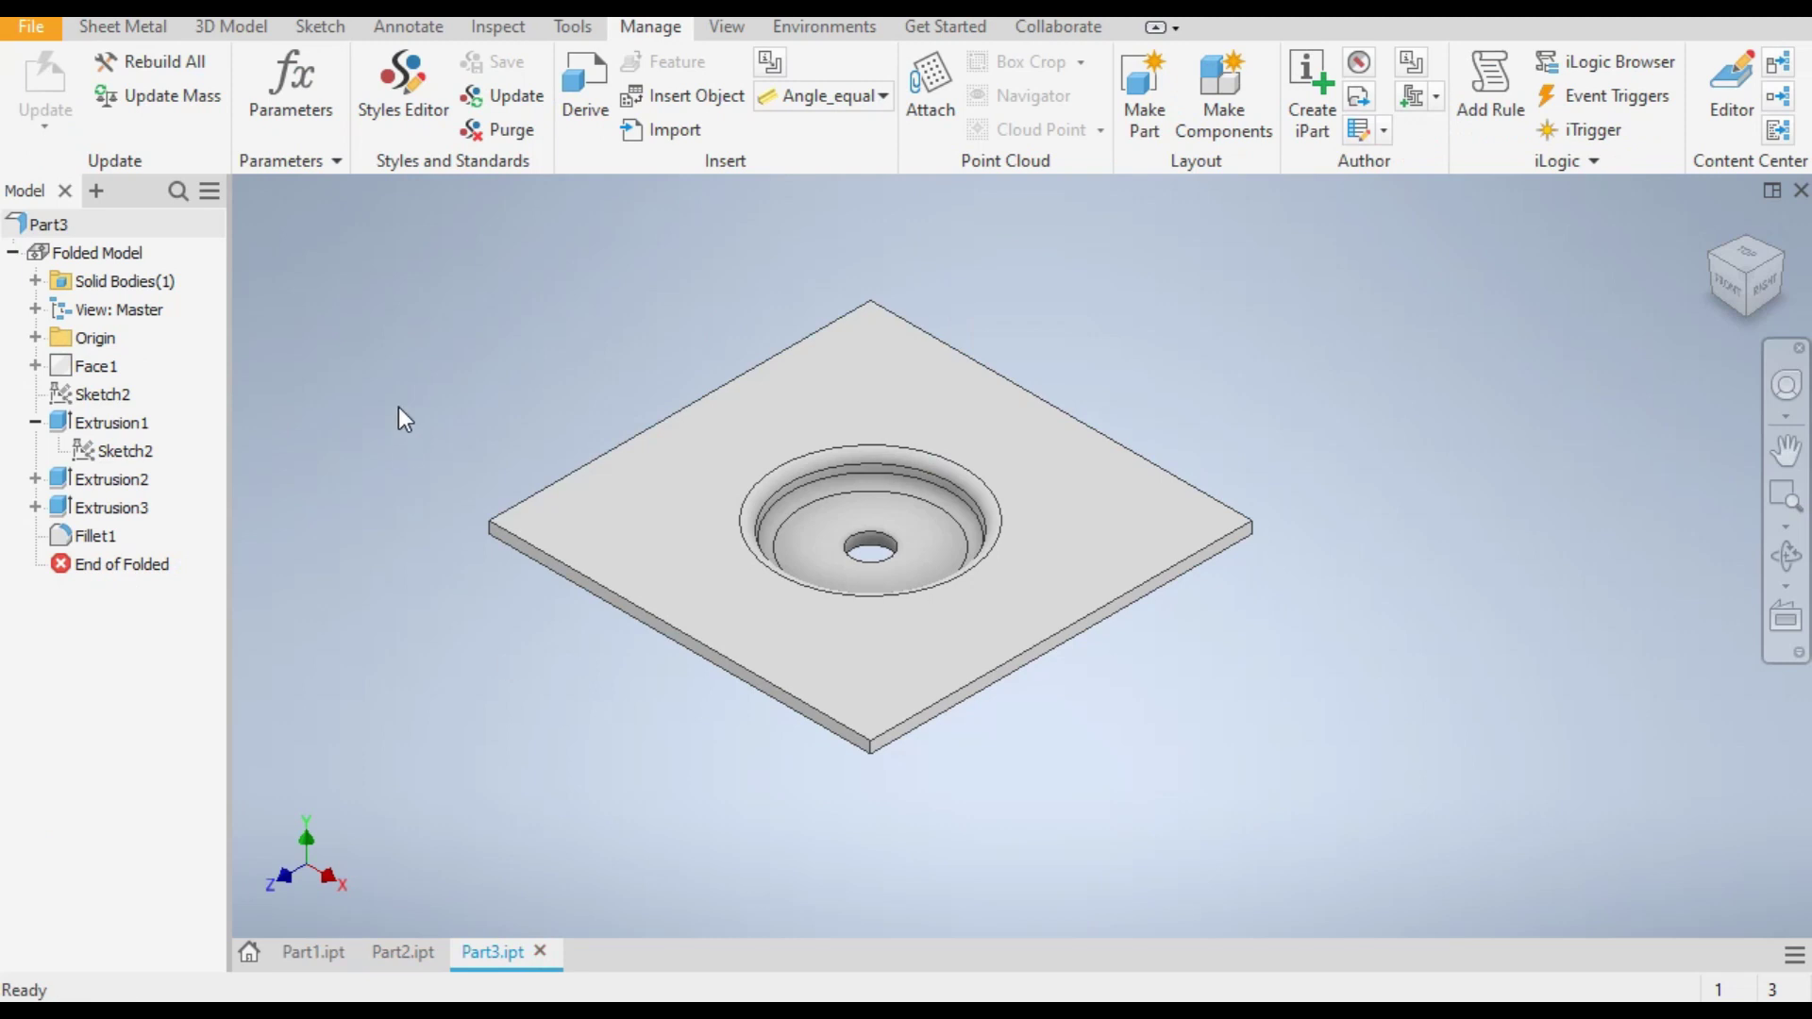
Step: Create a new part from the Sheet Metal (mm) template and start a sketch on the XZ plane
{"action": "key", "text": "ctrl+n"}
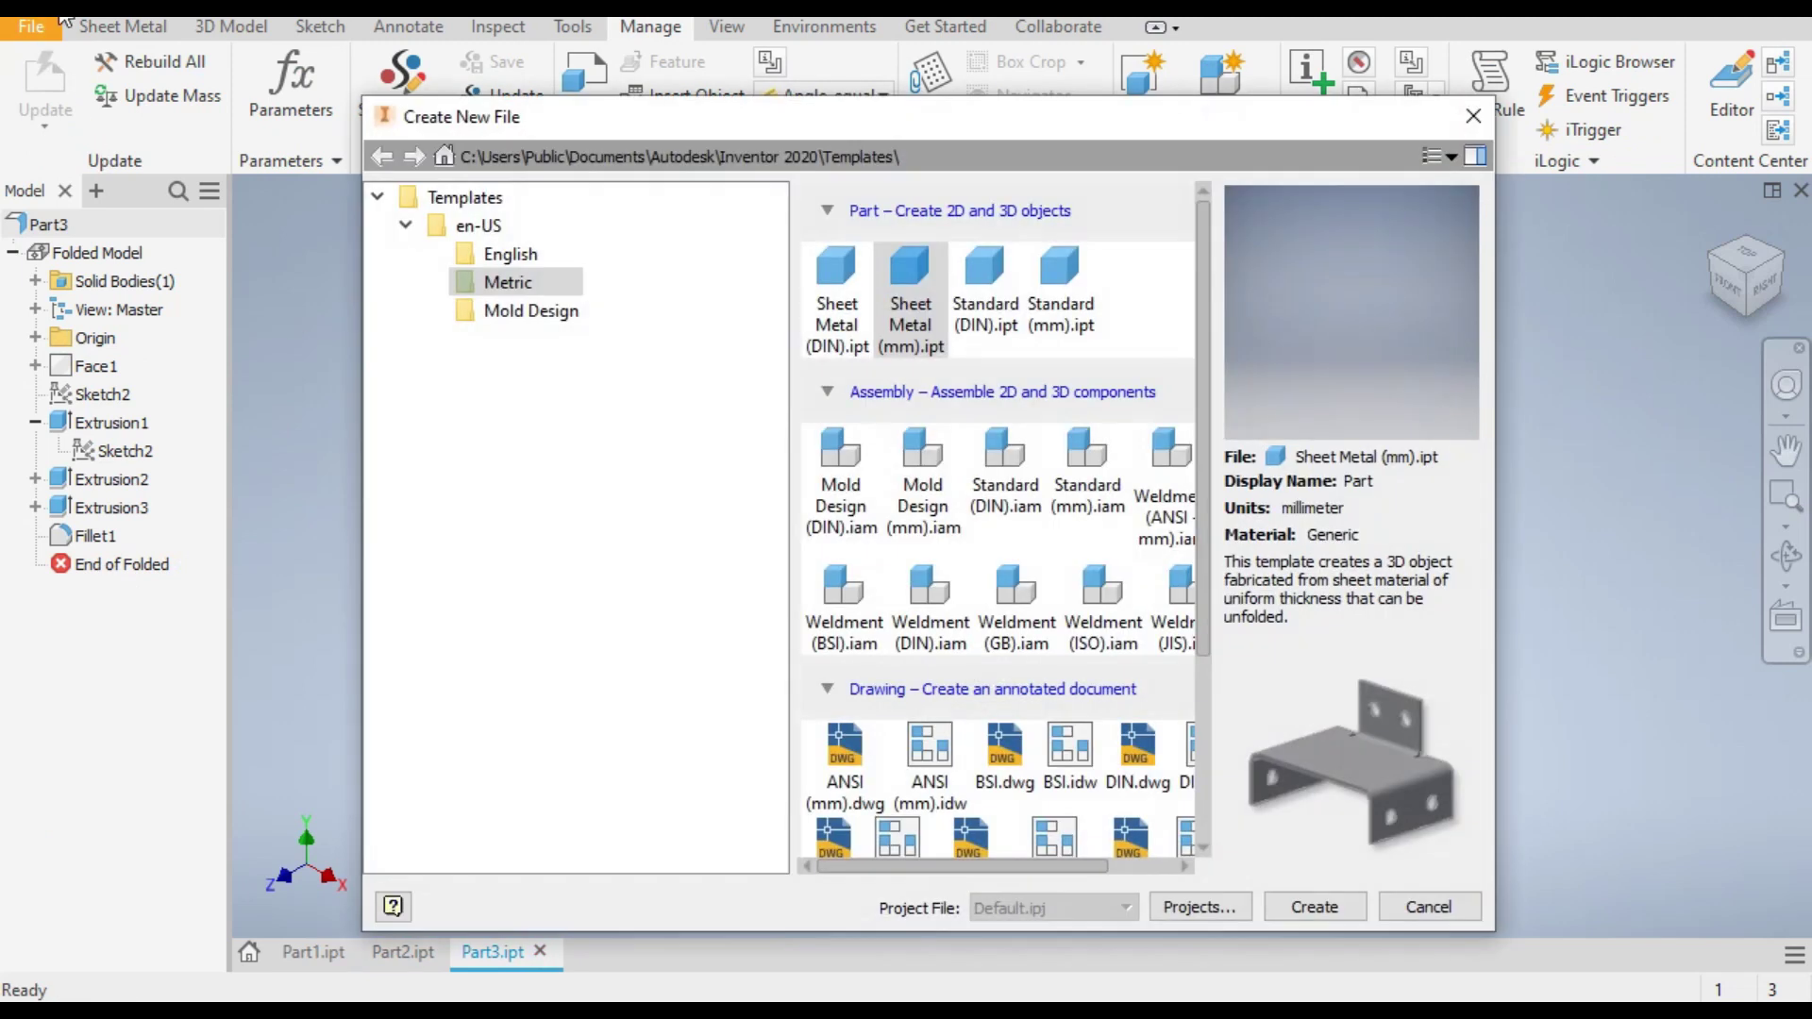
{"action": "double_click", "coordinate": [904, 281]}
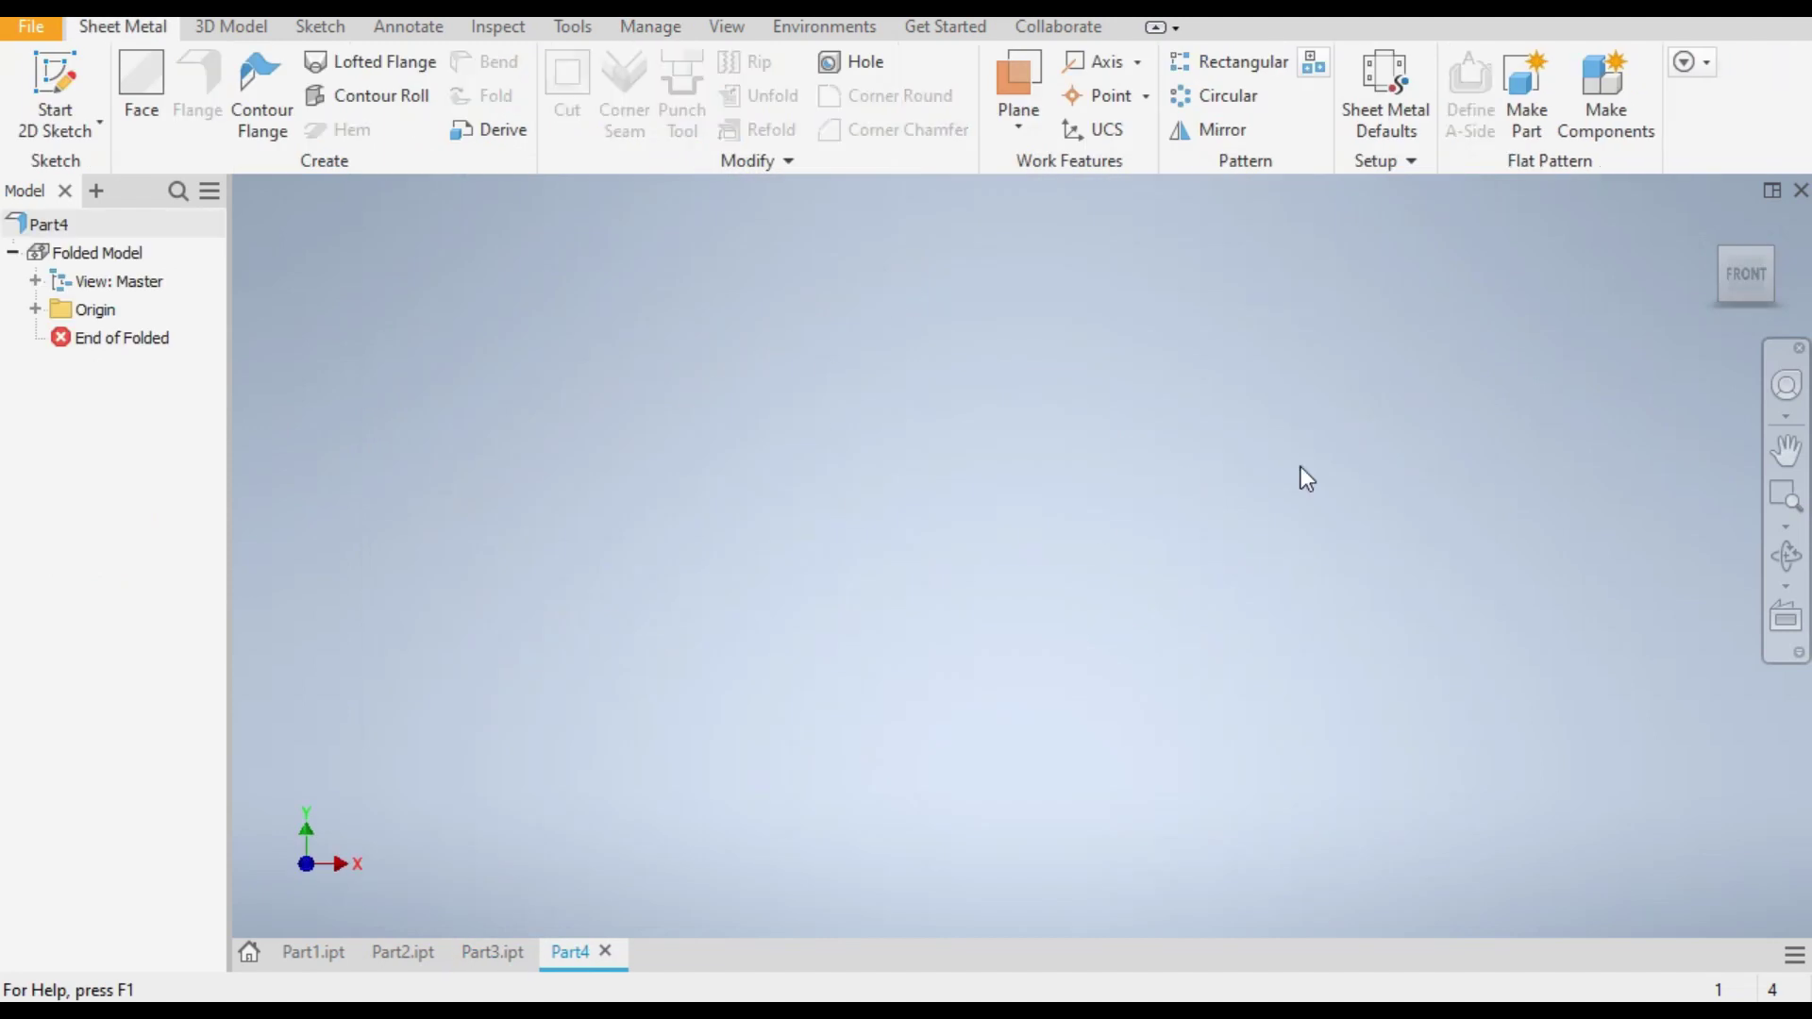
{"action": "left_click", "coordinate": [58, 74]}
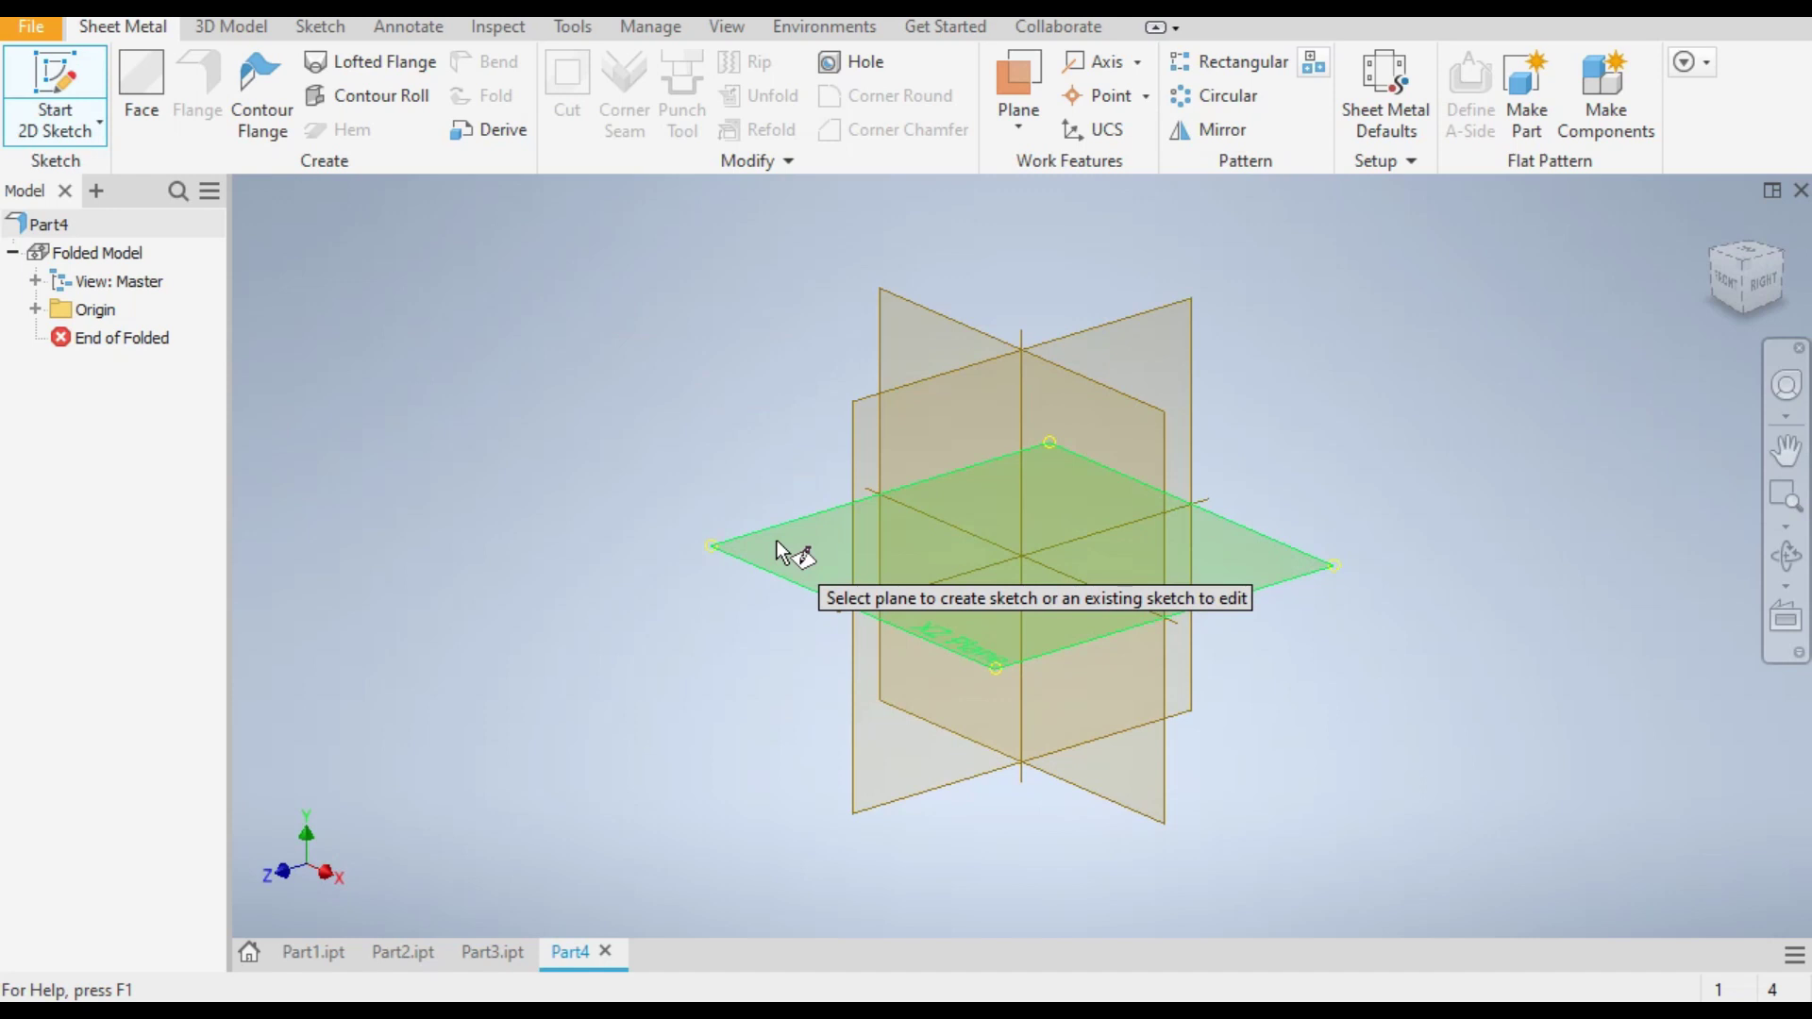
{"action": "left_click", "coordinate": [777, 546]}
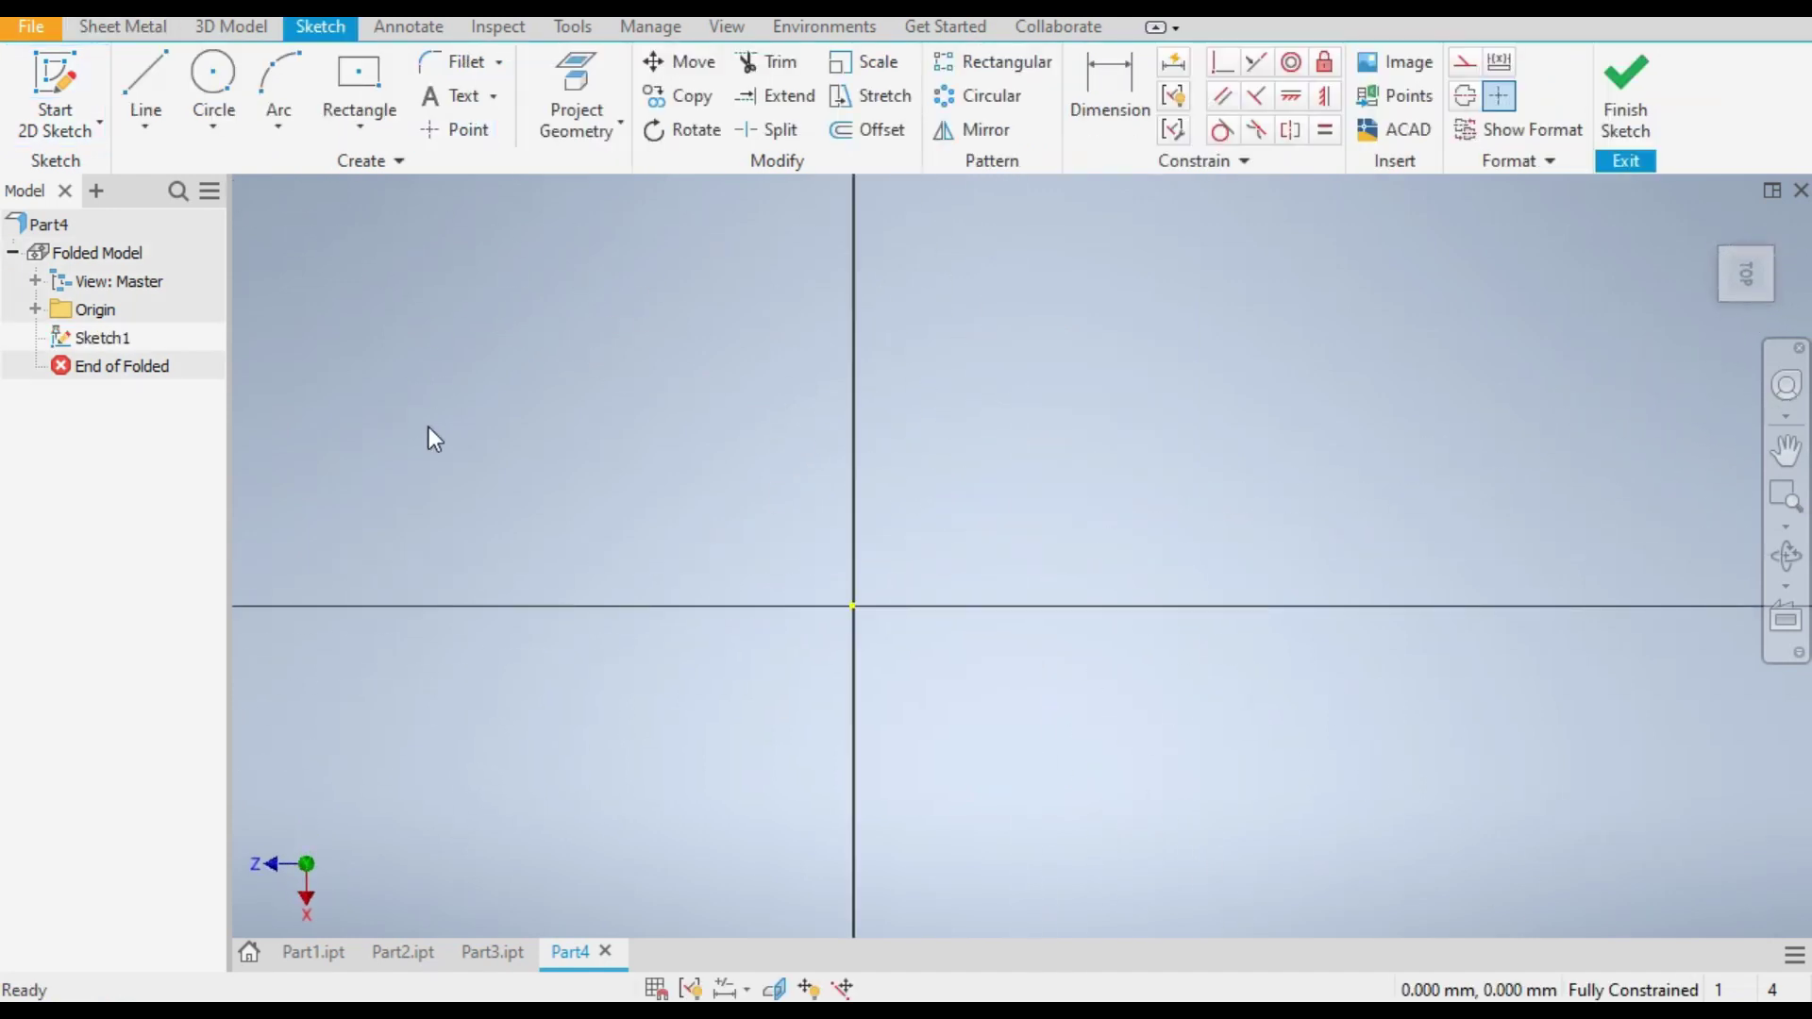
Step: Sketch a vertical line about 51 mm long, a horizontal line about 26 mm long to the origin, and a vertical line up from the origin
{"action": "left_click", "coordinate": [140, 59]}
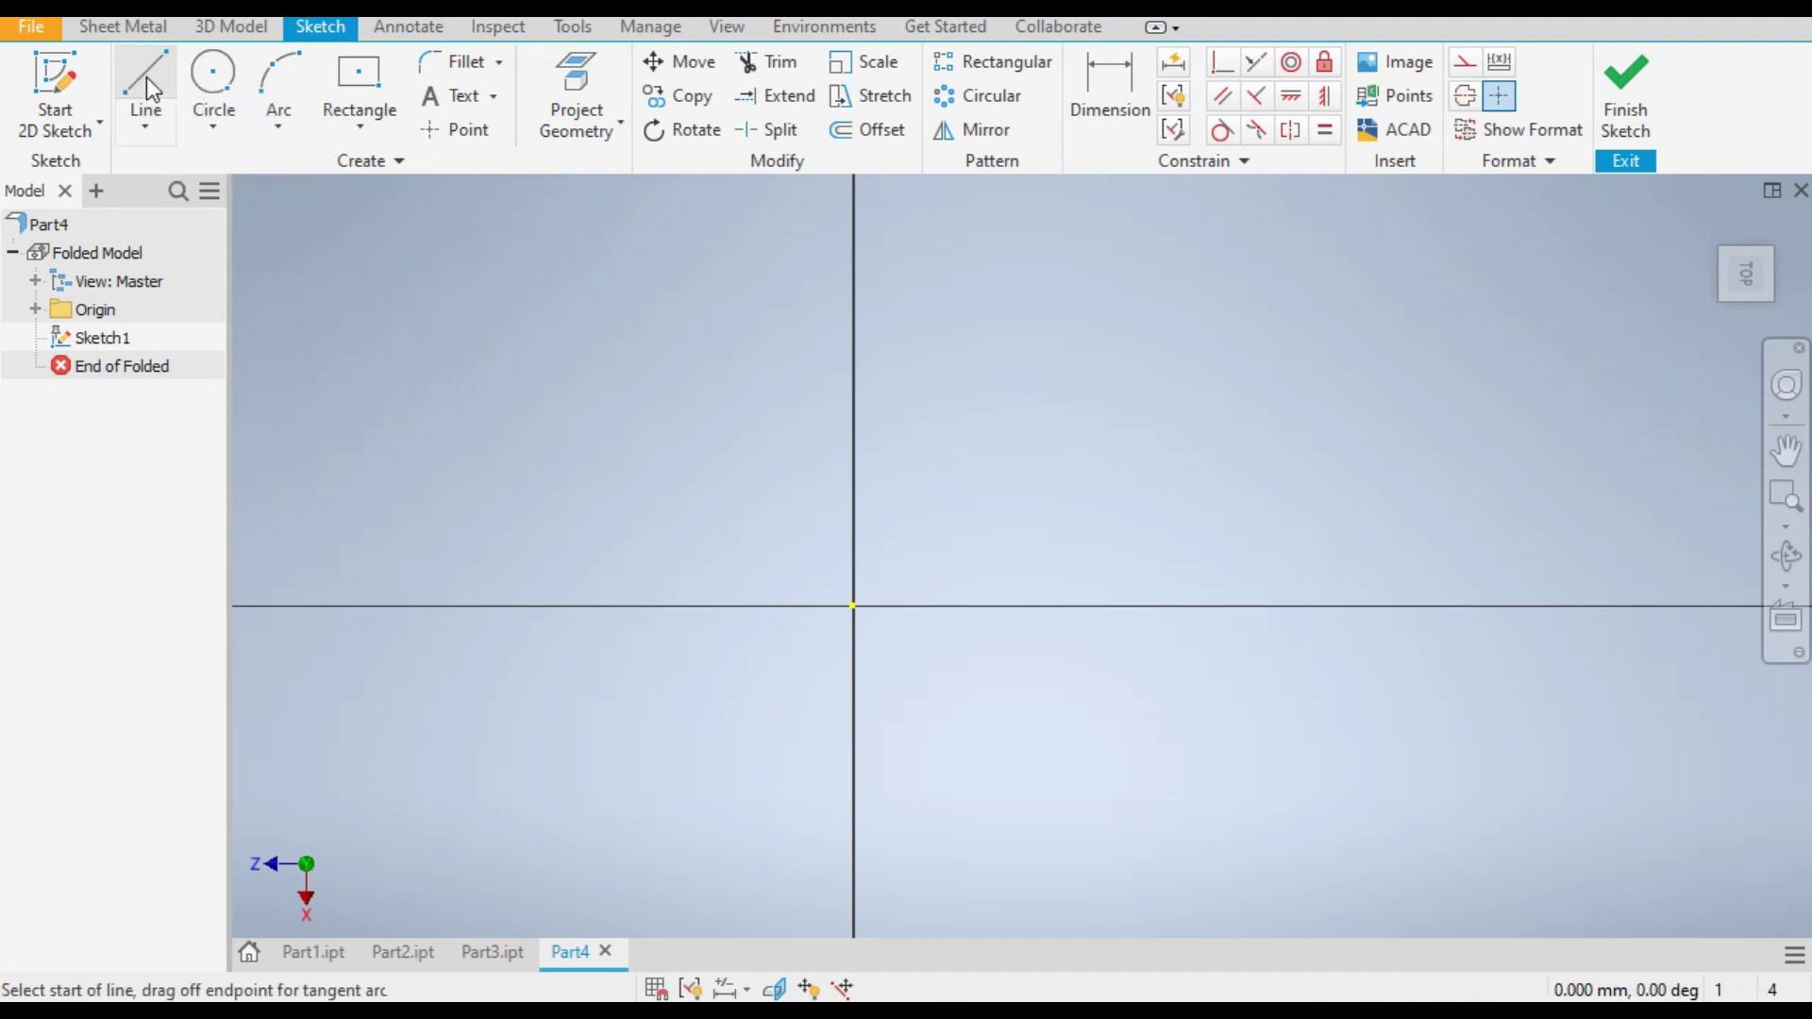
{"action": "left_click", "coordinate": [654, 217]}
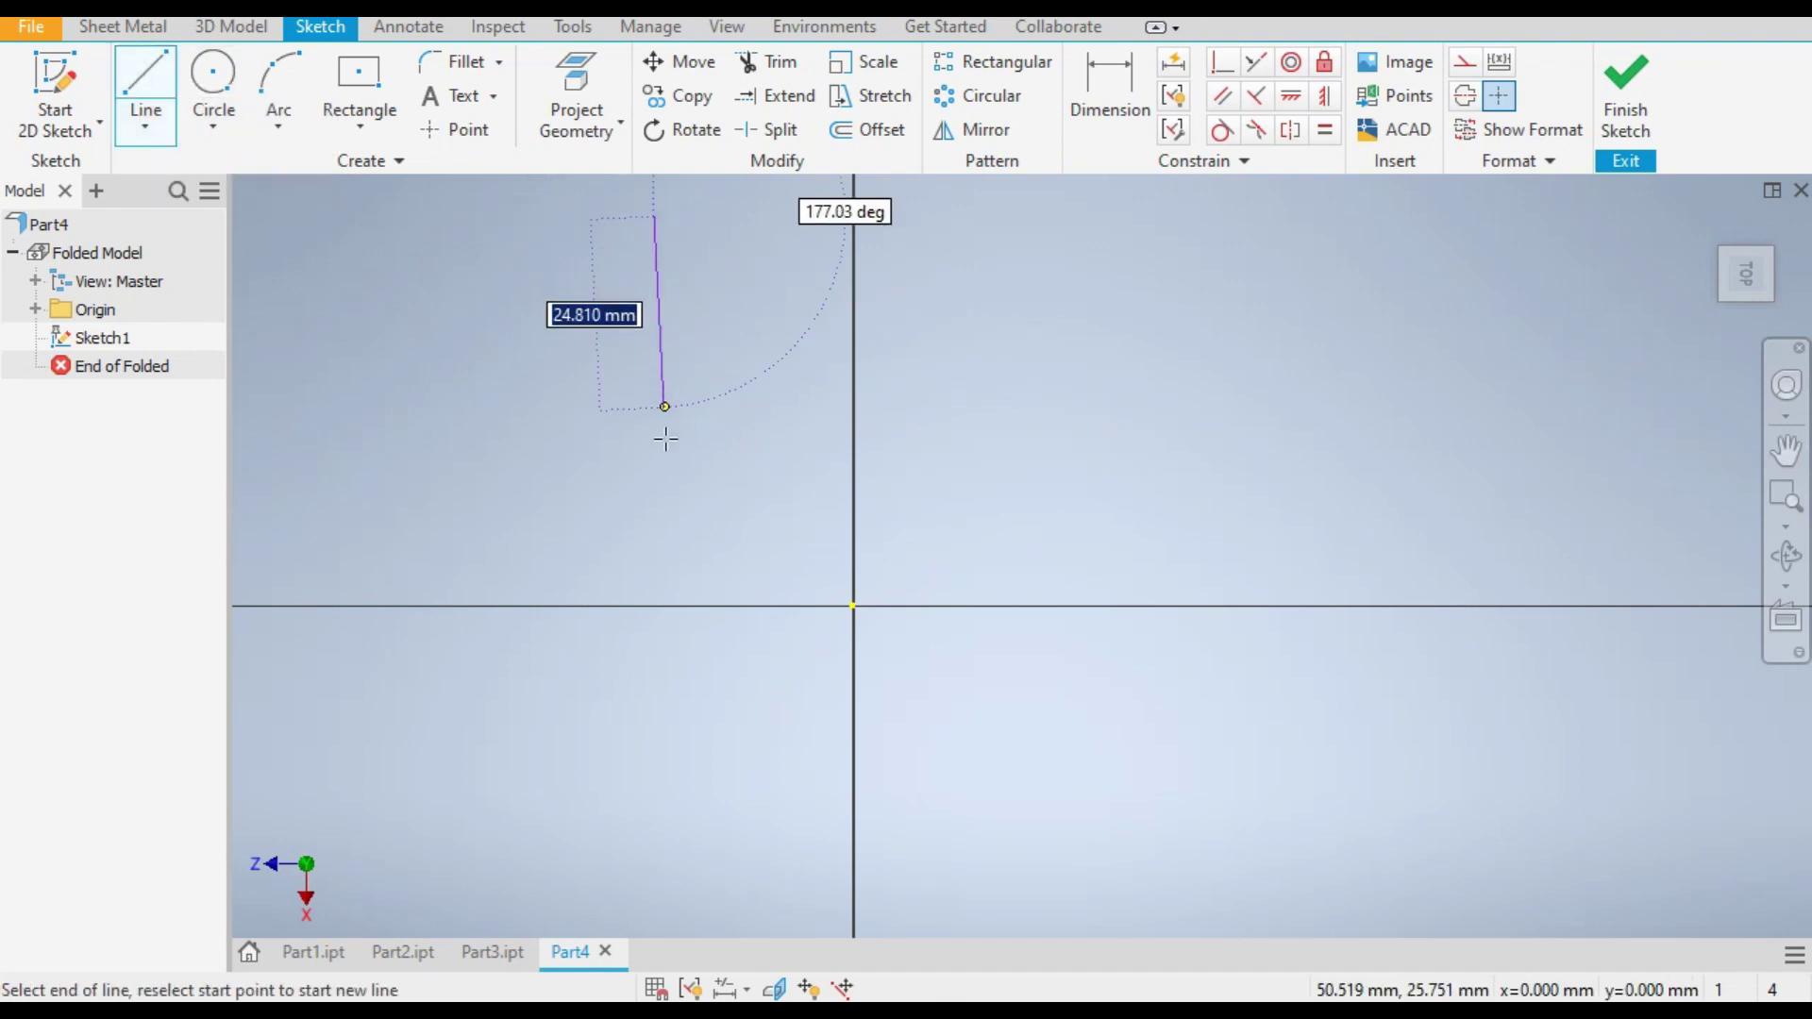
{"action": "left_click", "coordinate": [654, 605]}
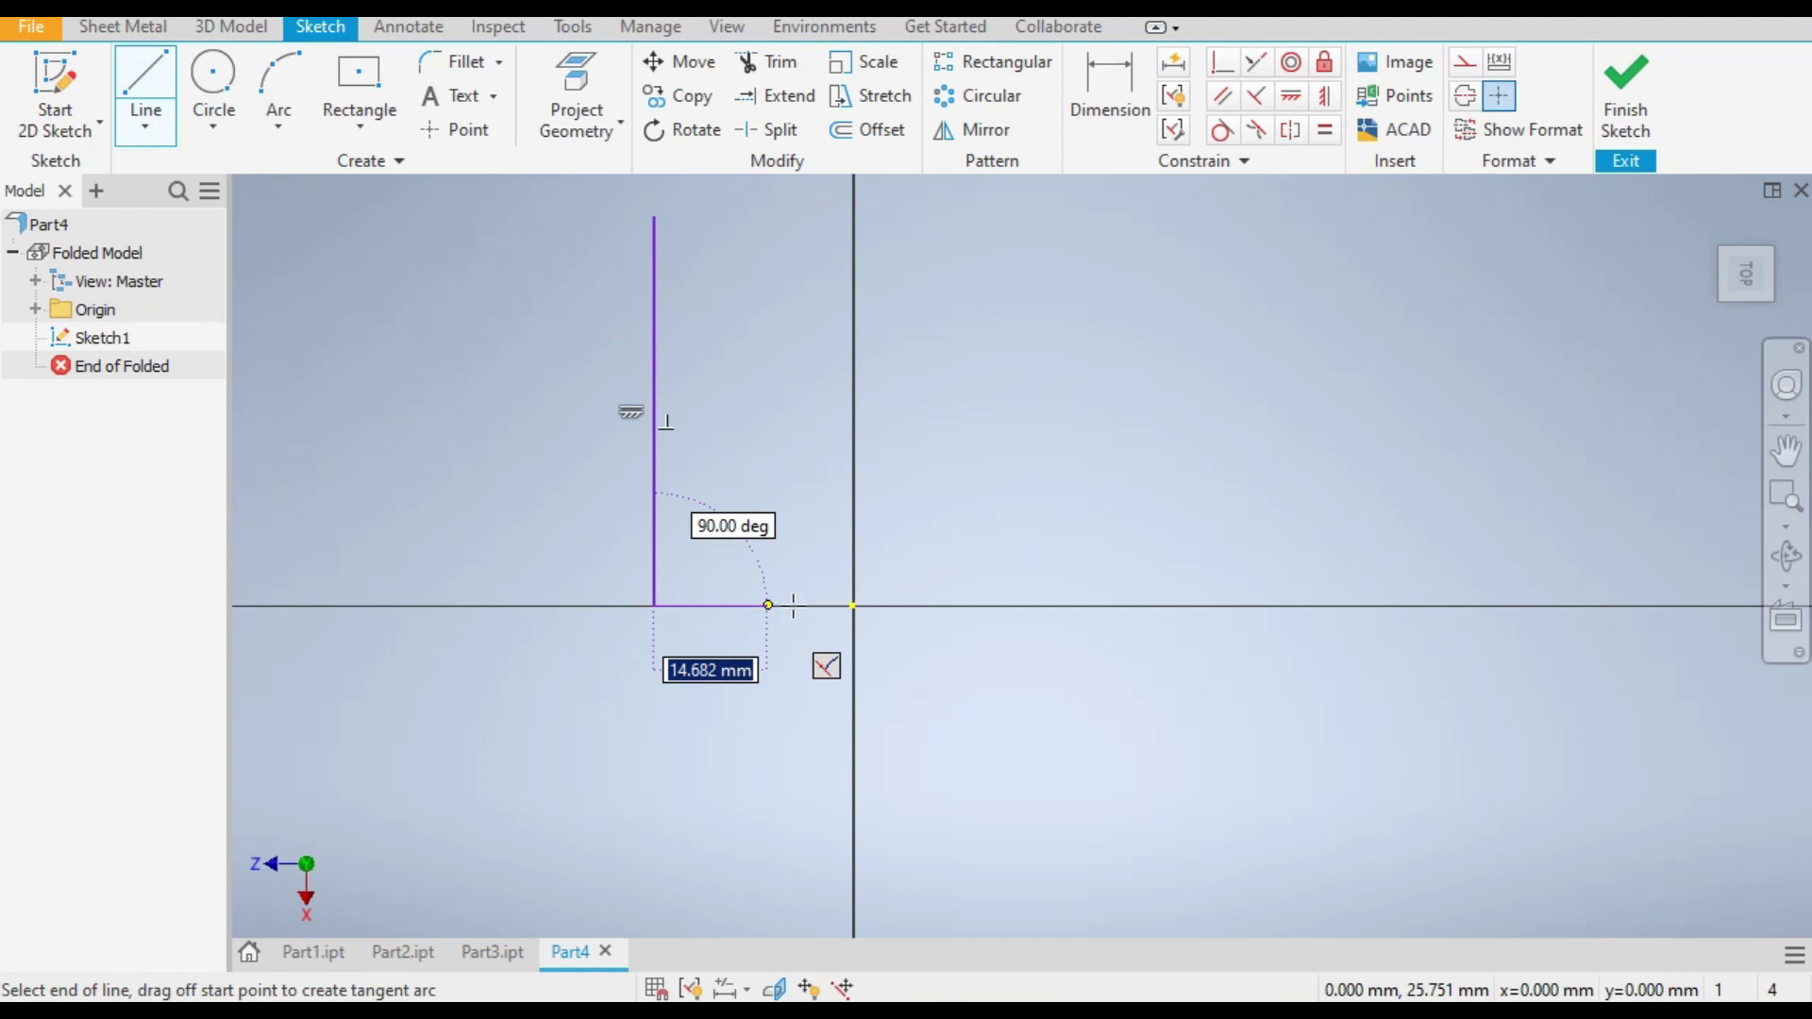
{"action": "left_click", "coordinate": [852, 605]}
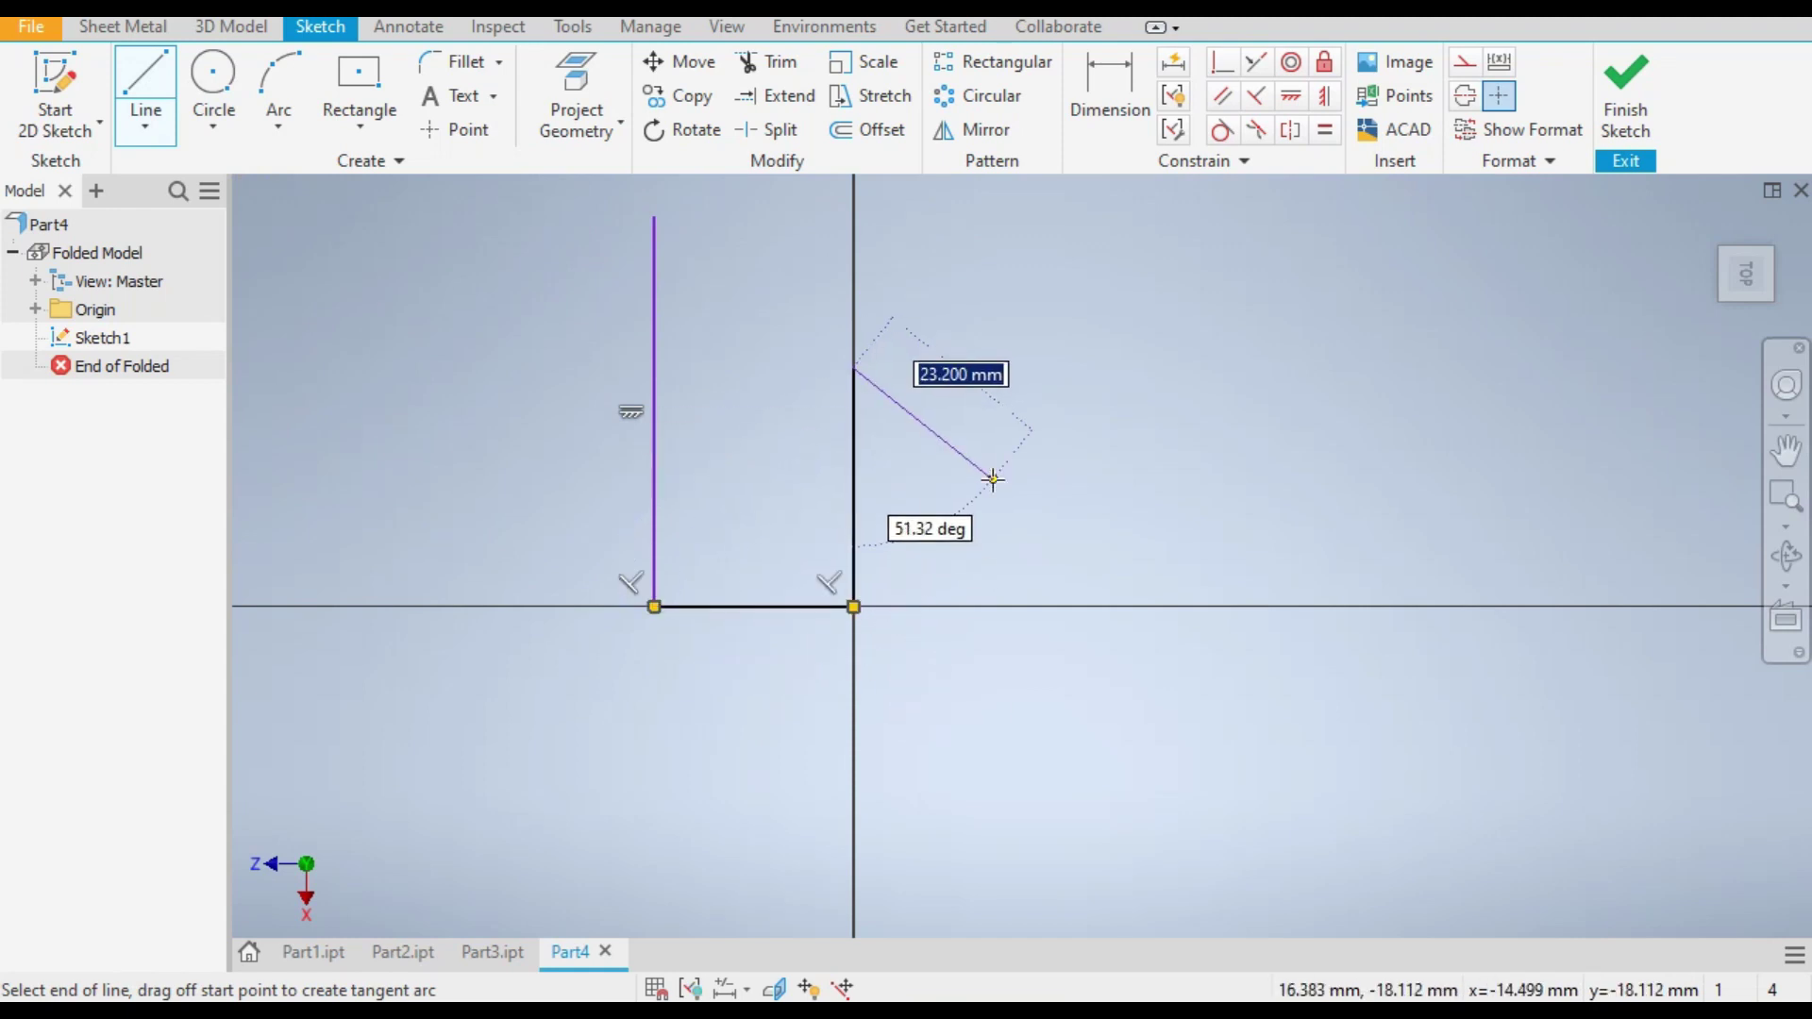
{"action": "key", "text": "Escape"}
Step: Convert the vertical line at the origin to construction geometry
{"action": "left_click", "coordinate": [853, 428]}
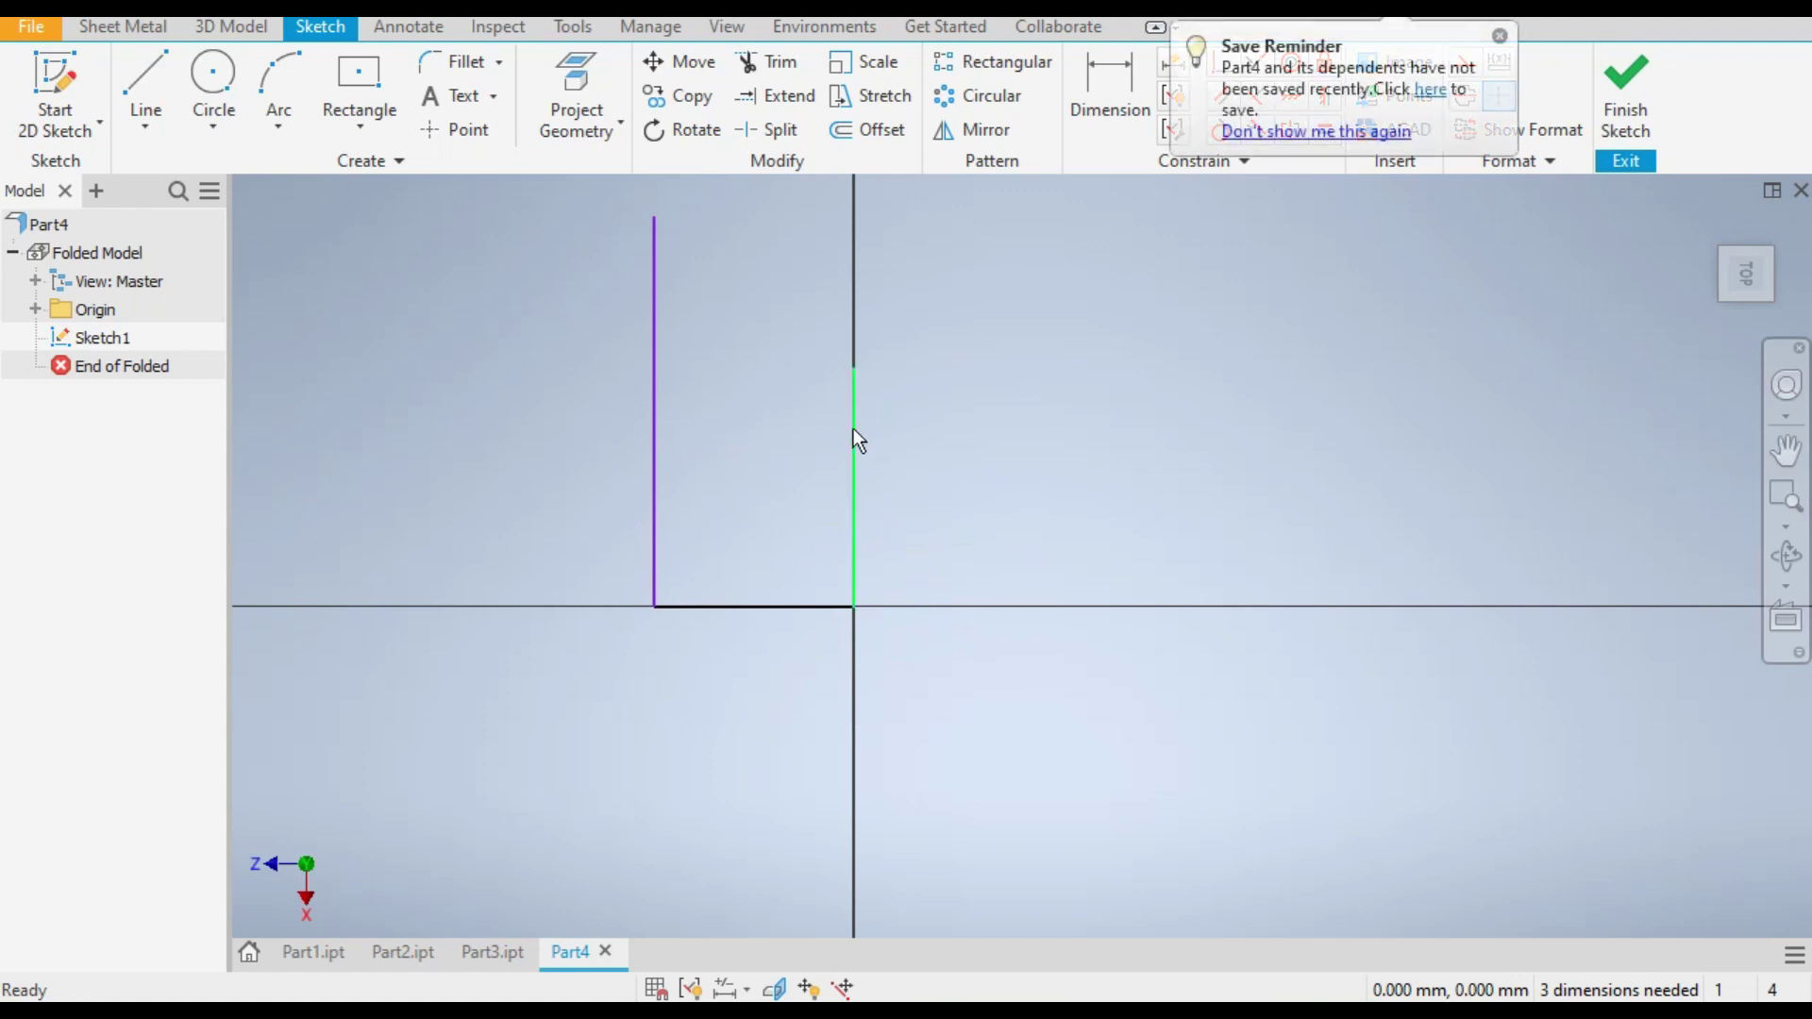
{"action": "left_click", "coordinate": [1500, 36]}
{"action": "left_click", "coordinate": [1465, 64]}
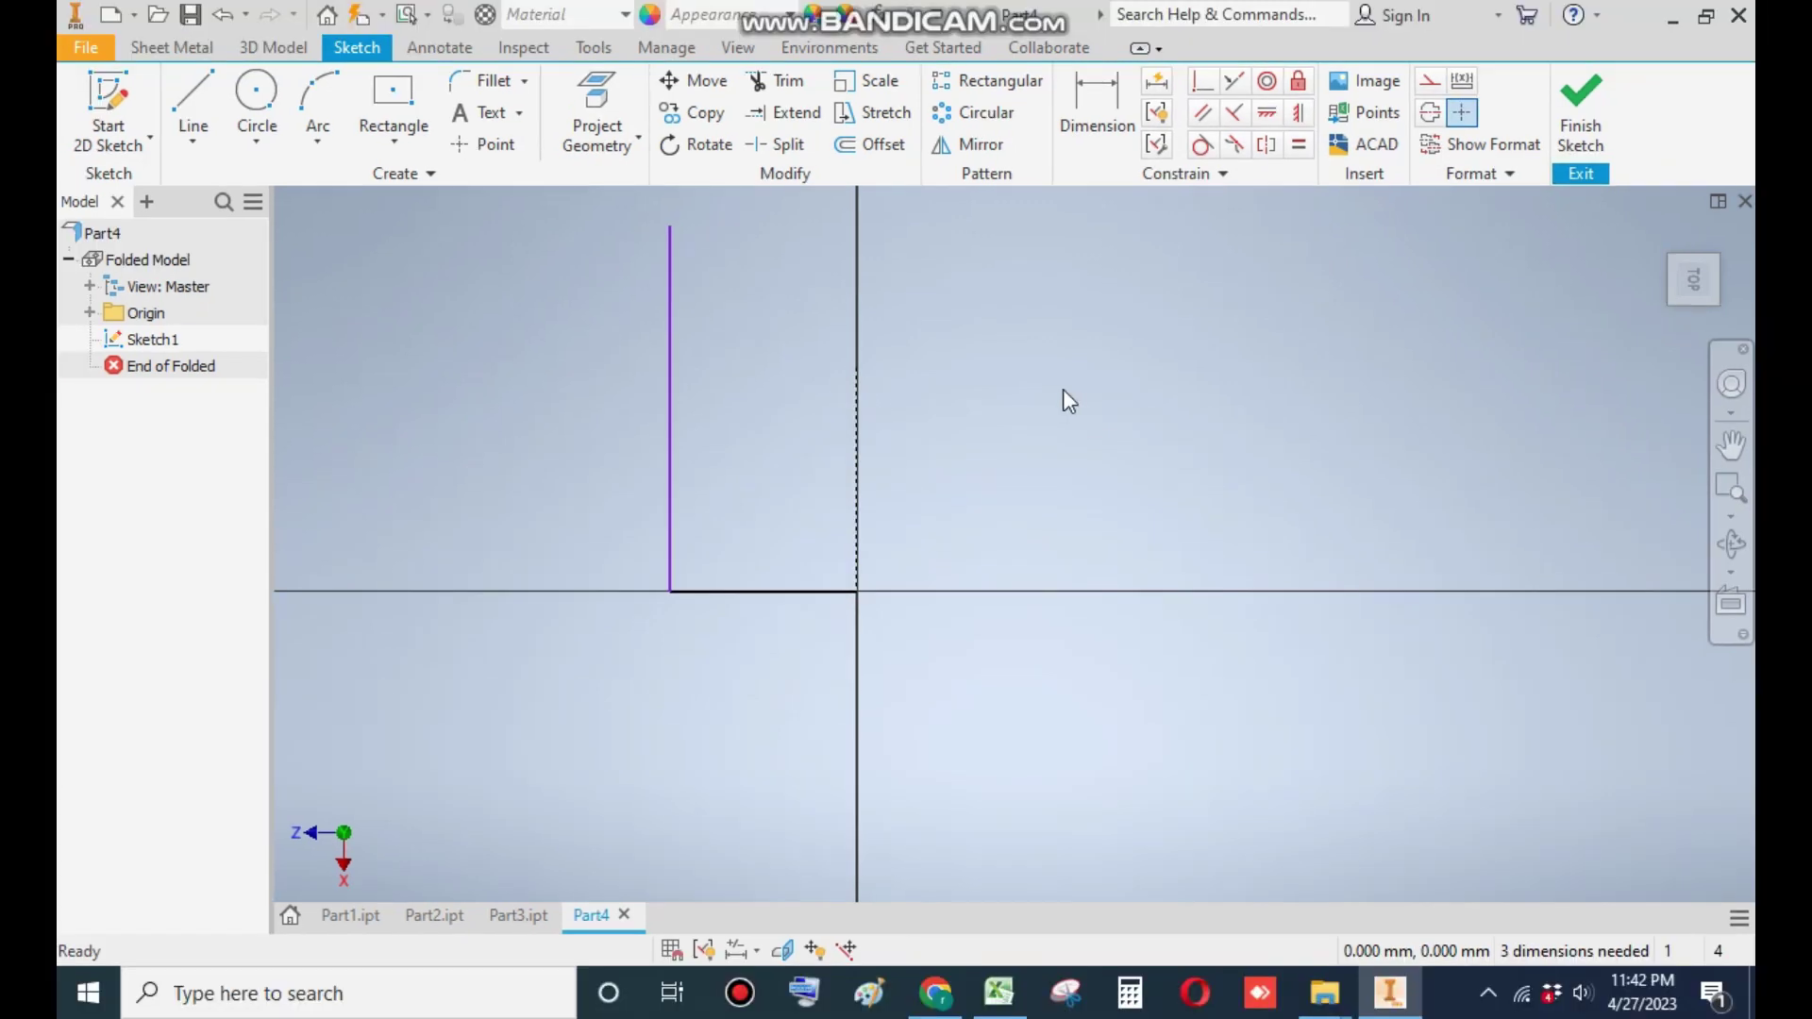
Step: Dimension the outer vertical line to 250 mm
{"action": "left_click", "coordinate": [1106, 95]}
{"action": "left_click", "coordinate": [669, 437]}
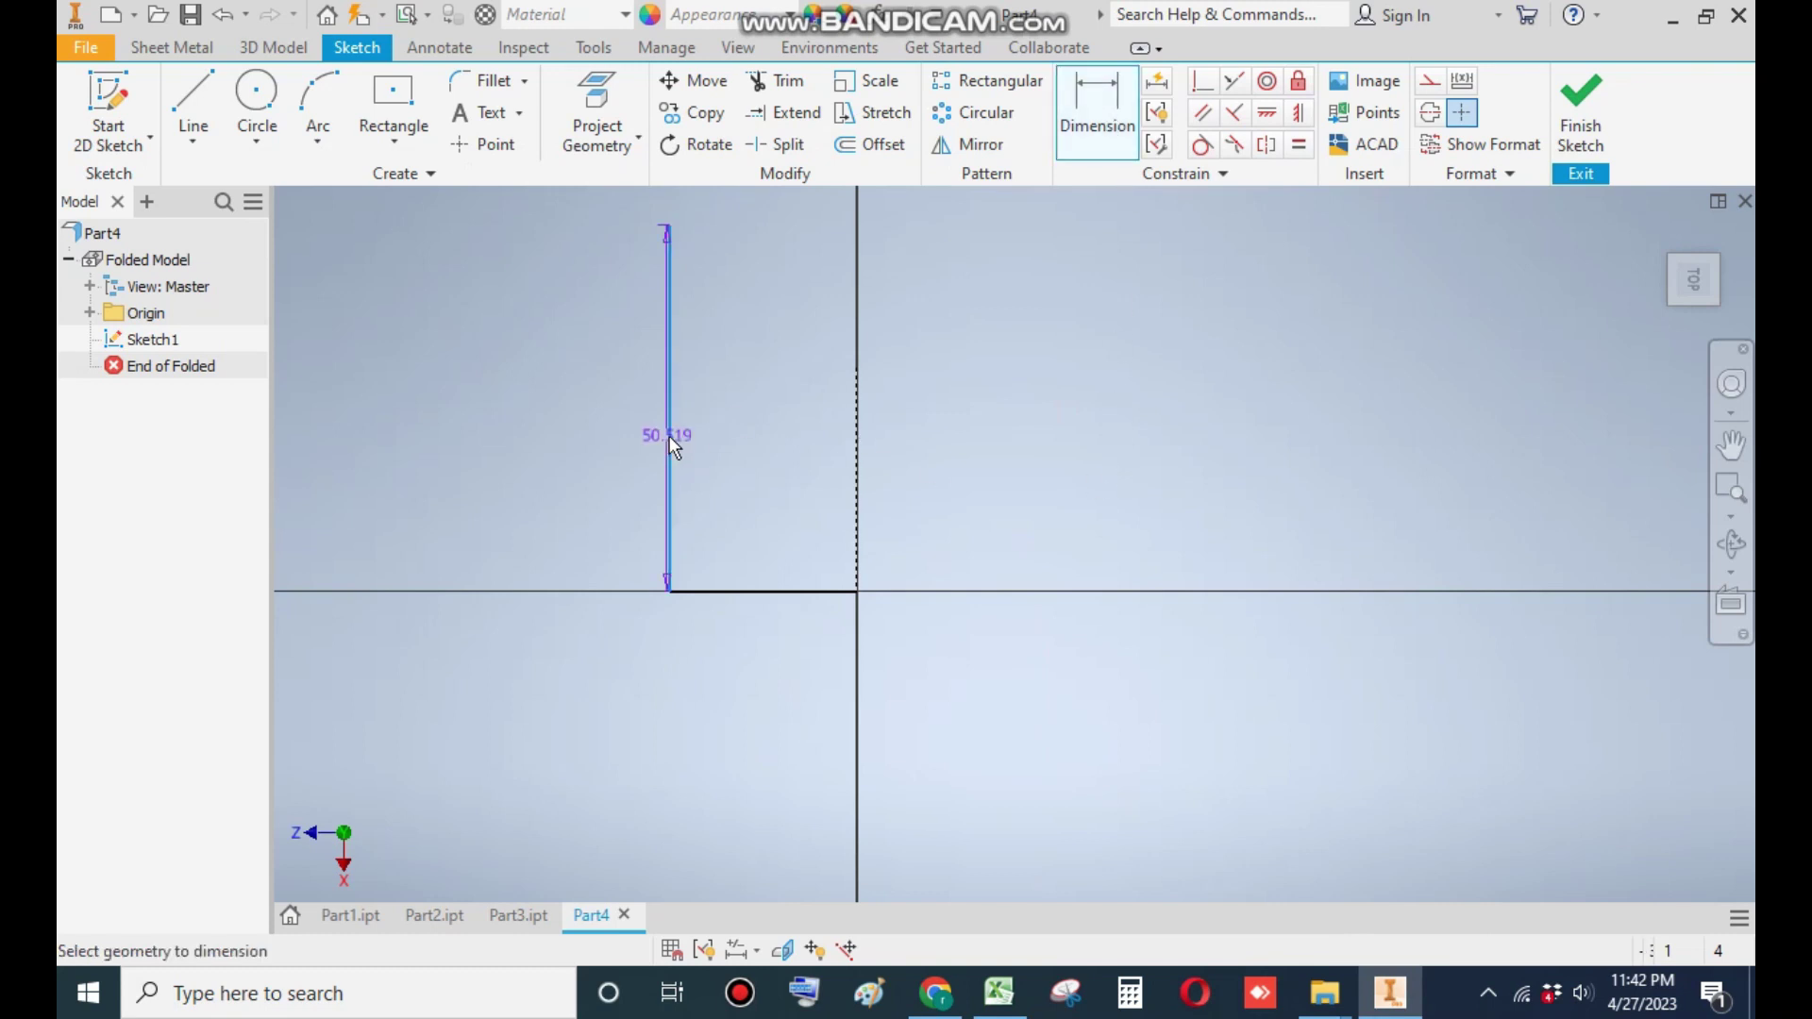
{"action": "left_click", "coordinate": [585, 438]}
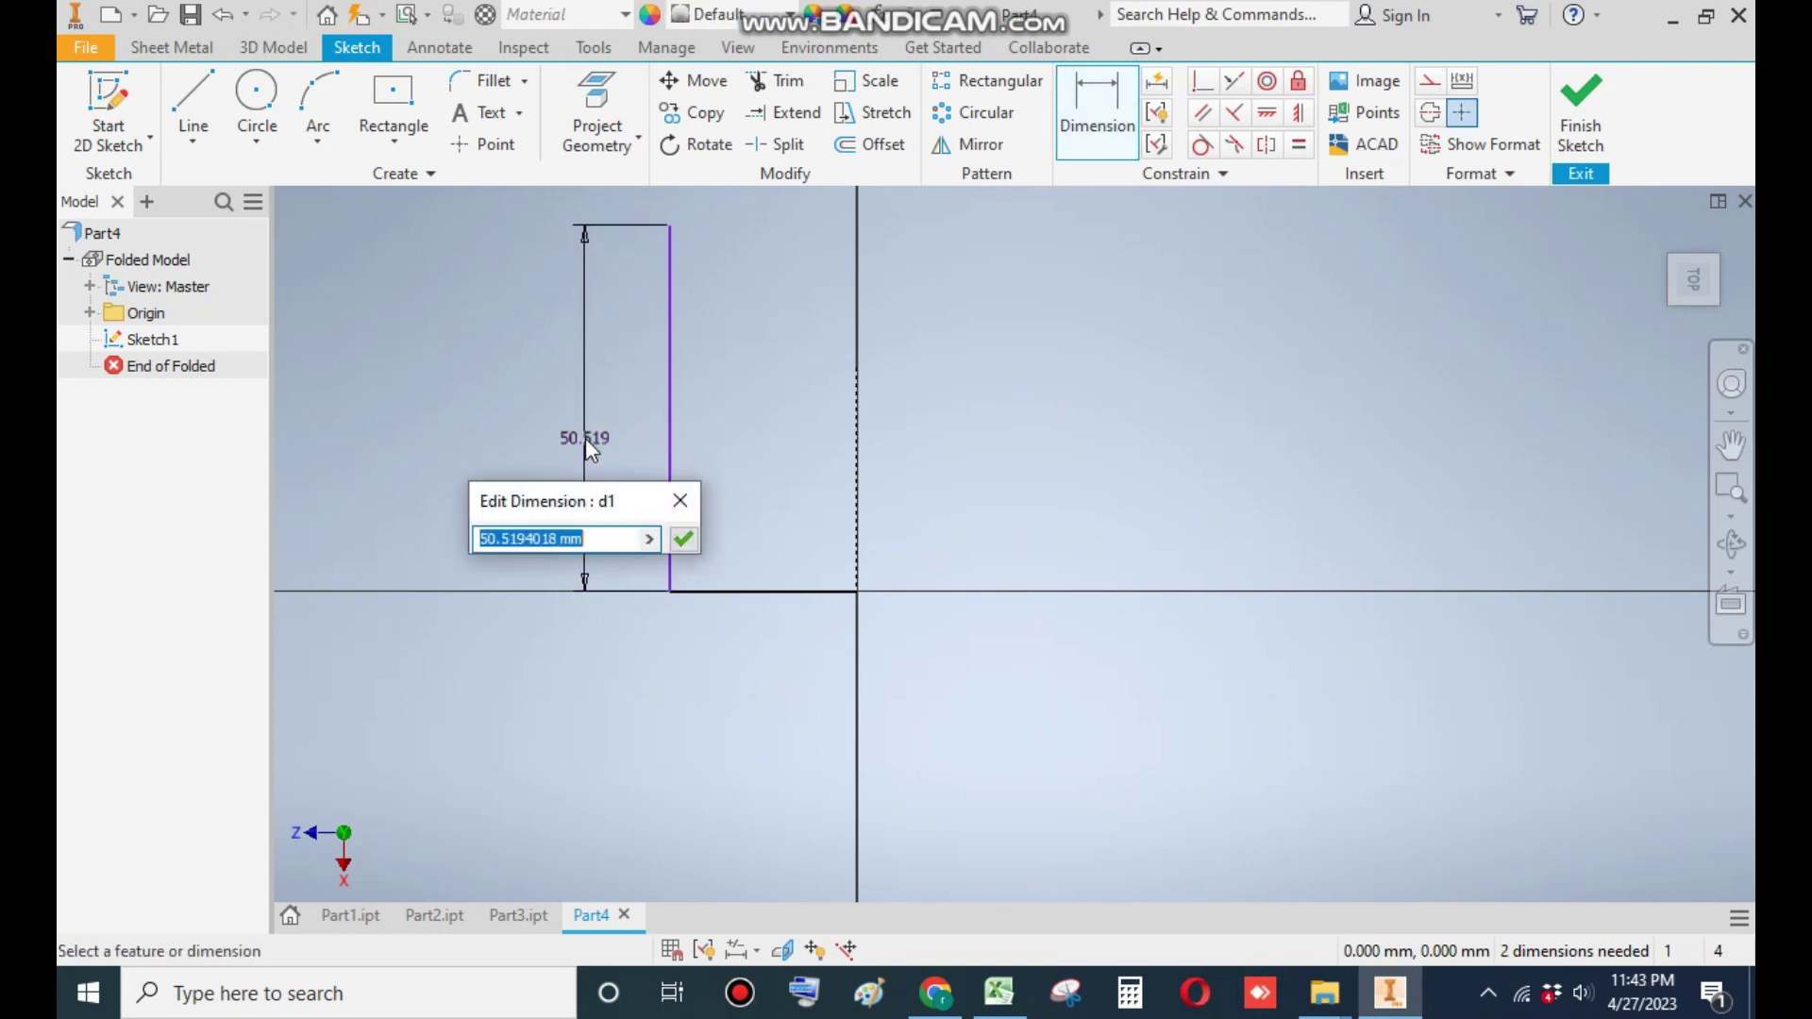
{"action": "type", "text": "200"}
{"action": "key", "text": "Return"}
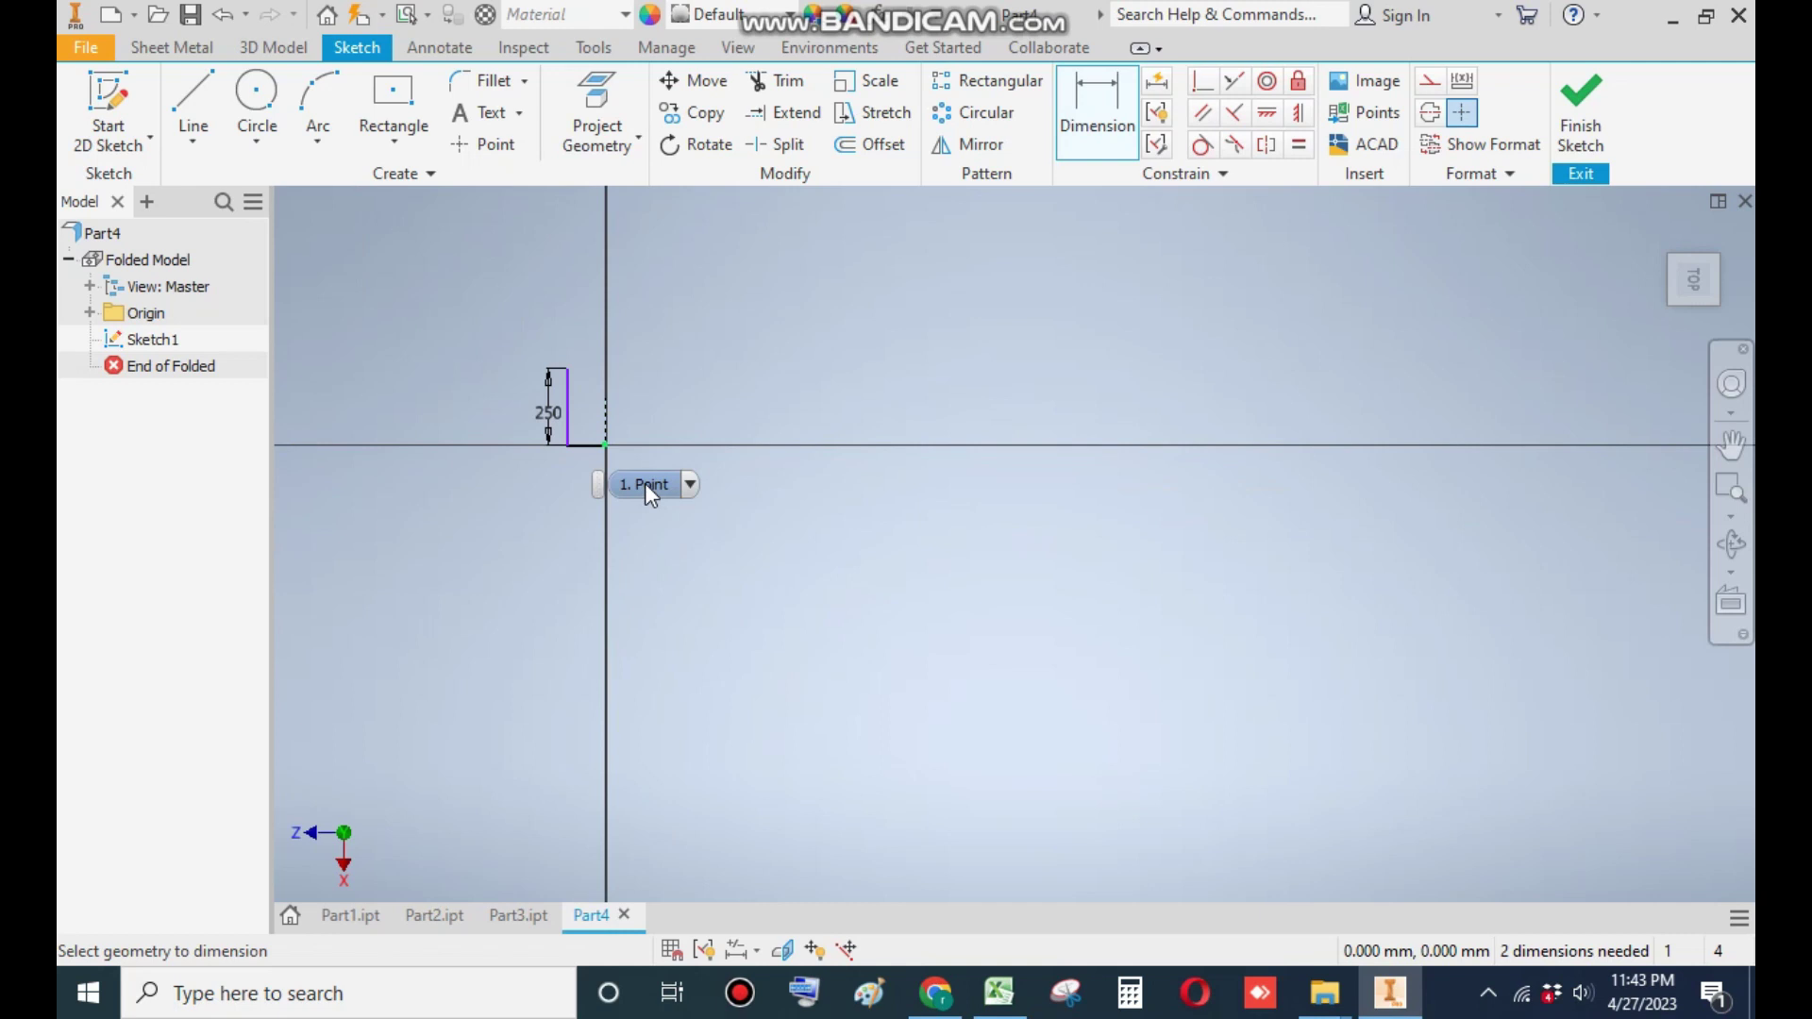
Step: Dimension the horizontal line to 75 mm
{"action": "scroll", "coordinate": [598, 464], "scroll_direction": "down", "scroll_amount": 4}
{"action": "left_click", "coordinate": [544, 392]}
{"action": "left_click", "coordinate": [557, 468]}
{"action": "type", "text": "75"}
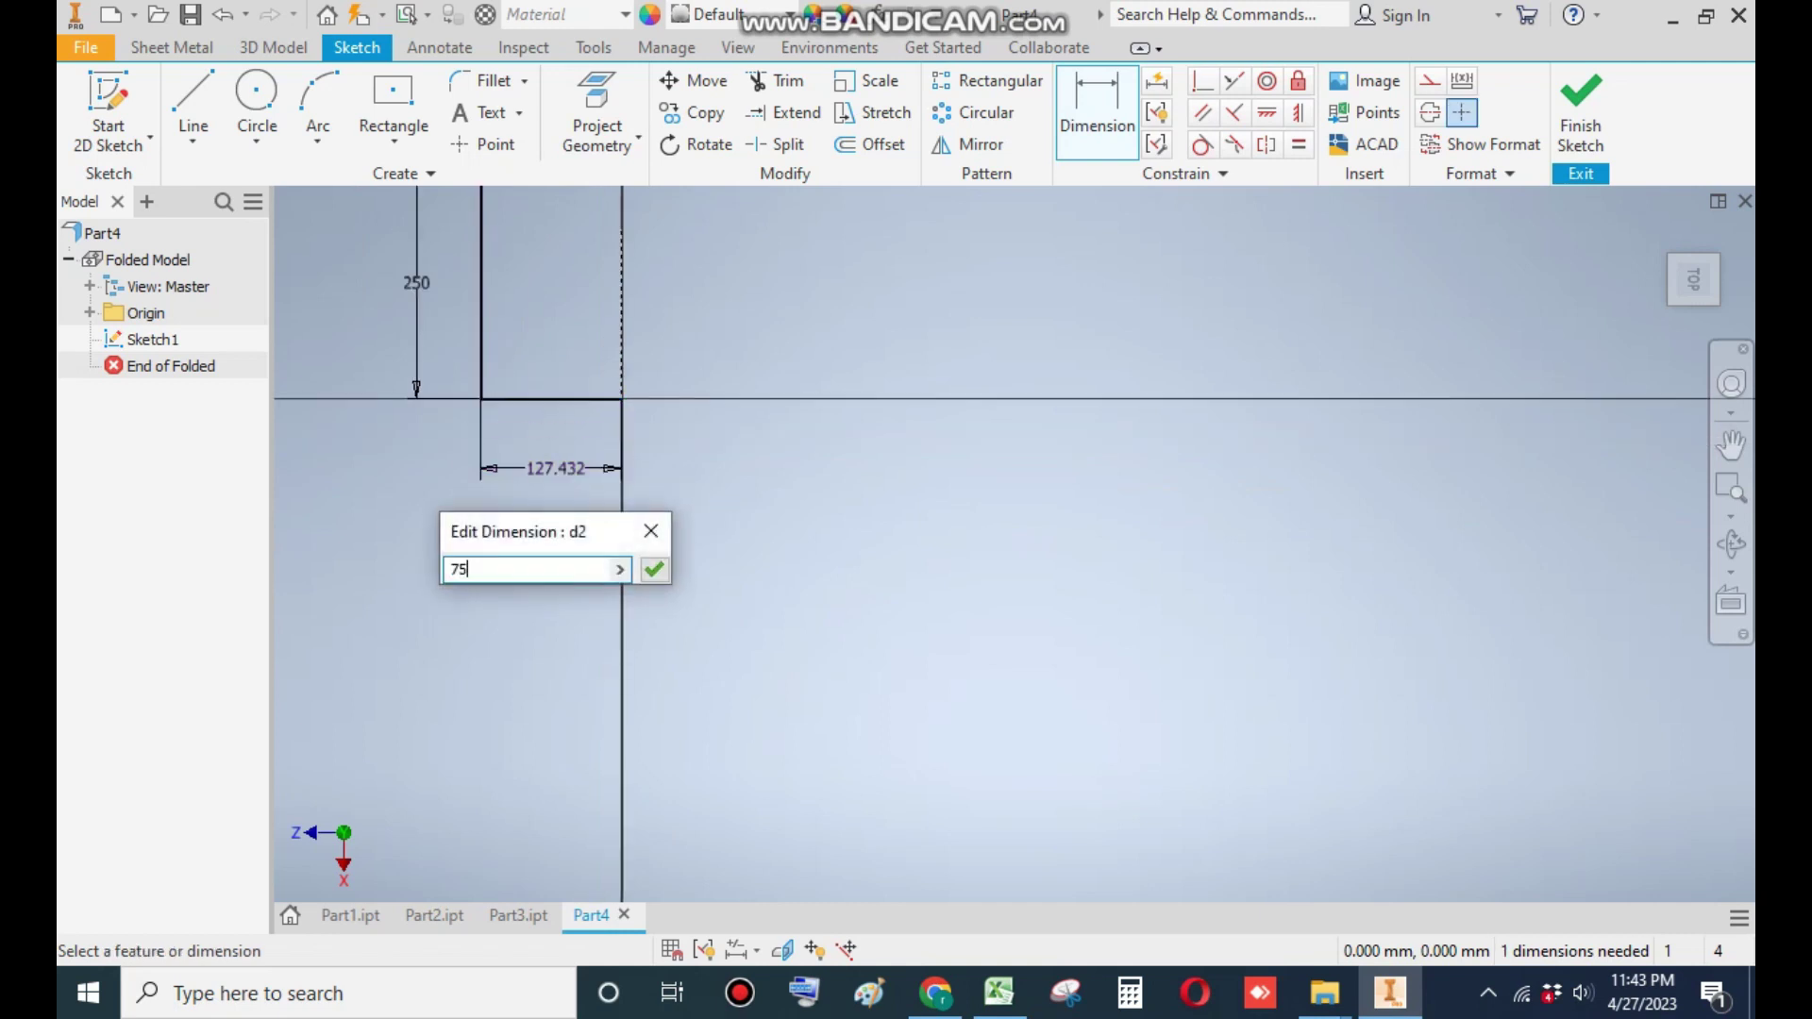
{"action": "key", "text": "Return"}
Step: Mirror the 250 mm and 75 mm lines about the construction line to form a U-shaped profile
{"action": "scroll", "coordinate": [557, 469], "scroll_direction": "down", "scroll_amount": 1}
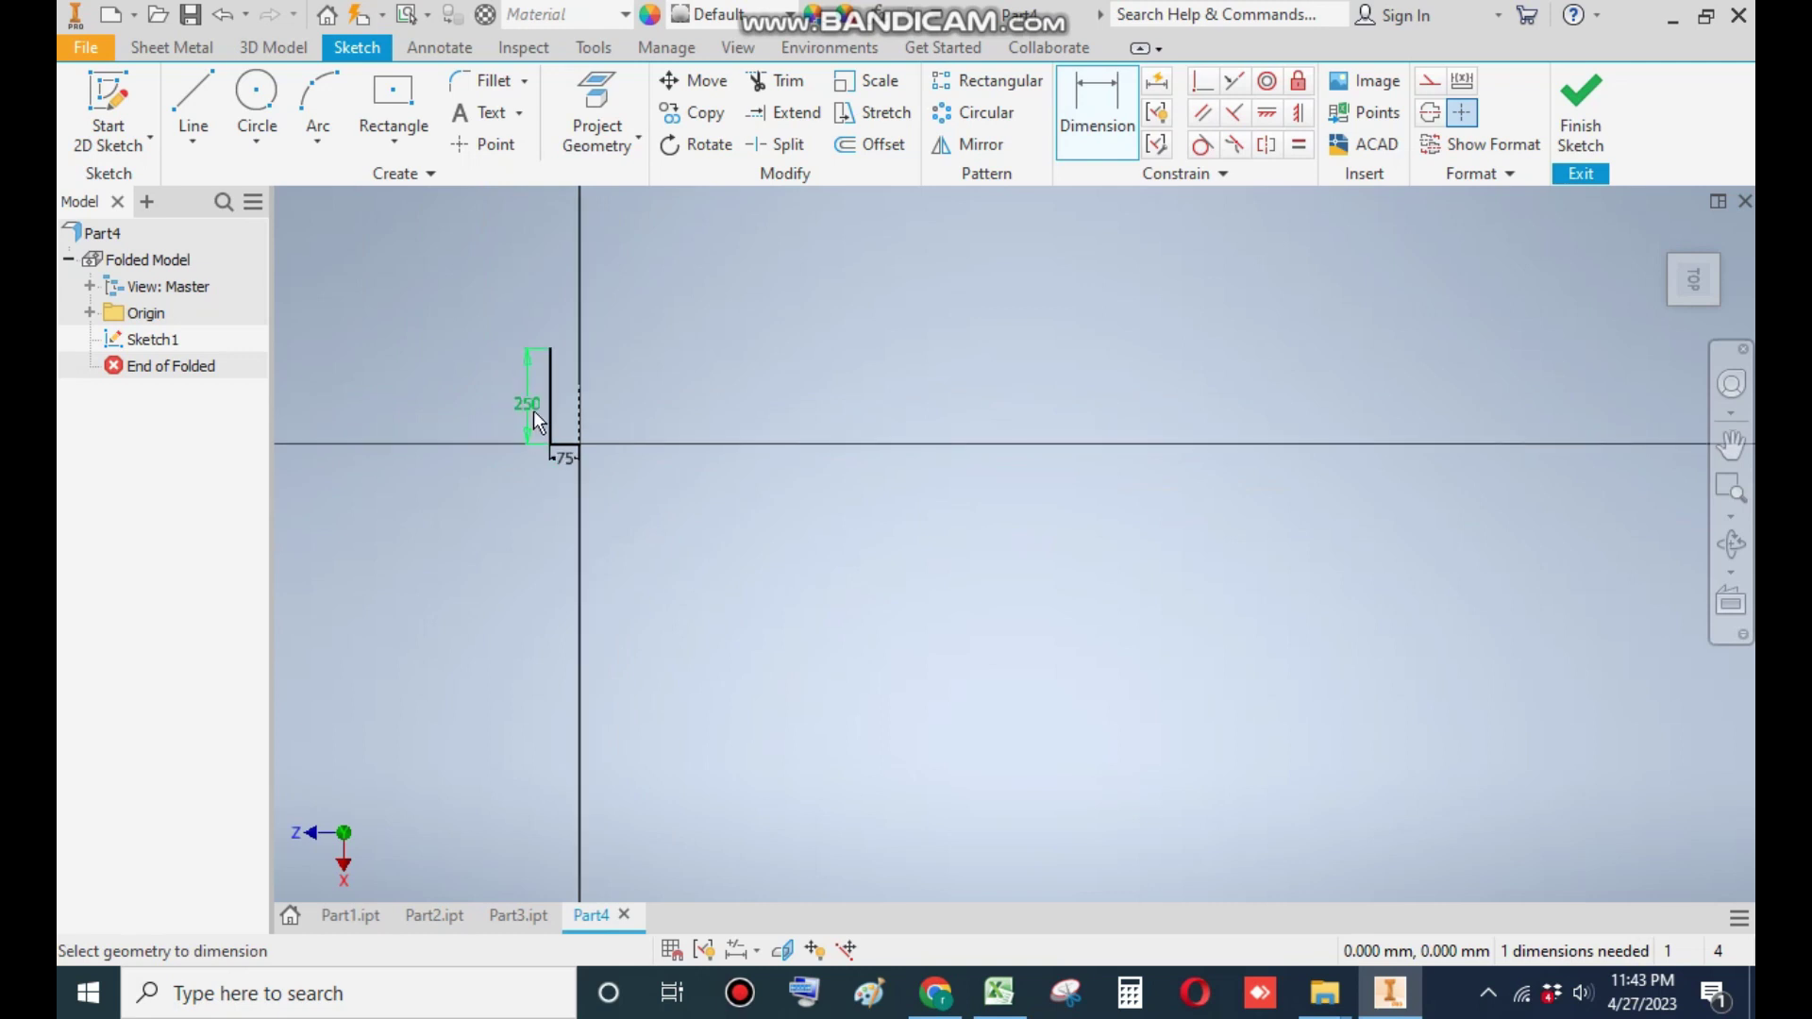
{"action": "left_click", "coordinate": [974, 146]}
{"action": "mouse_move", "coordinate": [615, 375]}
{"action": "middle_mouse_down"}
{"action": "mouse_move", "coordinate": [689, 397]}
{"action": "mouse_move", "coordinate": [760, 365]}
{"action": "mouse_move", "coordinate": [782, 313]}
{"action": "middle_mouse_up"}
{"action": "mouse_move", "coordinate": [781, 313]}
{"action": "left_mouse_down"}
{"action": "mouse_move", "coordinate": [759, 489]}
{"action": "mouse_move", "coordinate": [710, 564]}
{"action": "left_mouse_up"}
{"action": "left_click", "coordinate": [437, 259]}
{"action": "left_click", "coordinate": [801, 449]}
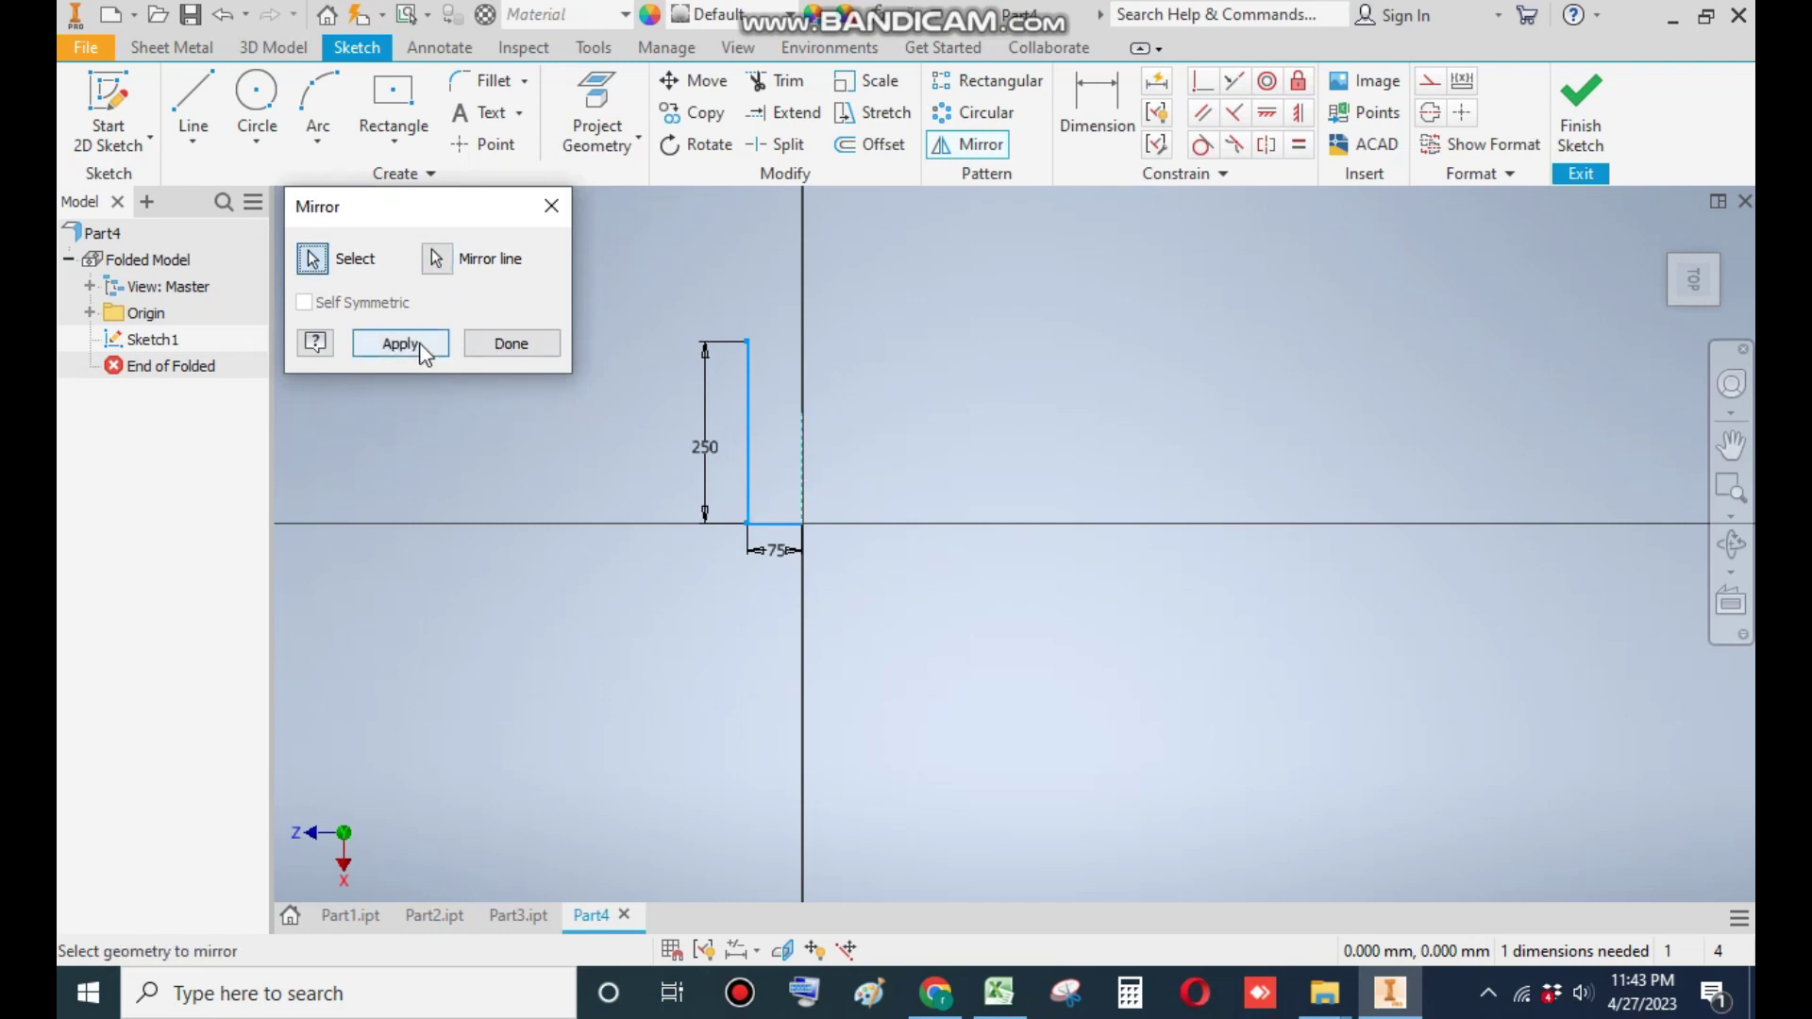
{"action": "left_click", "coordinate": [404, 345]}
{"action": "left_click", "coordinate": [510, 344]}
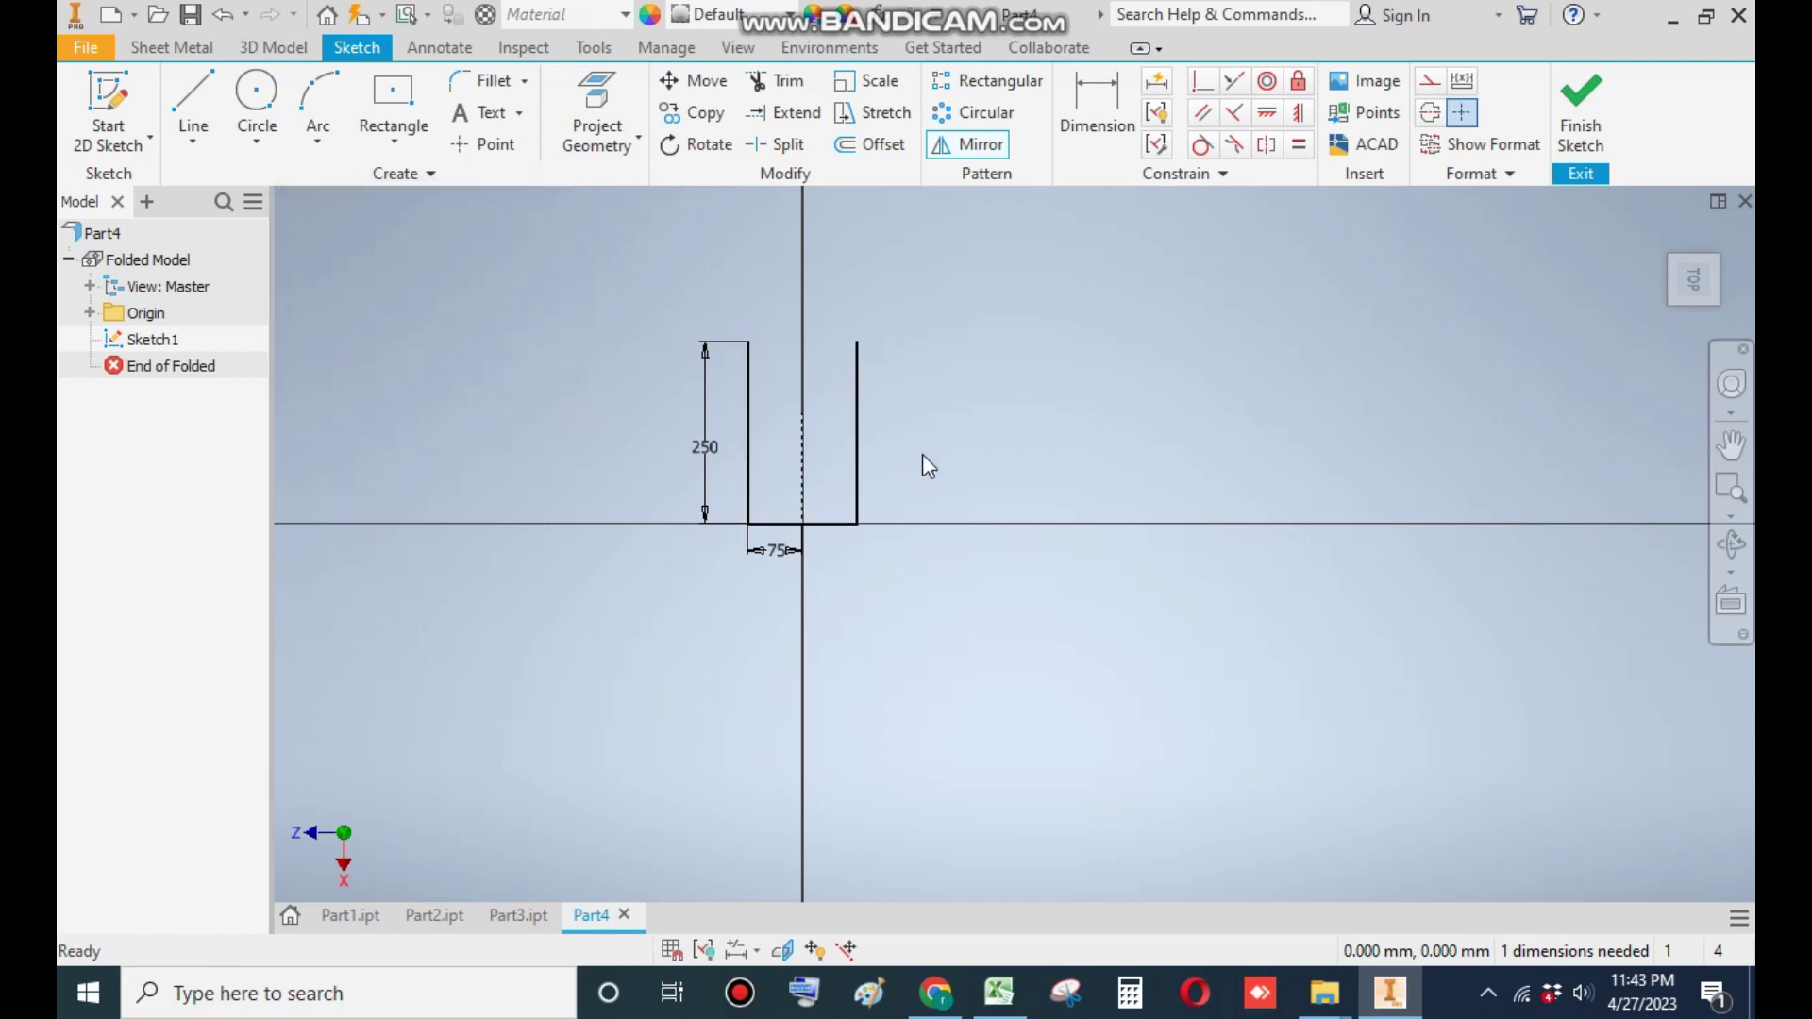
Step: Create a contour flange from the U-shaped profile with a 250 mm width distance, extending symmetrically to both sides of the sketch plane
{"action": "scroll", "coordinate": [770, 418], "scroll_direction": "up", "scroll_amount": 5}
{"action": "scroll", "coordinate": [796, 451], "scroll_direction": "down", "scroll_amount": 2}
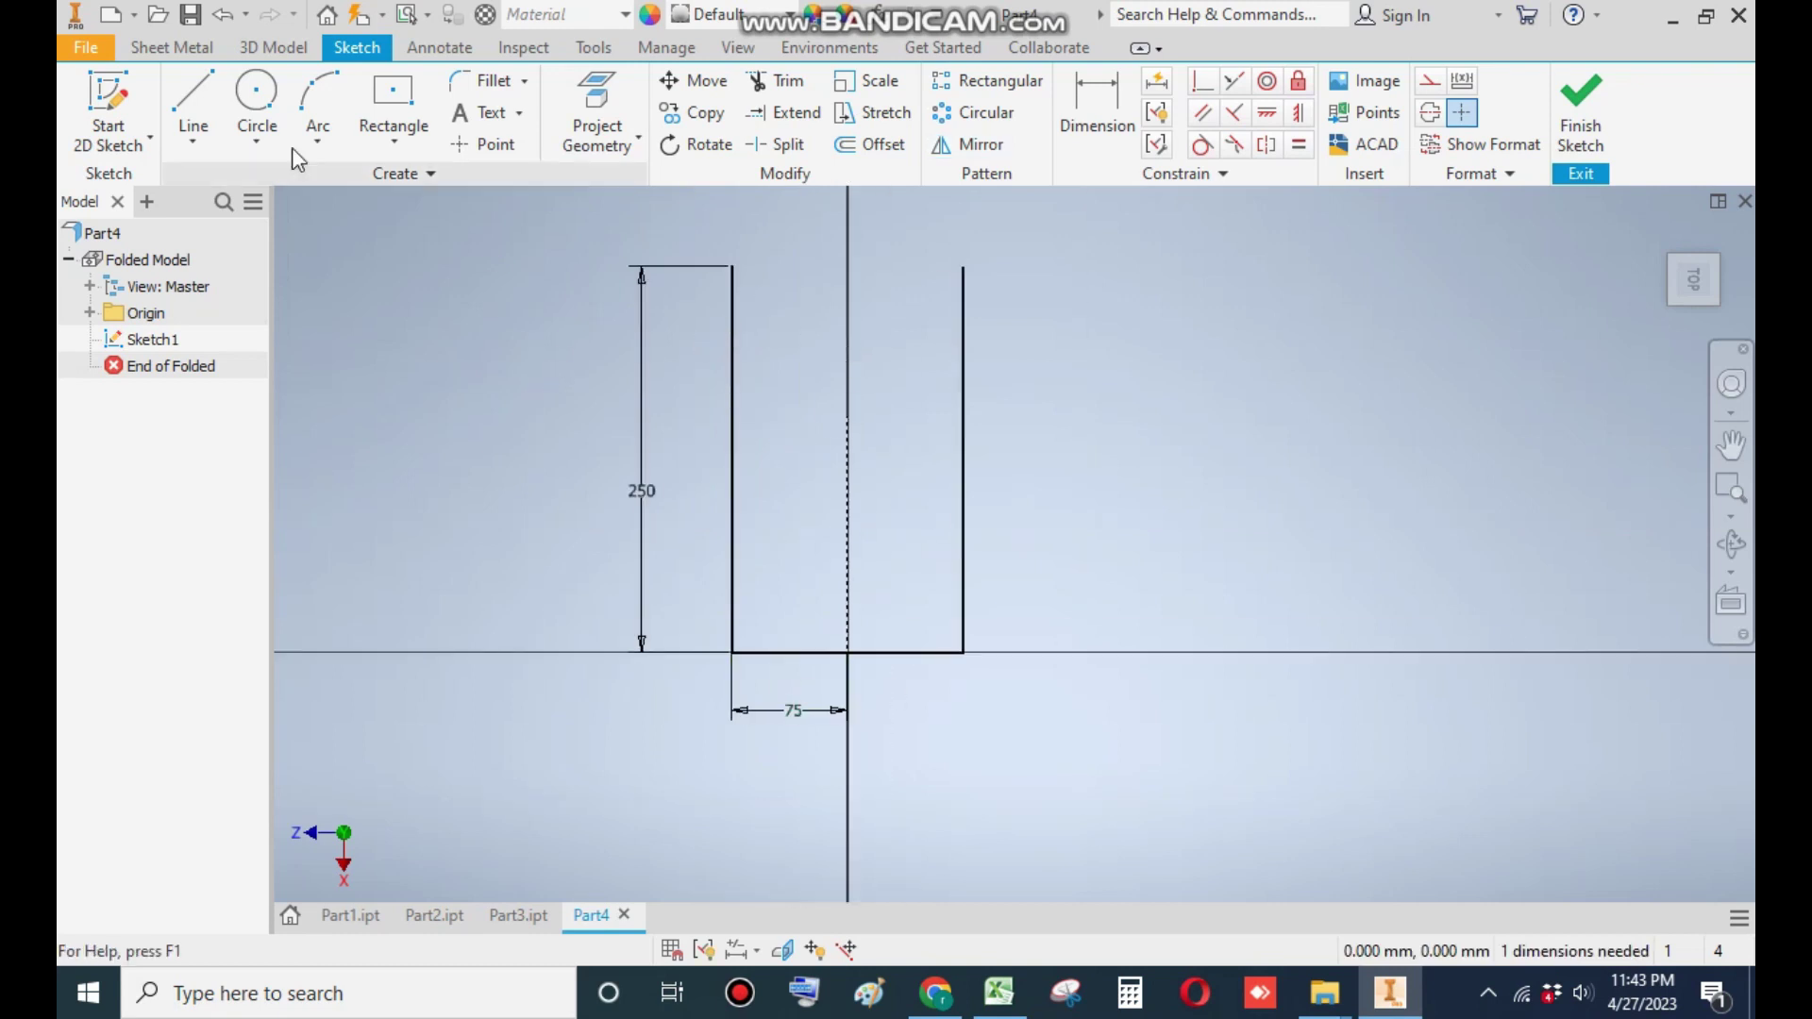
{"action": "left_click", "coordinate": [193, 55]}
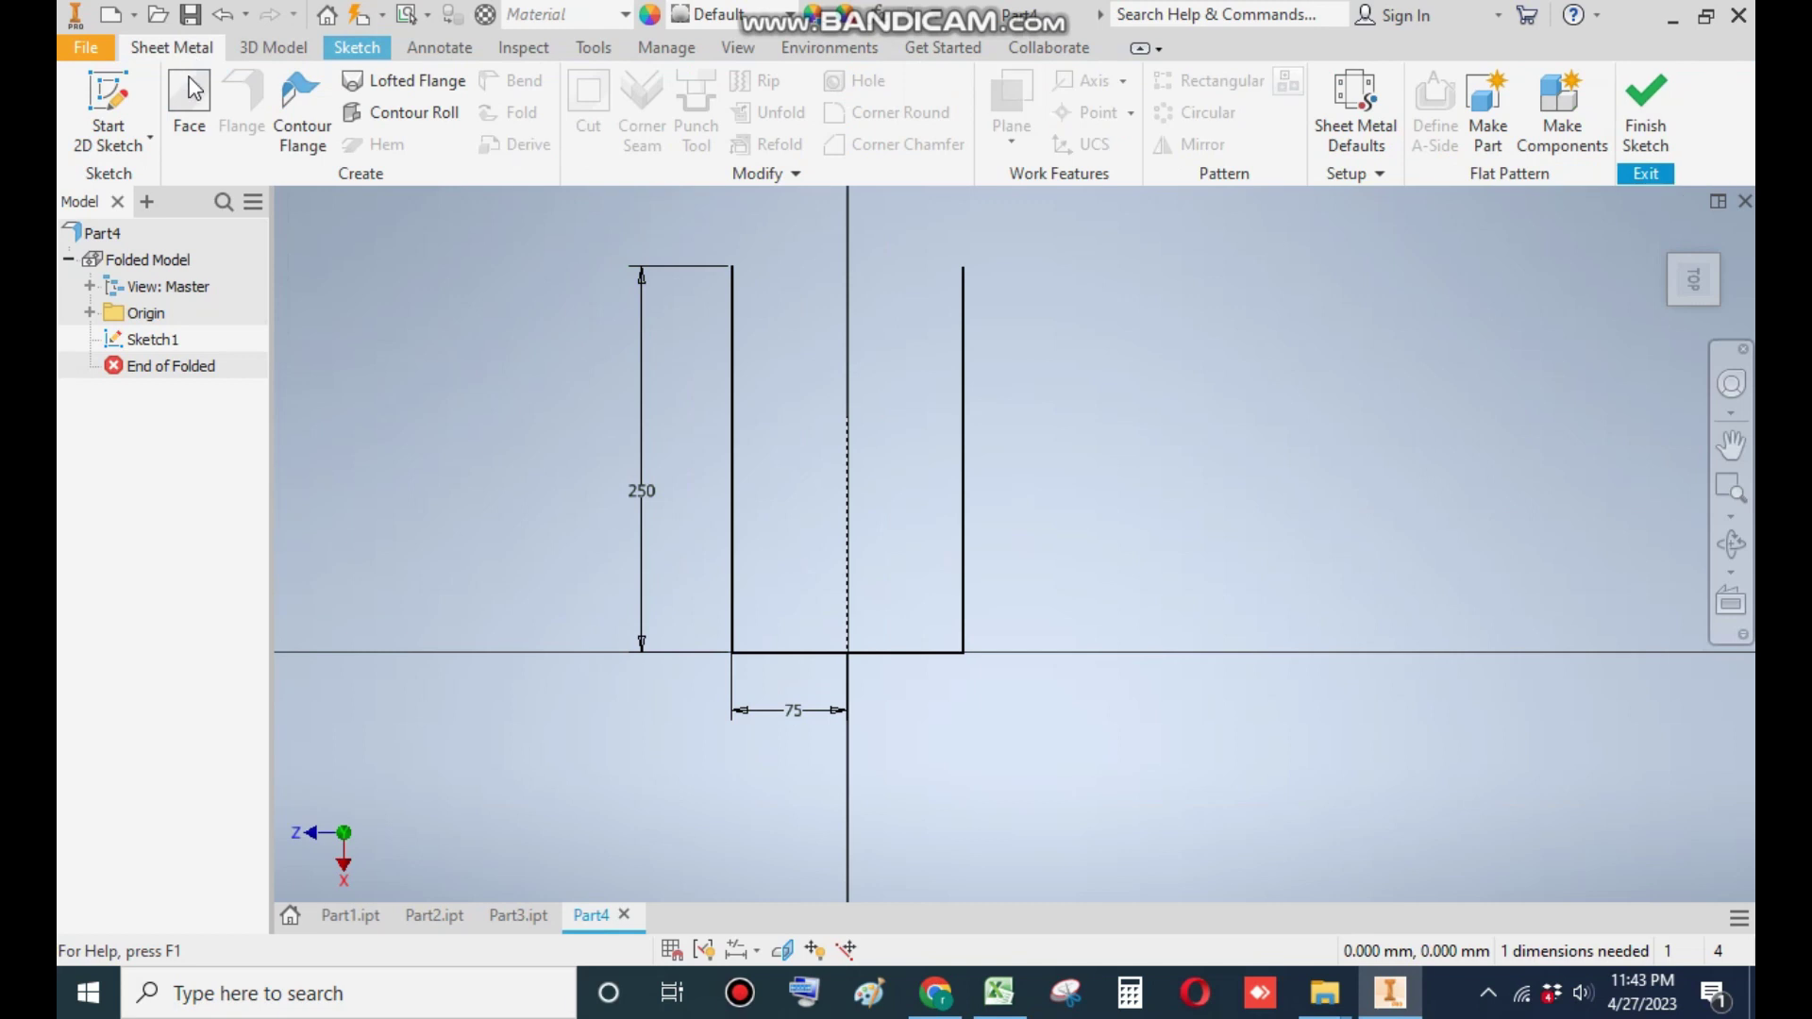
{"action": "left_click", "coordinate": [300, 139]}
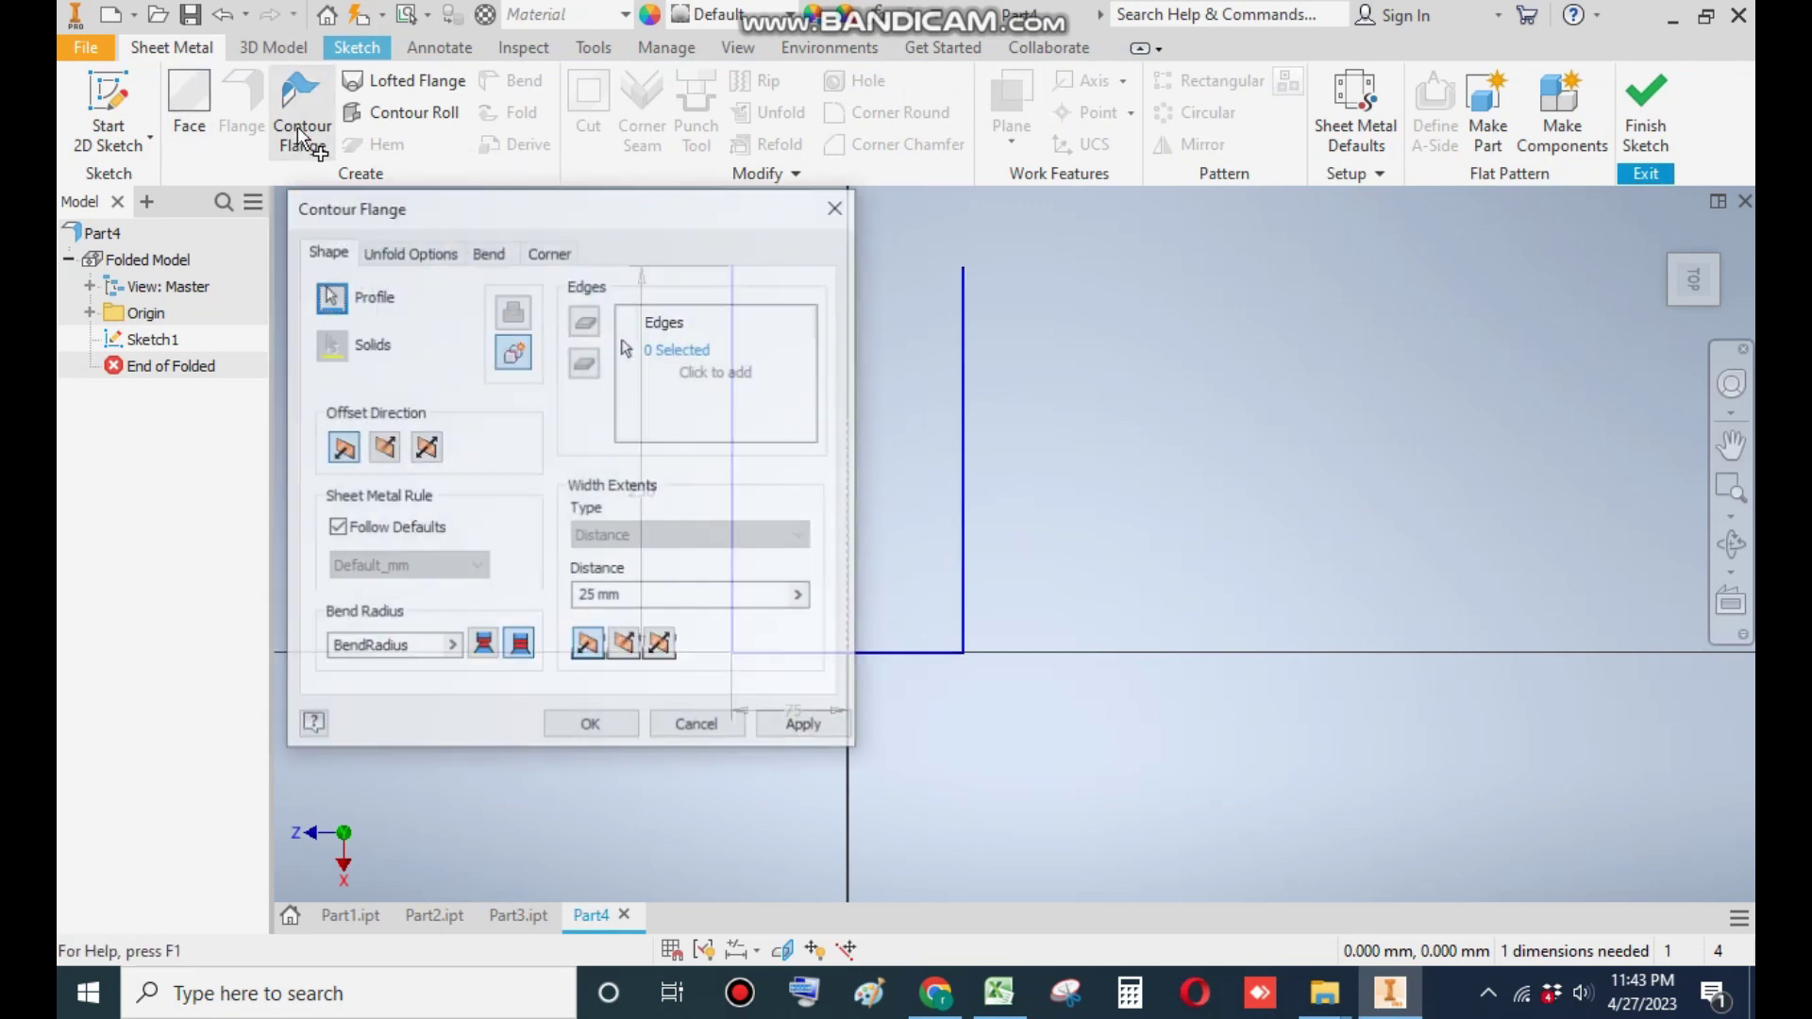
{"action": "mouse_move", "coordinate": [1360, 514]}
{"action": "middle_mouse_down"}
{"action": "mouse_move", "coordinate": [1505, 490]}
{"action": "mouse_move", "coordinate": [1602, 509]}
{"action": "middle_mouse_up"}
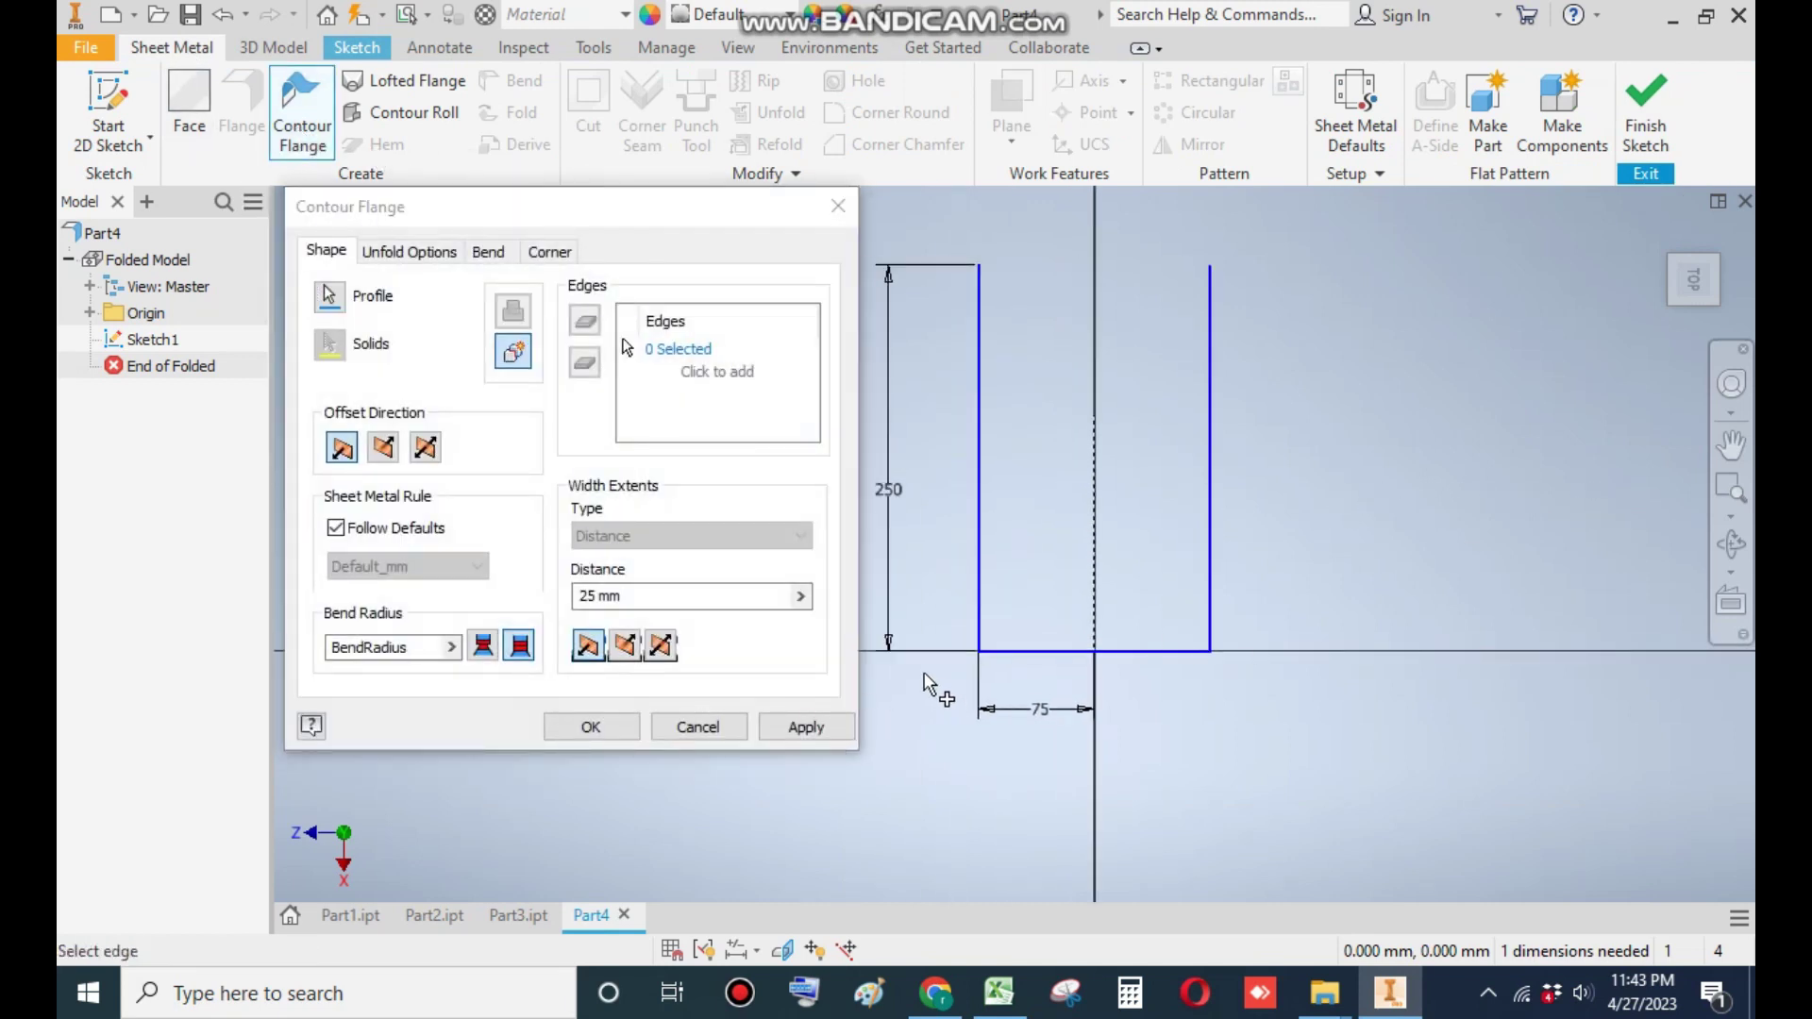
{"action": "scroll", "coordinate": [996, 672], "scroll_direction": "up", "scroll_amount": 5}
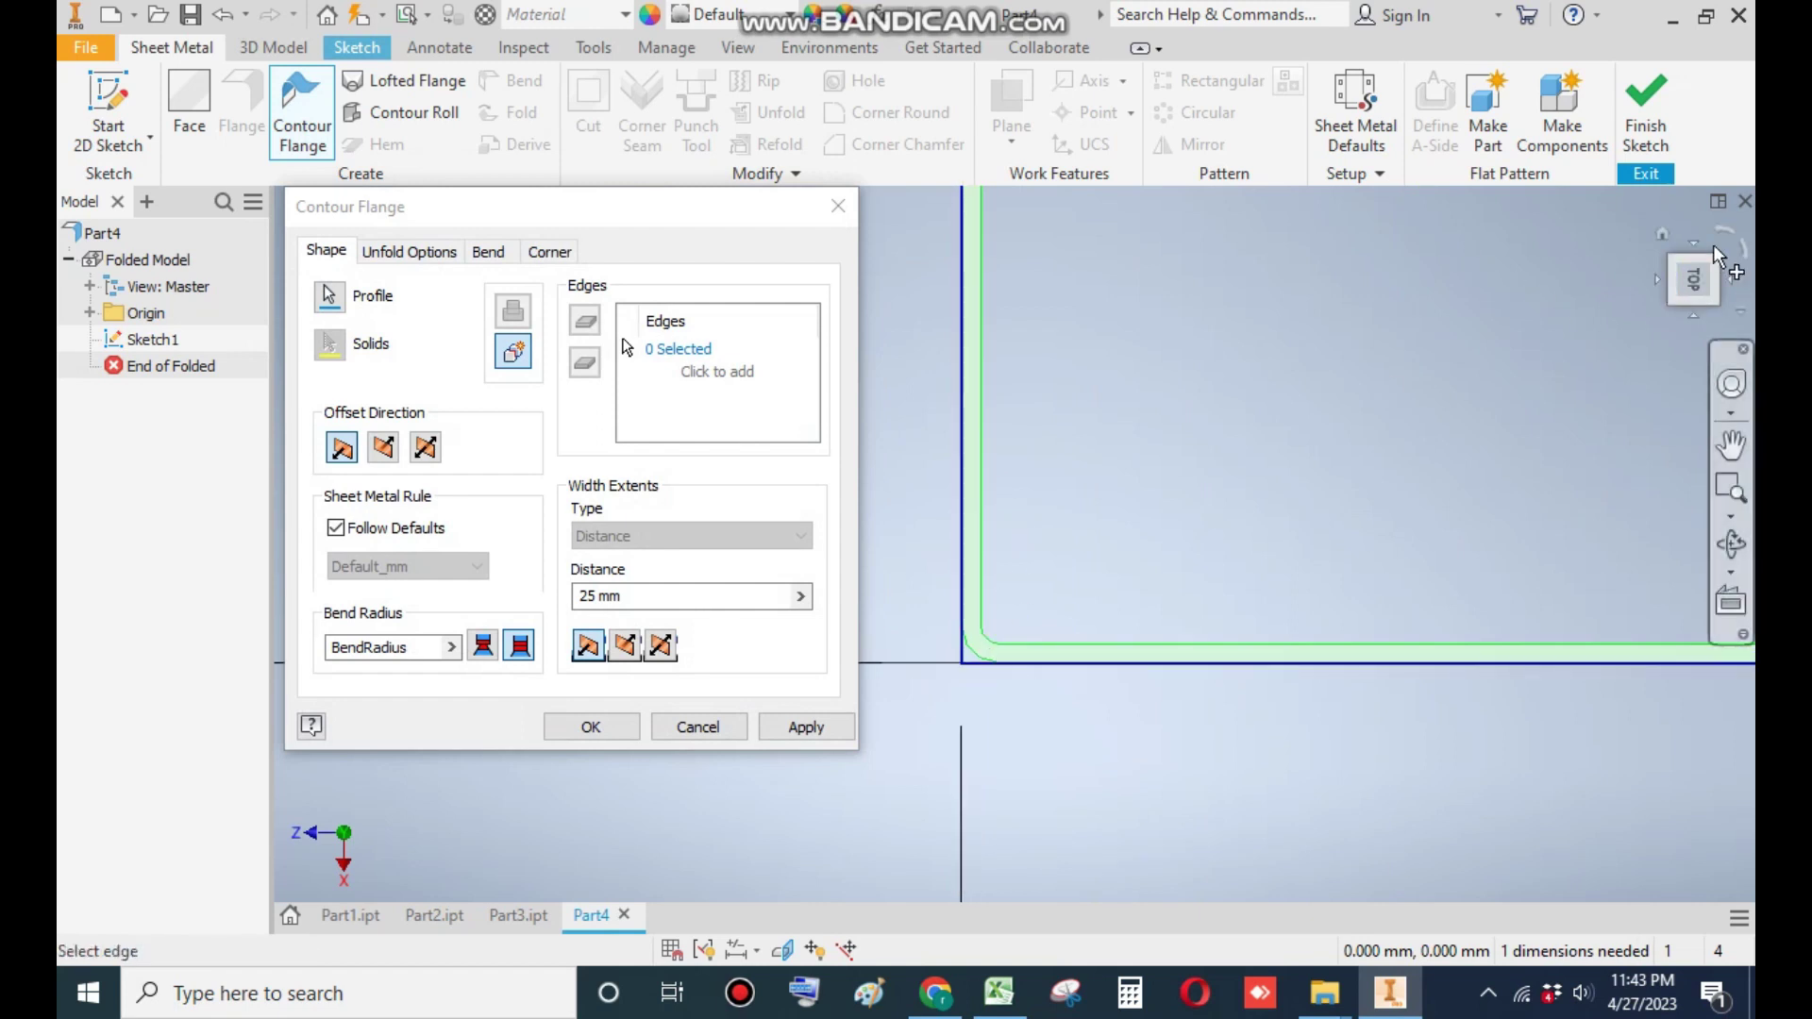
{"action": "left_click", "coordinate": [1662, 234]}
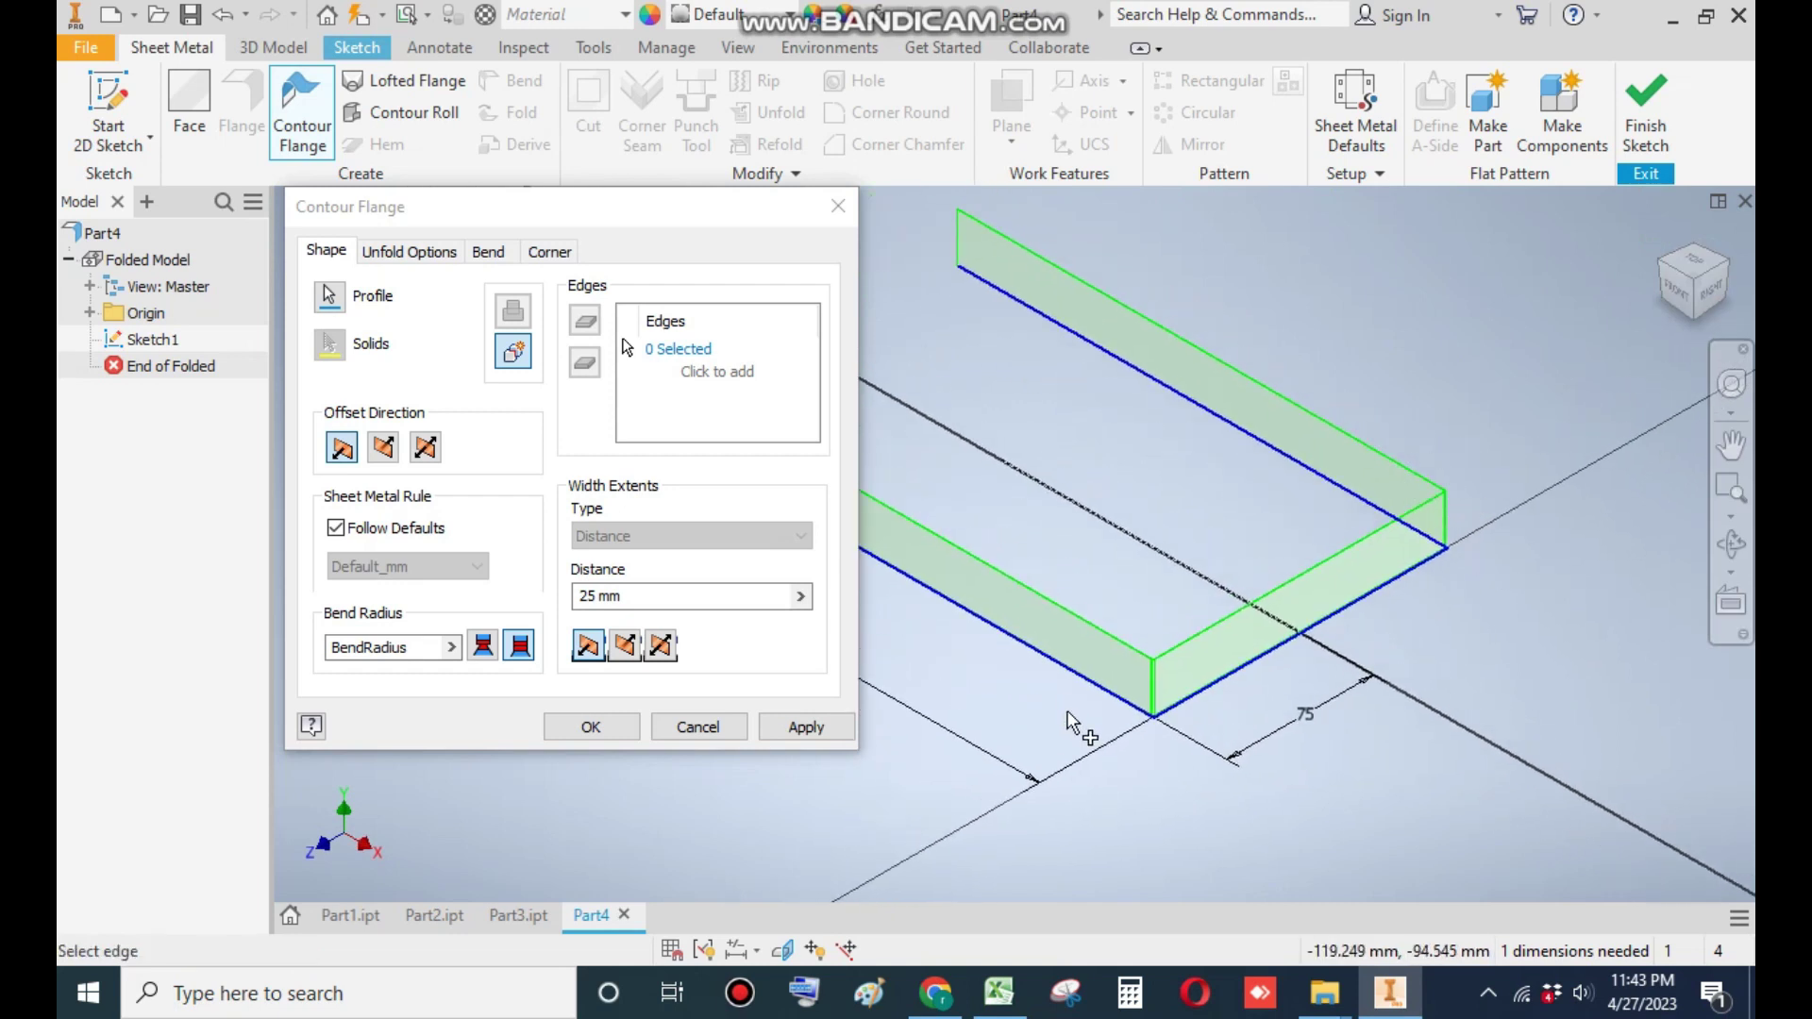
{"action": "left_click", "coordinate": [604, 596]}
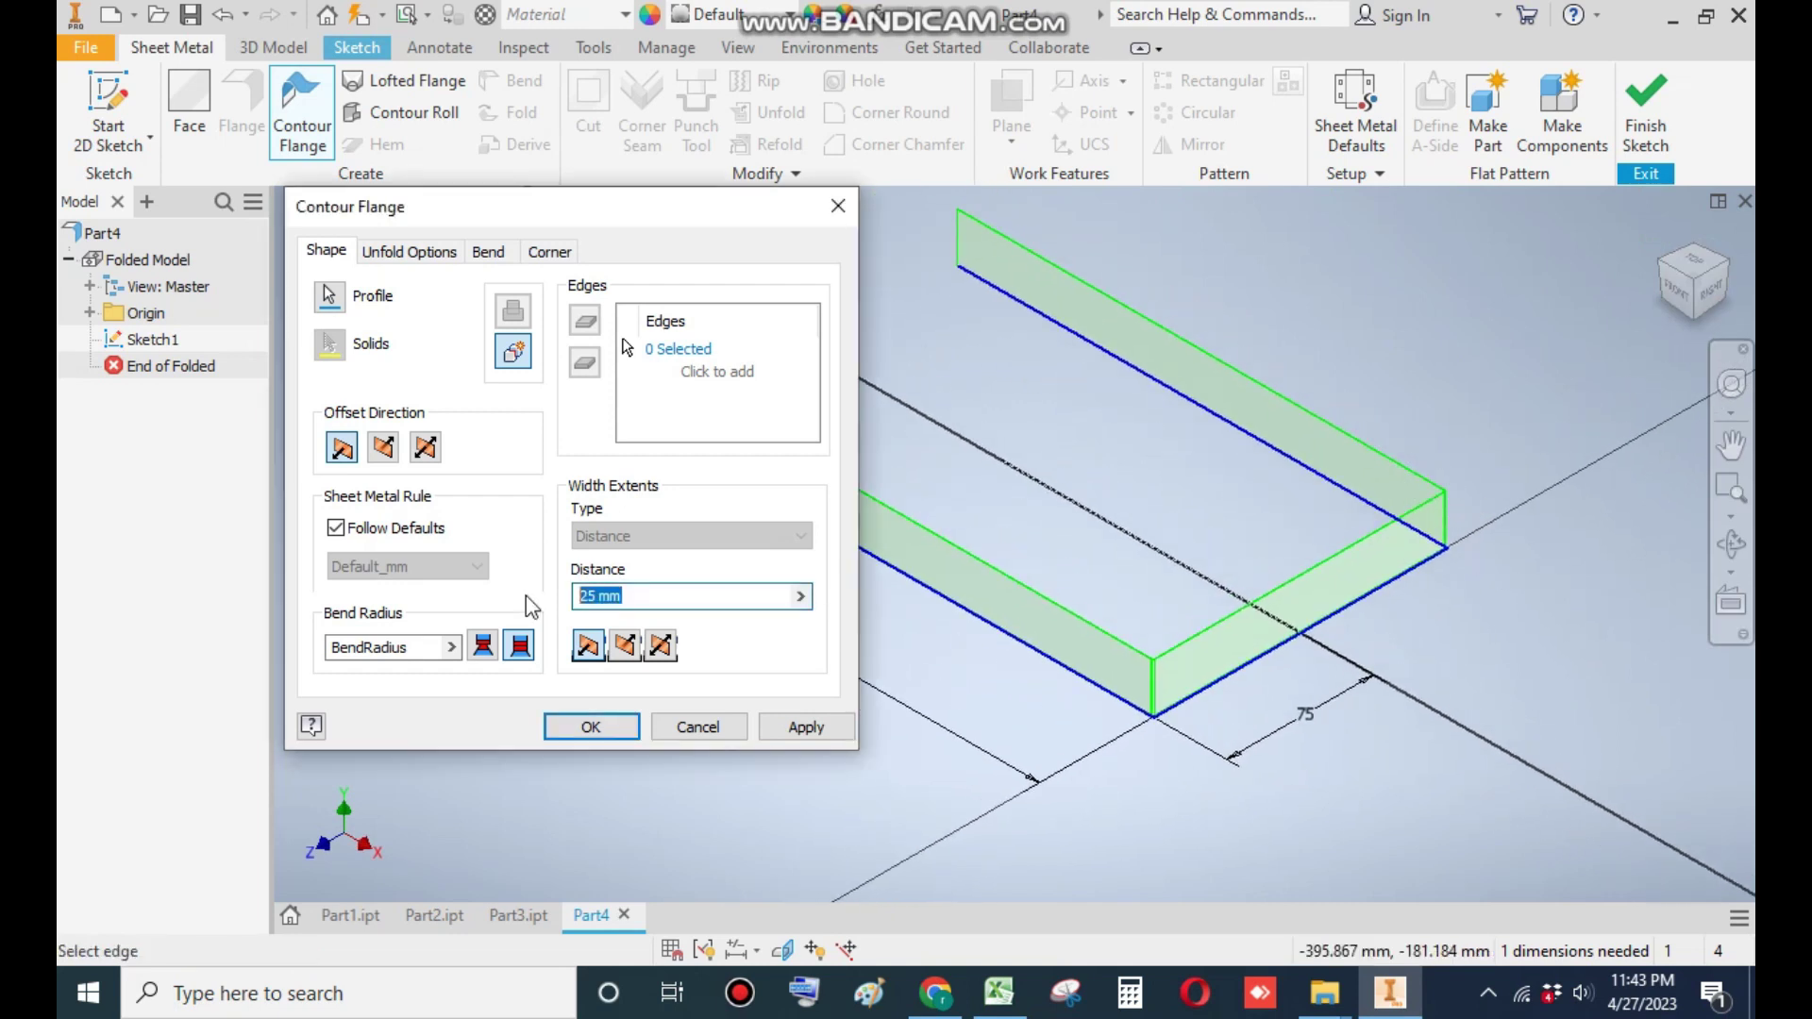
{"action": "type", "text": "250"}
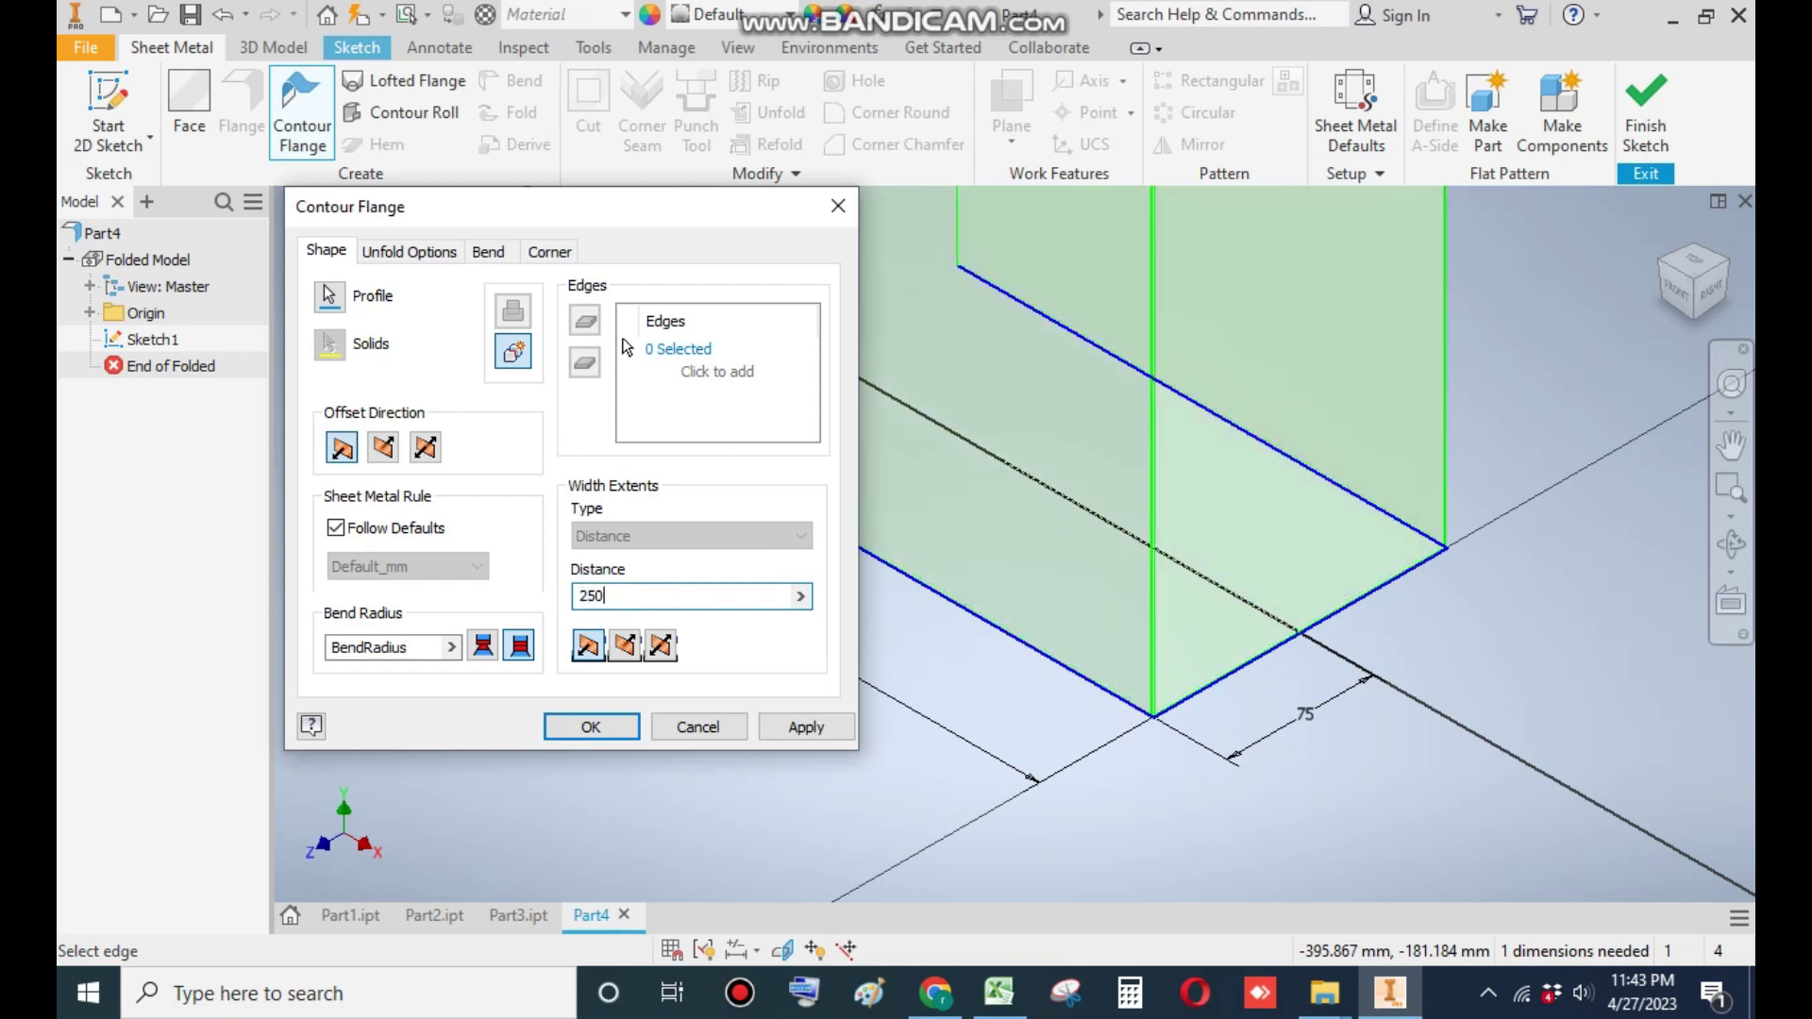
{"action": "scroll", "coordinate": [1123, 562], "scroll_direction": "down", "scroll_amount": 5}
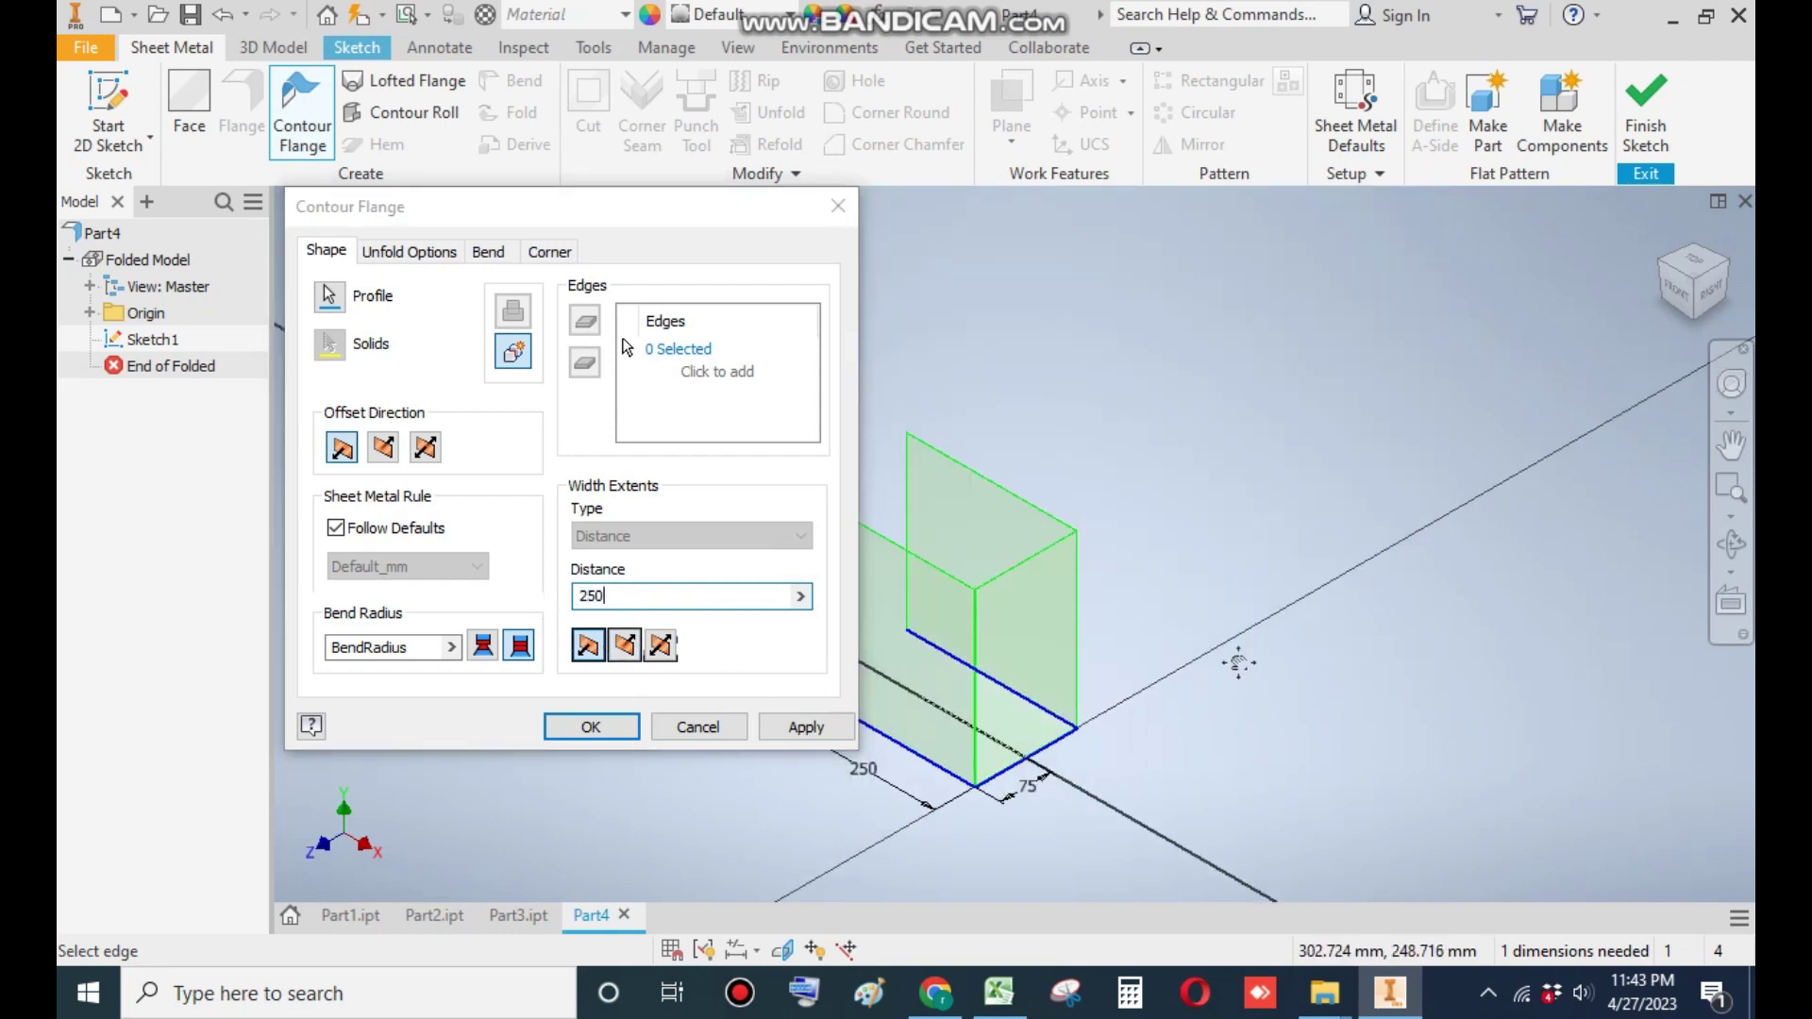
{"action": "scroll", "coordinate": [1123, 562], "scroll_direction": "up", "scroll_amount": 3}
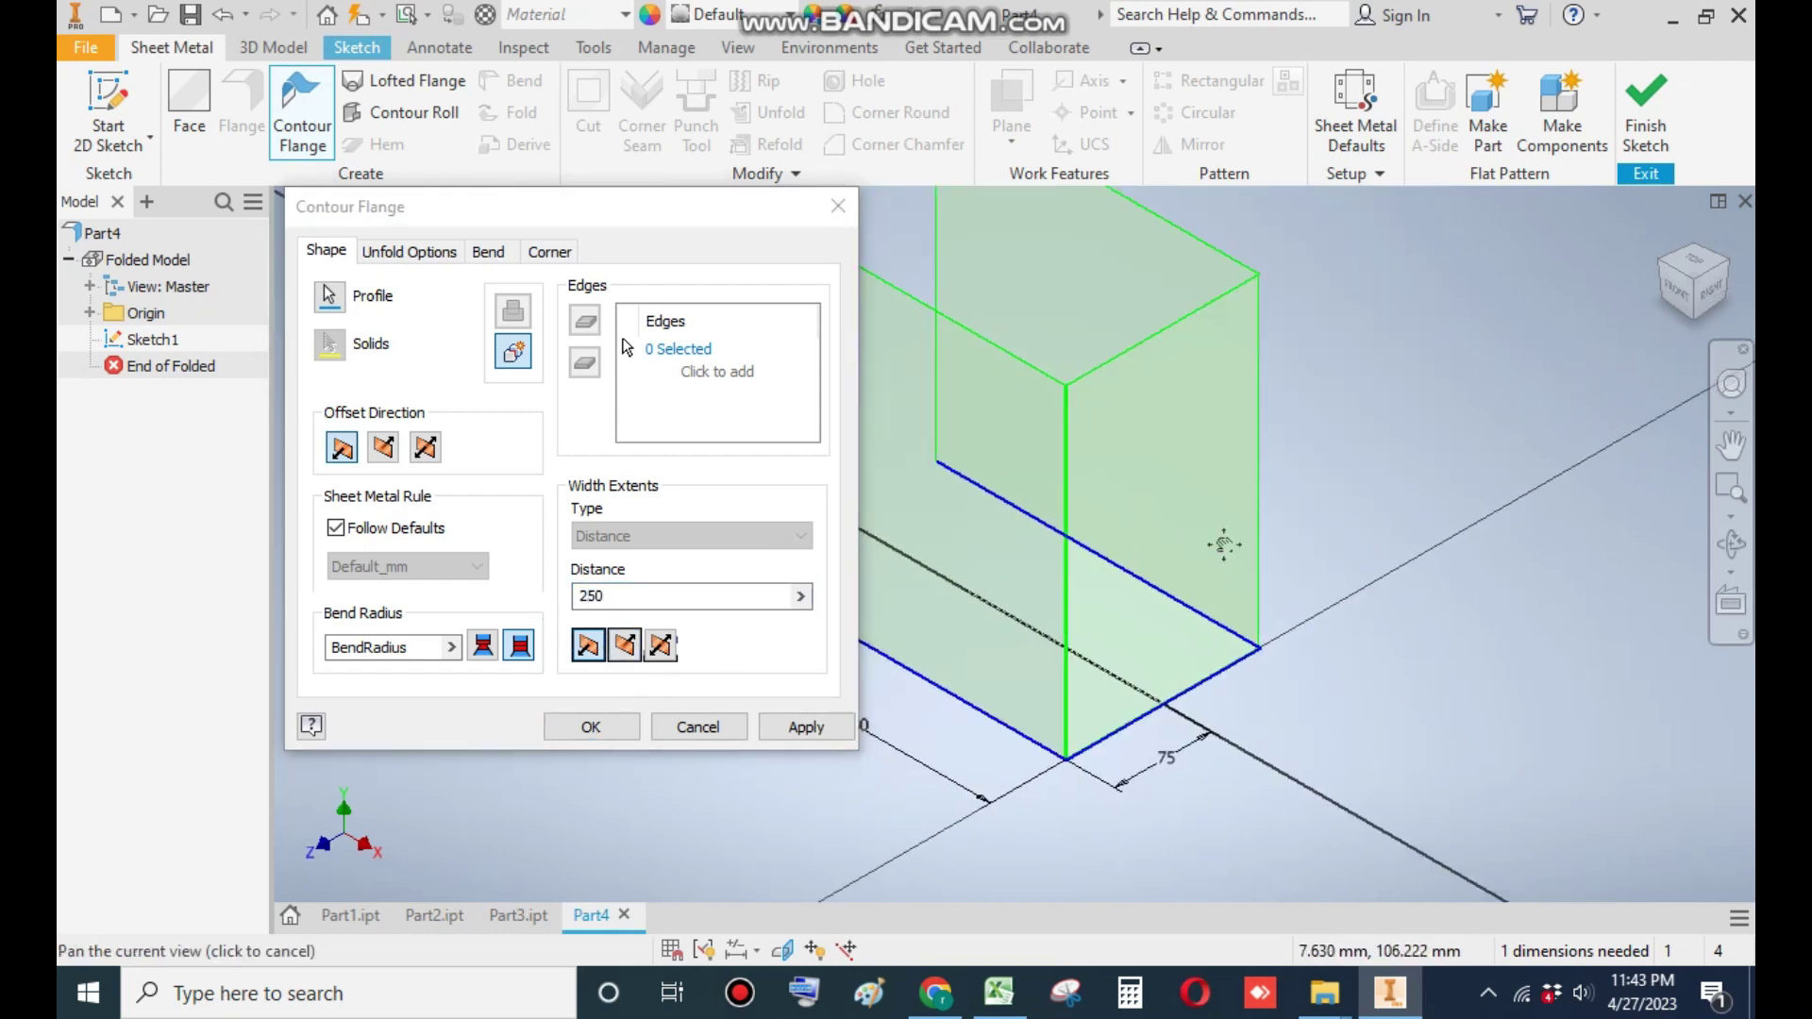
{"action": "left_click", "coordinate": [661, 647]}
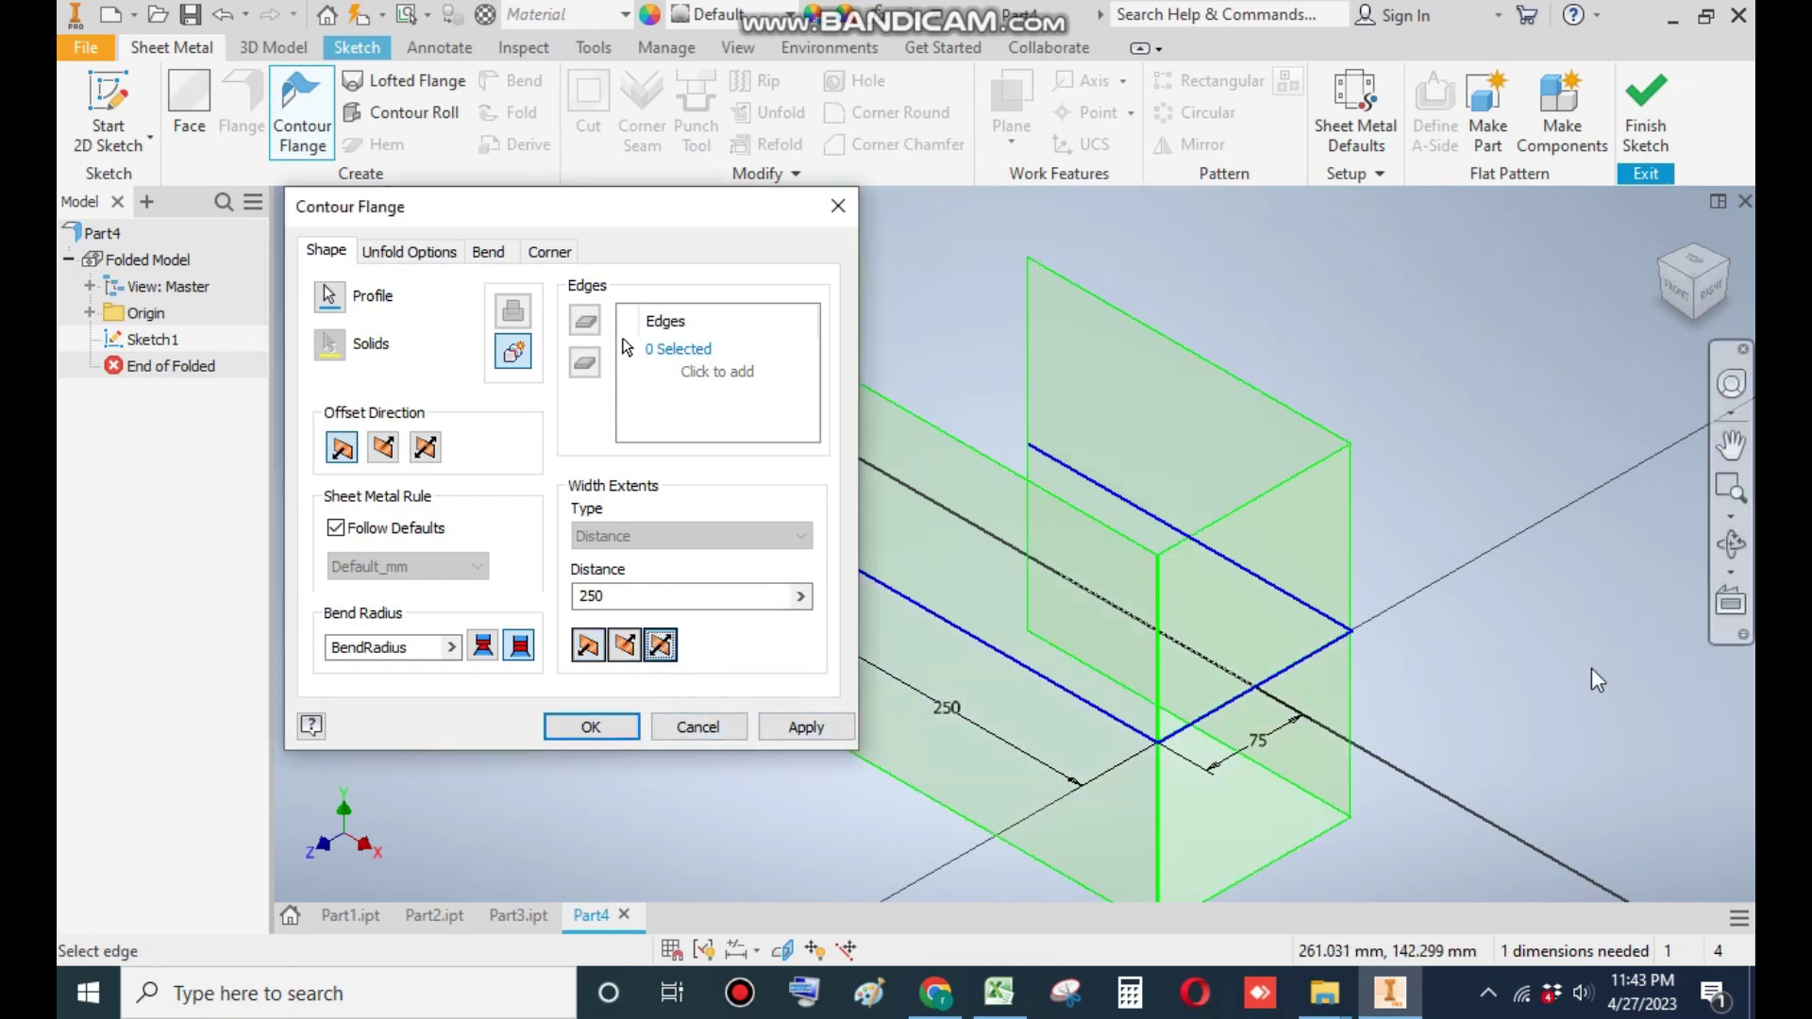
{"action": "left_click", "coordinate": [592, 728]}
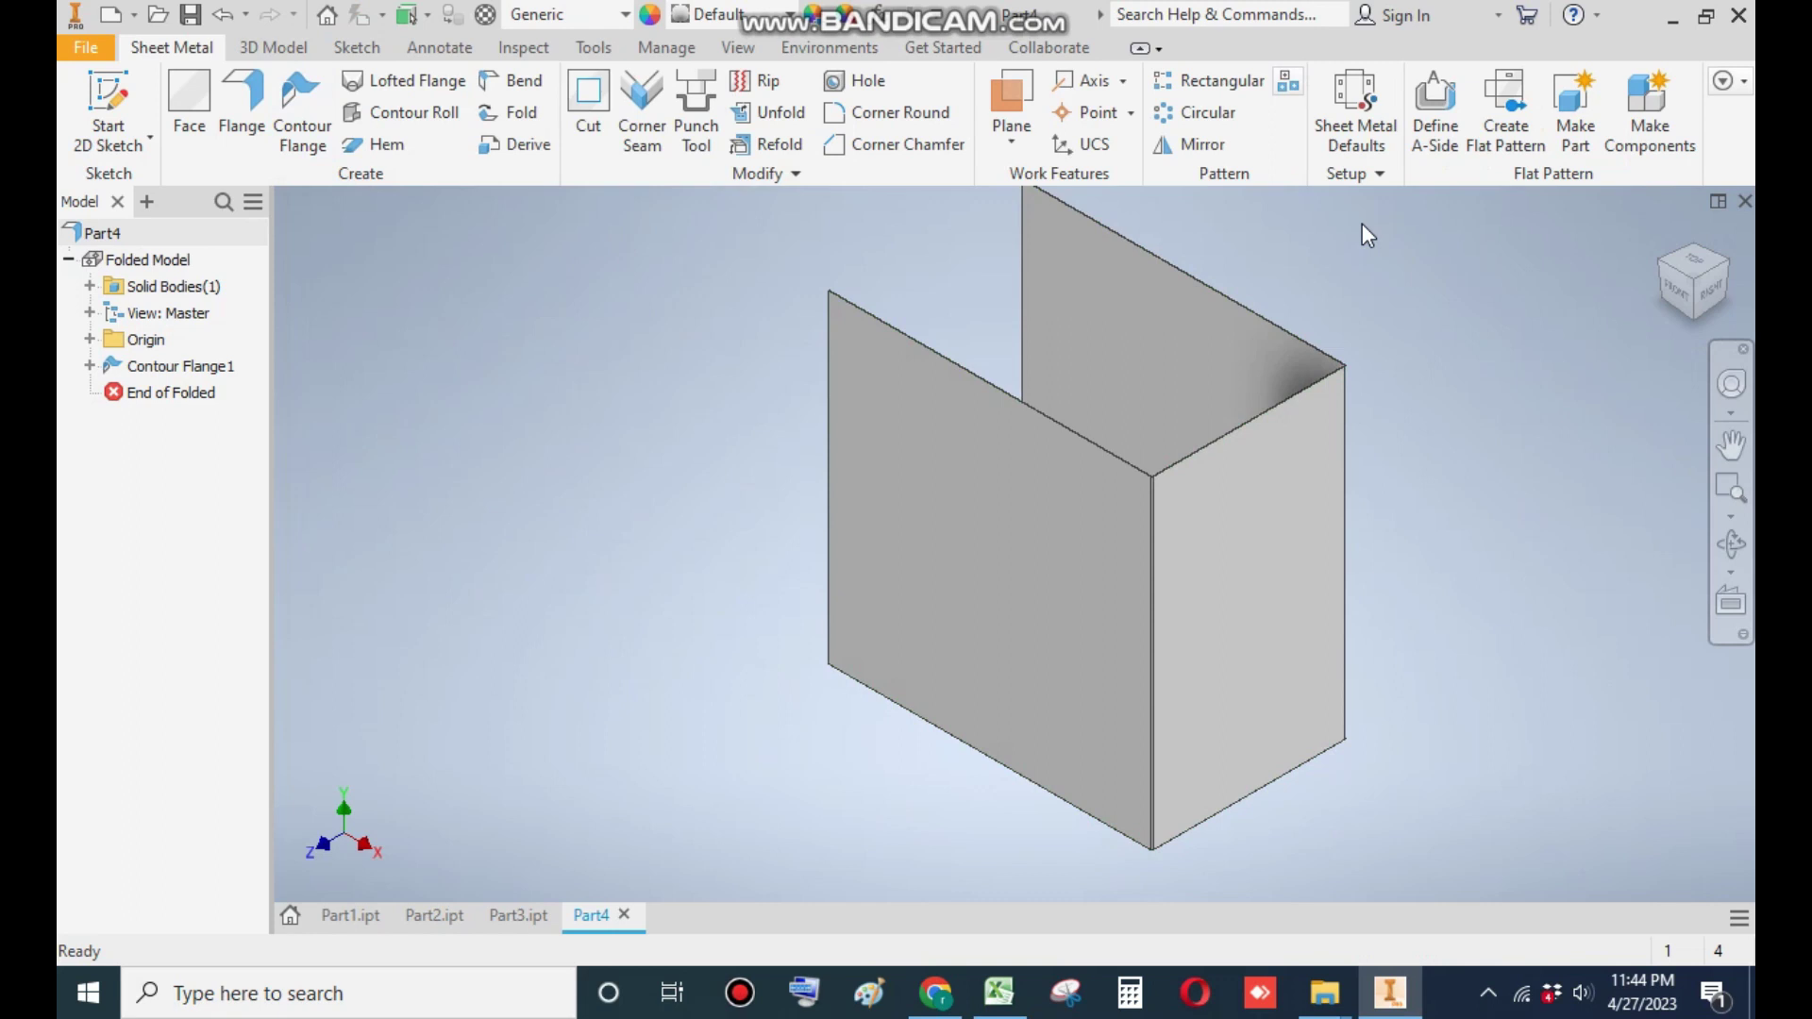
Step: Override the sheet metal rule's thickness in the sheet metal defaults and set it to 1.500 mm
{"action": "left_click", "coordinate": [1355, 113]}
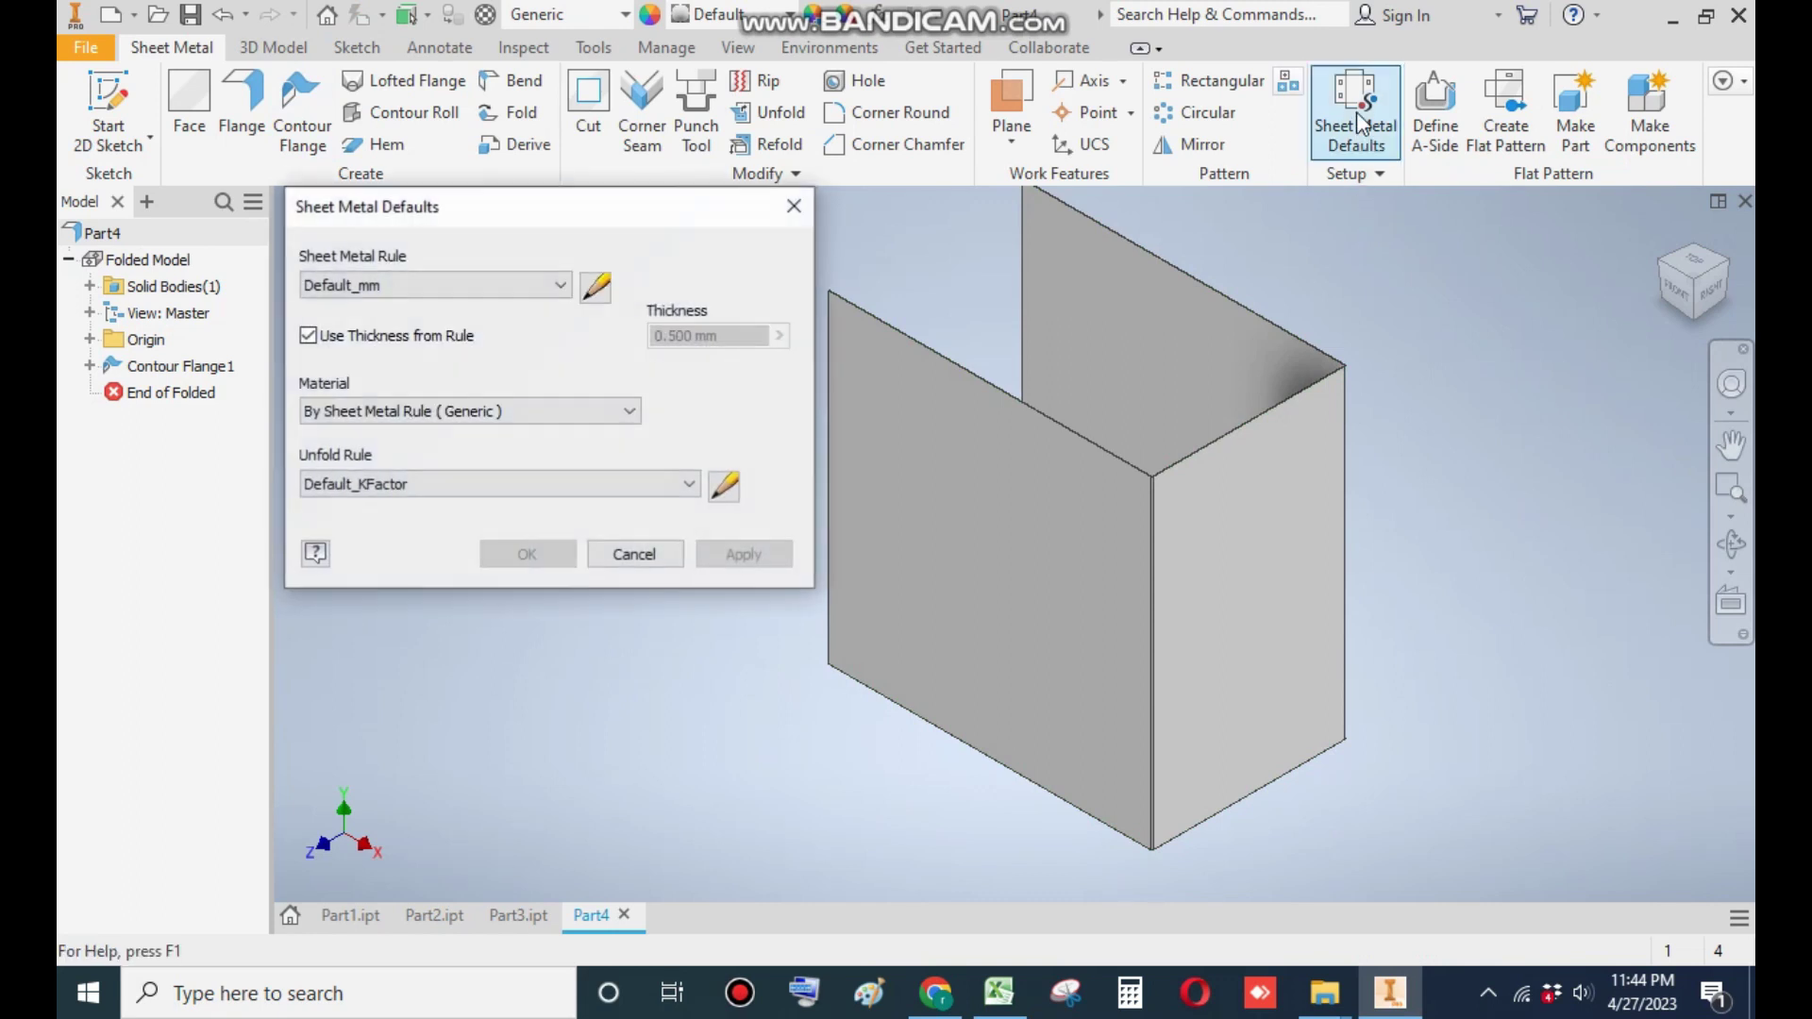
{"action": "left_click", "coordinate": [397, 338]}
{"action": "left_click_drag", "start_coordinate": [665, 336], "coordinate": [649, 358]}
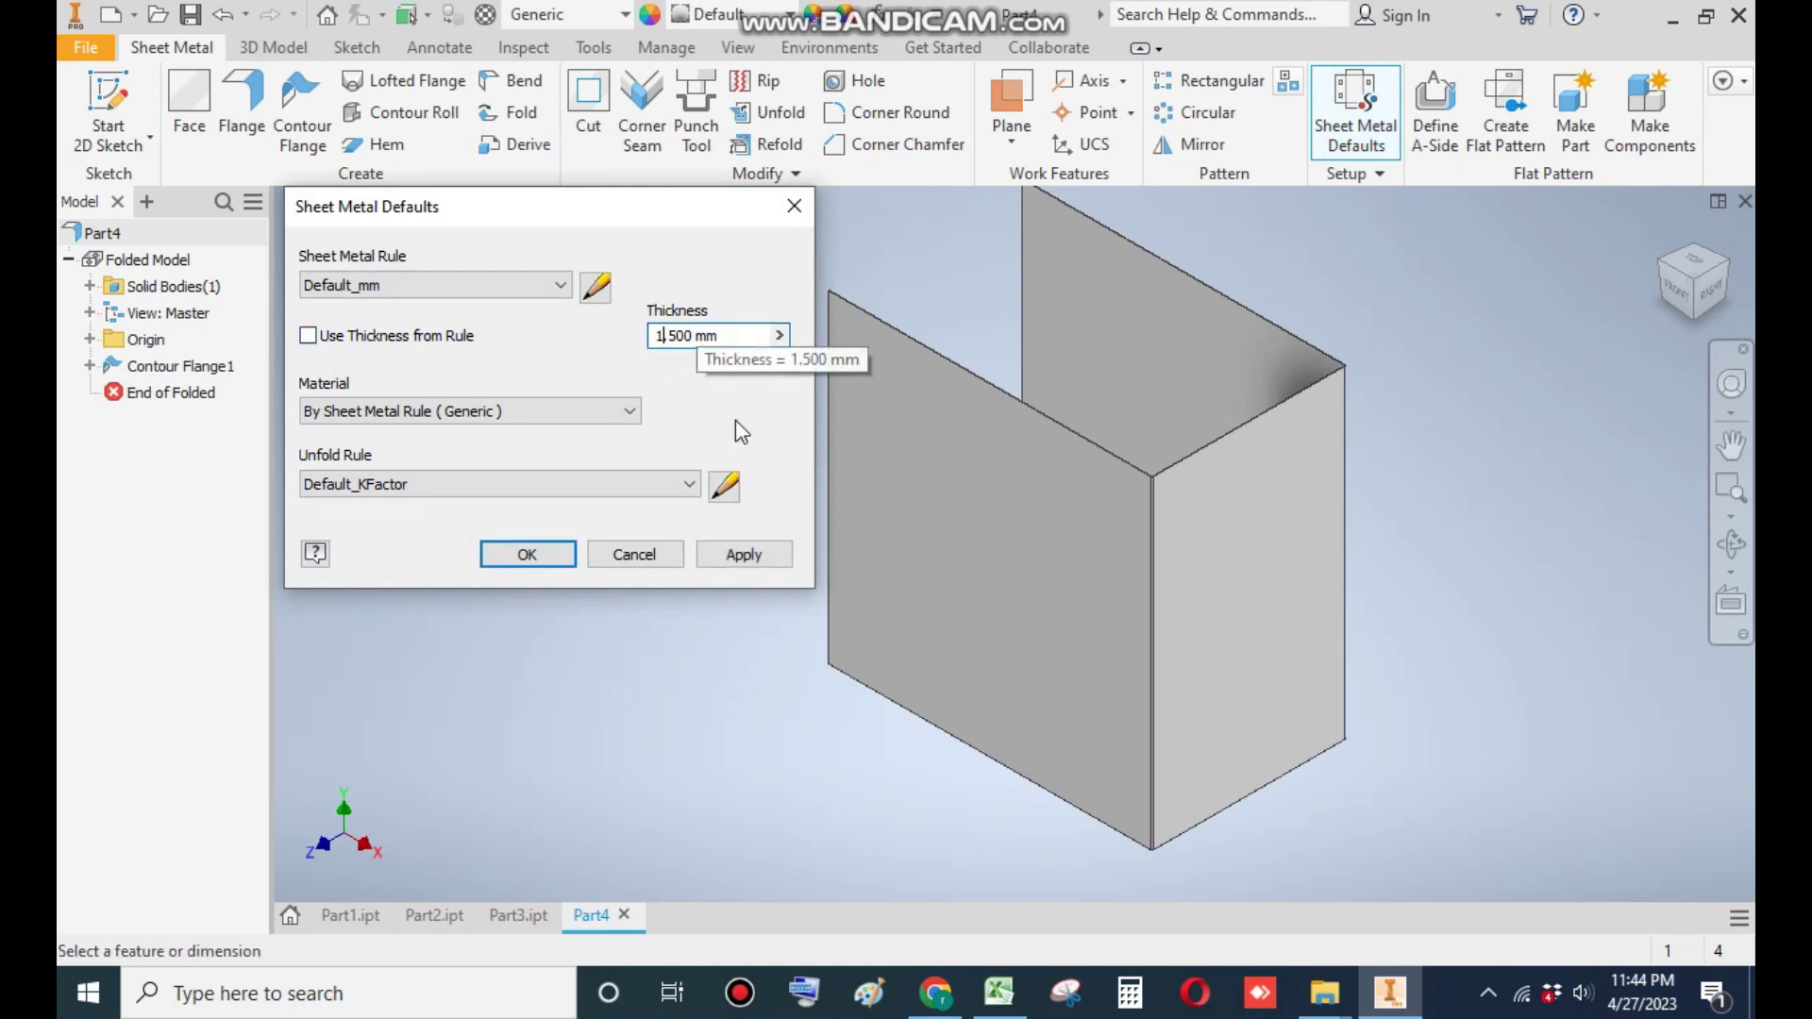
{"action": "left_click", "coordinate": [746, 557]}
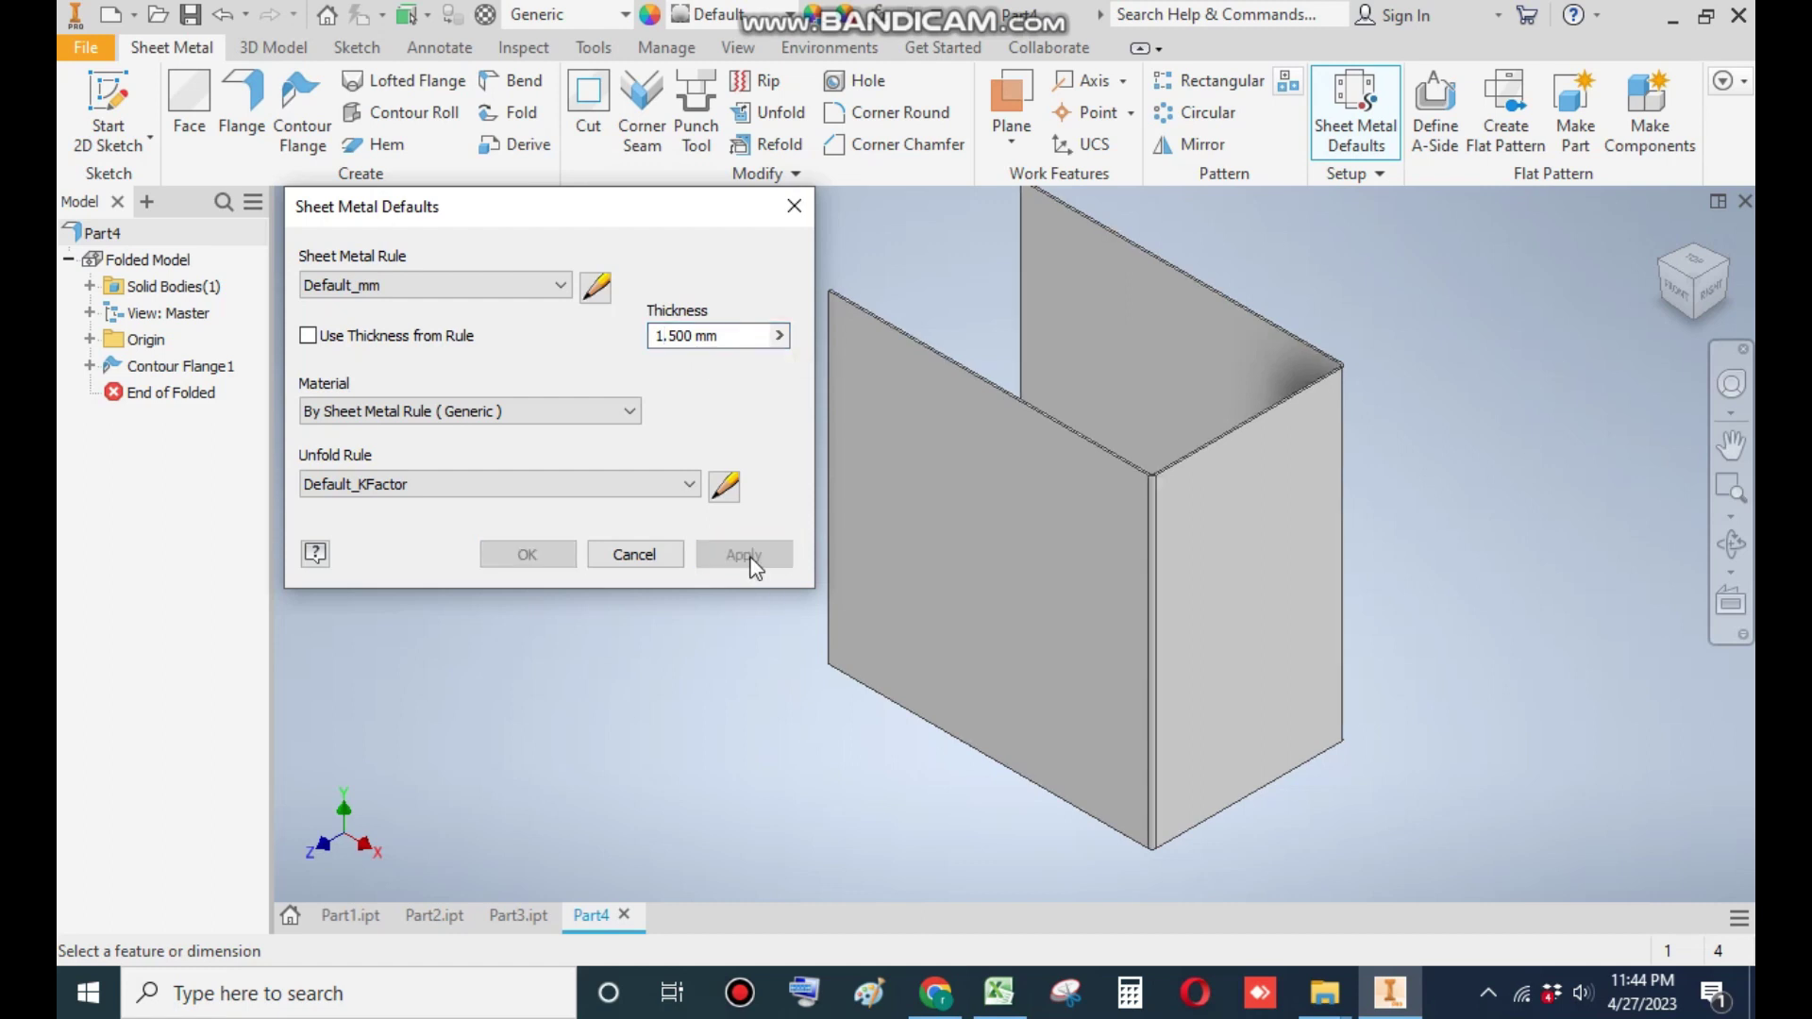
{"action": "left_click", "coordinate": [634, 554]}
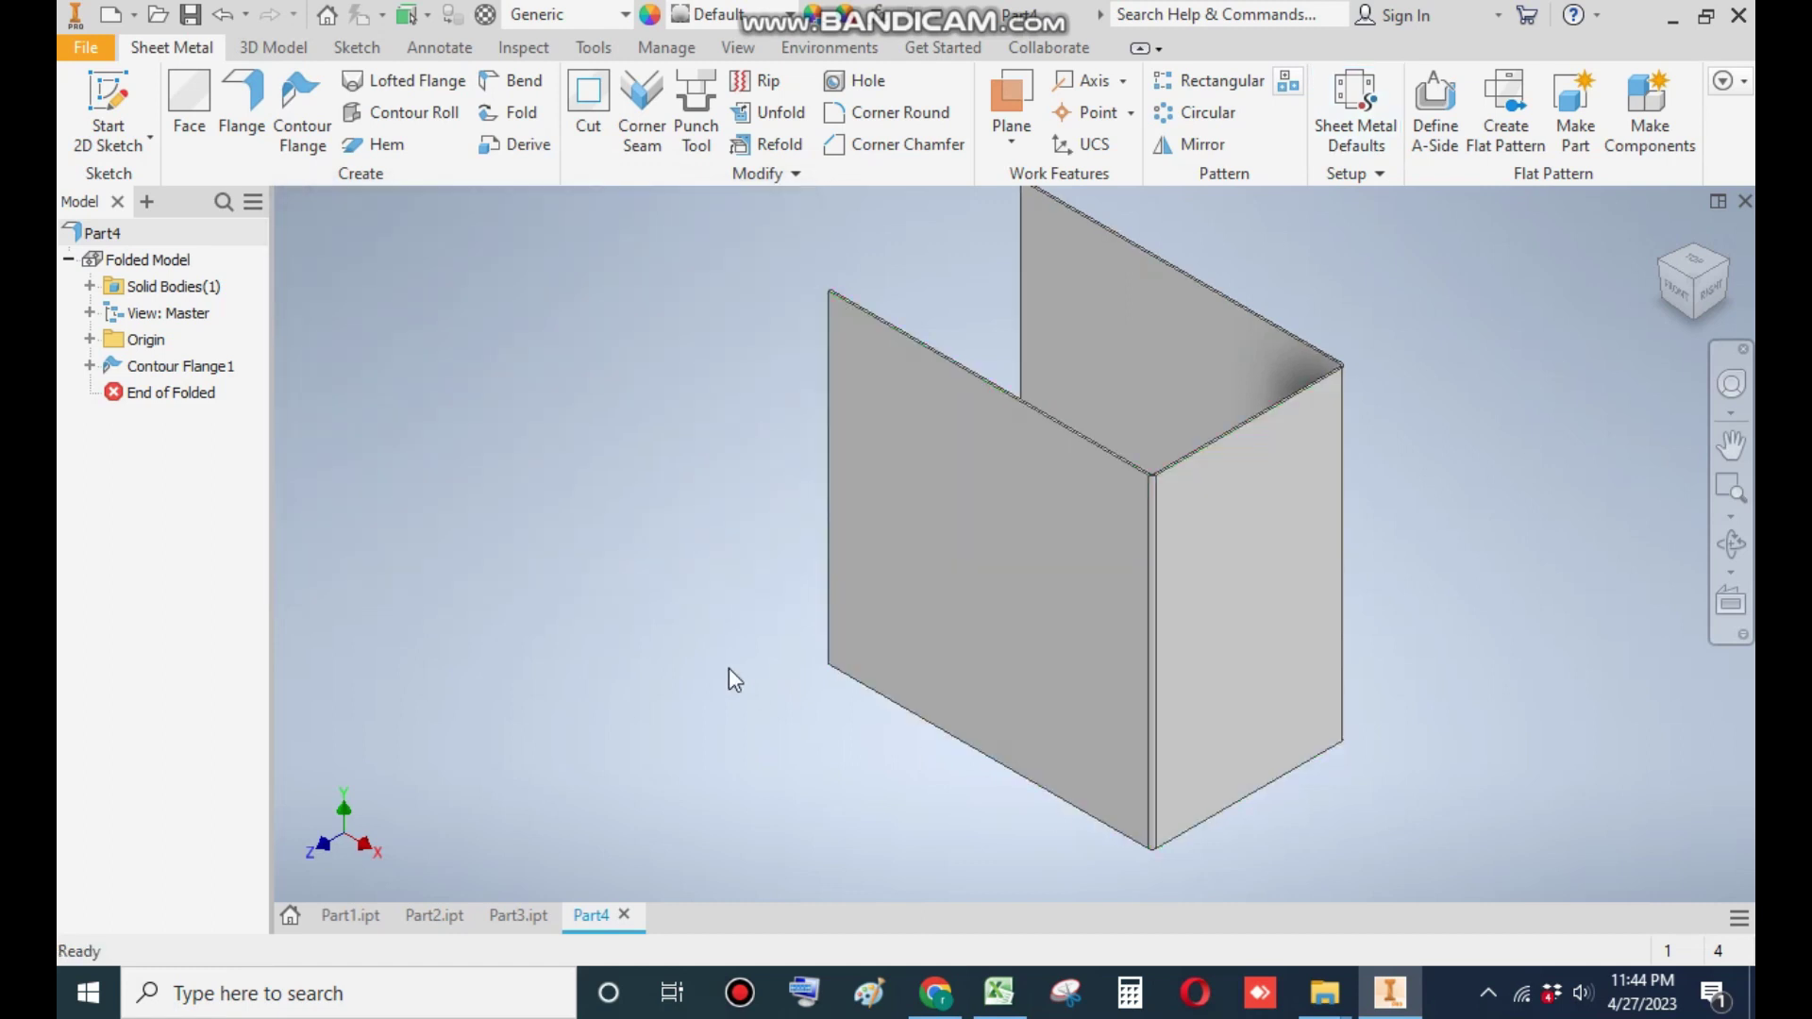
Step: Sketch a vertical center-to-center slot about 99 mm between centers near the left edge of the U's outer web face
{"action": "left_click", "coordinate": [1261, 560]}
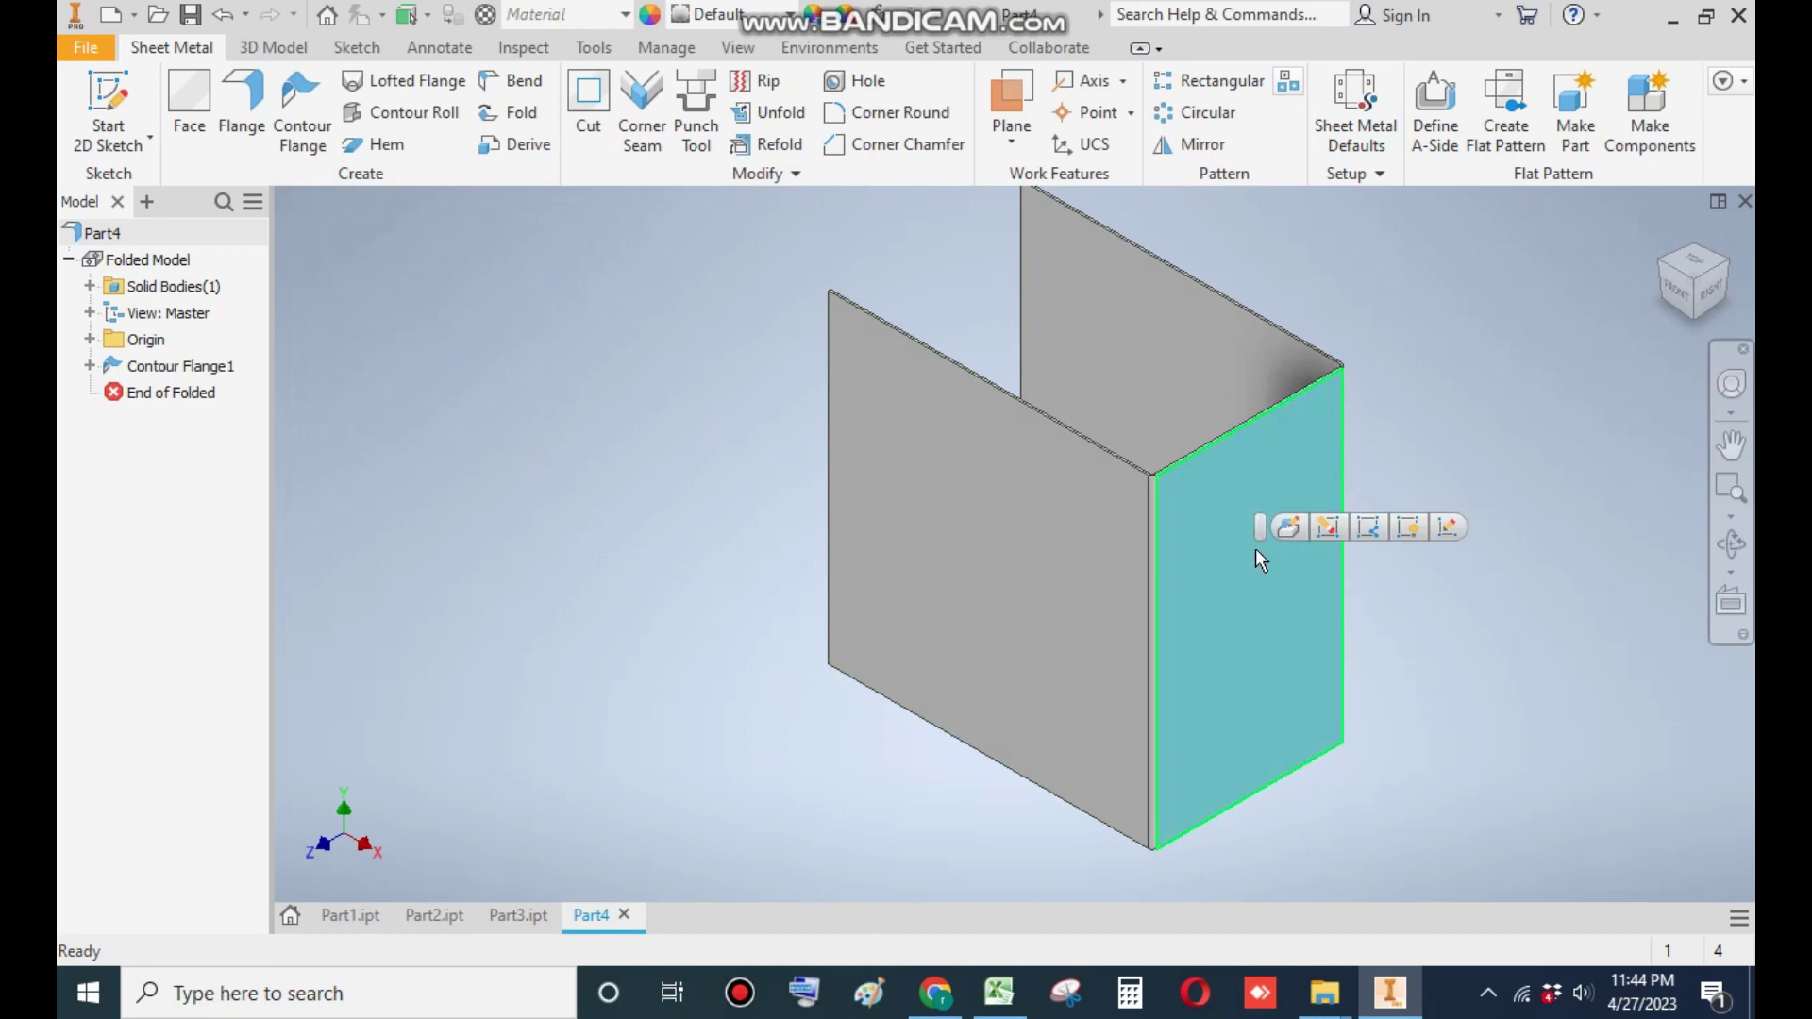
{"action": "left_click", "coordinate": [107, 97]}
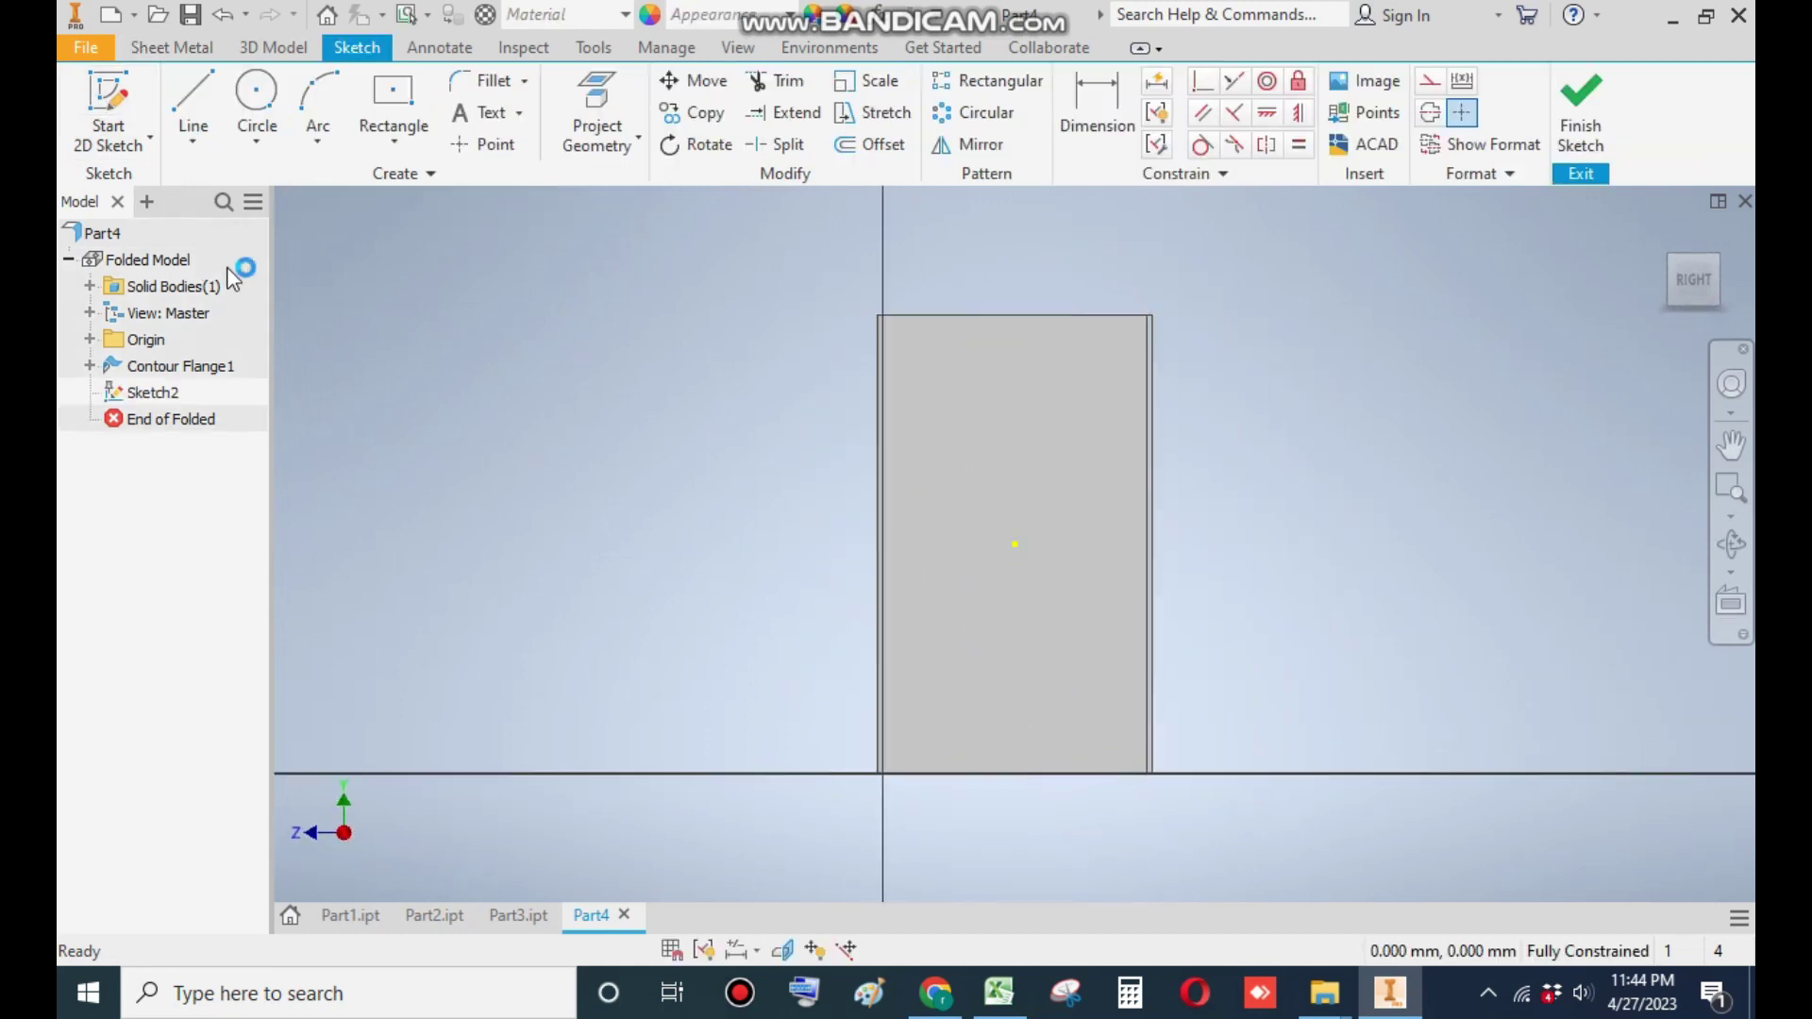
{"action": "left_click", "coordinate": [393, 141]}
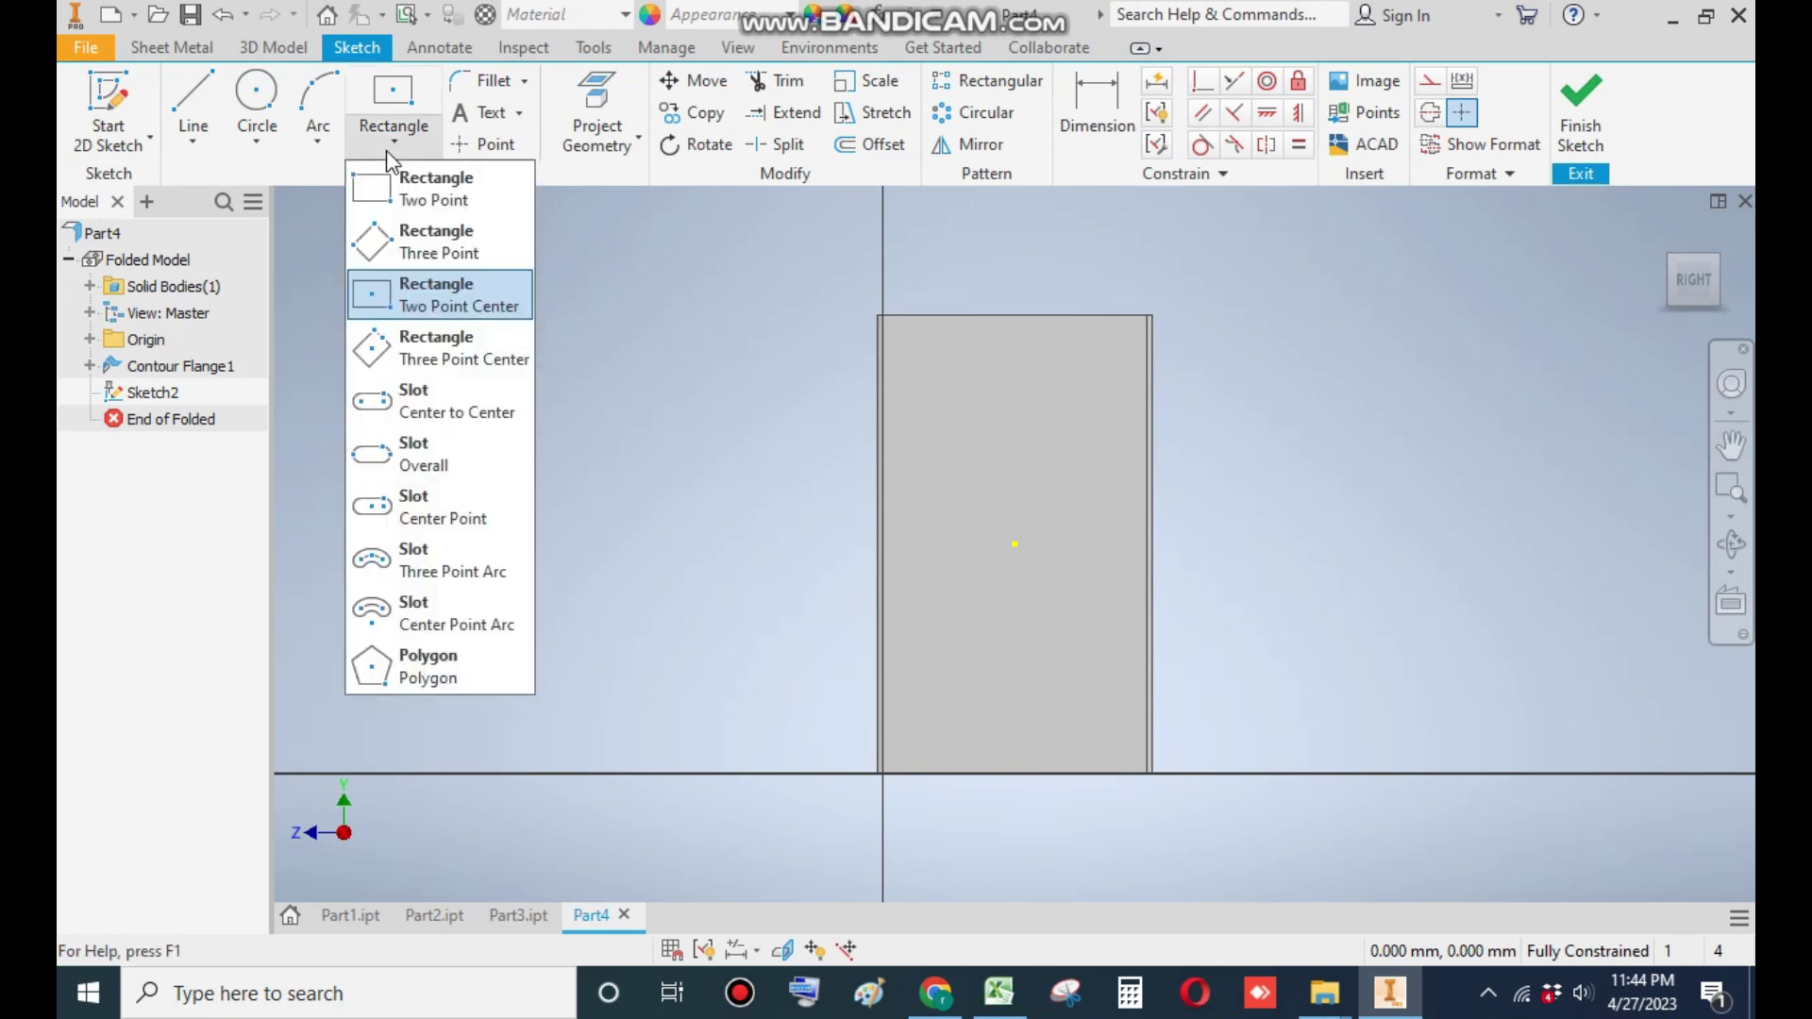
{"action": "left_click", "coordinate": [447, 409]}
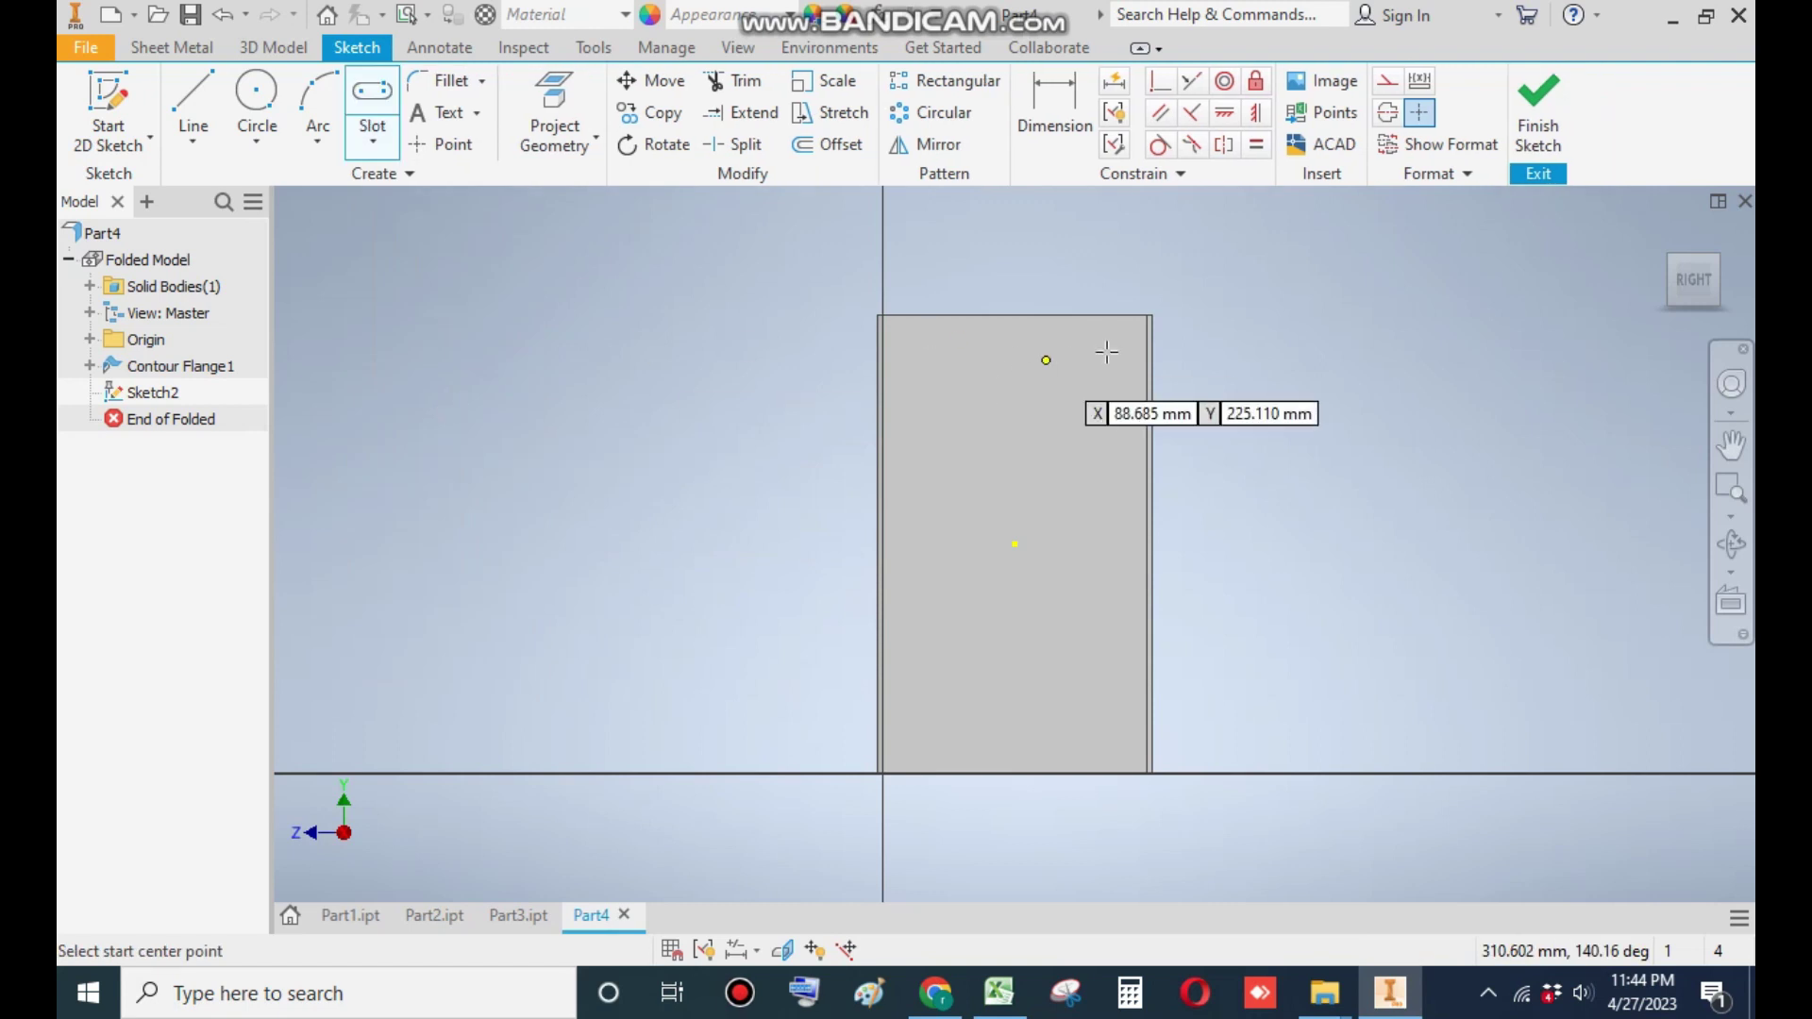
{"action": "left_click", "coordinate": [911, 489]}
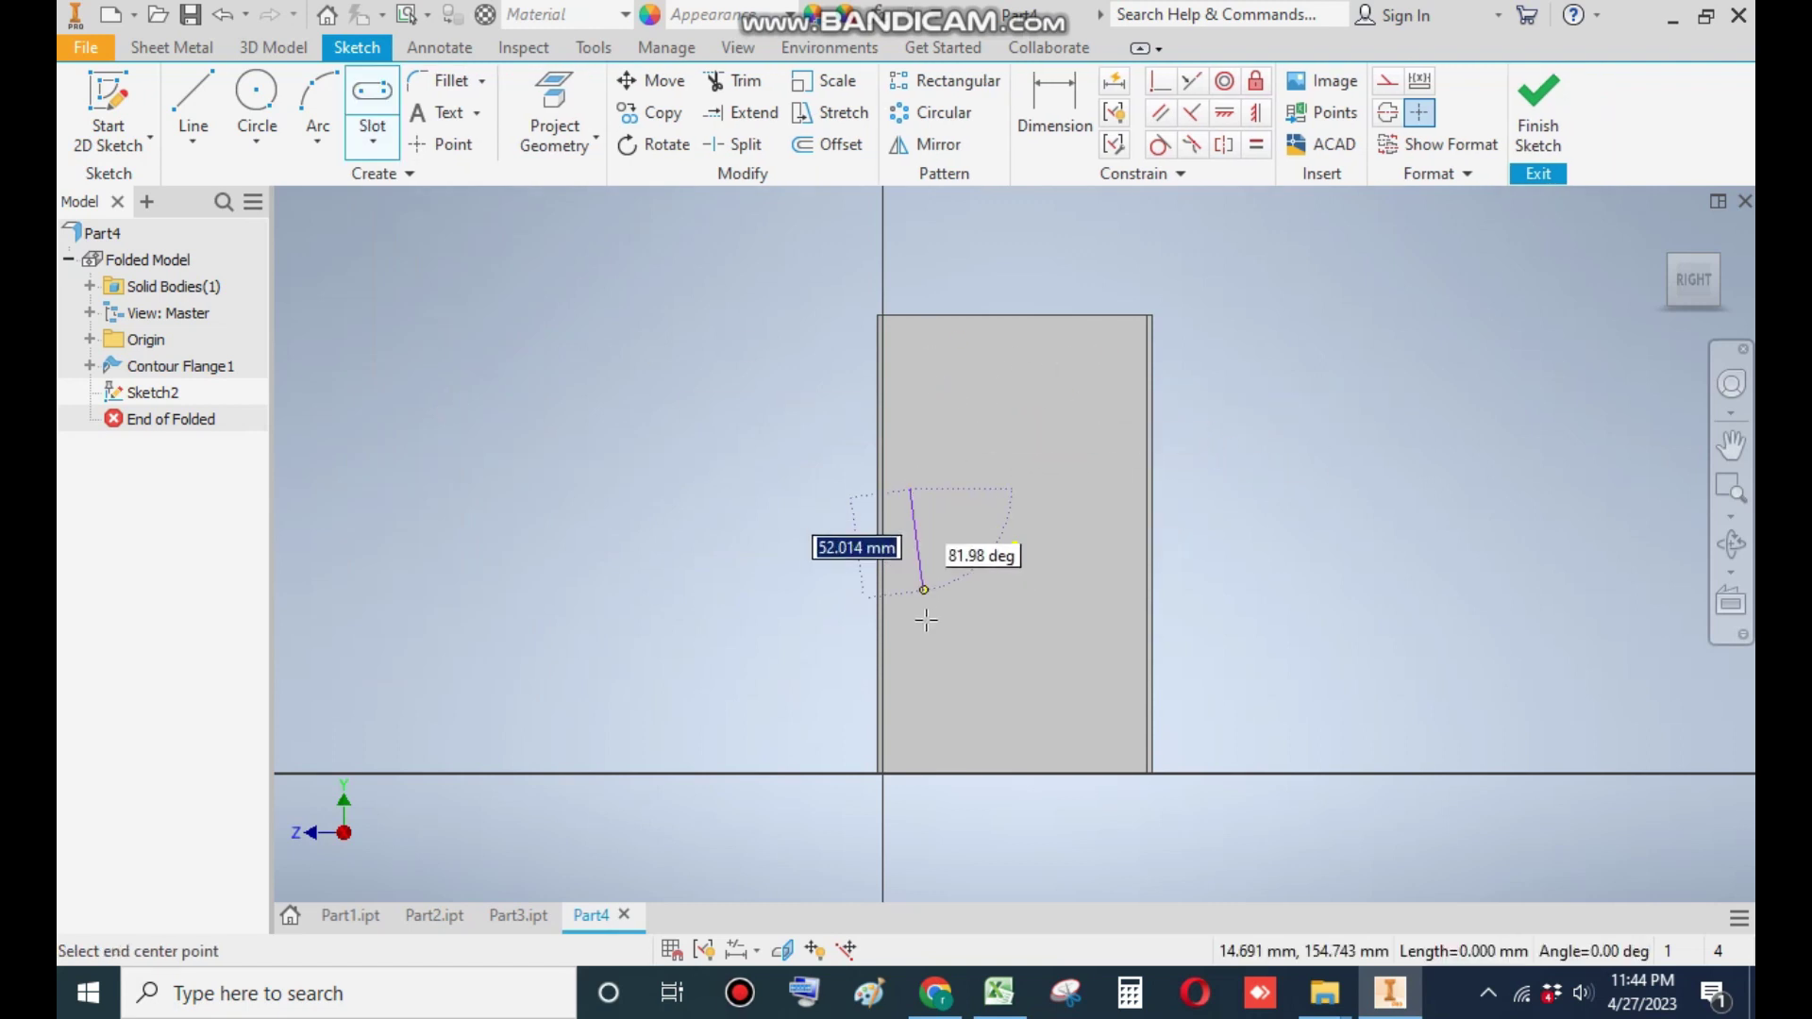
{"action": "left_click", "coordinate": [910, 668]}
{"action": "left_click", "coordinate": [928, 702]}
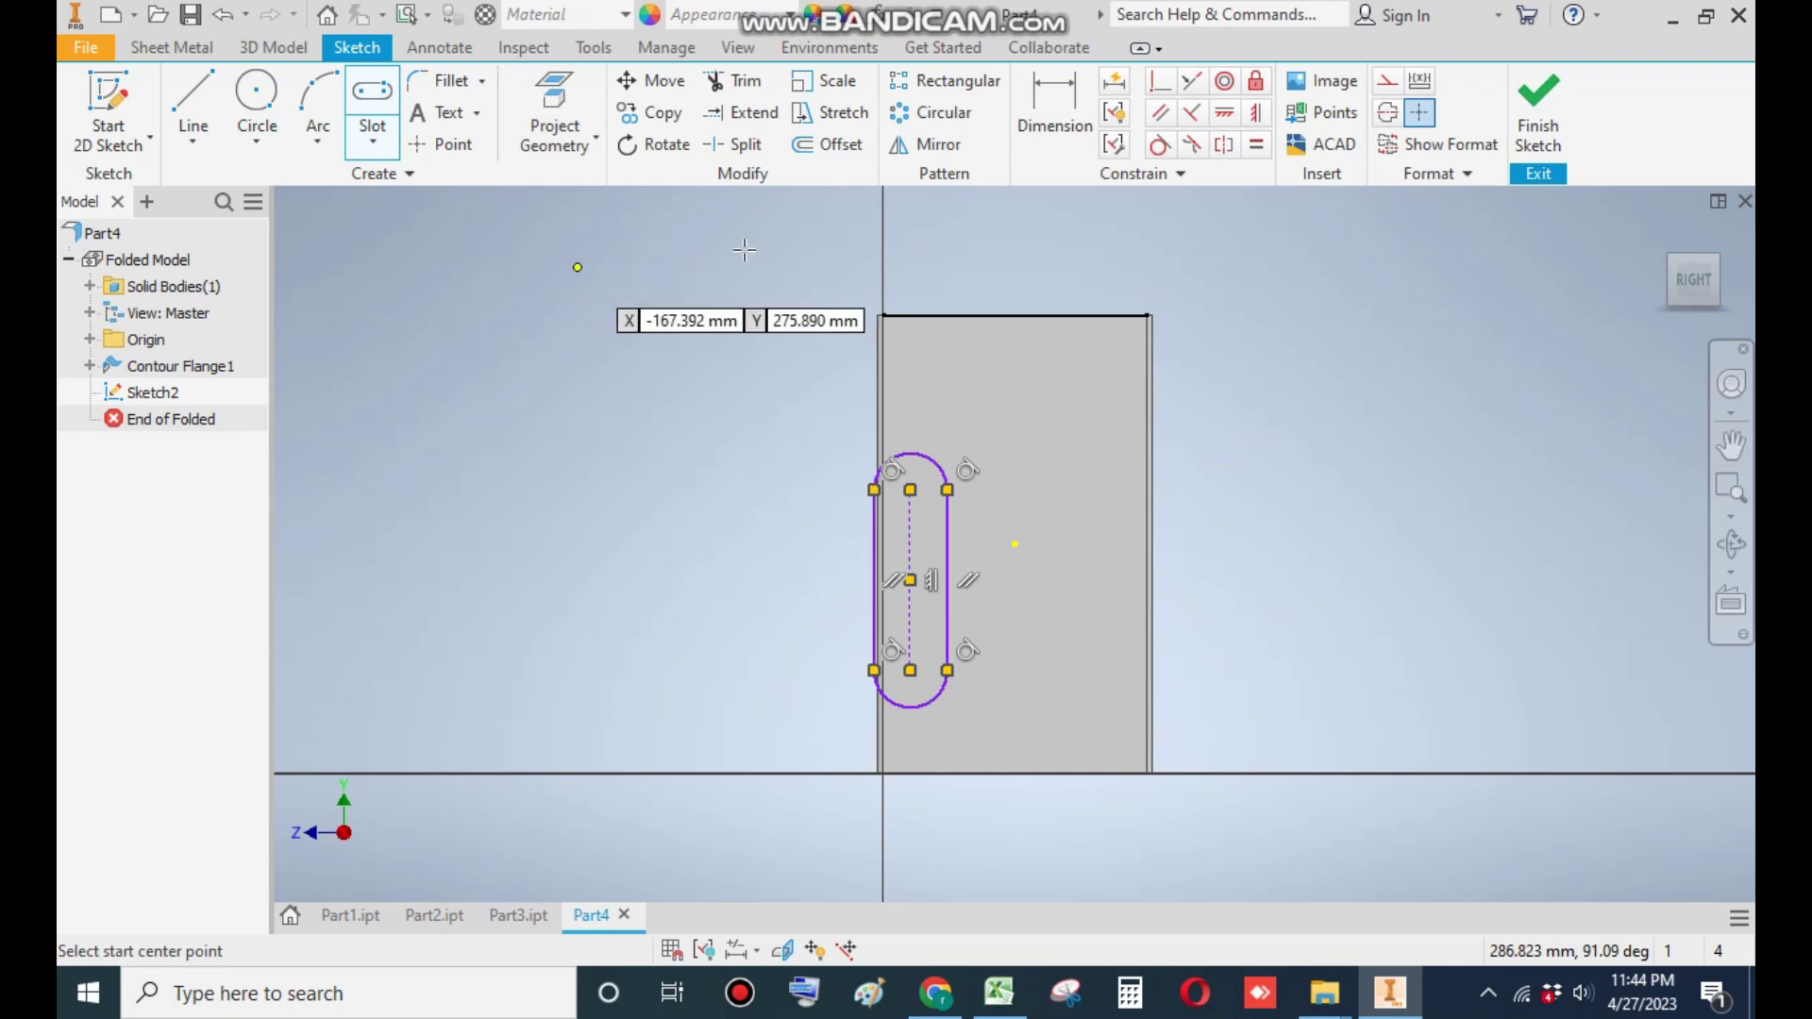
Step: Dimension the slot's center-to-center length to 150 mm
{"action": "left_click", "coordinate": [1055, 155]}
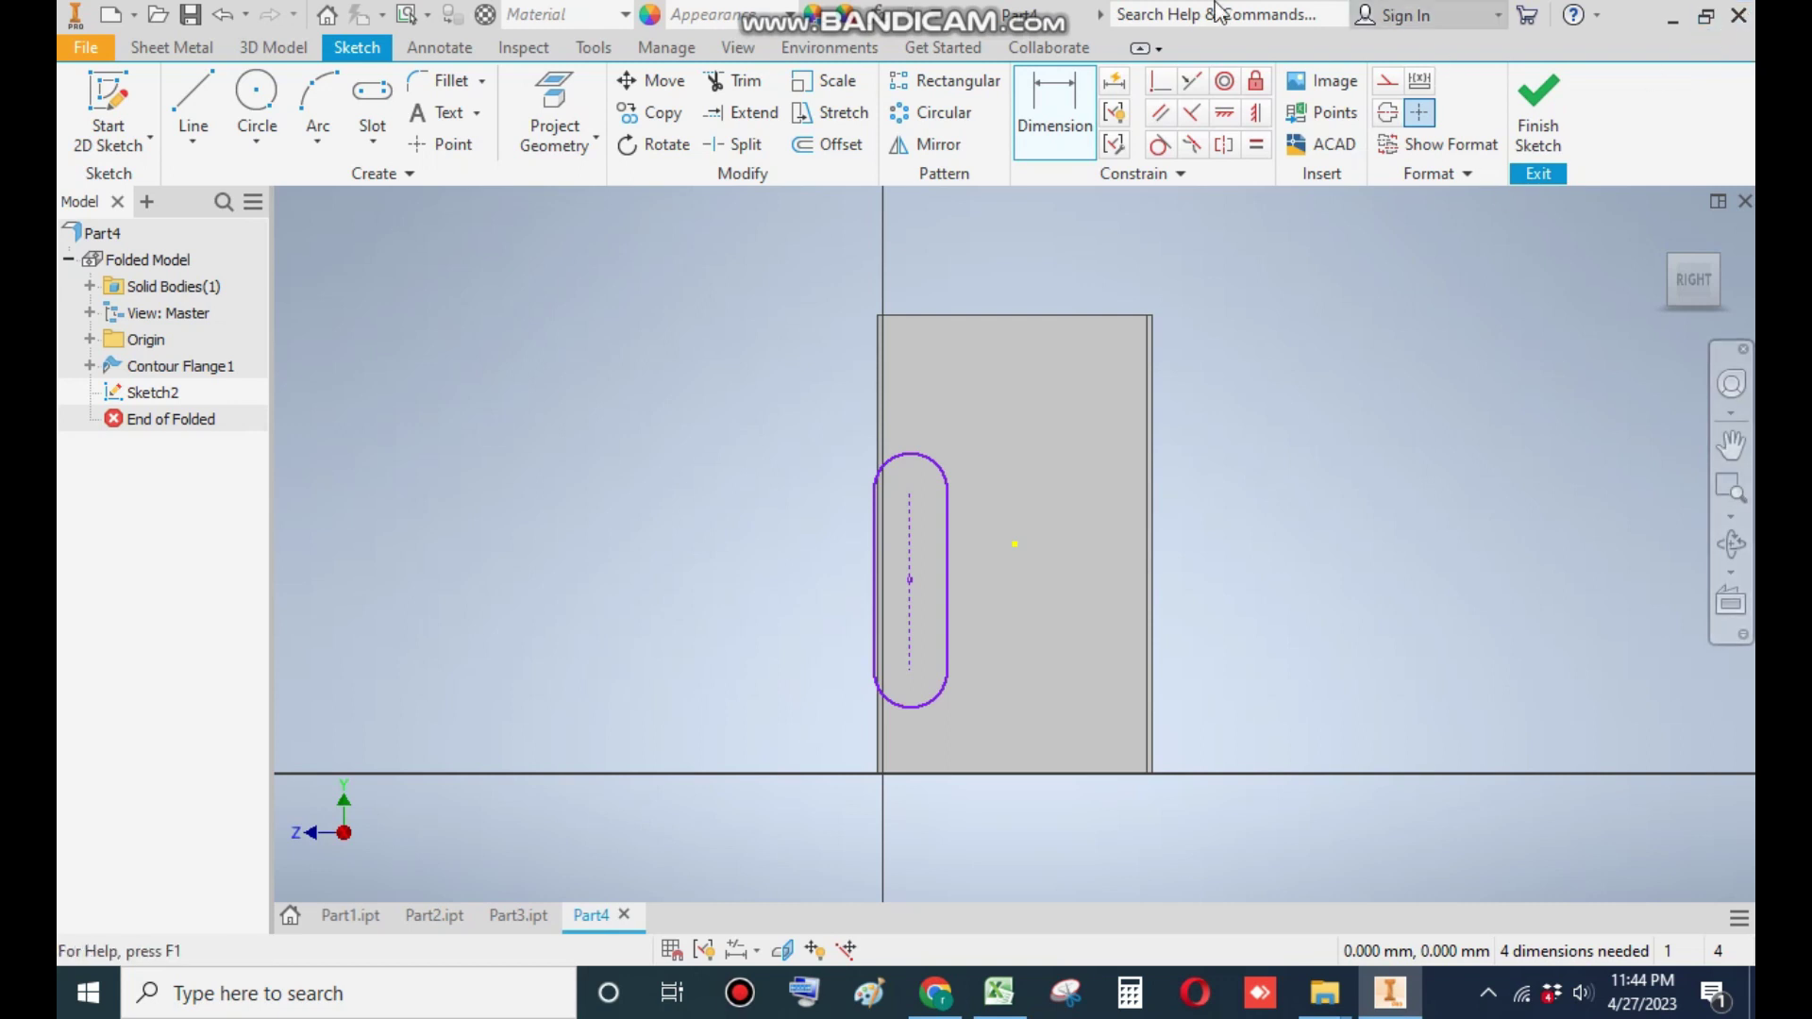
{"action": "left_click", "coordinate": [908, 559]}
{"action": "left_click", "coordinate": [788, 570]}
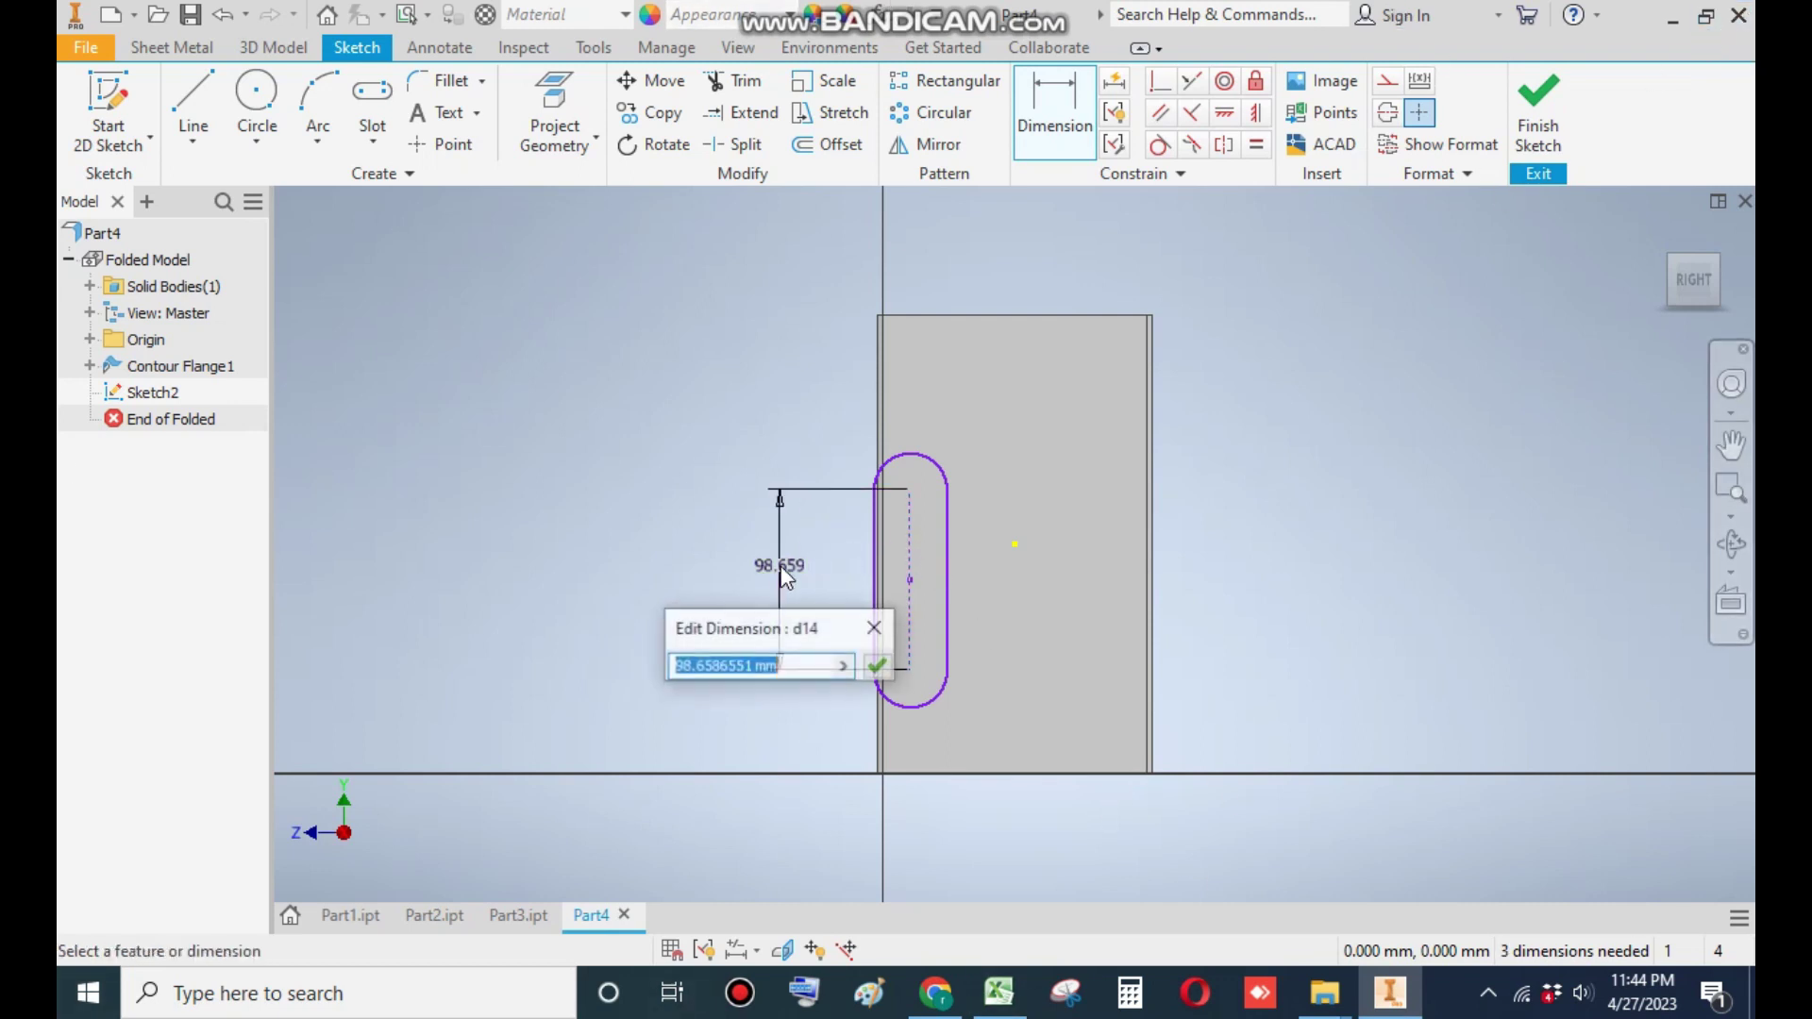
{"action": "type", "text": "150"}
{"action": "key", "text": "Return"}
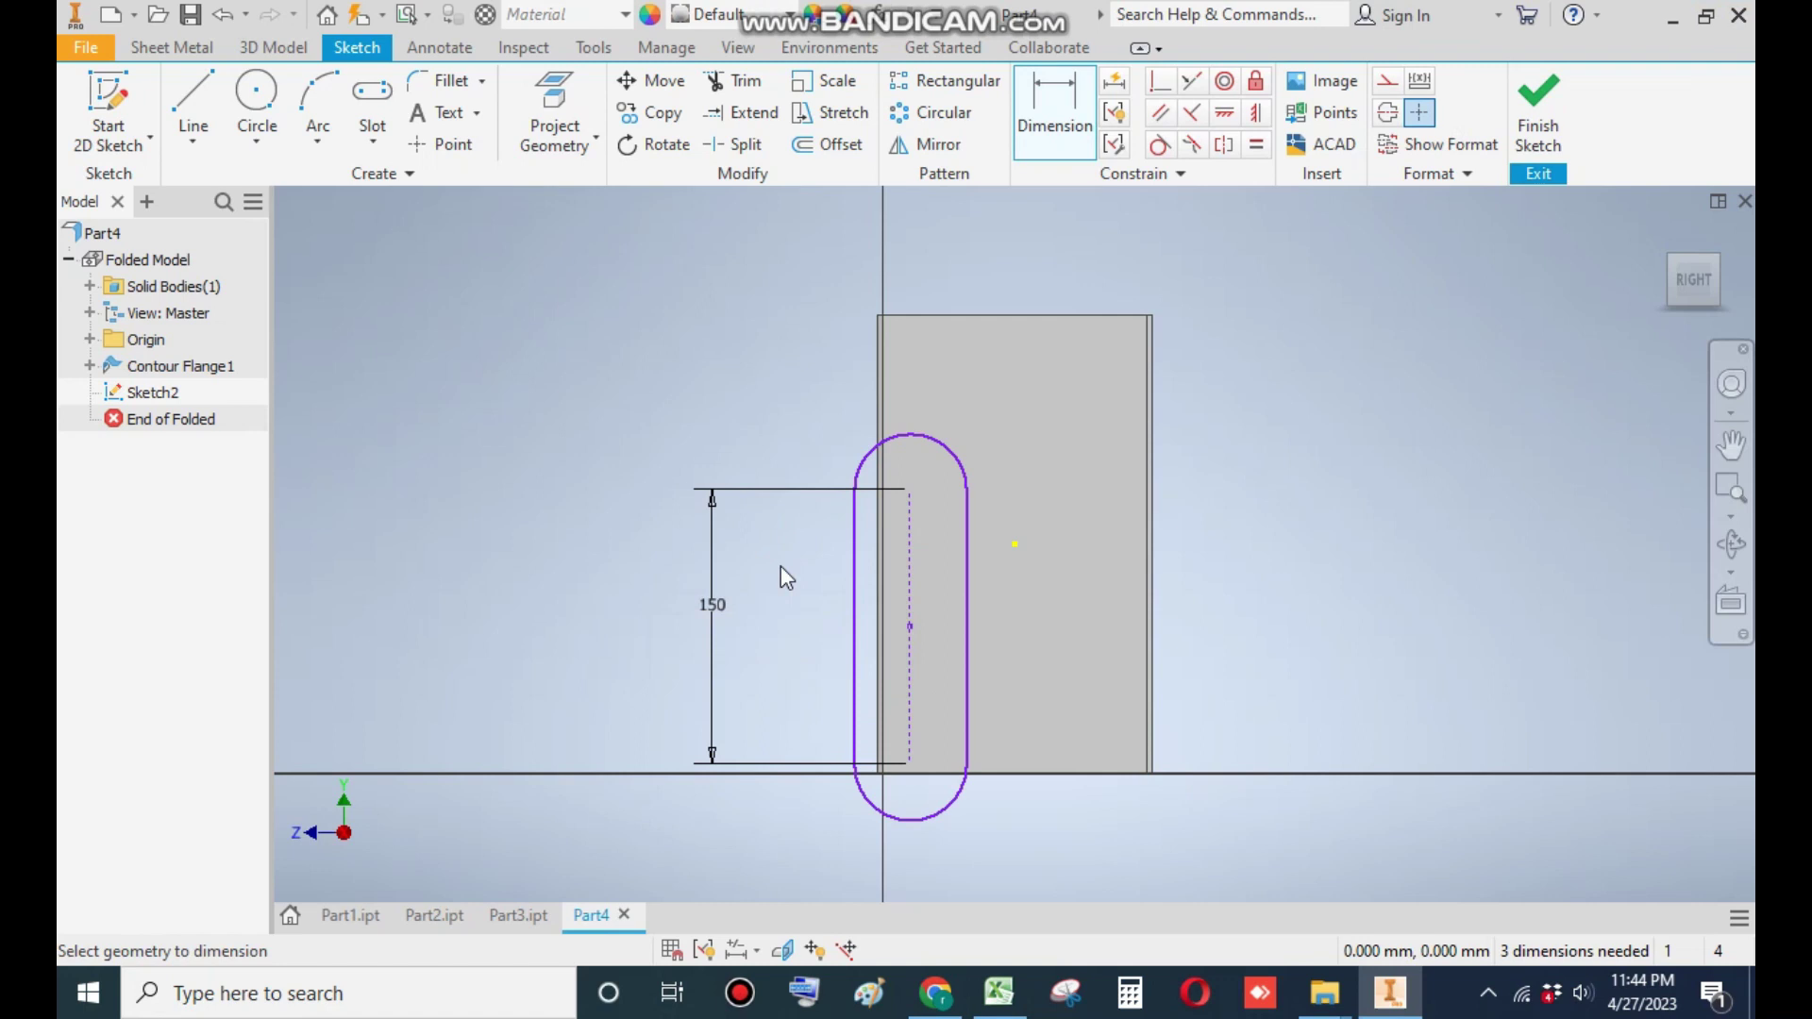
Step: Dimension the slot's width between its two straight sides to 10 mm
{"action": "left_click", "coordinate": [968, 513]}
{"action": "left_click", "coordinate": [854, 555]}
{"action": "left_click", "coordinate": [672, 413]}
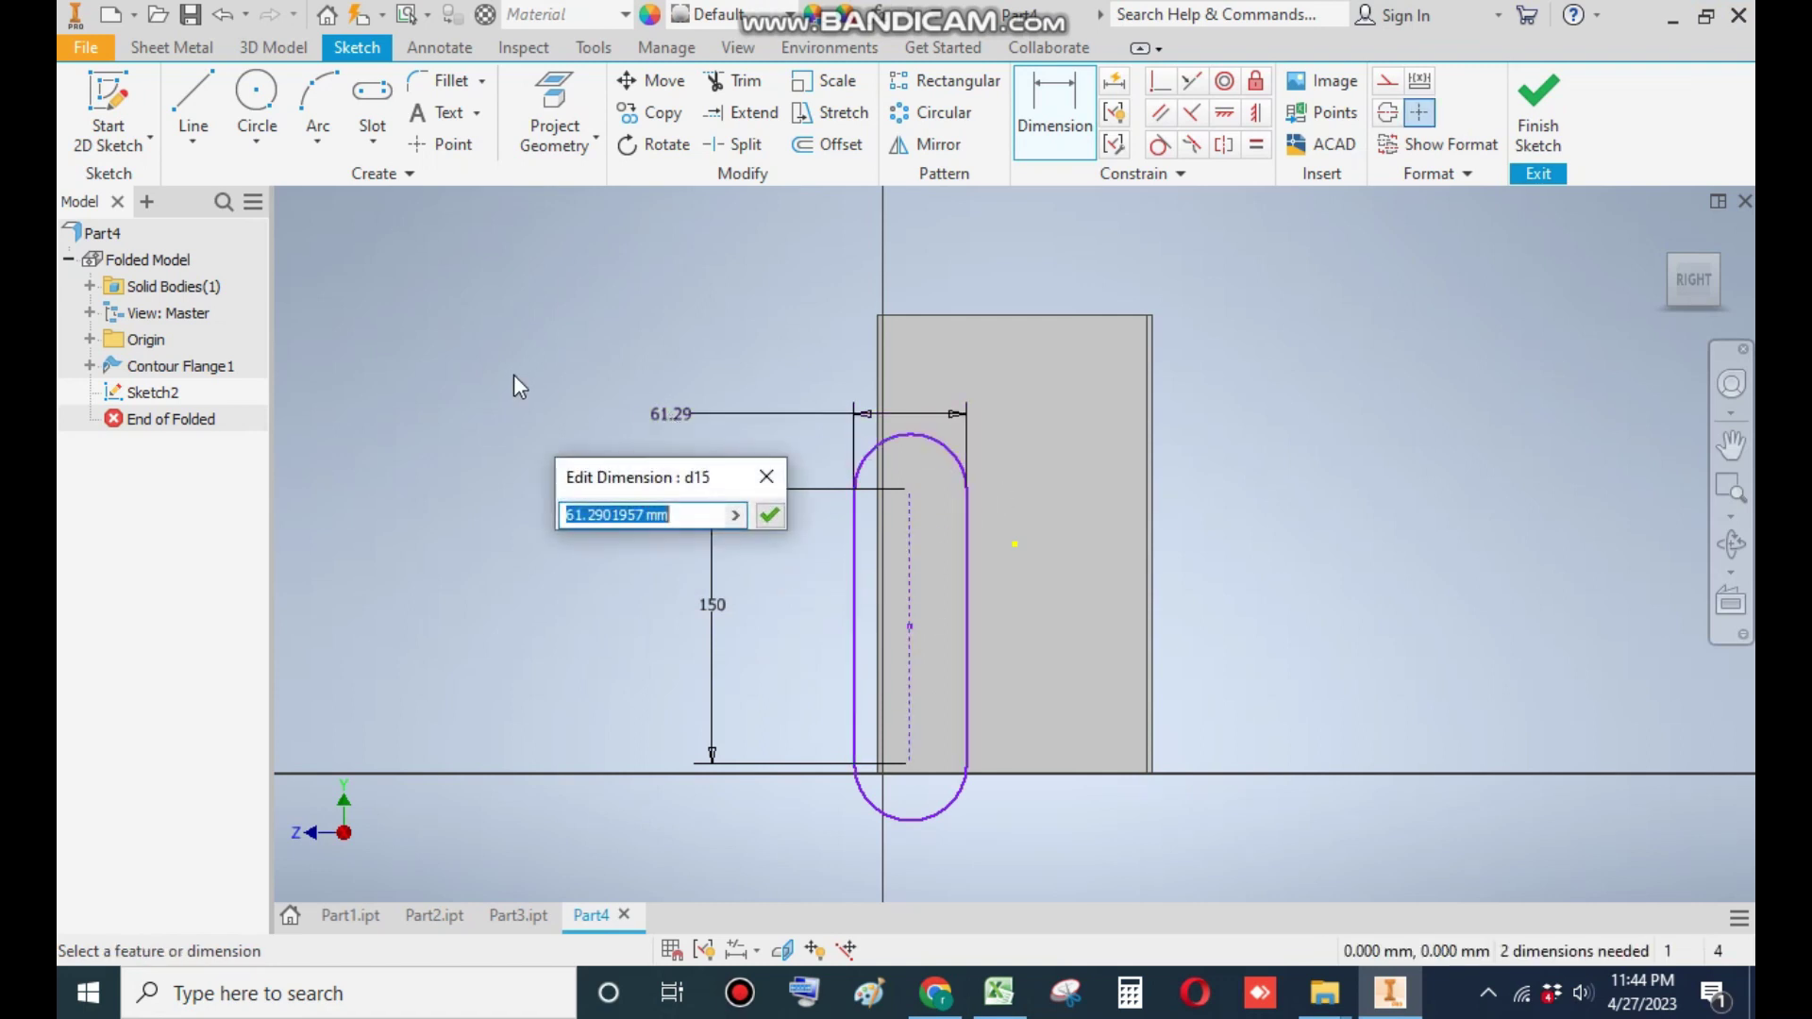
{"action": "type", "text": "10"}
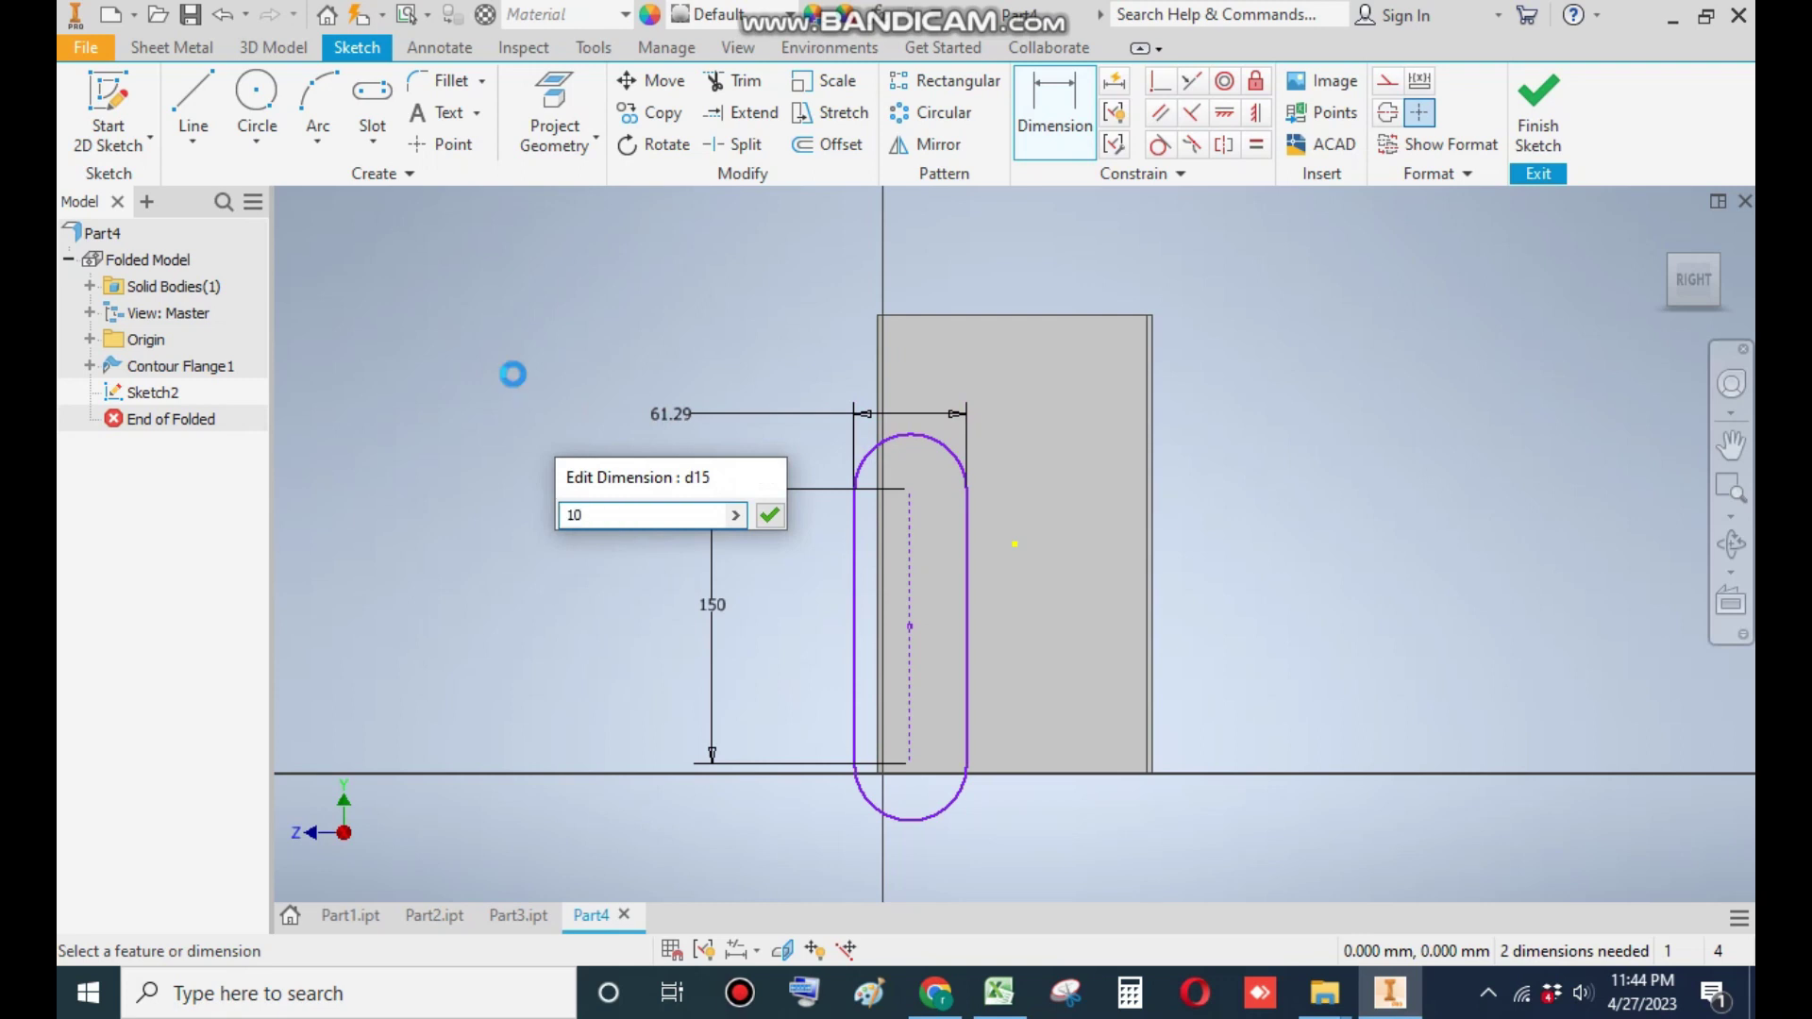
{"action": "key", "text": "Return"}
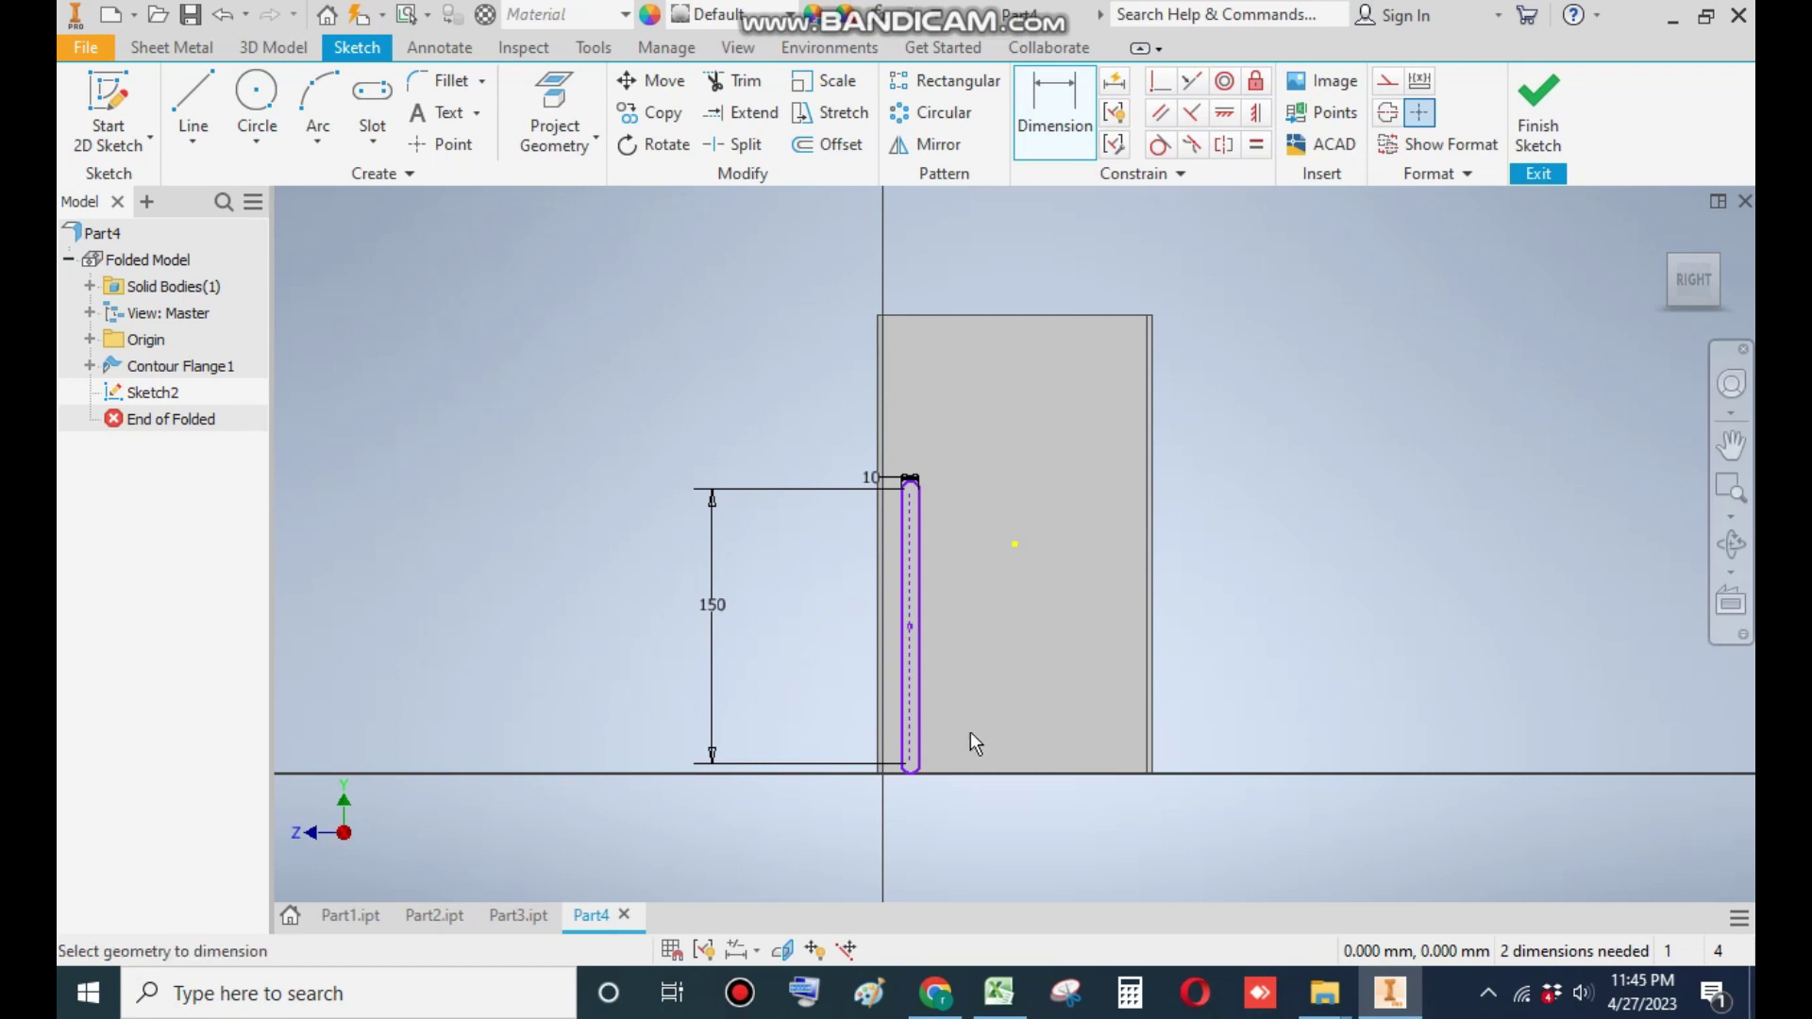
Step: Dimension the slot's centerline 15 mm from the left outer edge of the part
{"action": "scroll", "coordinate": [913, 685], "scroll_direction": "up", "scroll_amount": 3}
{"action": "left_click", "coordinate": [841, 444]}
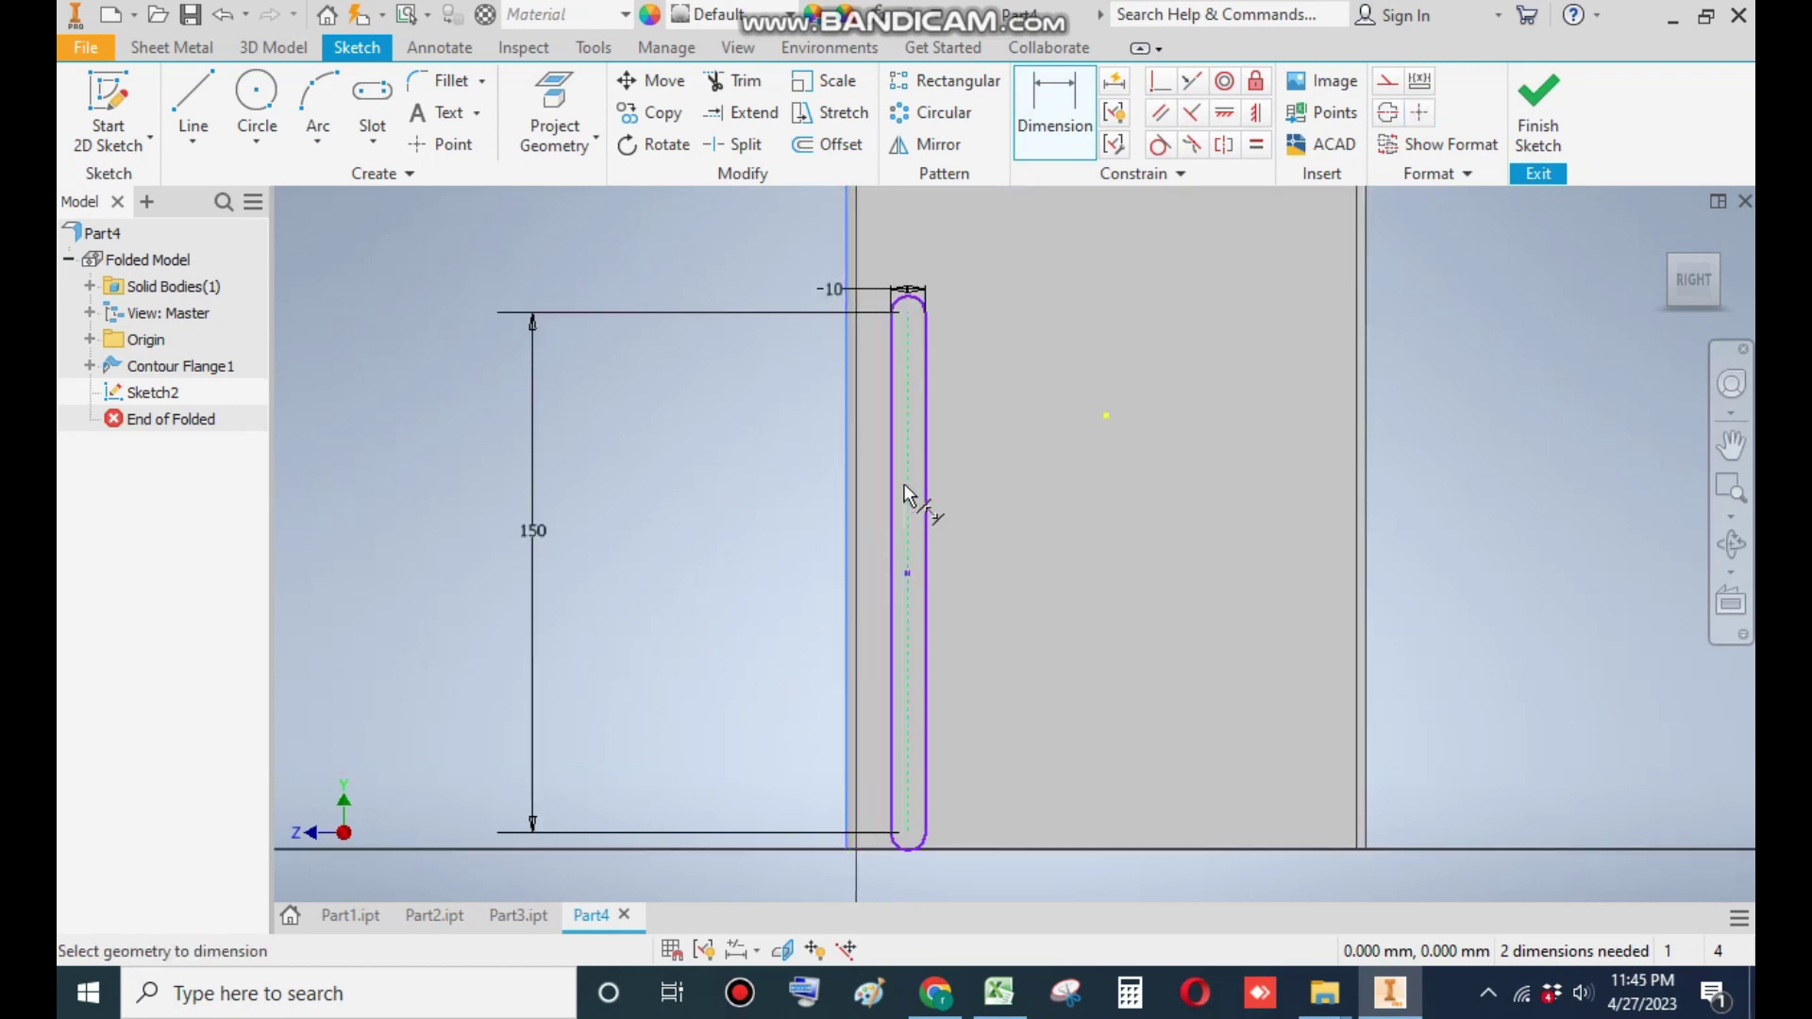
{"action": "left_click", "coordinate": [909, 494]}
{"action": "left_click", "coordinate": [737, 517]}
{"action": "type", "text": "15"}
{"action": "key", "text": "Return"}
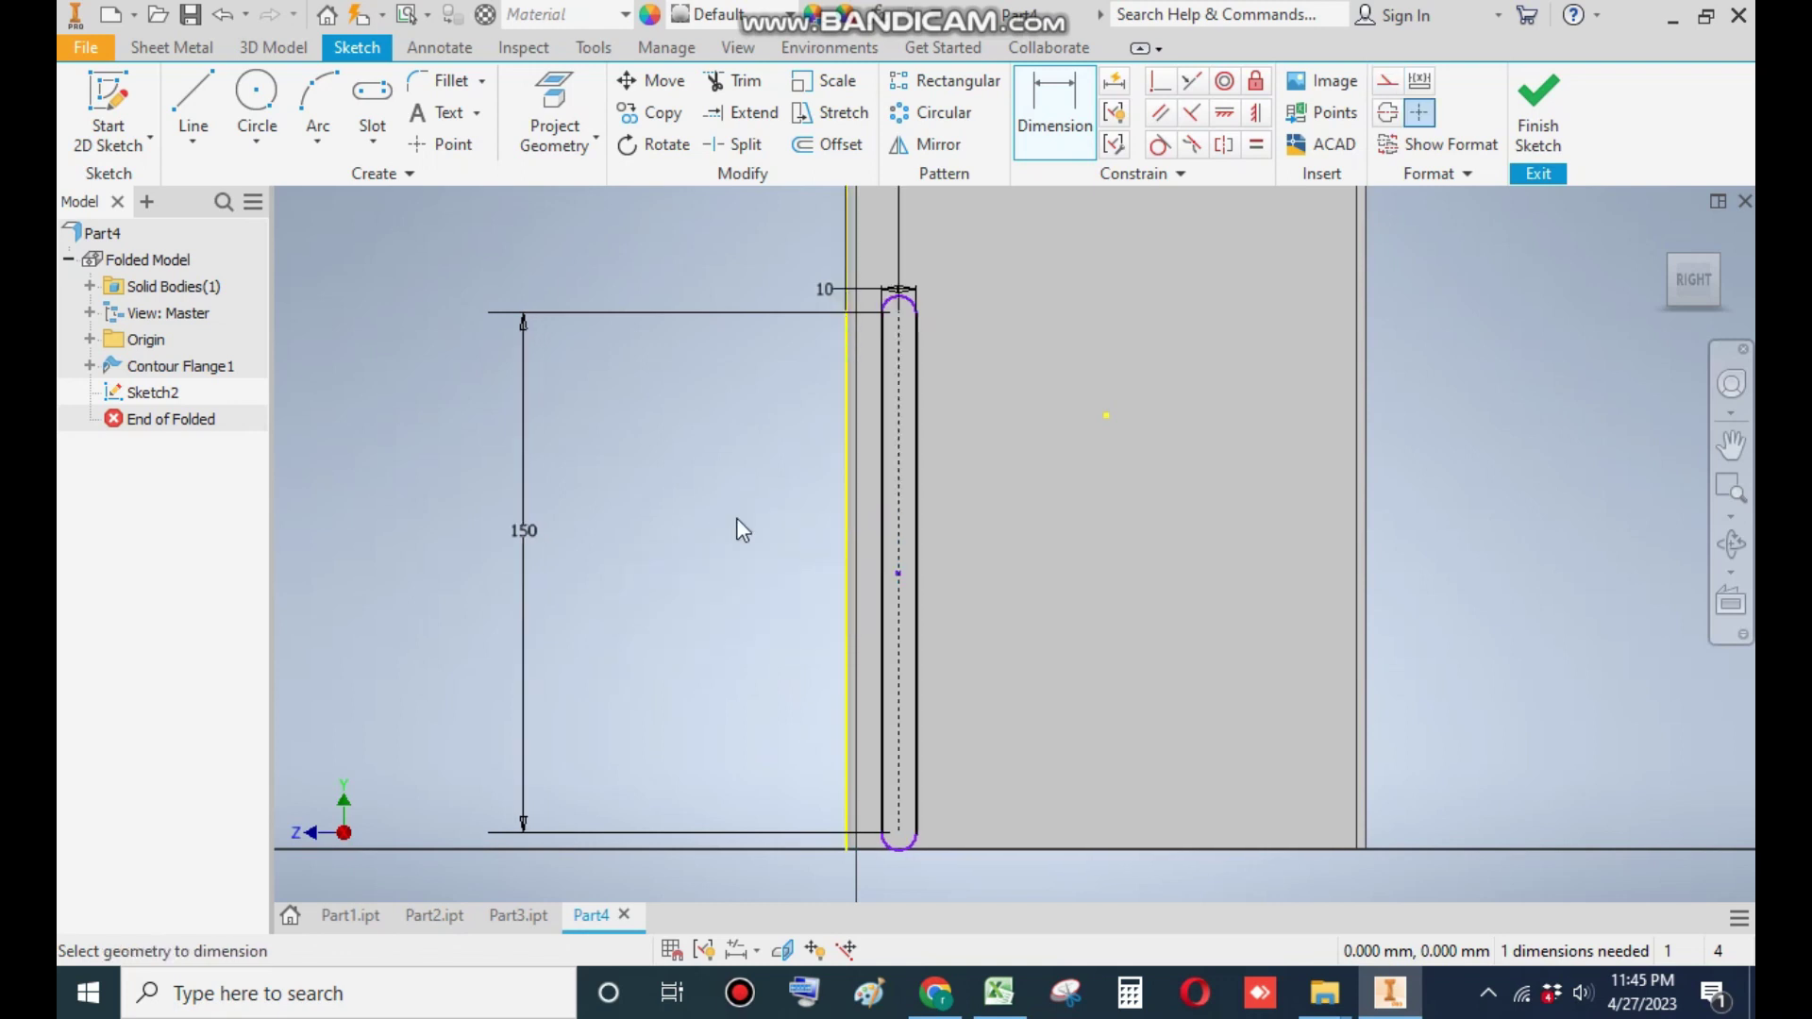
{"action": "key", "text": "Escape"}
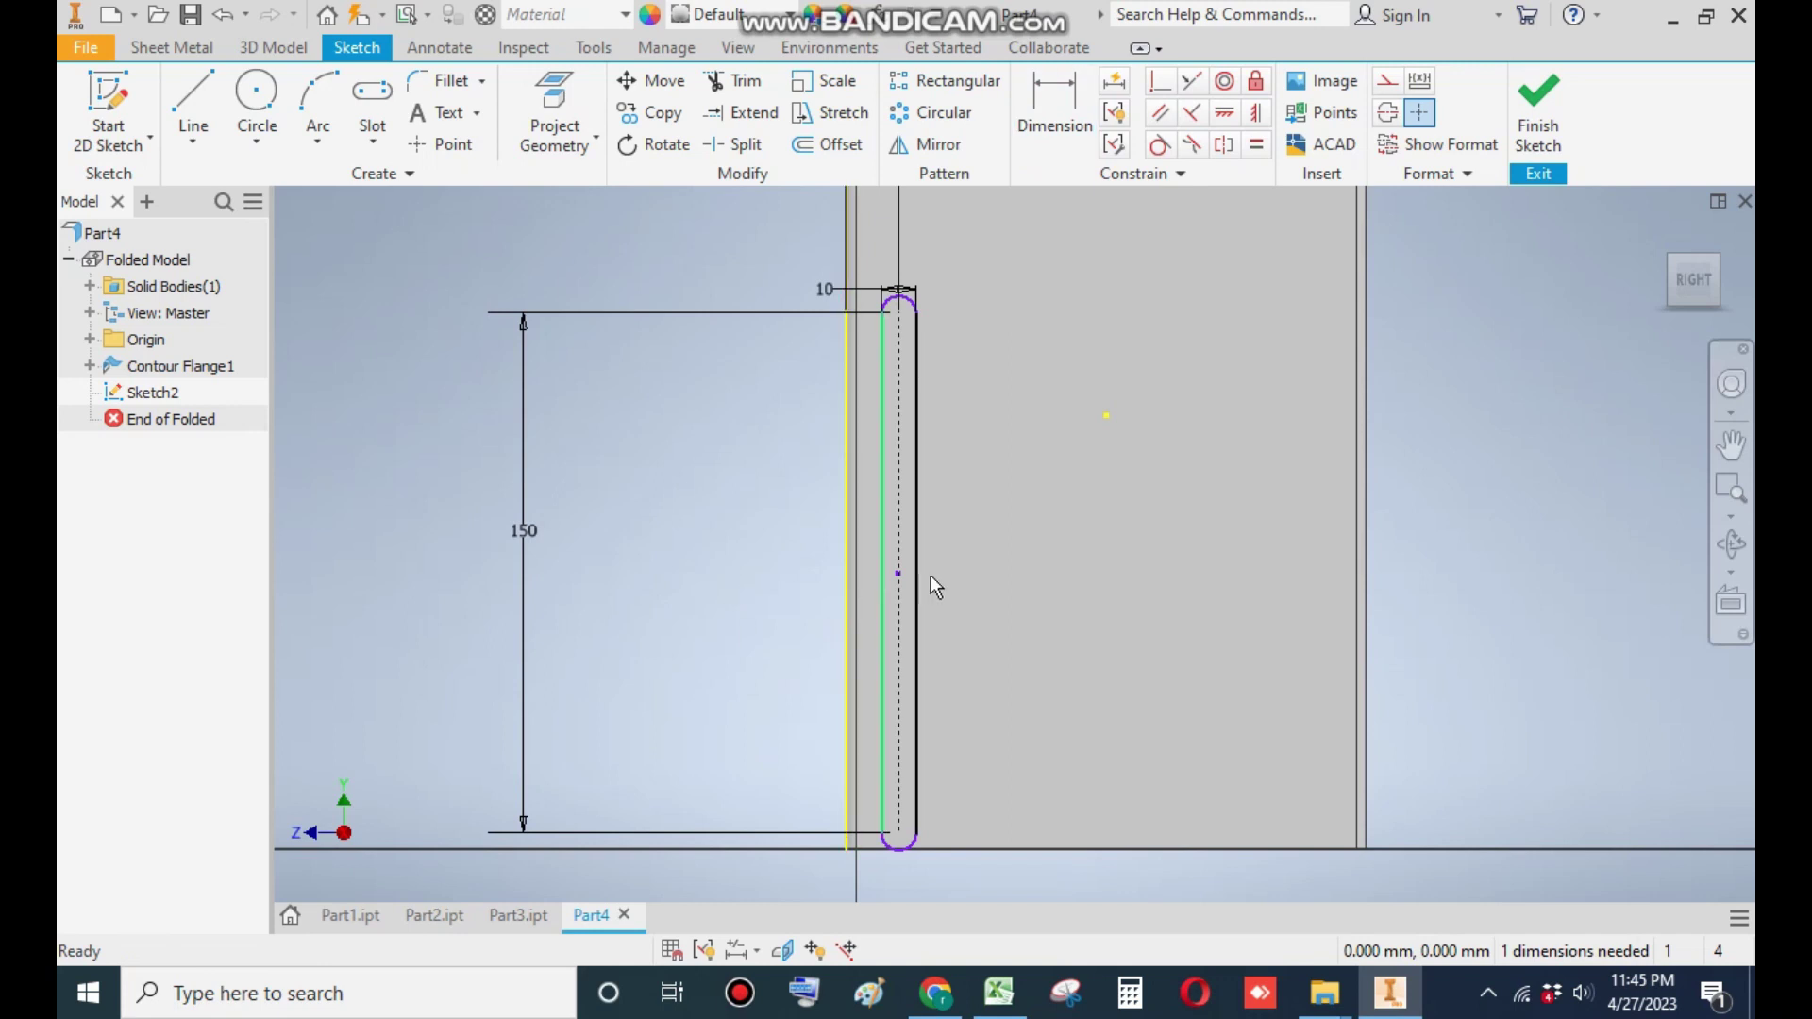
Step: Move the slot upward on the face and align its midpoint with the face's center point using a horizontal constraint
{"action": "left_click_drag", "start_coordinate": [895, 578], "coordinate": [1066, 513]}
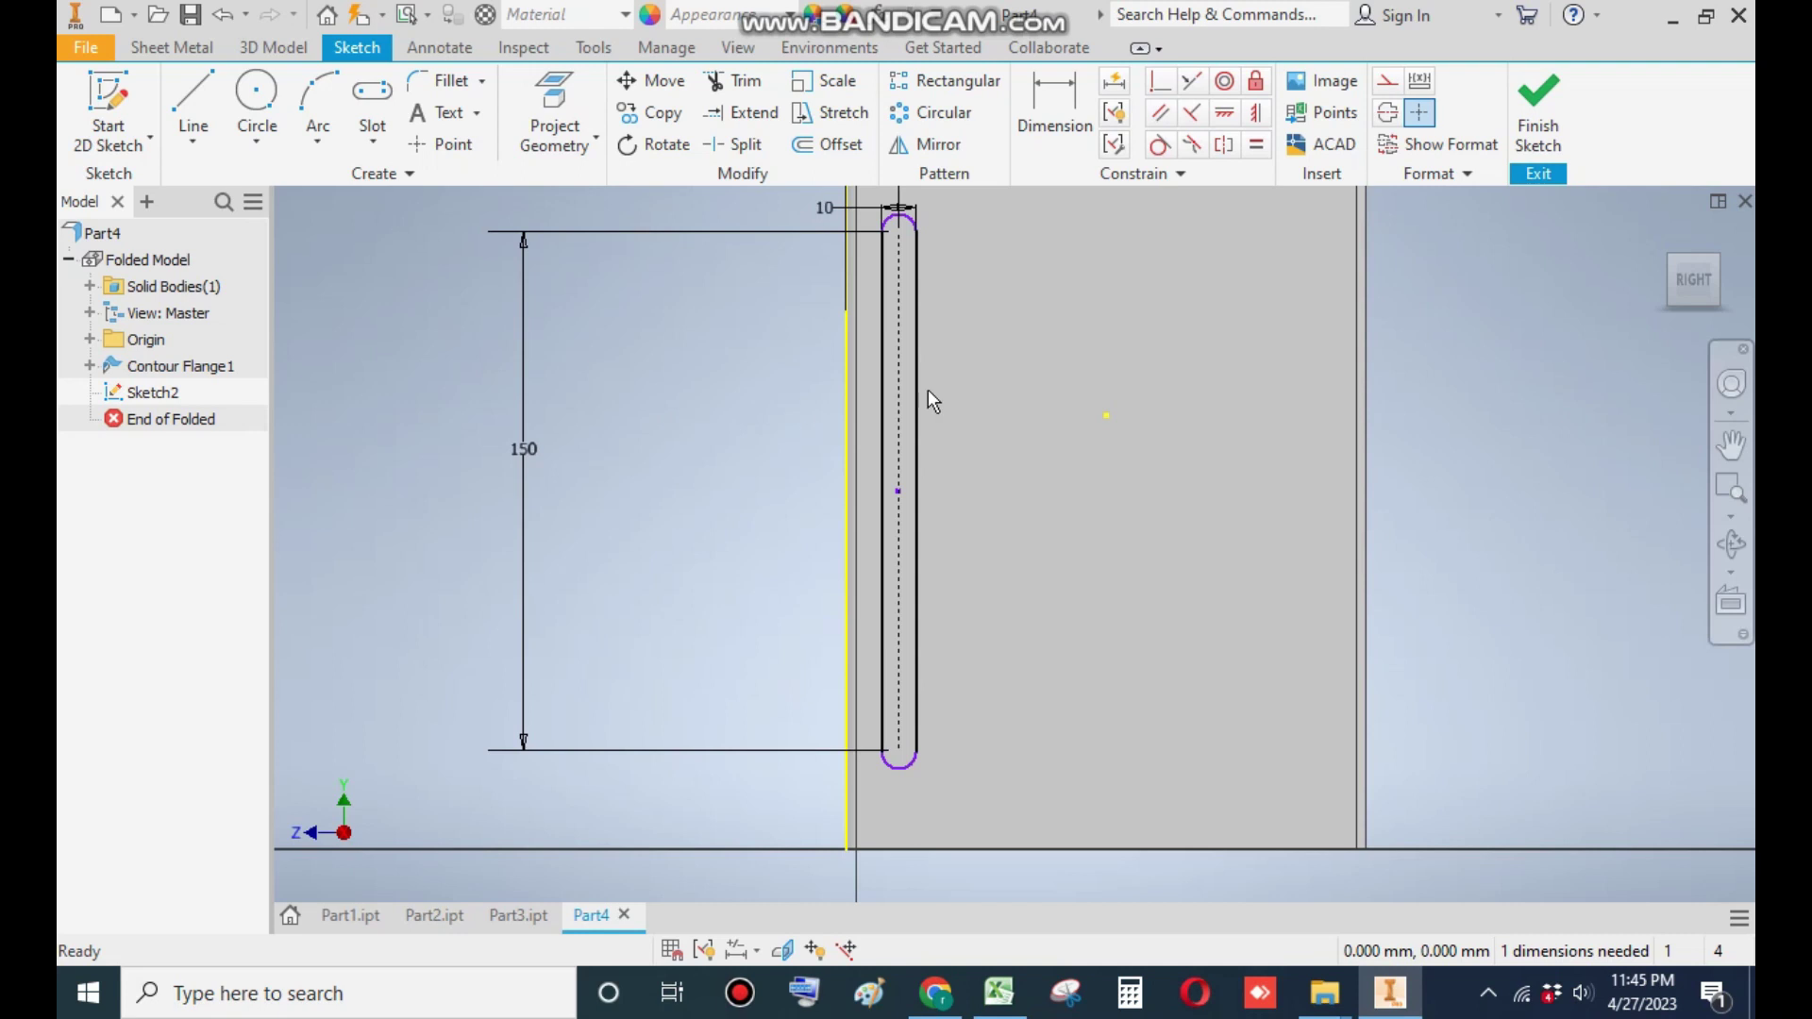
{"action": "left_click", "coordinate": [1230, 114]}
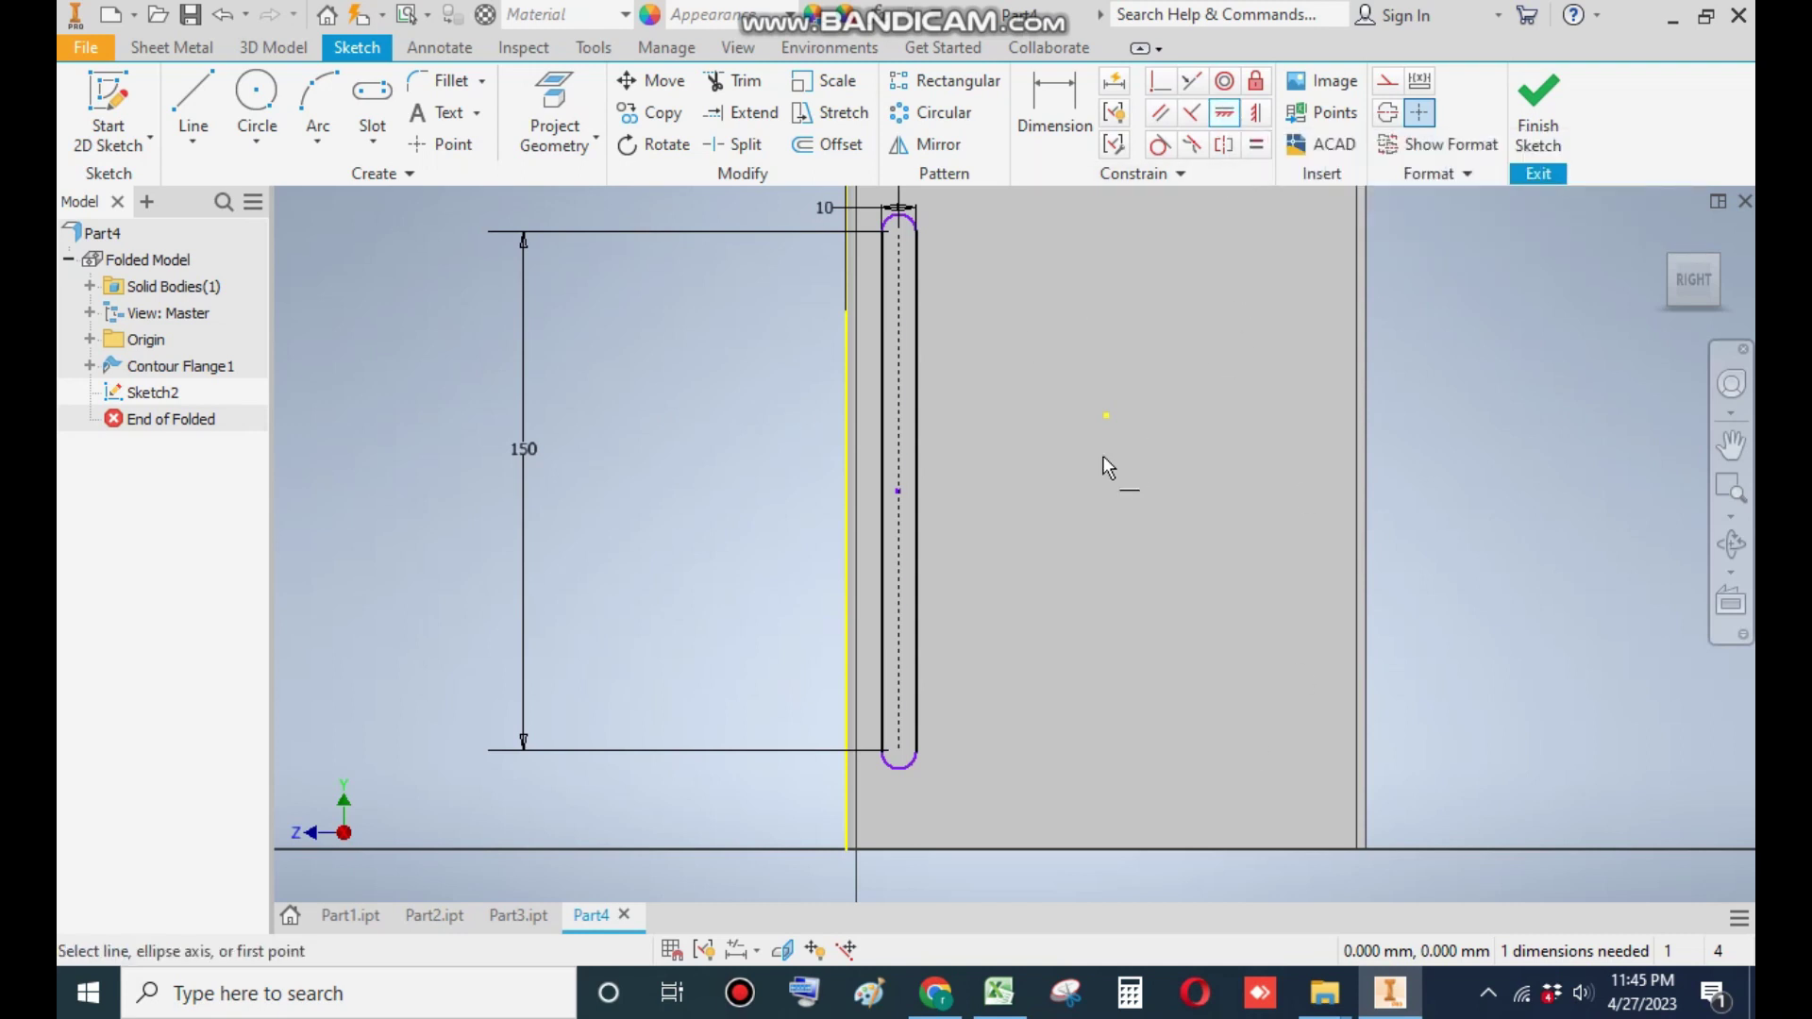
{"action": "left_click", "coordinate": [1109, 418]}
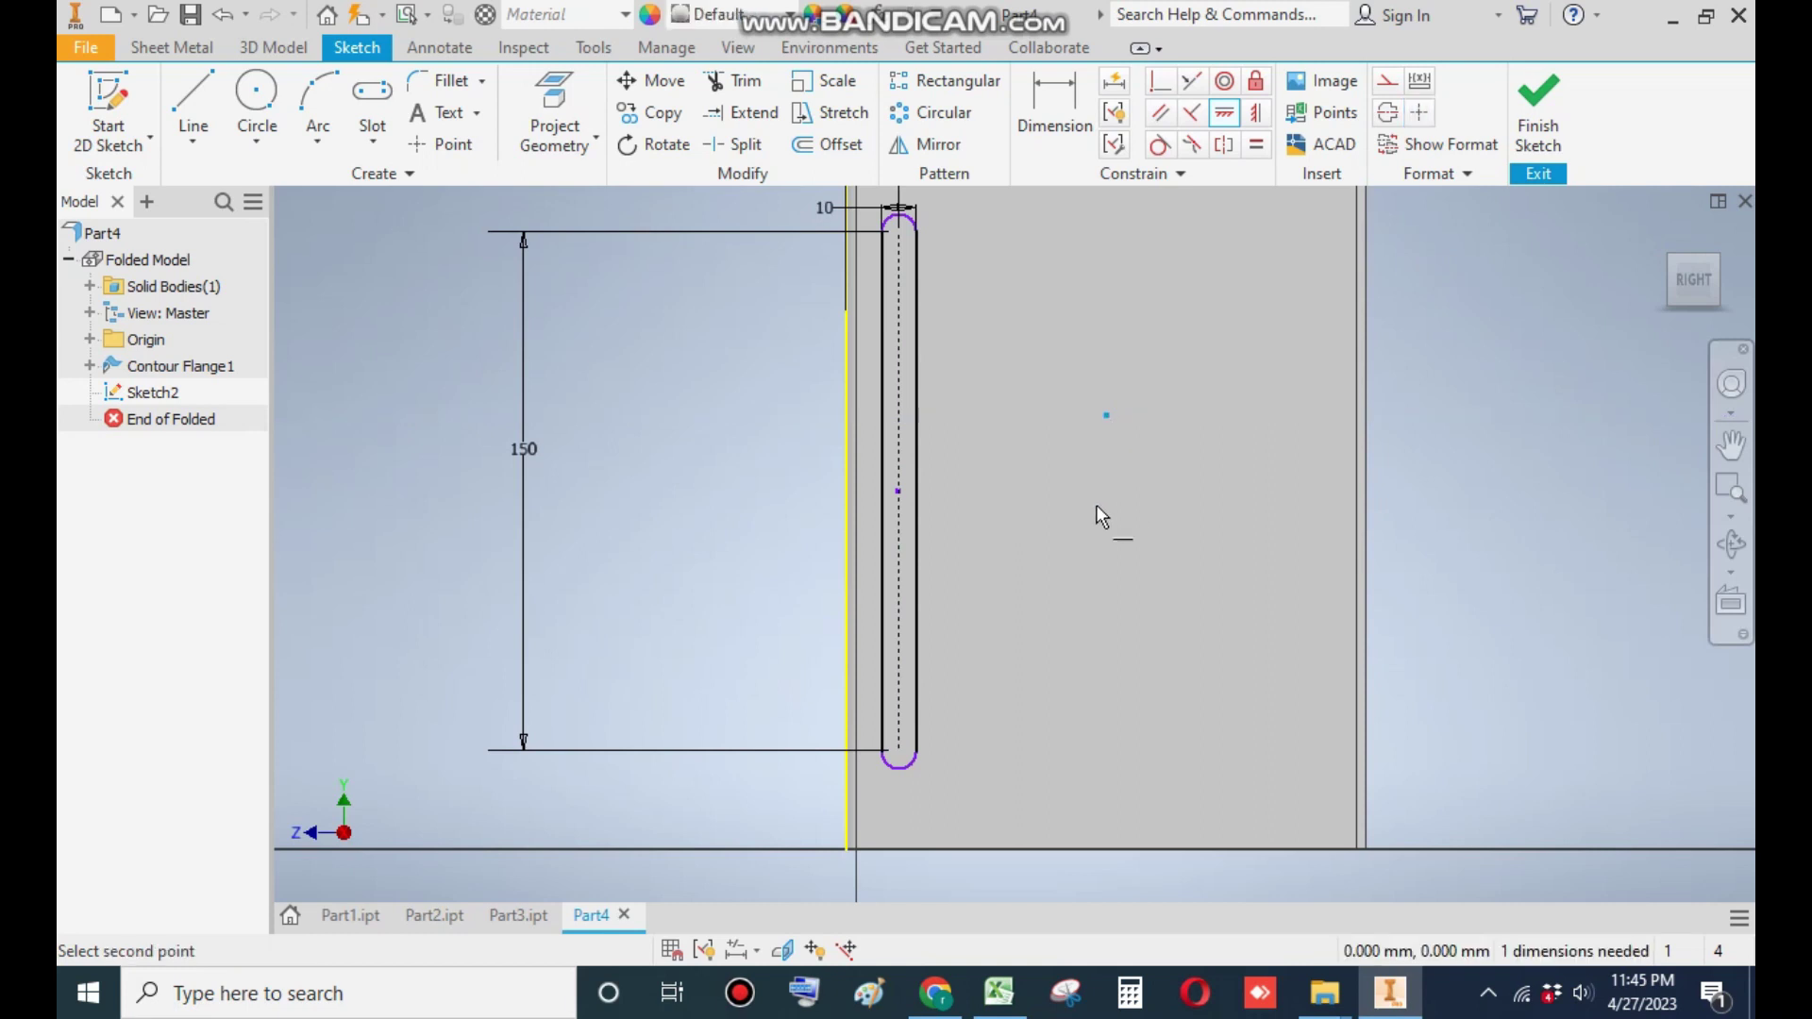
{"action": "left_click", "coordinate": [902, 491]}
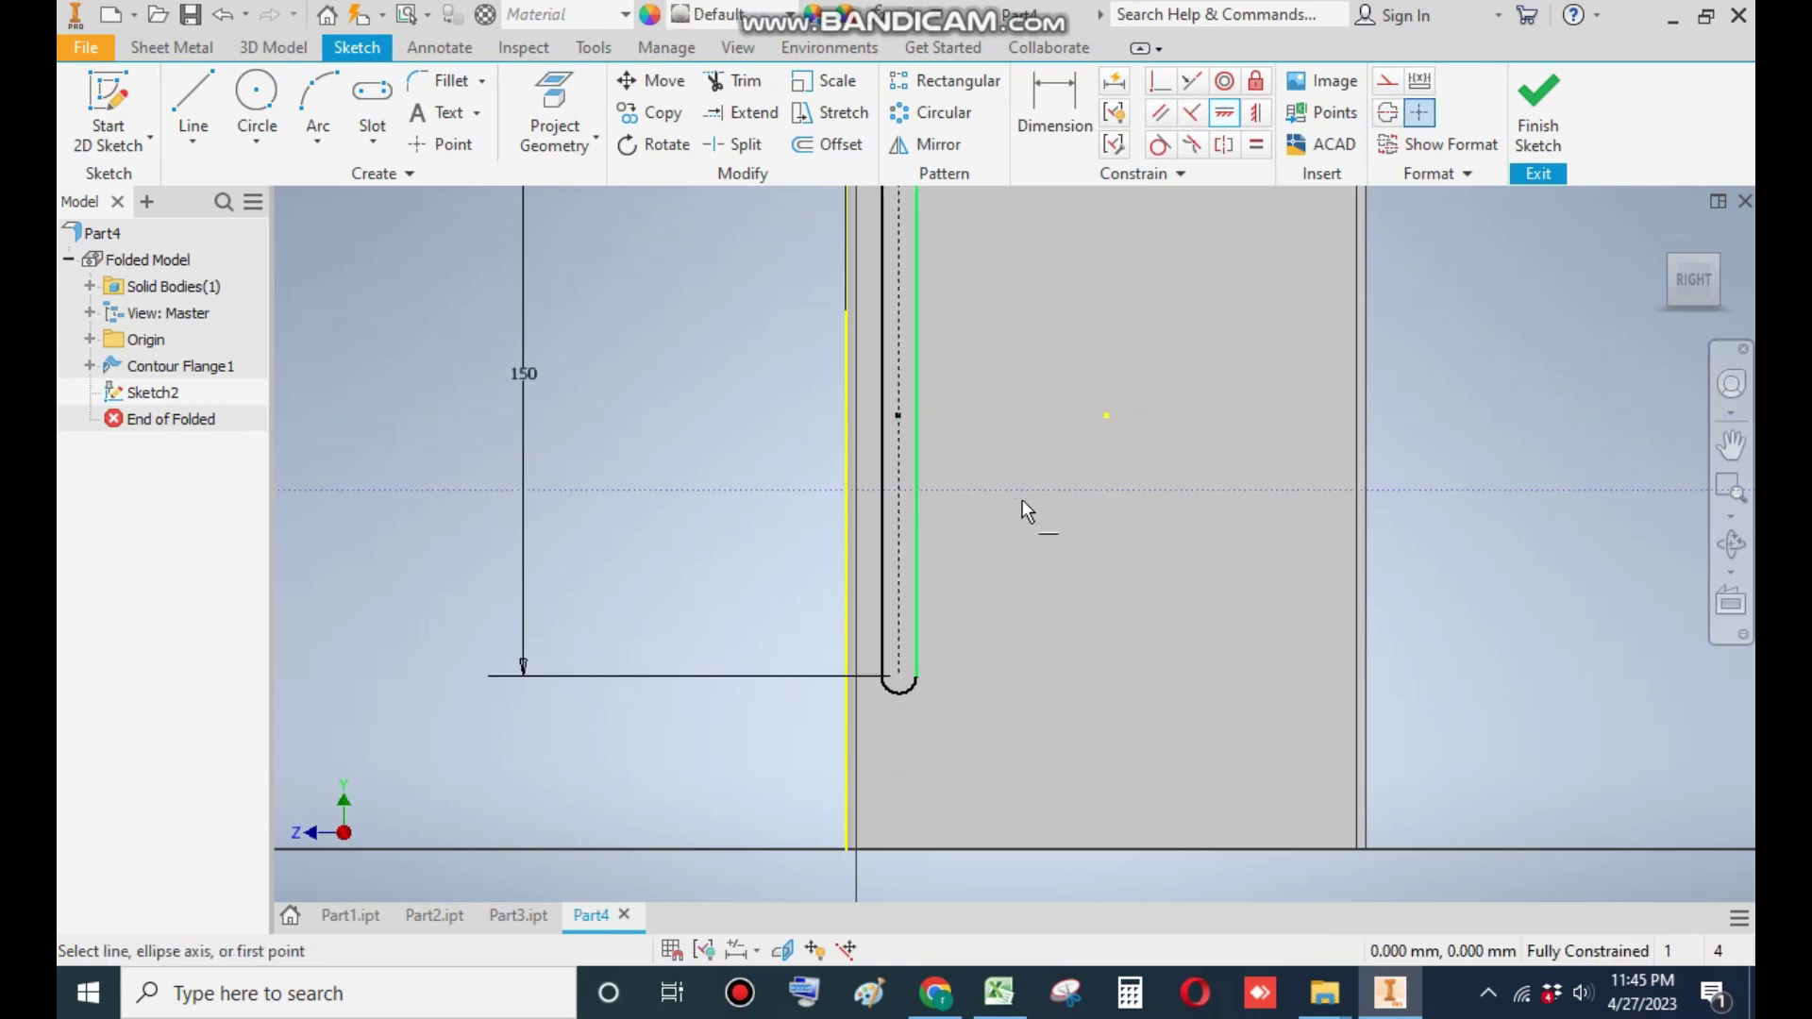
{"action": "scroll", "coordinate": [1058, 495], "scroll_direction": "down", "scroll_amount": 2}
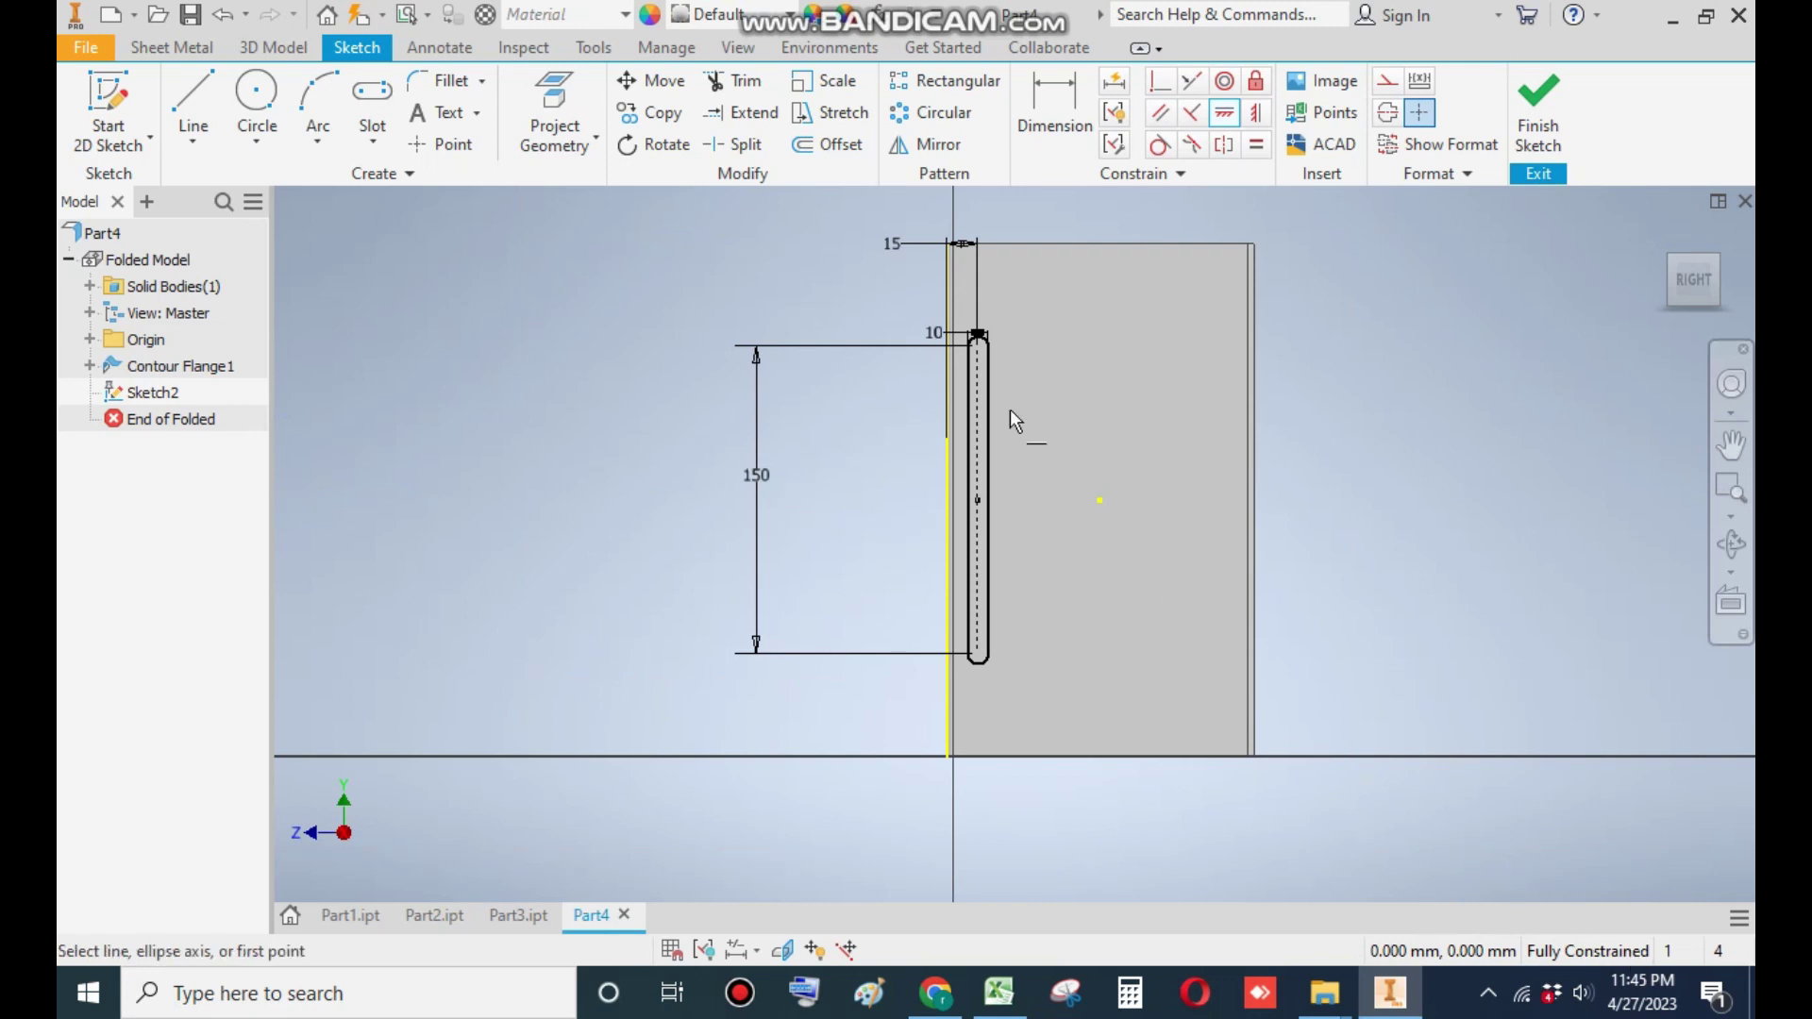
{"action": "scroll", "coordinate": [1010, 409], "scroll_direction": "up", "scroll_amount": 3}
{"action": "scroll", "coordinate": [1033, 419], "scroll_direction": "down", "scroll_amount": 1}
{"action": "middle_click_drag", "start_coordinate": [1034, 419], "coordinate": [929, 423]}
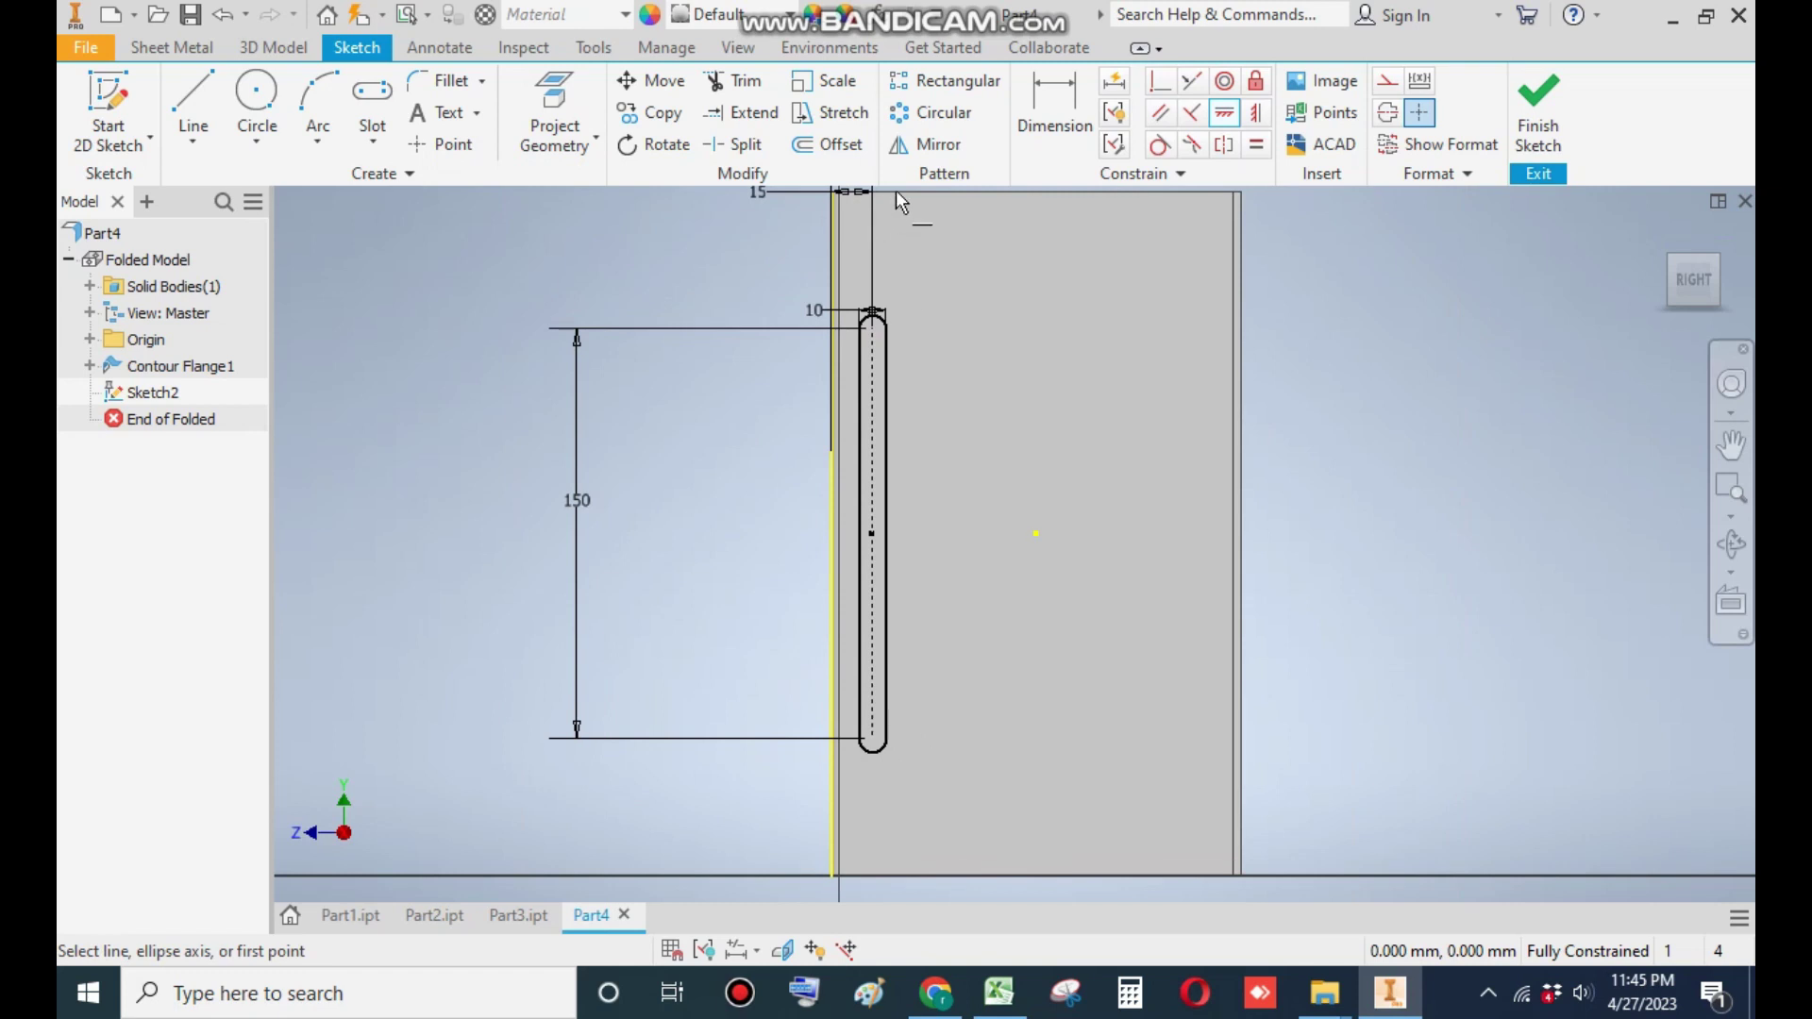
{"action": "left_click", "coordinate": [921, 147]}
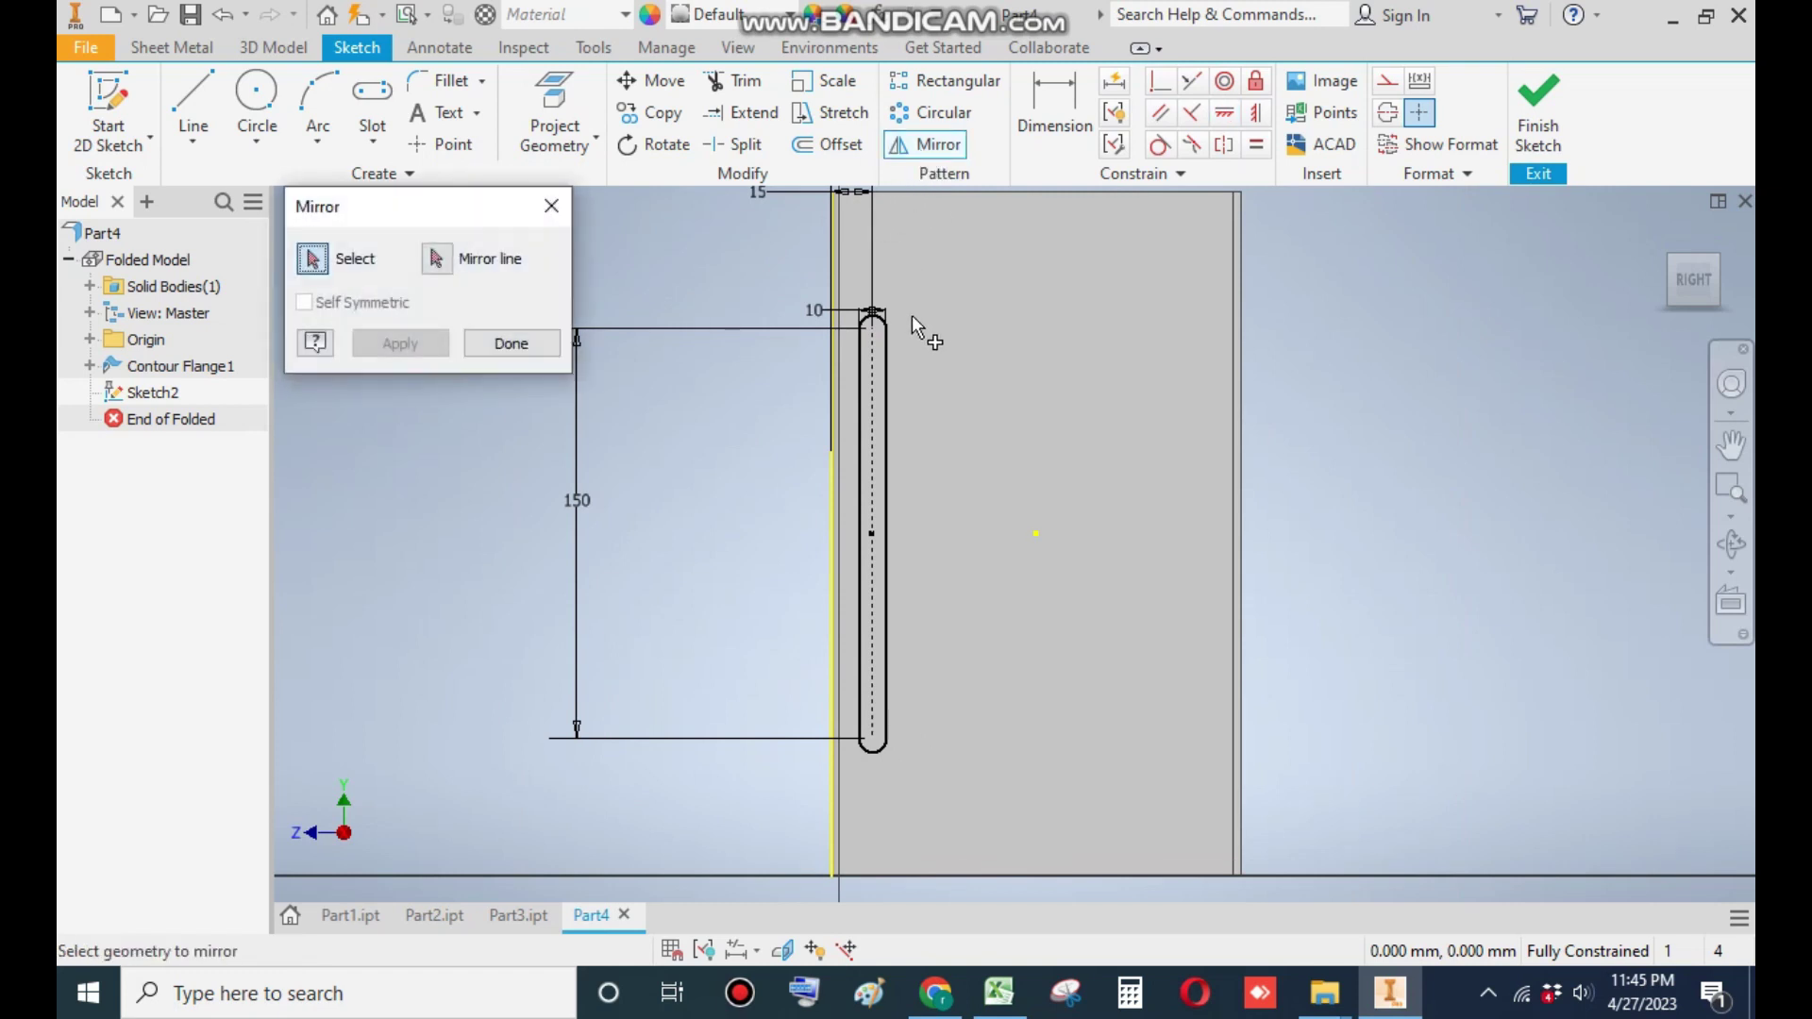
{"action": "left_click", "coordinate": [551, 207]}
Step: Draw a vertical line from the midpoint of the face's upper edge down to the face's center point and convert it to construction geometry
{"action": "mouse_move", "coordinate": [712, 324]}
{"action": "middle_mouse_down"}
{"action": "mouse_move", "coordinate": [648, 409]}
{"action": "mouse_move", "coordinate": [665, 351]}
{"action": "middle_mouse_up"}
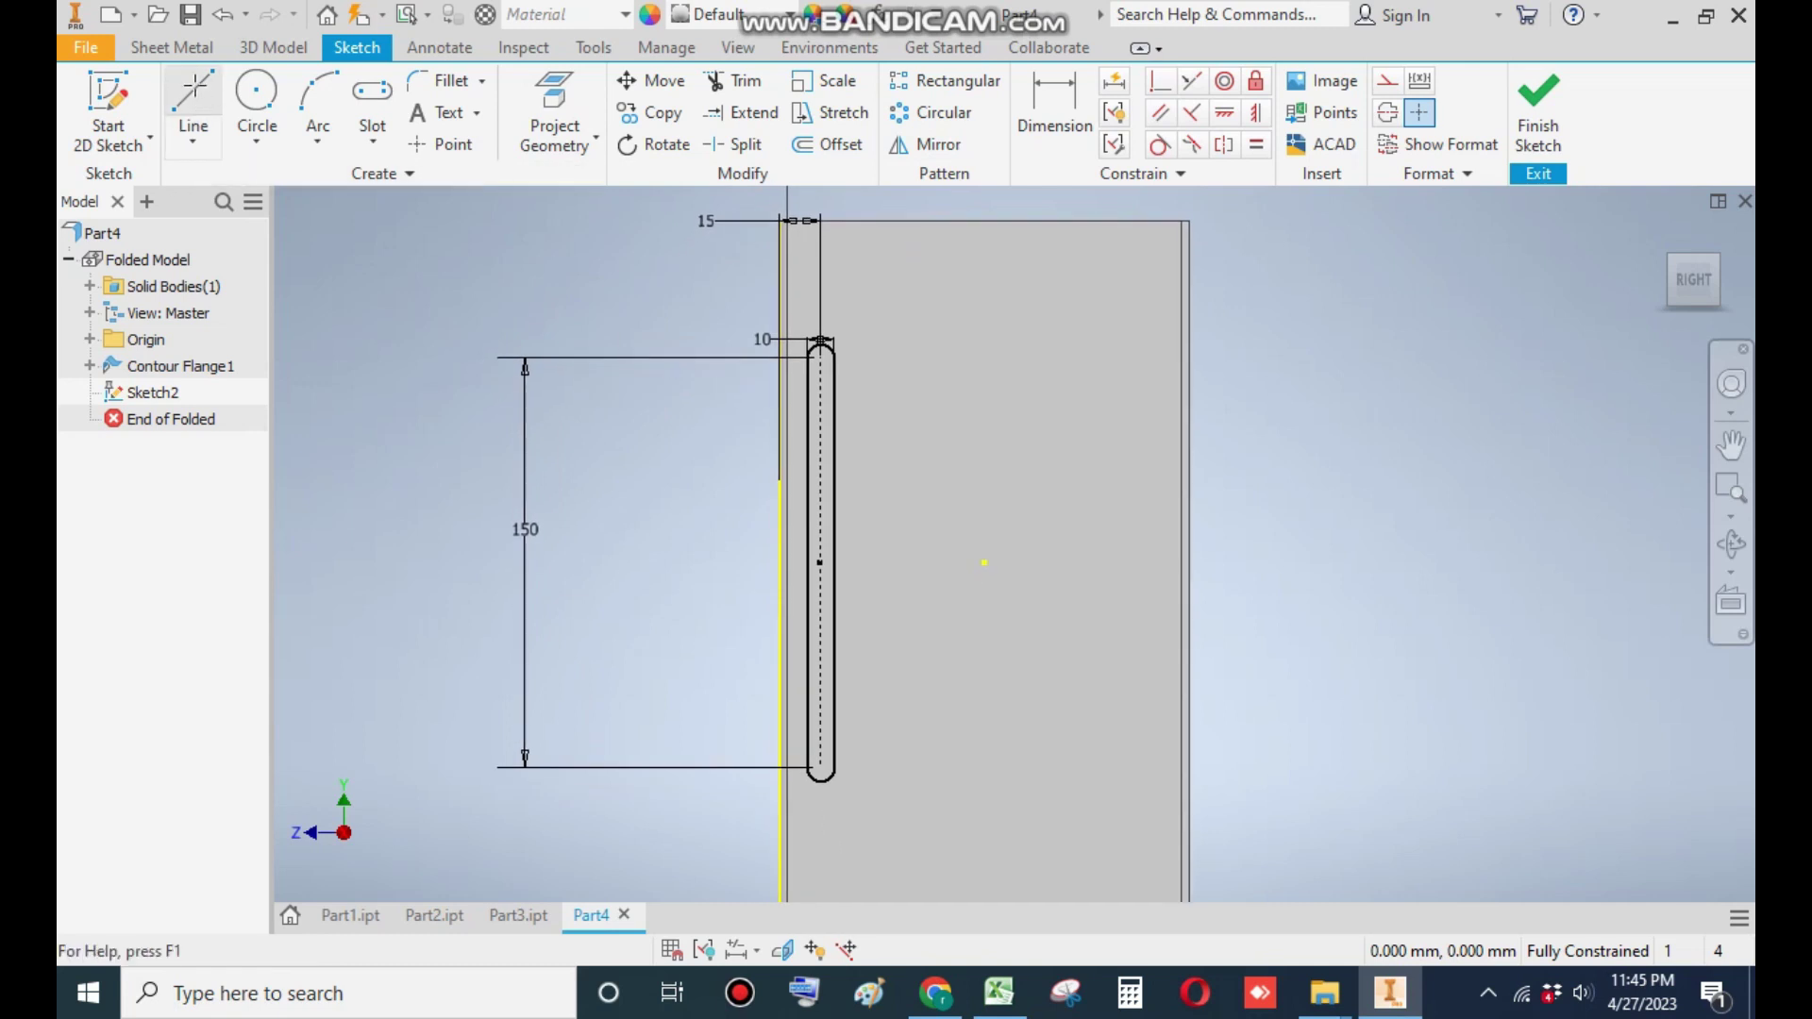
{"action": "left_click", "coordinate": [194, 99]}
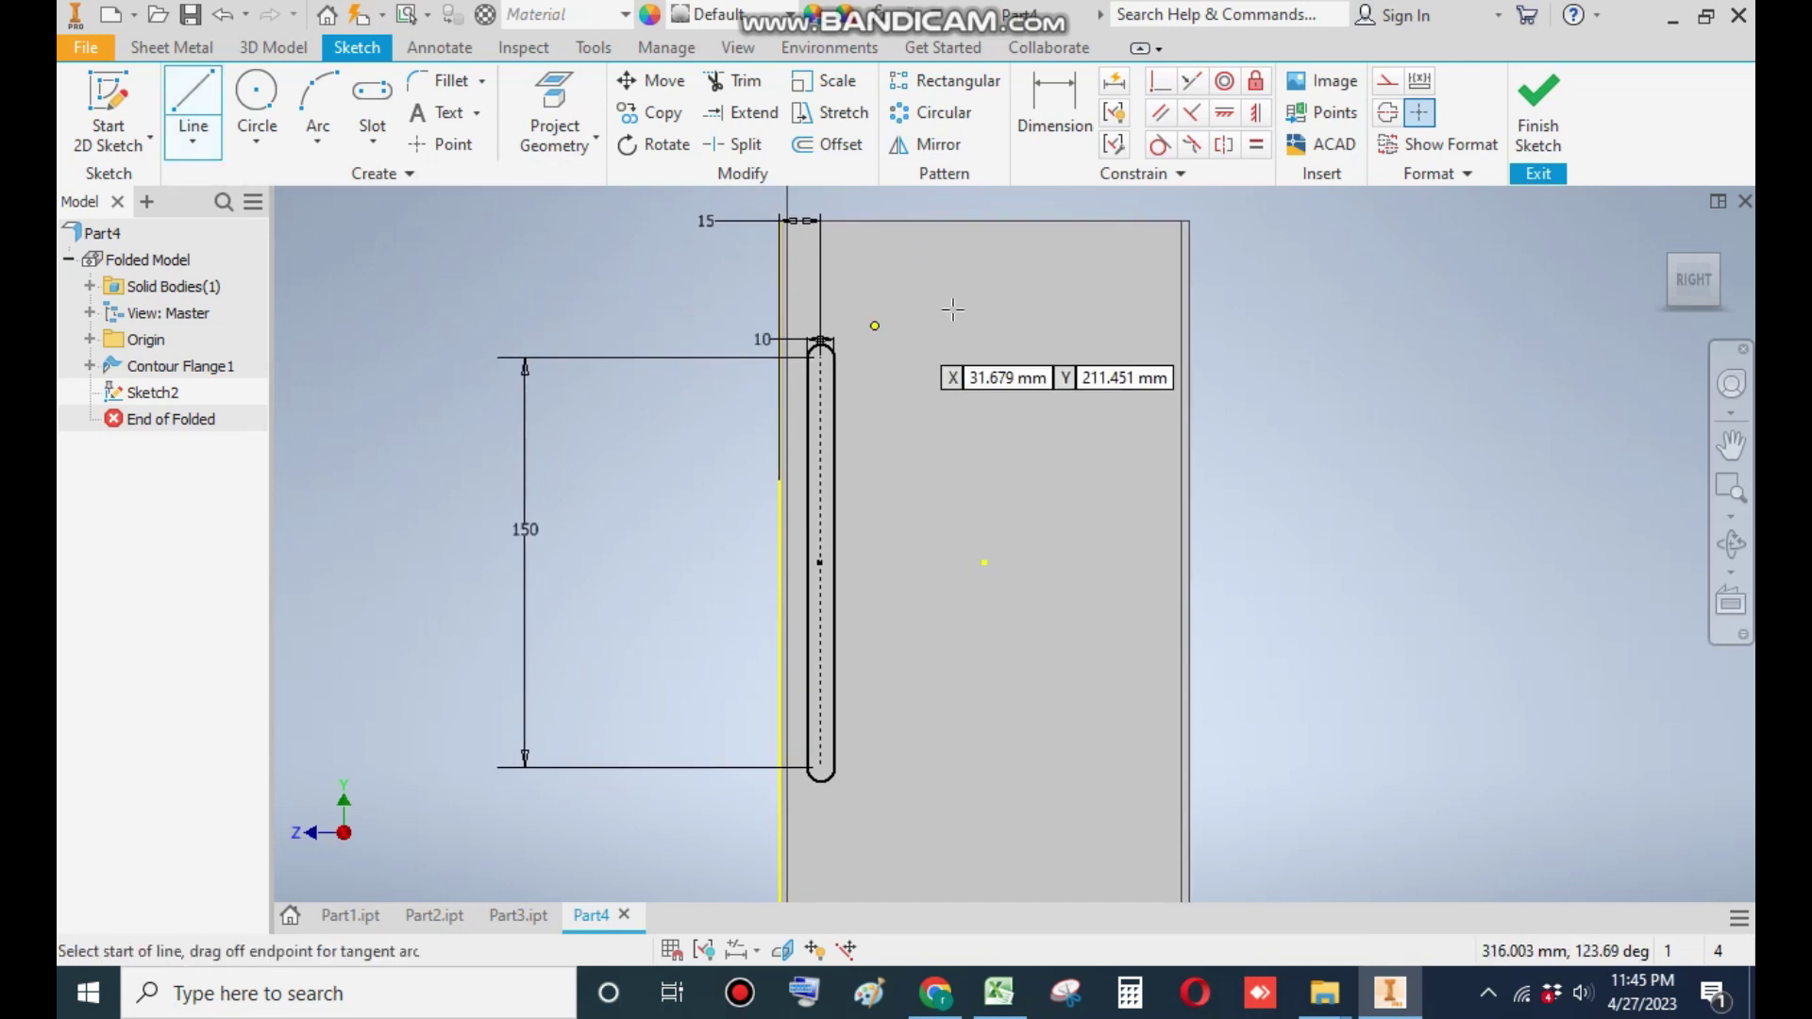
{"action": "left_click", "coordinate": [984, 222]}
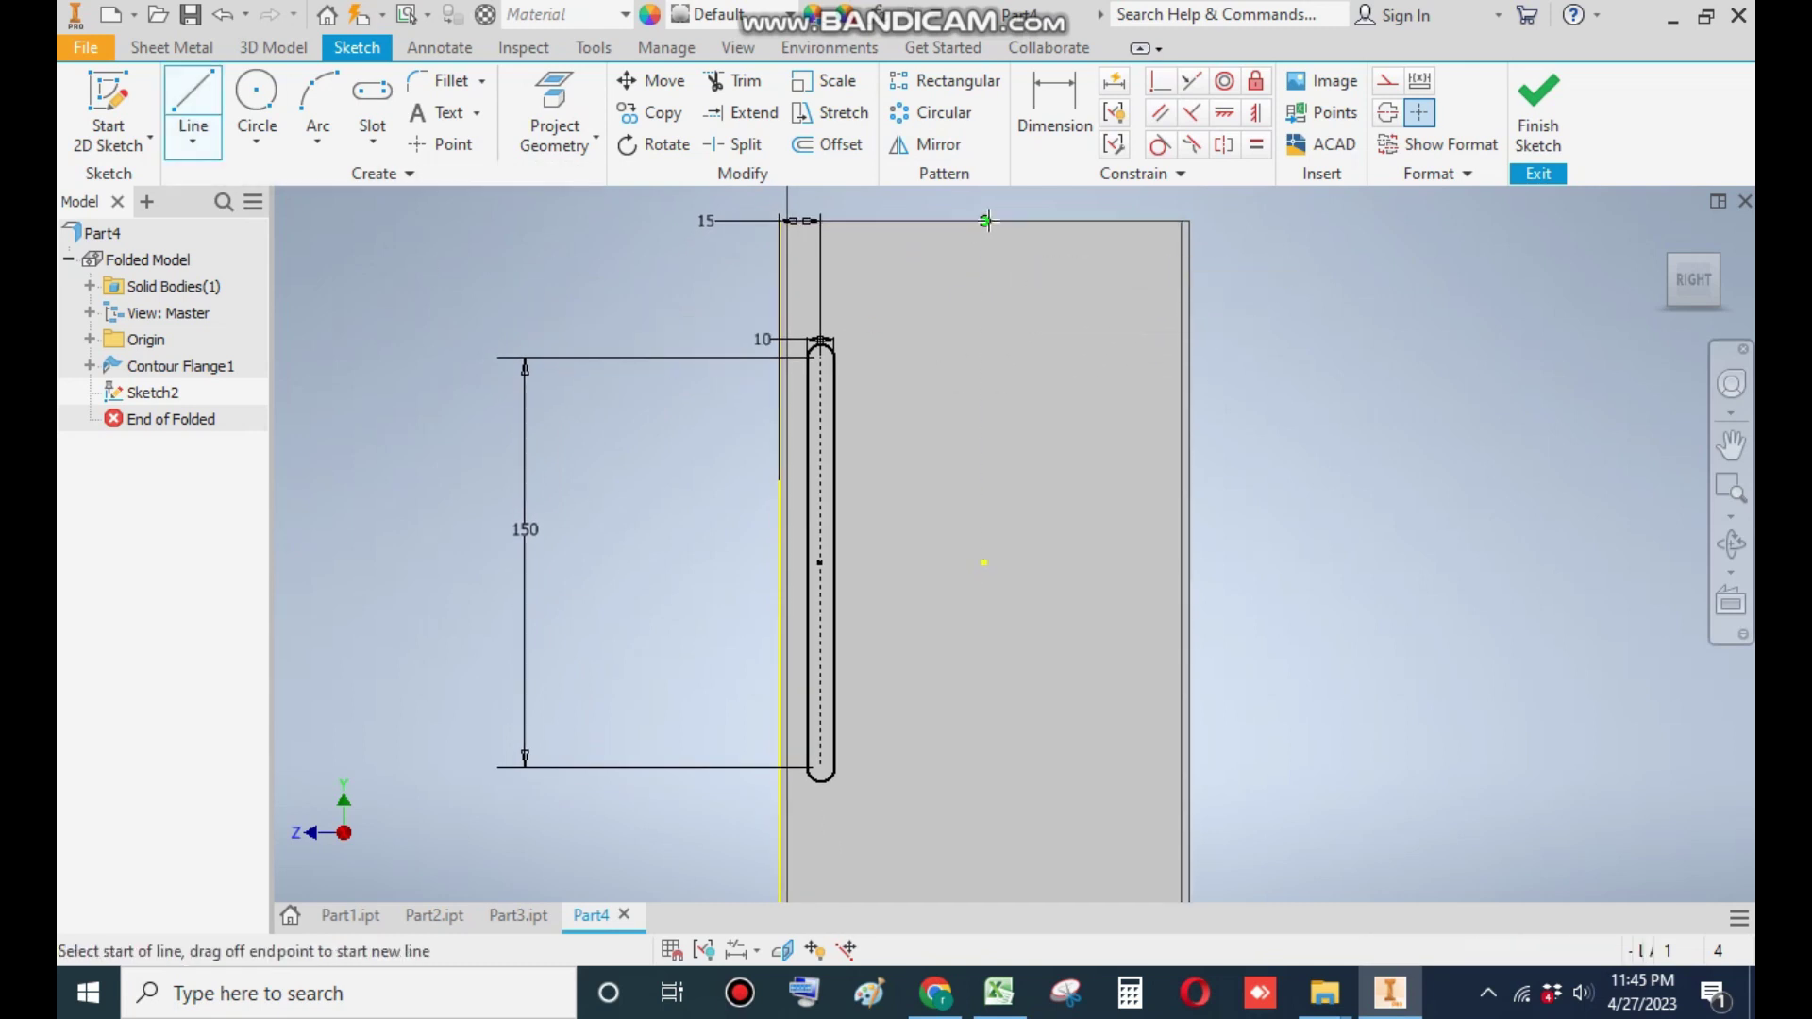
{"action": "left_click", "coordinate": [983, 563]}
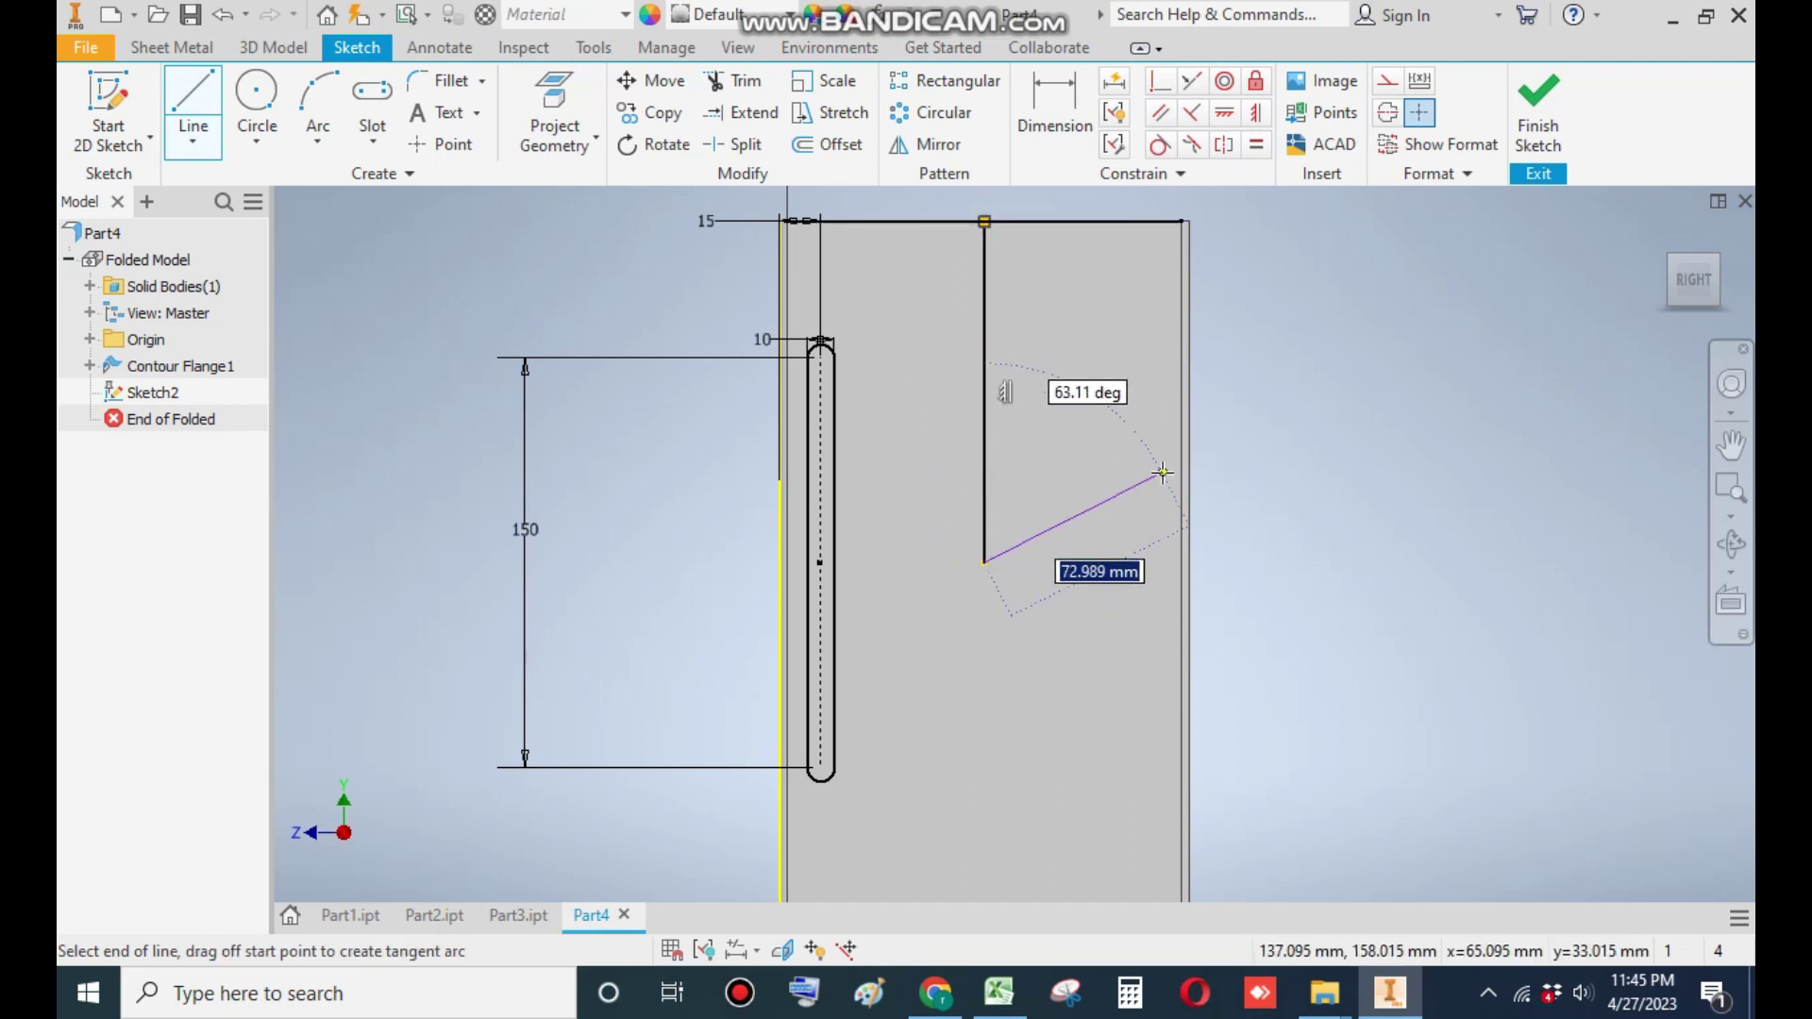
{"action": "key", "text": "Escape"}
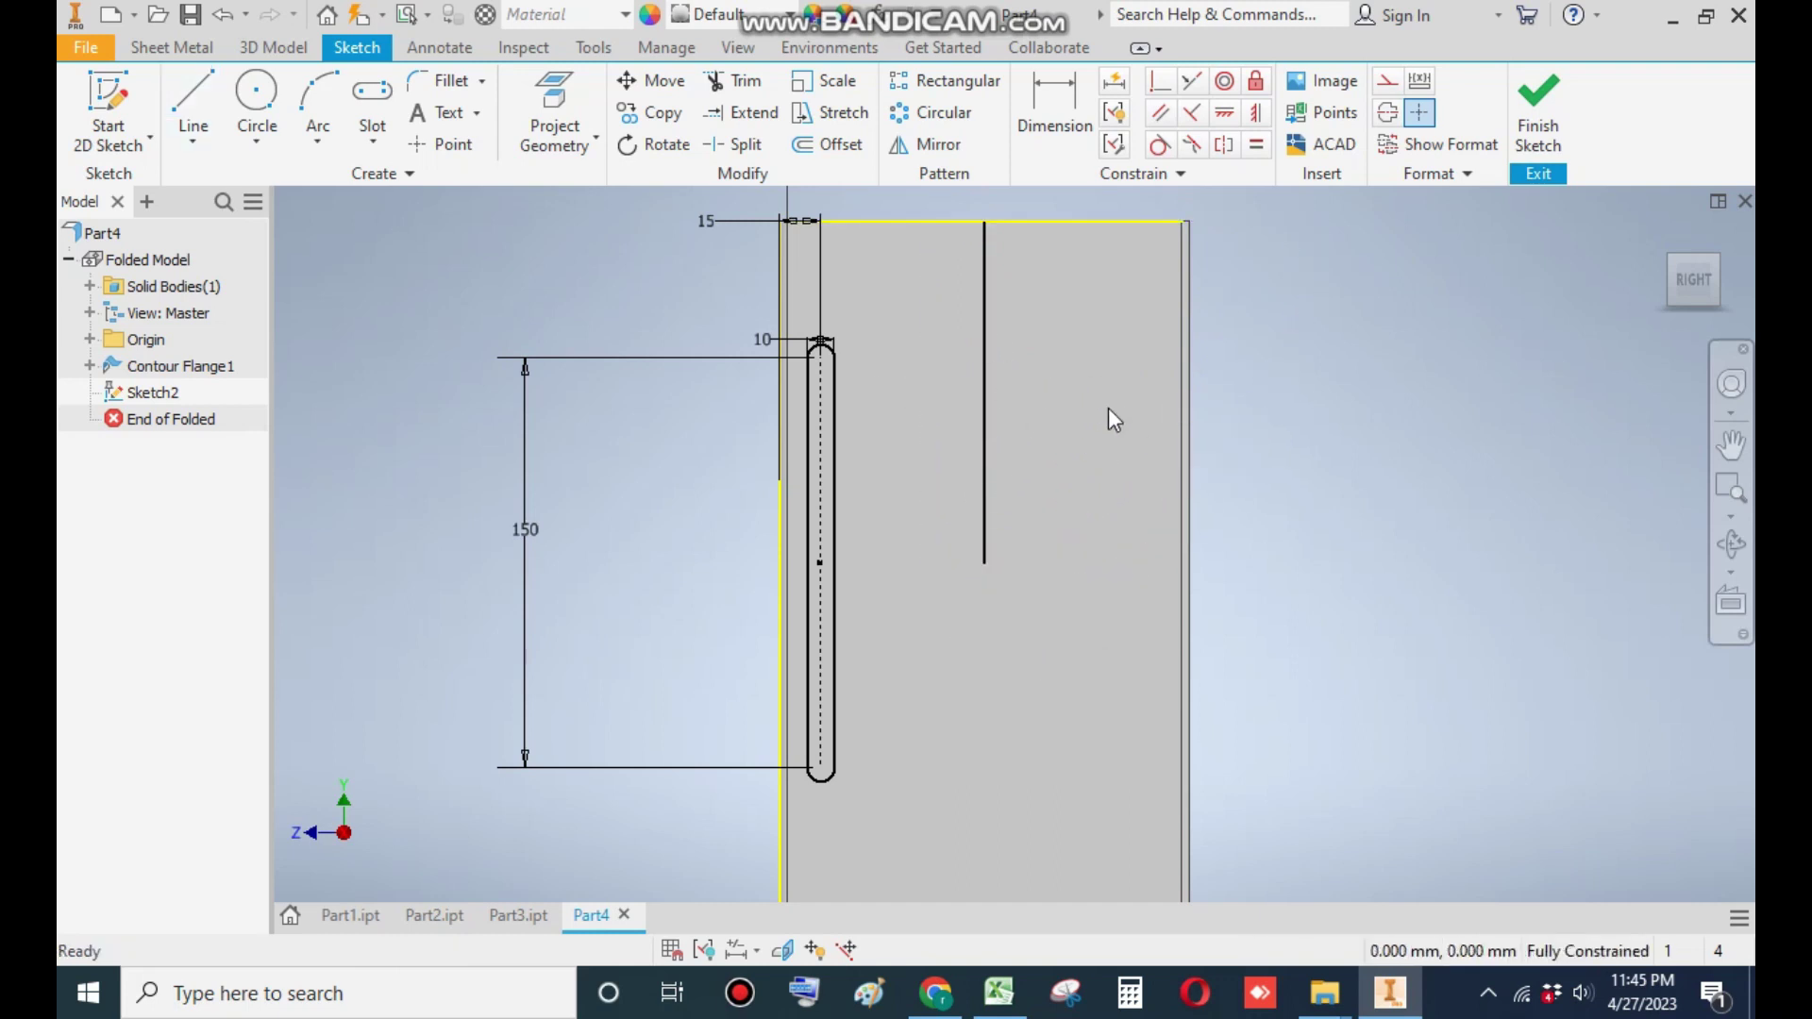
{"action": "left_click", "coordinate": [993, 321]}
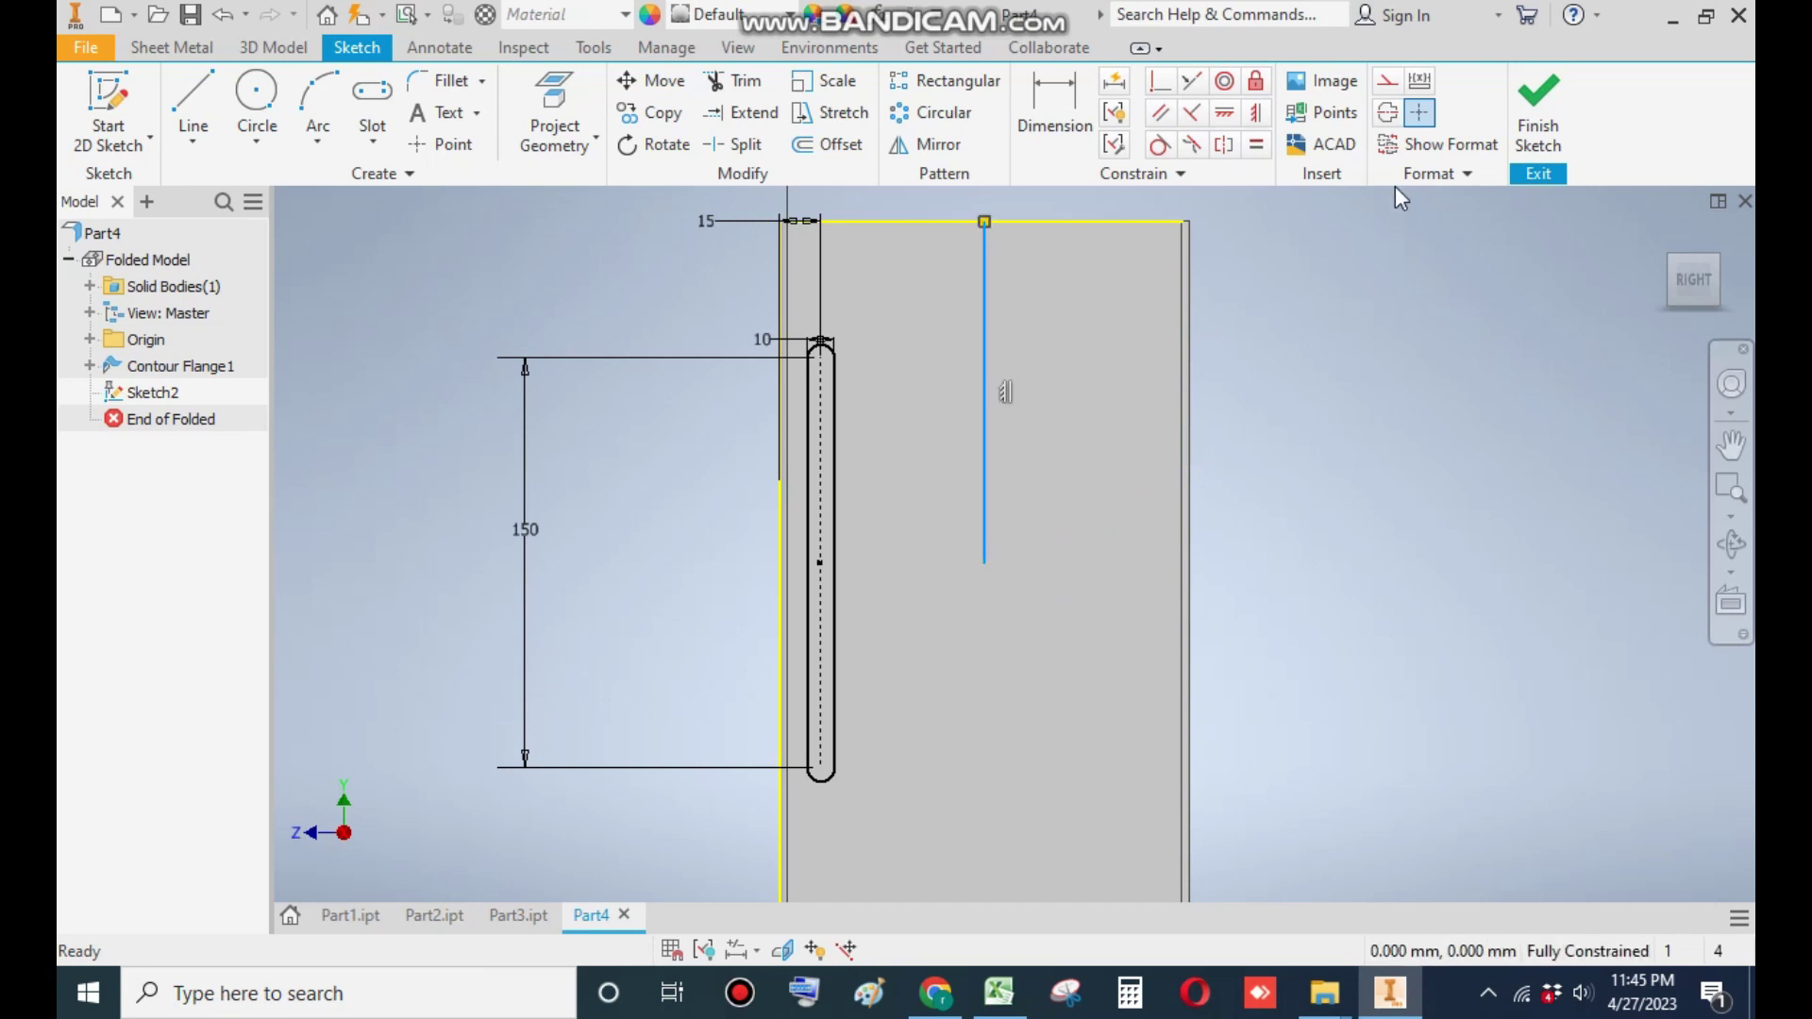
{"action": "left_click", "coordinate": [1388, 85]}
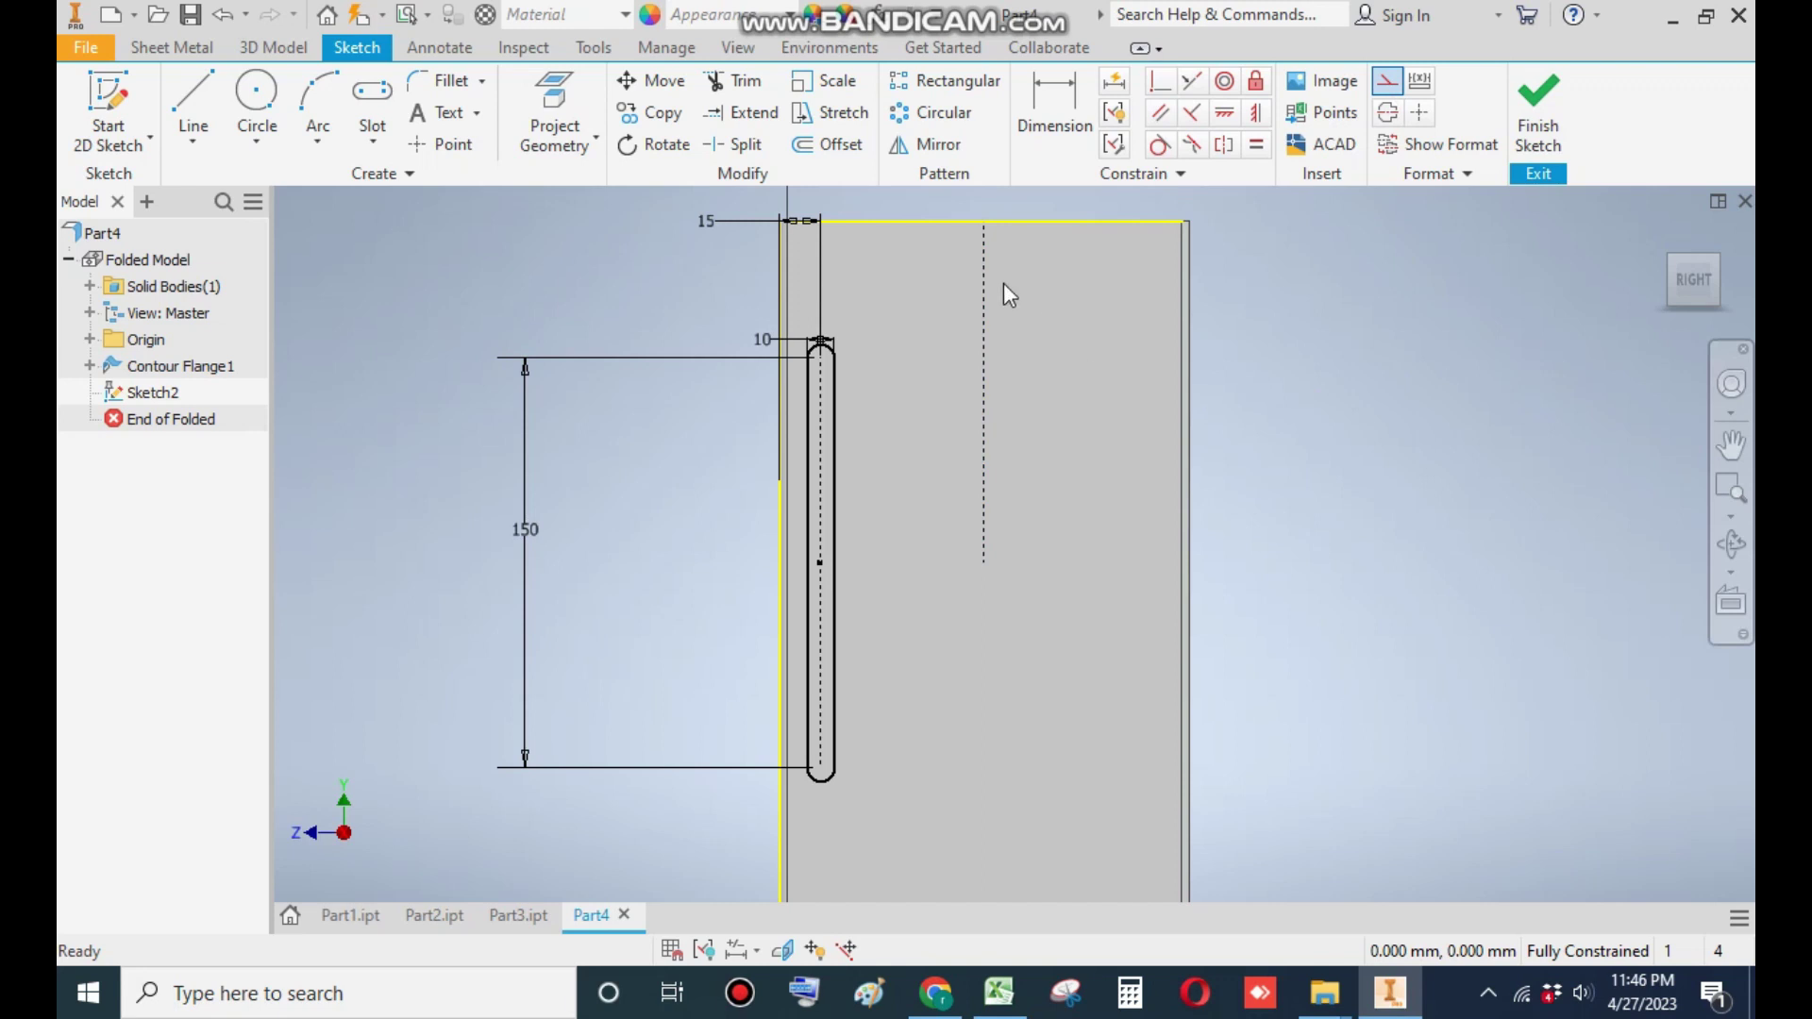
{"action": "key", "text": "Escape"}
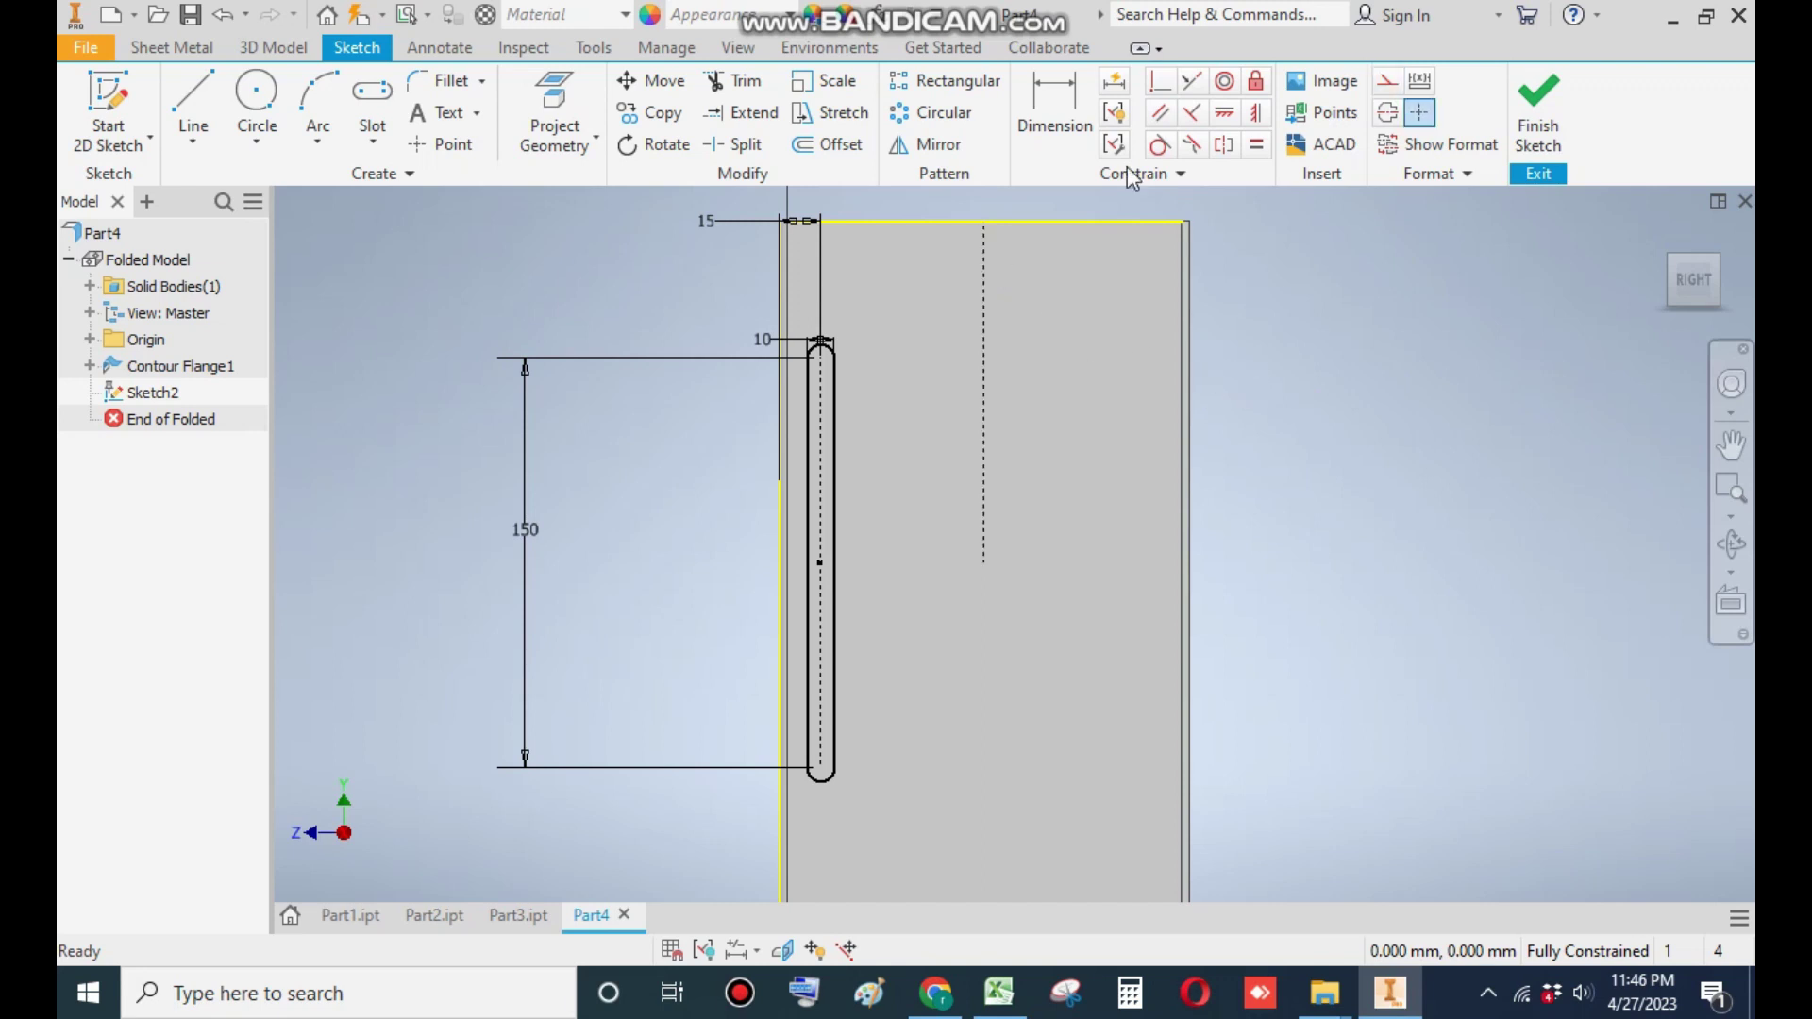
Step: Mirror the vertical slot across the vertical construction line to the opposite side of the face
{"action": "left_click", "coordinate": [937, 147]}
{"action": "left_click_drag", "start_coordinate": [861, 307], "coordinate": [800, 796]}
{"action": "left_click", "coordinate": [440, 262]}
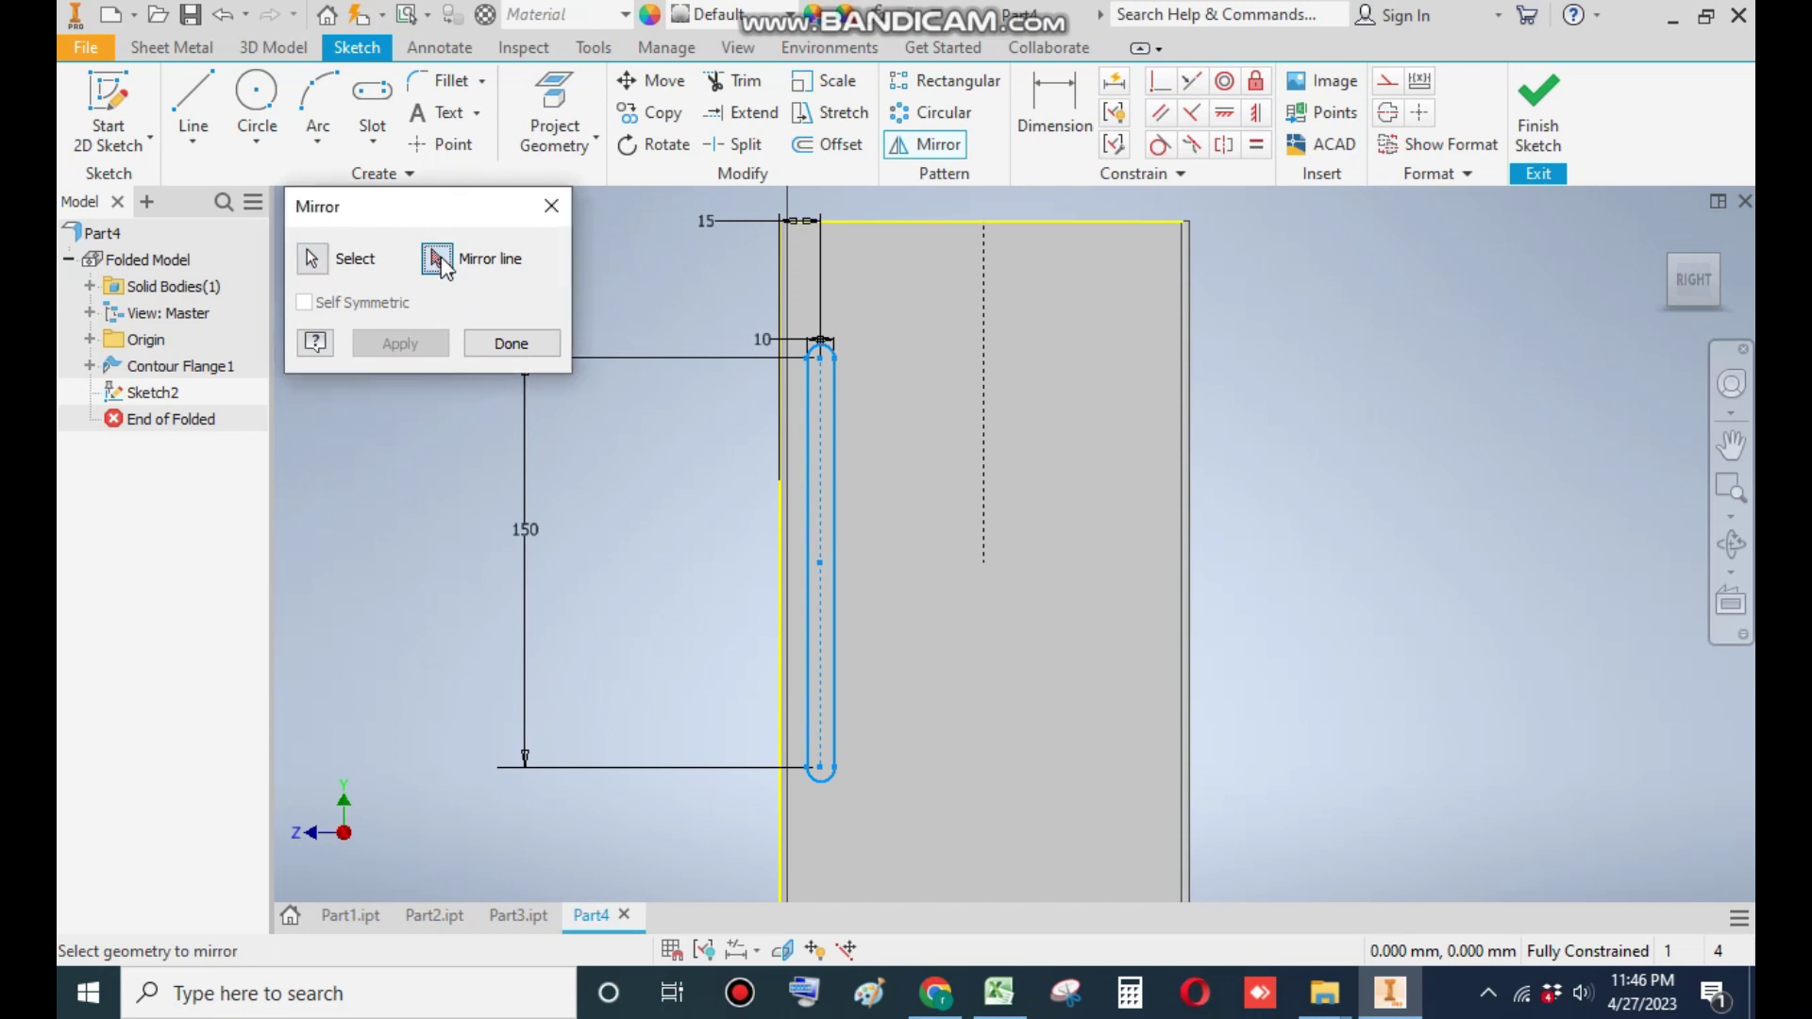
{"action": "left_click", "coordinate": [985, 332]}
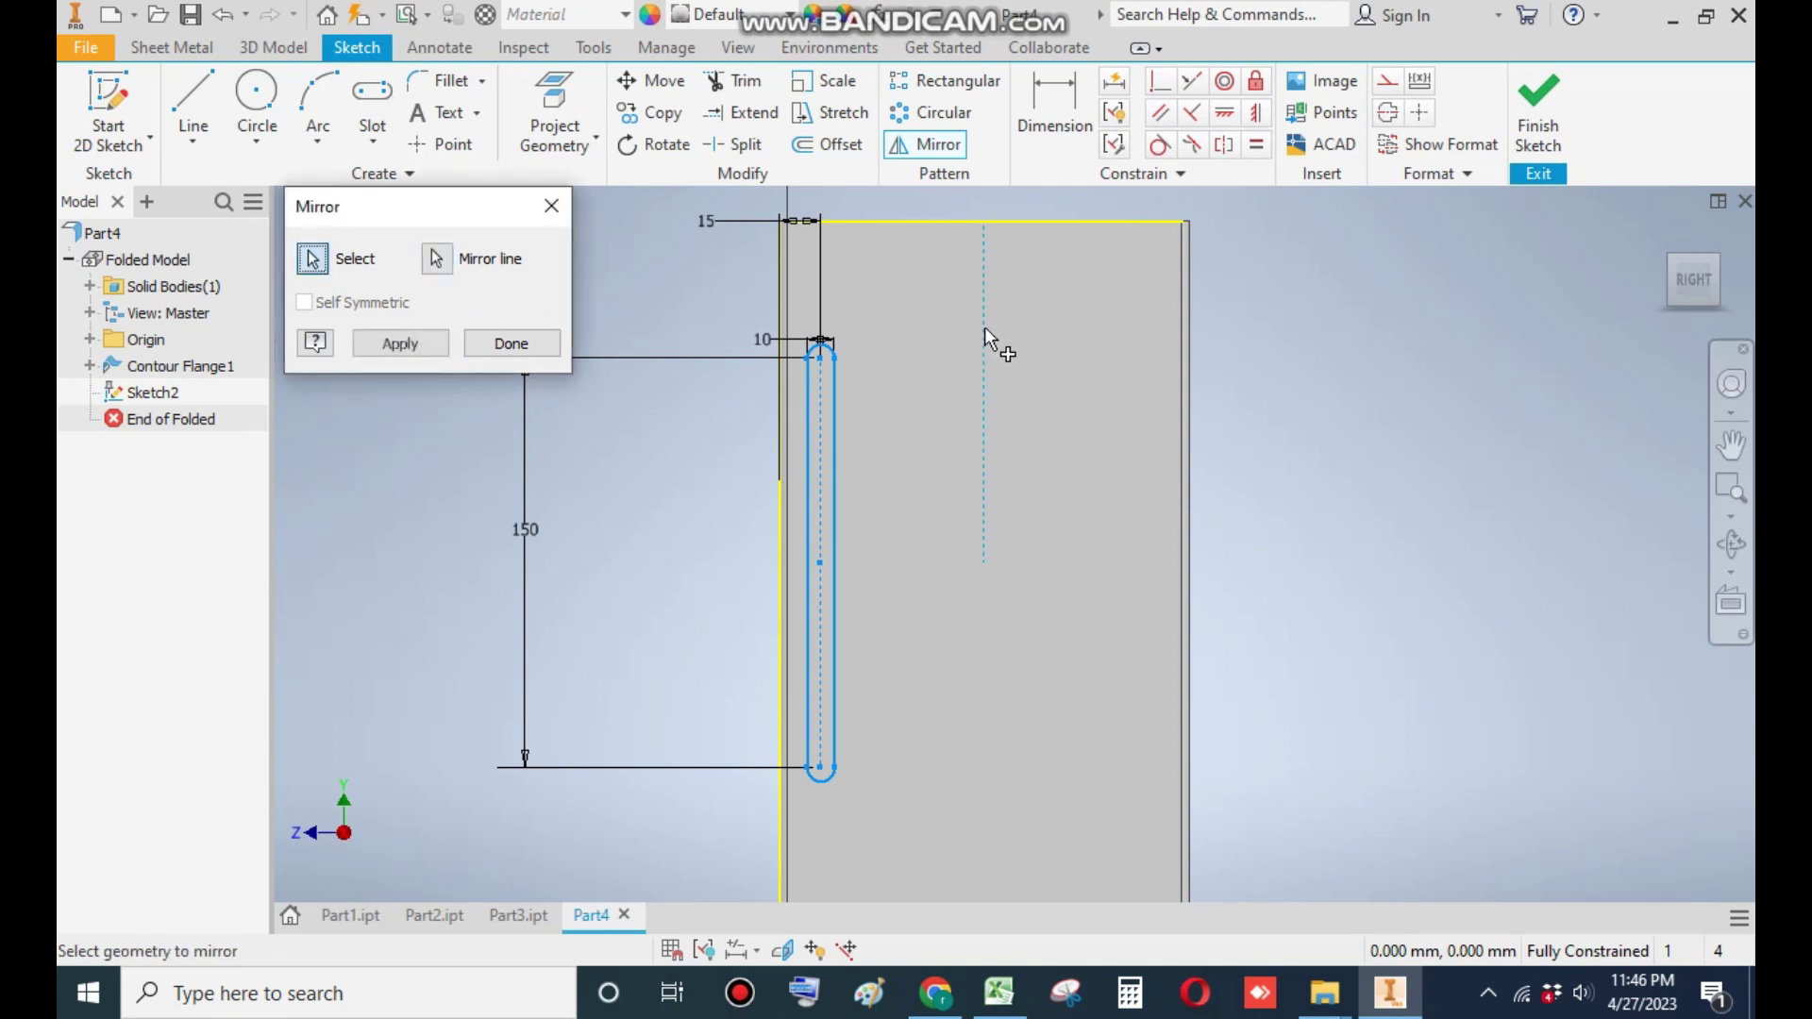
{"action": "left_click", "coordinate": [430, 351]}
{"action": "left_click", "coordinate": [509, 343]}
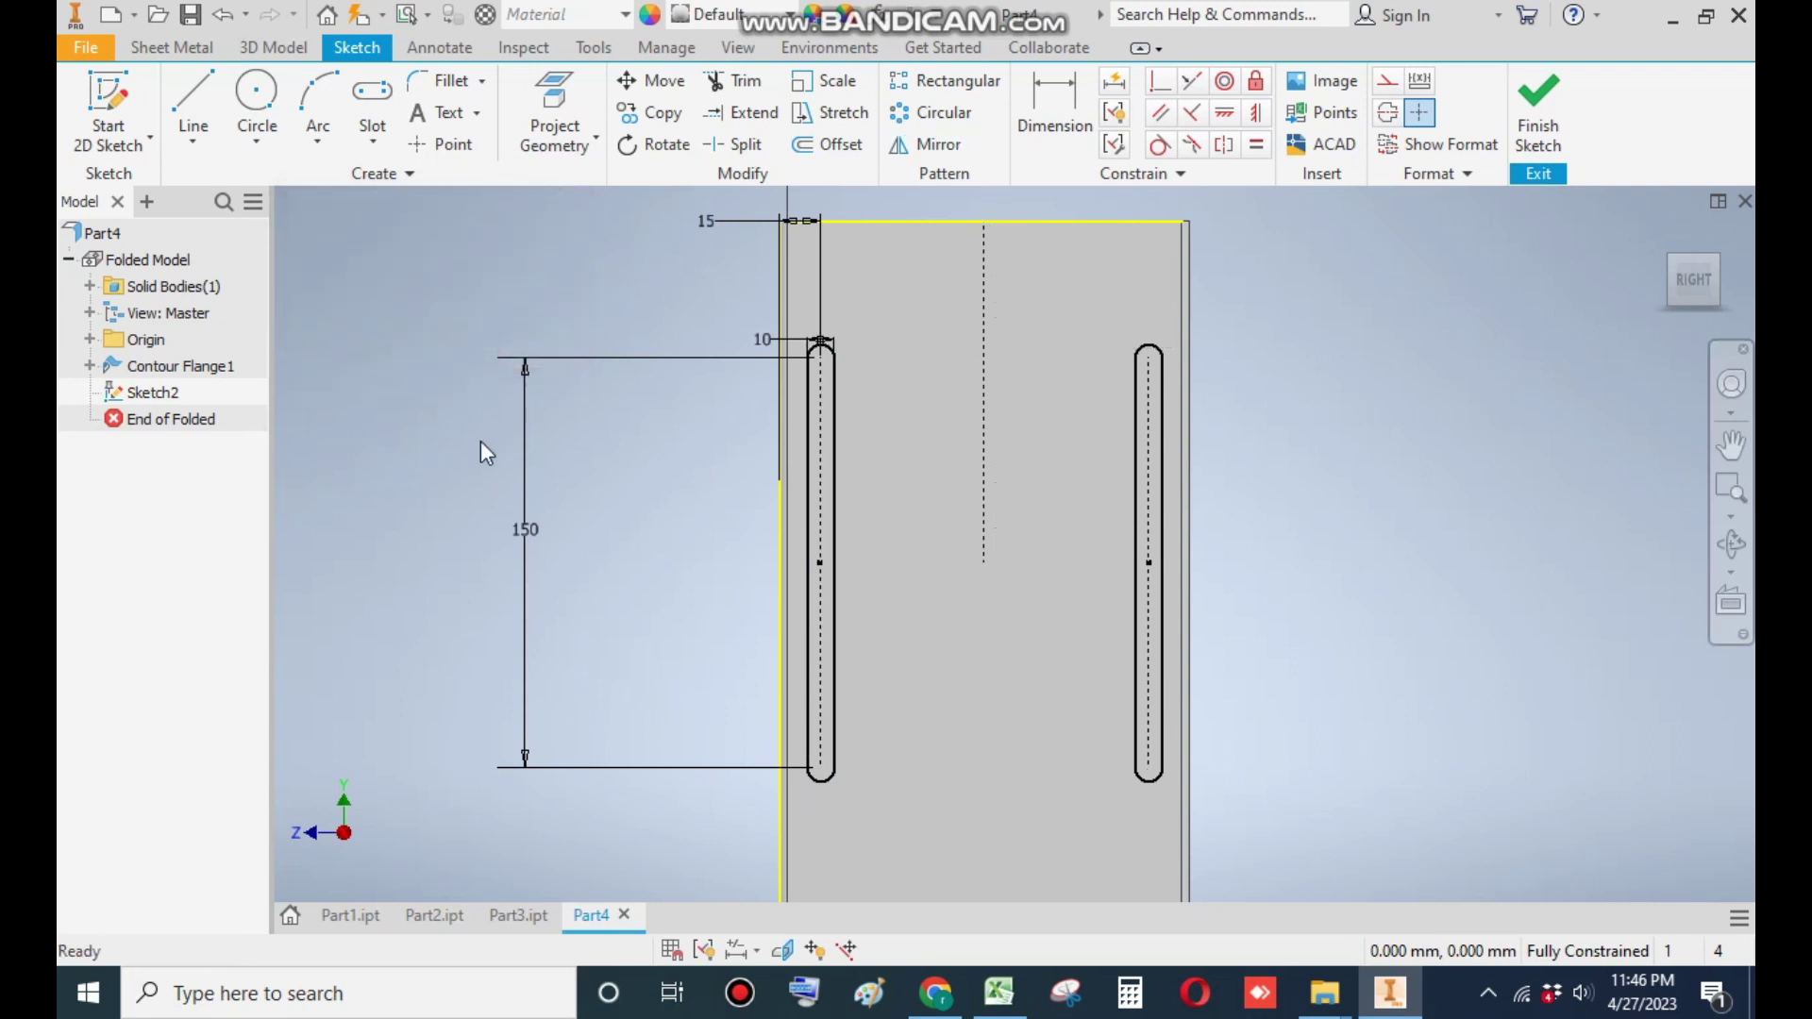
Step: Examine the slot layout on the finished sheet metal part in Part2.ipt and return to Part4
{"action": "scroll", "coordinate": [630, 356], "scroll_direction": "down", "scroll_amount": 5}
{"action": "scroll", "coordinate": [755, 359], "scroll_direction": "up", "scroll_amount": 3}
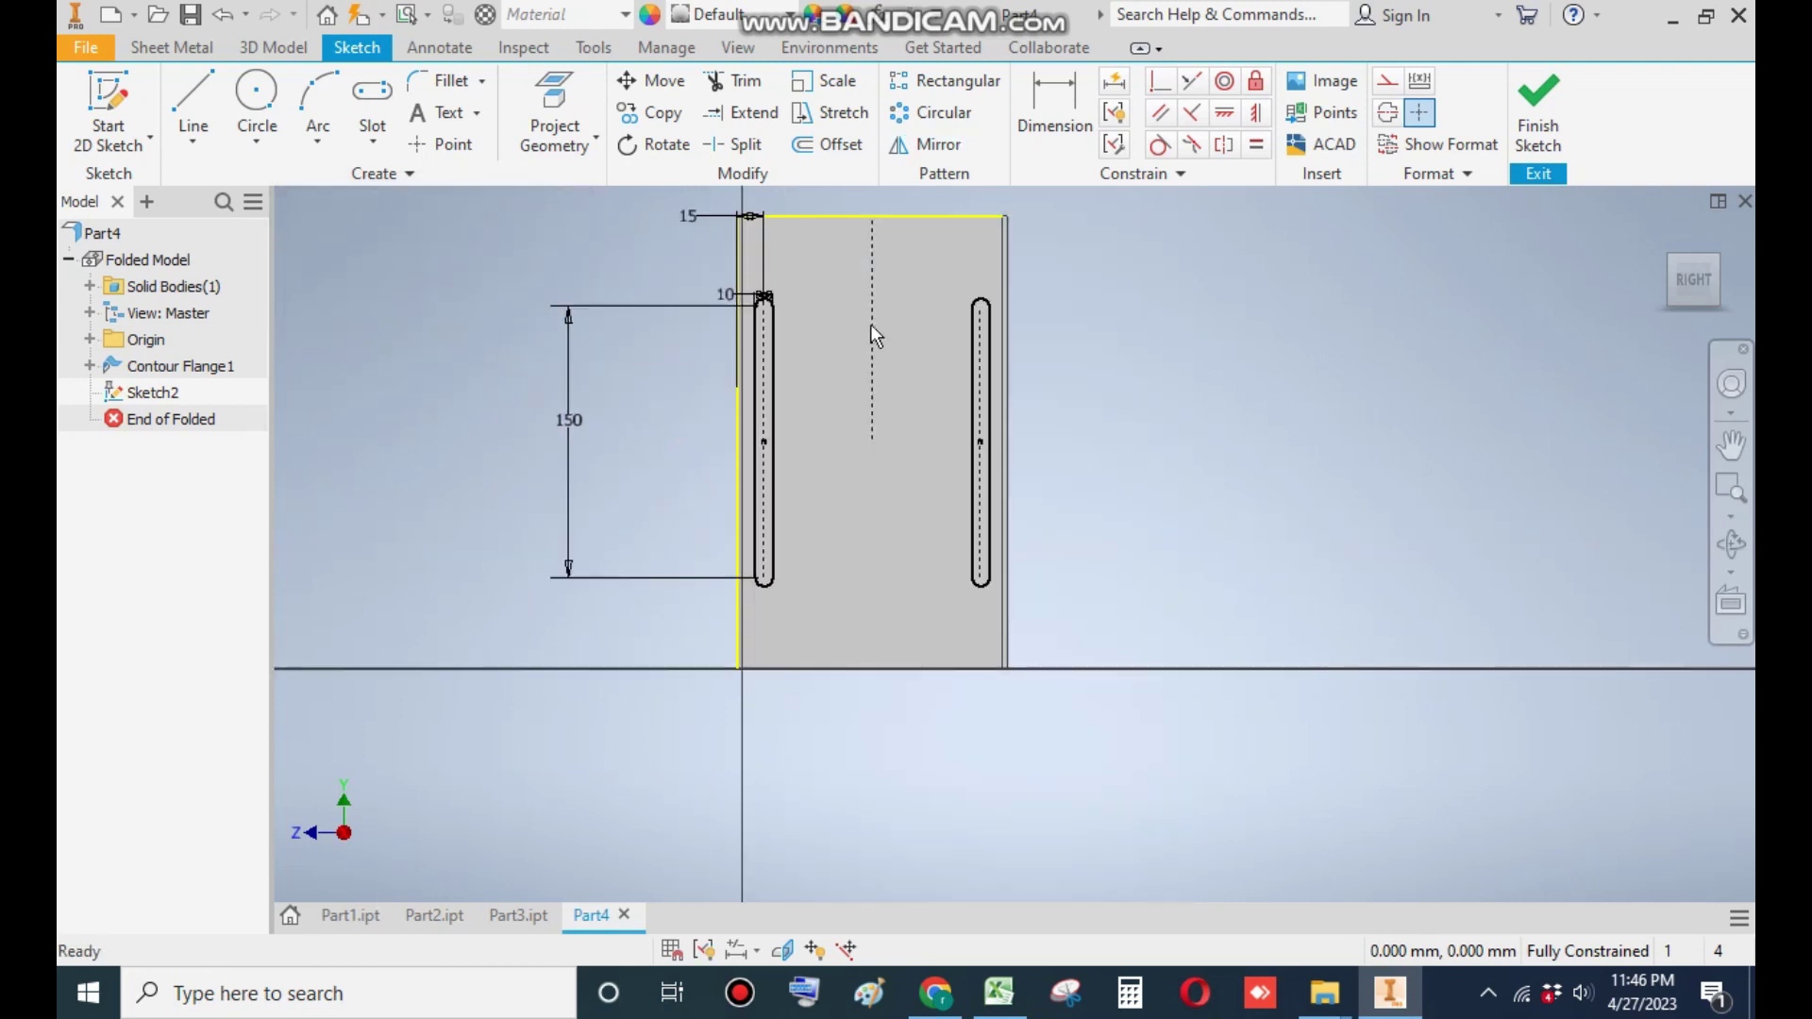
{"action": "left_click", "coordinate": [524, 914]}
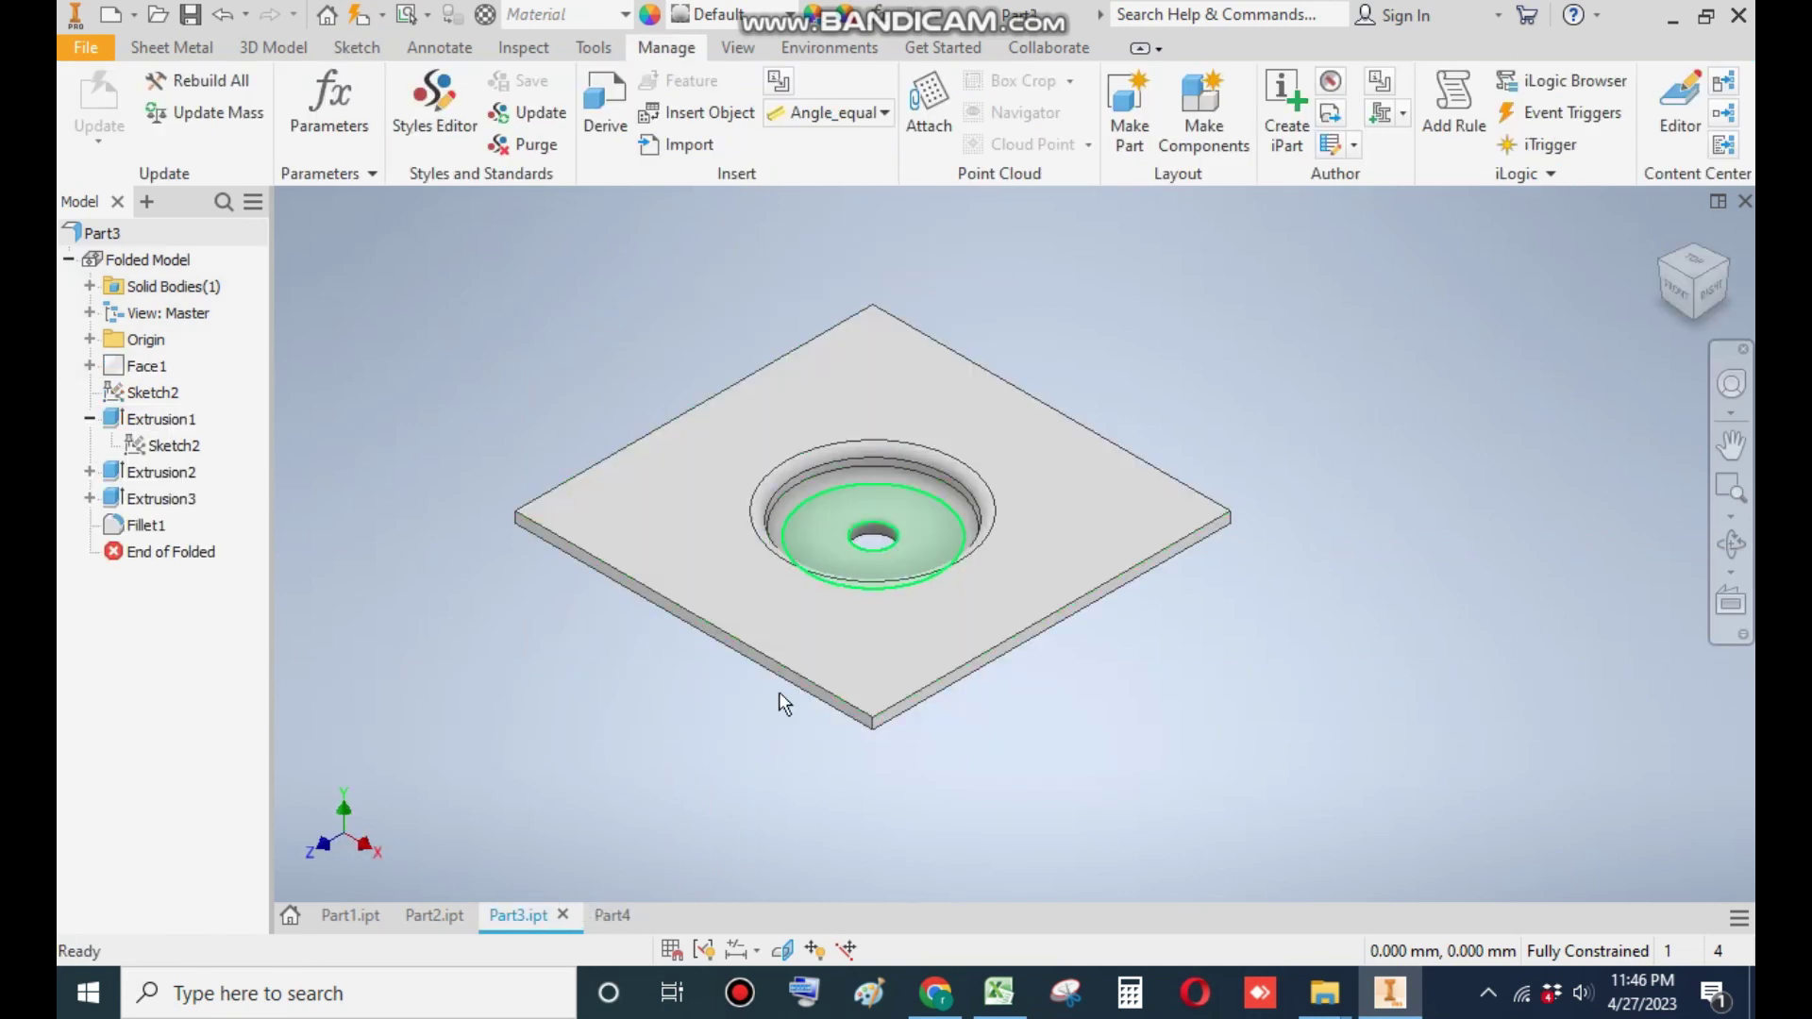
{"action": "left_click", "coordinate": [434, 914]}
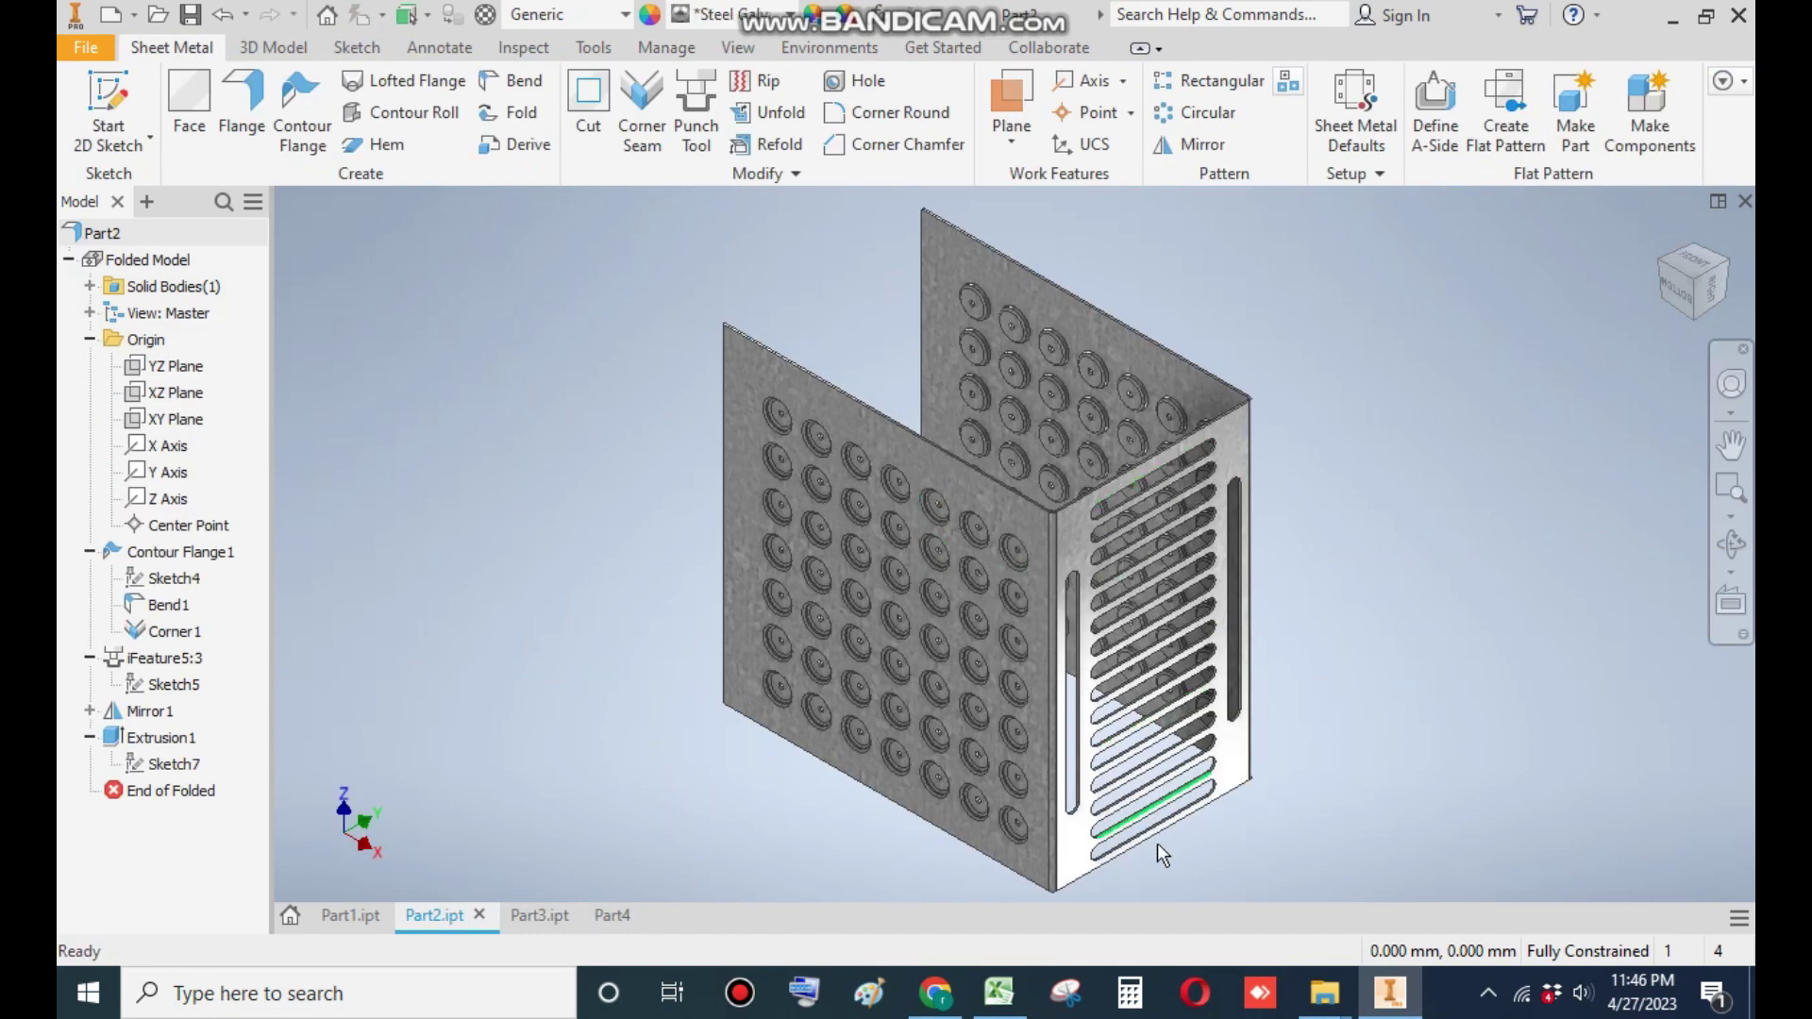
{"action": "left_click", "coordinate": [611, 915]}
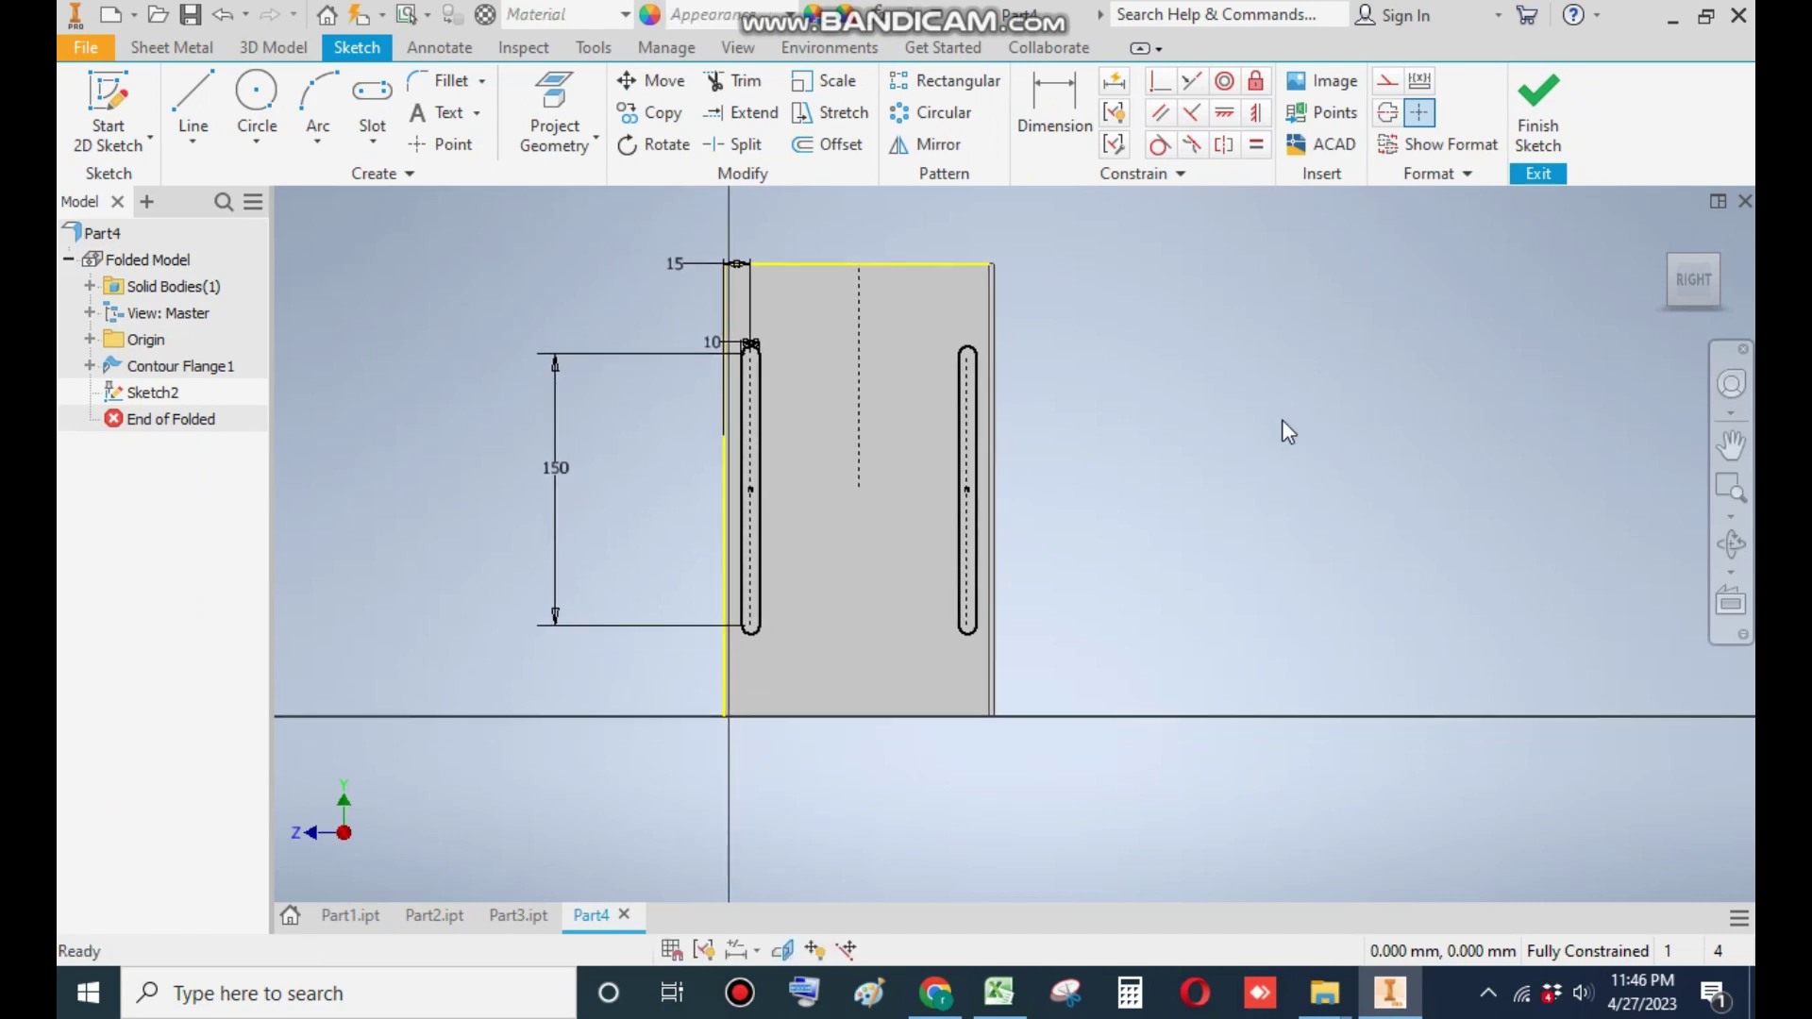
{"action": "left_click", "coordinate": [374, 148]}
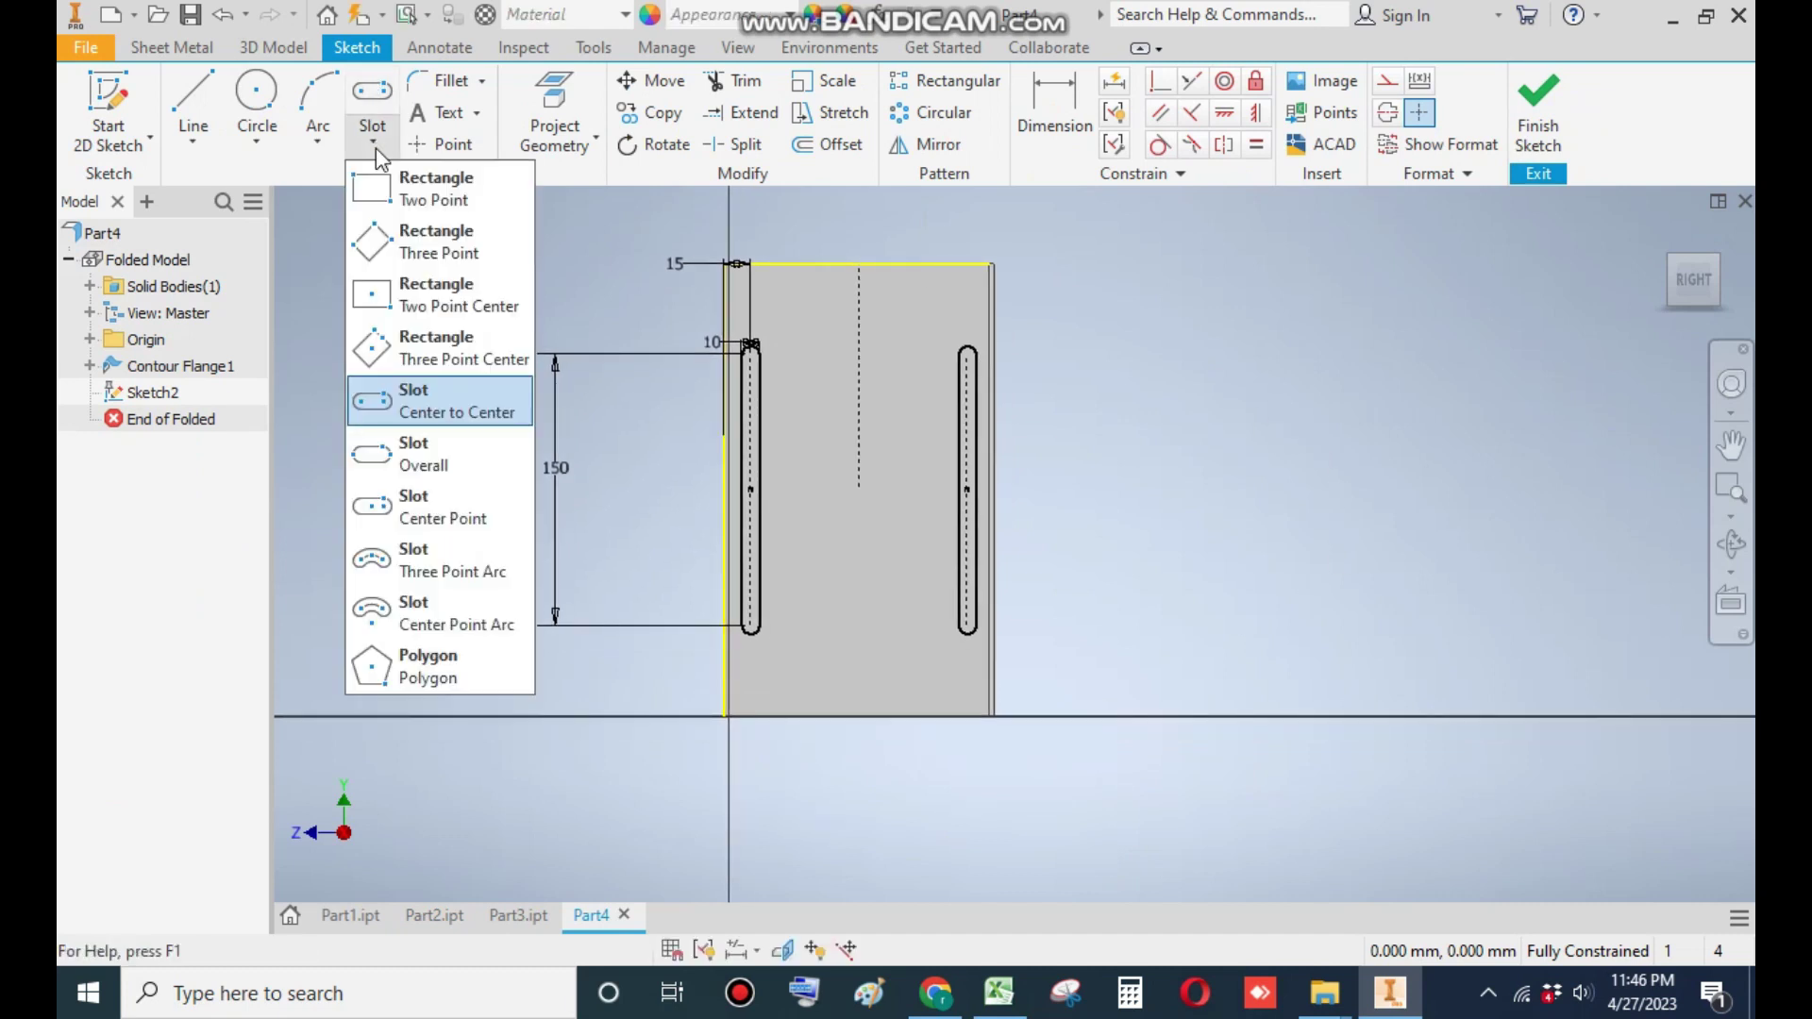
{"action": "left_click", "coordinate": [457, 412]}
{"action": "scroll", "coordinate": [849, 274], "scroll_direction": "up", "scroll_amount": 3}
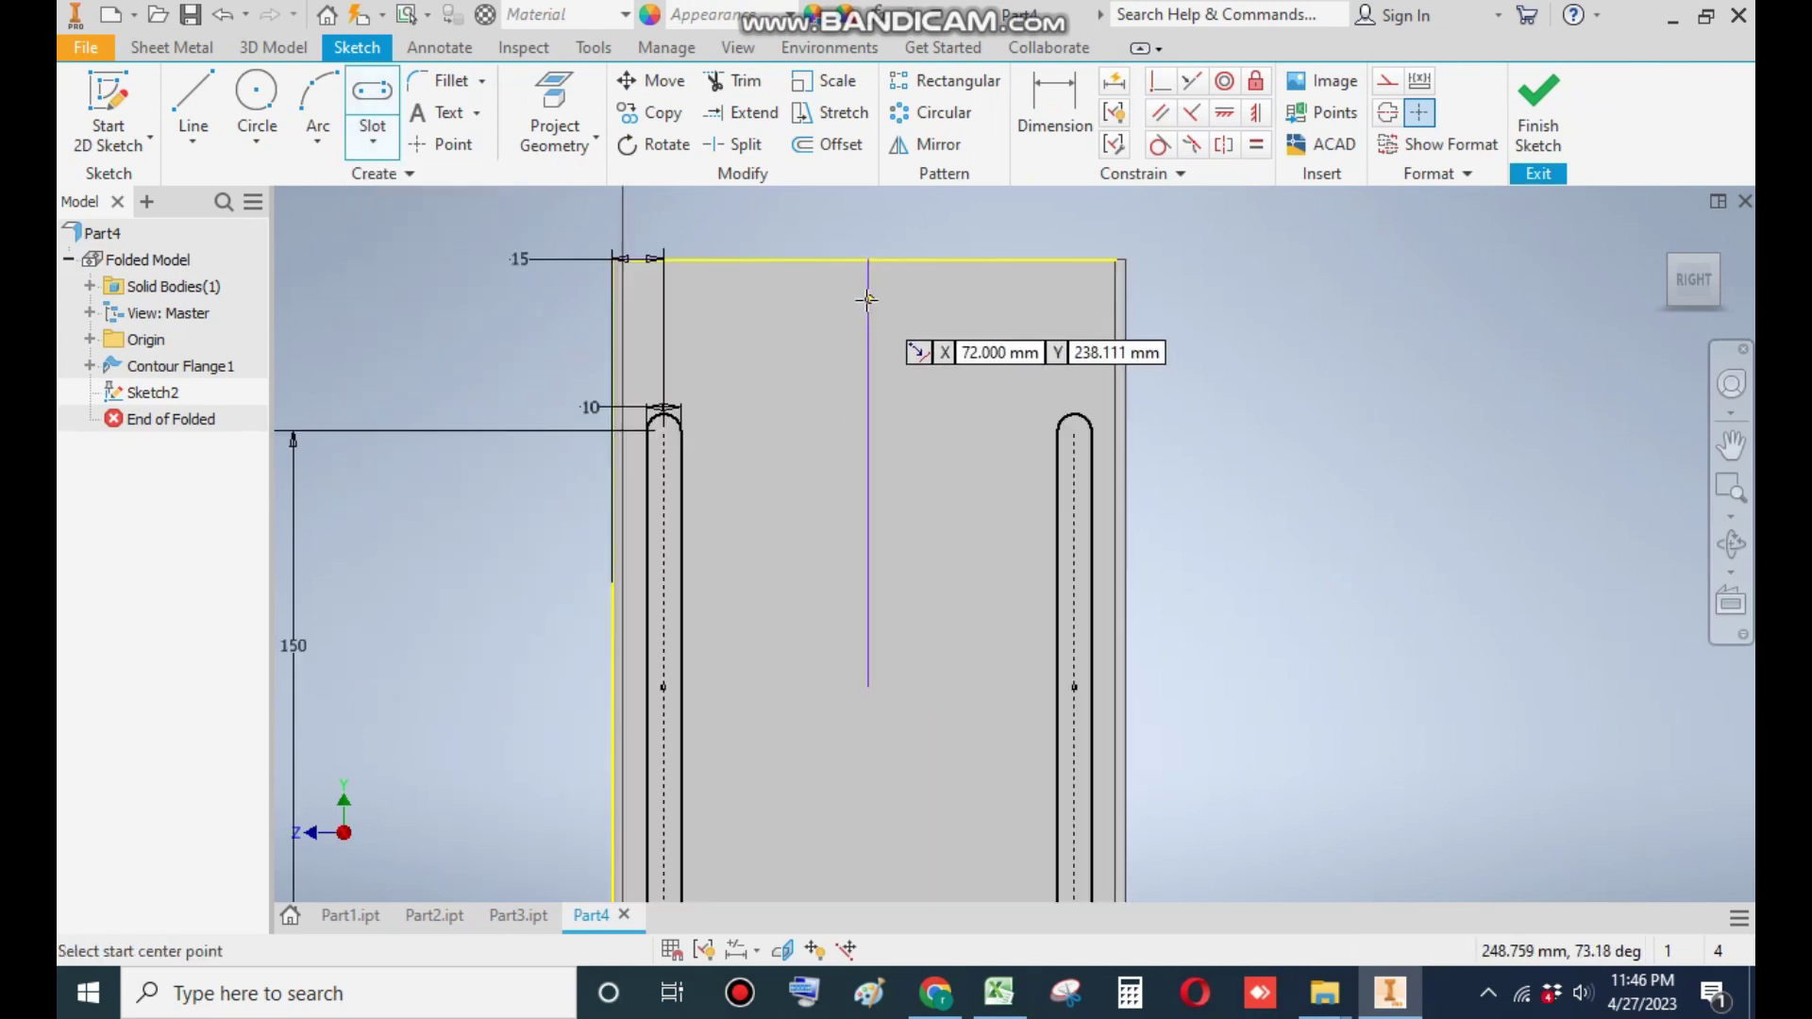
{"action": "left_click", "coordinate": [868, 299]}
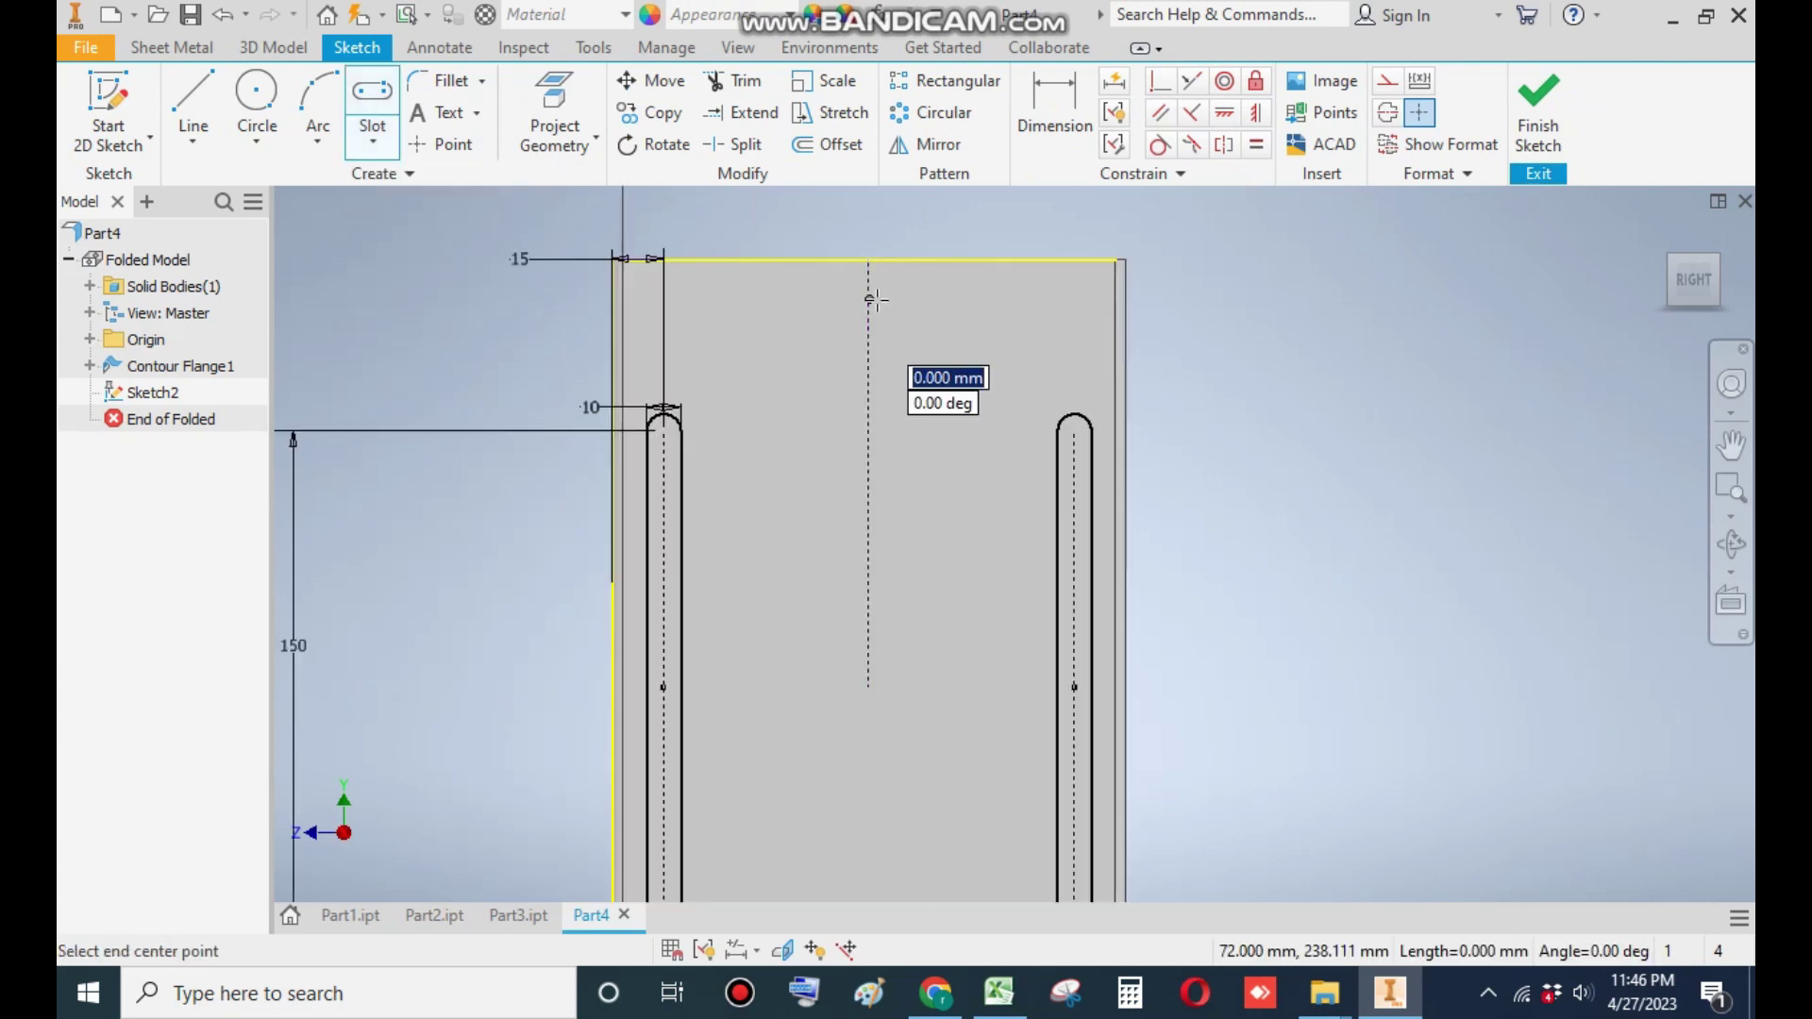
{"action": "left_click", "coordinate": [1005, 299]}
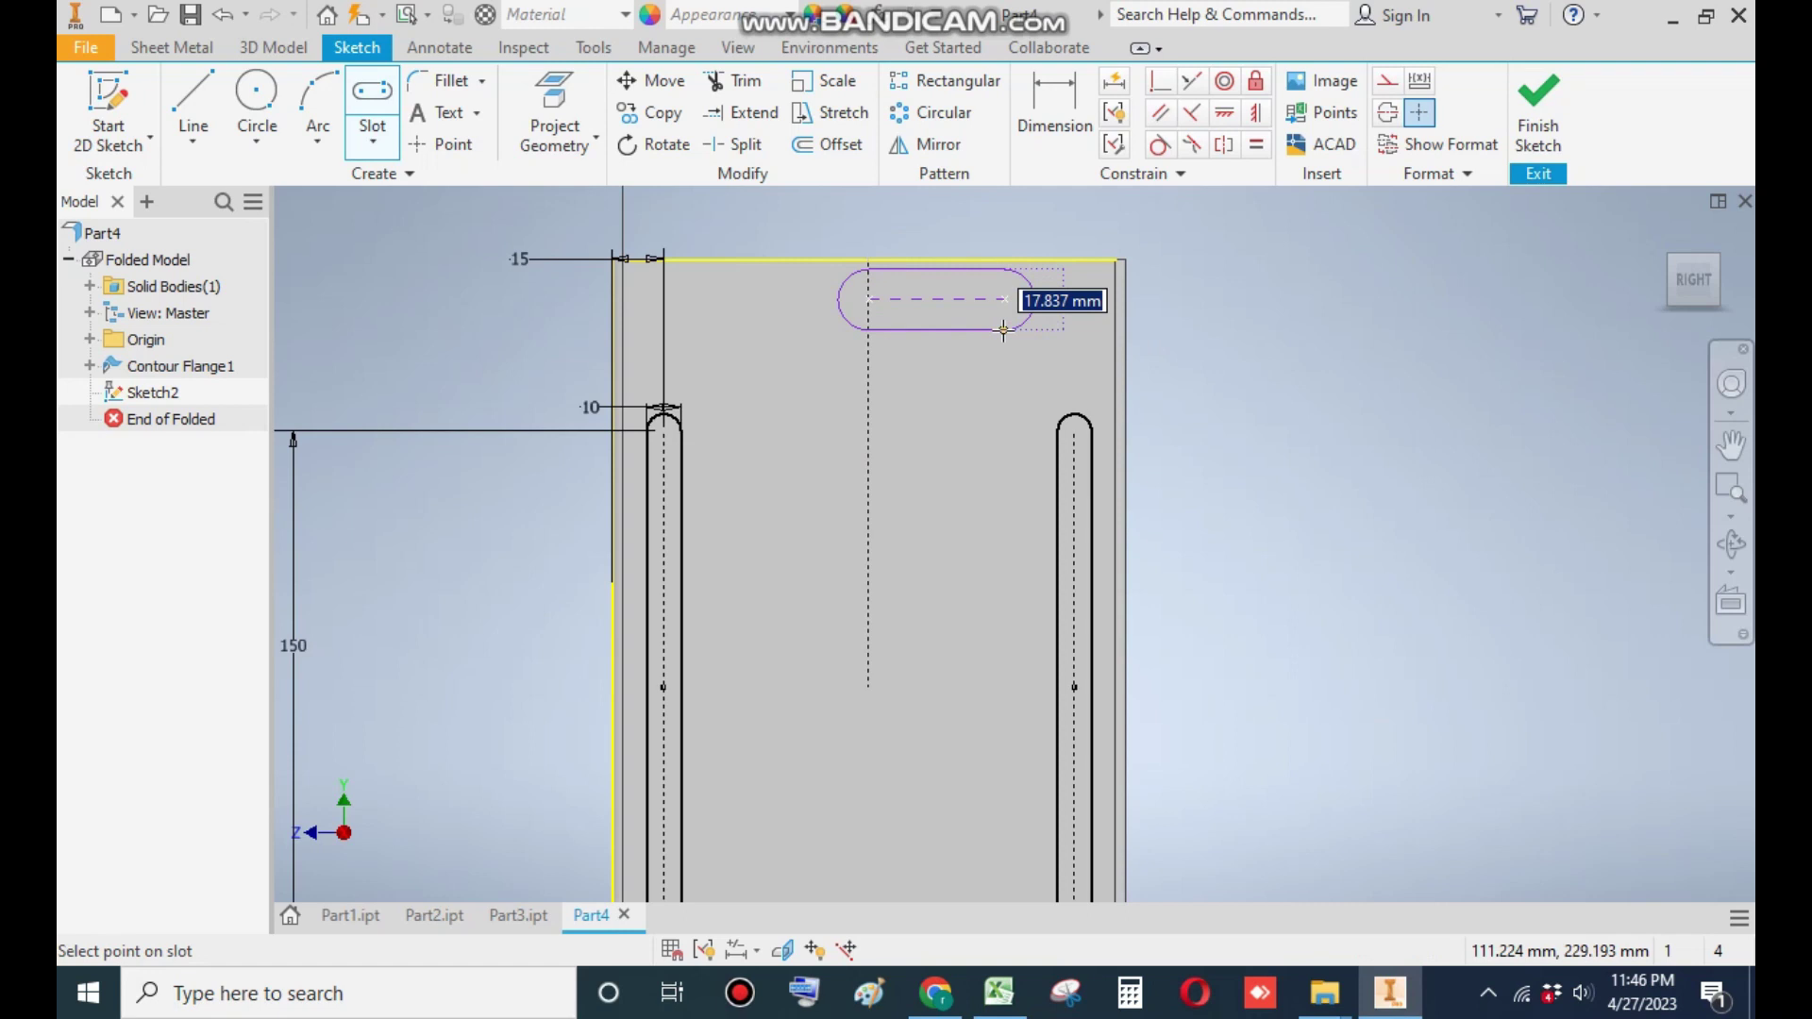
{"action": "left_click", "coordinate": [1004, 330]}
{"action": "key", "text": "ctrl+z"}
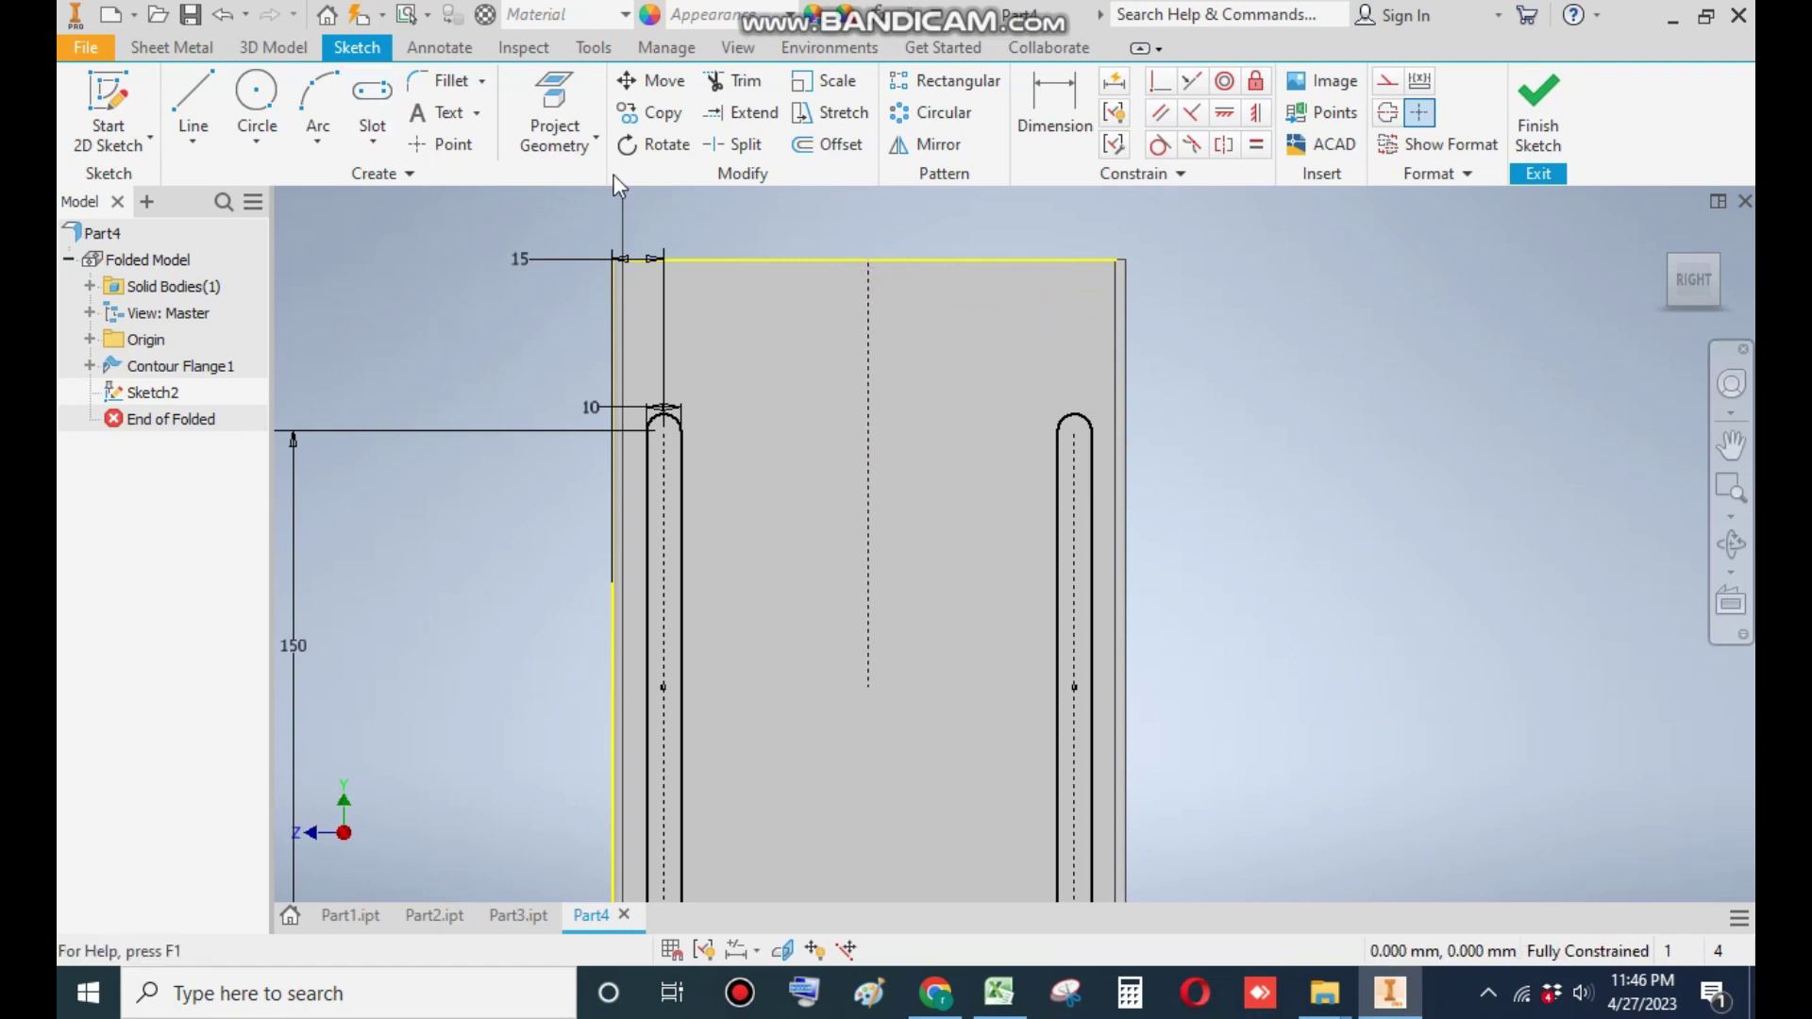
Step: Sketch a horizontal center-to-center slot about 59 mm long and 14 mm wide near the face's upper edge, crossing the vertical construction line
{"action": "left_click", "coordinate": [373, 122]}
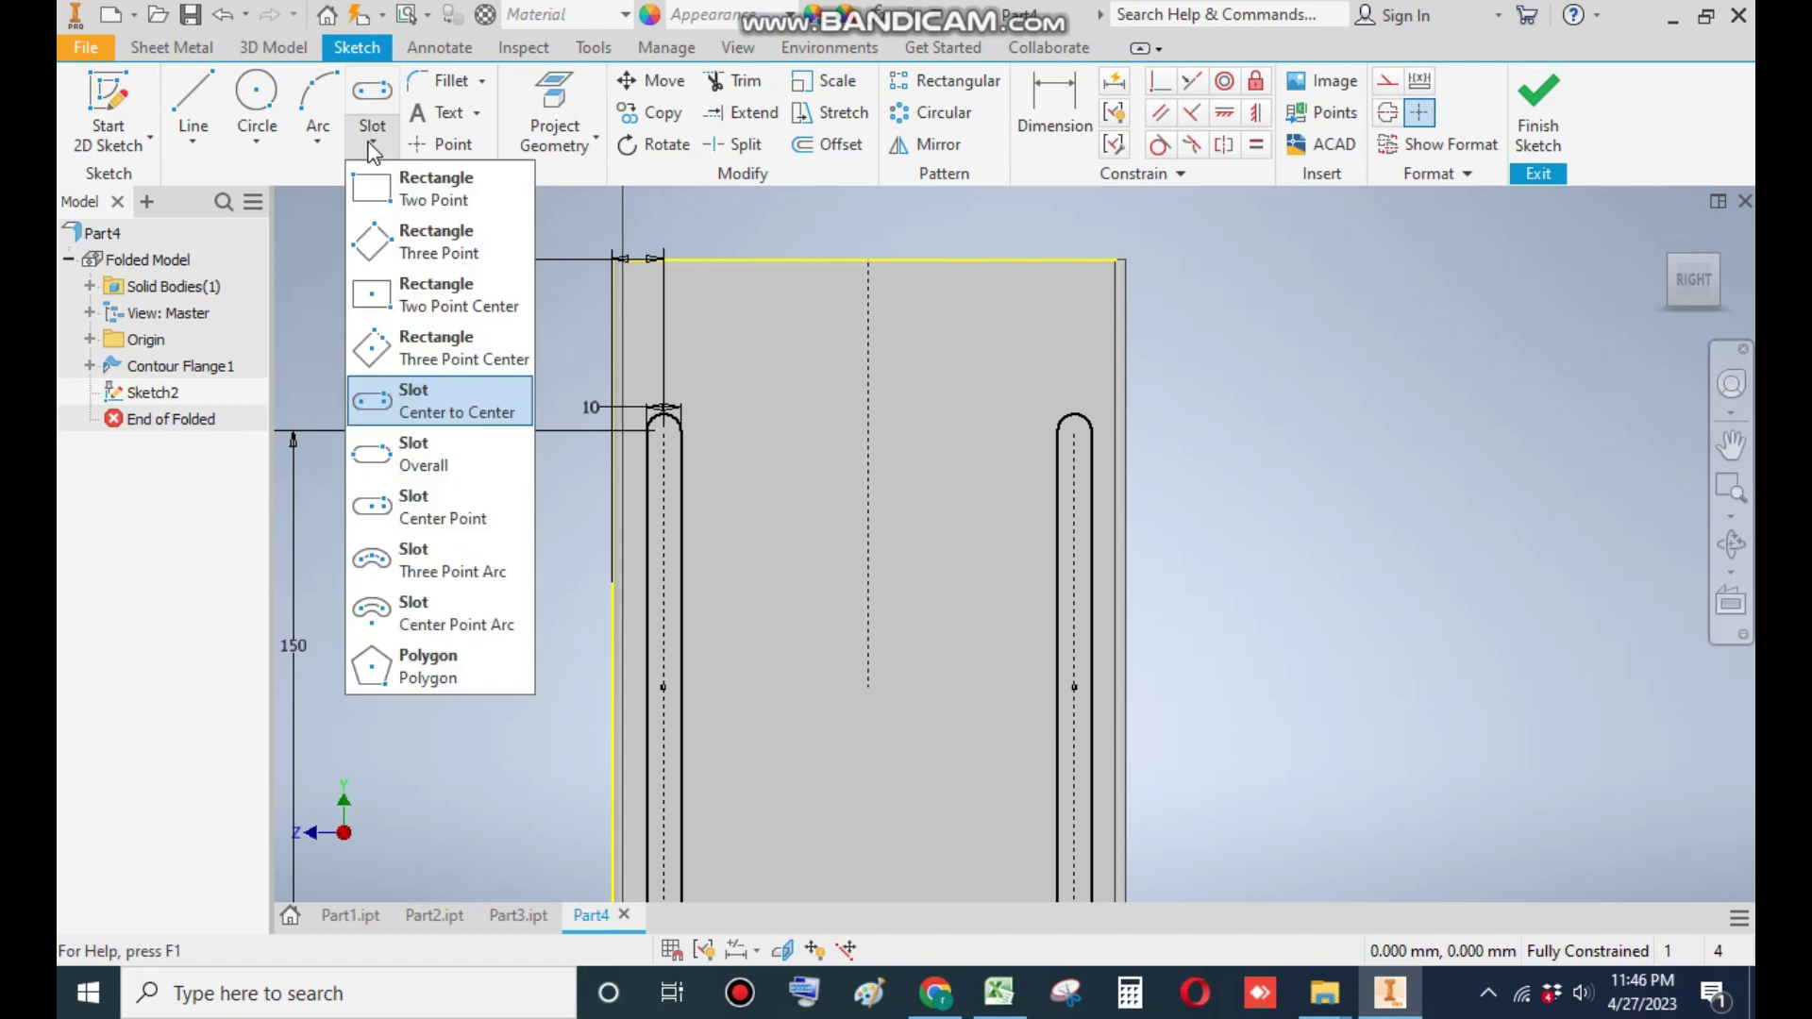
{"action": "left_click", "coordinate": [449, 418]}
{"action": "left_click", "coordinate": [784, 311]}
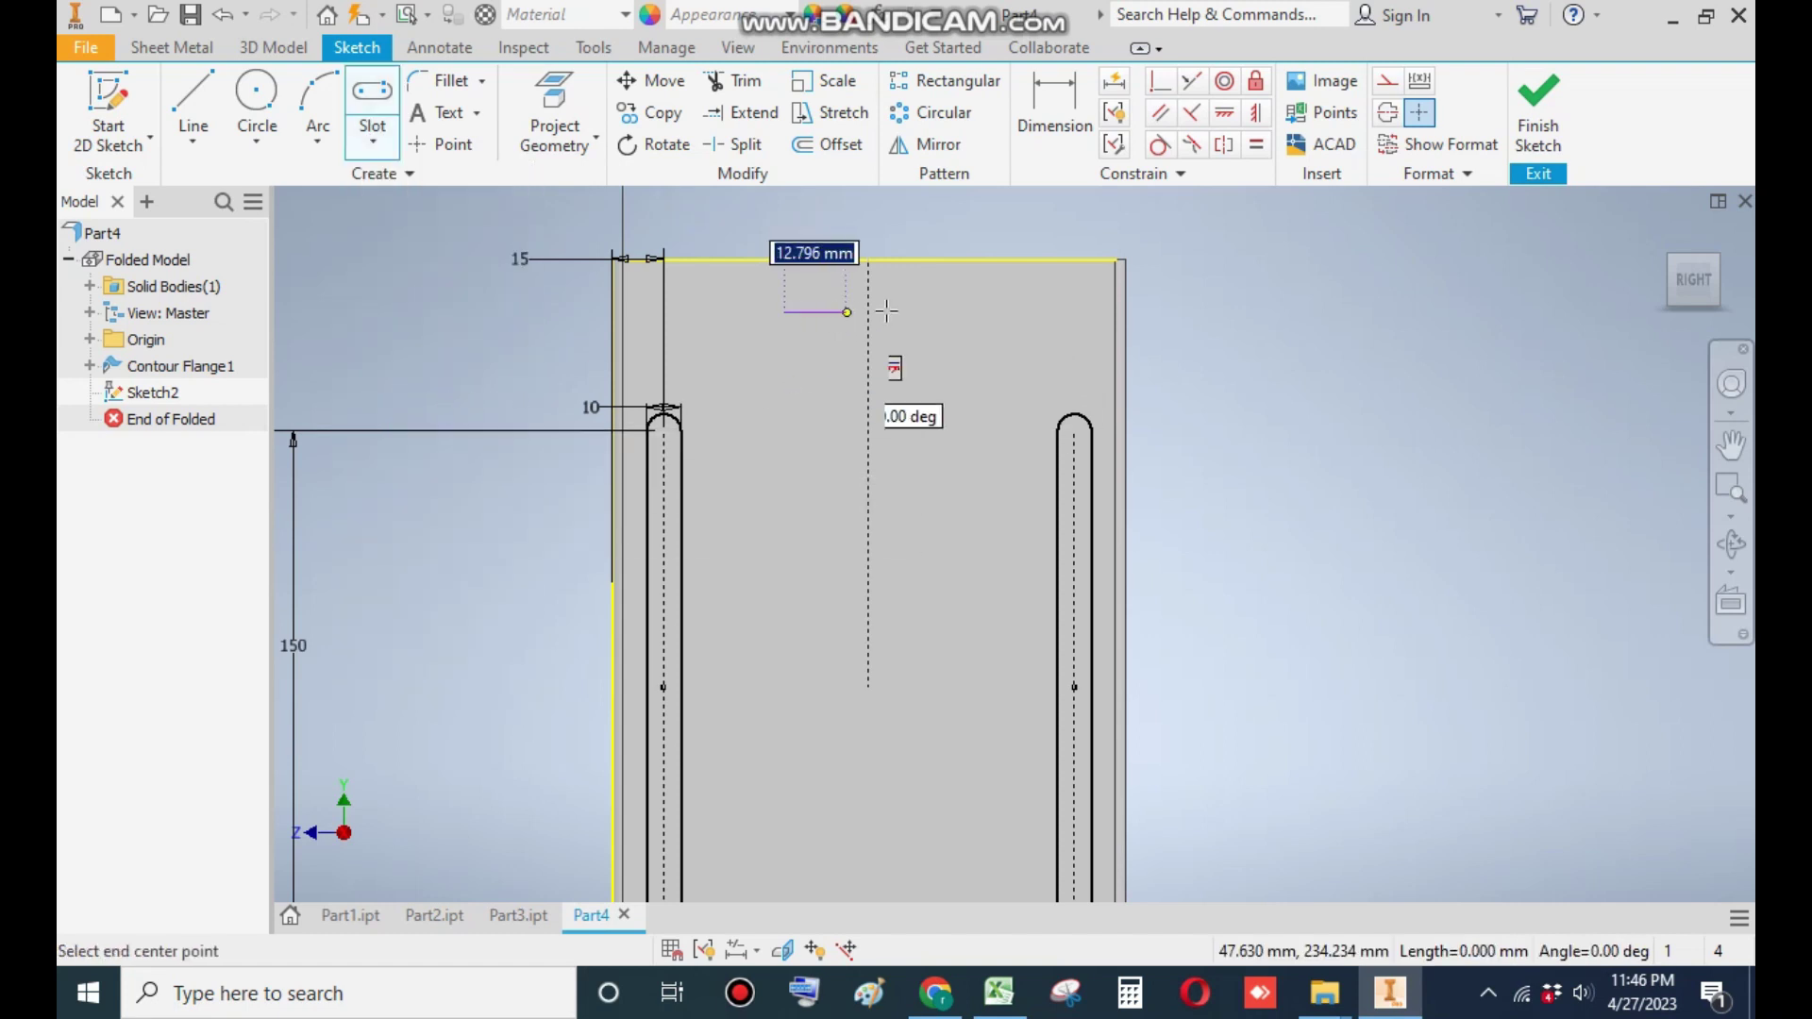
{"action": "left_click", "coordinate": [988, 312]}
{"action": "left_click", "coordinate": [1001, 331]}
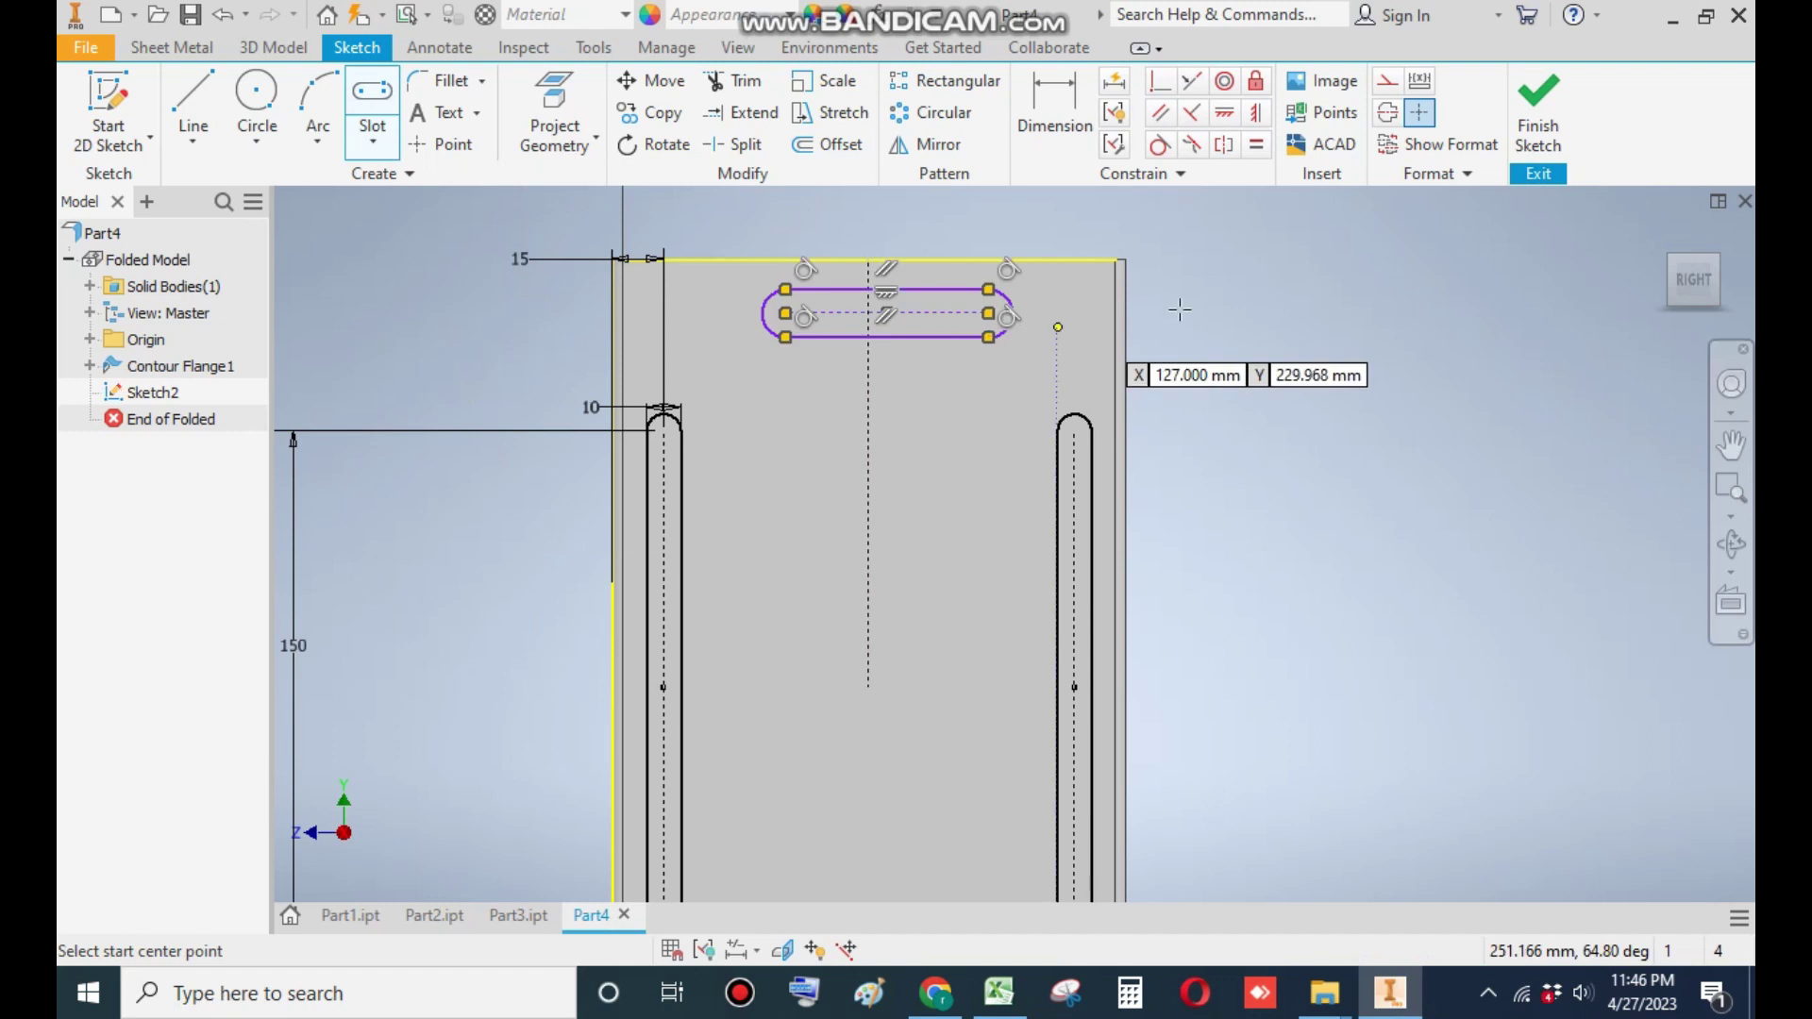
Step: Dimension the horizontal slot's centerline 15 mm from the face's upper edge
{"action": "left_click", "coordinate": [1055, 105]}
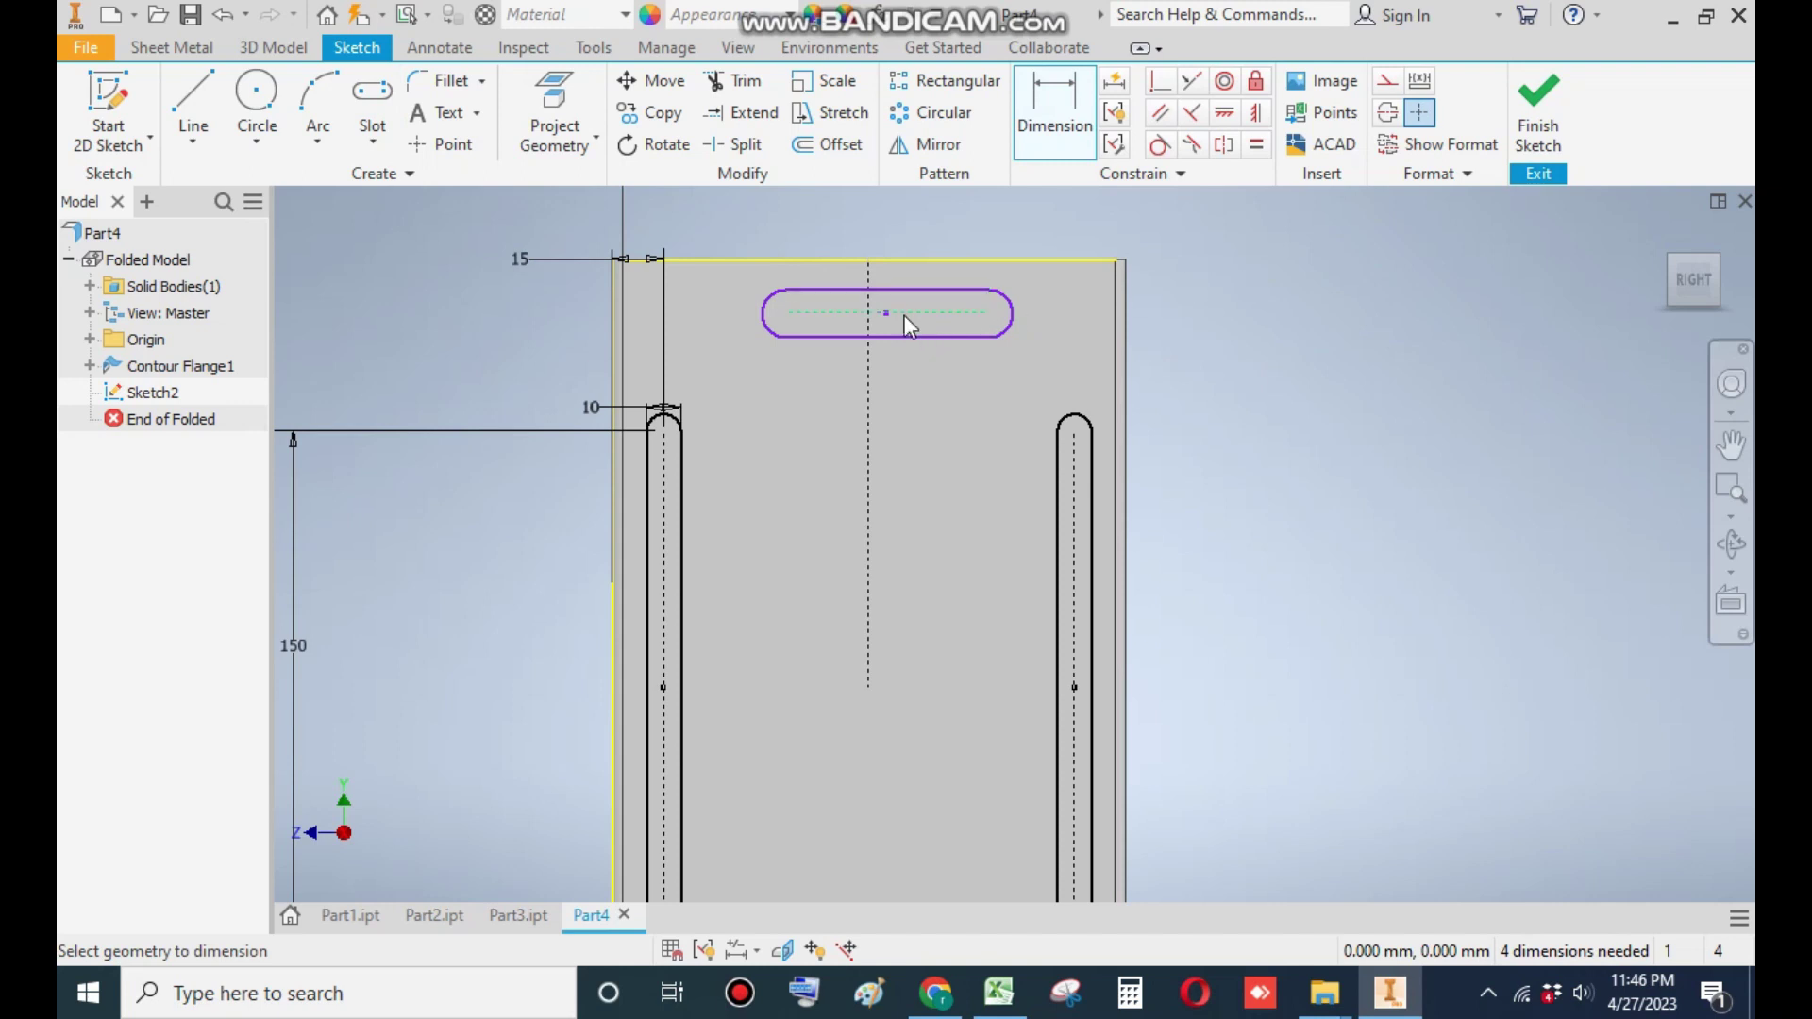
{"action": "left_click", "coordinate": [925, 258]}
{"action": "left_click", "coordinate": [982, 312]}
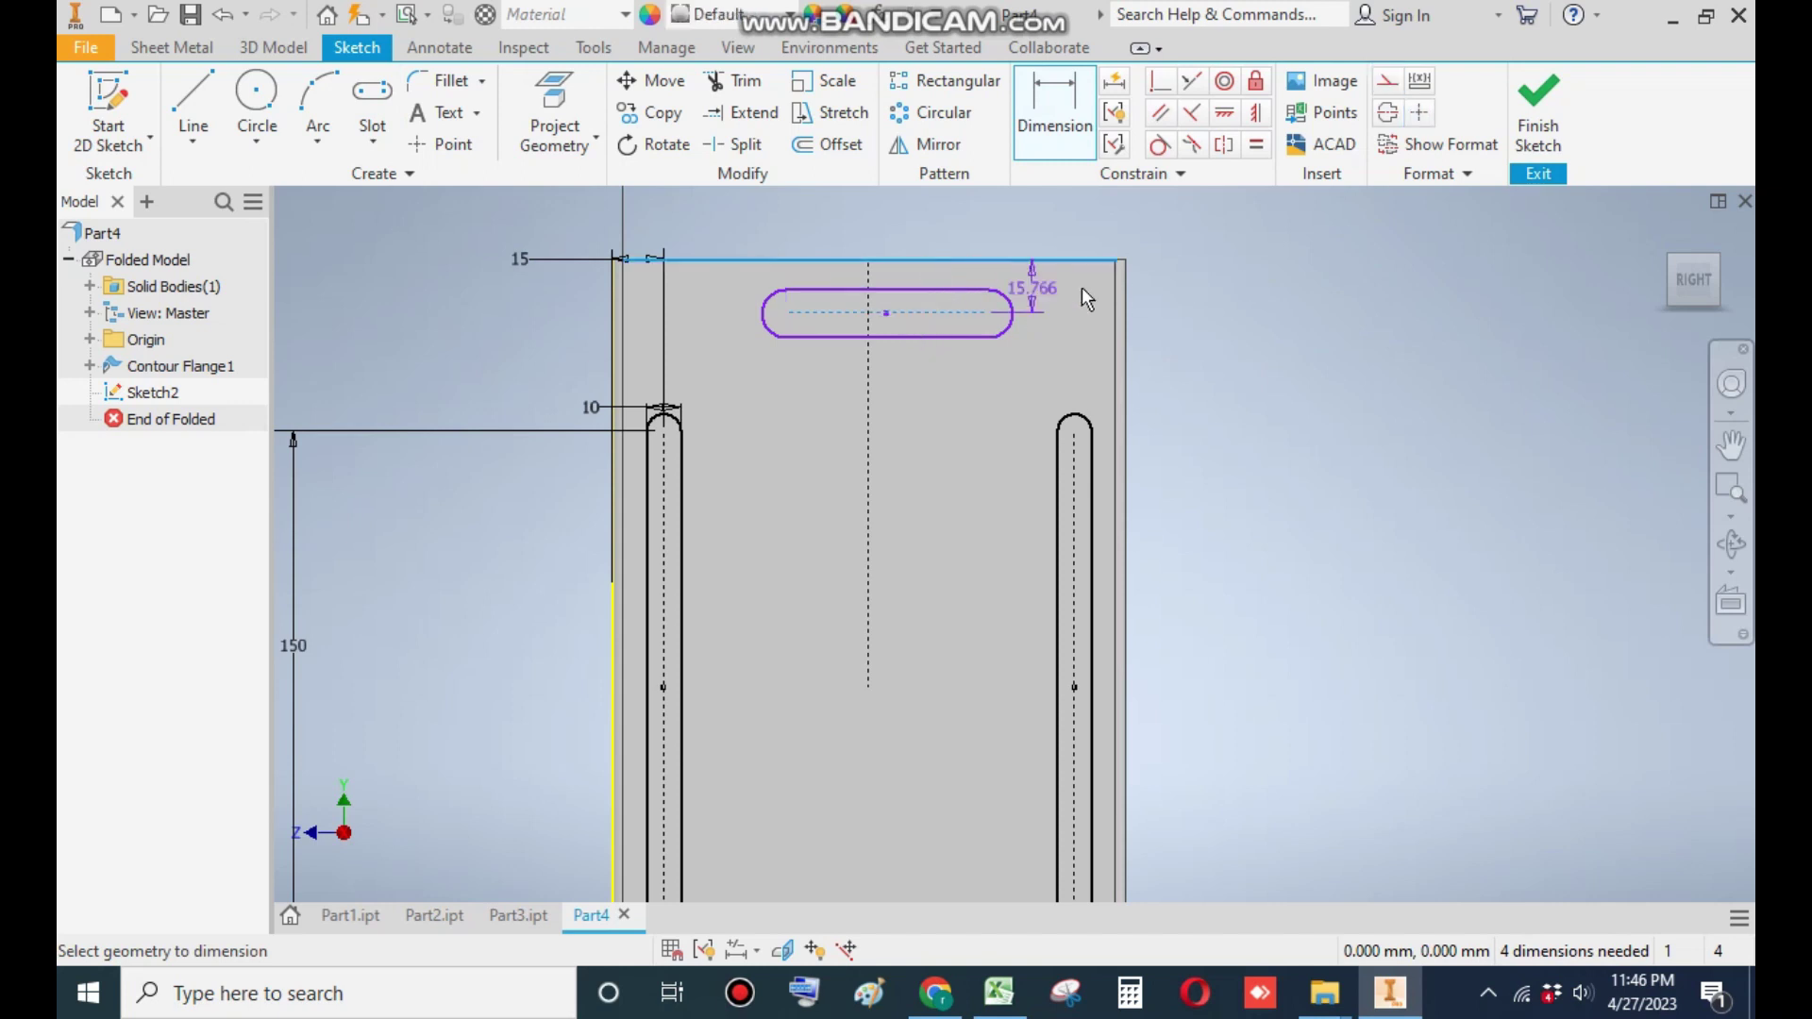
{"action": "left_click", "coordinate": [1209, 285]}
{"action": "type", "text": "15"}
{"action": "key", "text": "Return"}
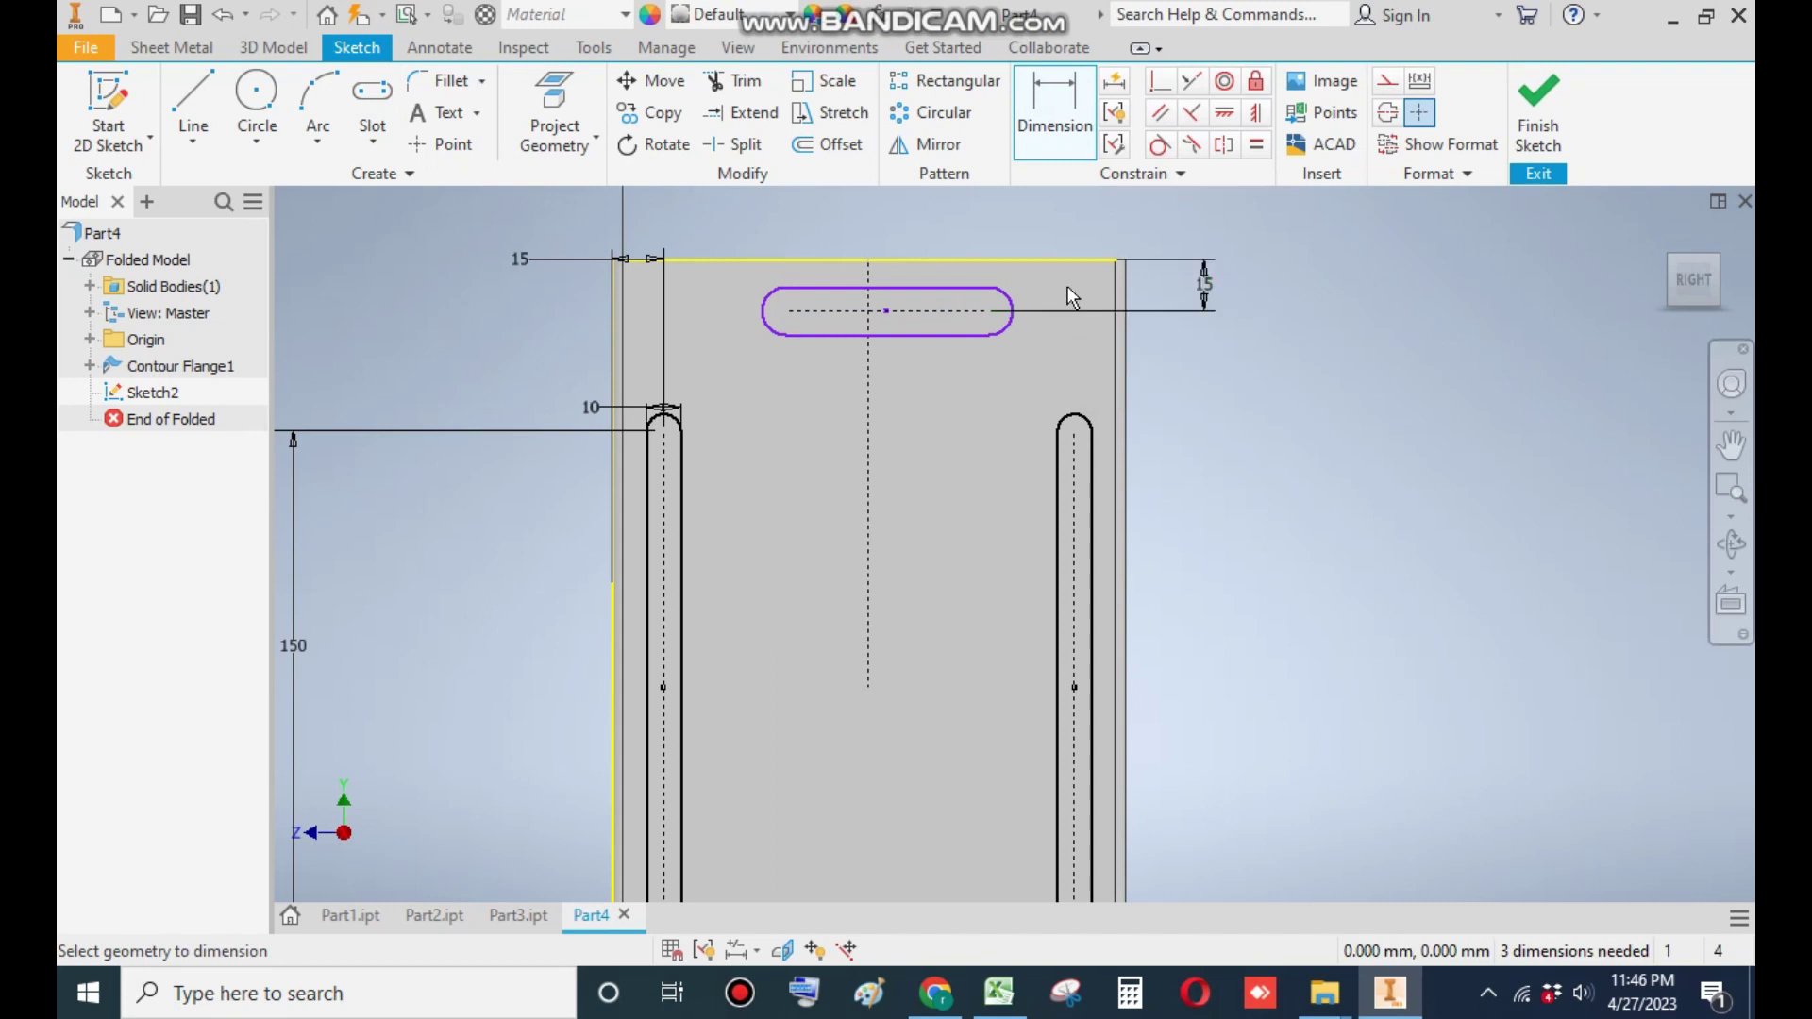
Step: Dimension the horizontal slot's width between its two straight sides to 10 mm
{"action": "left_click", "coordinate": [929, 289]}
{"action": "left_click", "coordinate": [934, 333]}
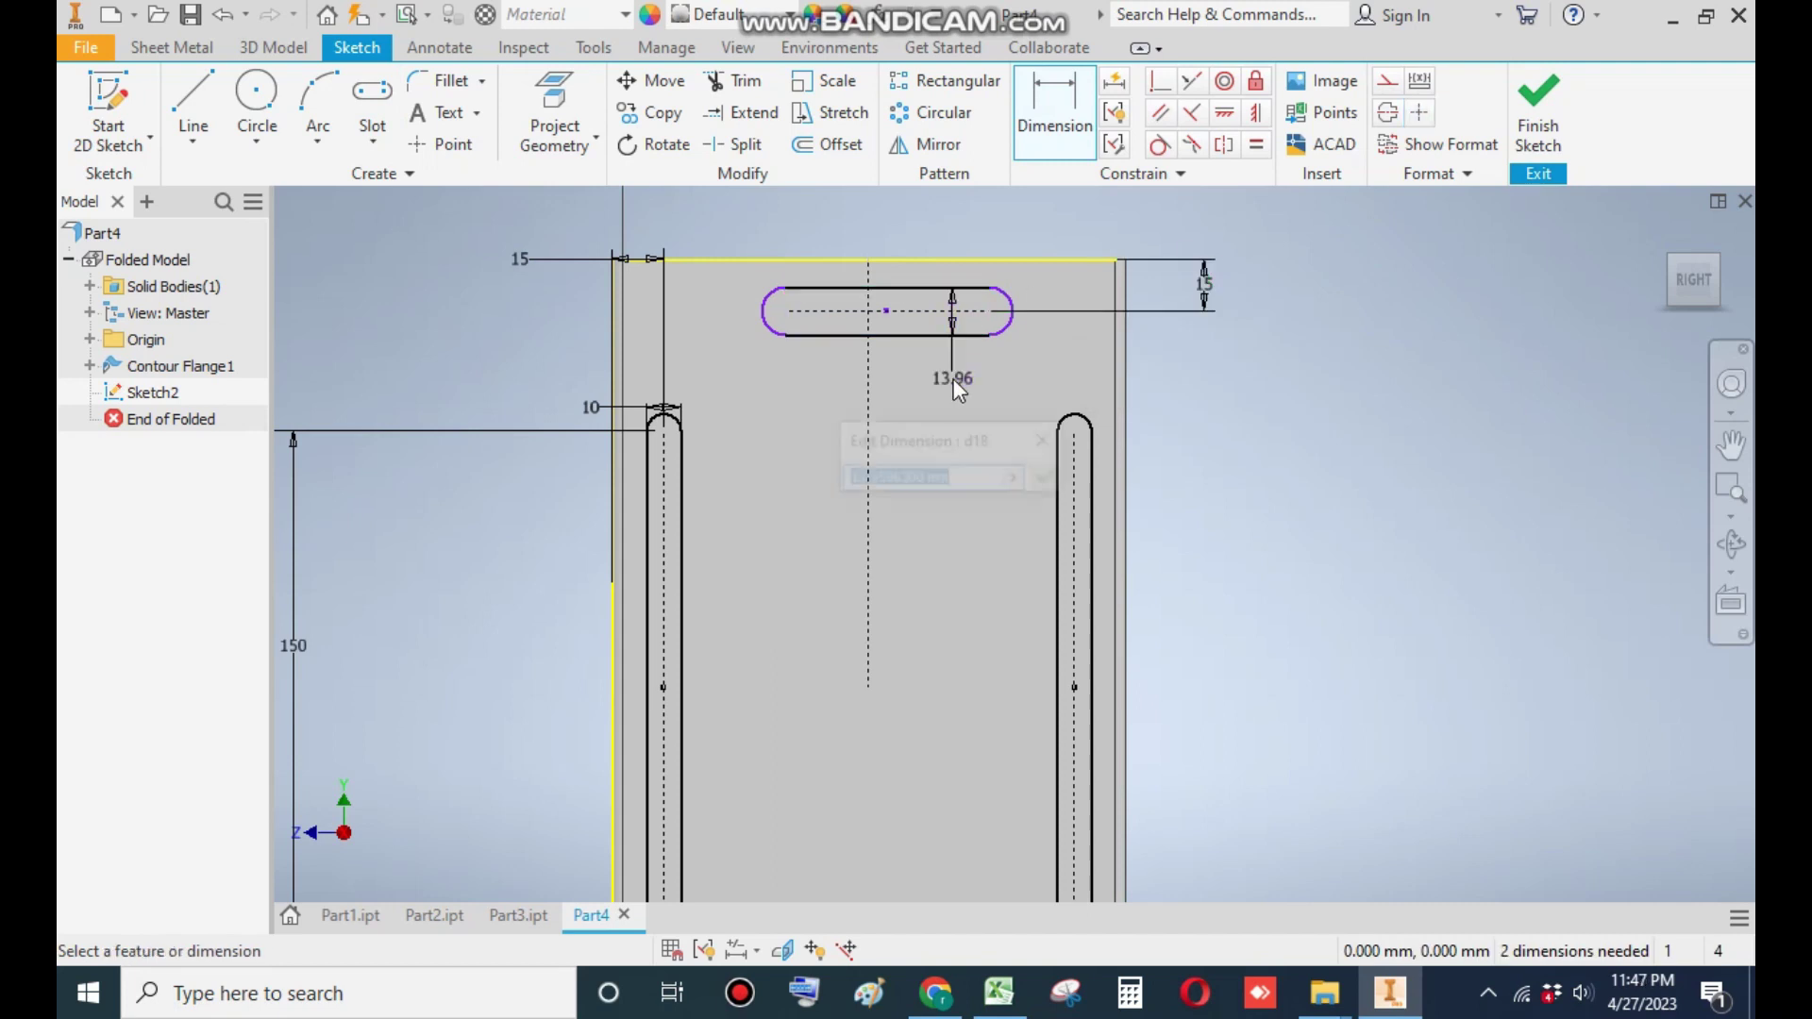
{"action": "left_click", "coordinate": [954, 378]}
{"action": "type", "text": "10"}
{"action": "key", "text": "Return"}
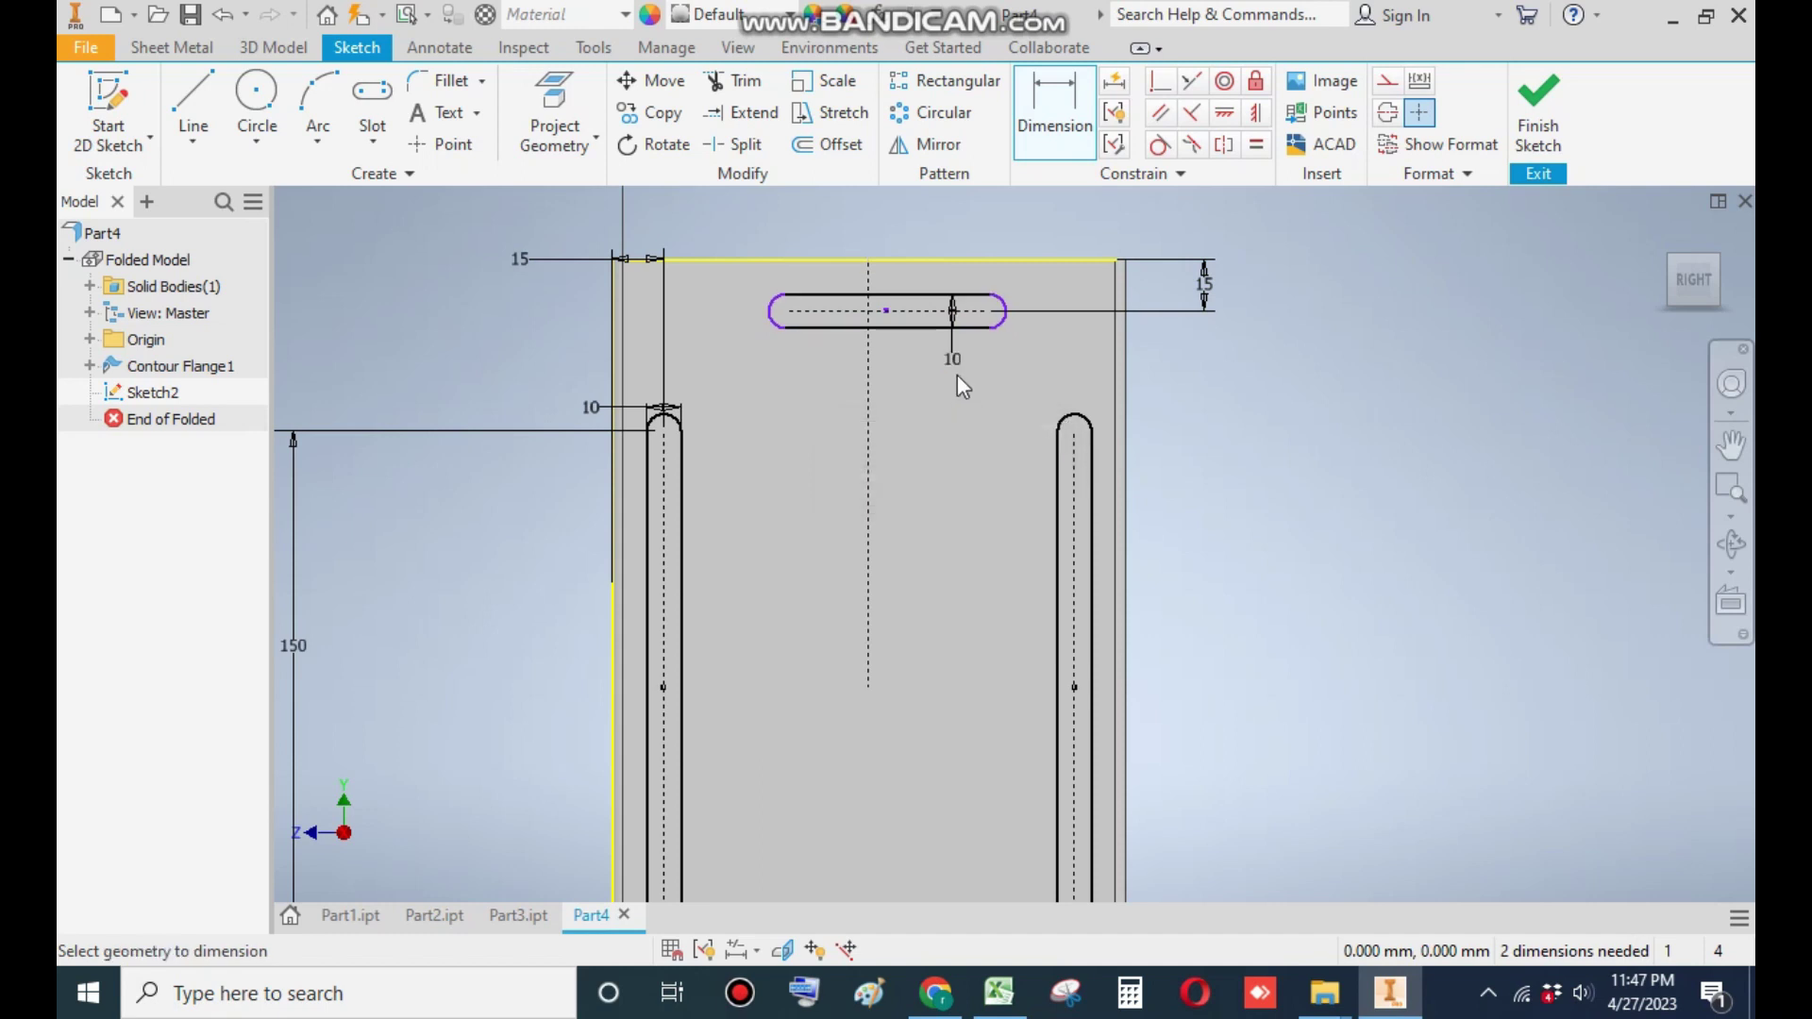
Step: Dimension the horizontal slot's center-to-center length to 85 mm
{"action": "left_click", "coordinate": [908, 315]}
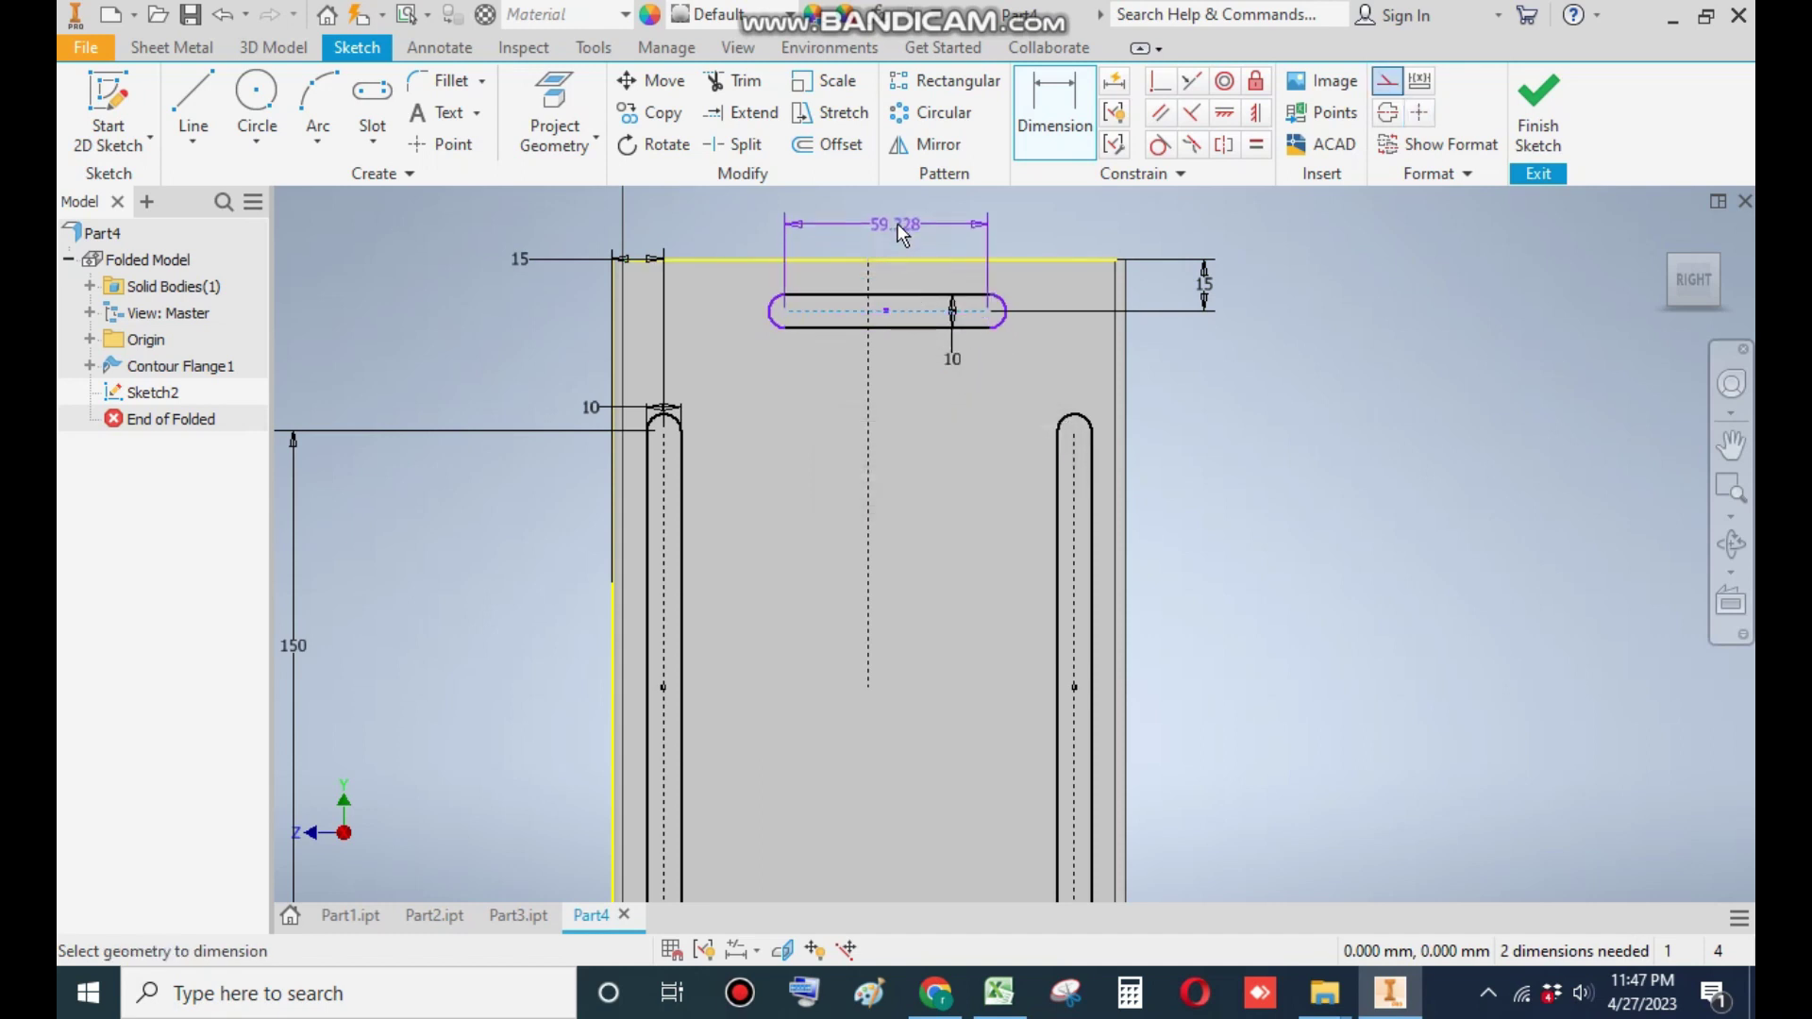
{"action": "left_click", "coordinate": [896, 222]}
{"action": "type", "text": "85"}
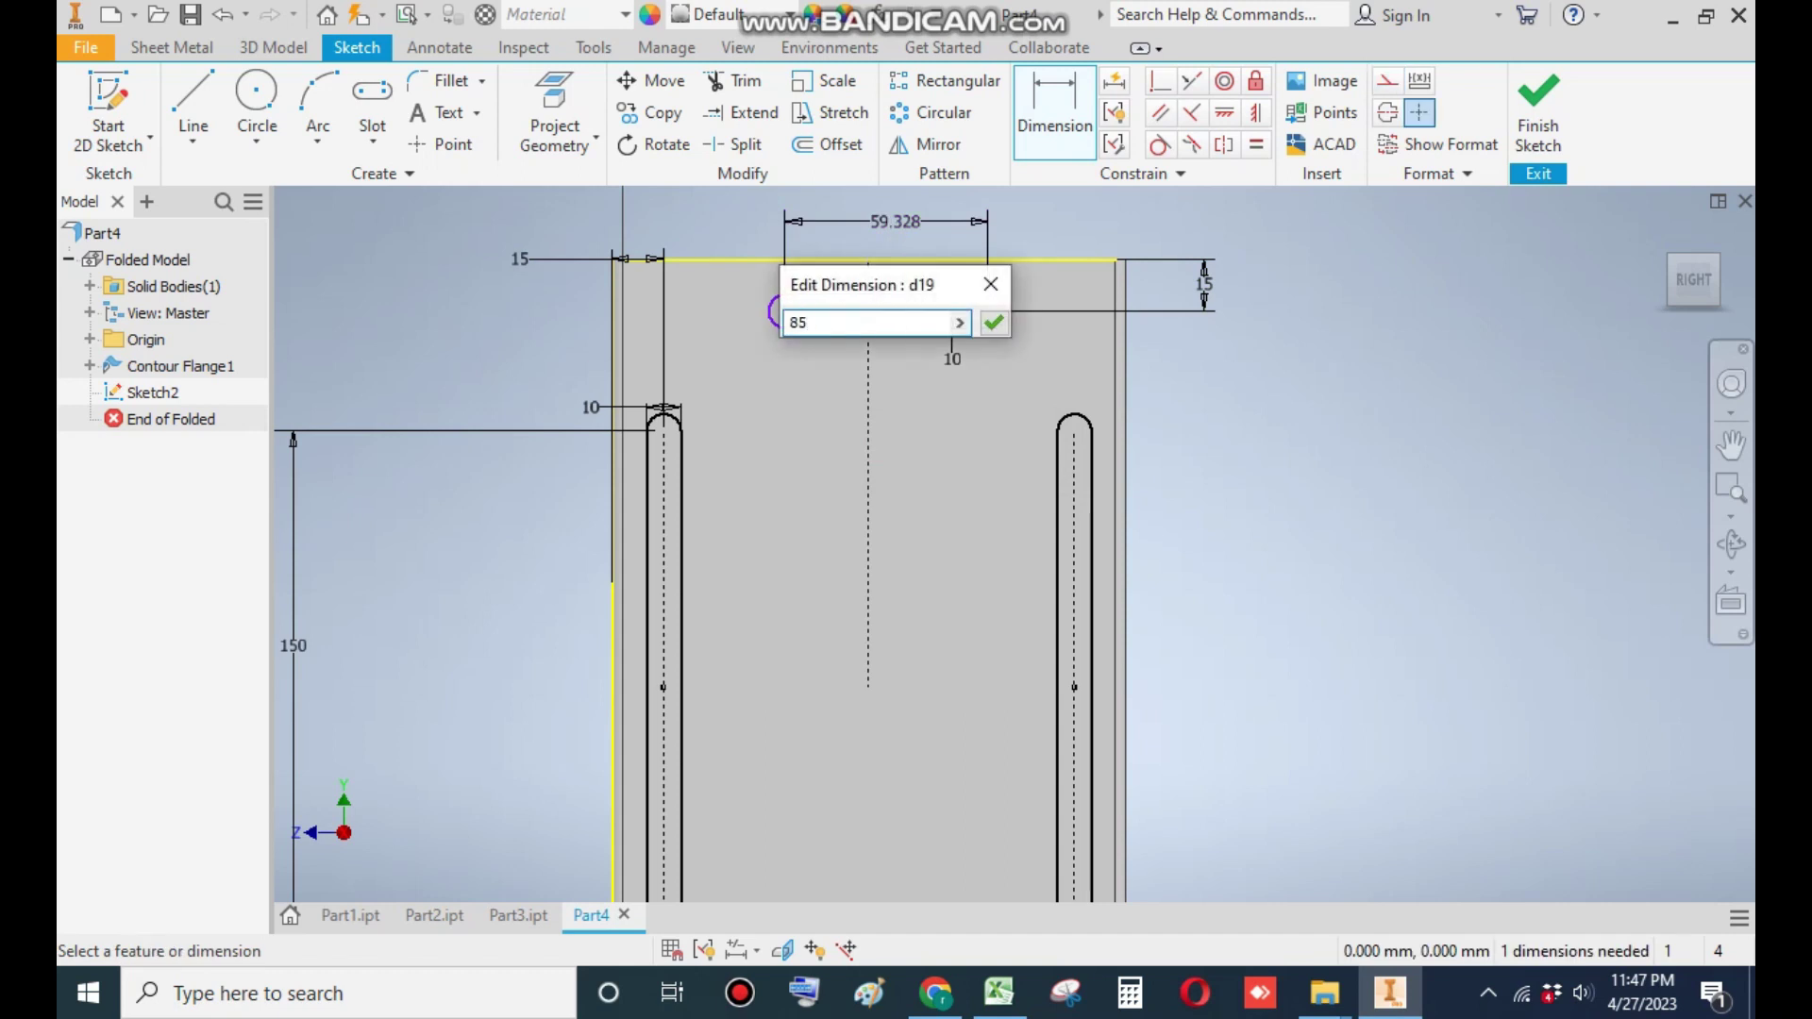
{"action": "key", "text": "Return"}
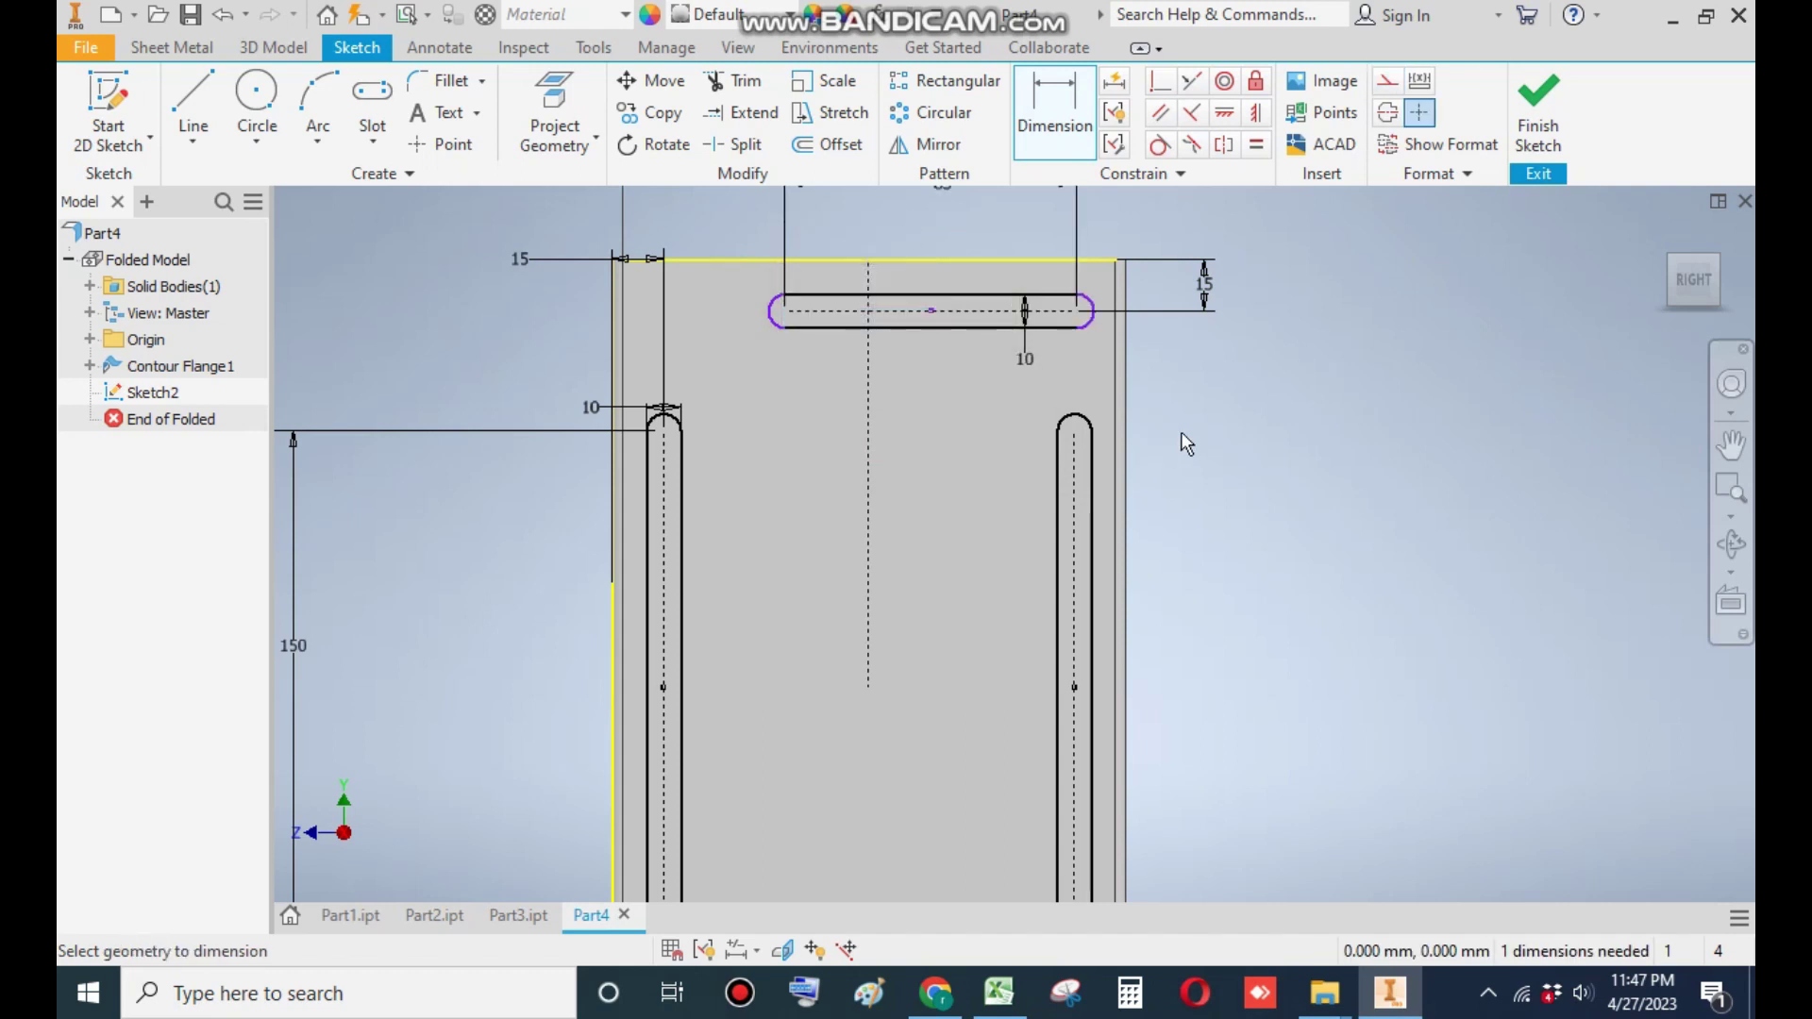
{"action": "key", "text": "Escape"}
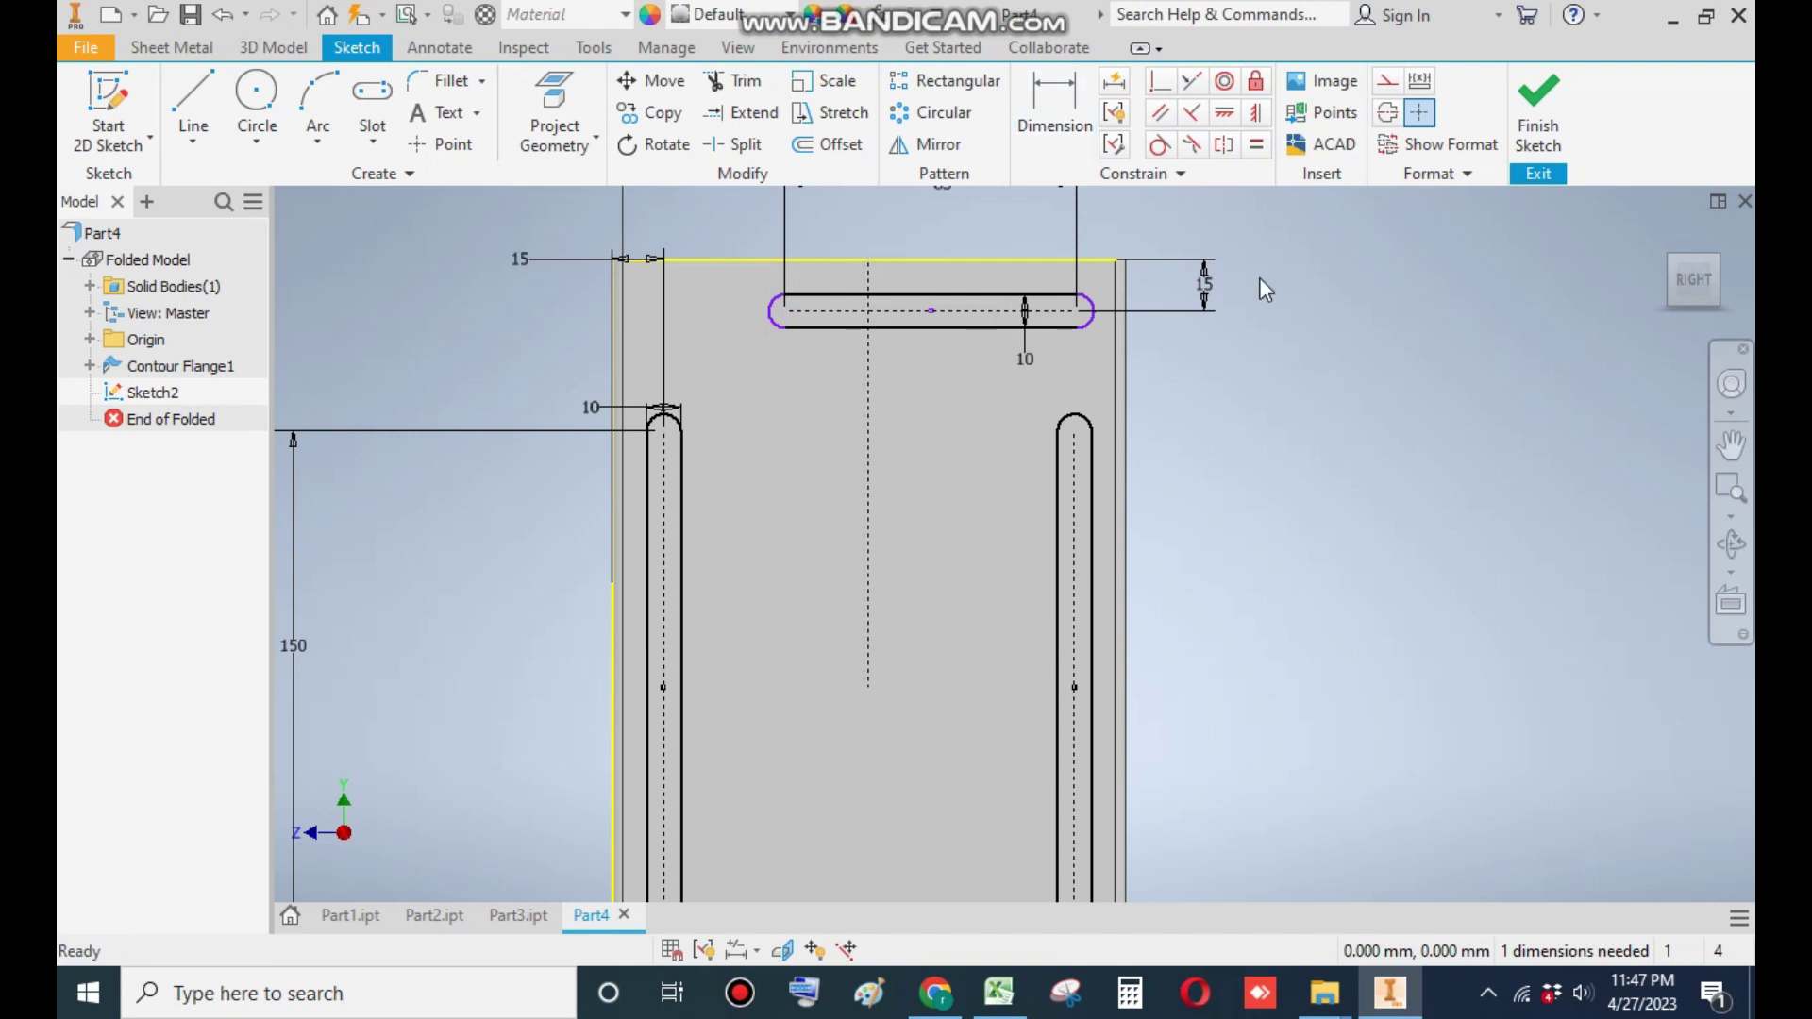
Step: Constrain the horizontal slot's center point coincident with the vertical construction line
{"action": "left_click", "coordinate": [1160, 82]}
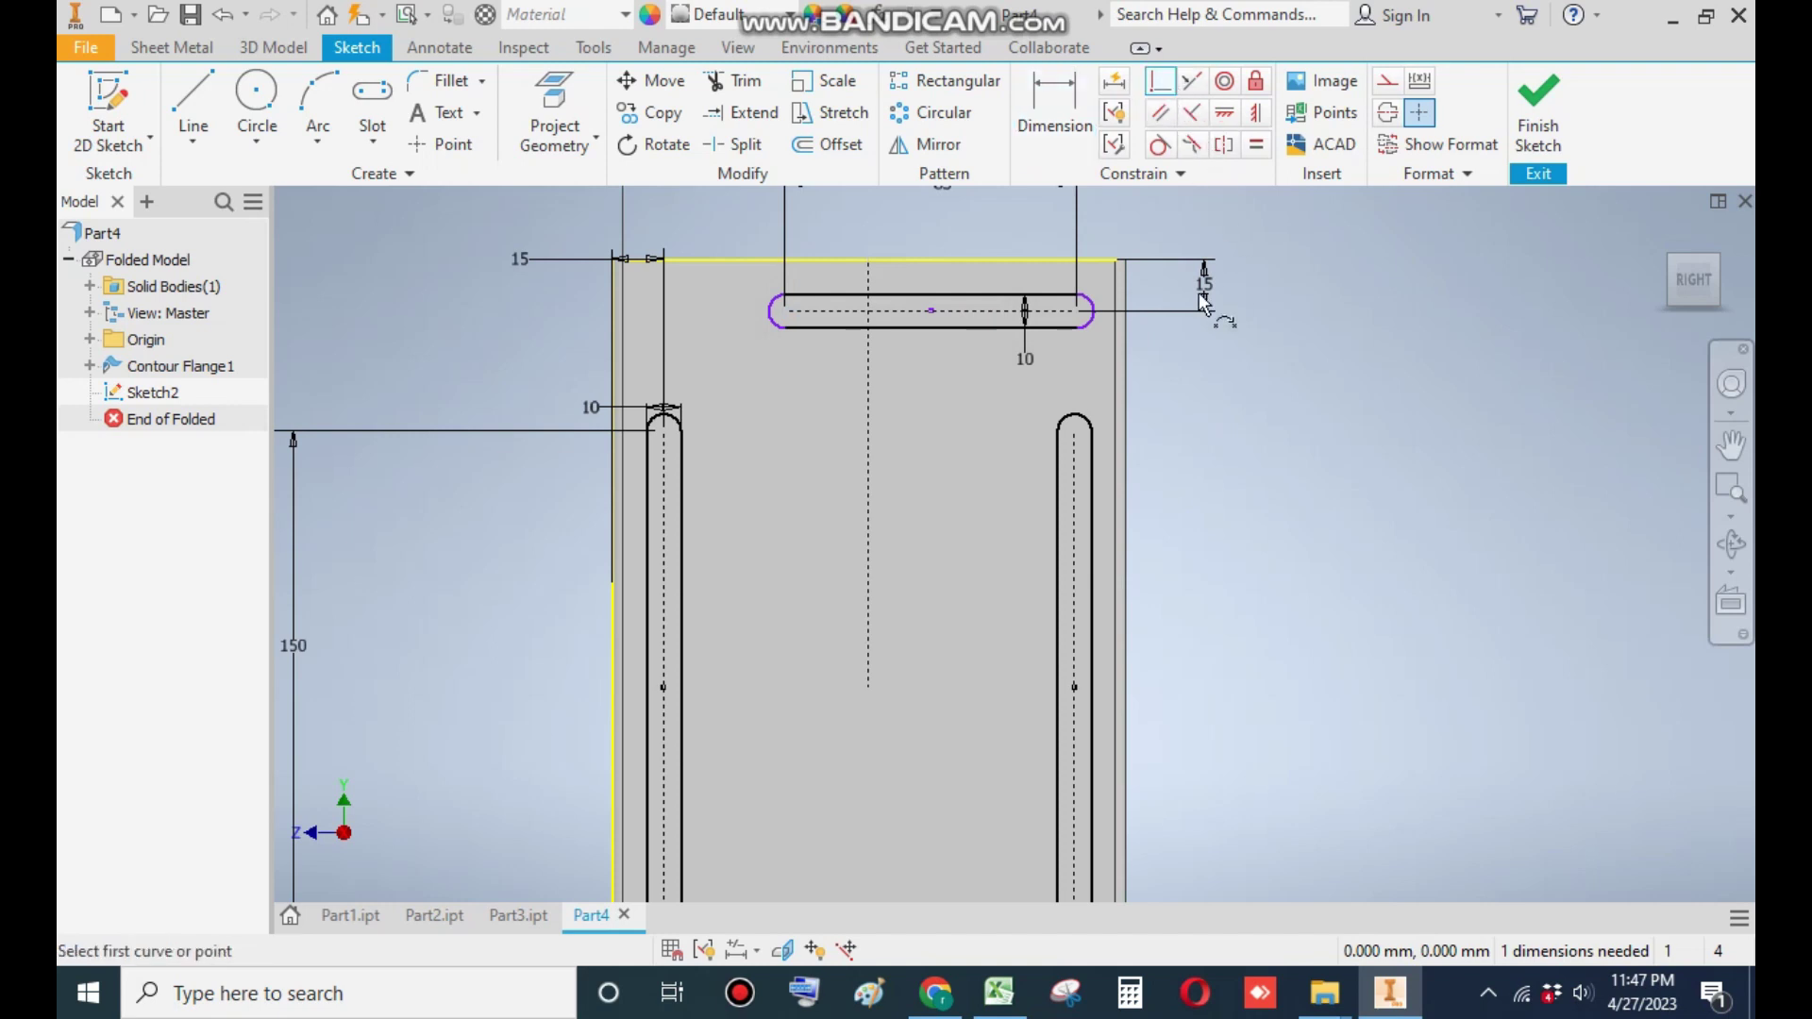
{"action": "left_click", "coordinate": [931, 309]}
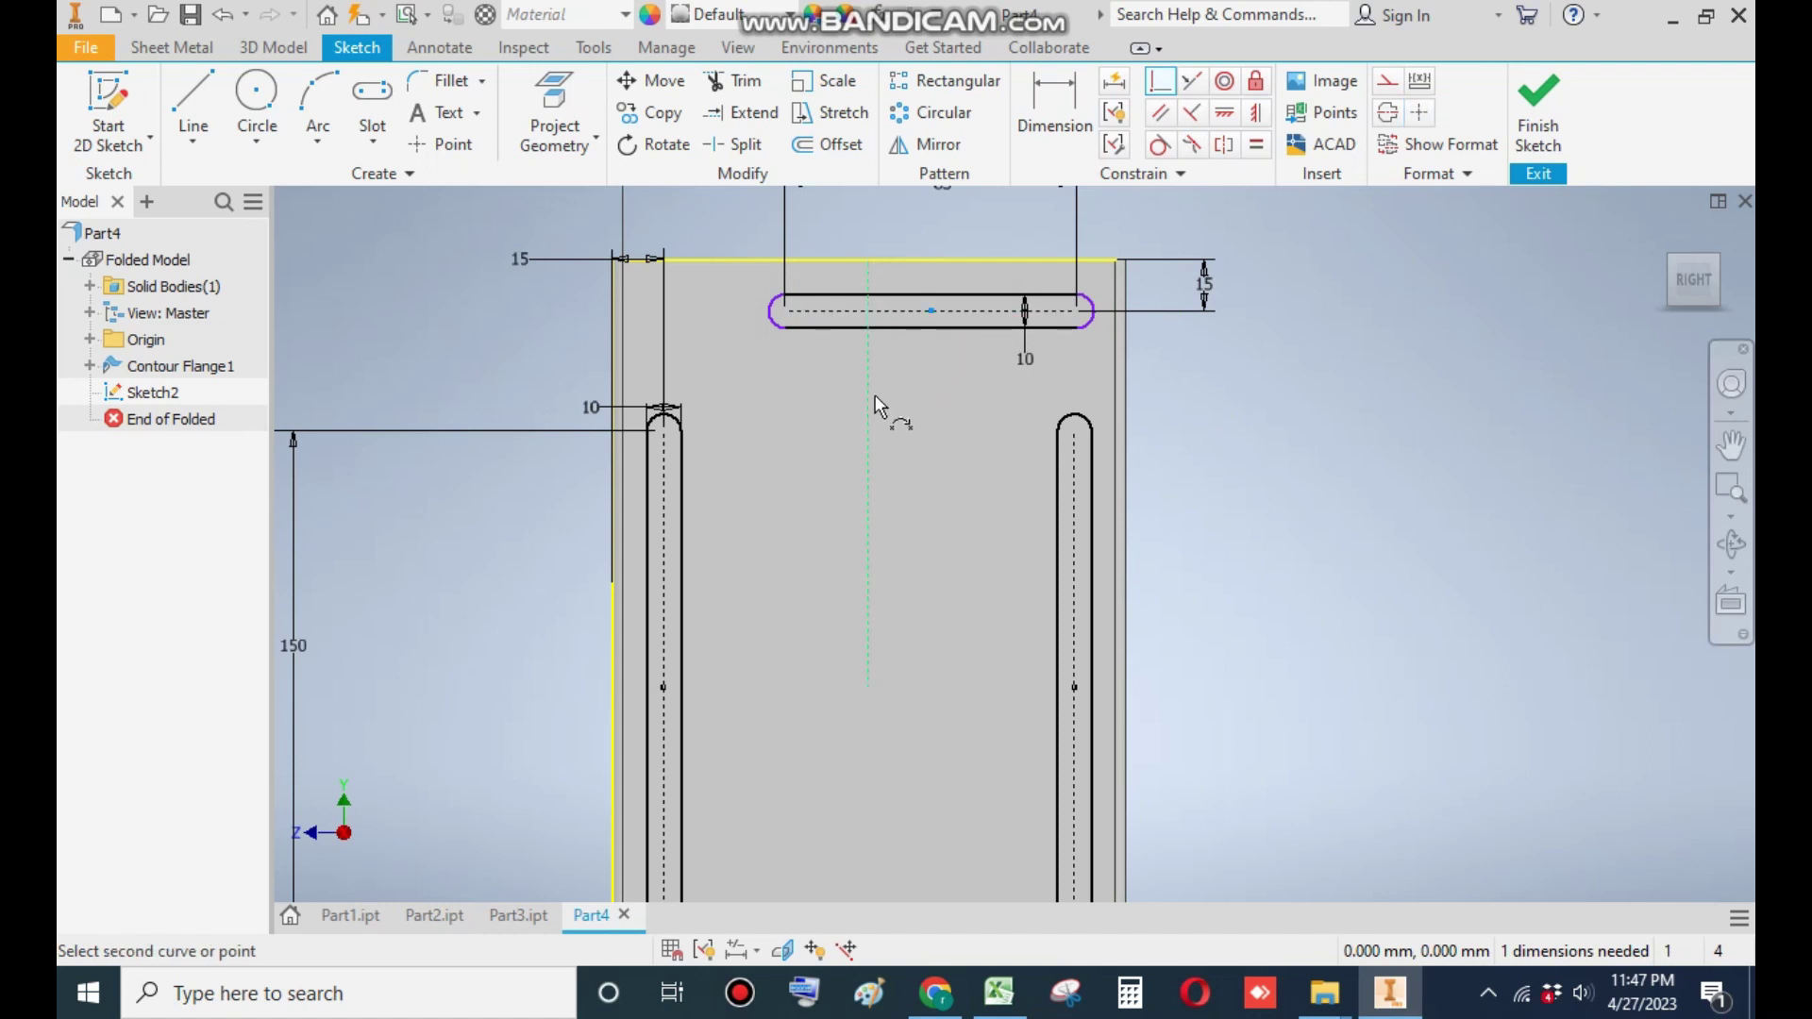
{"action": "left_click", "coordinate": [871, 394]}
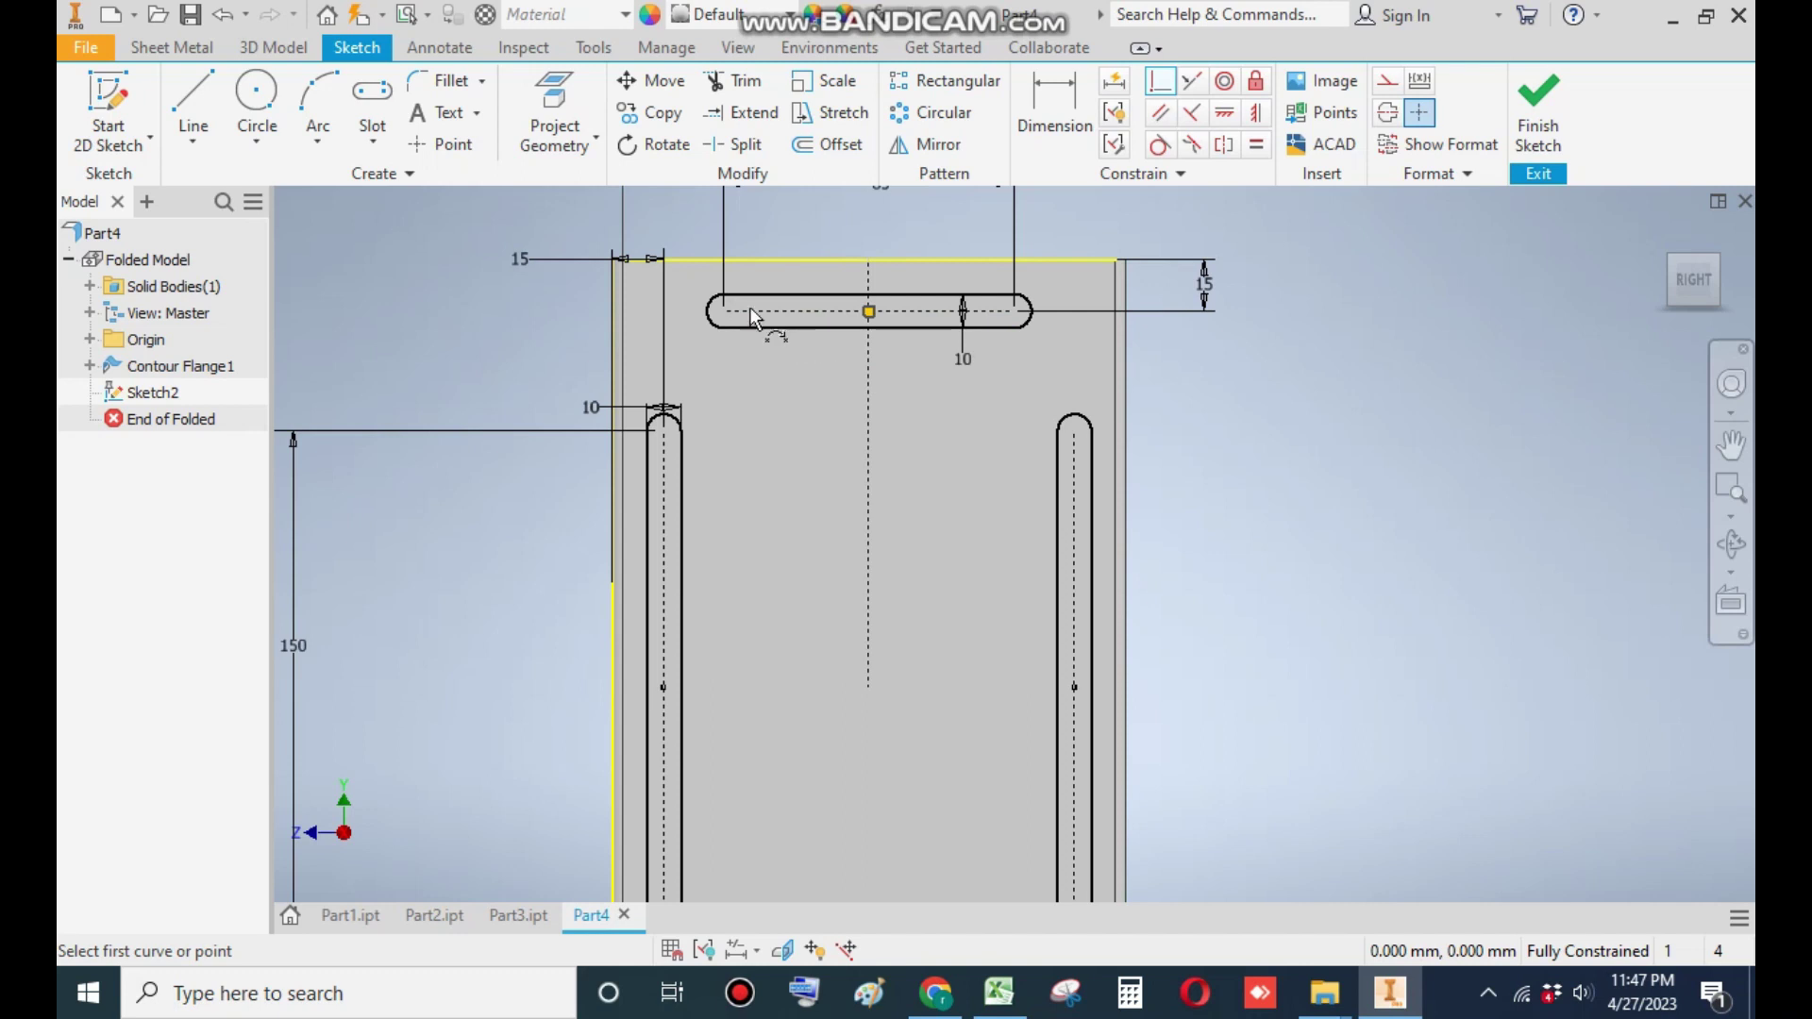
Step: Set up a rectangular sketch pattern of the horizontal slot, running down along the face's vertical edge with 15 mm spacing
{"action": "left_click", "coordinate": [941, 94]}
{"action": "left_click_drag", "start_coordinate": [1071, 272], "coordinate": [700, 367]}
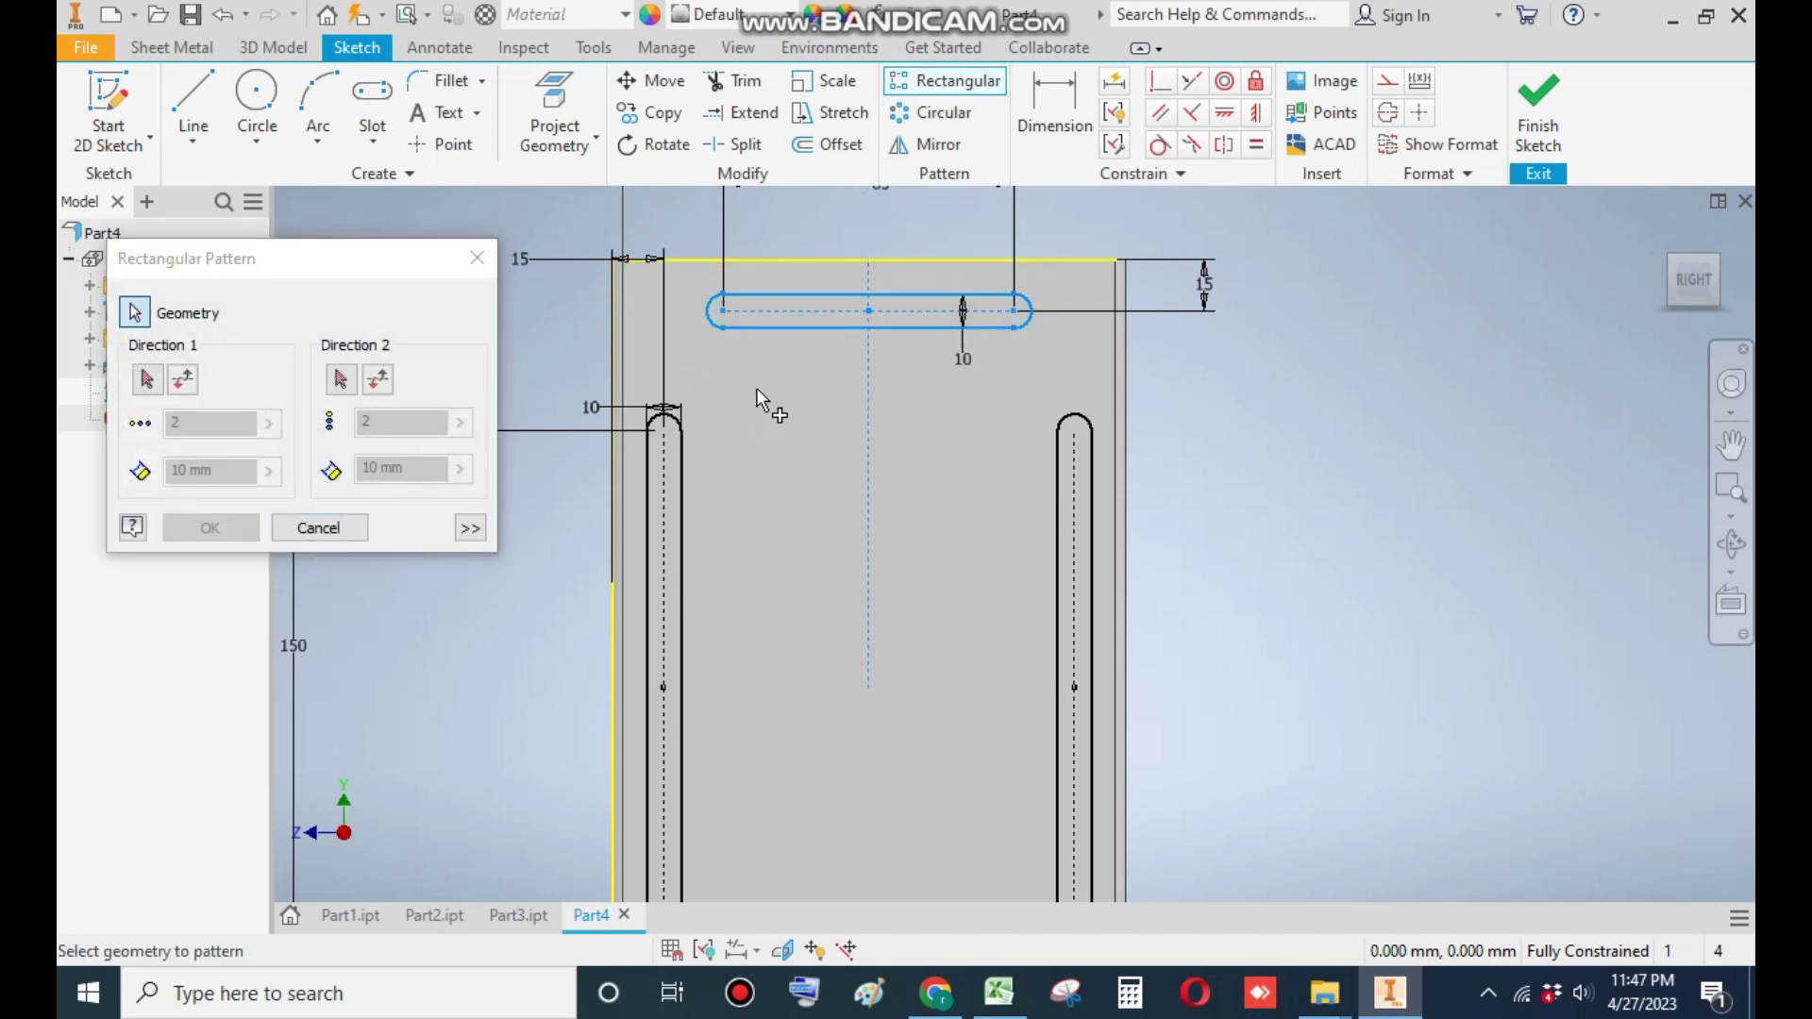
{"action": "left_click", "coordinate": [152, 387]}
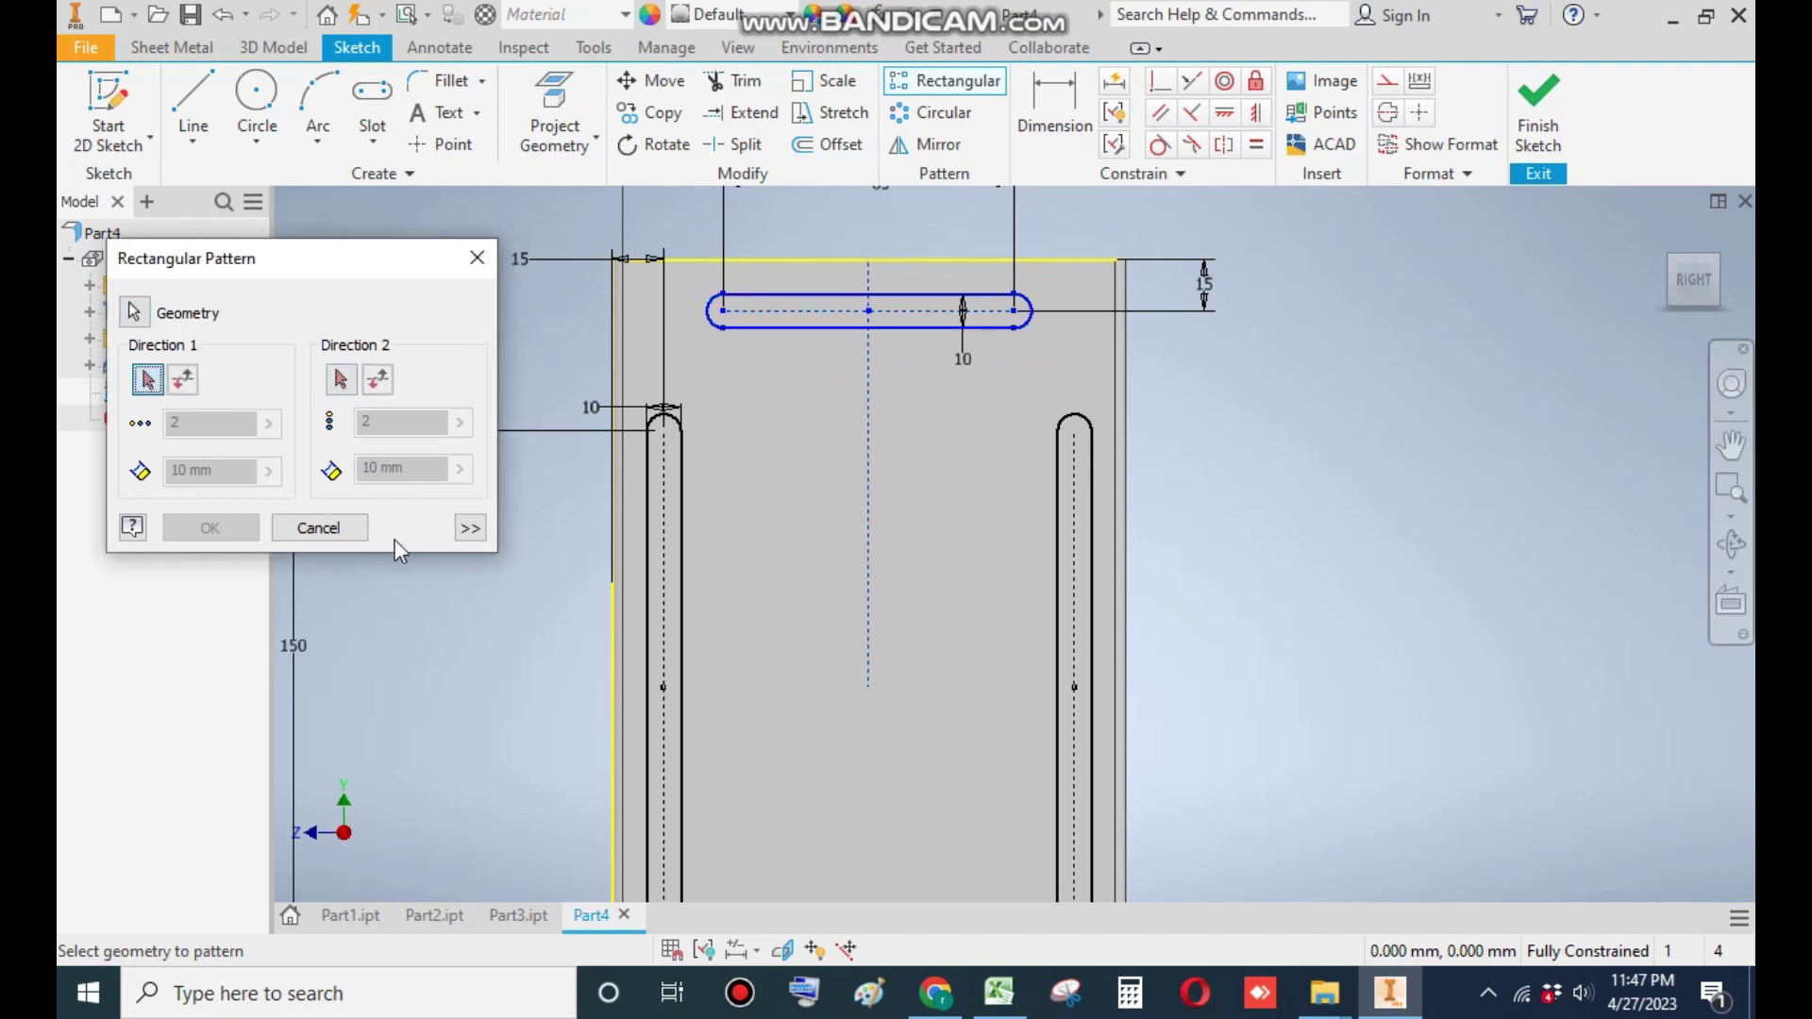
{"action": "left_click", "coordinate": [619, 581]}
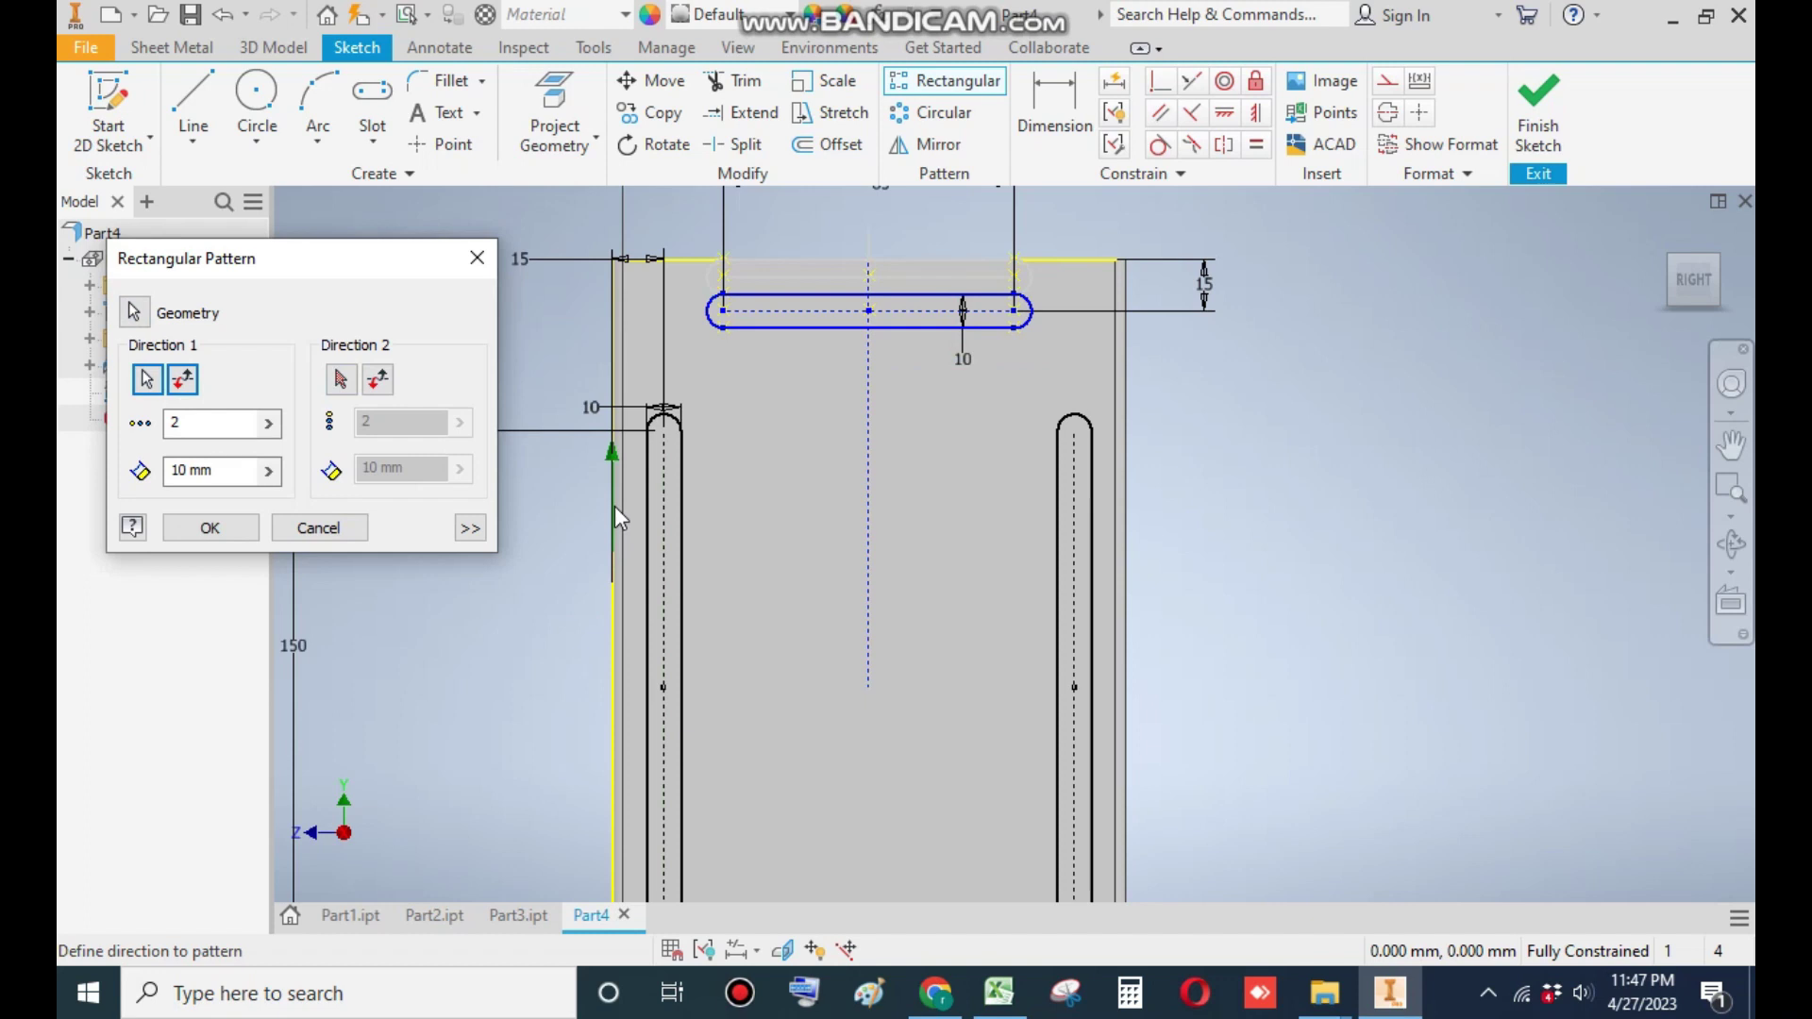
{"action": "middle_click_drag", "start_coordinate": [651, 491], "coordinate": [879, 542]}
{"action": "scroll", "coordinate": [879, 542], "scroll_direction": "up", "scroll_amount": 2}
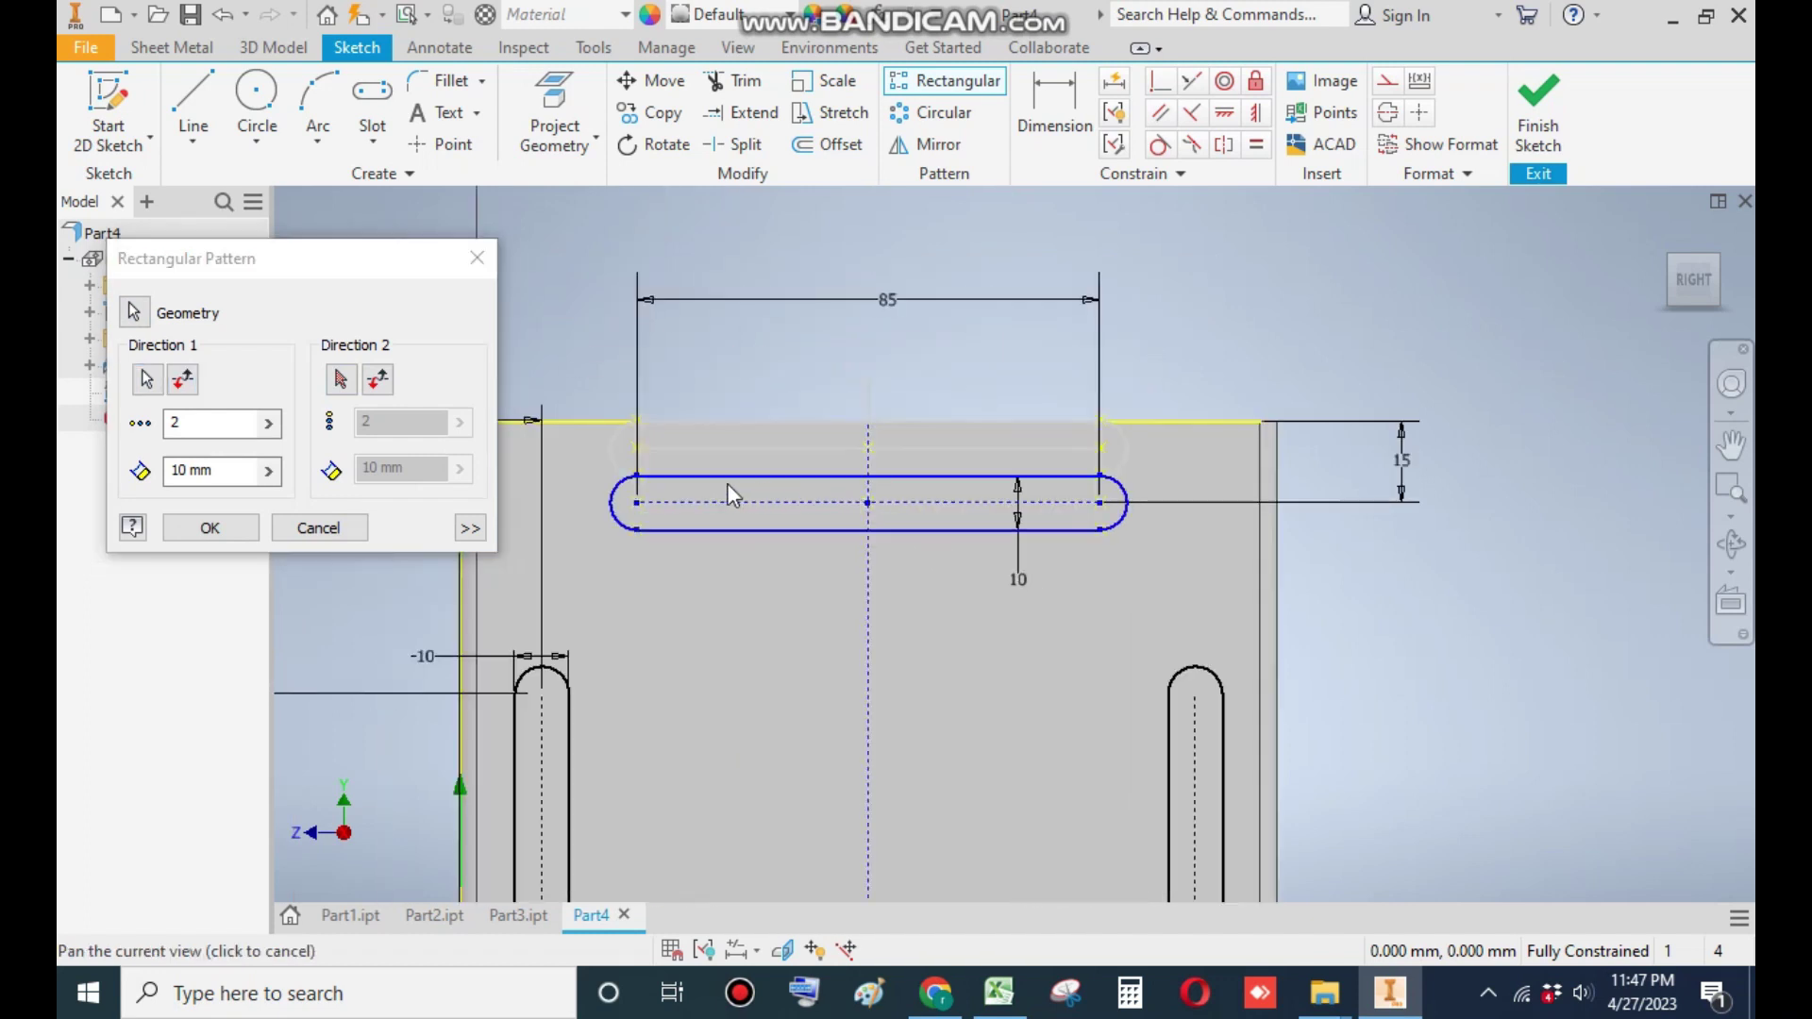
{"action": "scroll", "coordinate": [727, 484], "scroll_direction": "up", "scroll_amount": 2}
{"action": "scroll", "coordinate": [739, 501], "scroll_direction": "down", "scroll_amount": 2}
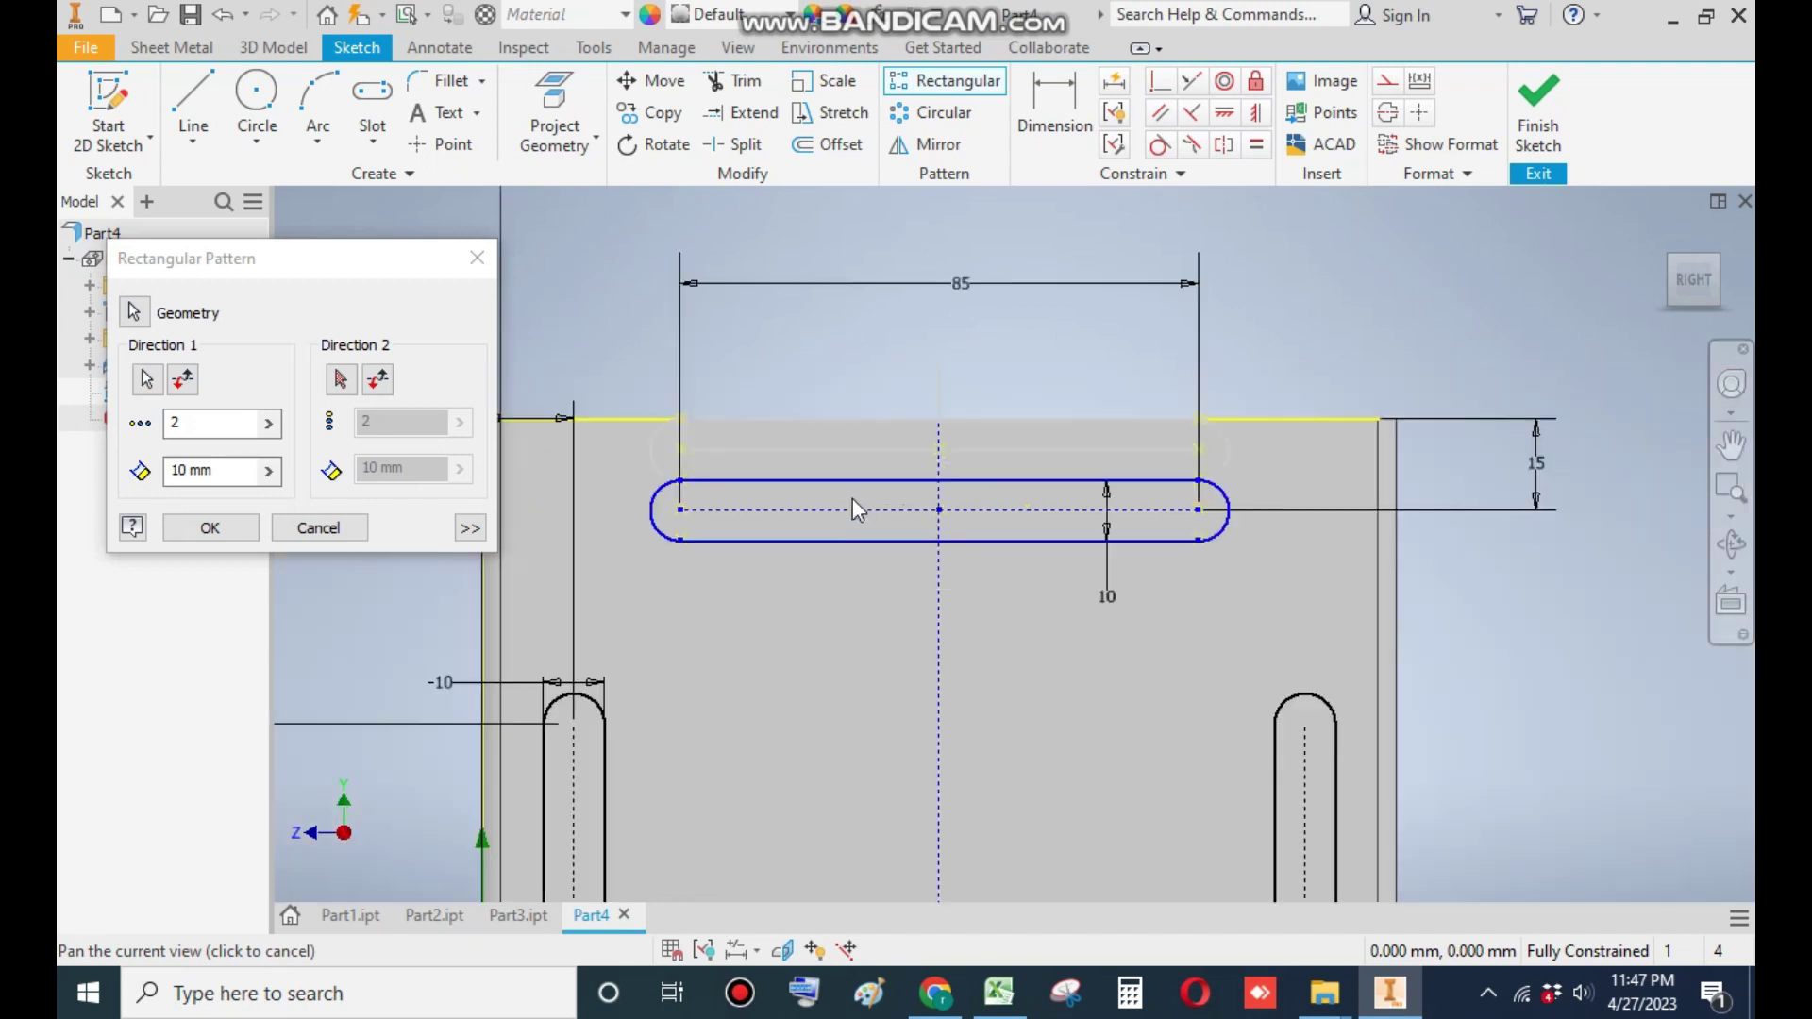
{"action": "left_click", "coordinate": [183, 380]}
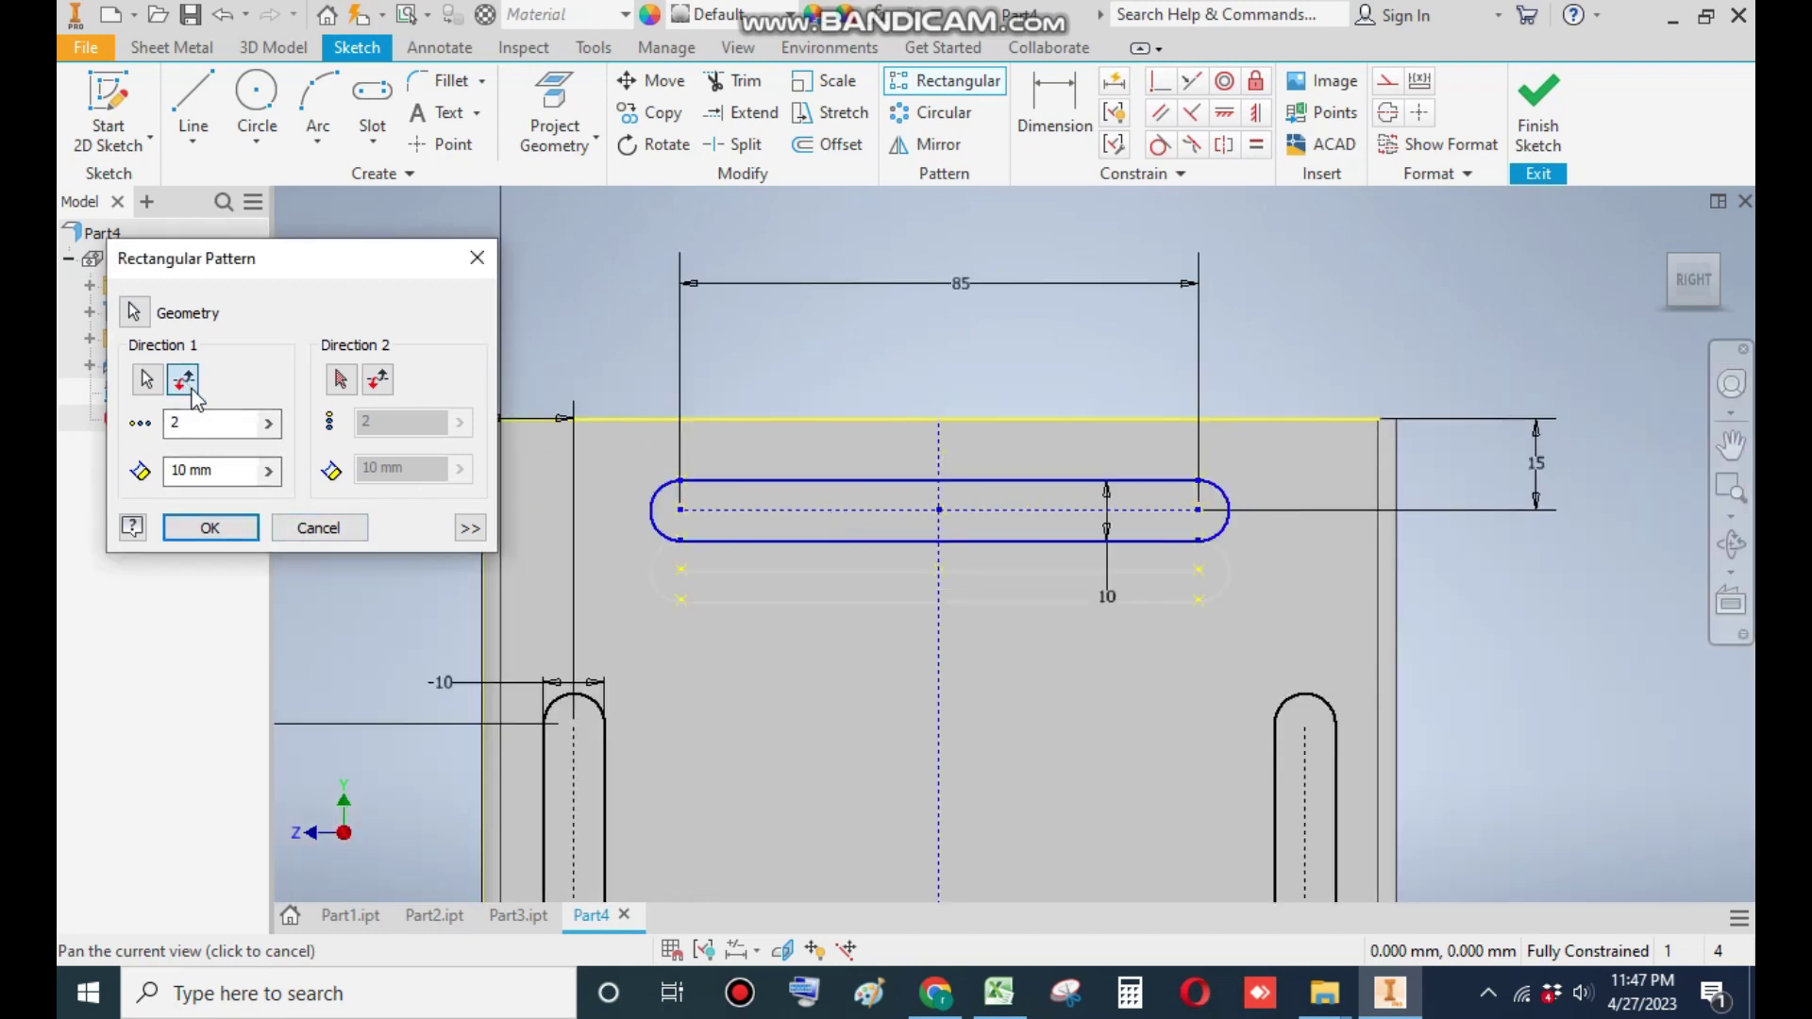
{"action": "left_click_drag", "start_coordinate": [225, 474], "coordinate": [138, 475]}
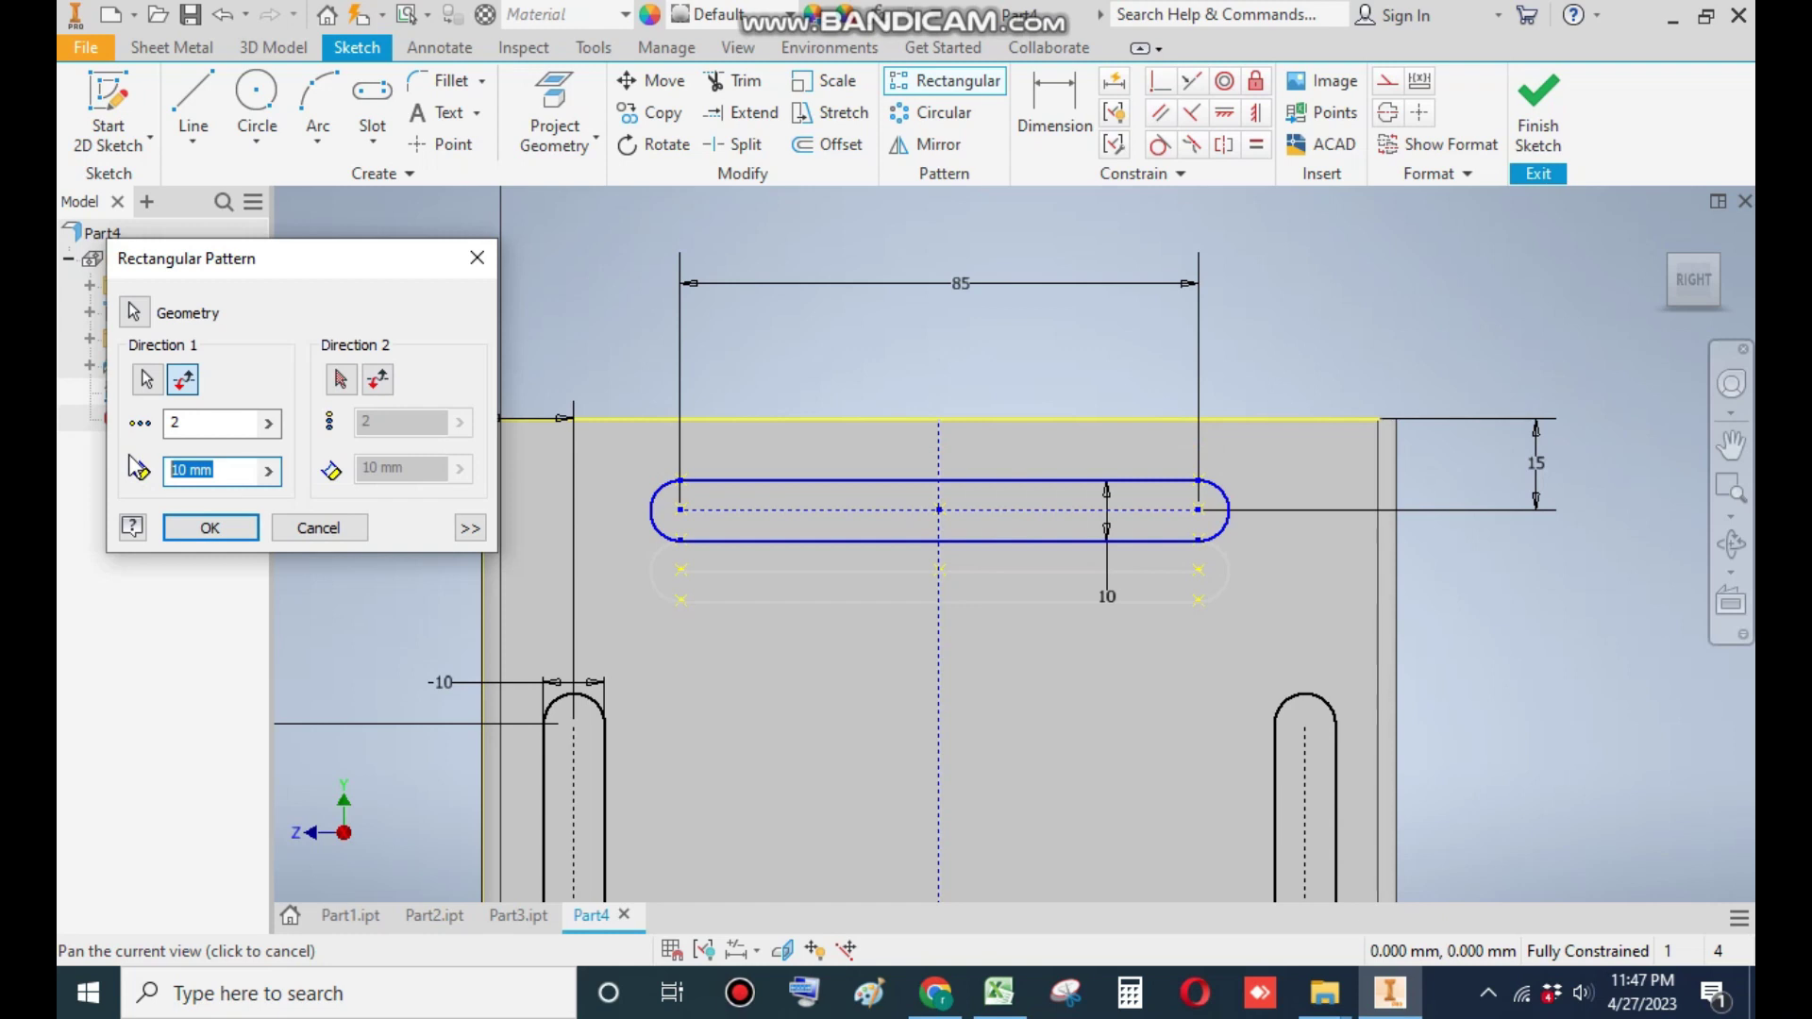
{"action": "type", "text": "15"}
{"action": "key", "text": "F5"}
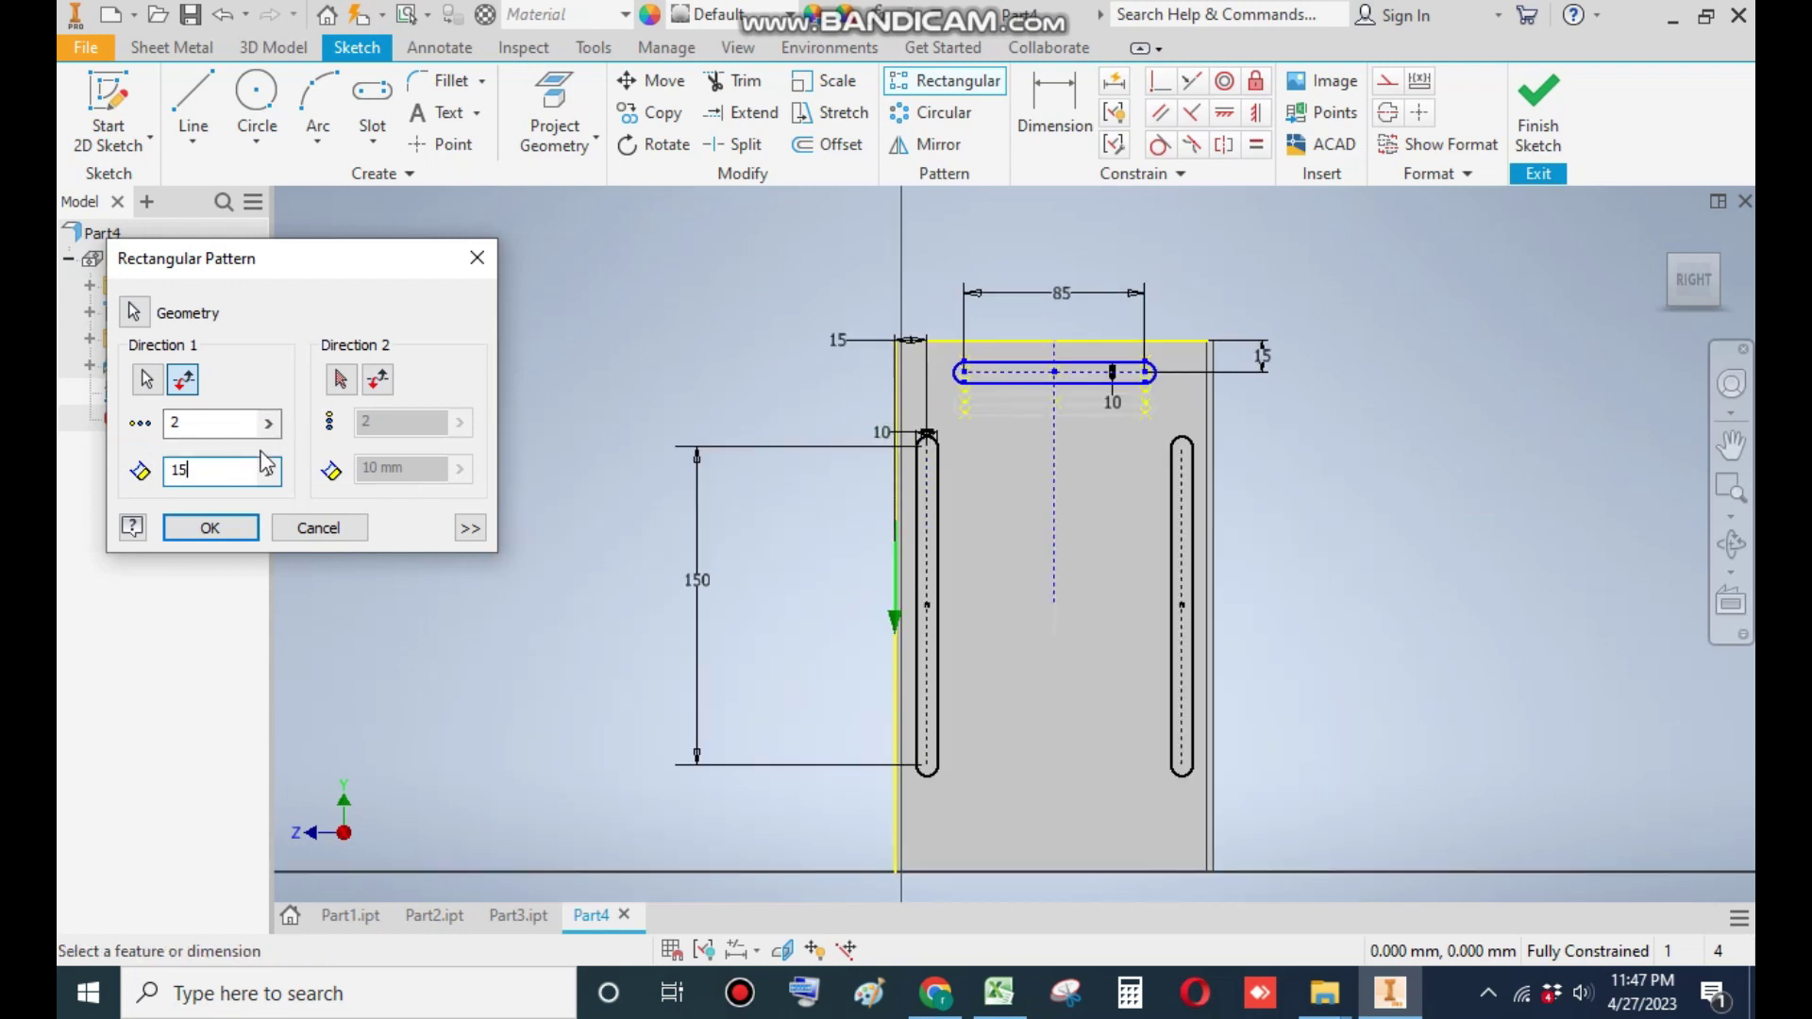
Step: Set the slot pattern's count to 16 and create the pattern
{"action": "left_click", "coordinate": [202, 434]}
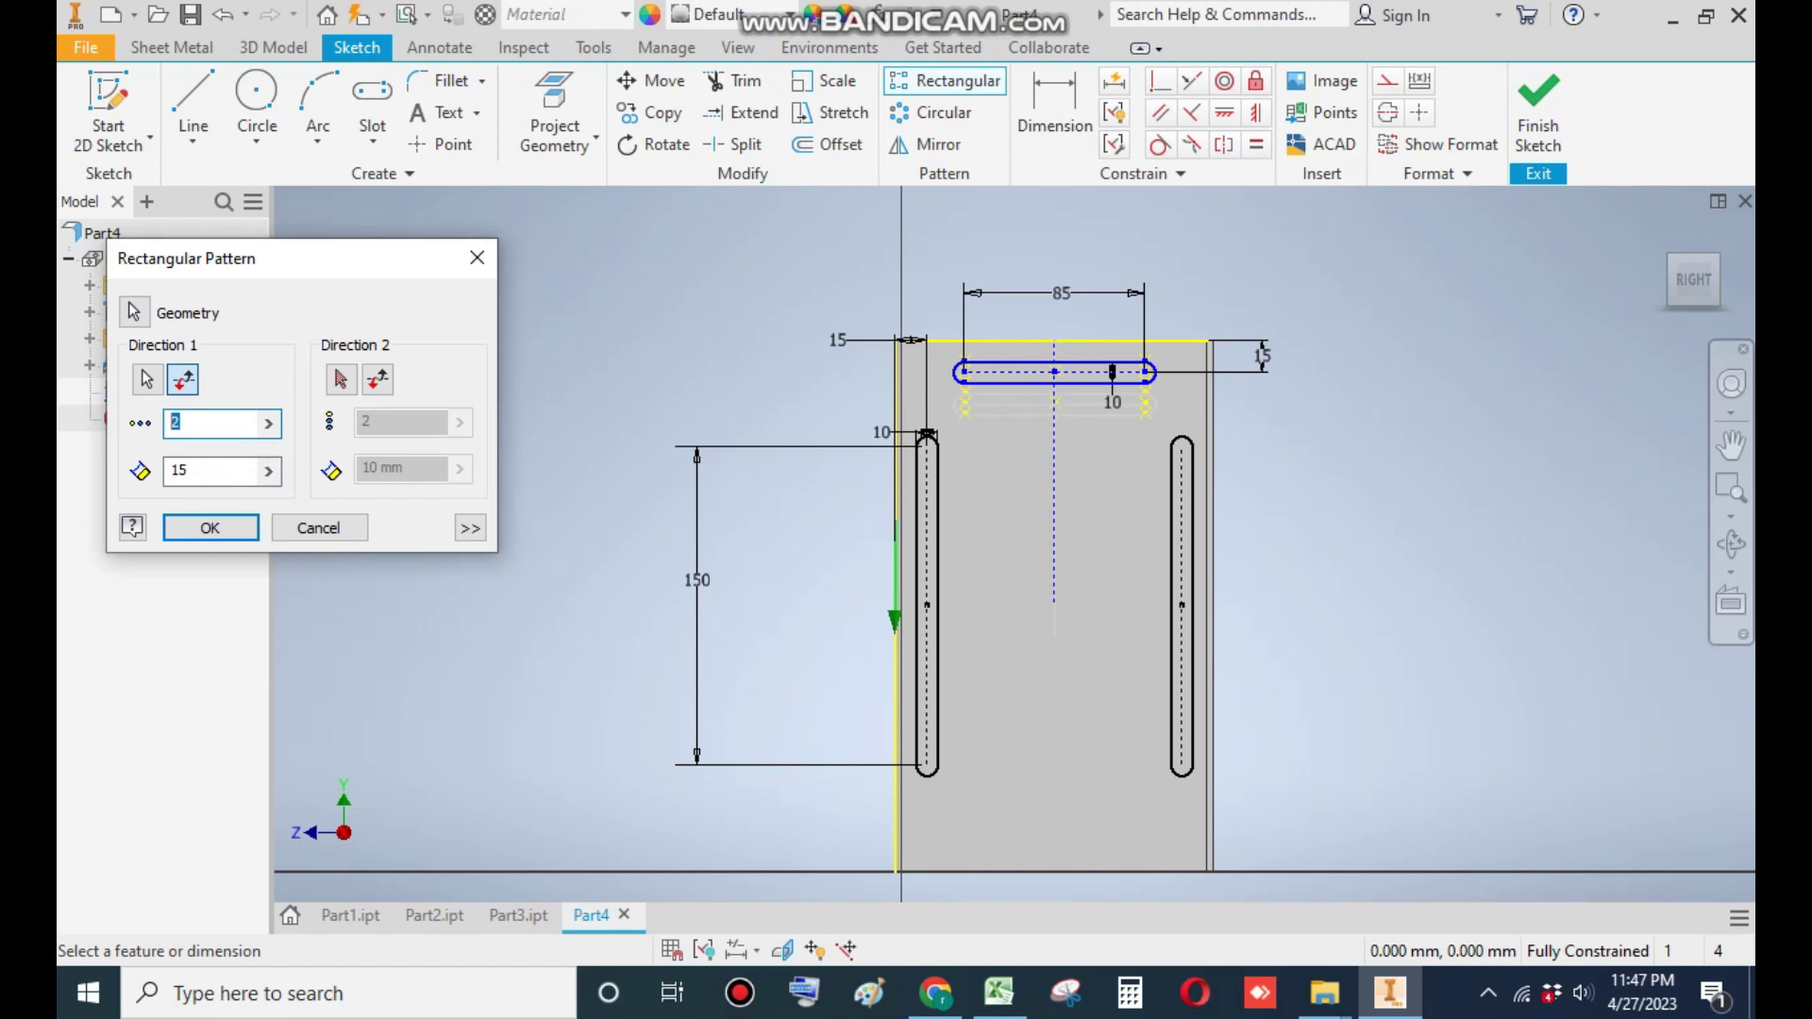
{"action": "type", "text": "17"}
{"action": "key", "text": "BackSpace"}
{"action": "type", "text": "5"}
{"action": "key", "text": "BackSpace"}
{"action": "scroll", "coordinate": [1062, 844], "scroll_direction": "down", "scroll_amount": 10}
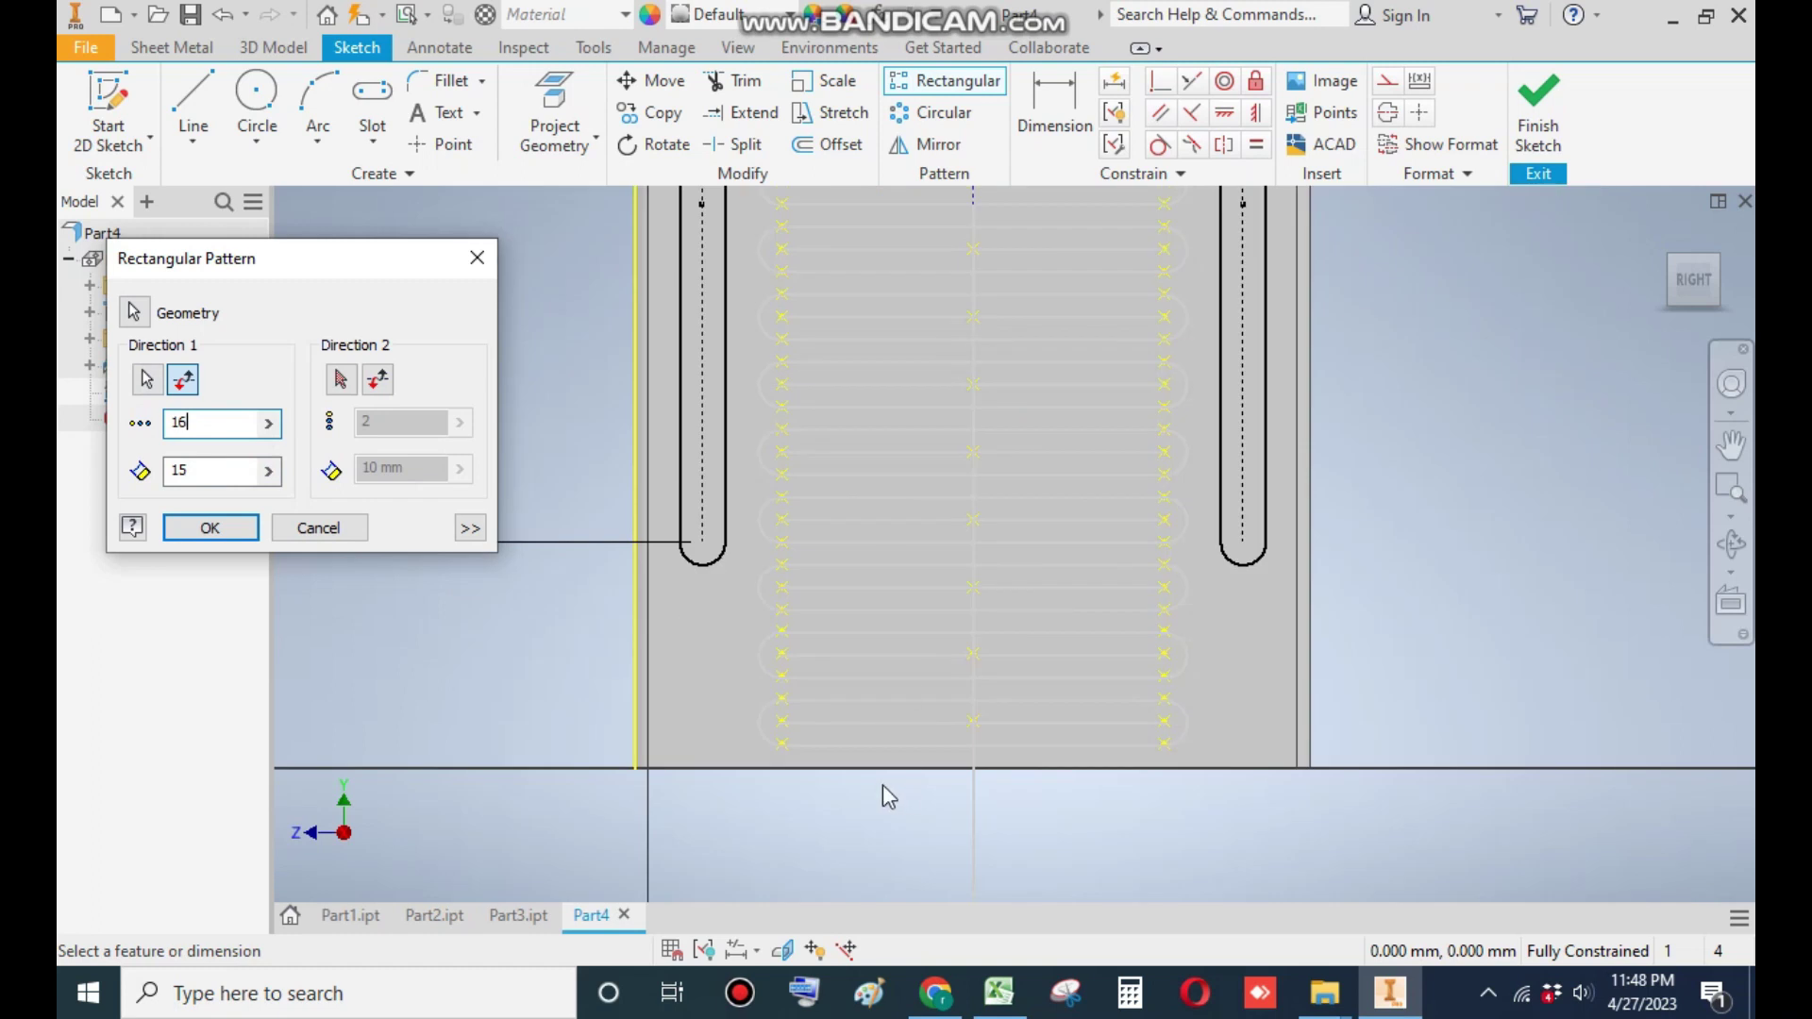
{"action": "scroll", "coordinate": [887, 567], "scroll_direction": "up", "scroll_amount": 5}
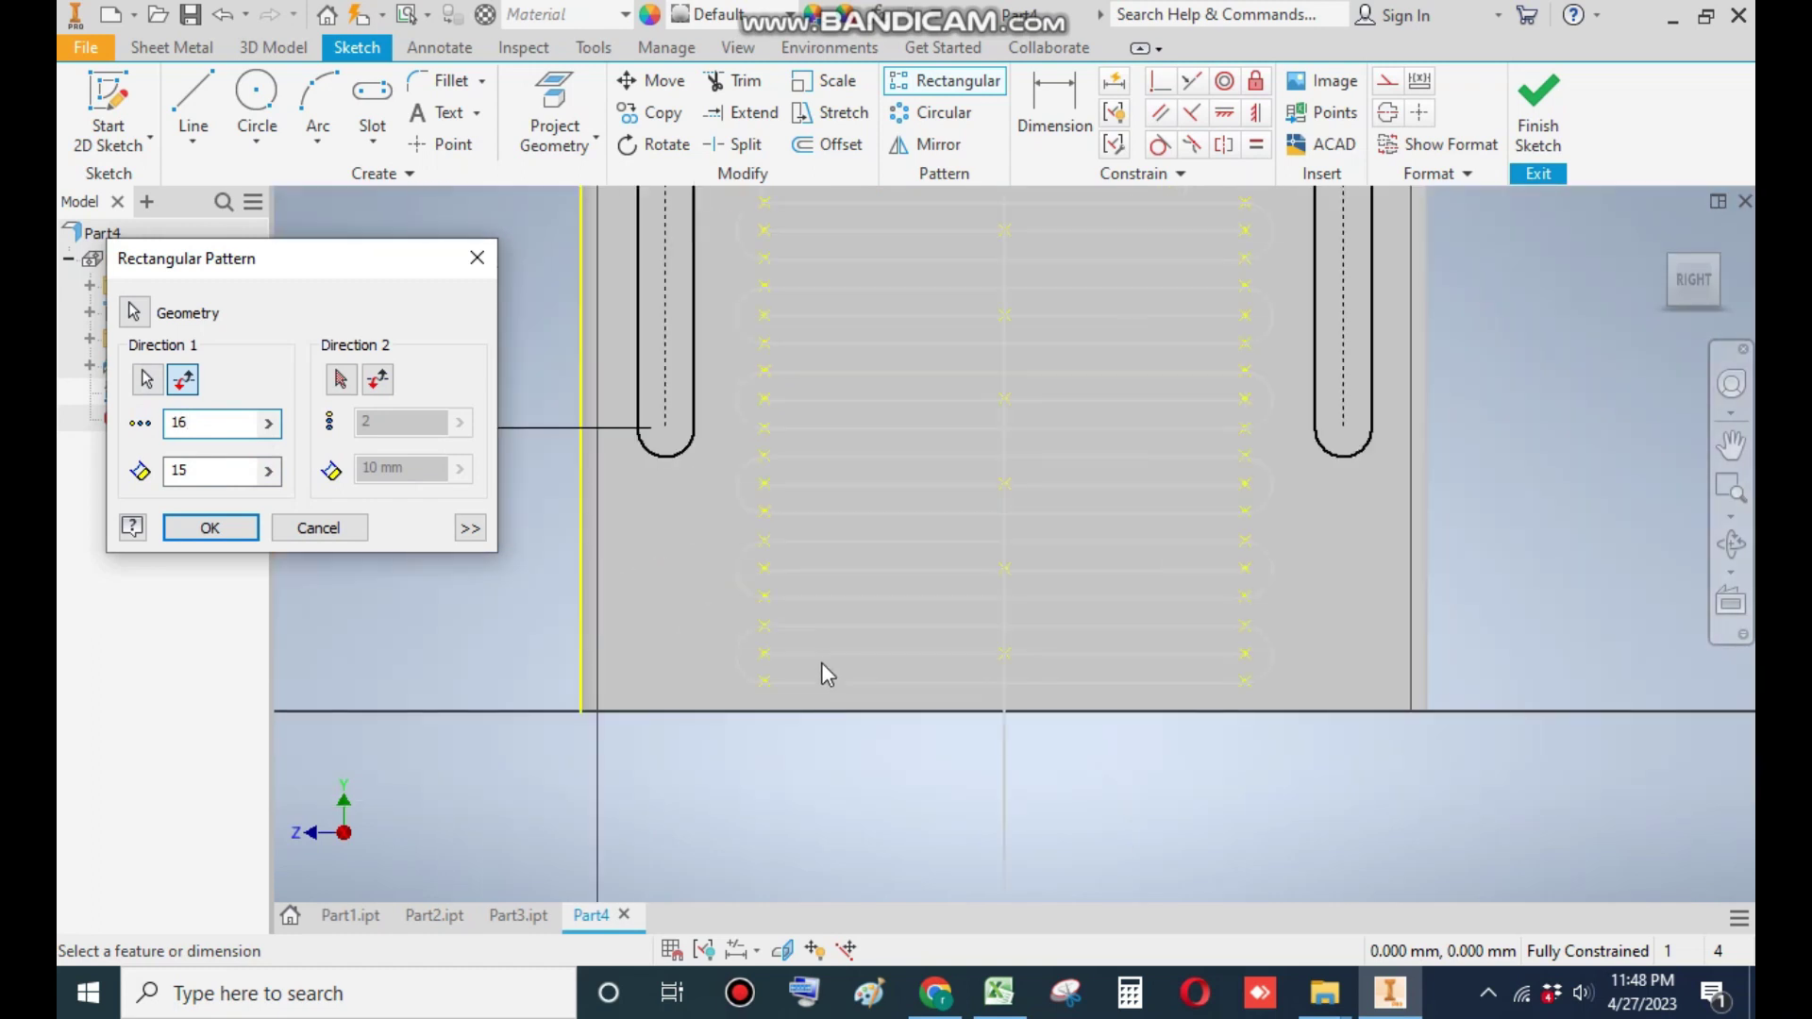
{"action": "left_click", "coordinate": [210, 528]}
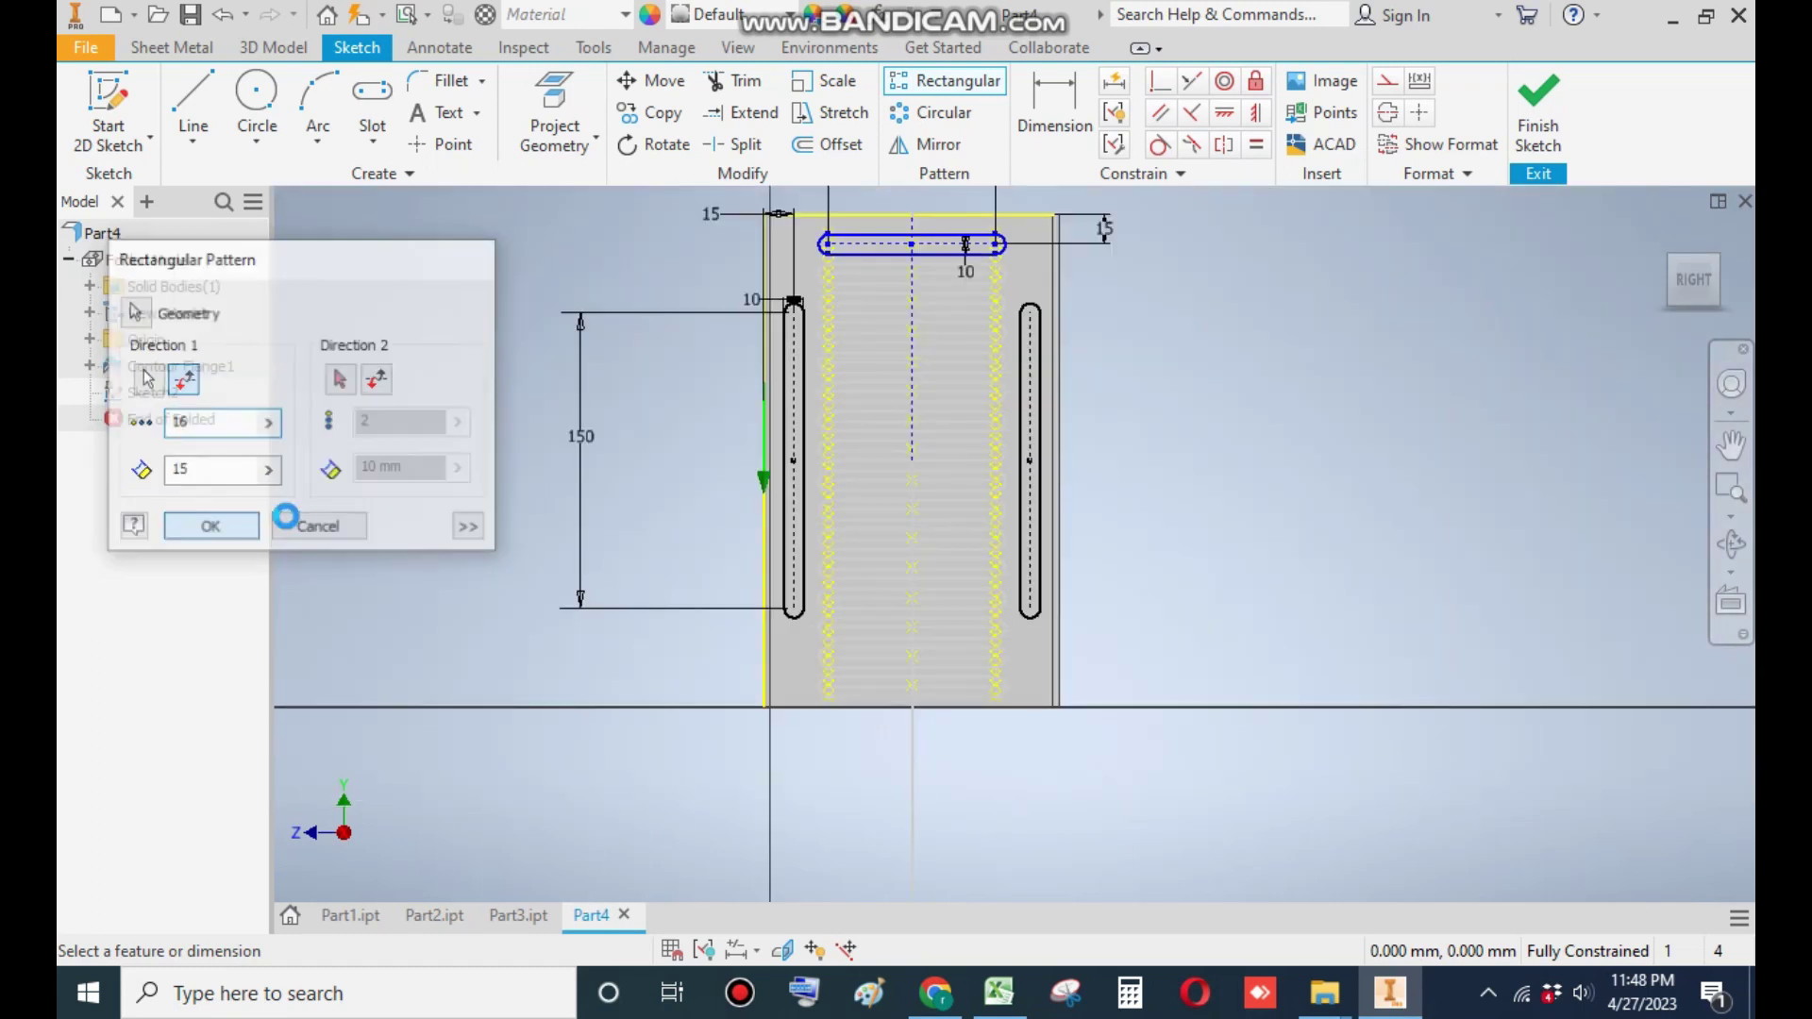
{"action": "middle_click_drag", "start_coordinate": [1193, 425], "coordinate": [1210, 465]}
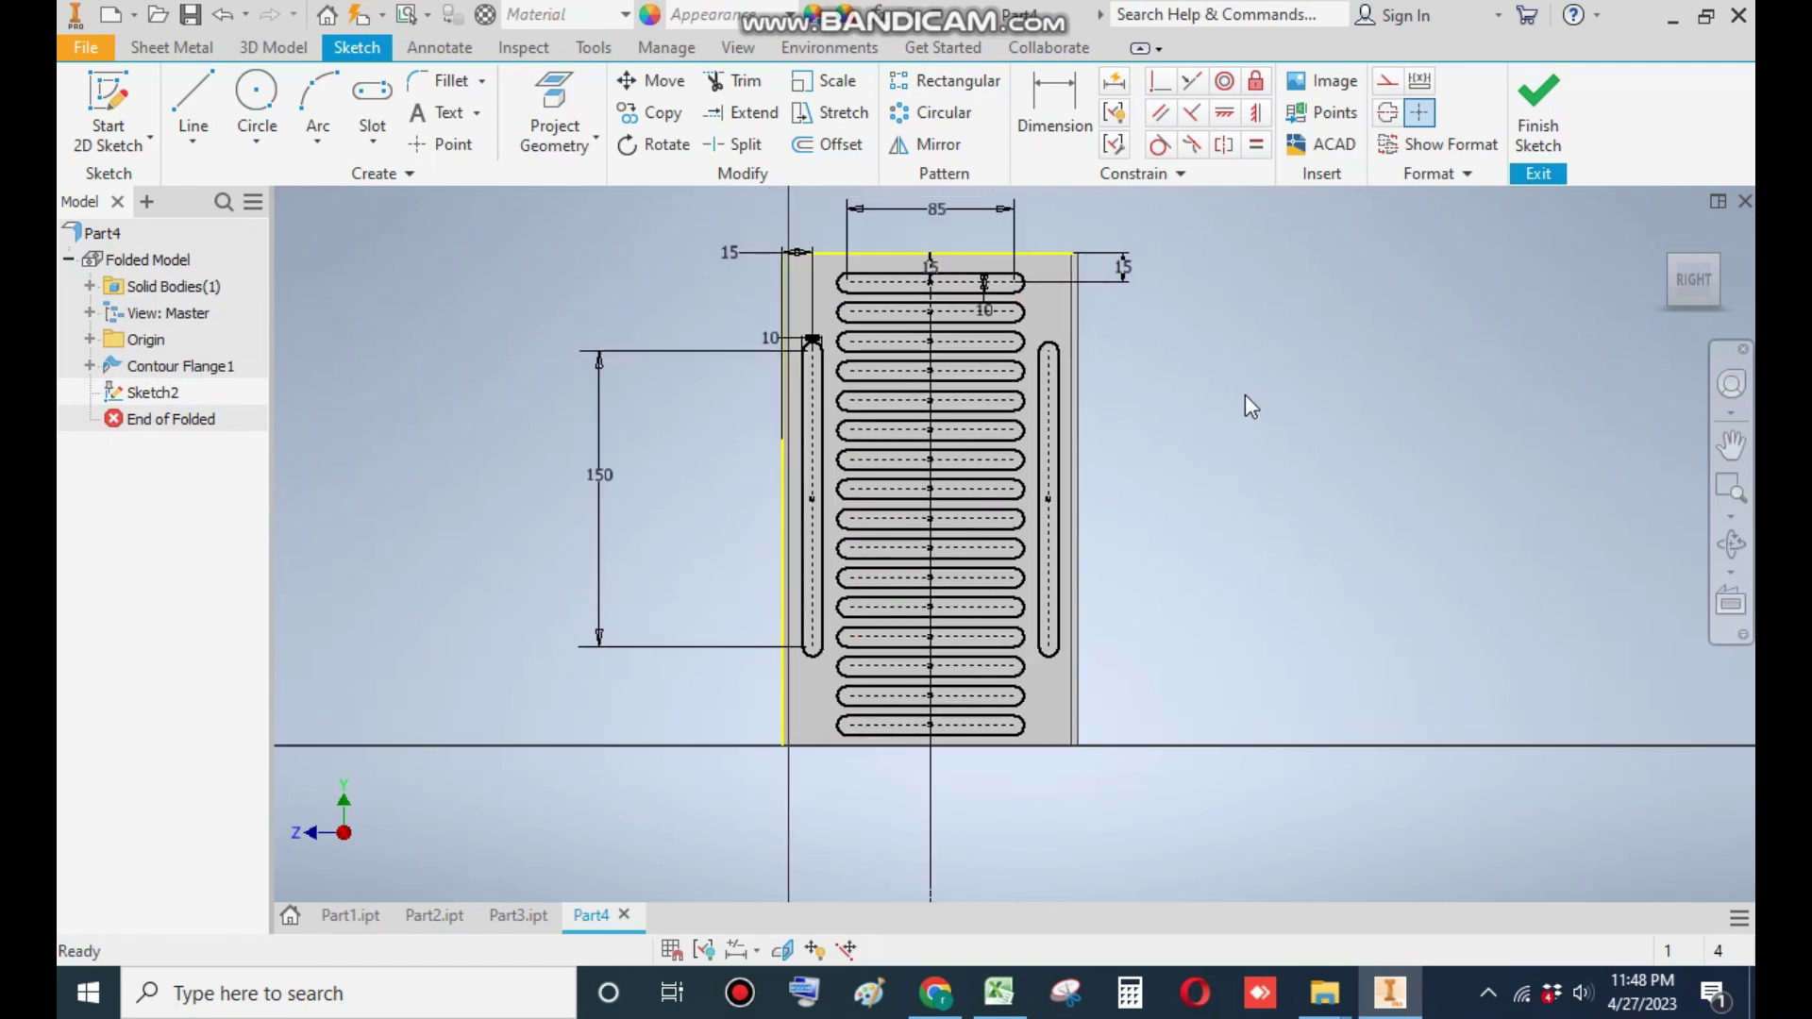
Step: Finish the sketch and cut all 18 slot profiles 10 mm deep into the sheet metal face with Extrude
{"action": "left_click", "coordinate": [1534, 123]}
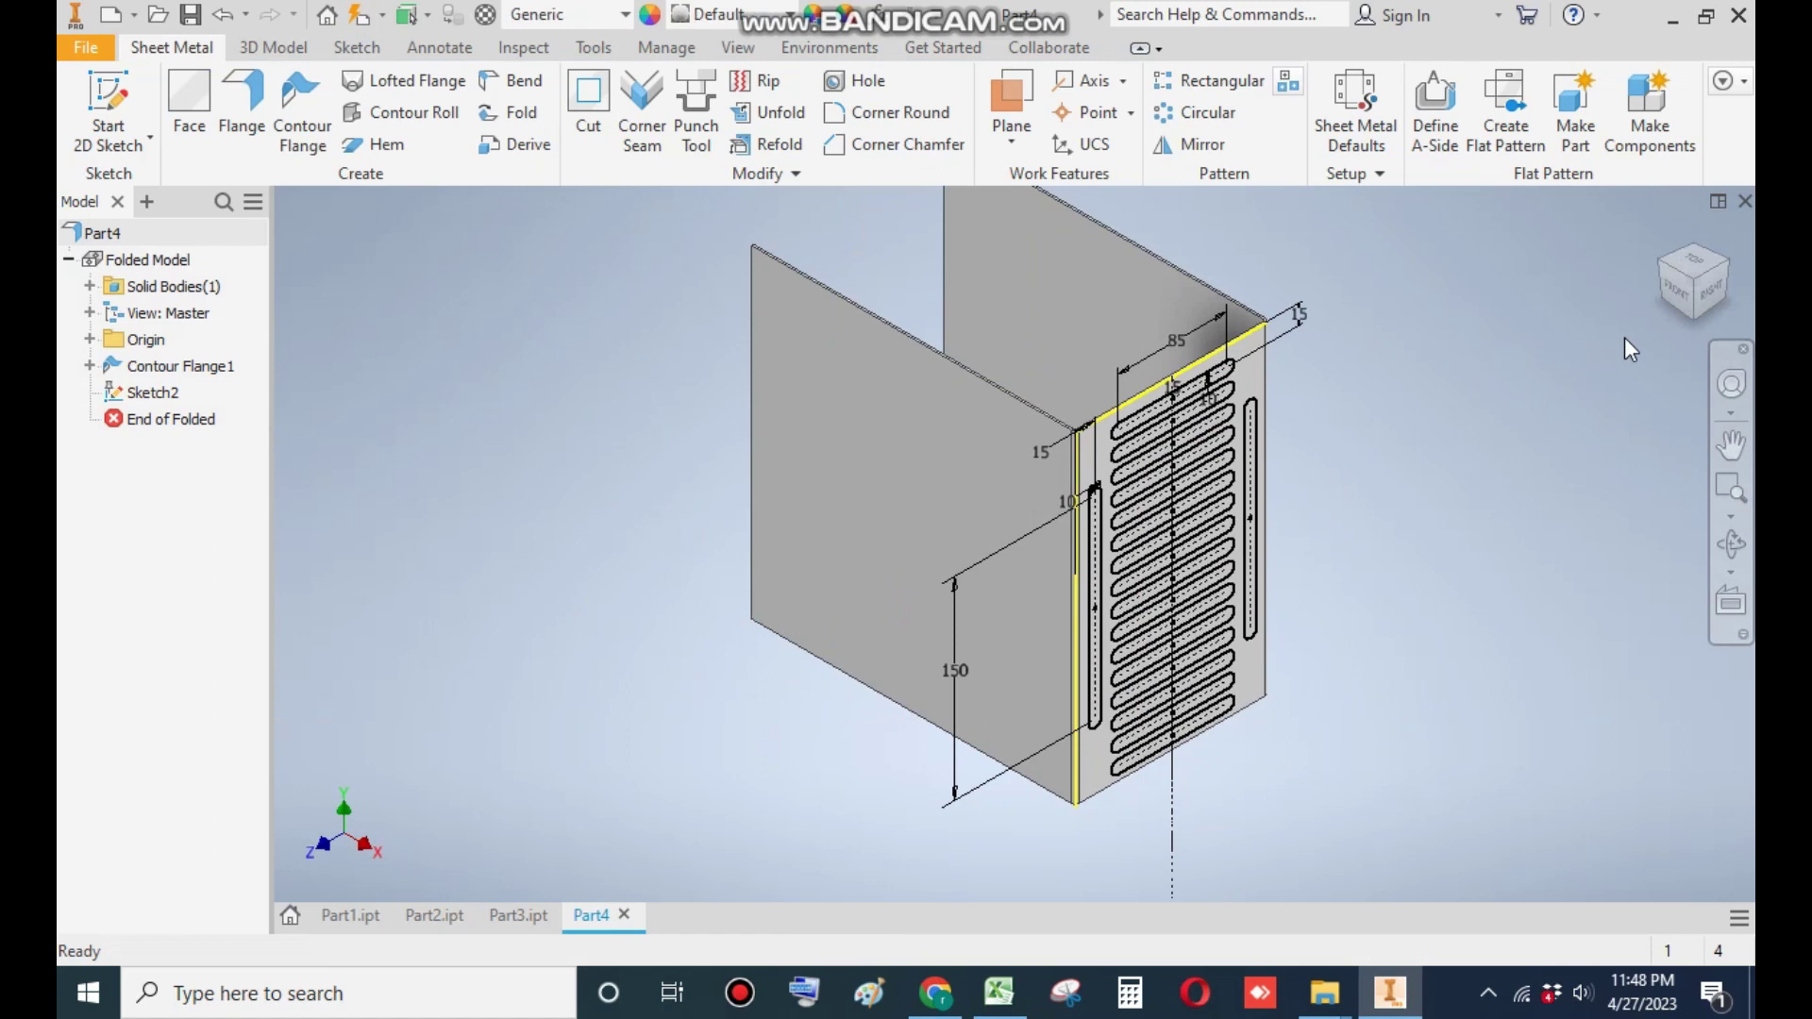
{"action": "left_click", "coordinate": [1713, 300]}
{"action": "scroll", "coordinate": [1202, 417], "scroll_direction": "down", "scroll_amount": 4}
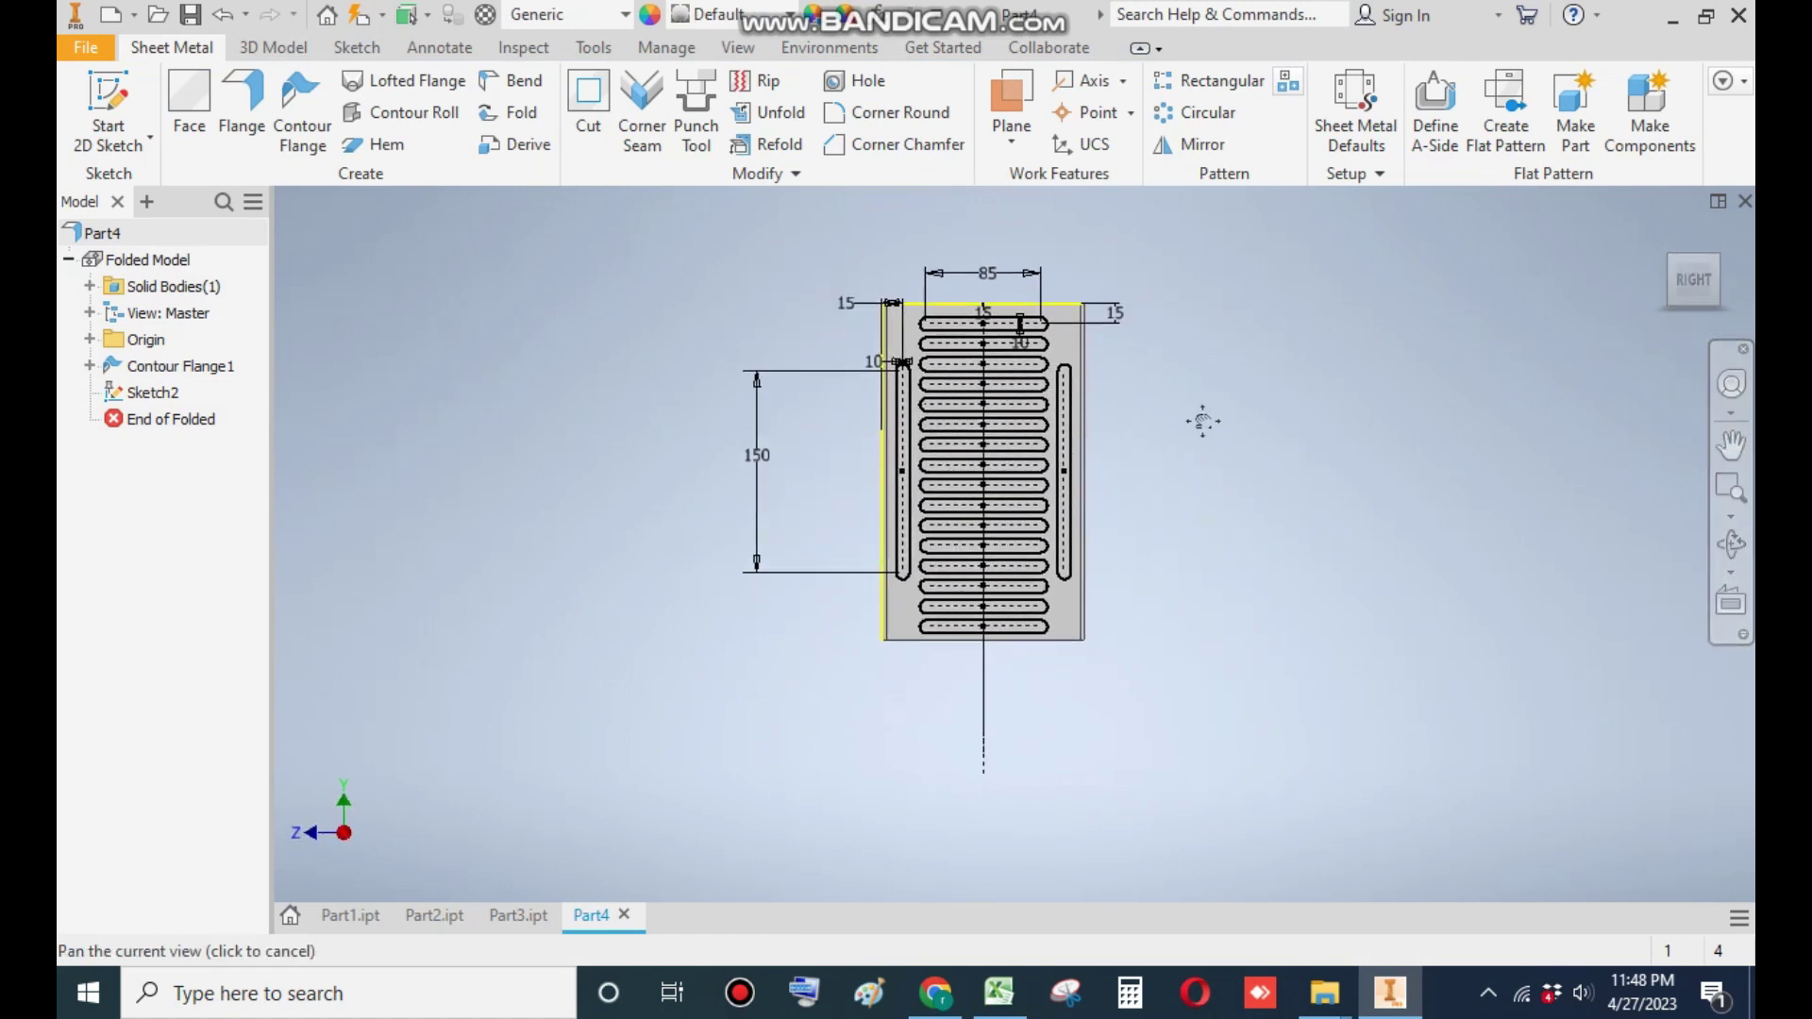
{"action": "middle_click_drag", "start_coordinate": [1104, 526], "coordinate": [1104, 563]}
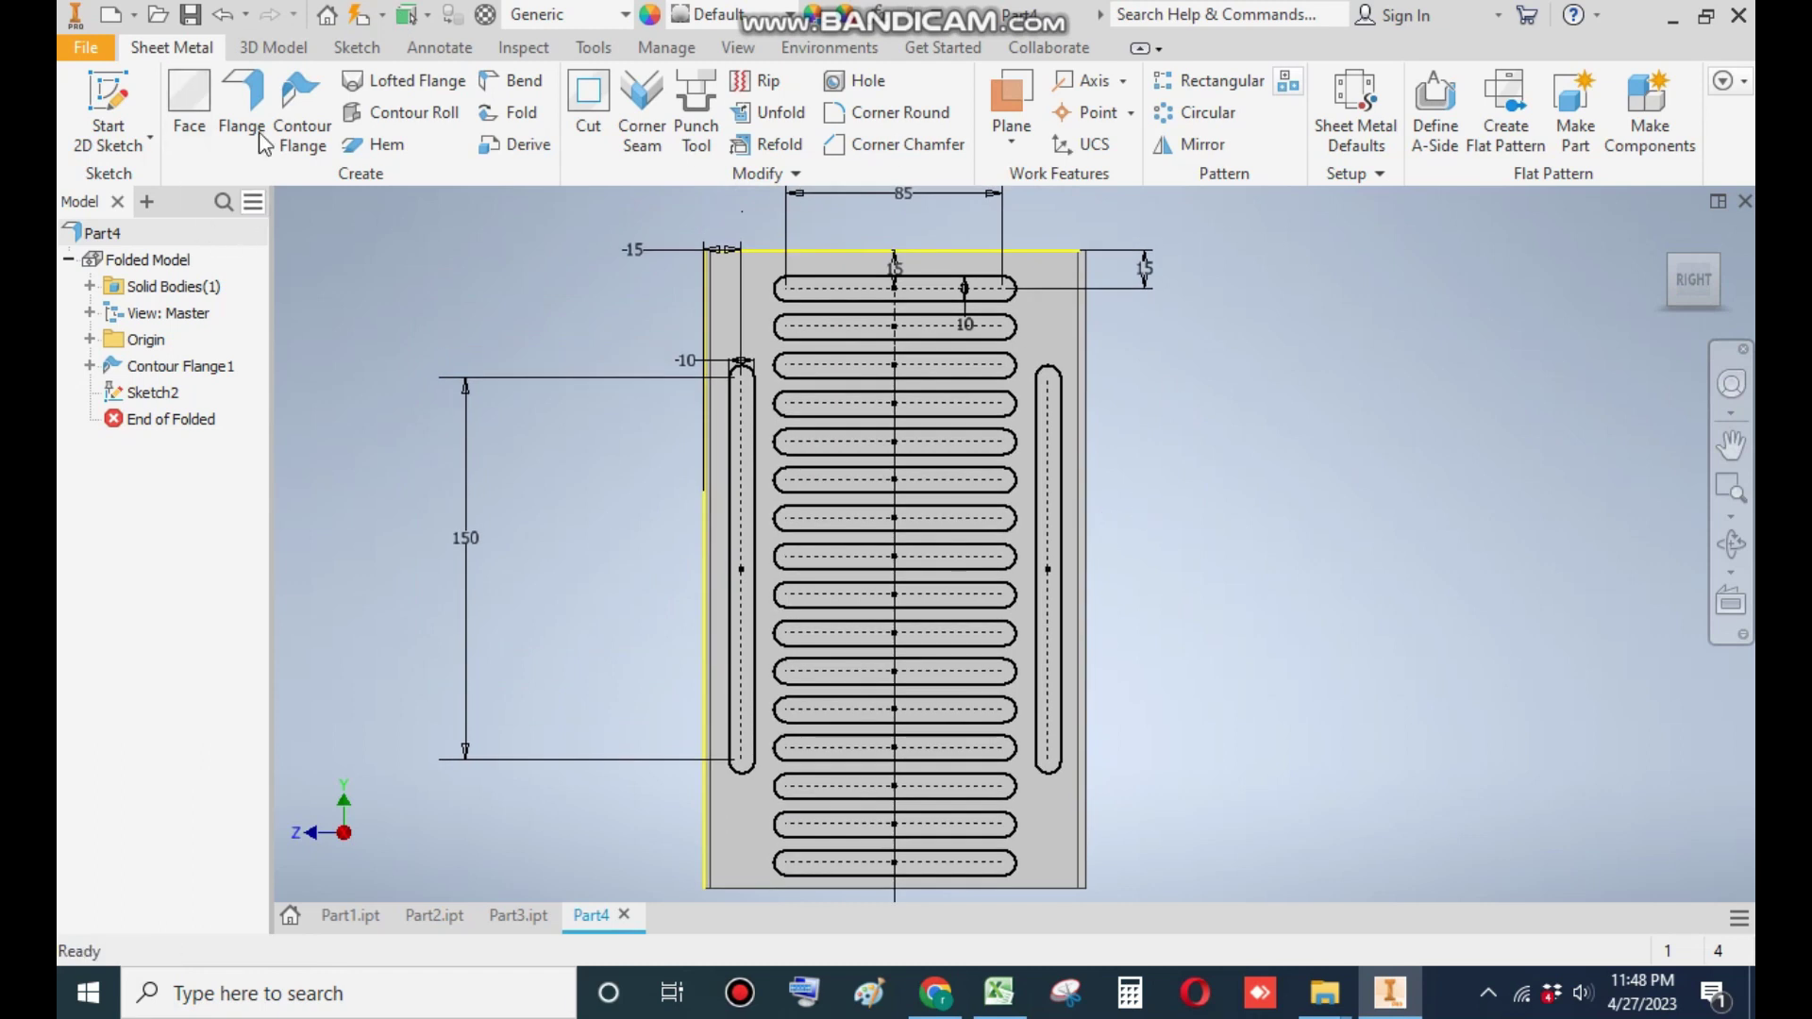
{"action": "left_click", "coordinate": [263, 49]}
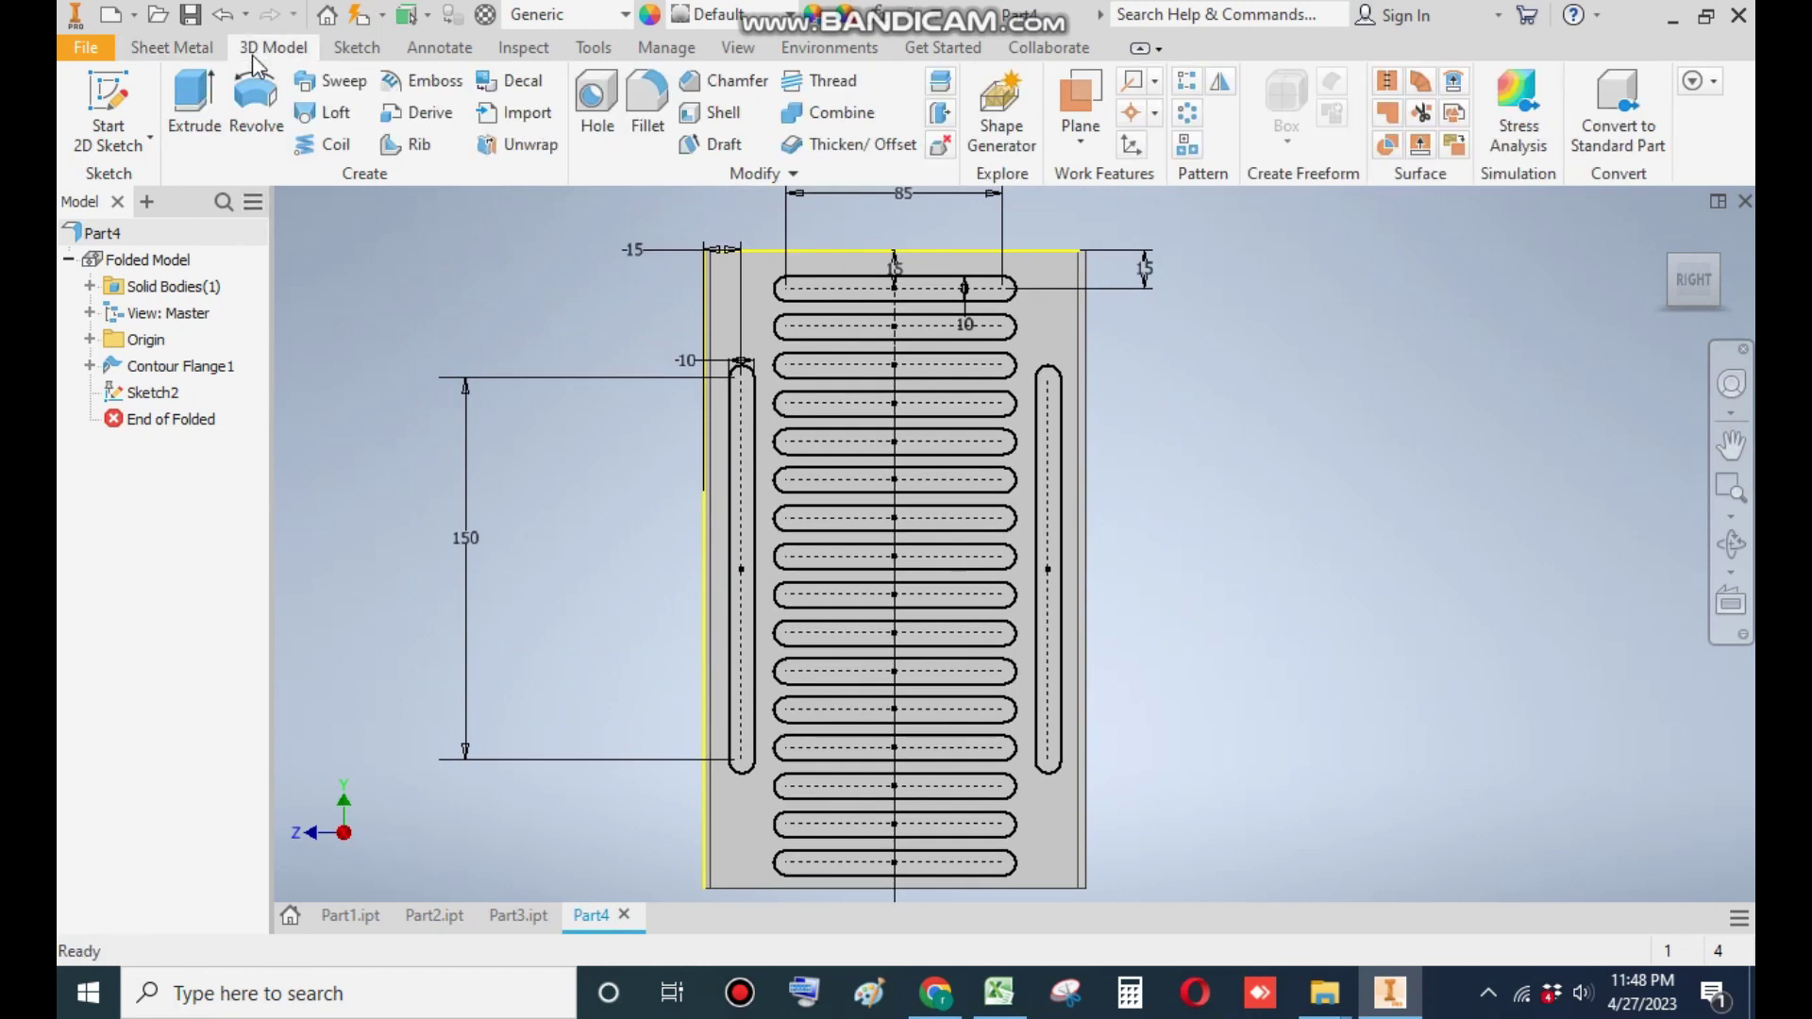
{"action": "left_click", "coordinate": [192, 98]}
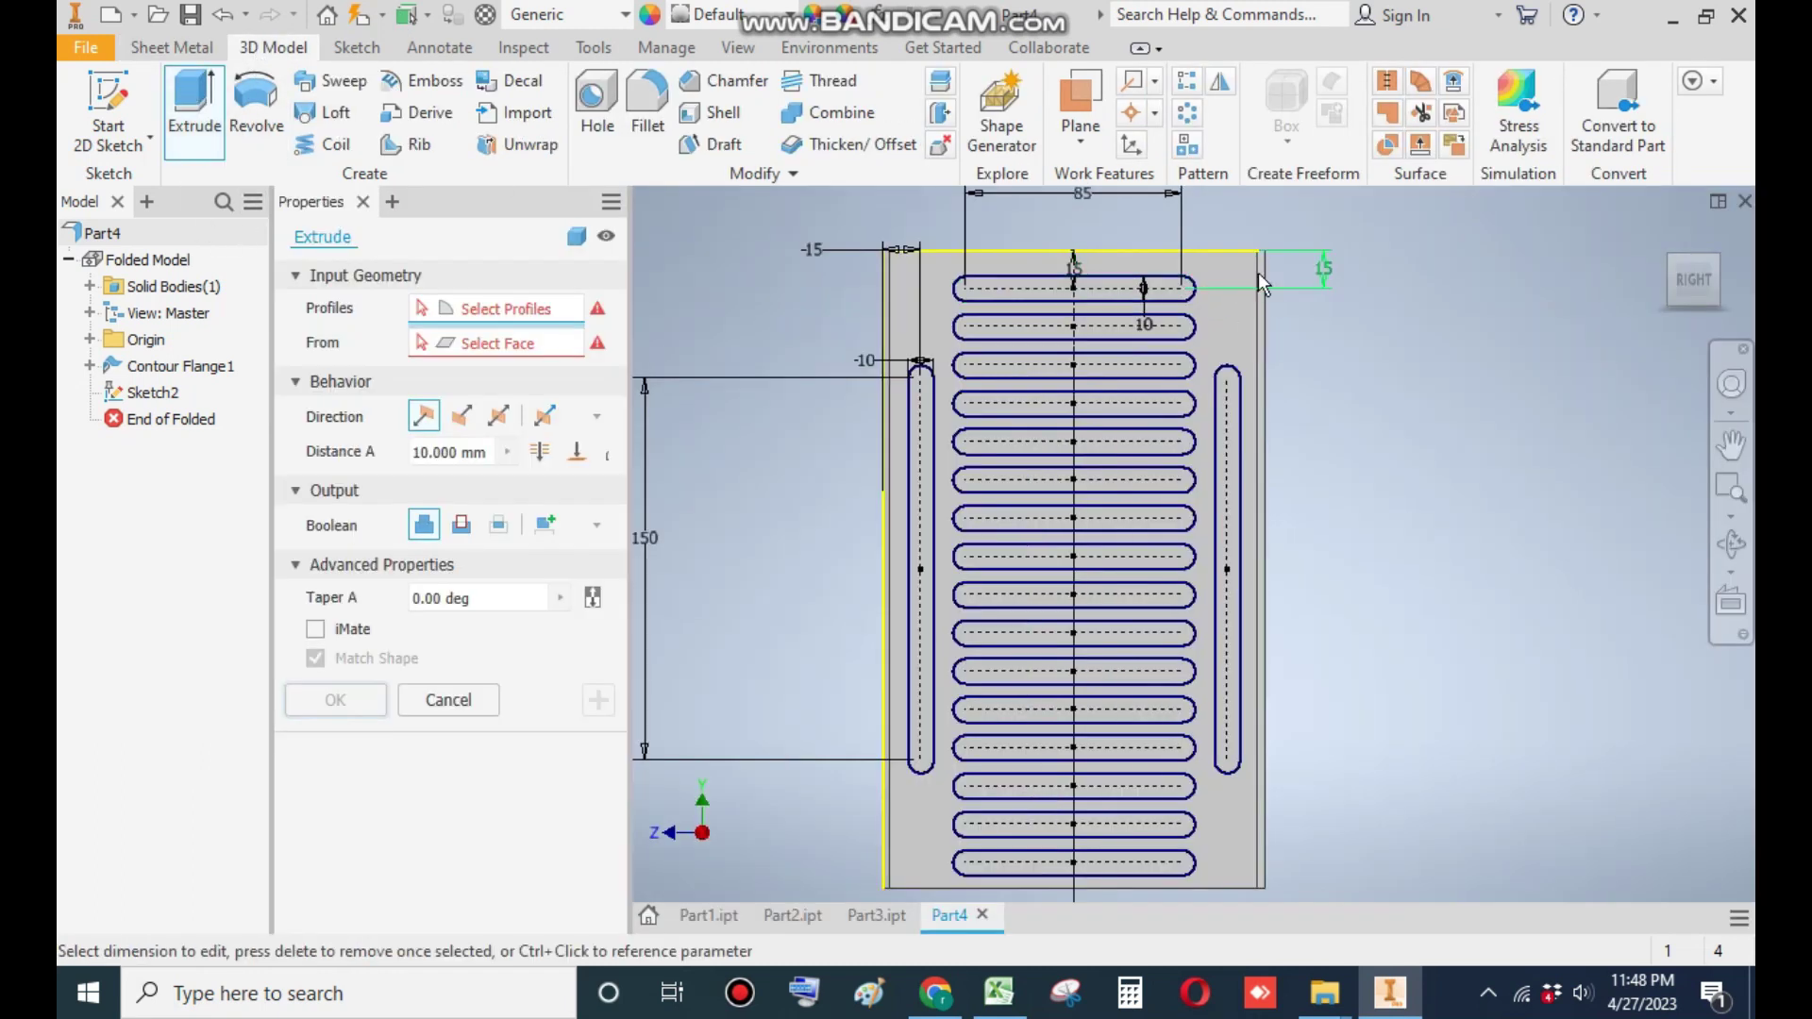
{"action": "mouse_move", "coordinate": [1365, 262]}
{"action": "left_mouse_down"}
{"action": "mouse_move", "coordinate": [1025, 476]}
{"action": "mouse_move", "coordinate": [932, 849]}
{"action": "mouse_move", "coordinate": [899, 885]}
{"action": "left_mouse_up"}
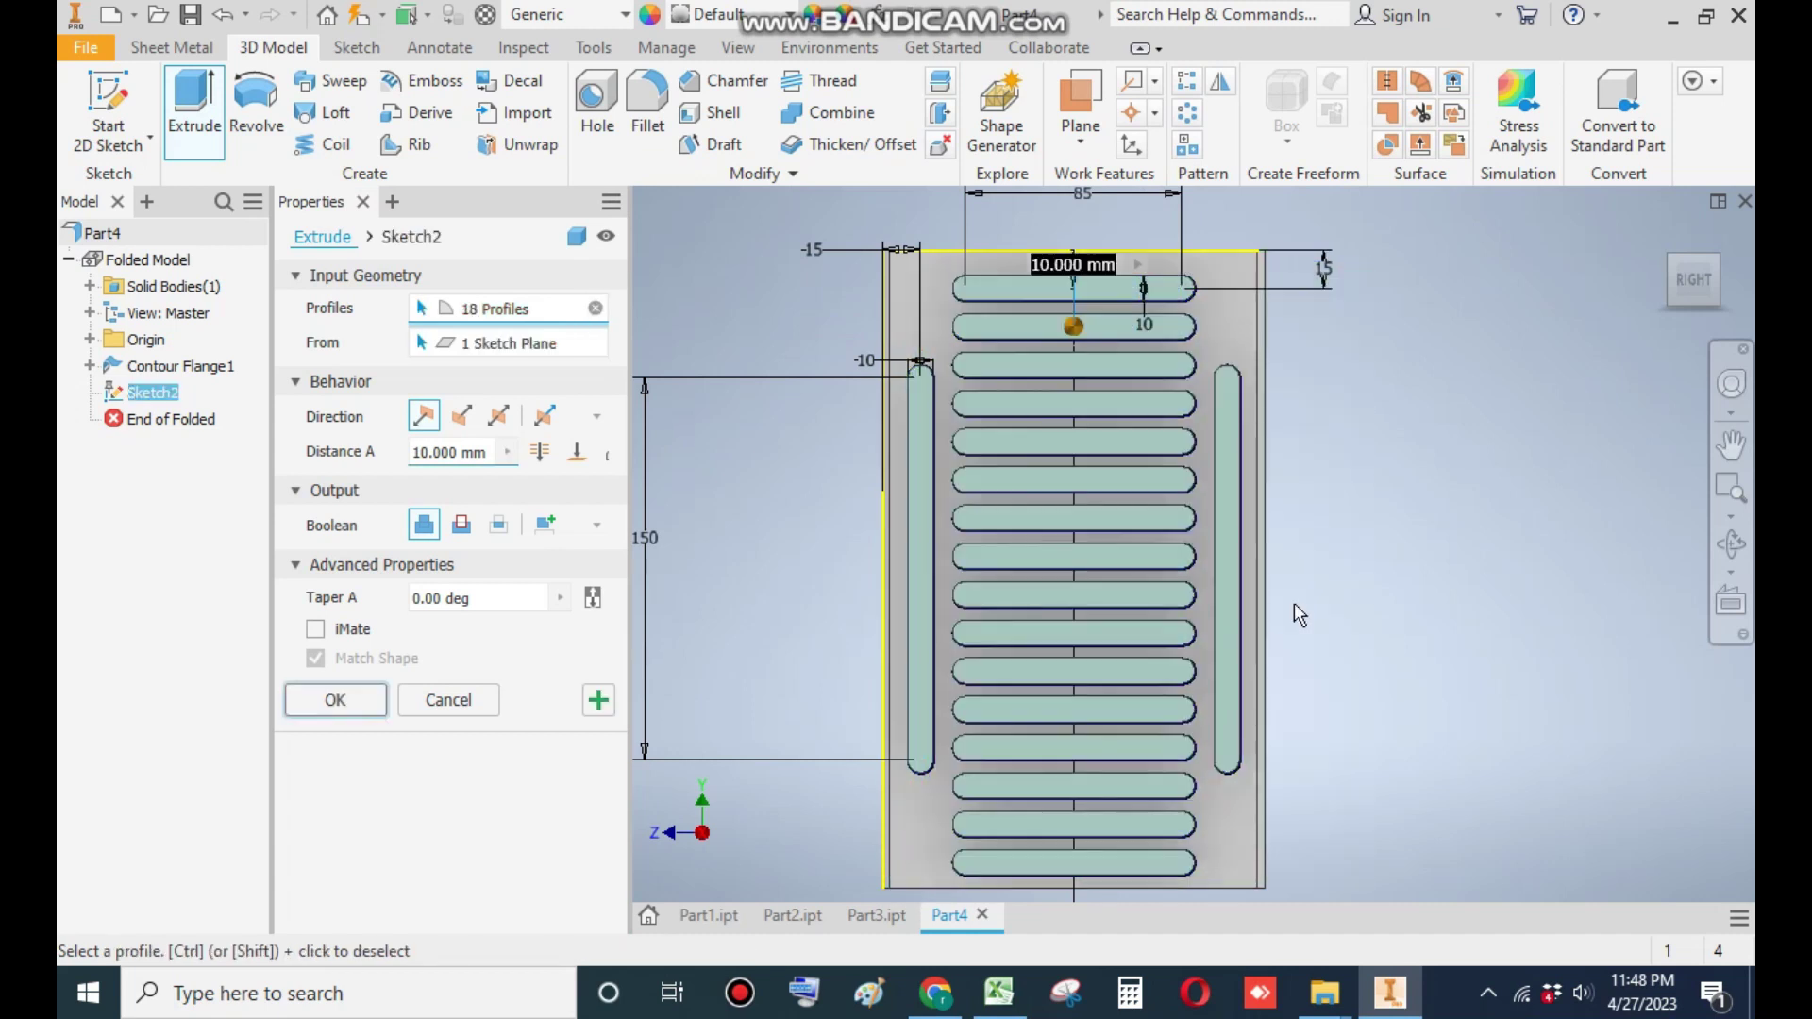
{"action": "left_click", "coordinate": [1671, 271]}
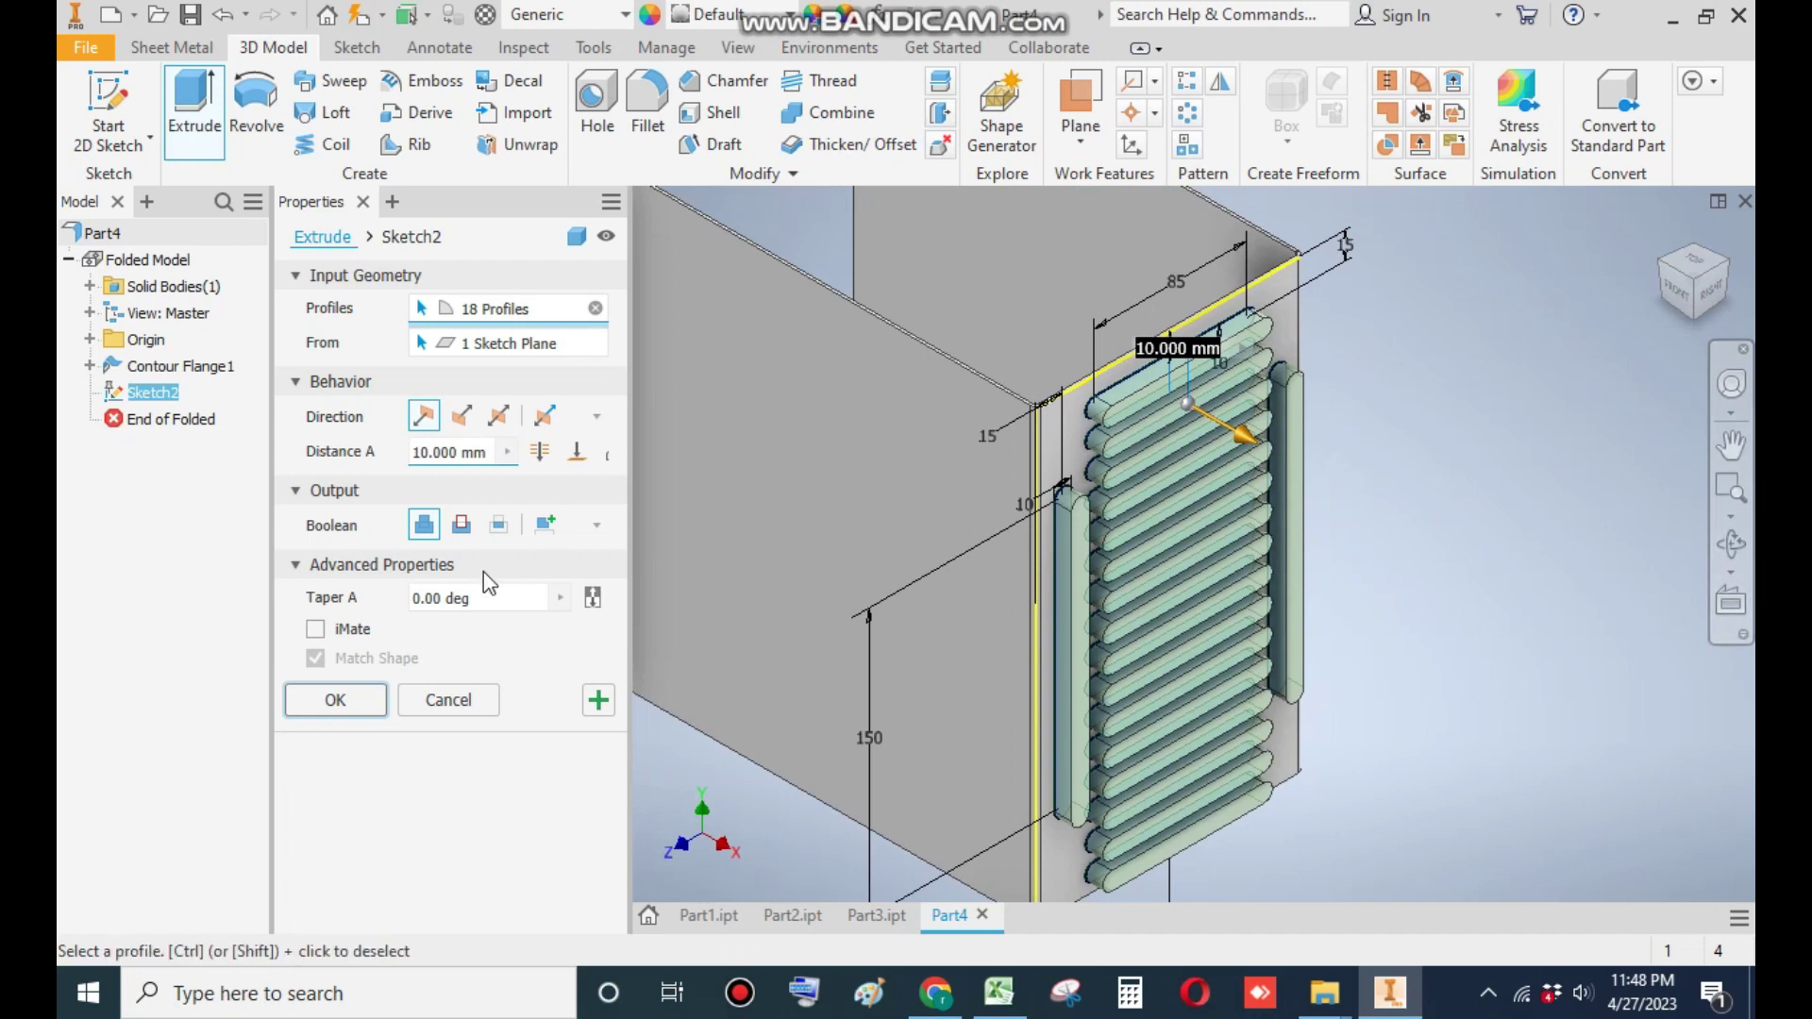
{"action": "left_click", "coordinate": [461, 526]}
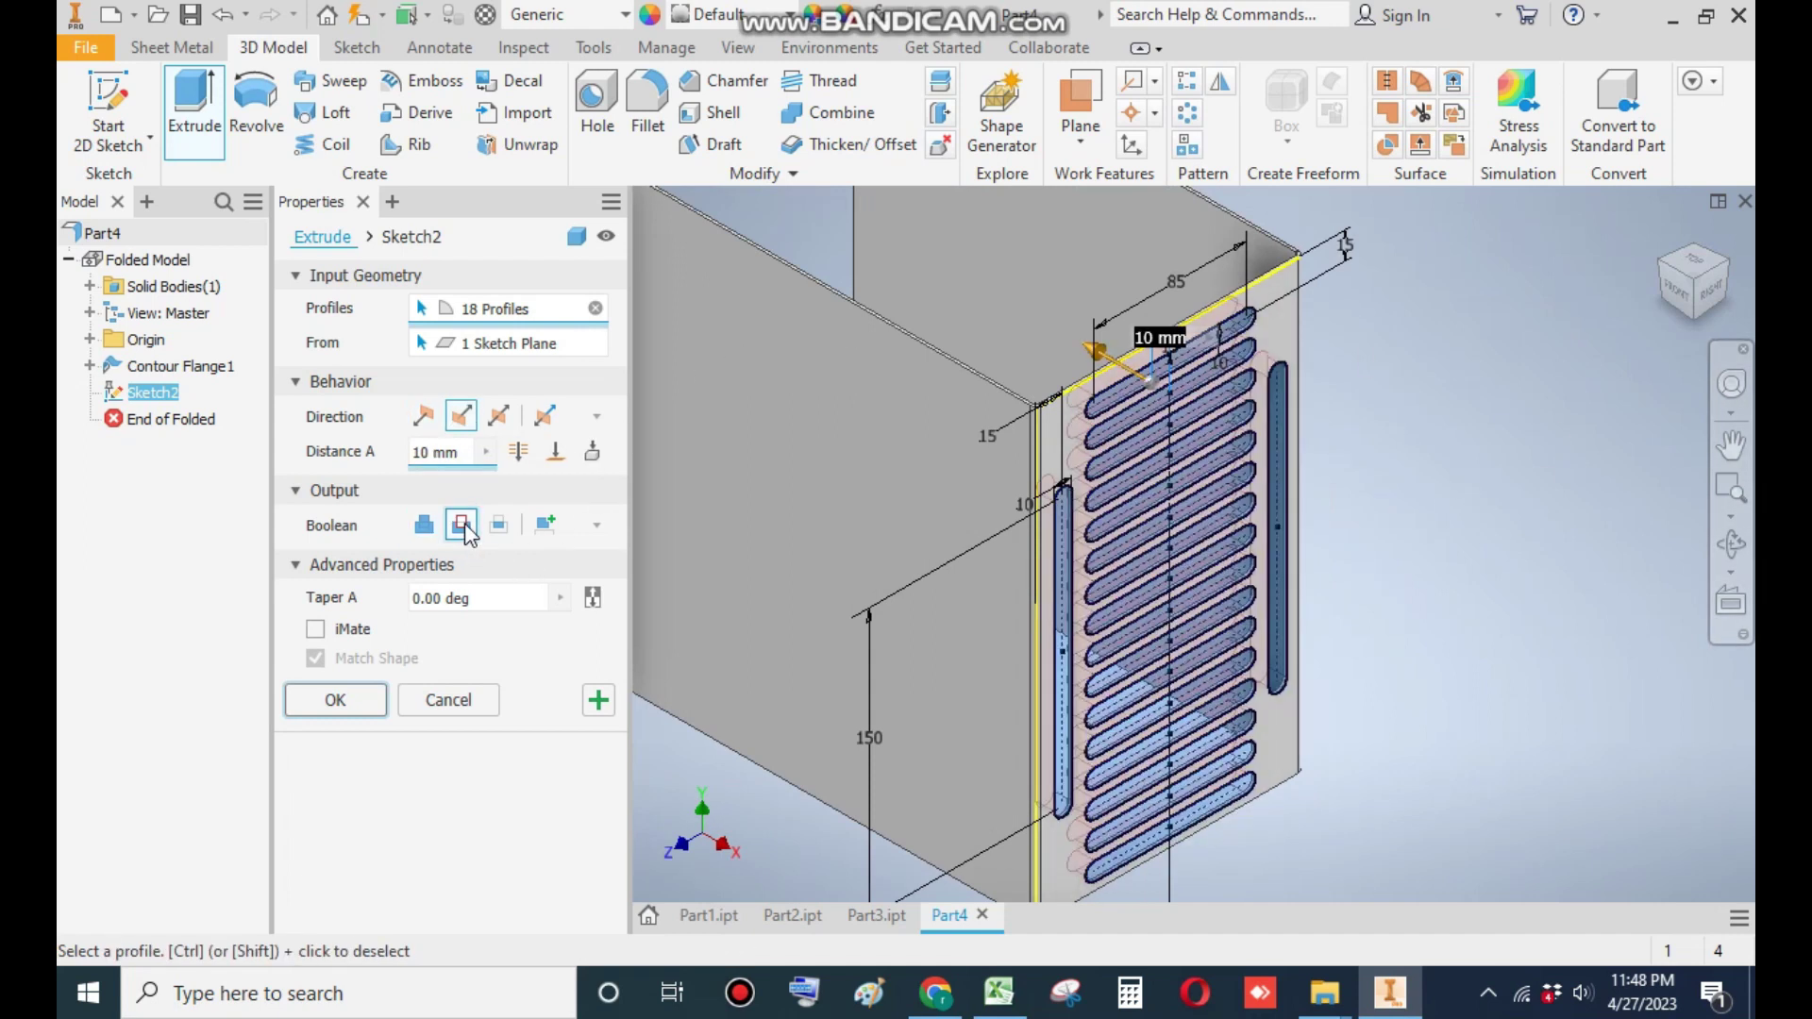
{"action": "left_click", "coordinate": [336, 702]}
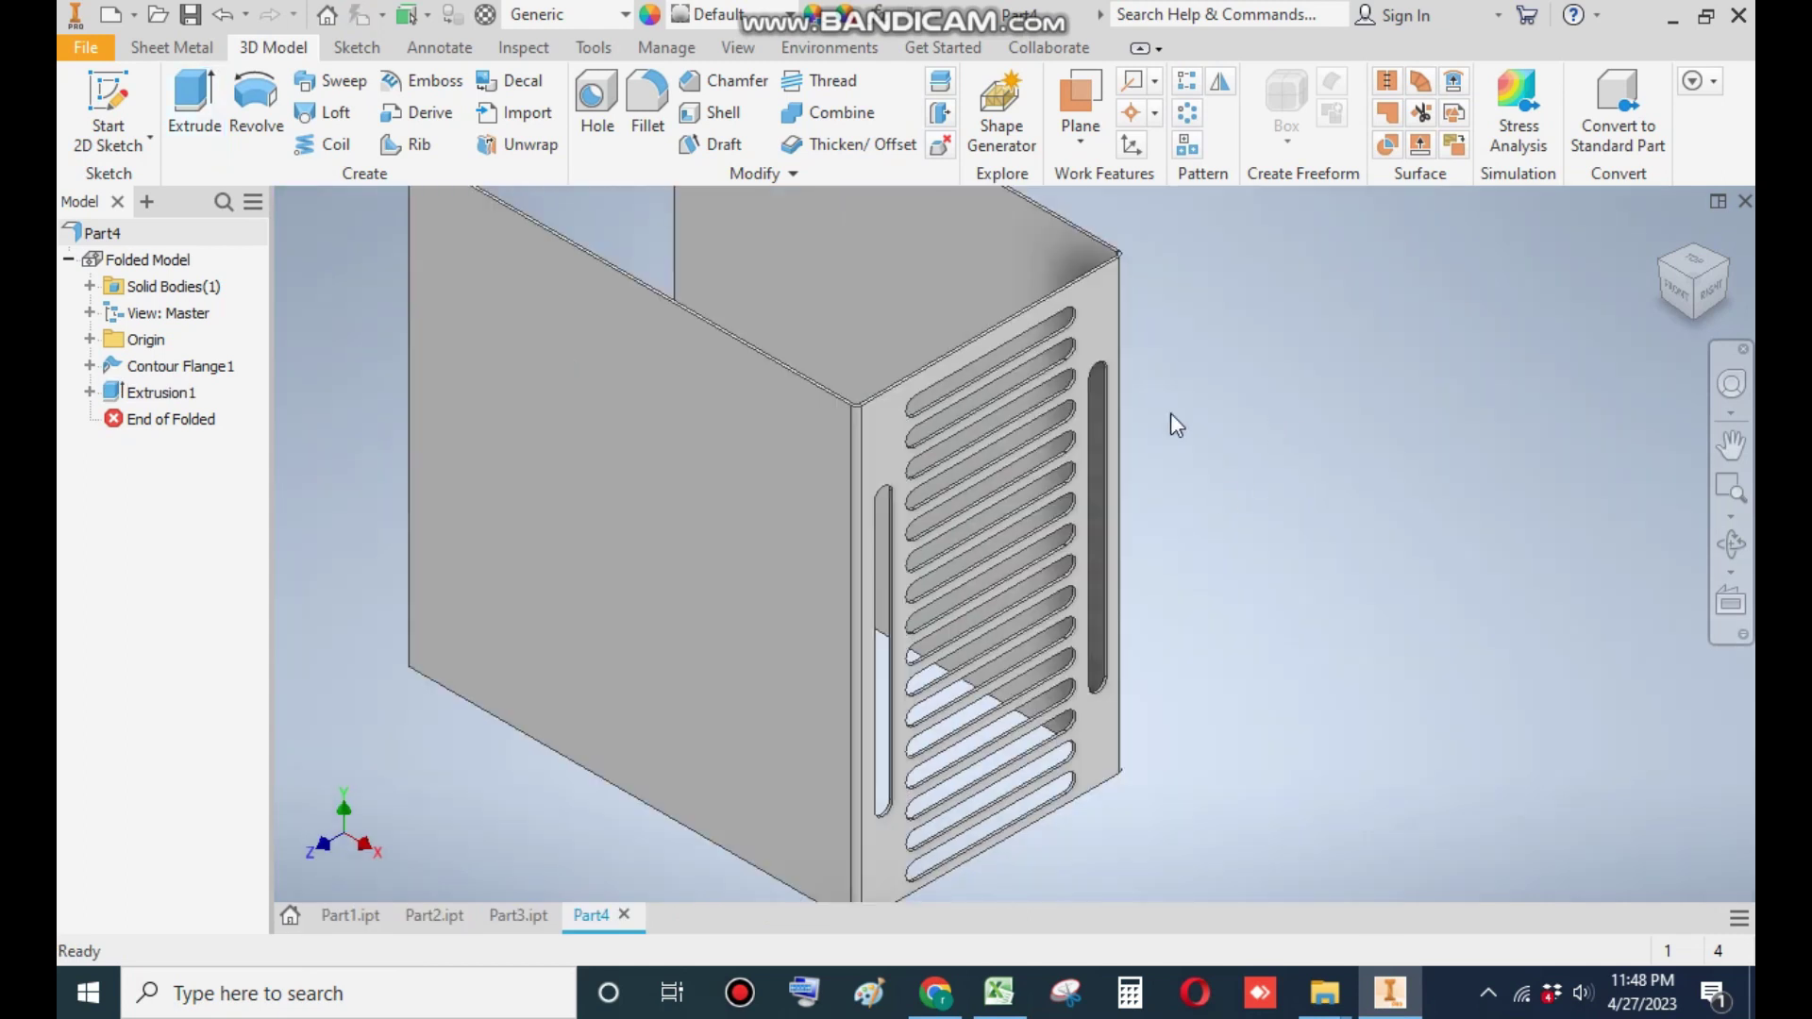
Step: Review the punch shape in Part3 and return to Part4
{"action": "left_click", "coordinate": [515, 918]}
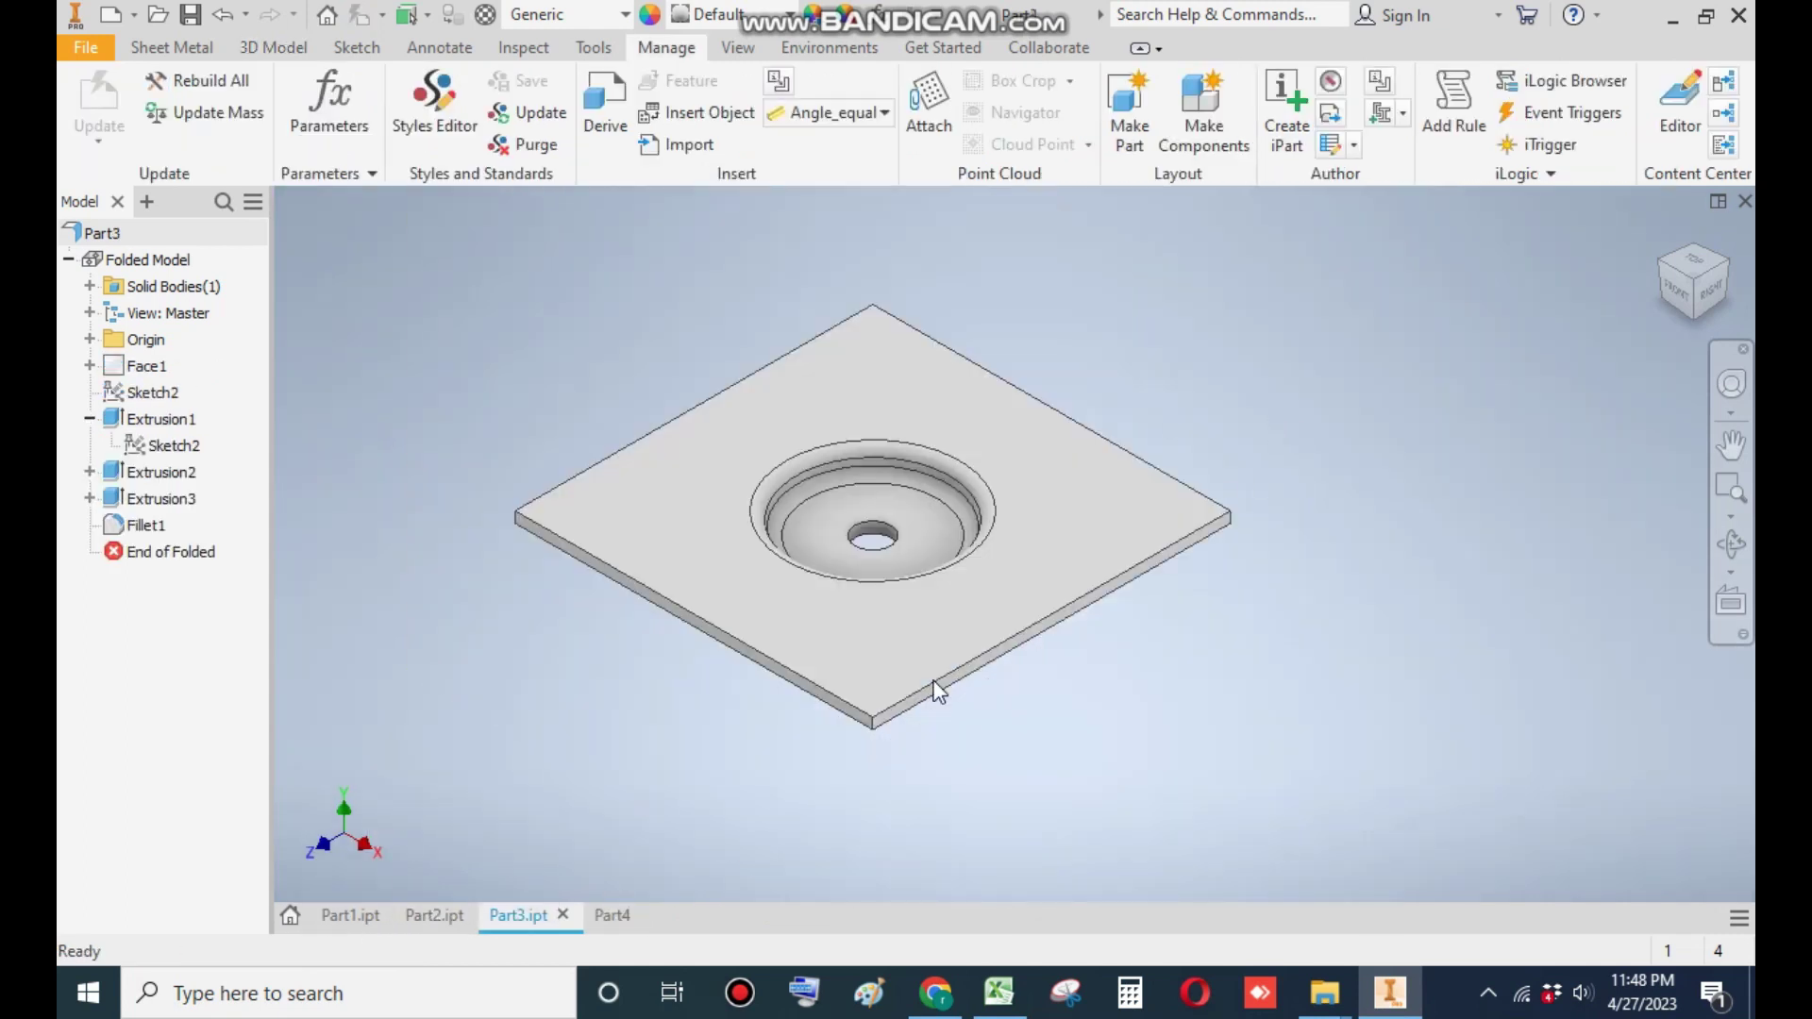
{"action": "left_click", "coordinate": [614, 917]}
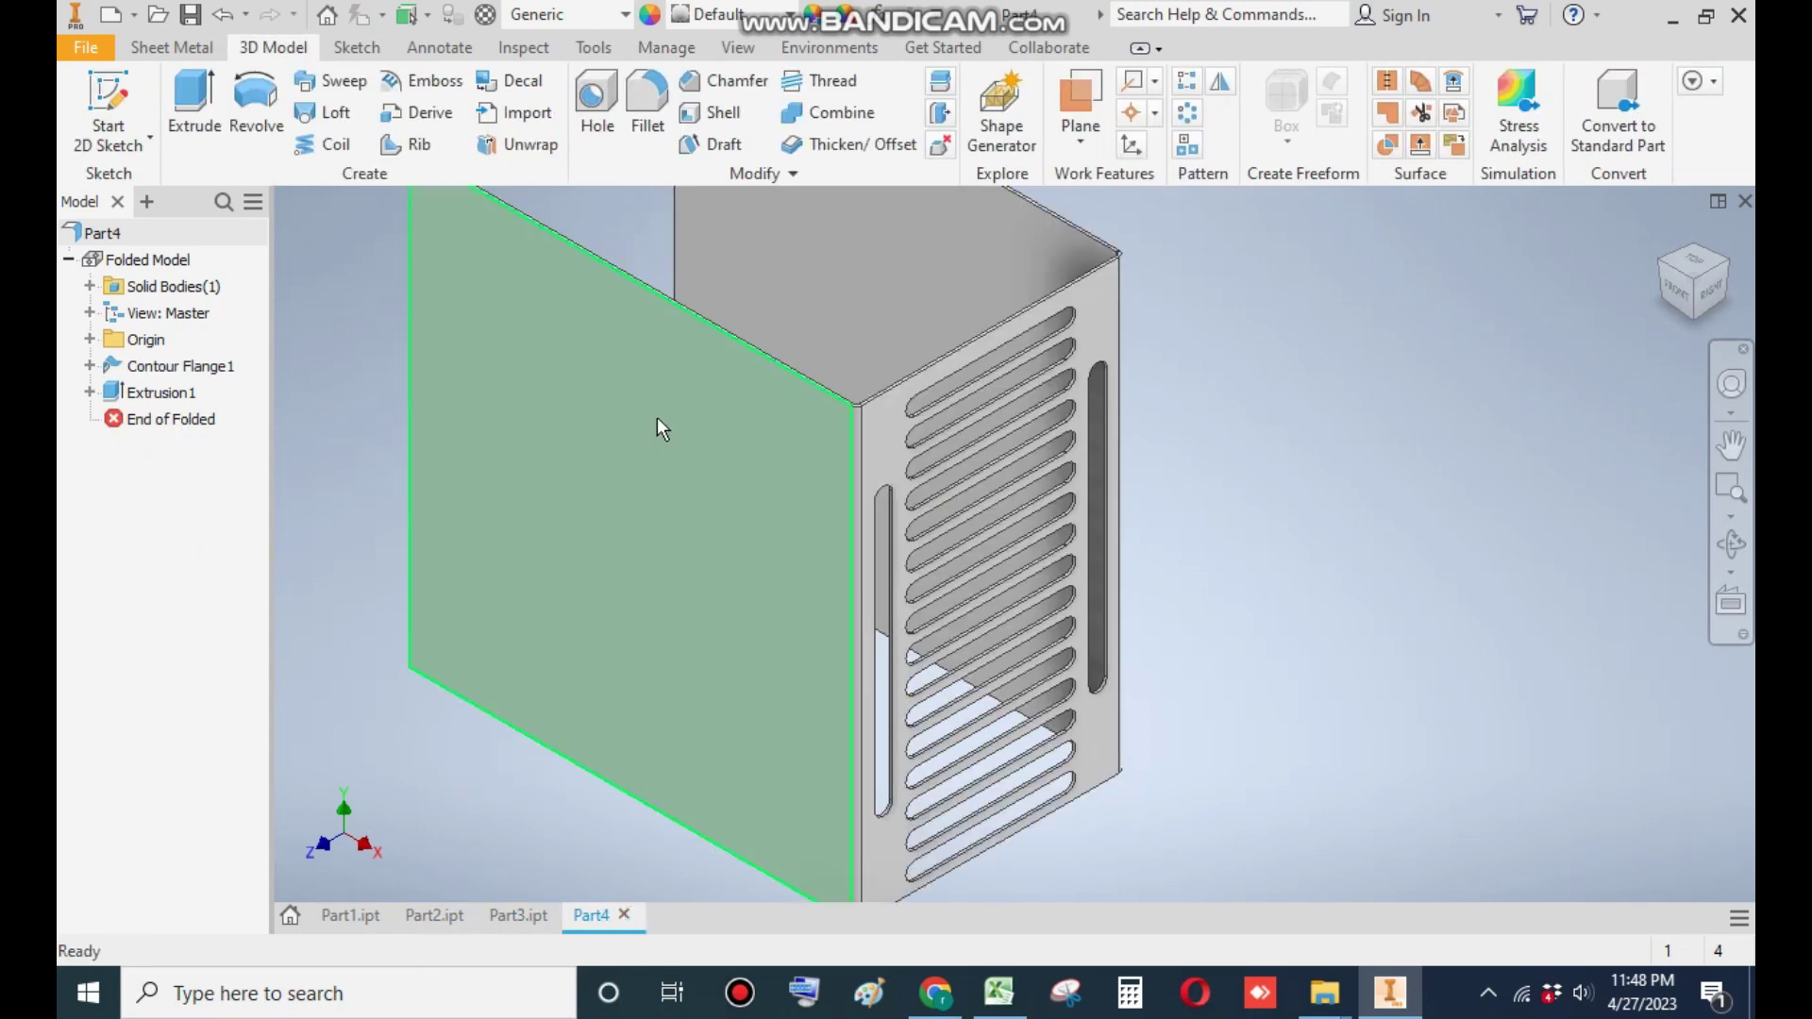
Step: Start a sketch on the large front side face and place a point about 32 mm from its left edge and 27 mm above its bottom edge
{"action": "left_click", "coordinate": [658, 420]}
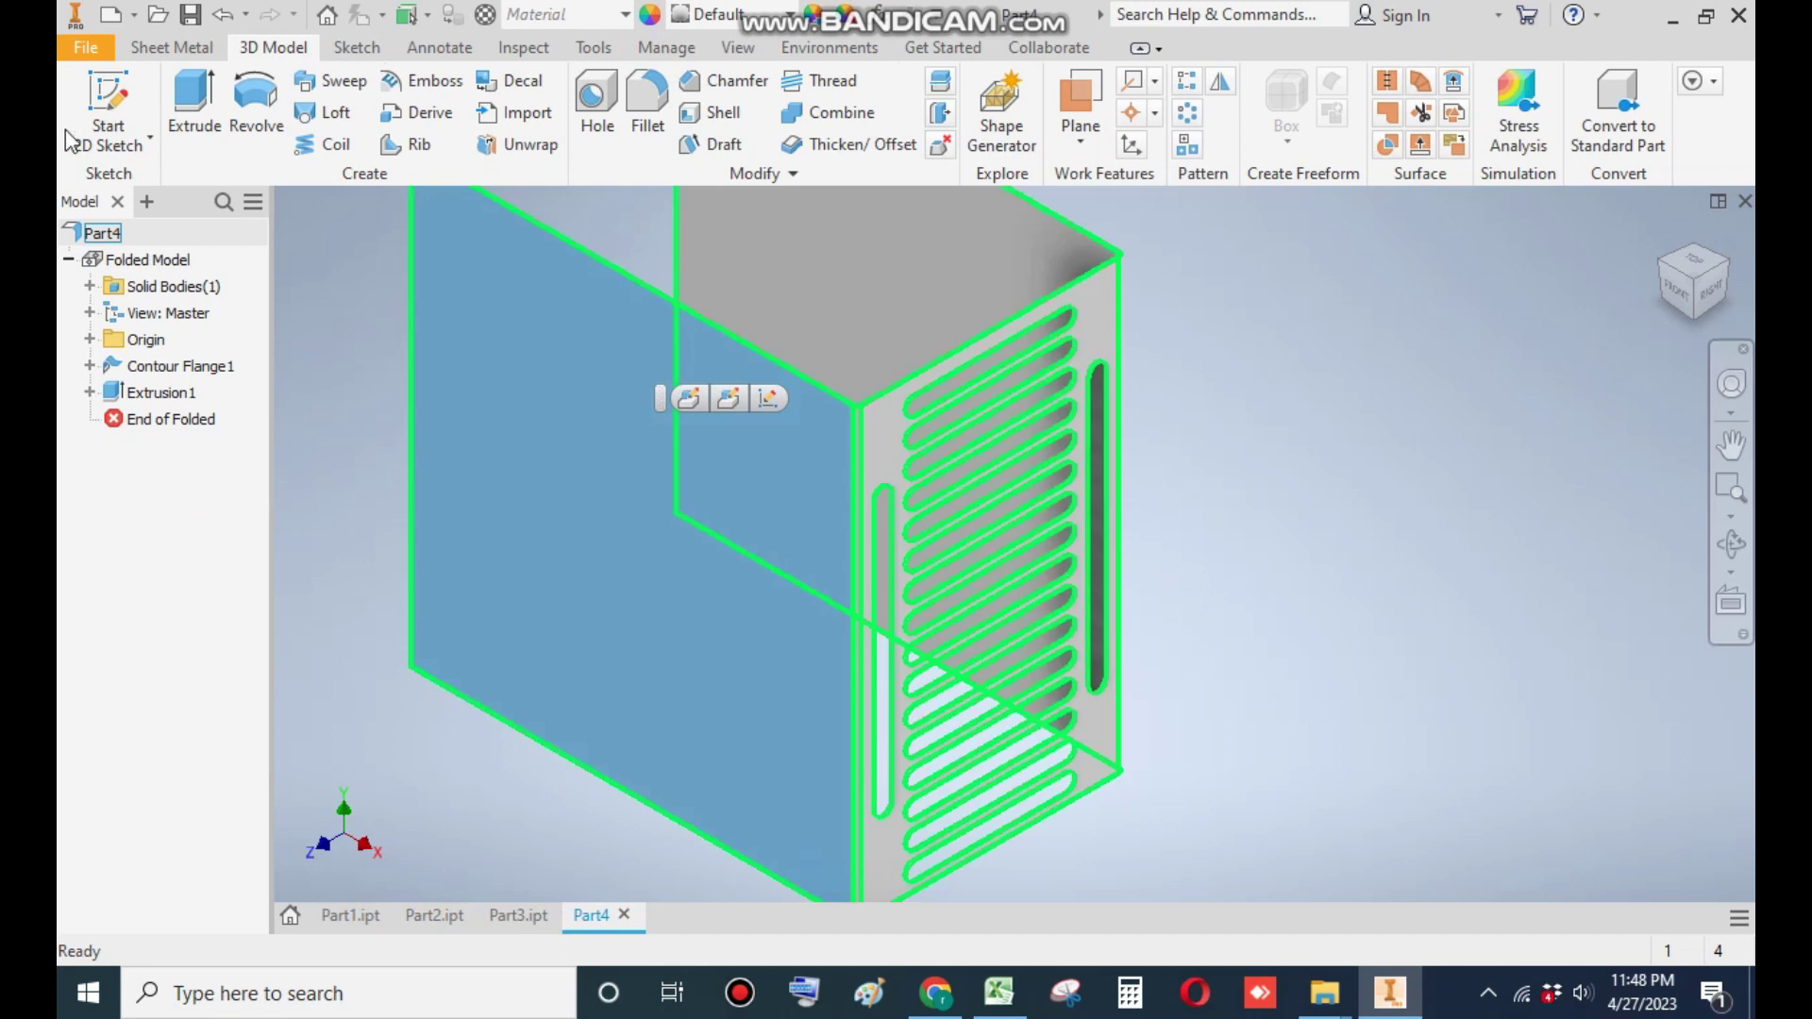
{"action": "left_click", "coordinate": [110, 91]}
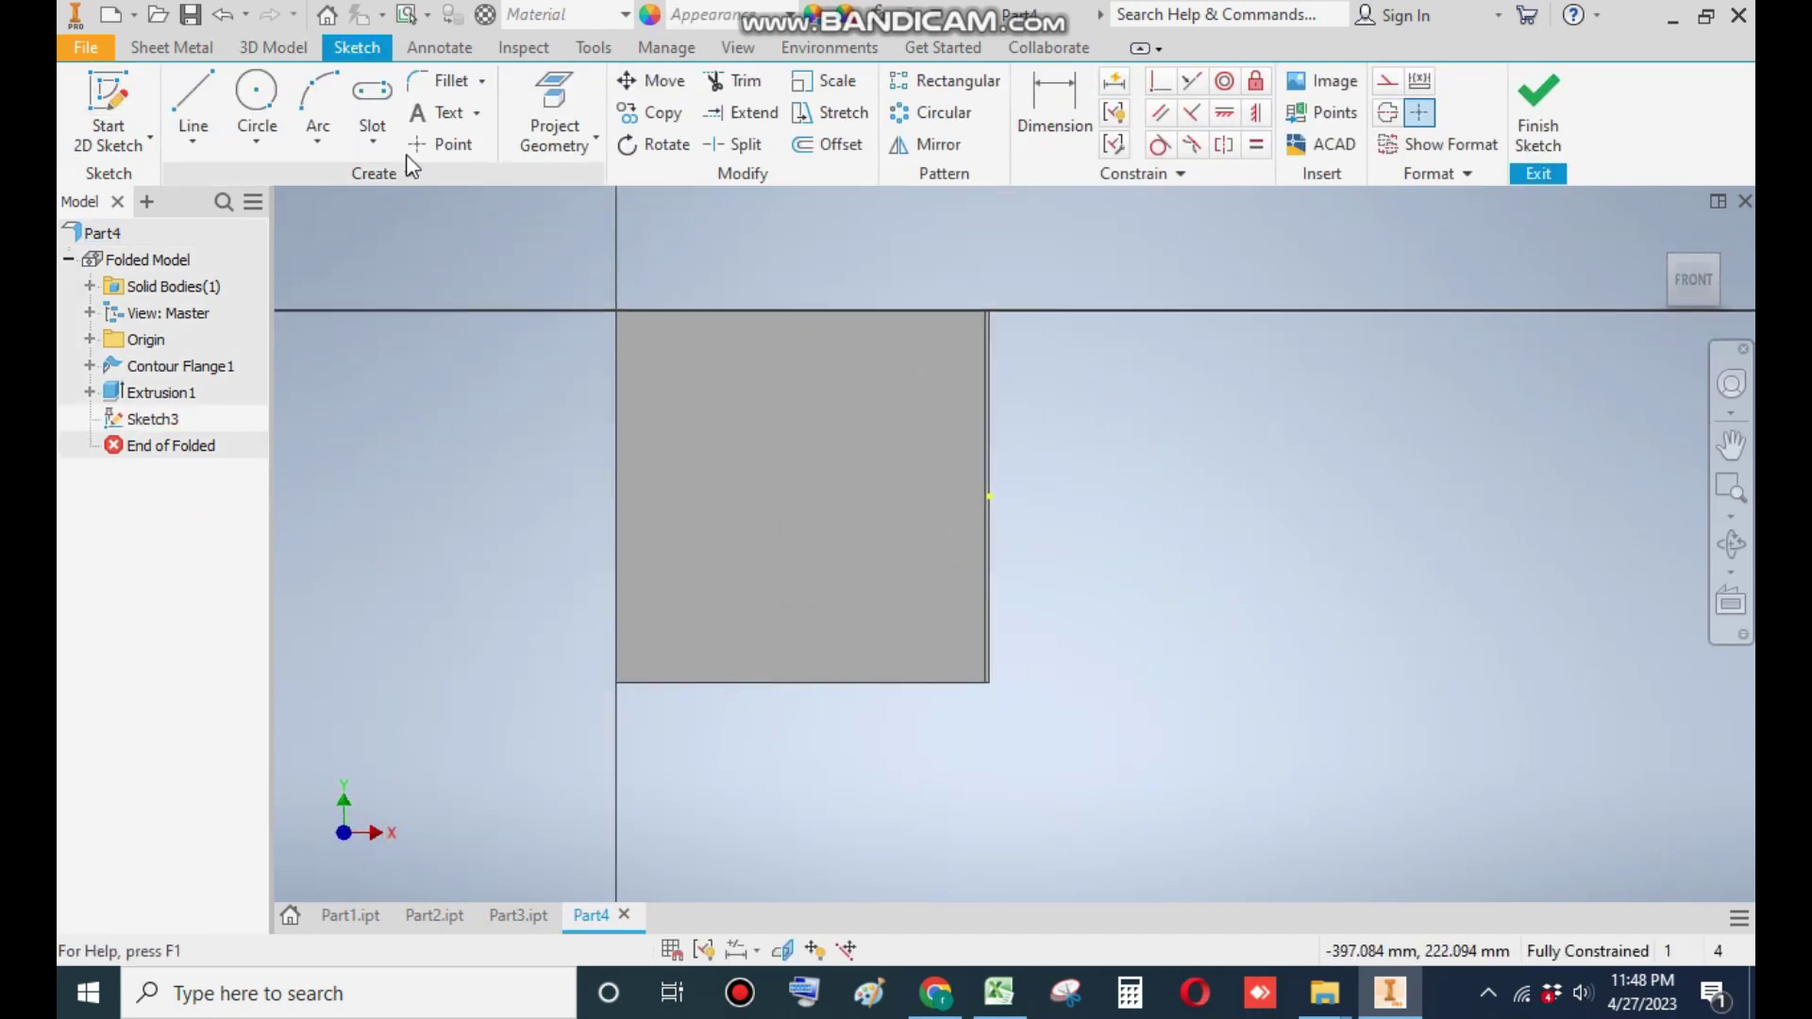
{"action": "left_click", "coordinate": [664, 643]}
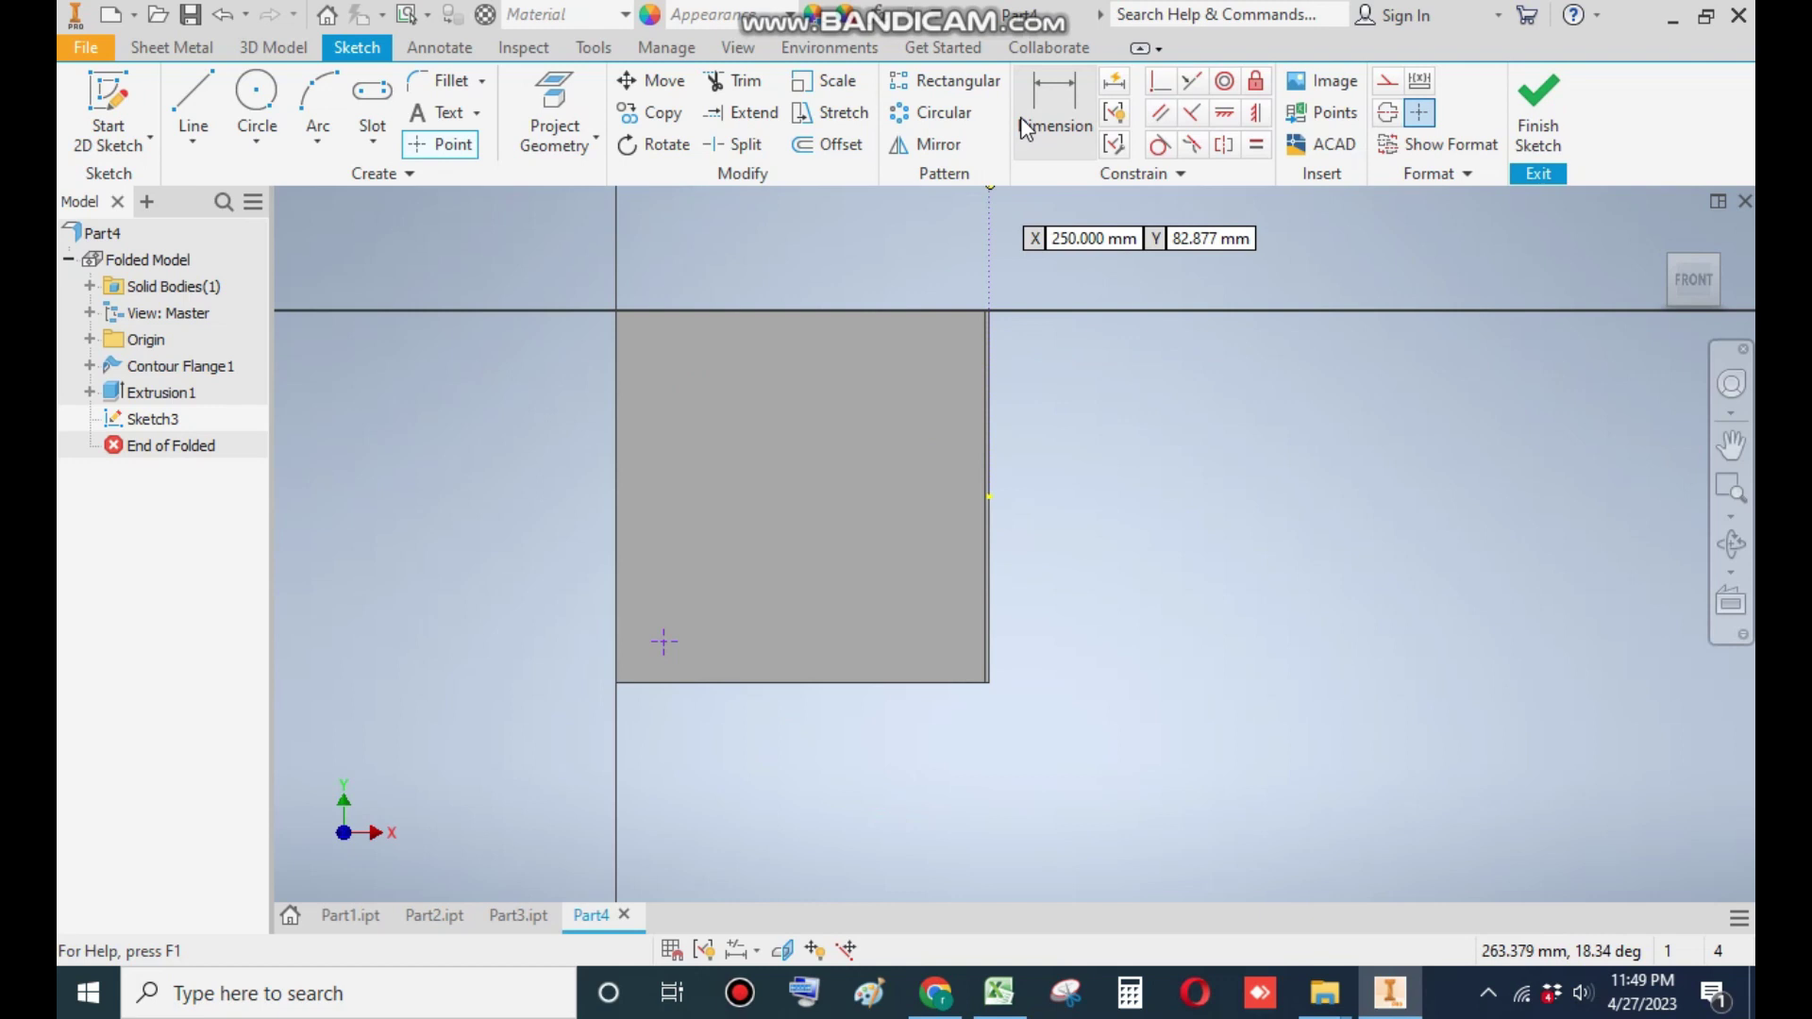
Step: Dimension the sketch point 30 mm from the side face's left vertical edge
{"action": "left_click", "coordinate": [1055, 104]}
{"action": "scroll", "coordinate": [634, 664], "scroll_direction": "up", "scroll_amount": 3}
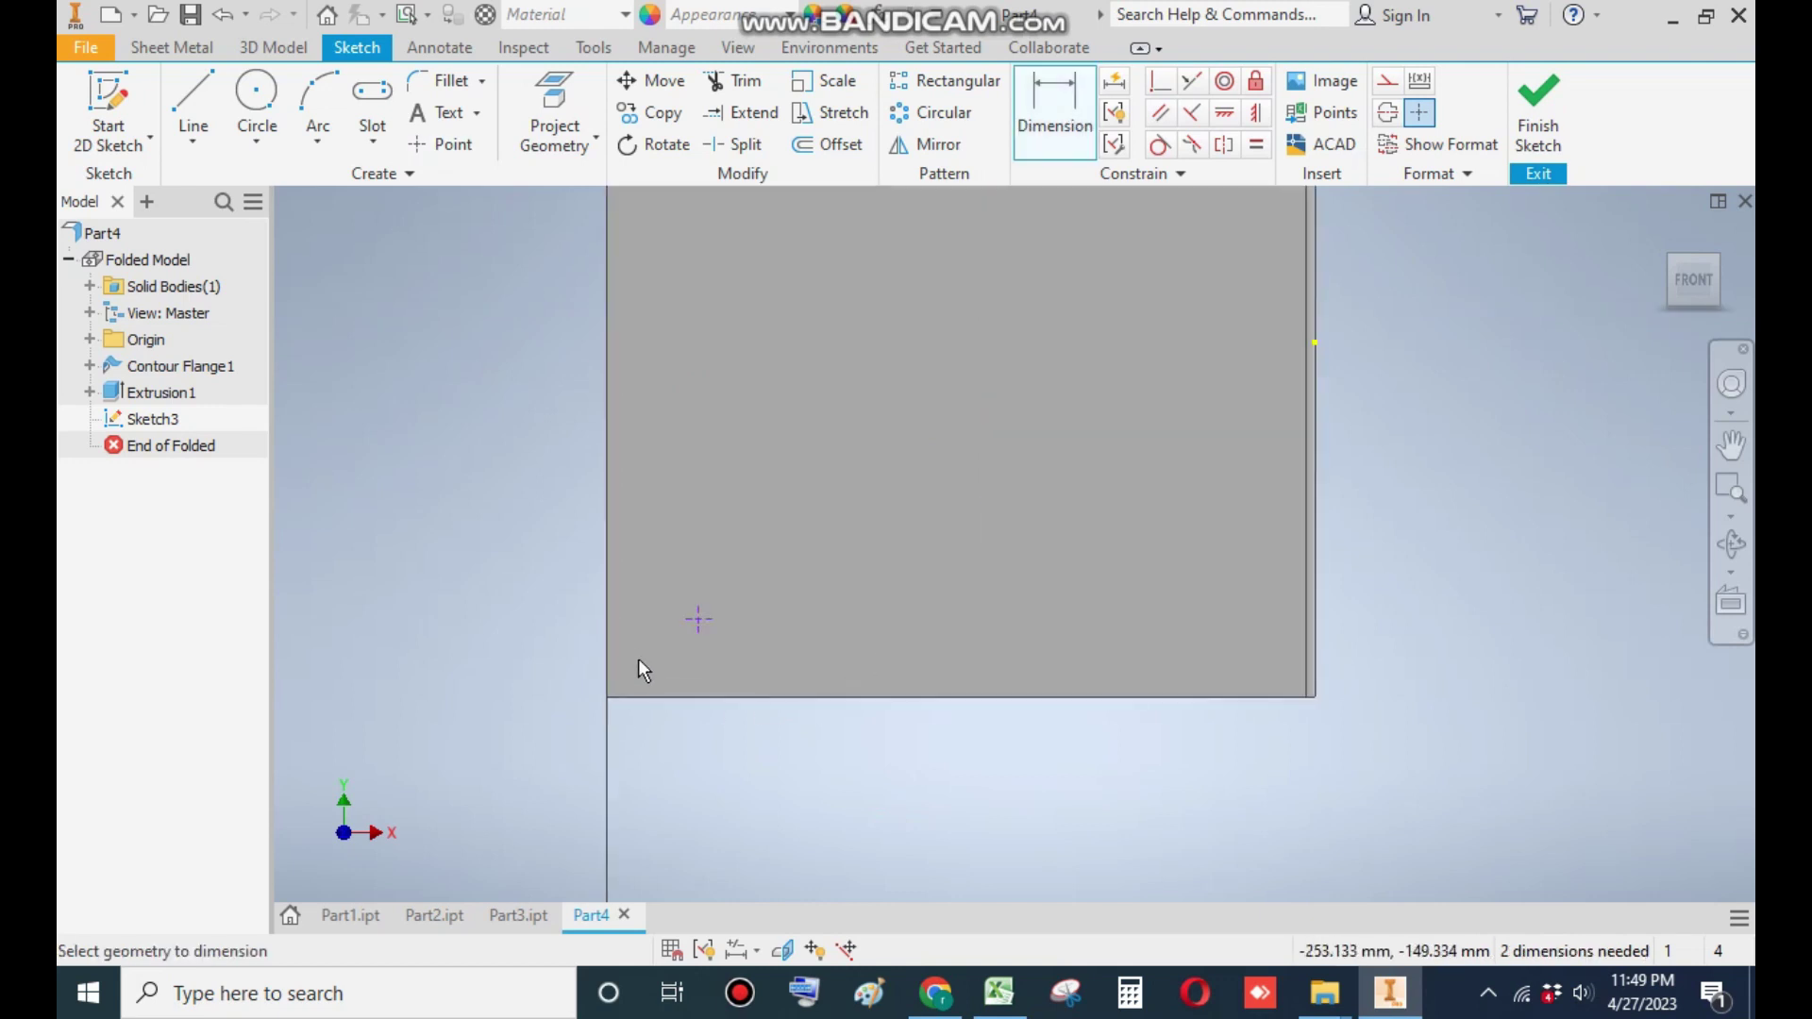
{"action": "left_click", "coordinate": [610, 608]}
{"action": "left_click", "coordinate": [697, 620]}
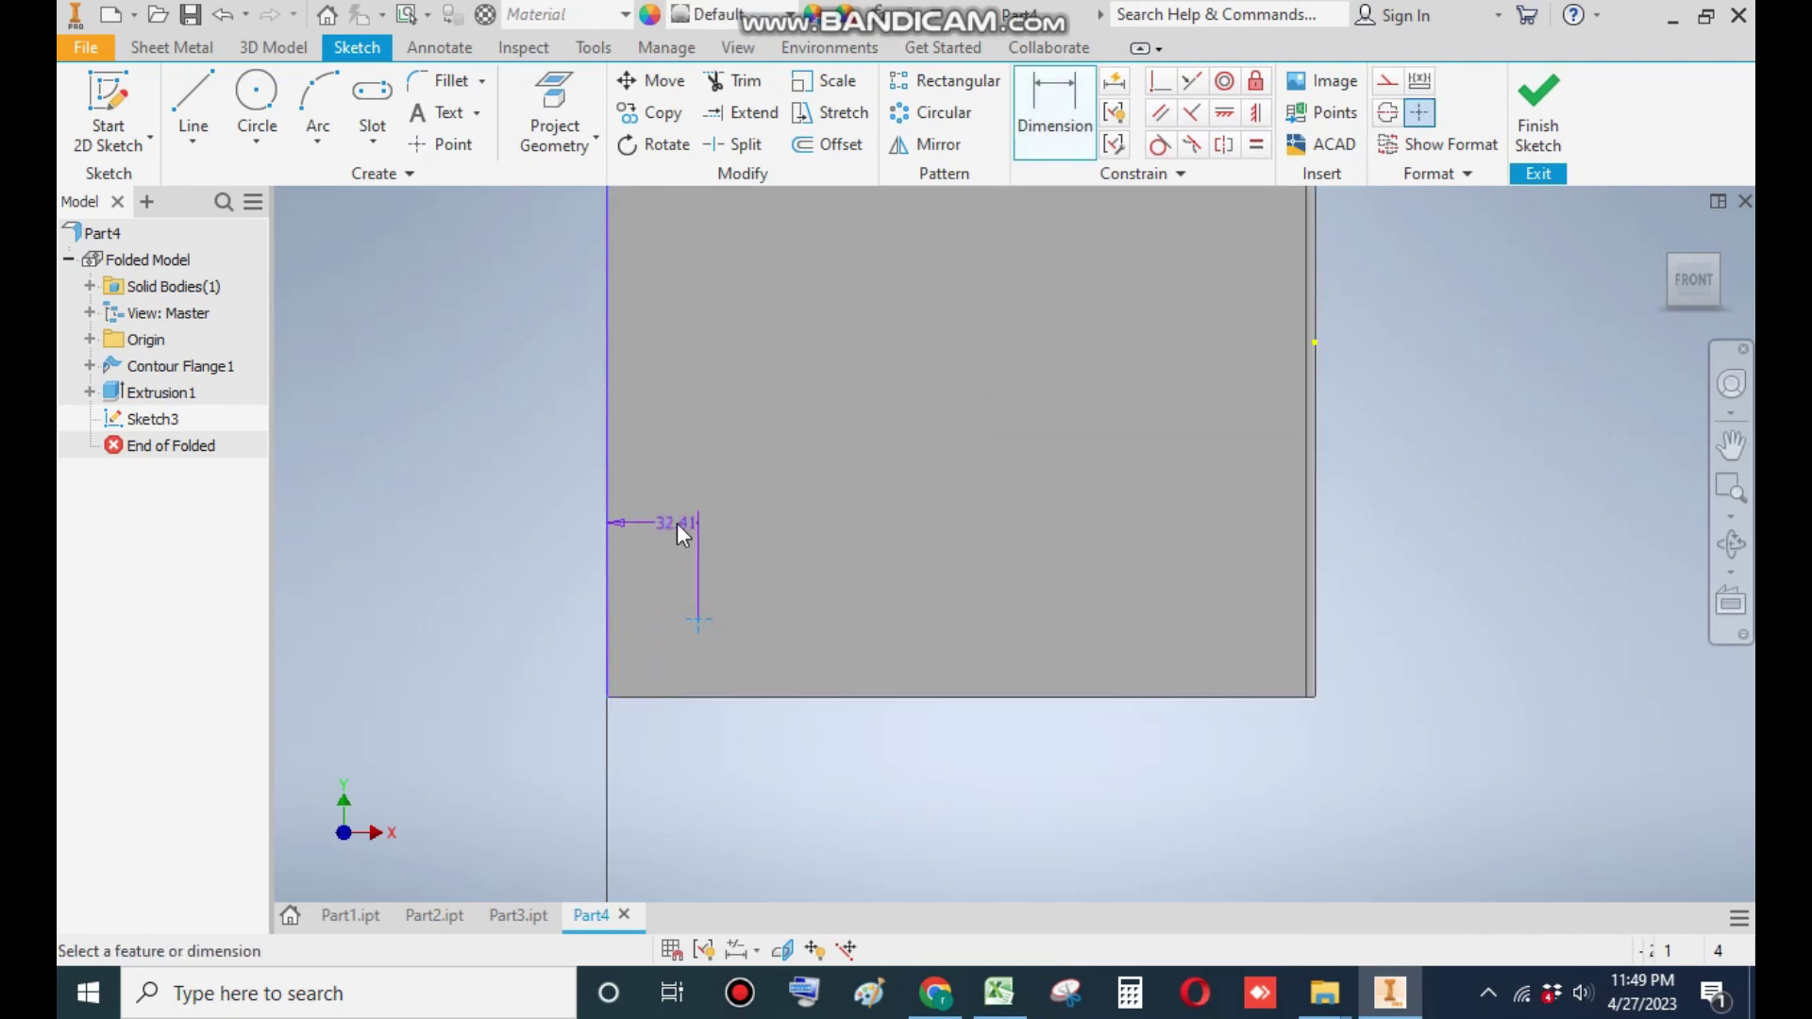
{"action": "left_click", "coordinate": [676, 523]}
{"action": "type", "text": "30"}
{"action": "key", "text": "Return"}
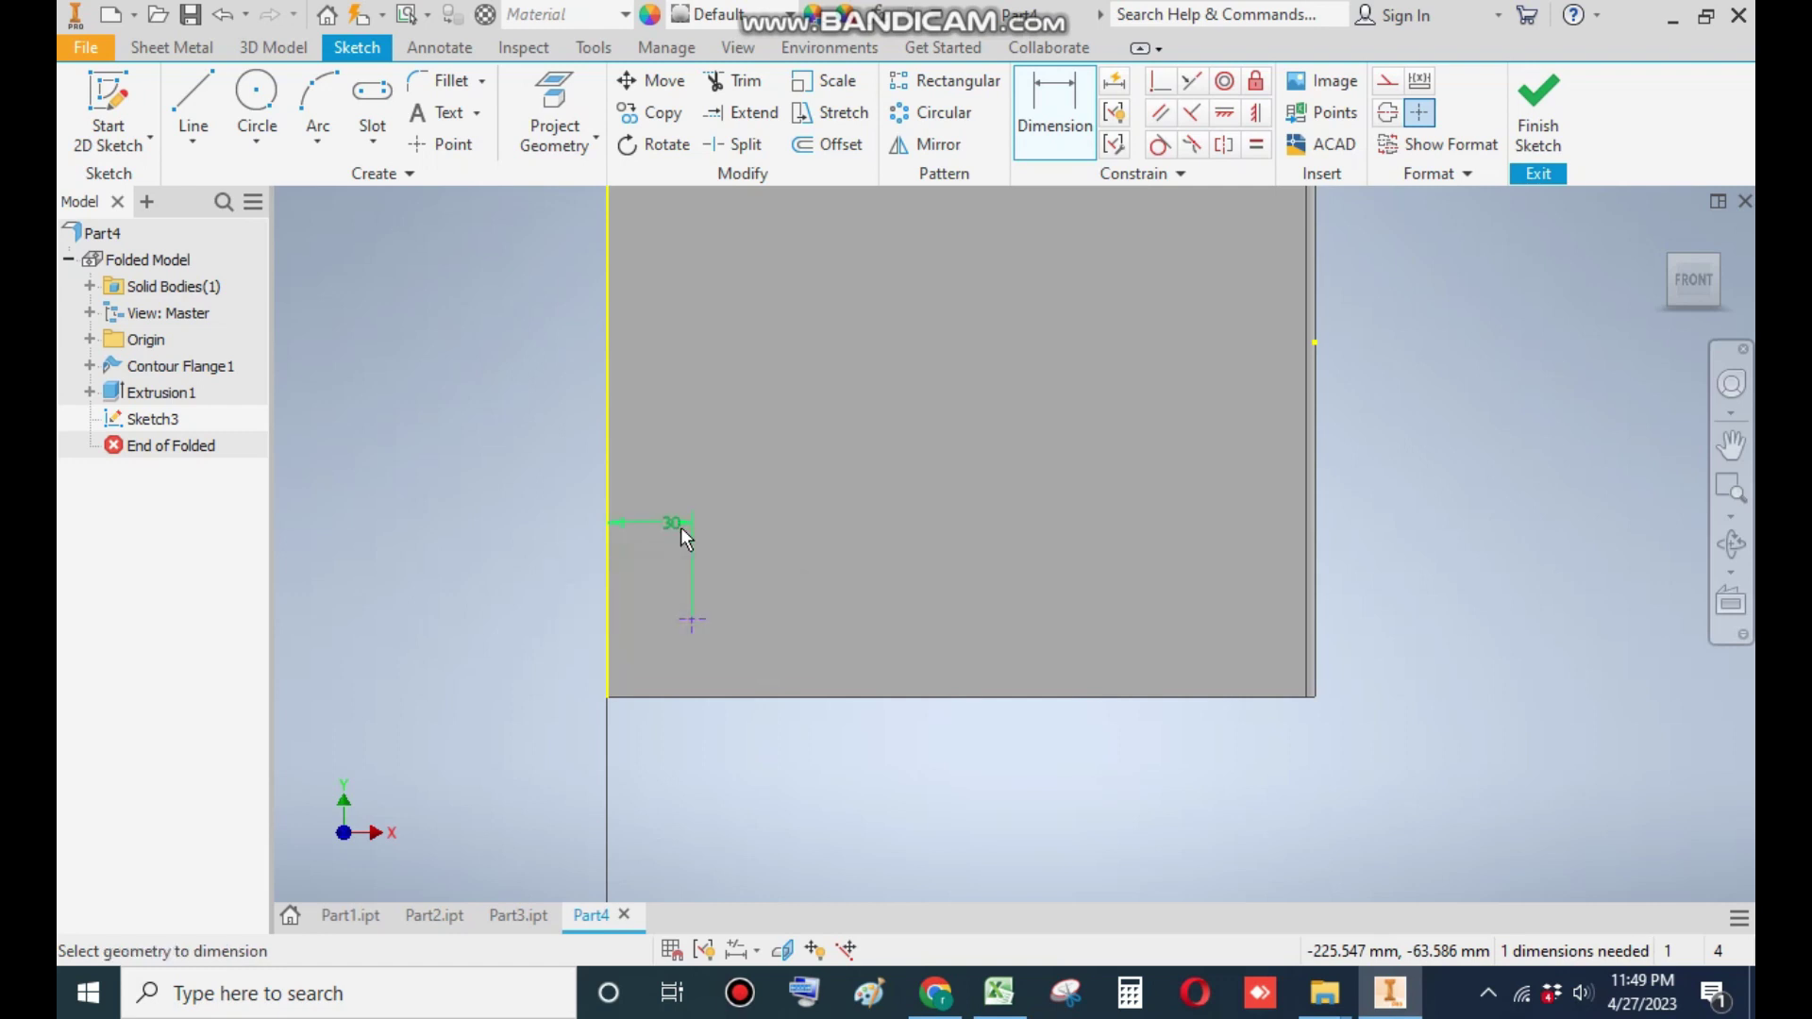
Step: Dimension the sketch point 30 mm above the side face's bottom edge
{"action": "left_click", "coordinate": [731, 697]}
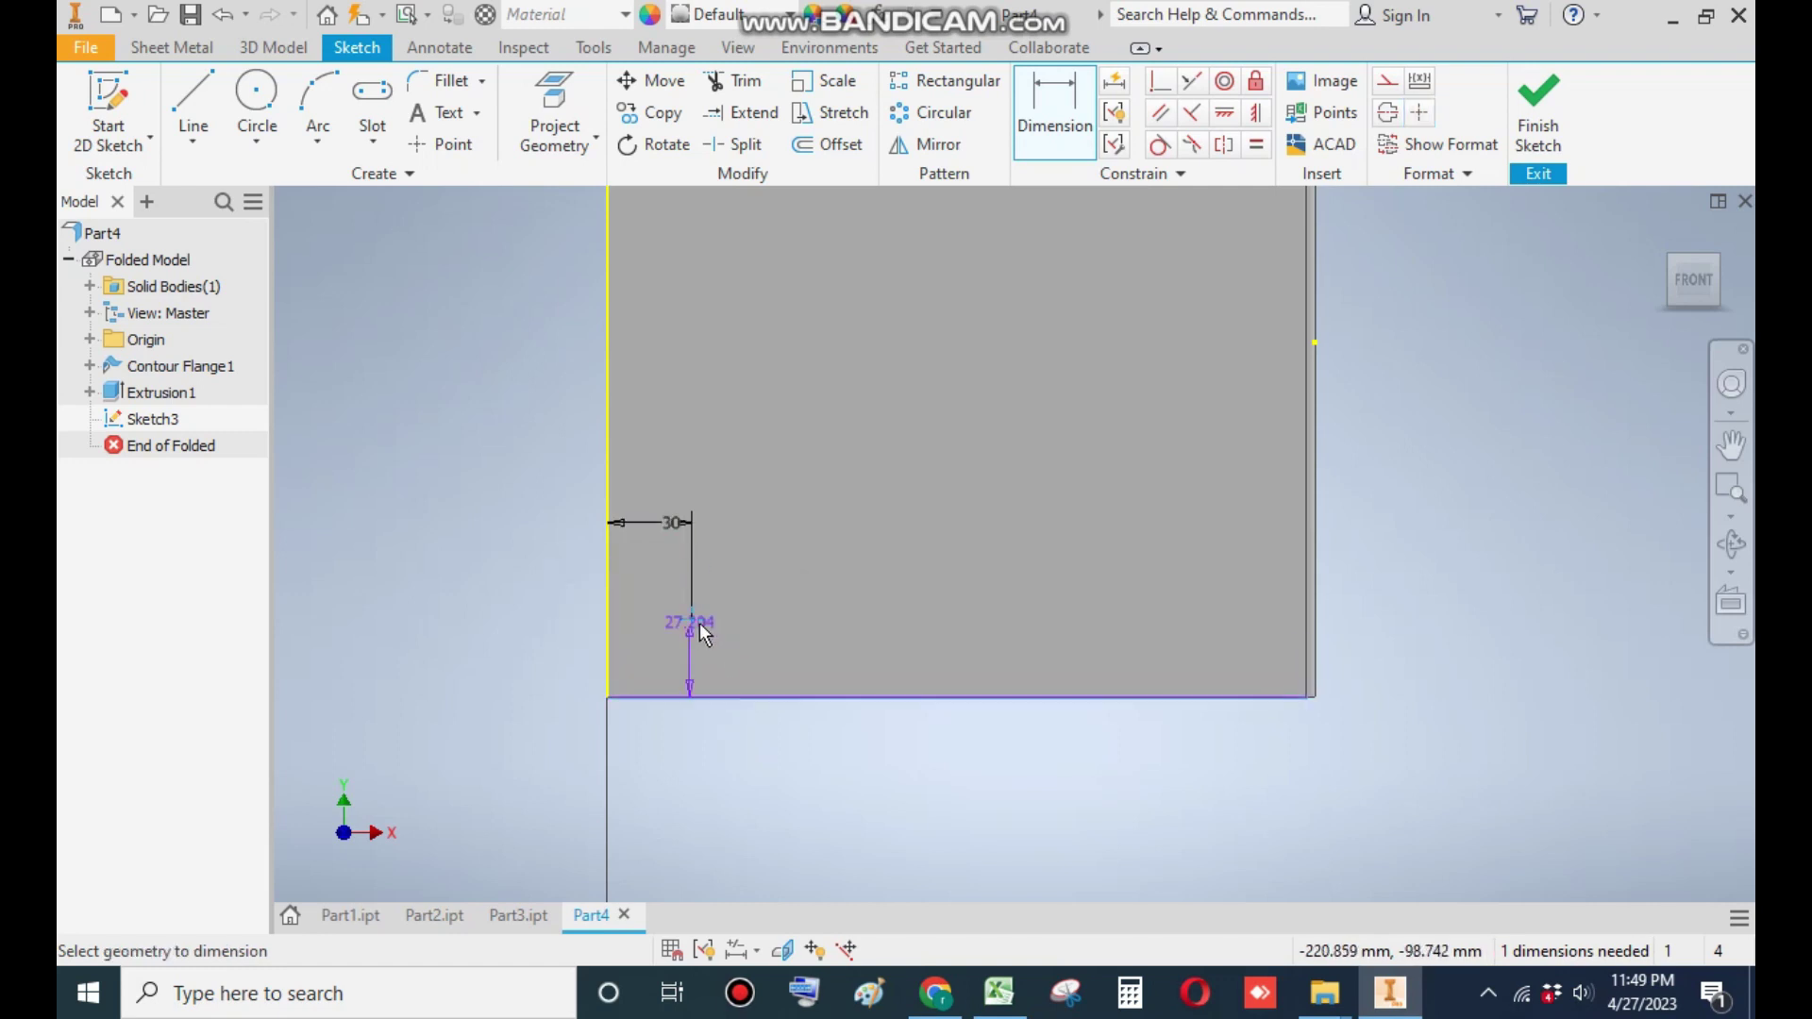
{"action": "left_click", "coordinate": [692, 620]}
{"action": "left_click", "coordinate": [777, 650]}
{"action": "type", "text": "30"}
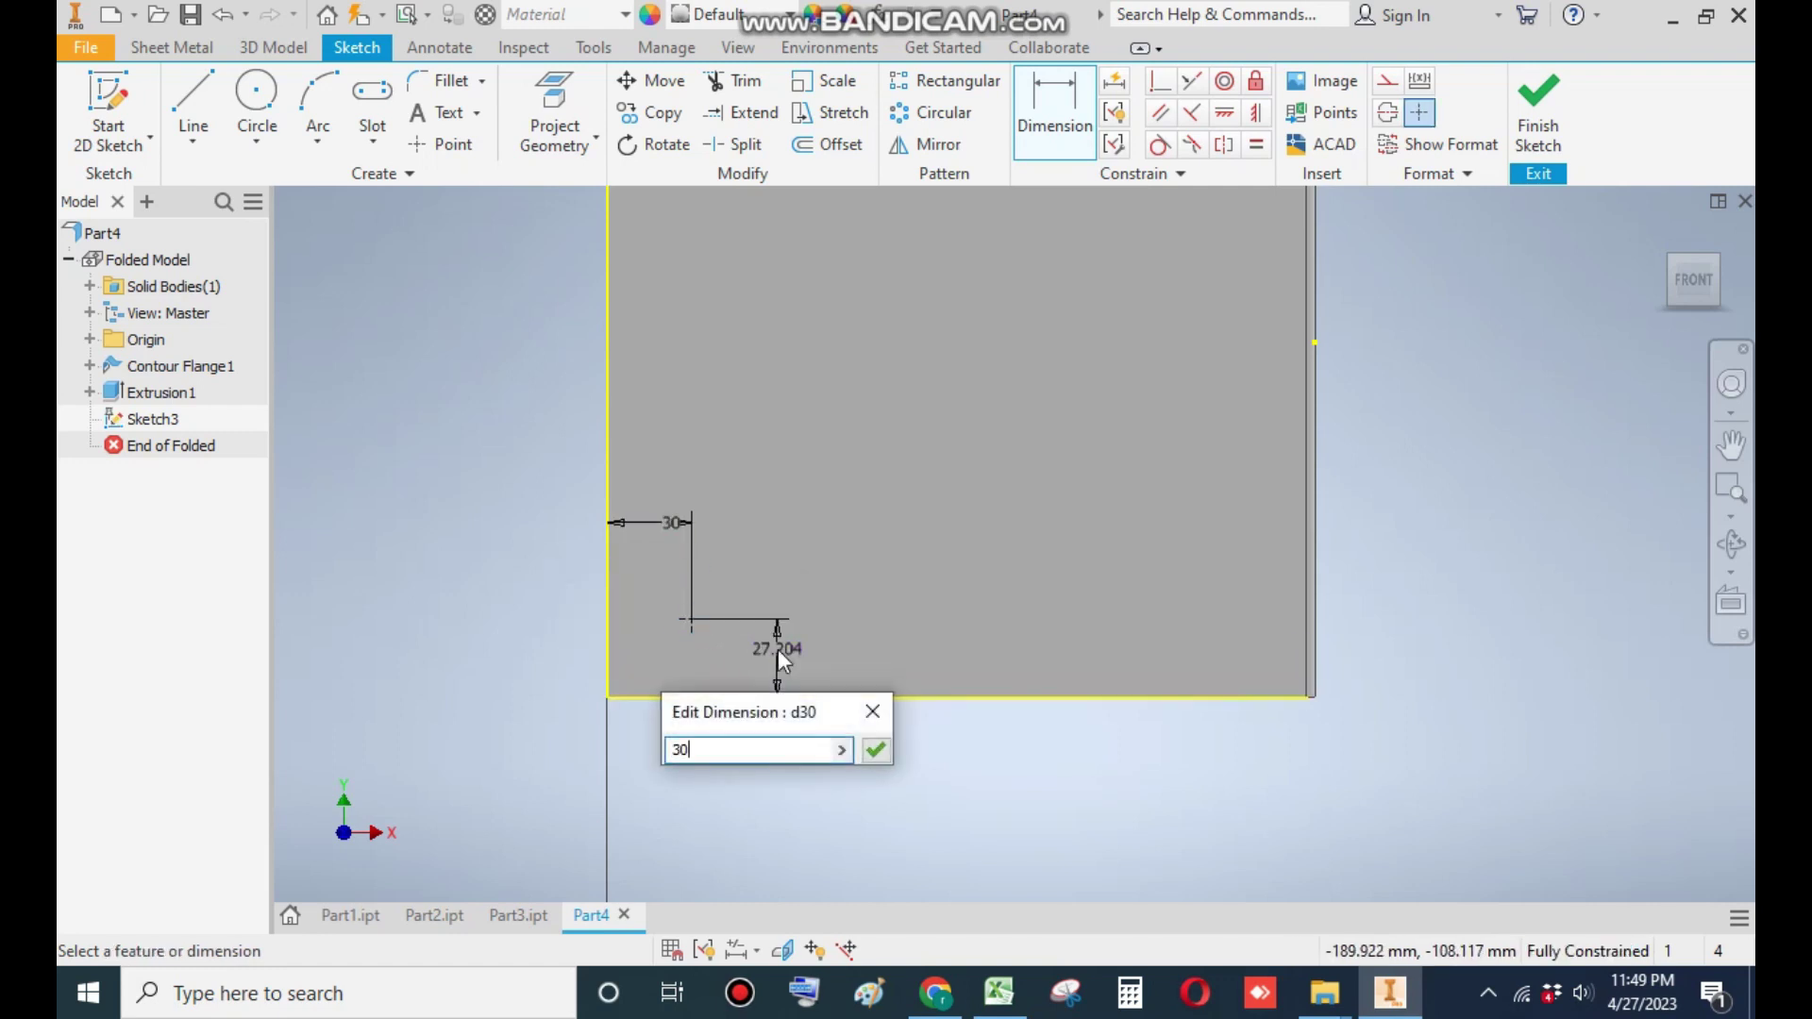
{"action": "key", "text": "Return"}
Step: Start a rectangular pattern of the sketch point with 7 instances spaced 30 mm upward along the face's left vertical edge
{"action": "scroll", "coordinate": [783, 650], "scroll_direction": "up", "scroll_amount": 3}
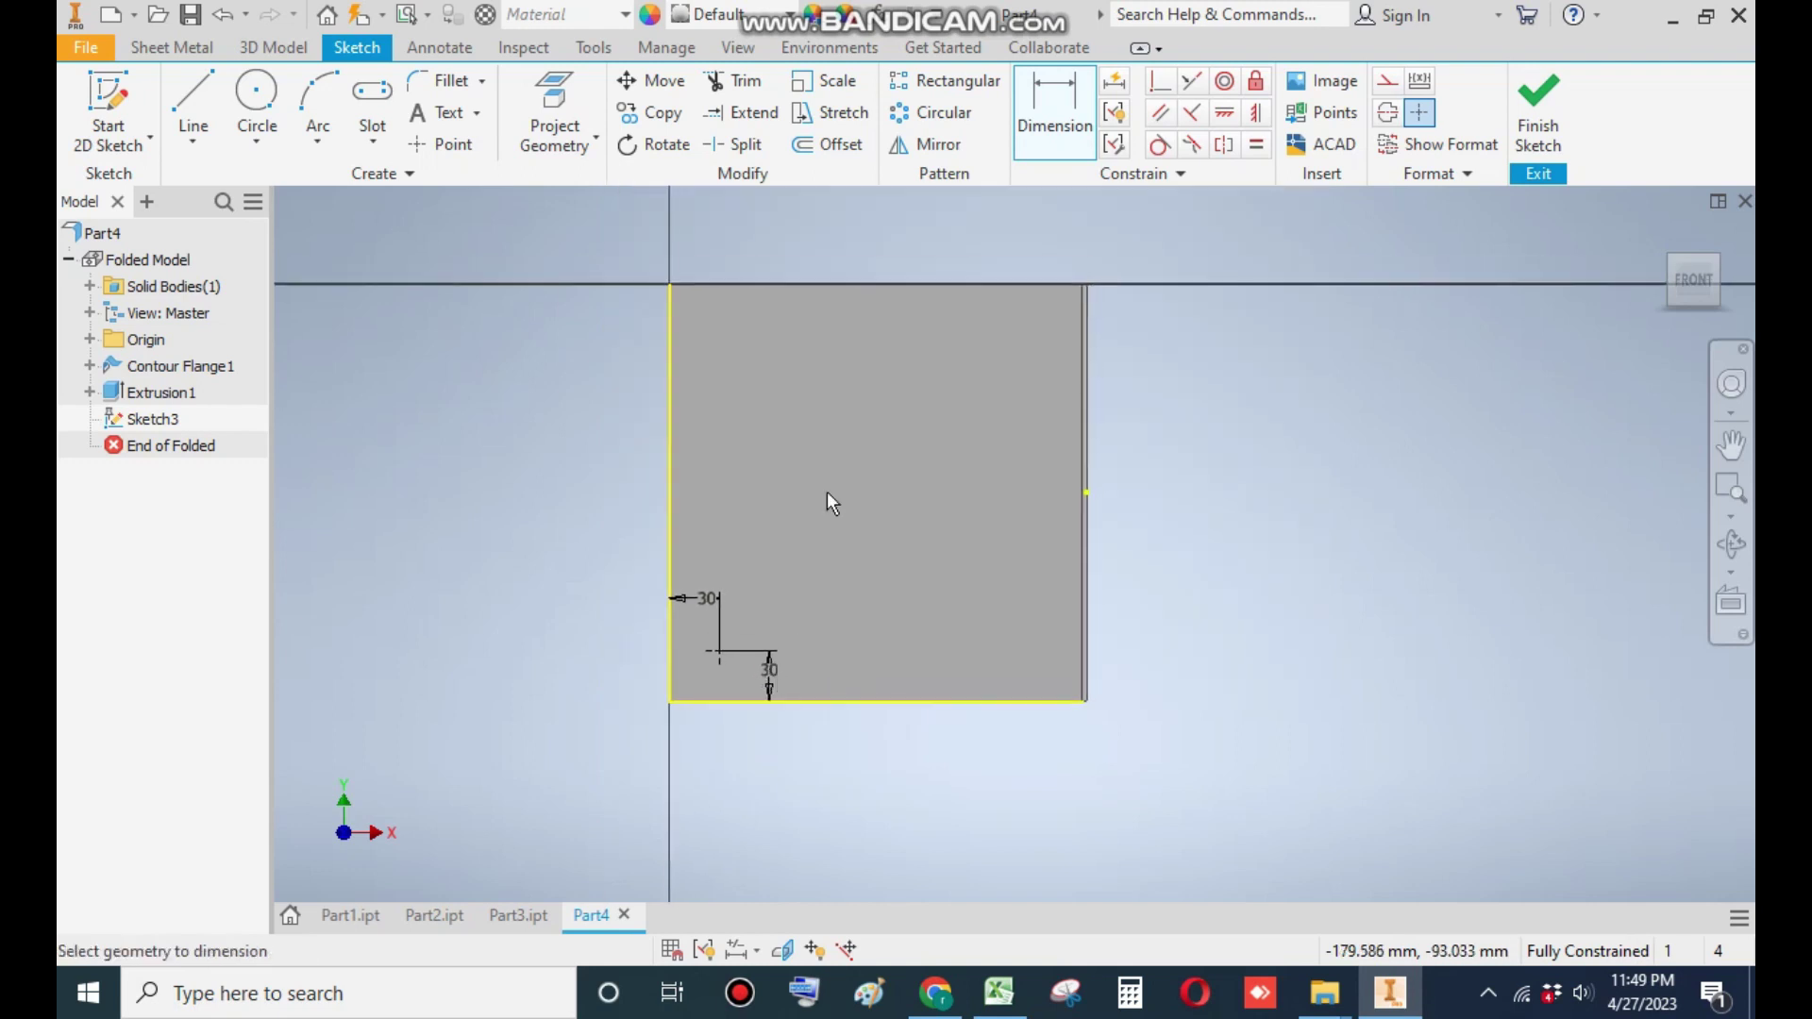
{"action": "left_click", "coordinate": [939, 80]}
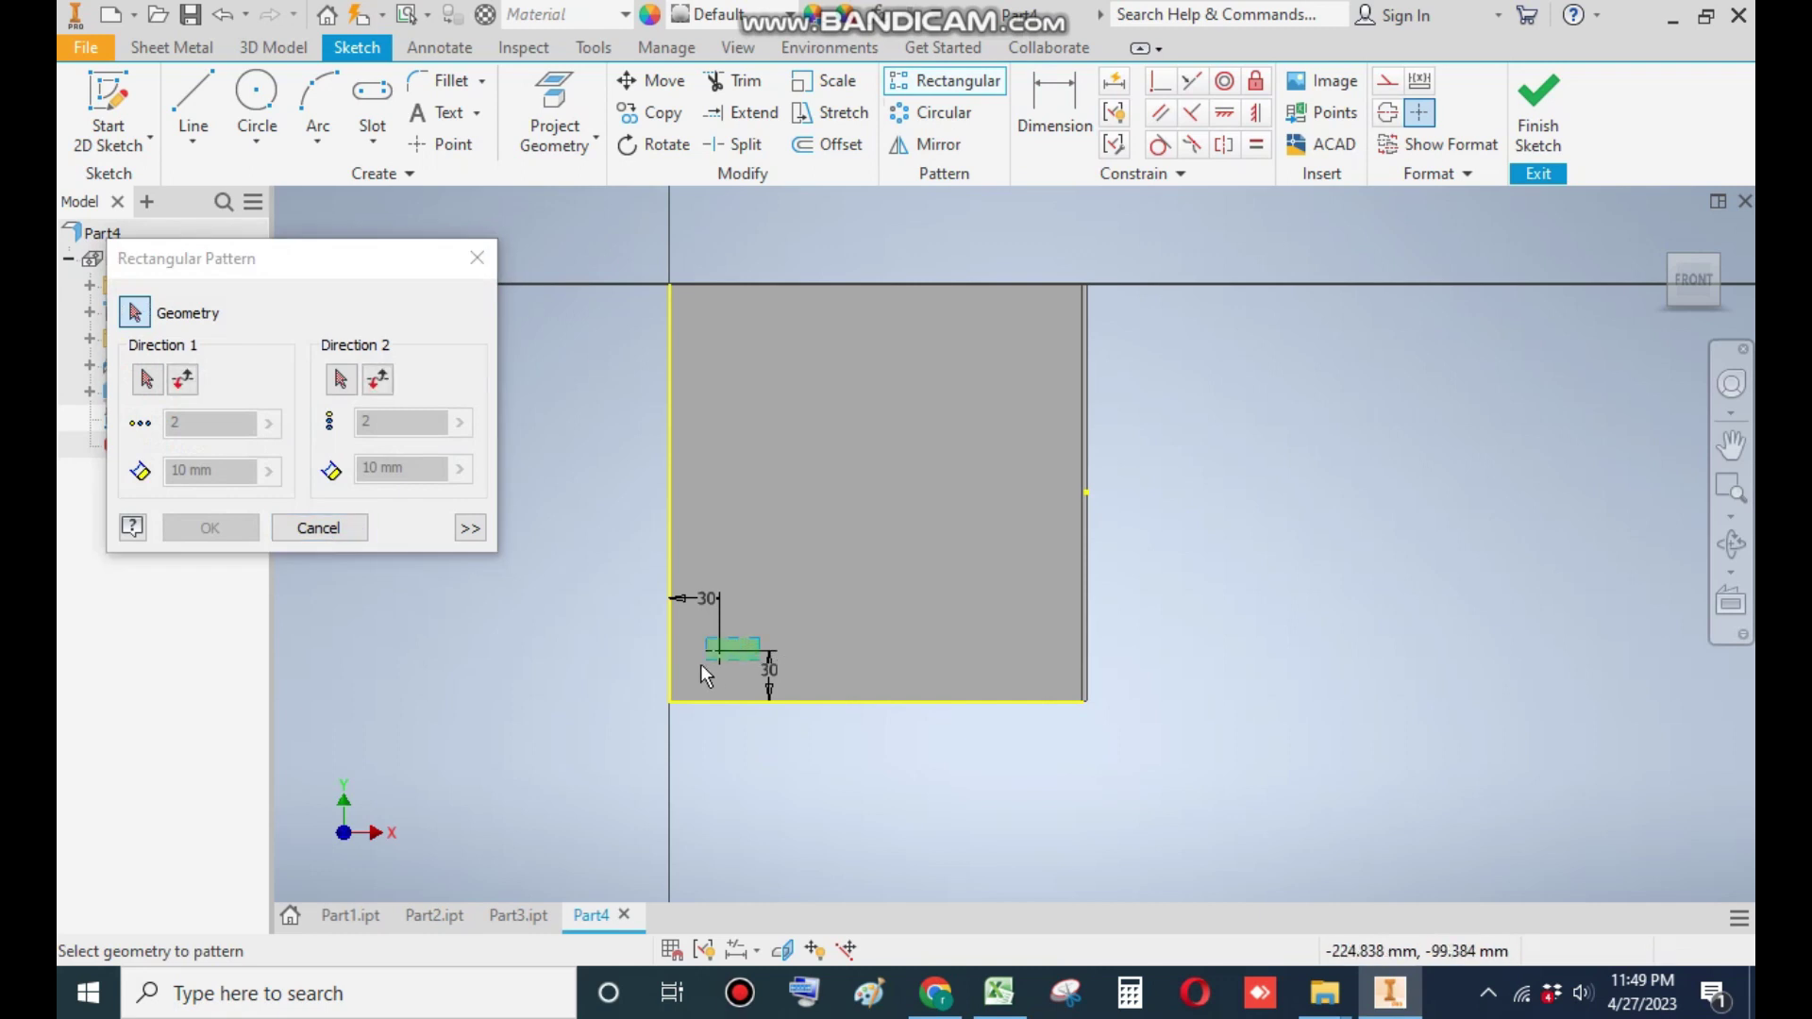
{"action": "left_click", "coordinate": [147, 380]}
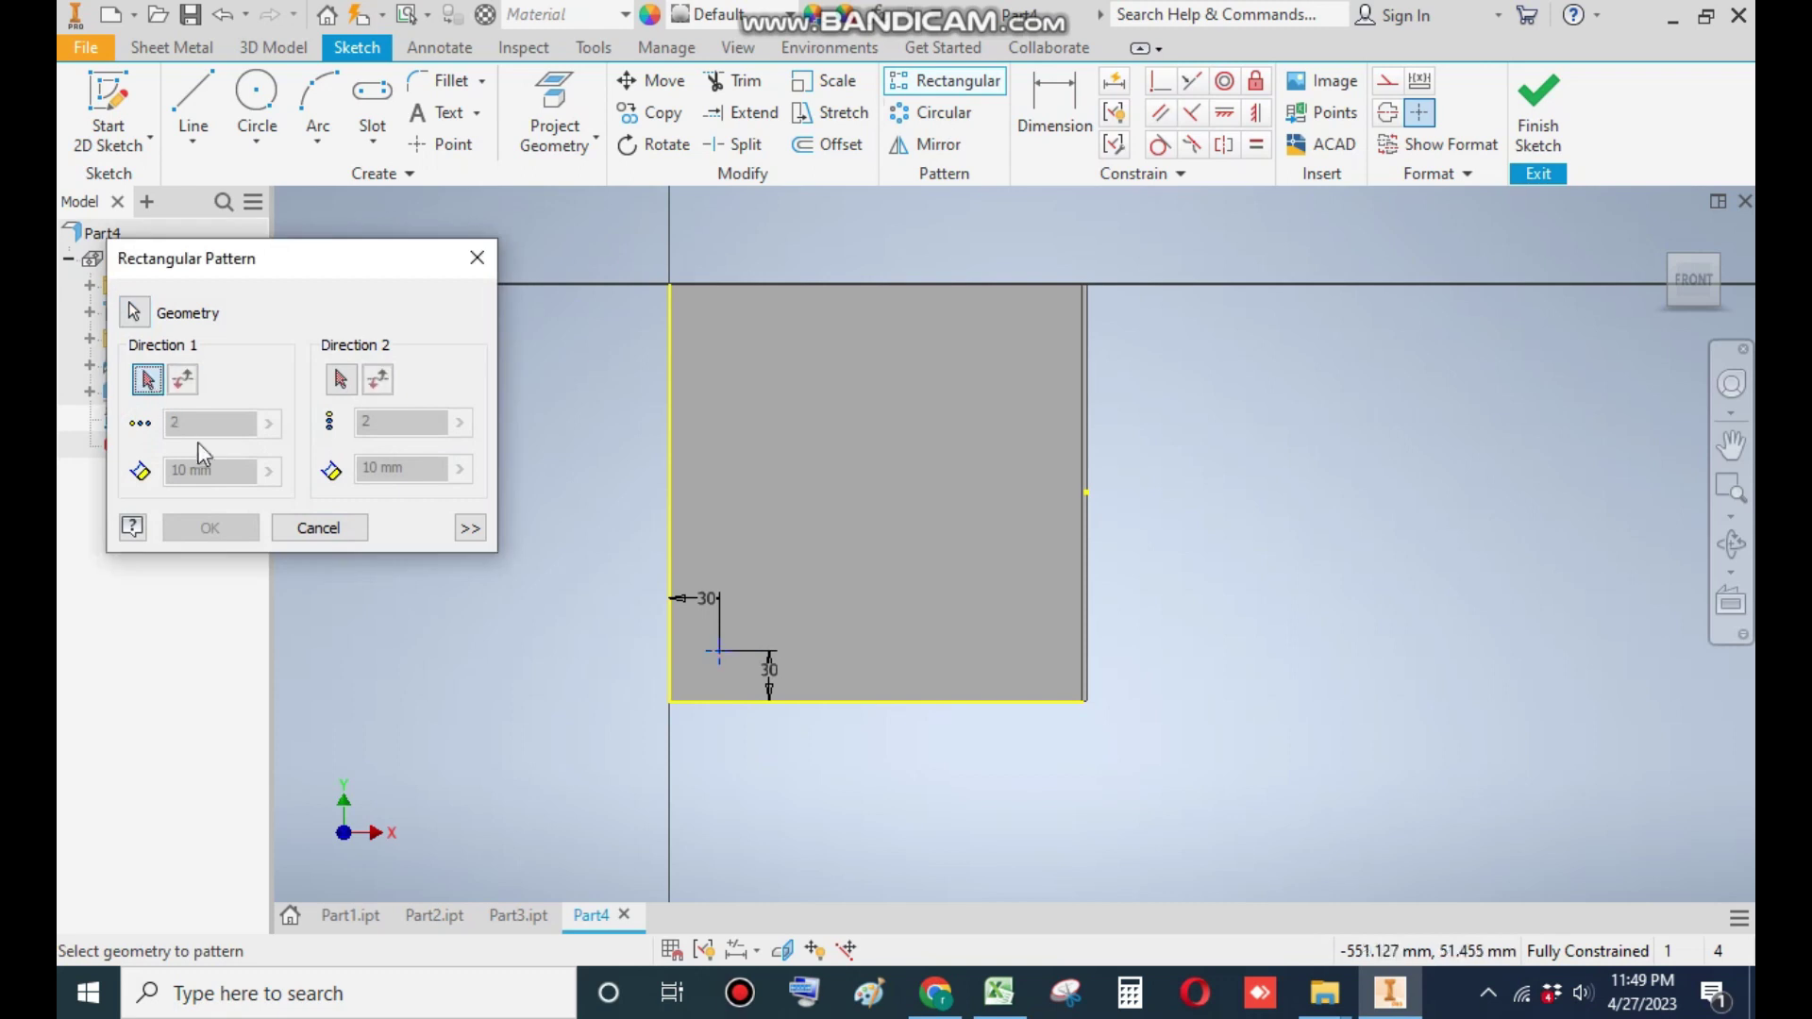
{"action": "left_click", "coordinate": [668, 534]}
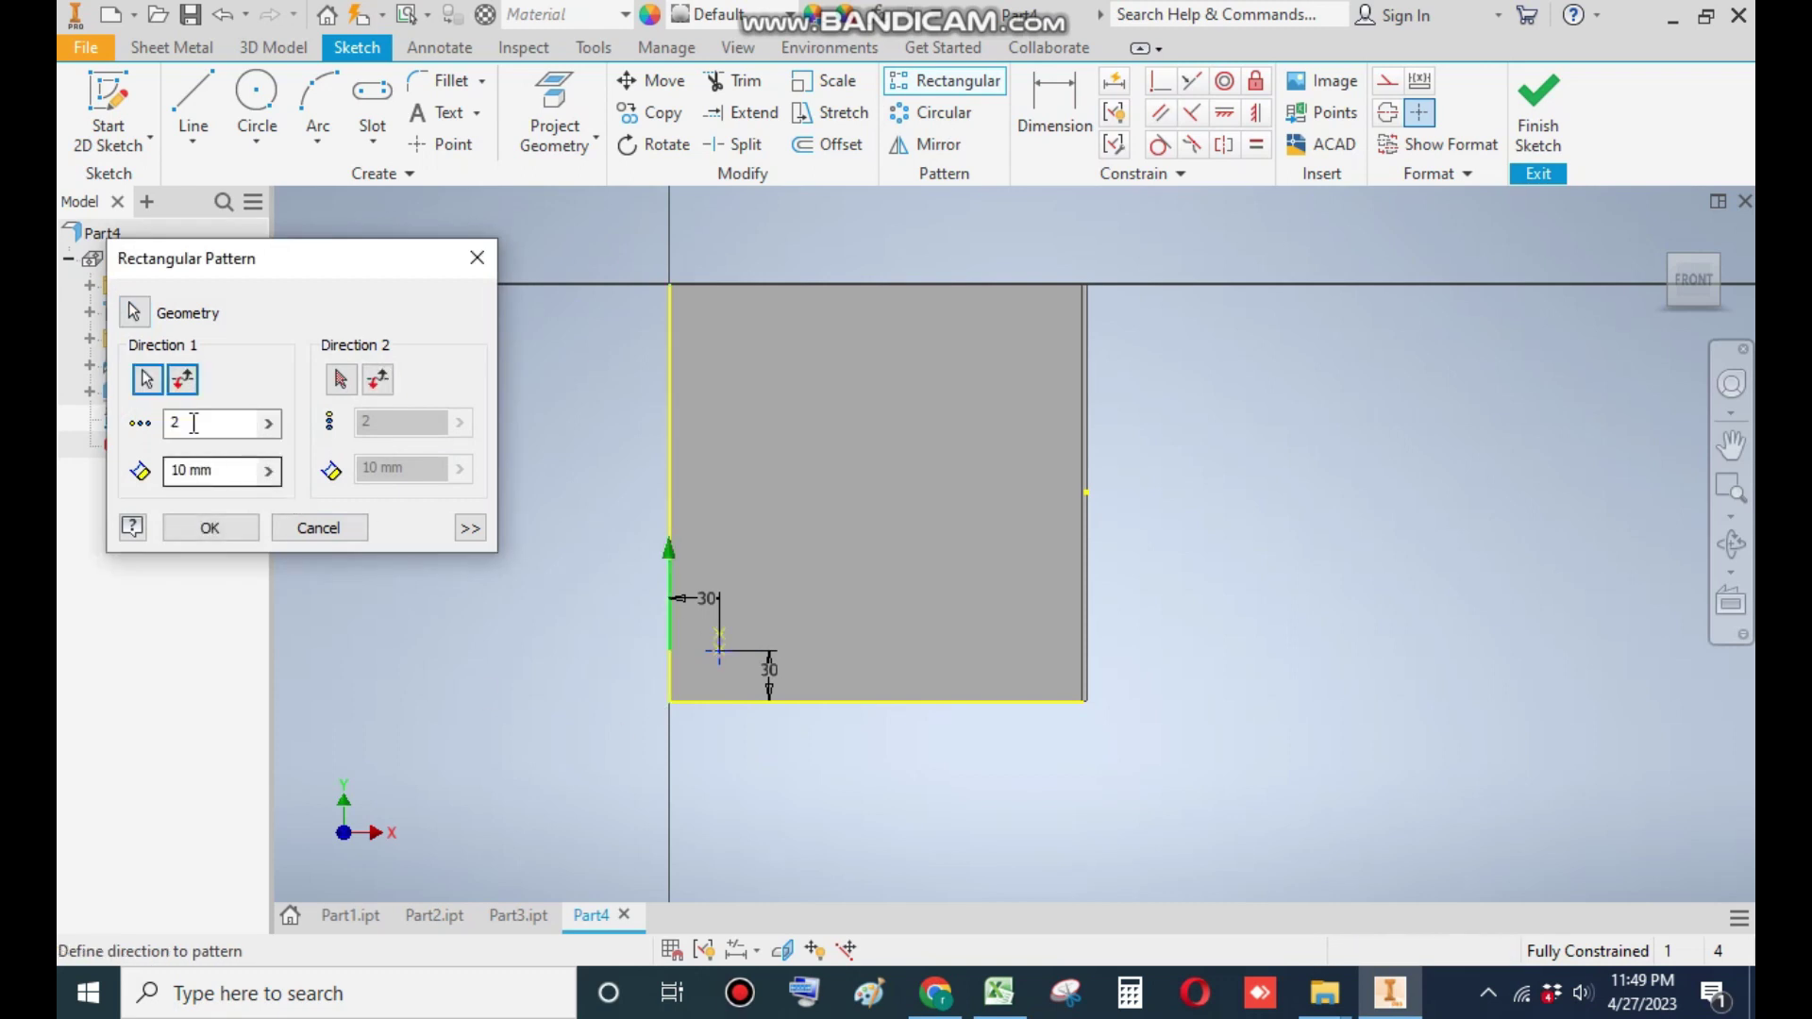
{"action": "left_click", "coordinate": [177, 472]}
{"action": "left_click_drag", "start_coordinate": [176, 475], "coordinate": [144, 480]}
{"action": "type", "text": "30"}
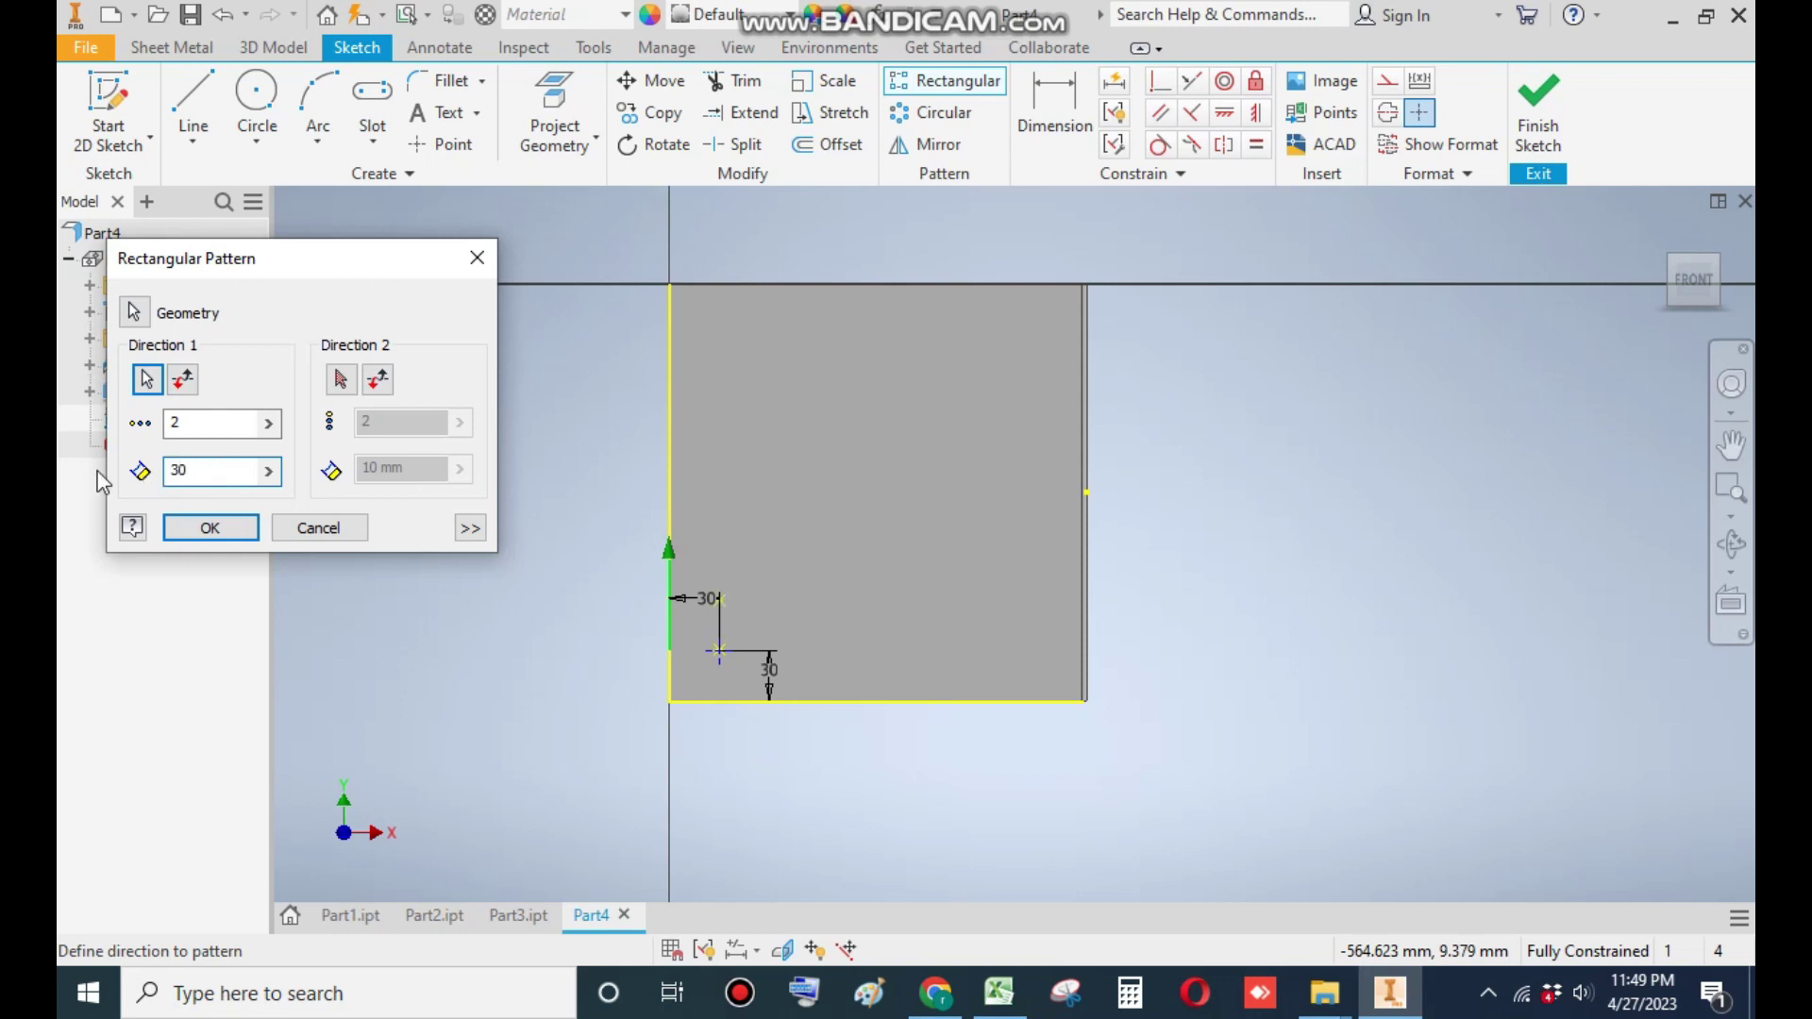
{"action": "left_click_drag", "start_coordinate": [187, 424], "coordinate": [156, 446]}
{"action": "type", "text": "7"}
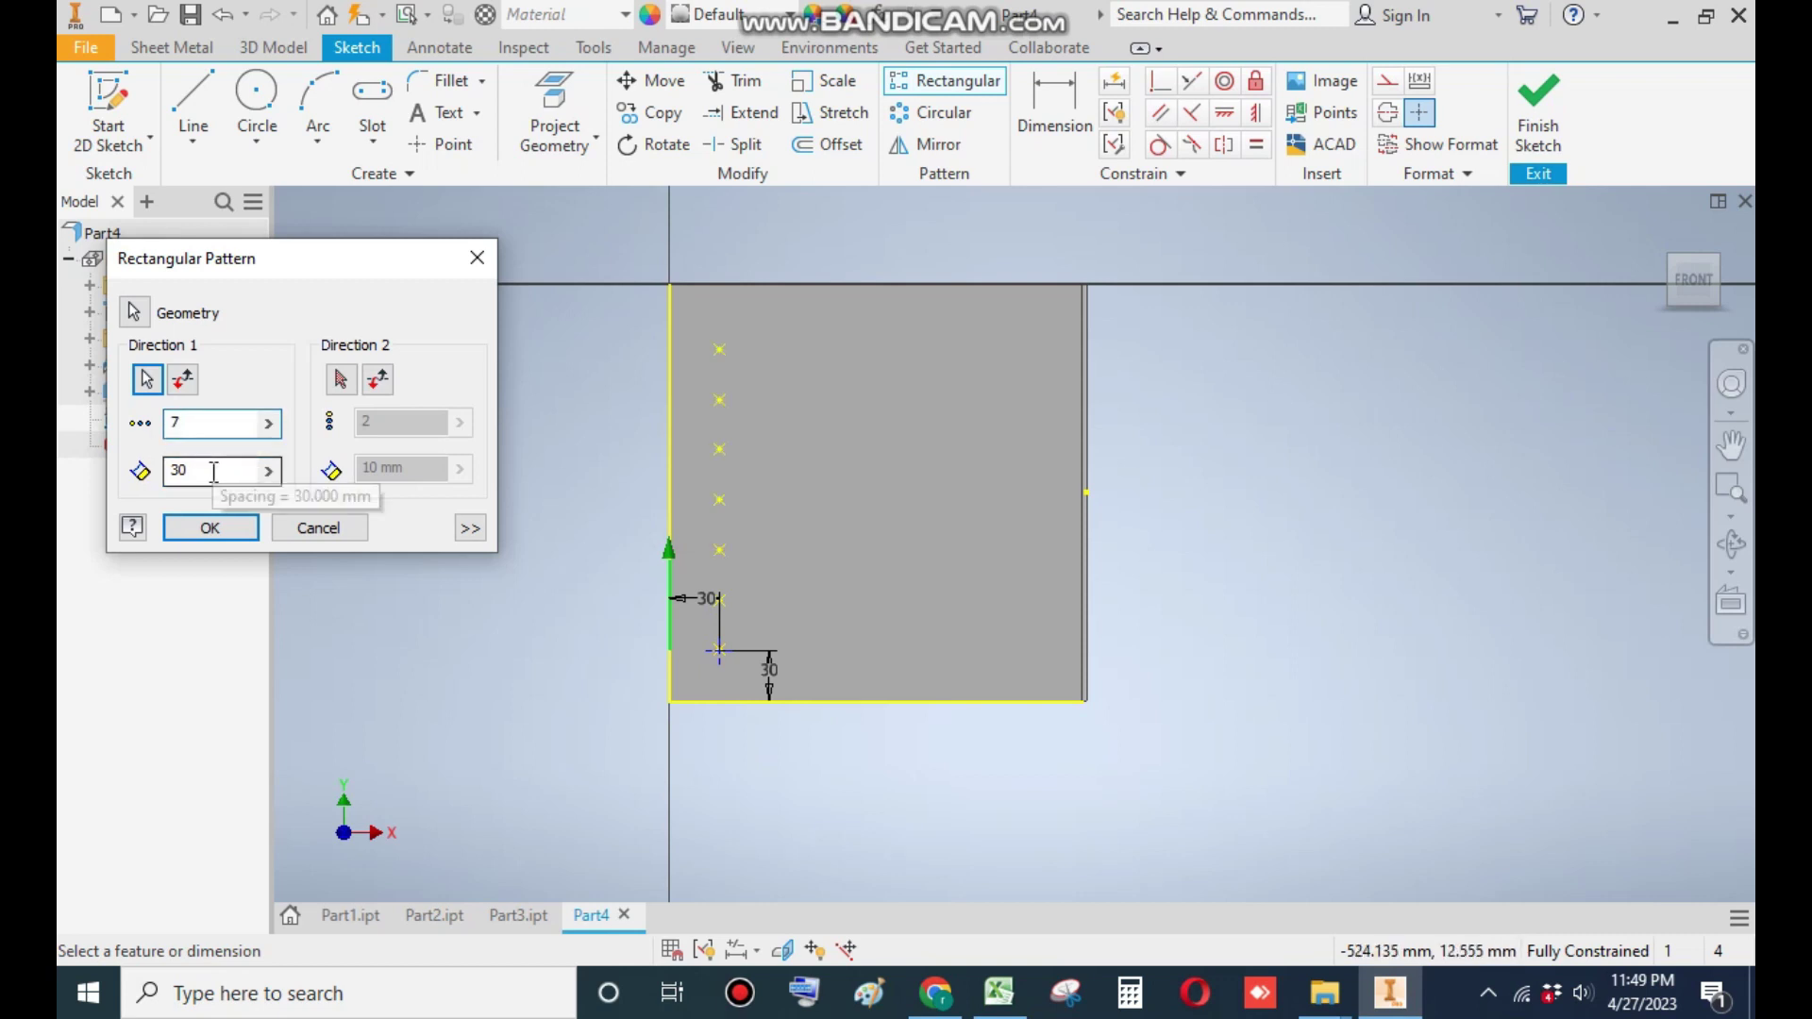
Step: Add a second pattern direction along the bottom edge, flipped toward the face's interior, with 7 instances at 30 mm, and create the pattern
{"action": "left_click", "coordinate": [341, 380]}
{"action": "left_click", "coordinate": [893, 700]}
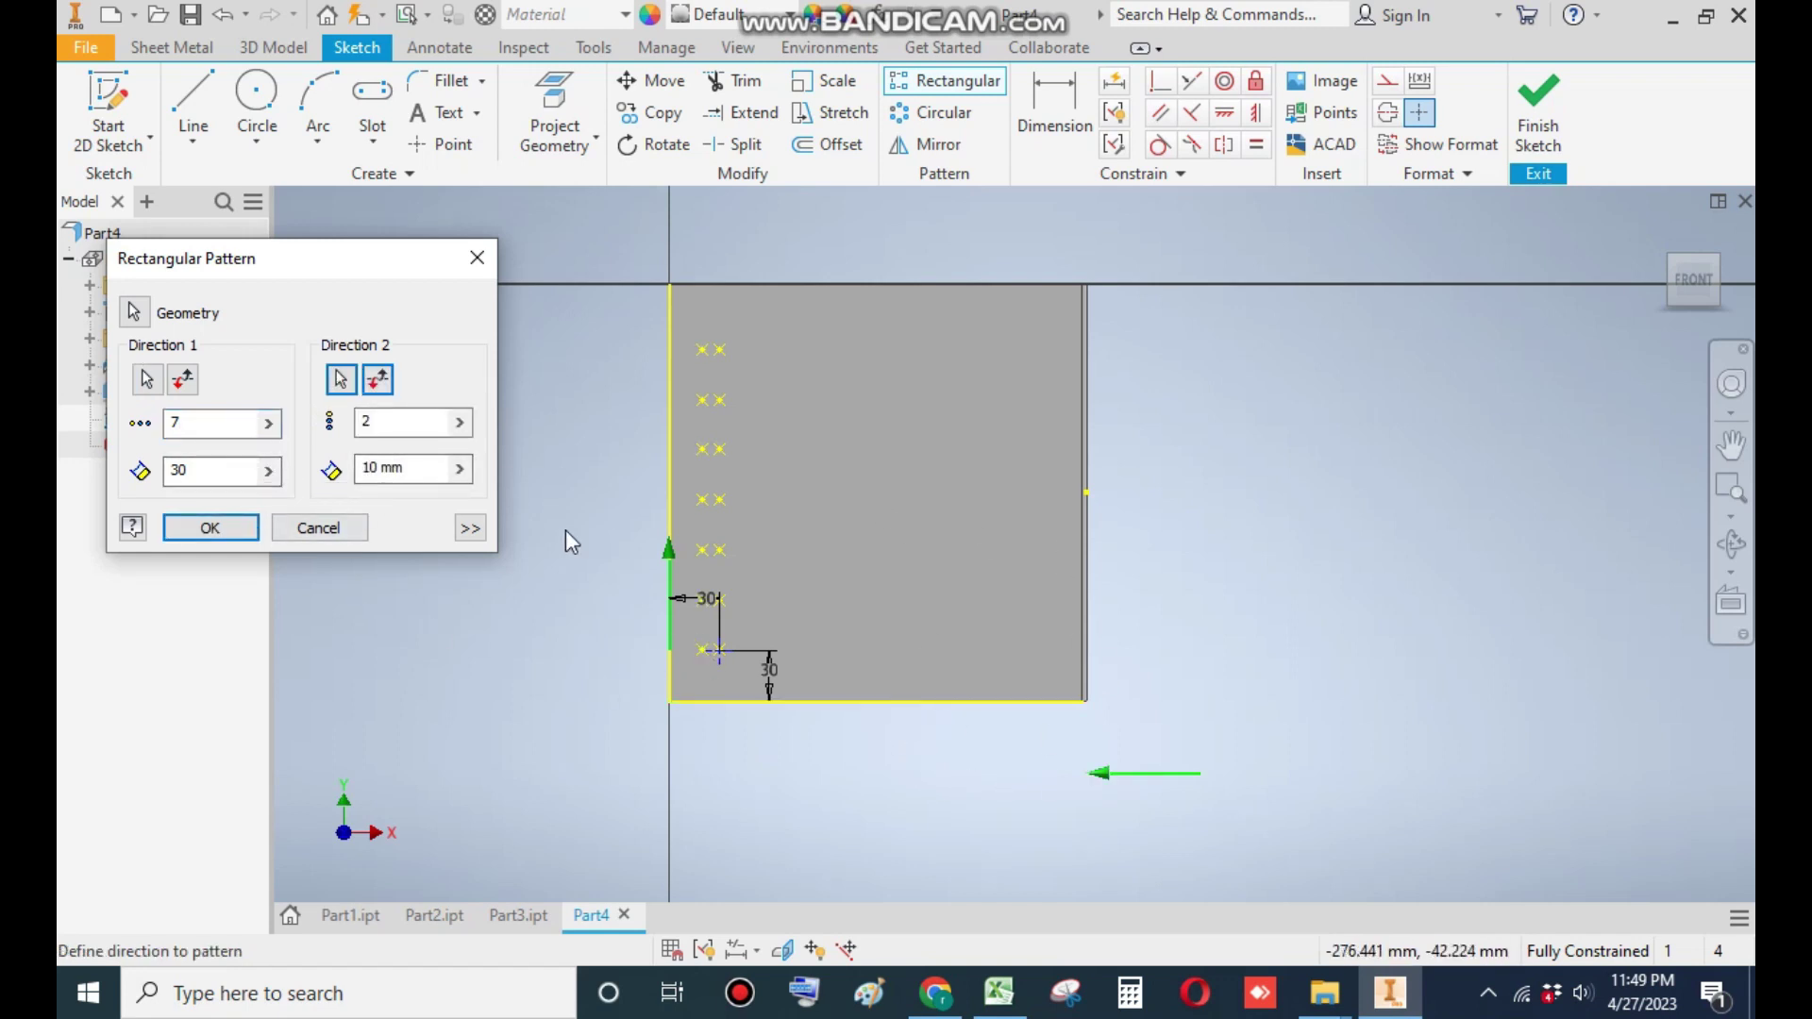
{"action": "left_click", "coordinate": [379, 381]}
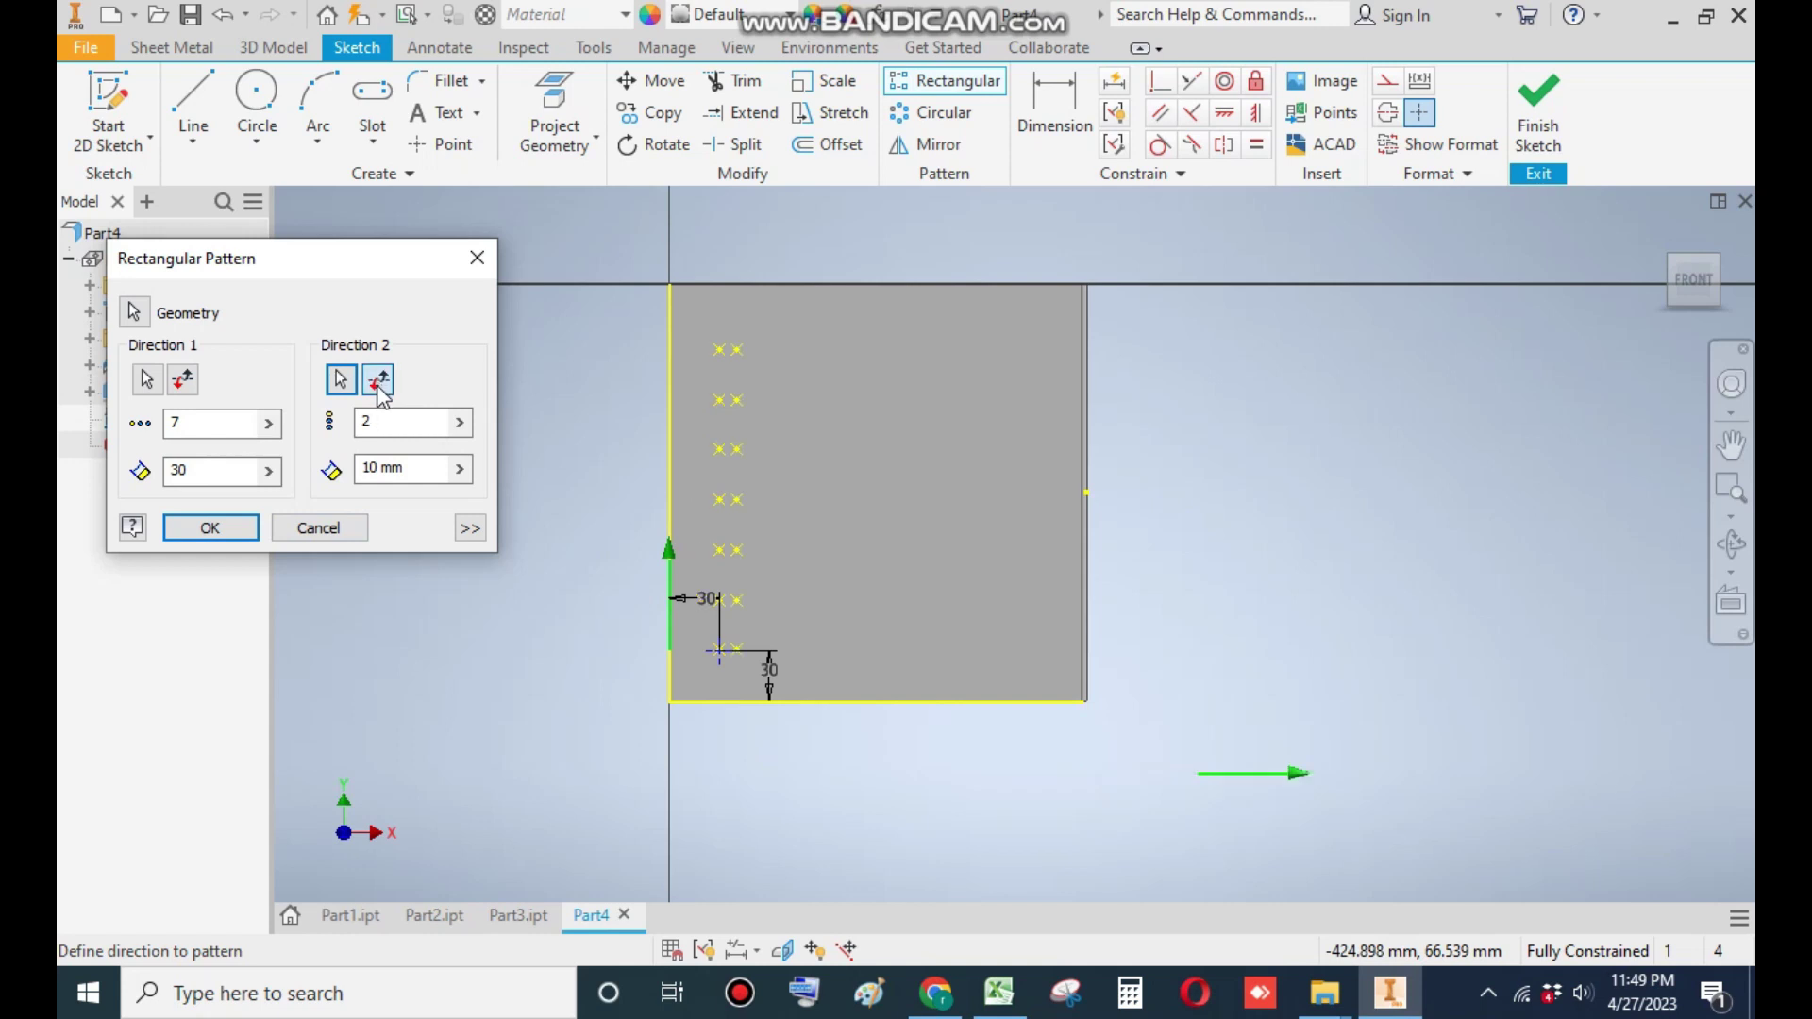
{"action": "double_click", "coordinate": [368, 422]}
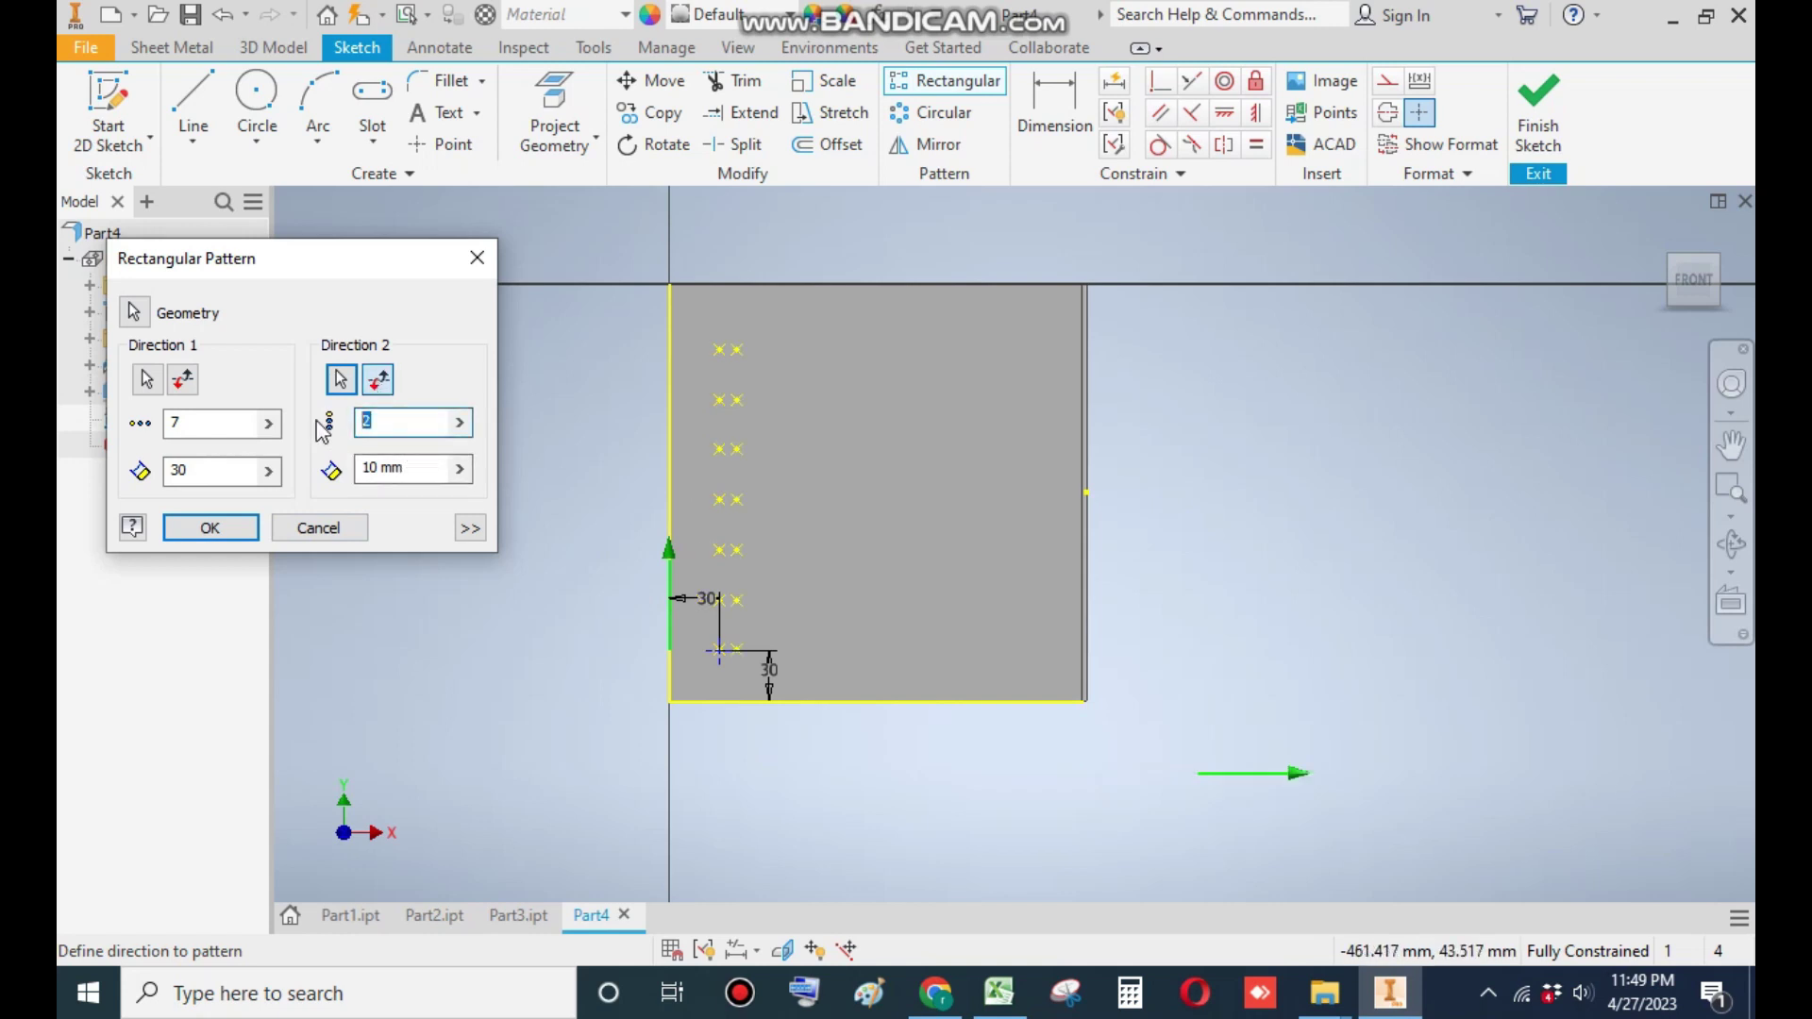
{"action": "type", "text": "7"}
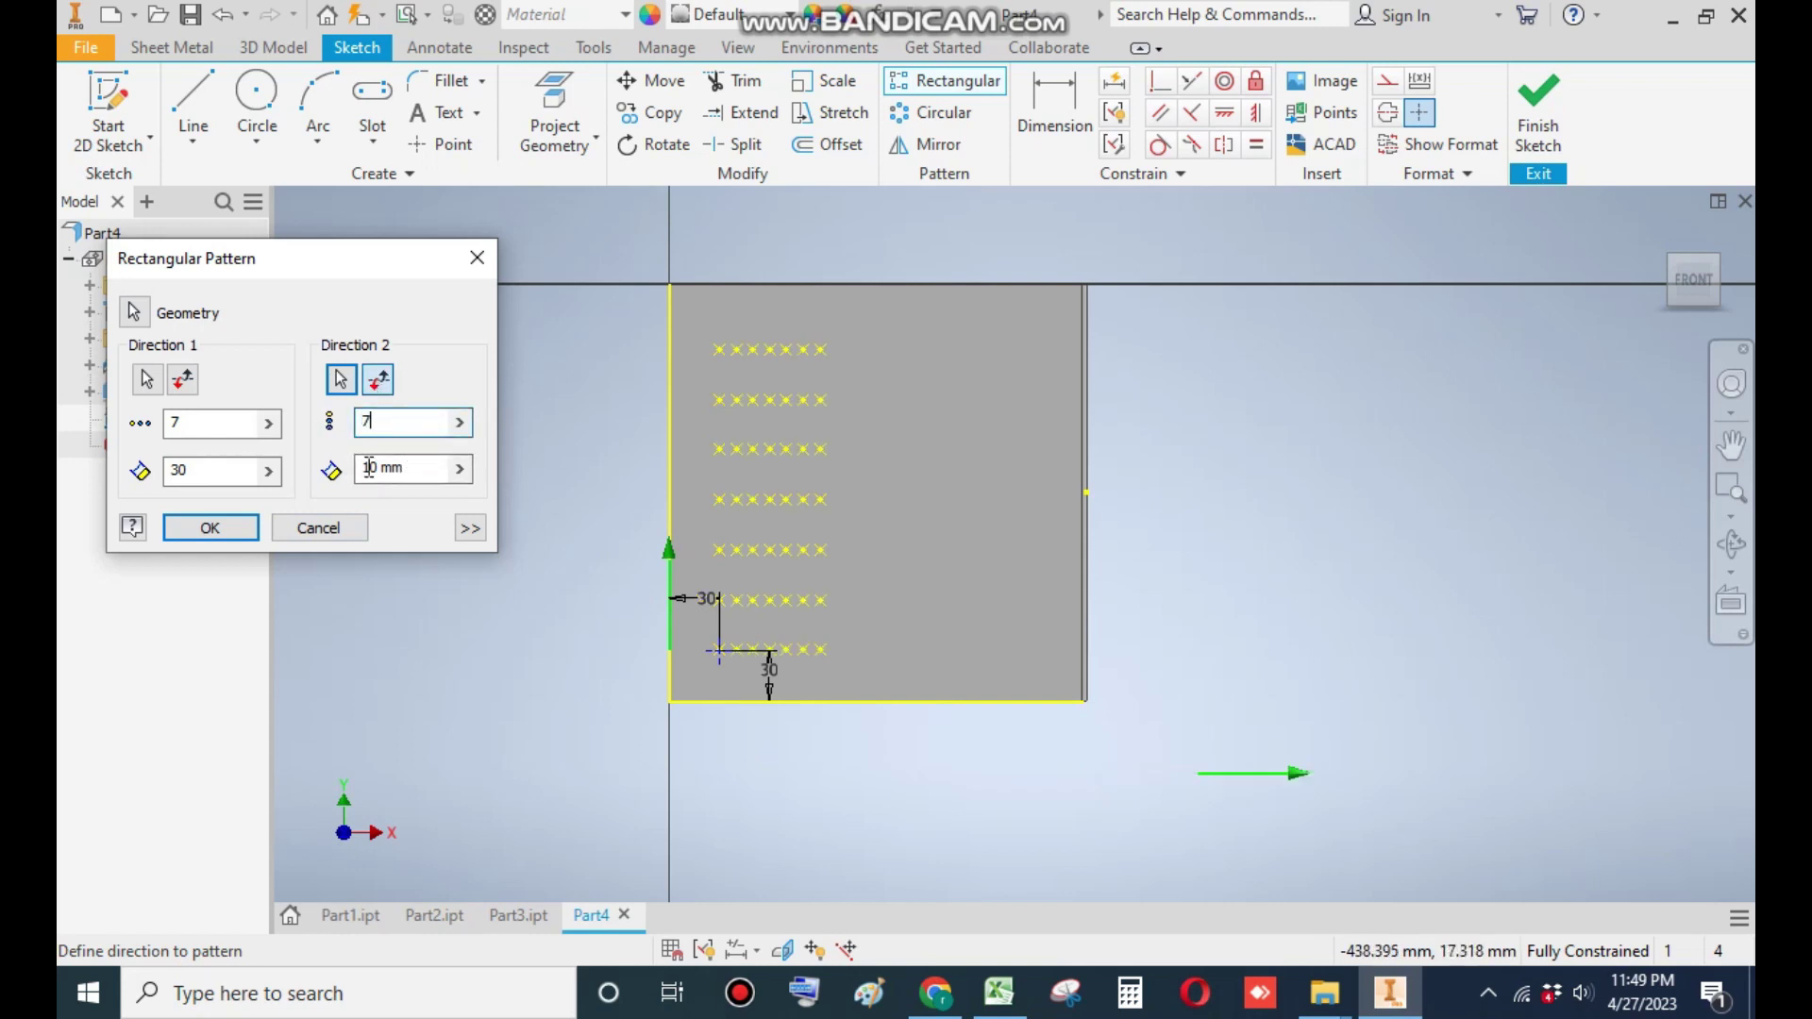
{"action": "double_click", "coordinate": [370, 468]}
{"action": "type", "text": "30"}
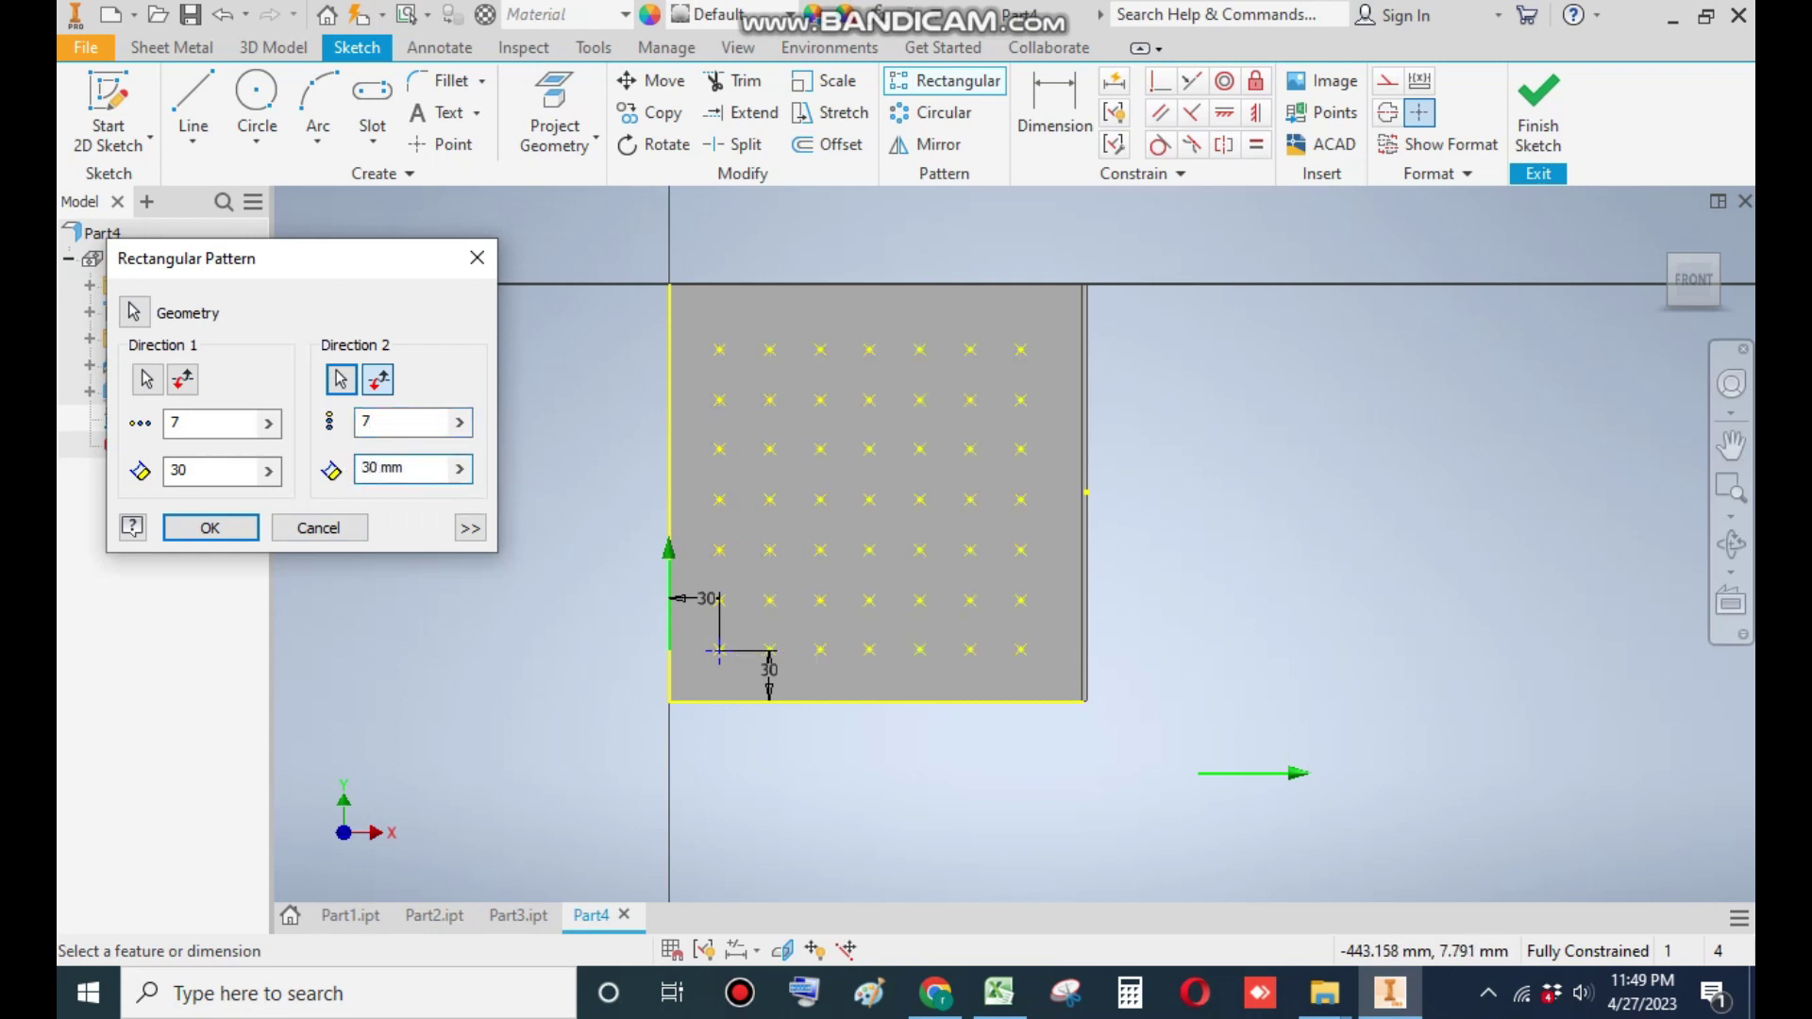
{"action": "left_click", "coordinate": [247, 528]}
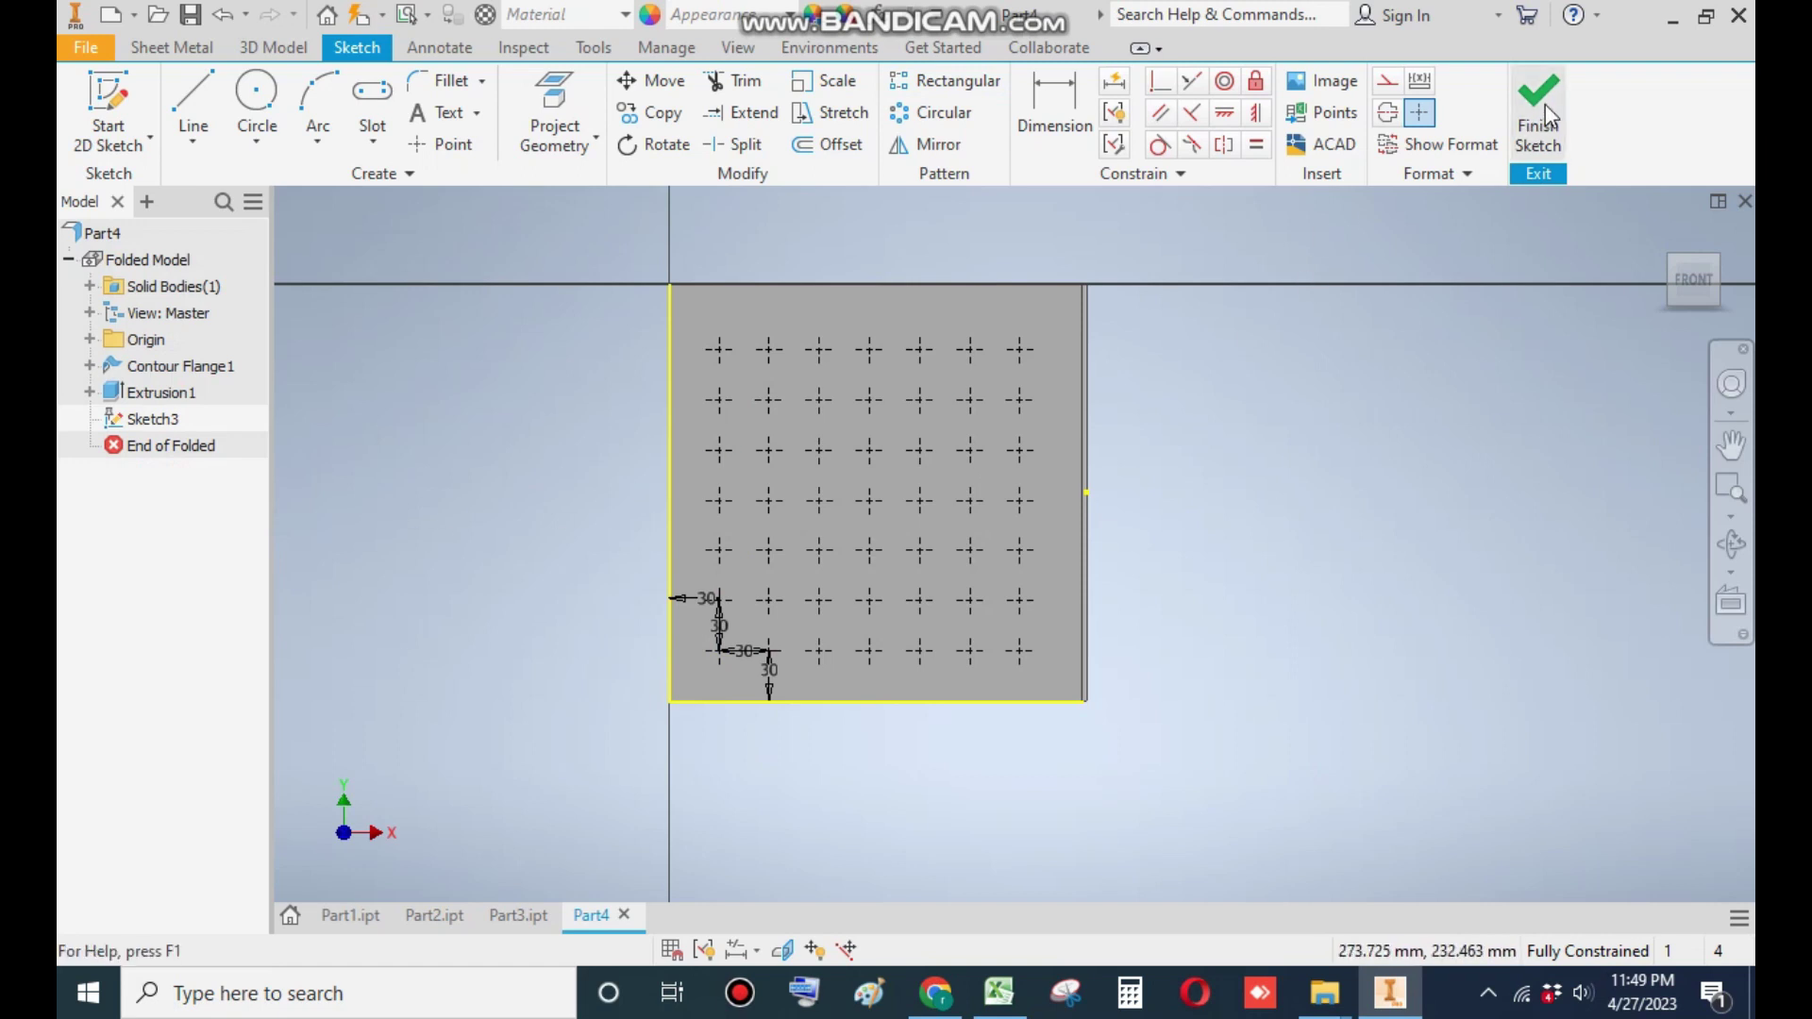
Step: Finish the sketch and load the punch-13 iFeature with the Punch Tool onto the patterned points
{"action": "key", "text": "F6"}
{"action": "right_click_drag", "start_coordinate": [1476, 347], "coordinate": [1335, 466]}
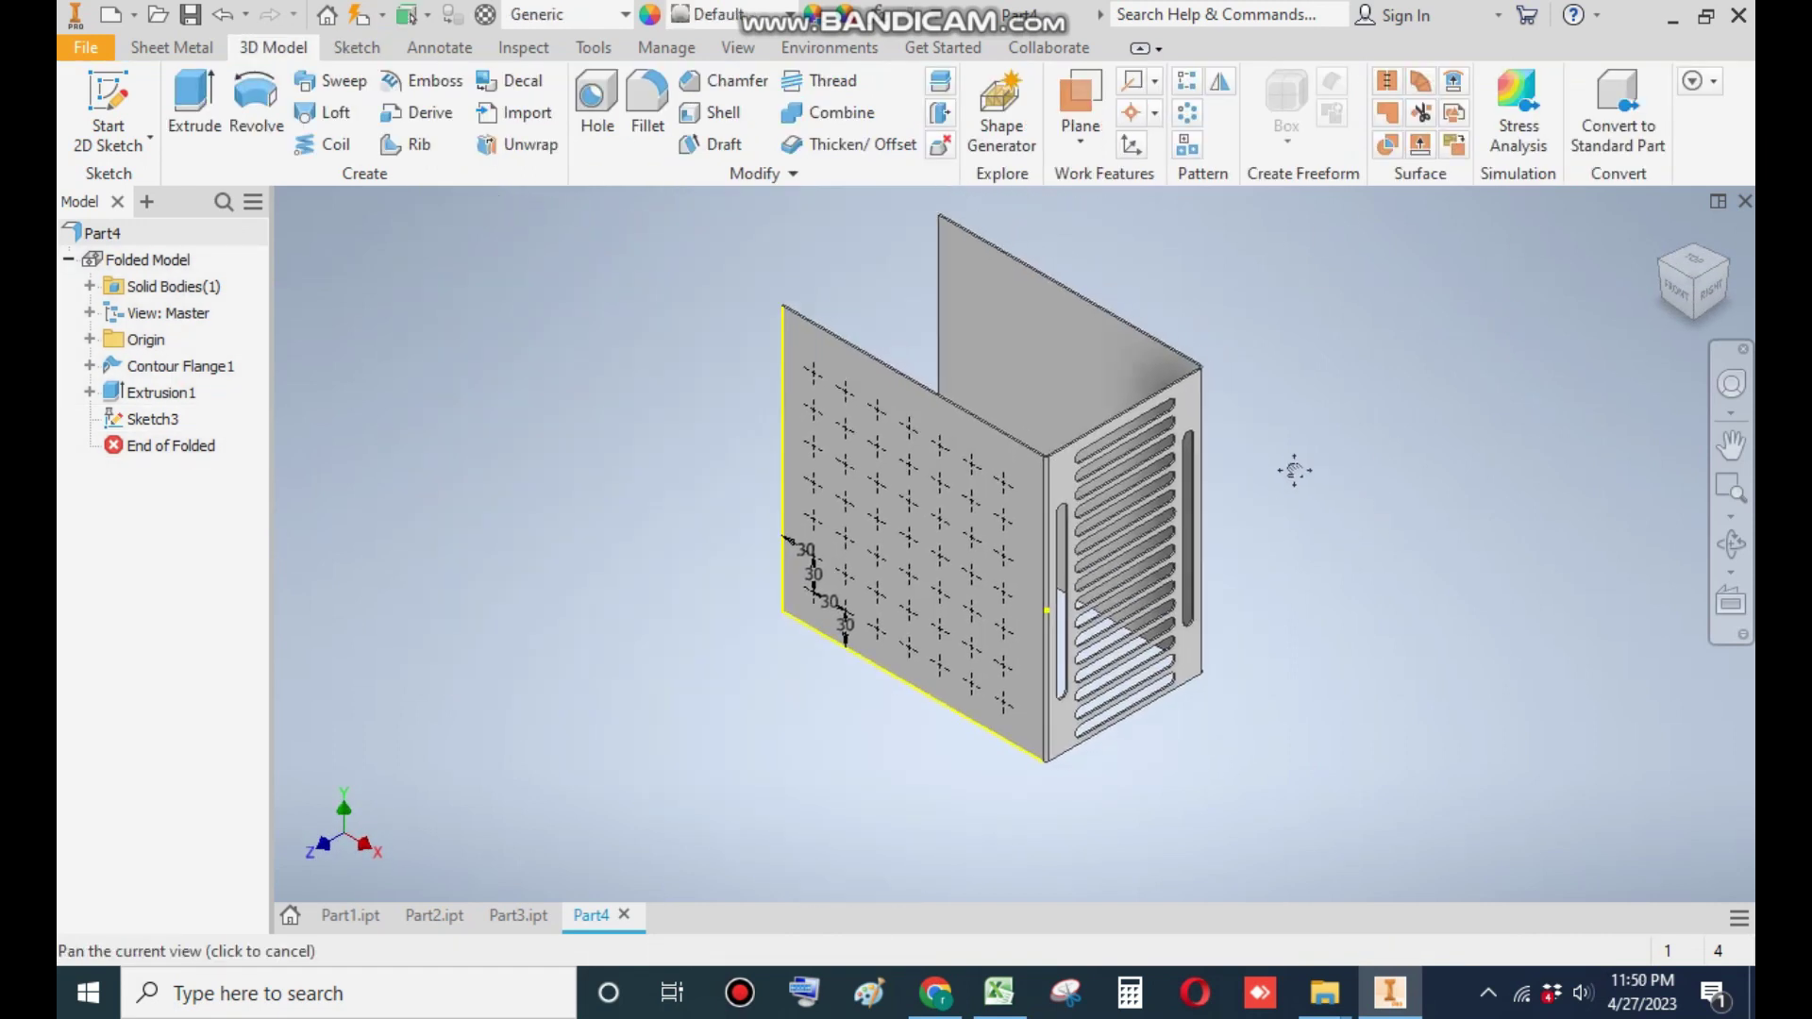
{"action": "left_click", "coordinate": [171, 47]}
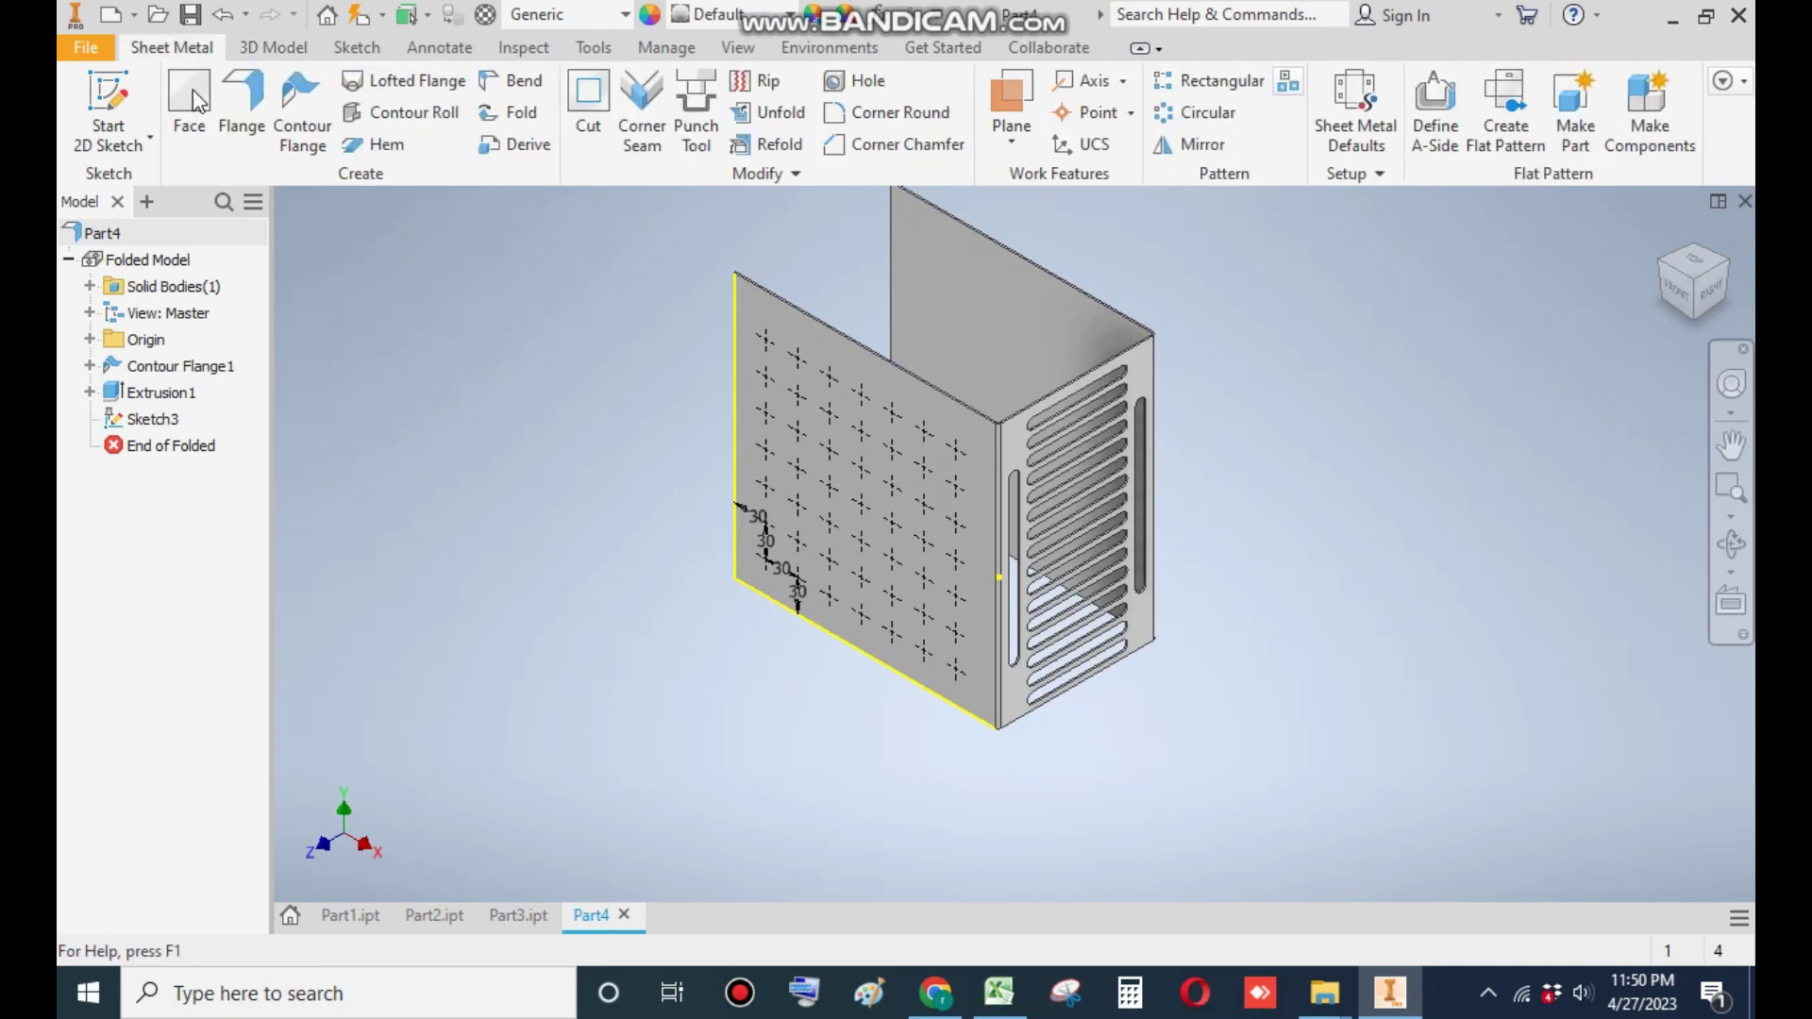
{"action": "left_click", "coordinate": [696, 118]}
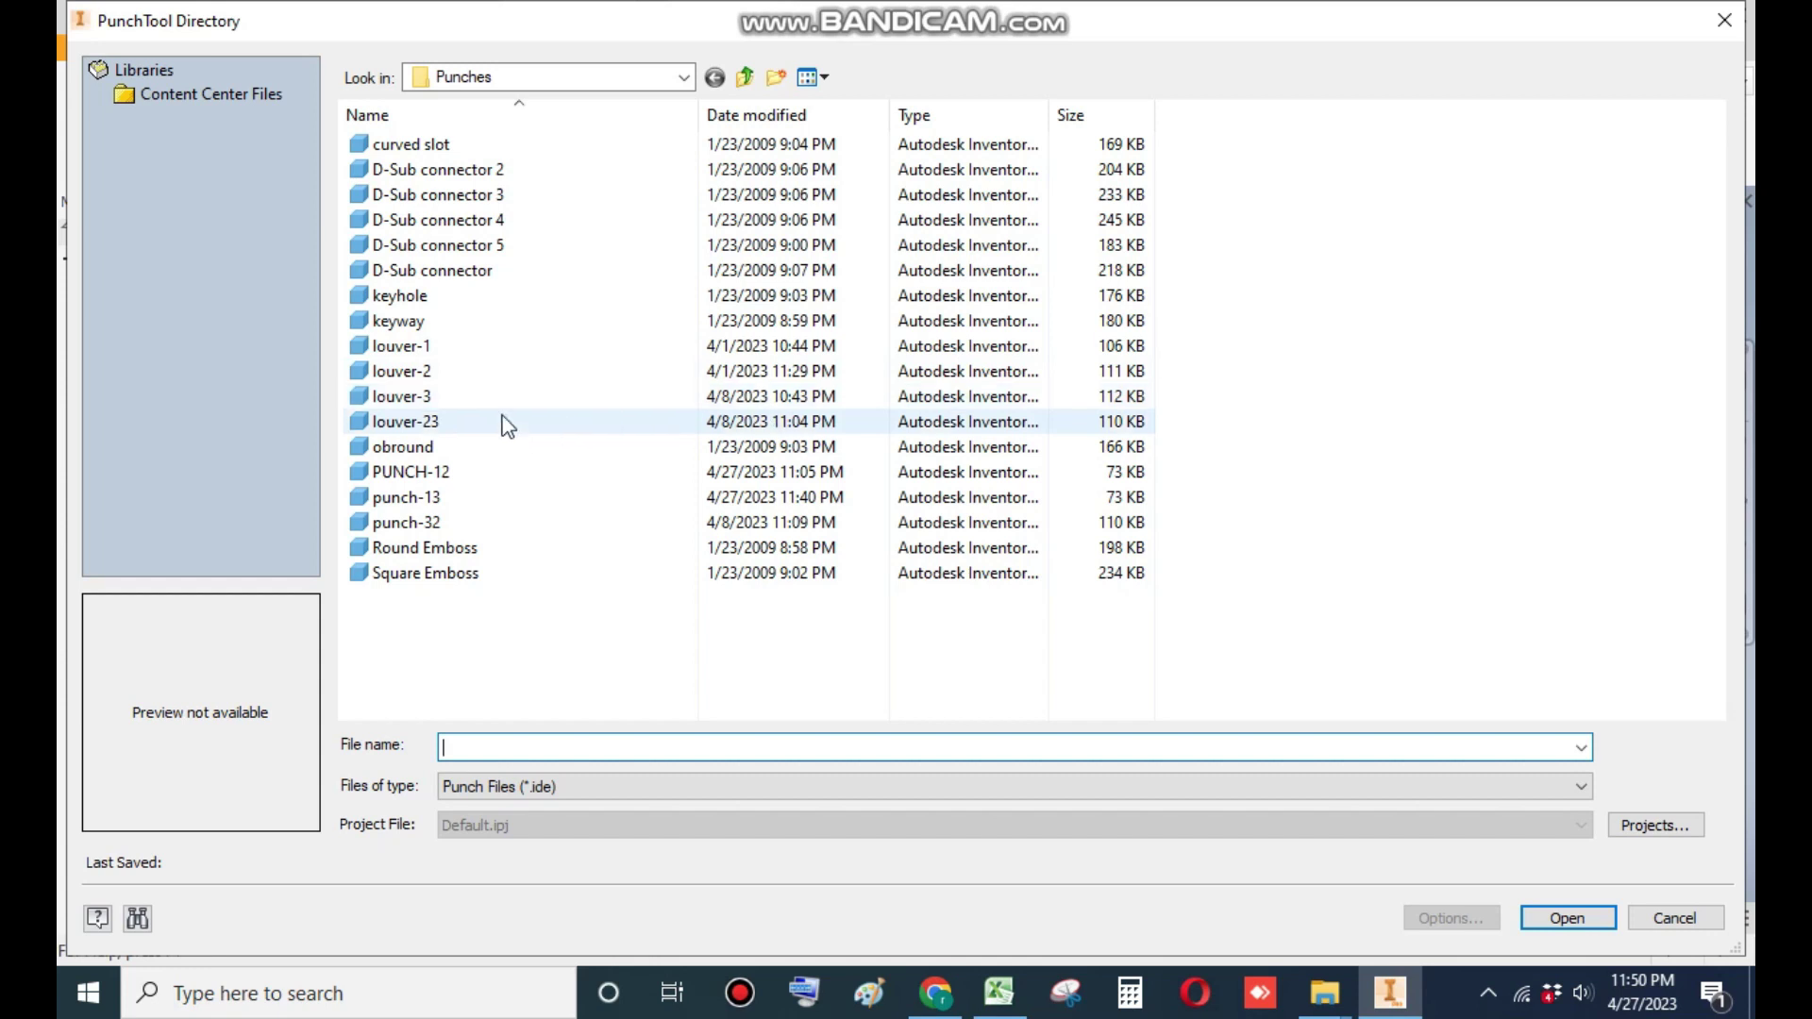
{"action": "mouse_move", "coordinate": [473, 500]}
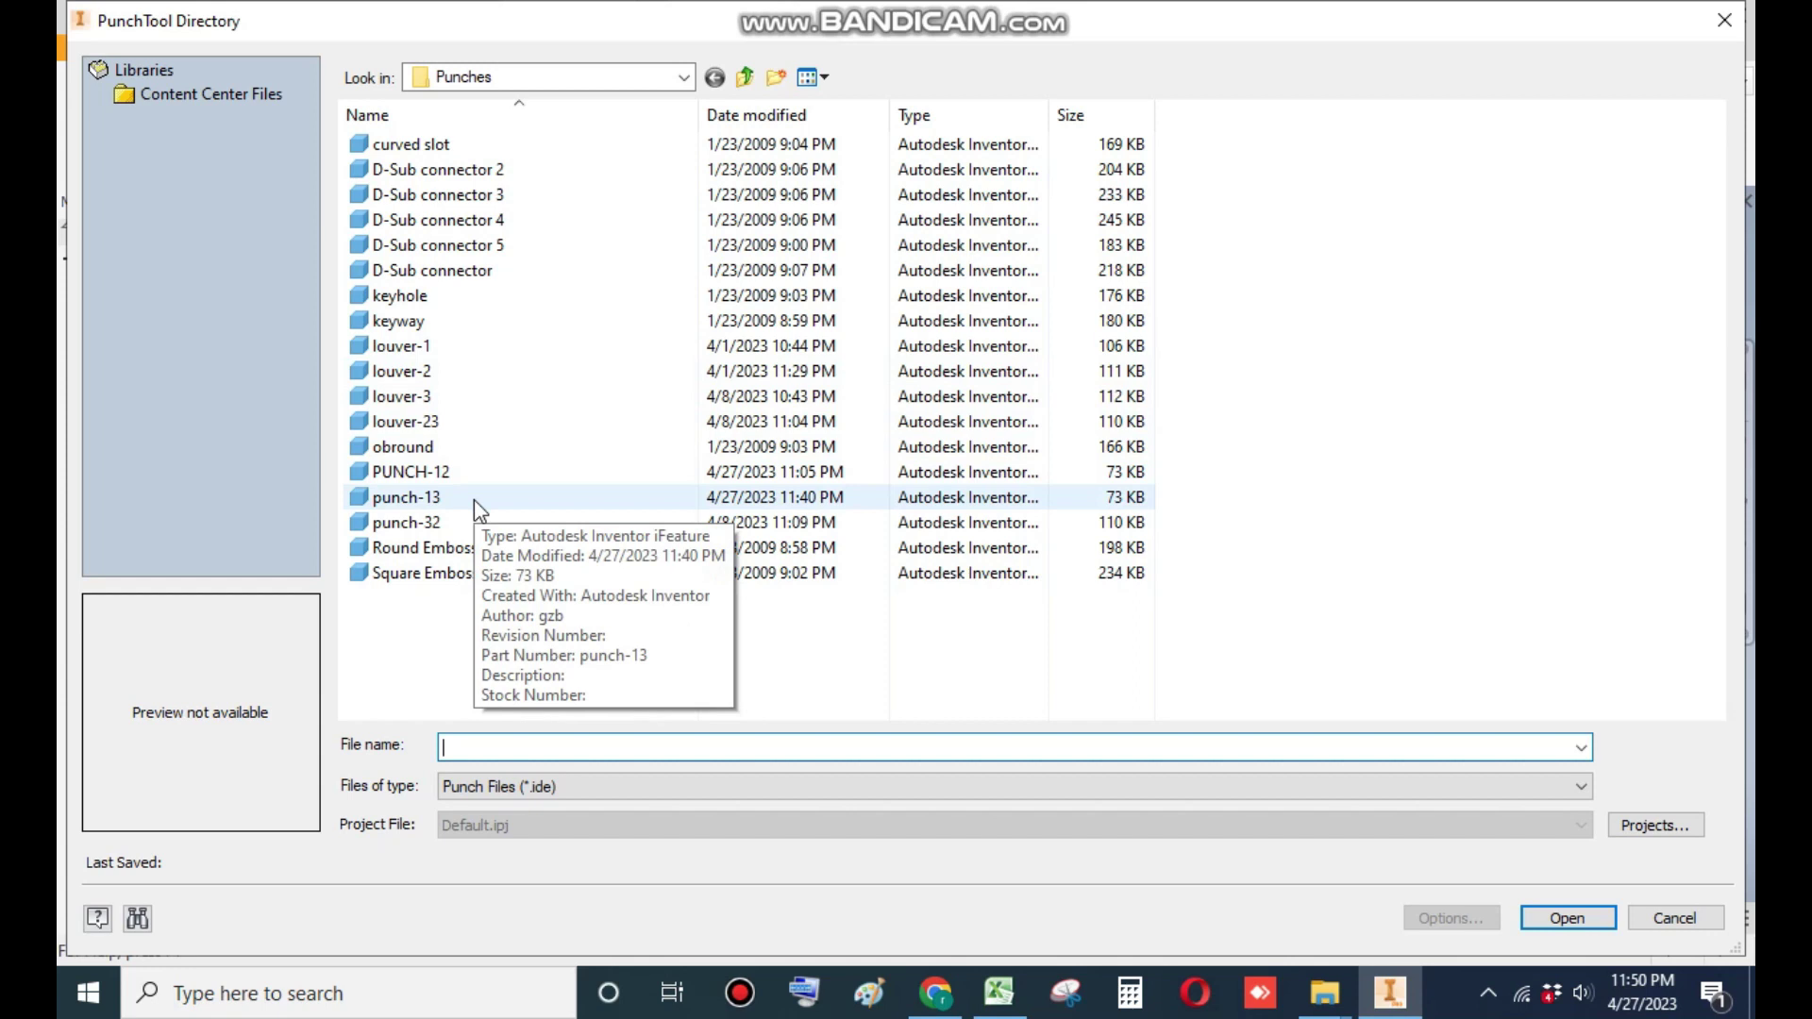
{"action": "double_click", "coordinate": [474, 500]}
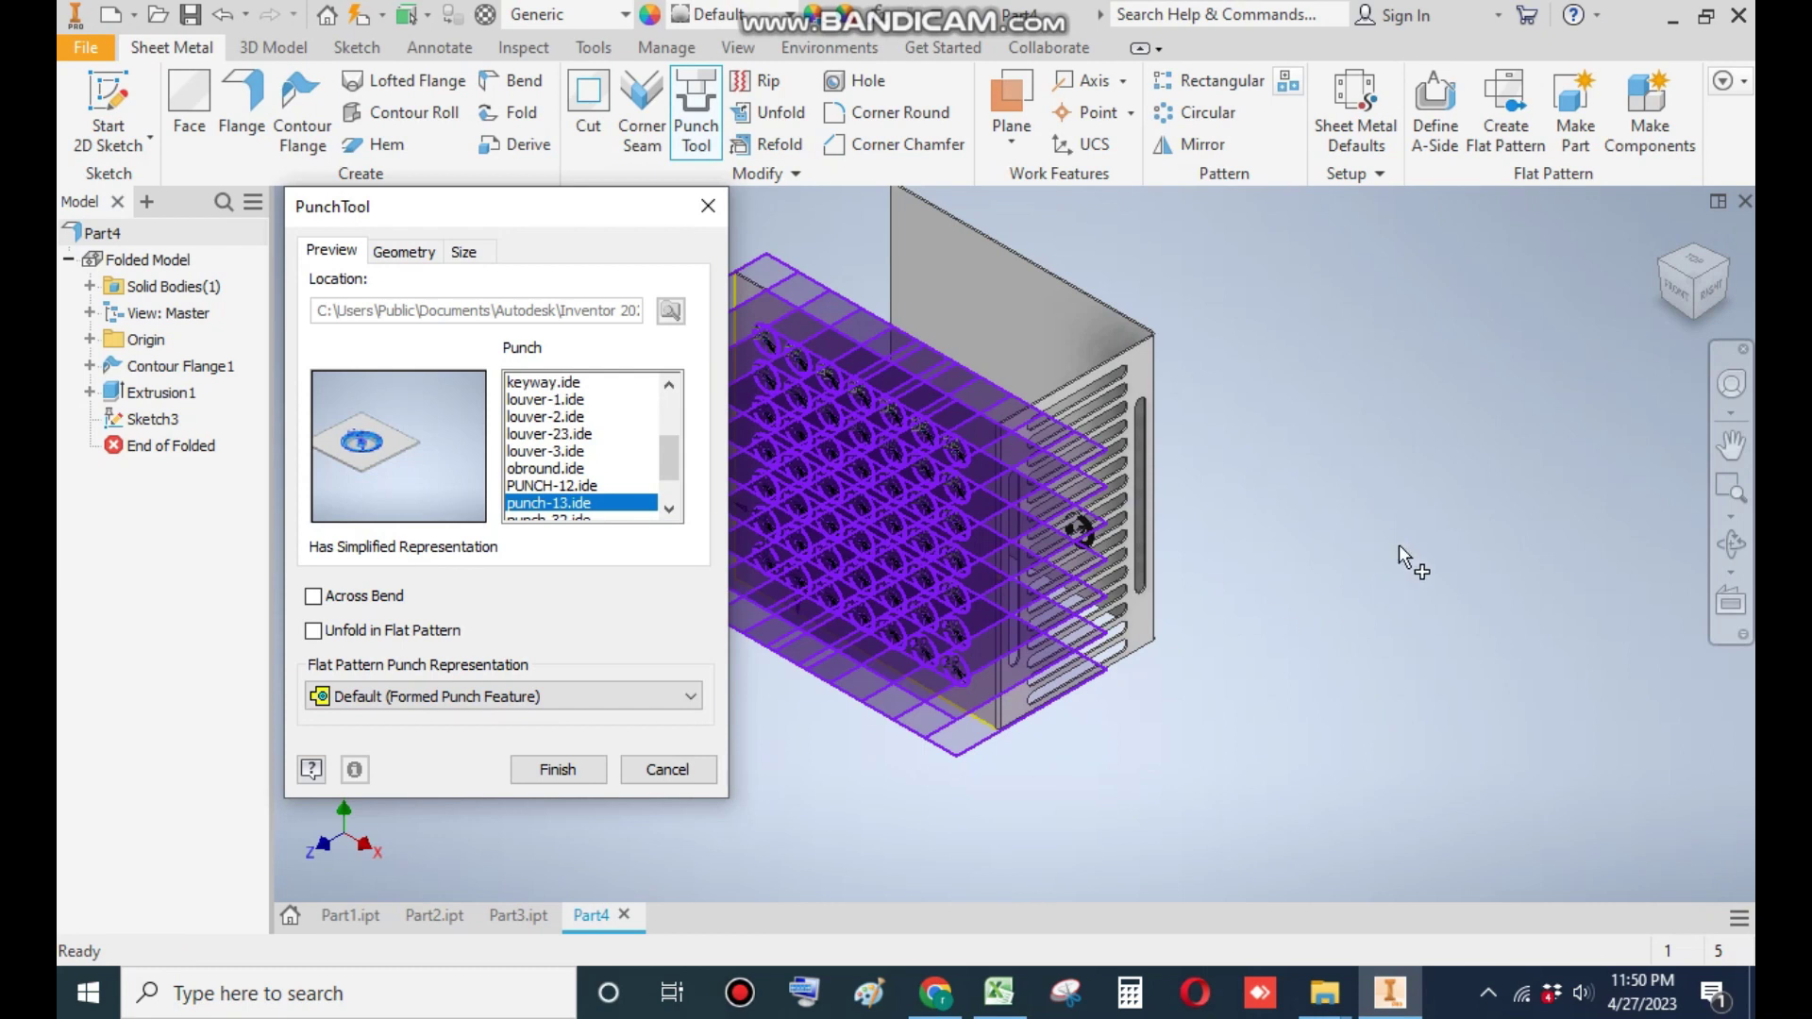
{"action": "key", "text": "F2"}
{"action": "left_click_drag", "start_coordinate": [1330, 573], "coordinate": [1483, 512]}
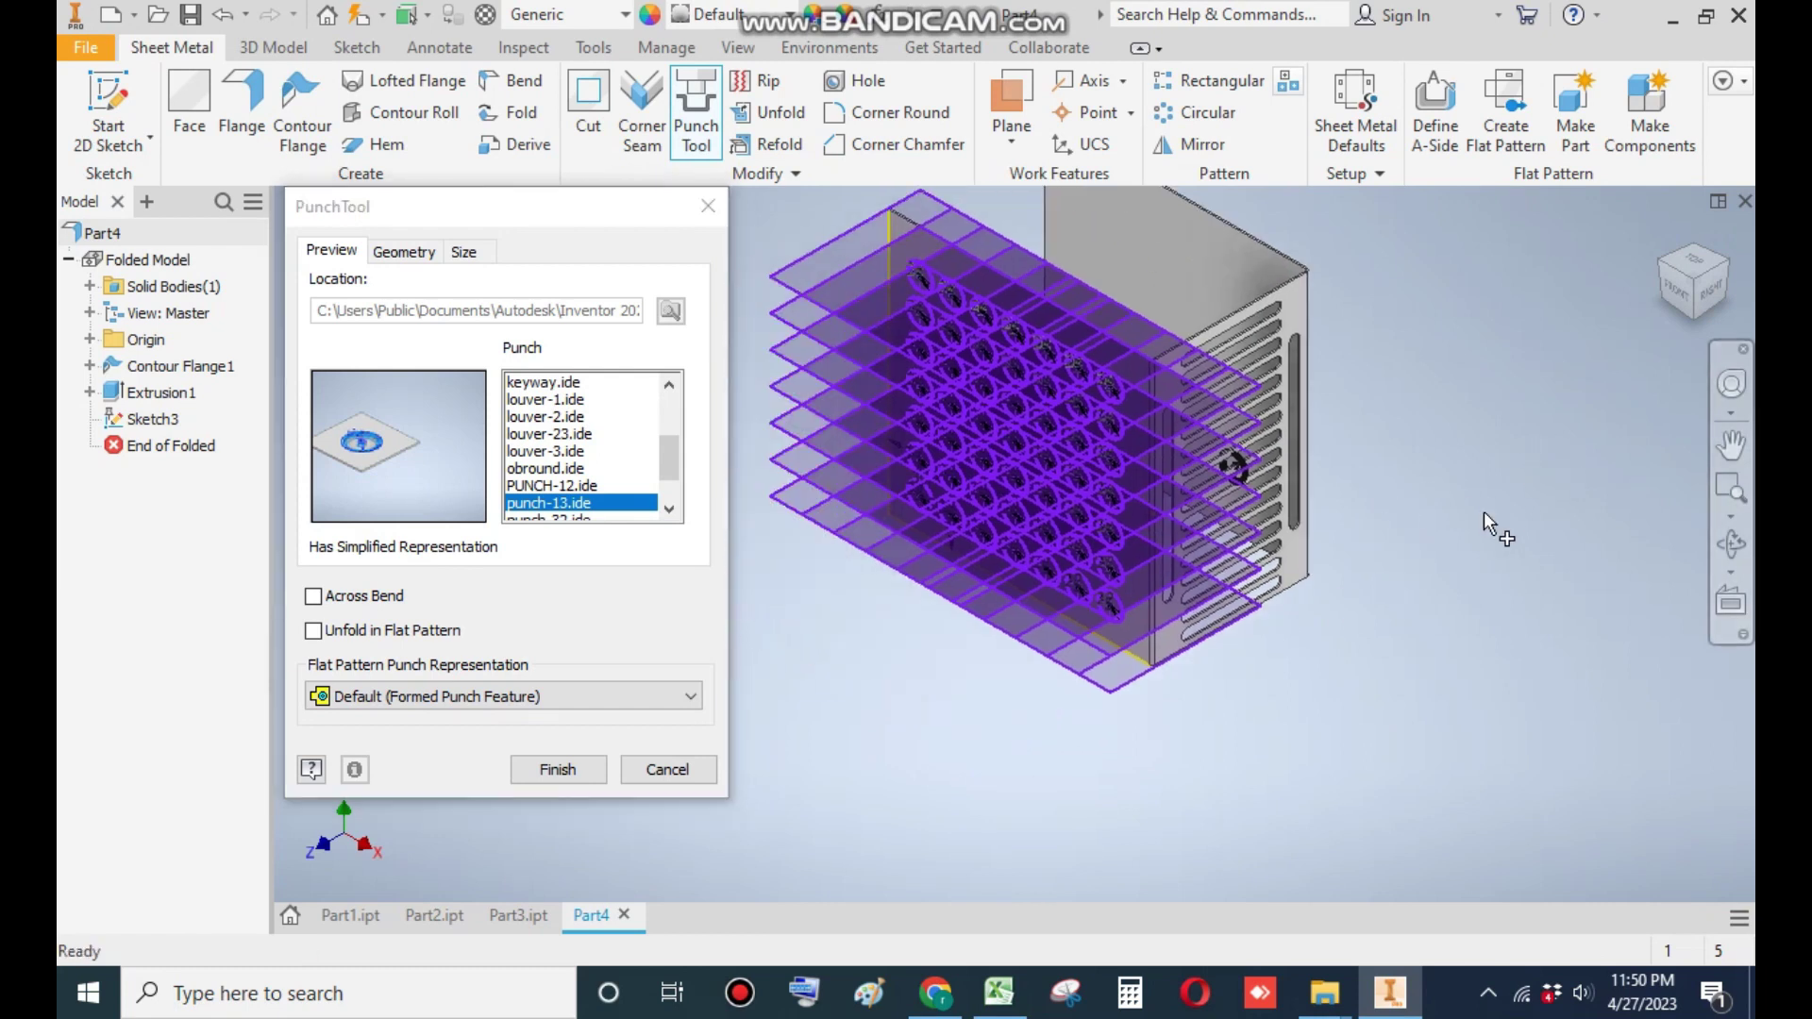
{"action": "left_click", "coordinate": [1676, 296]}
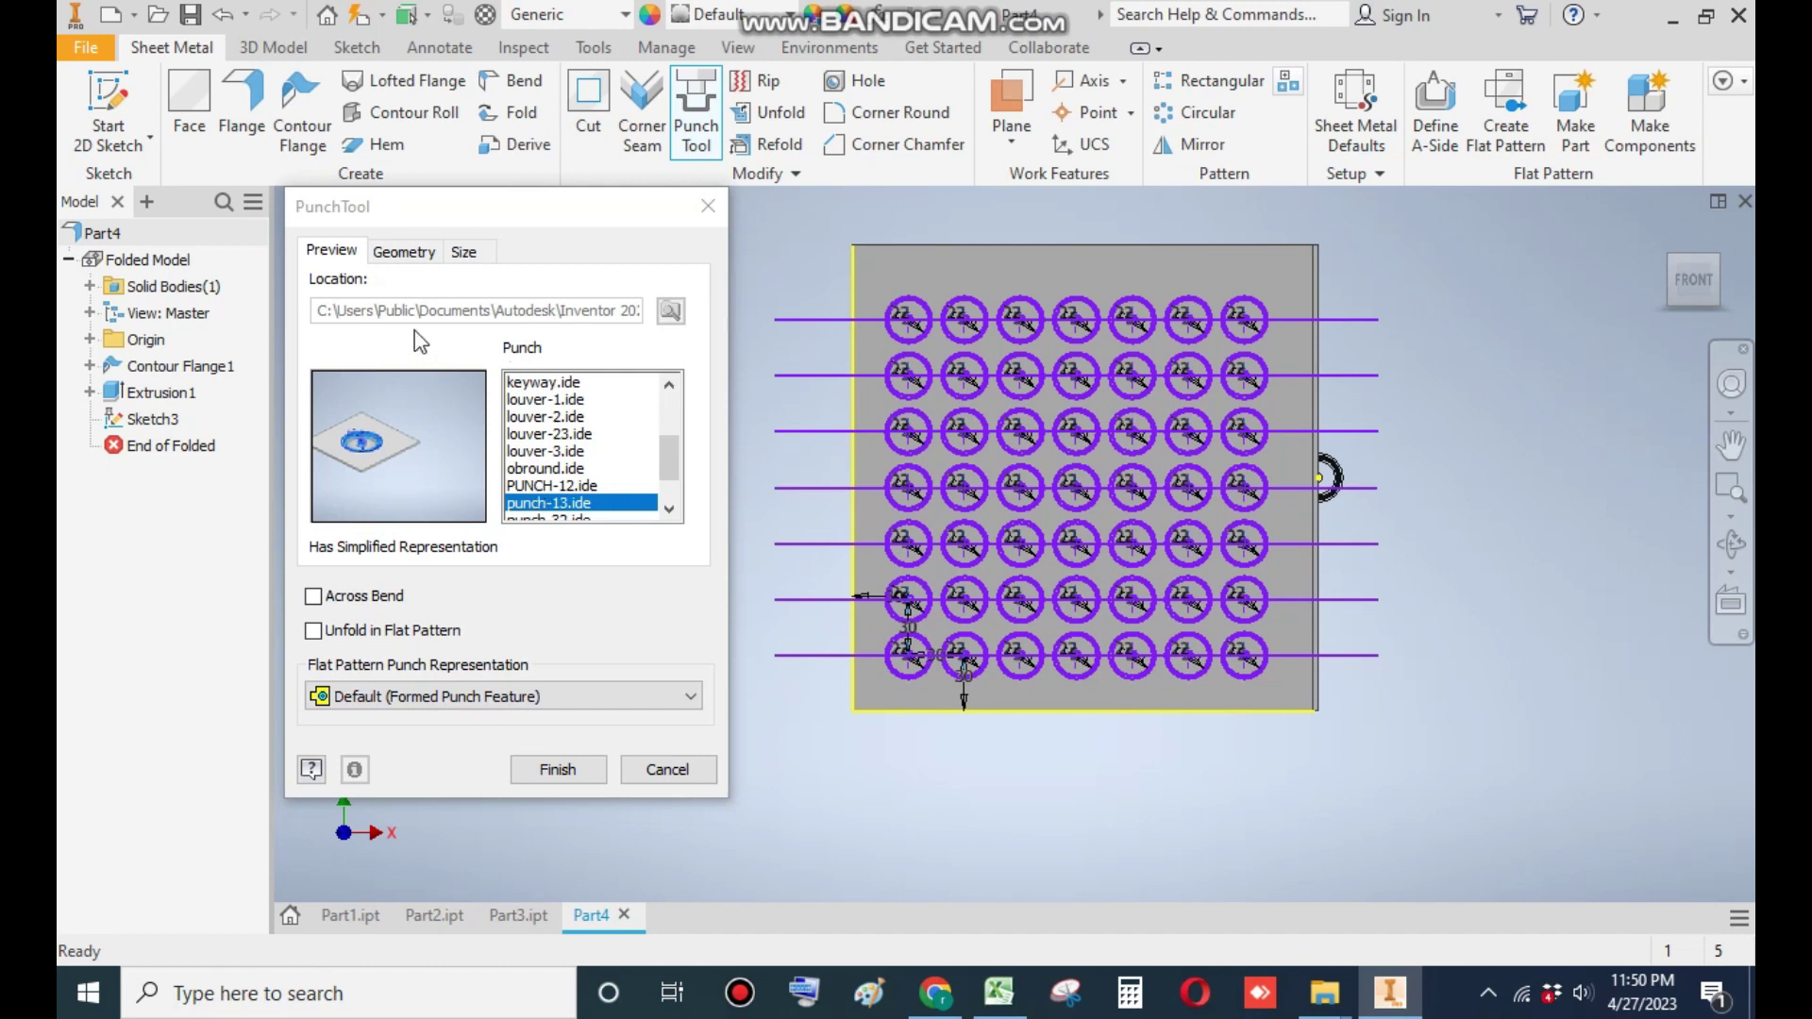
Step: Assign the large front side face as the punch's Face1 reference and place the punches at all sketch points
{"action": "left_click", "coordinate": [404, 251]}
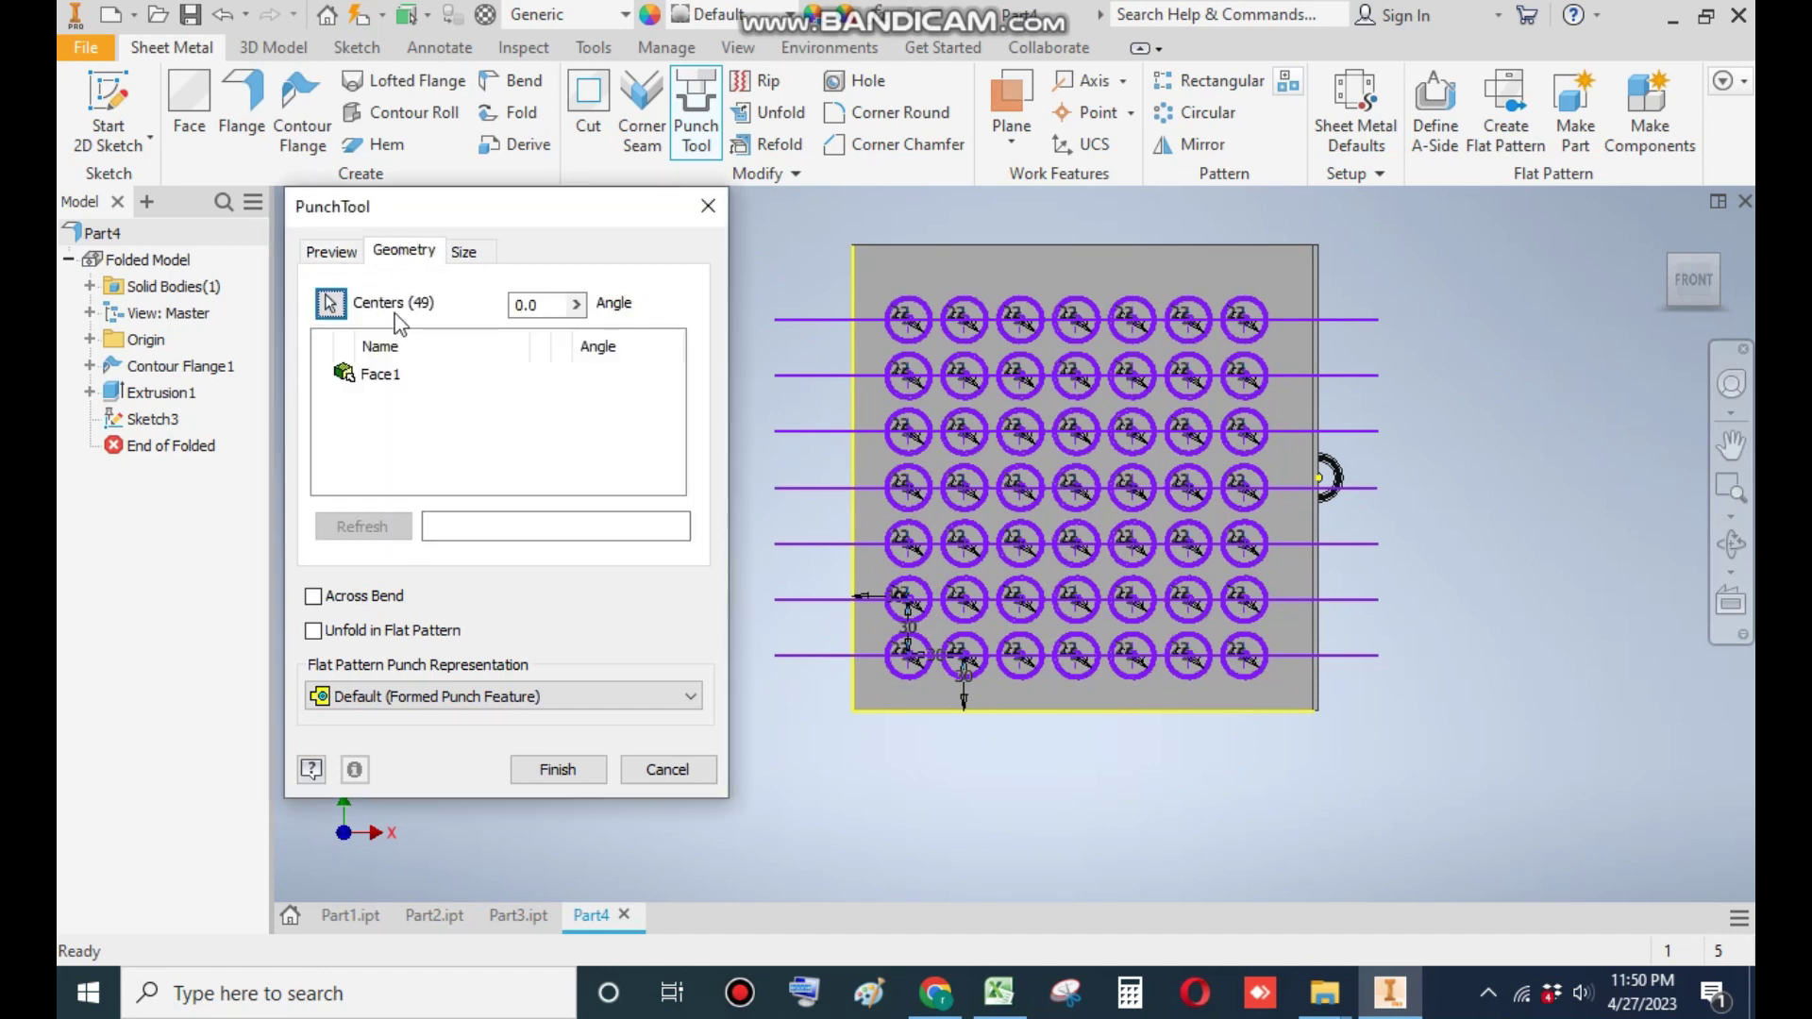
{"action": "left_click", "coordinate": [359, 377]}
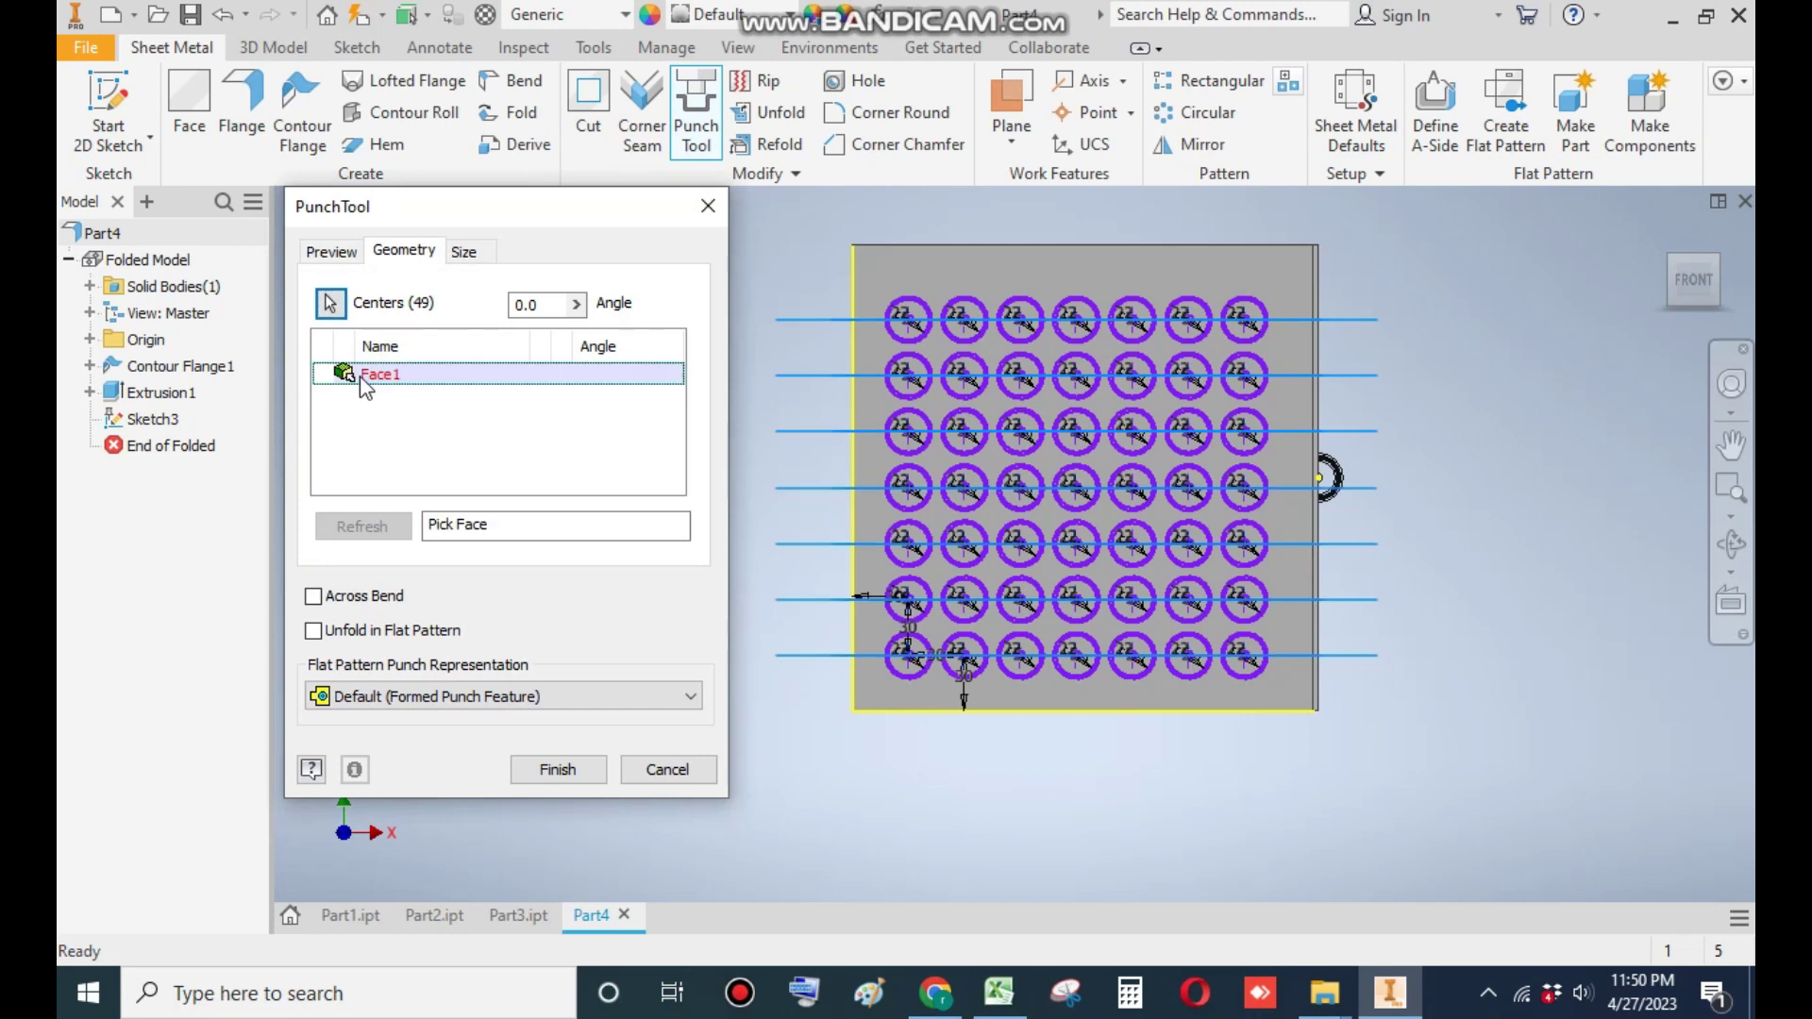
{"action": "left_click", "coordinate": [1029, 284]}
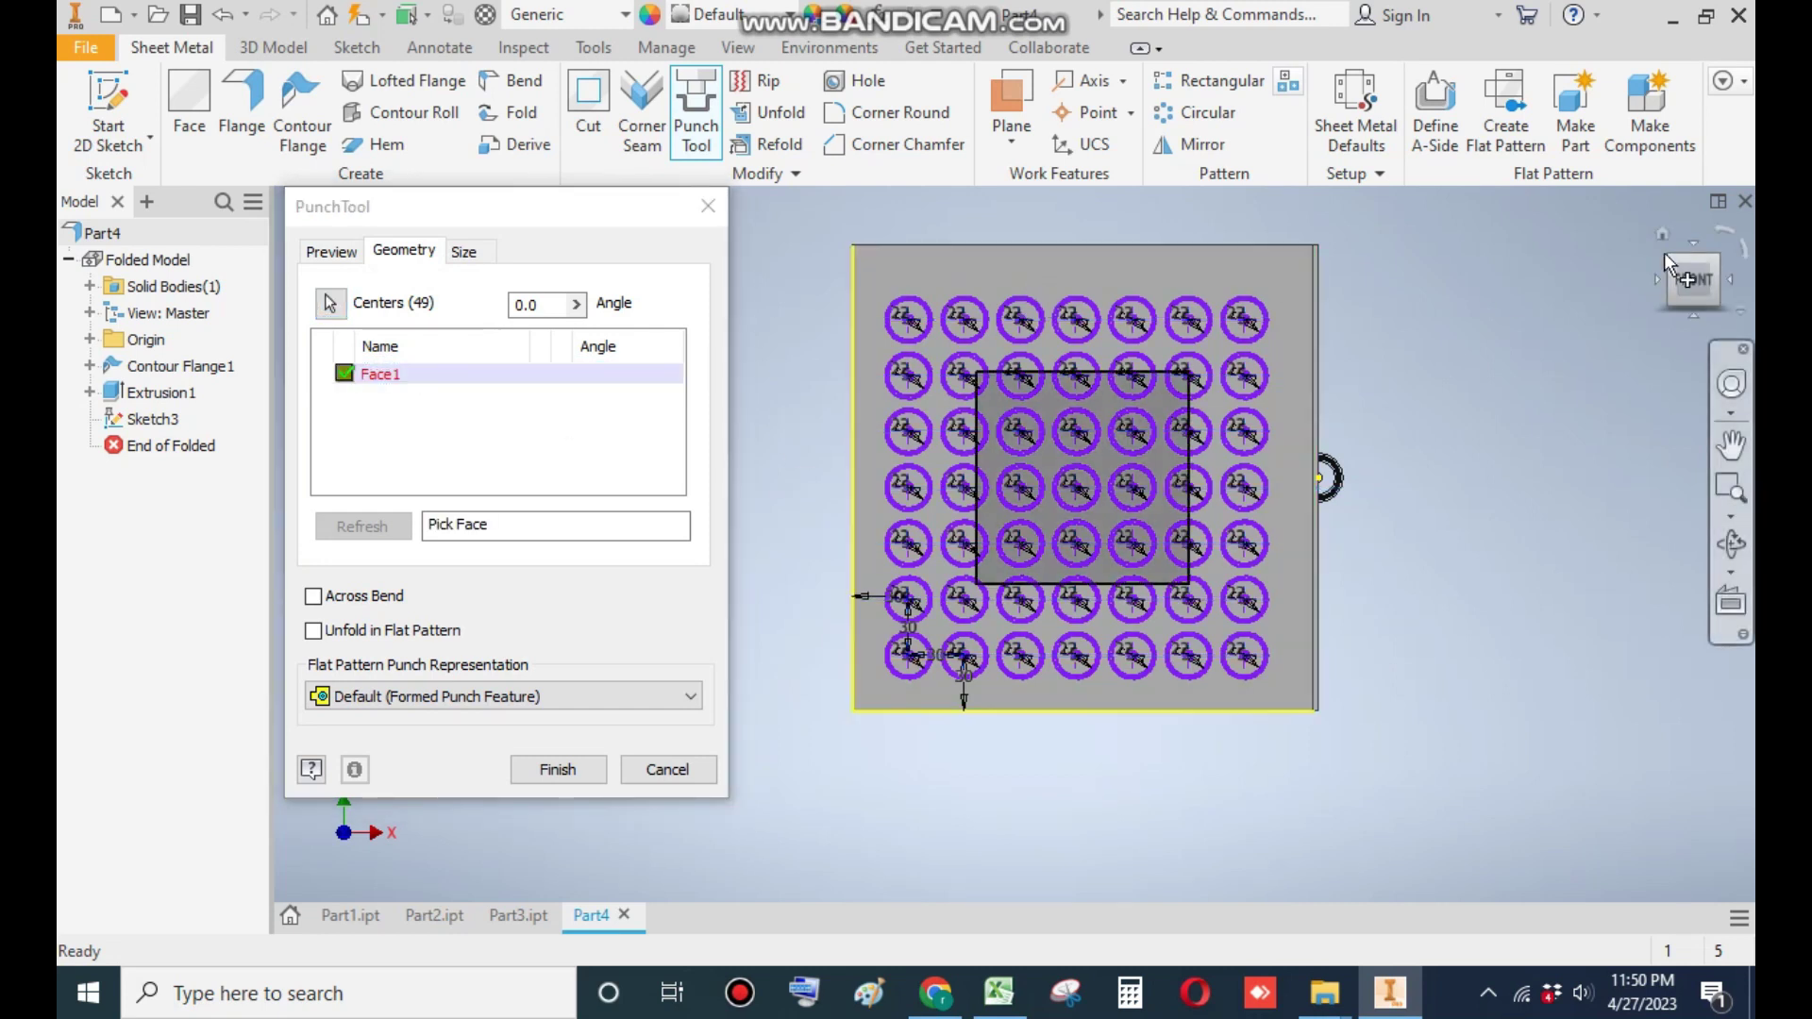
{"action": "left_click", "coordinate": [1716, 264]}
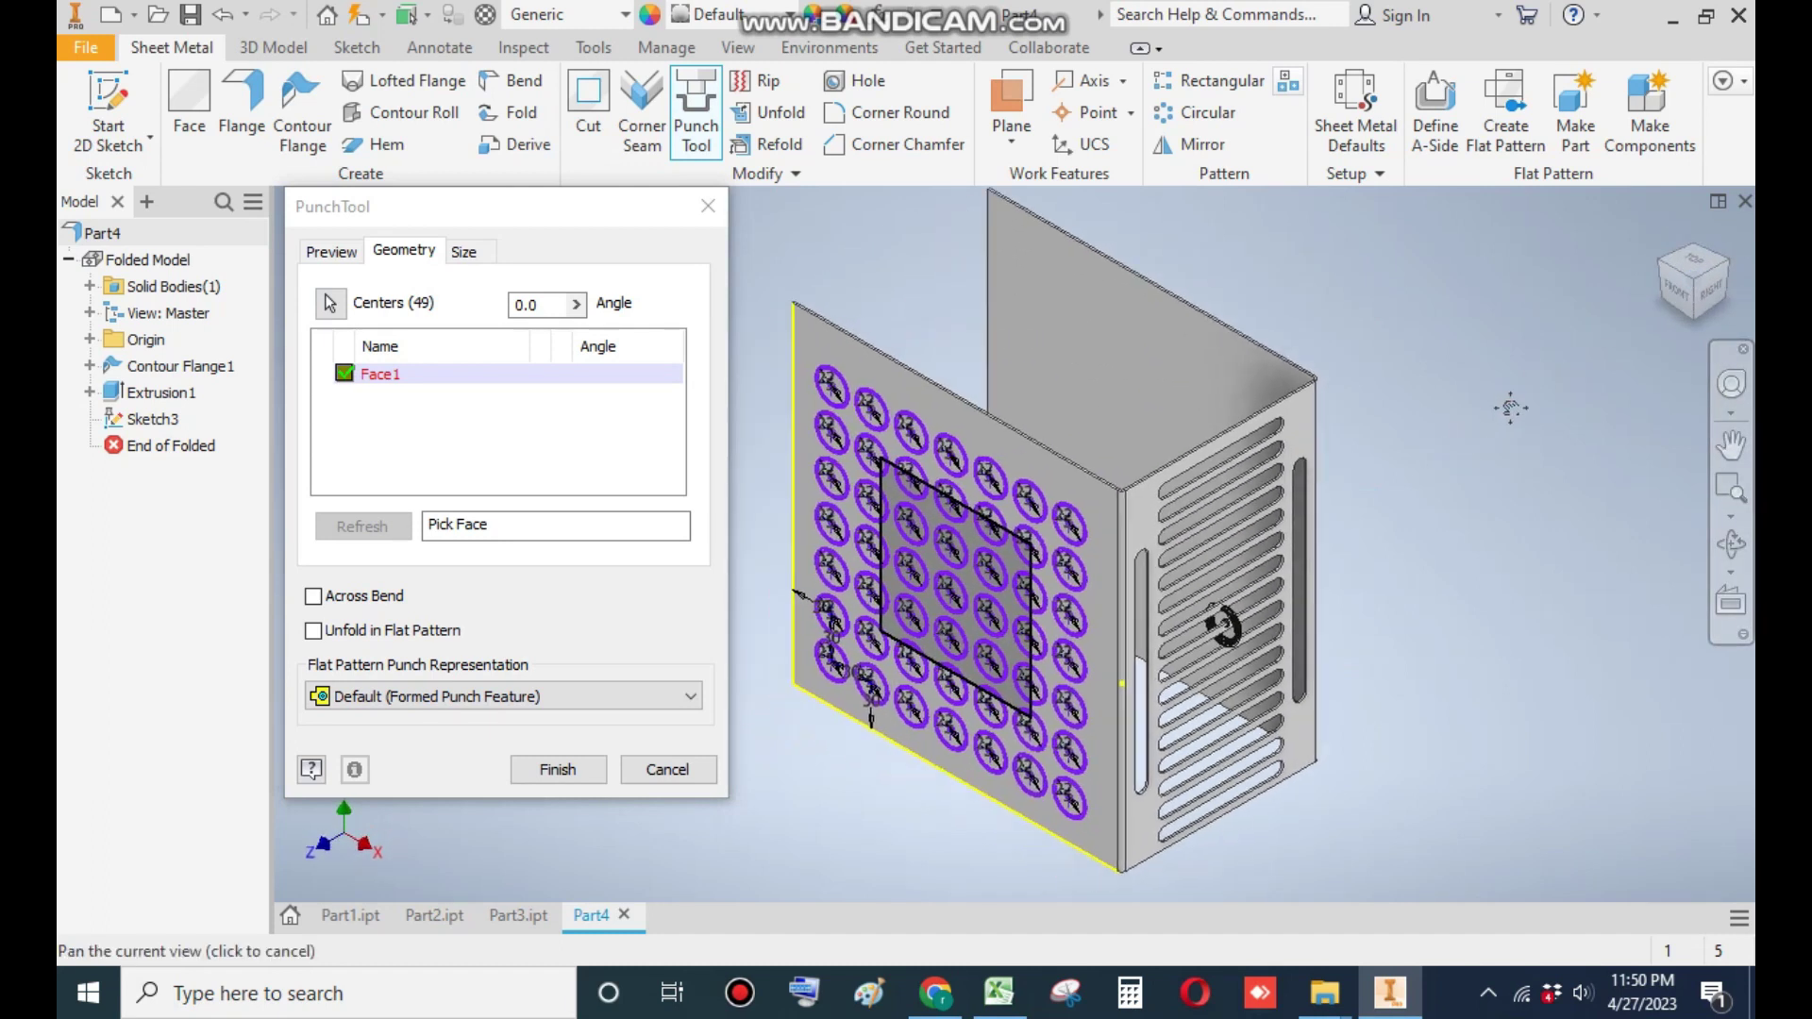
{"action": "left_click", "coordinate": [564, 772]}
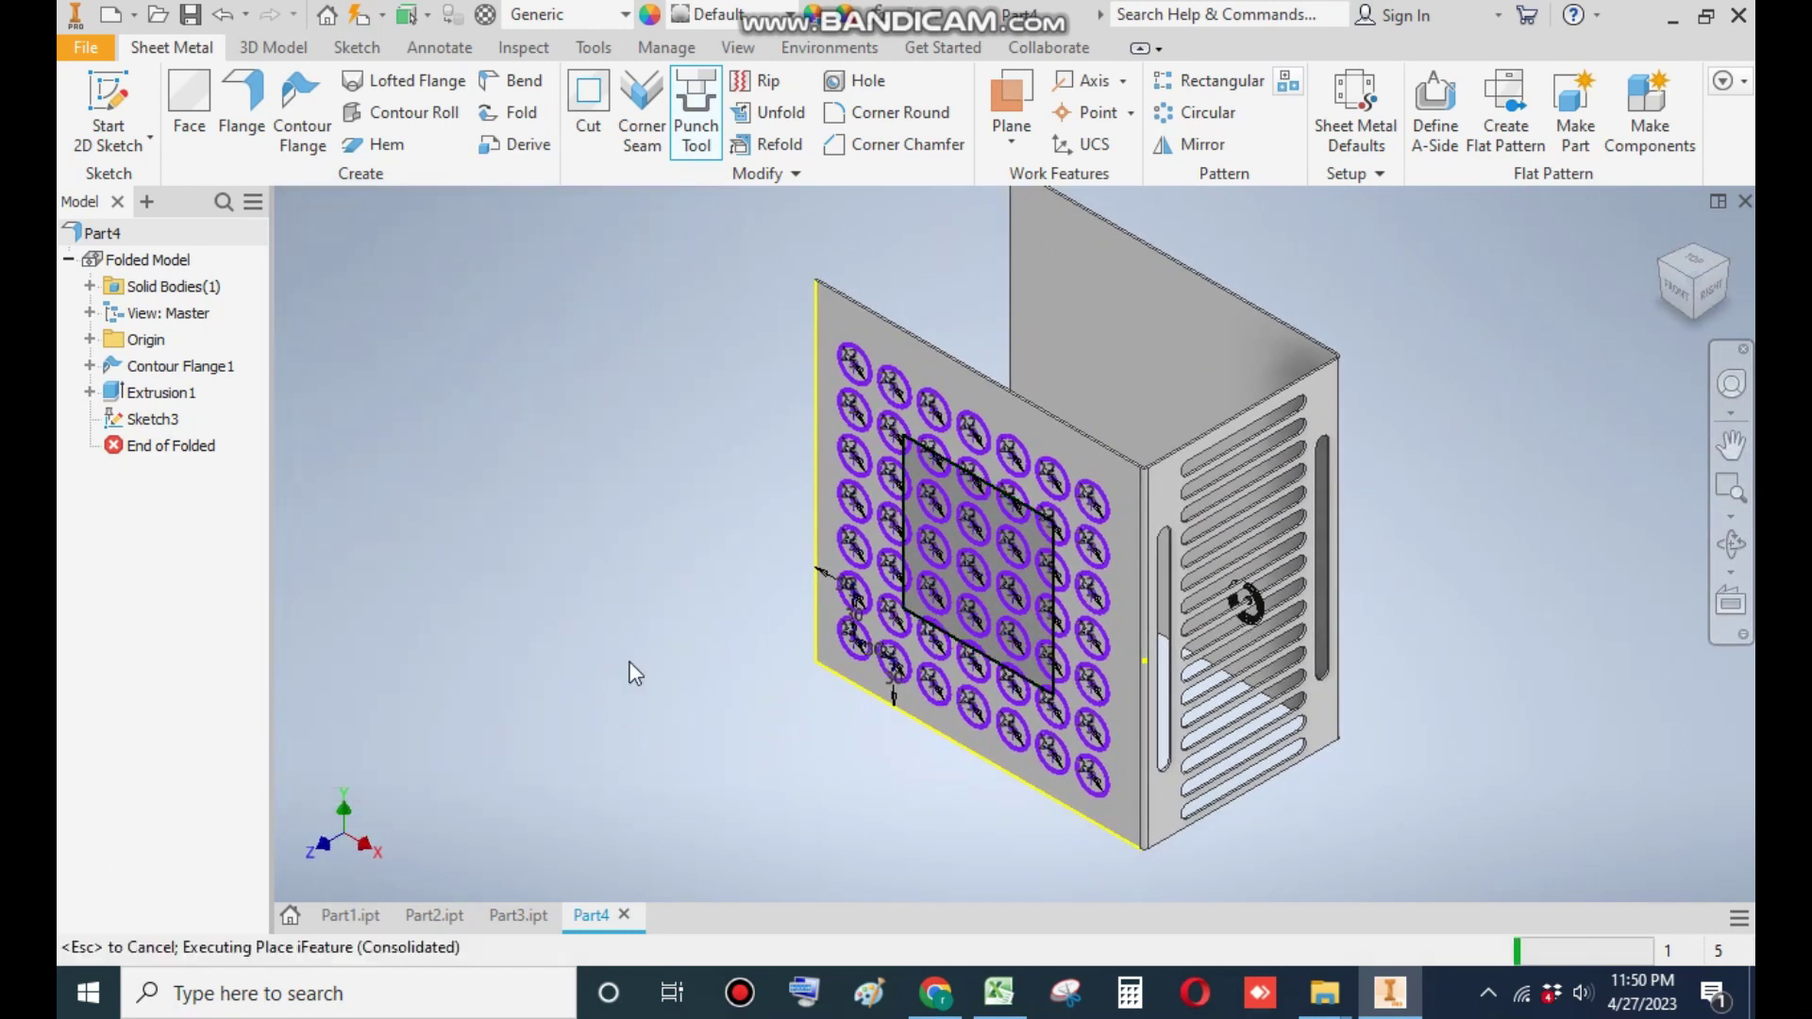
Step: Mirror the punch feature about the XY Plane onto the opposite side wall
{"action": "mouse_move", "coordinate": [1408, 360]}
{"action": "middle_mouse_down"}
{"action": "mouse_move", "coordinate": [1416, 387]}
{"action": "mouse_move", "coordinate": [1376, 374]}
{"action": "middle_mouse_up"}
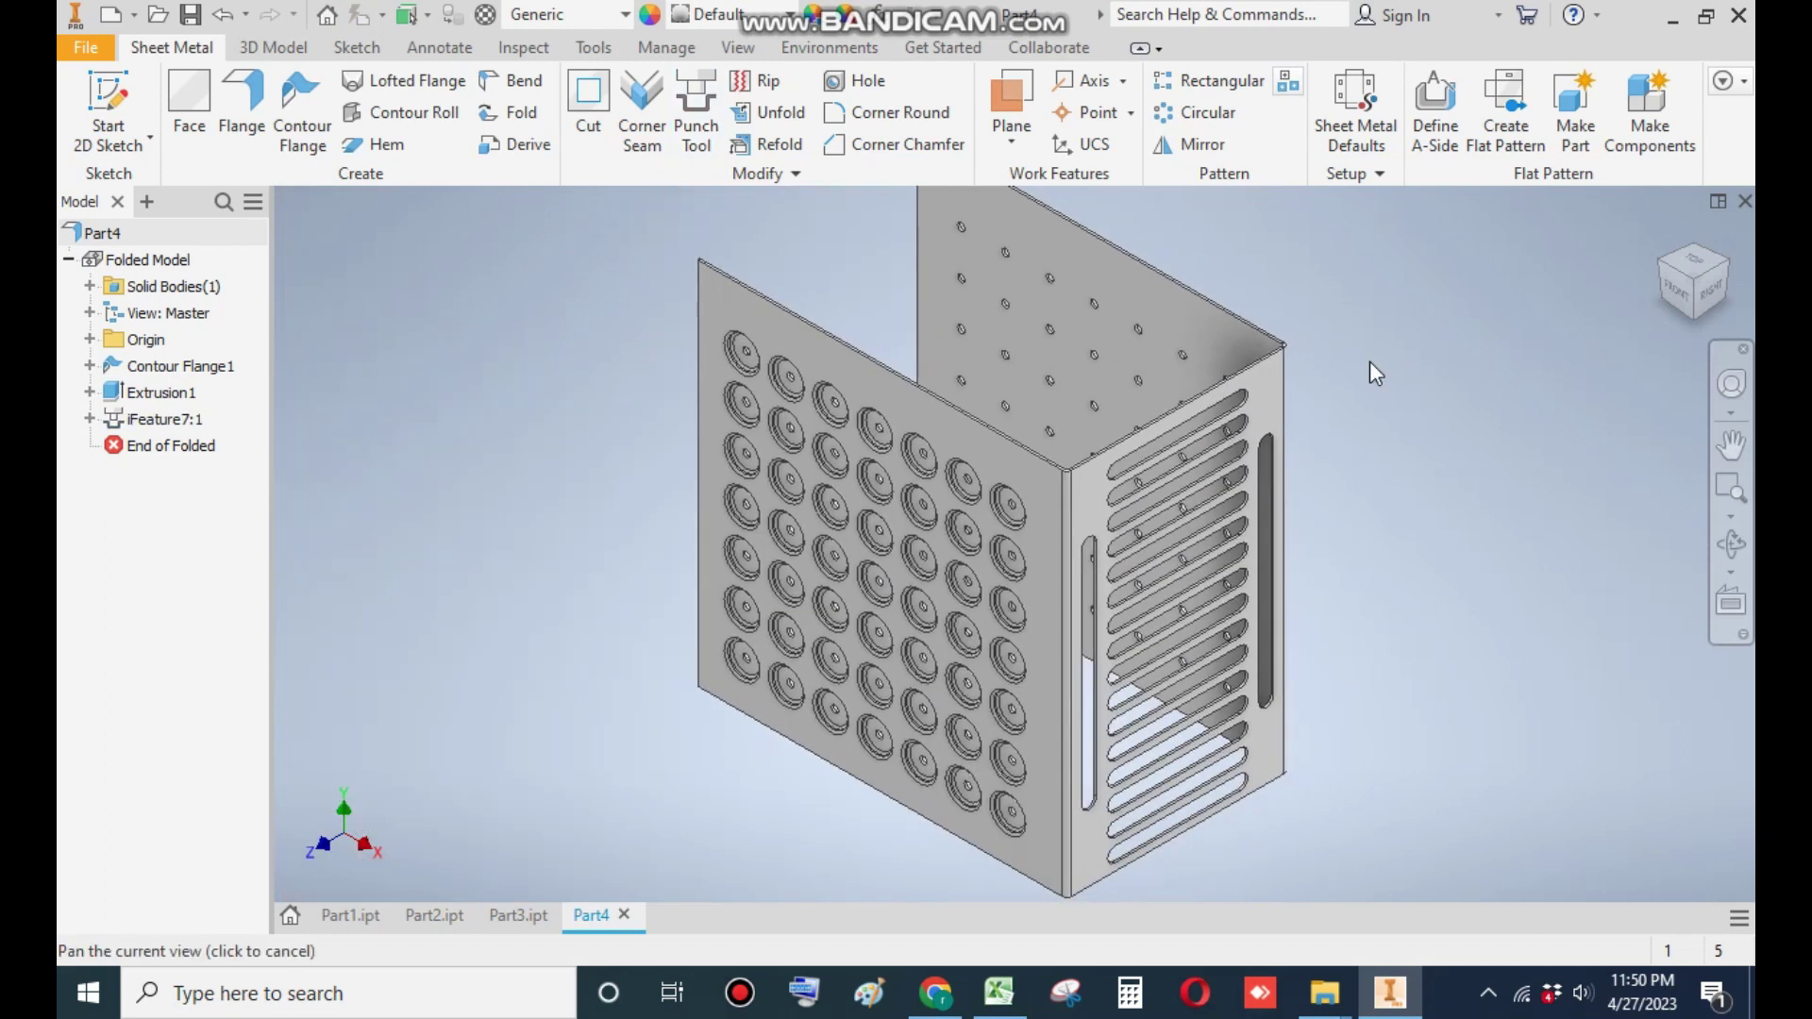
{"action": "left_click", "coordinate": [1725, 270]}
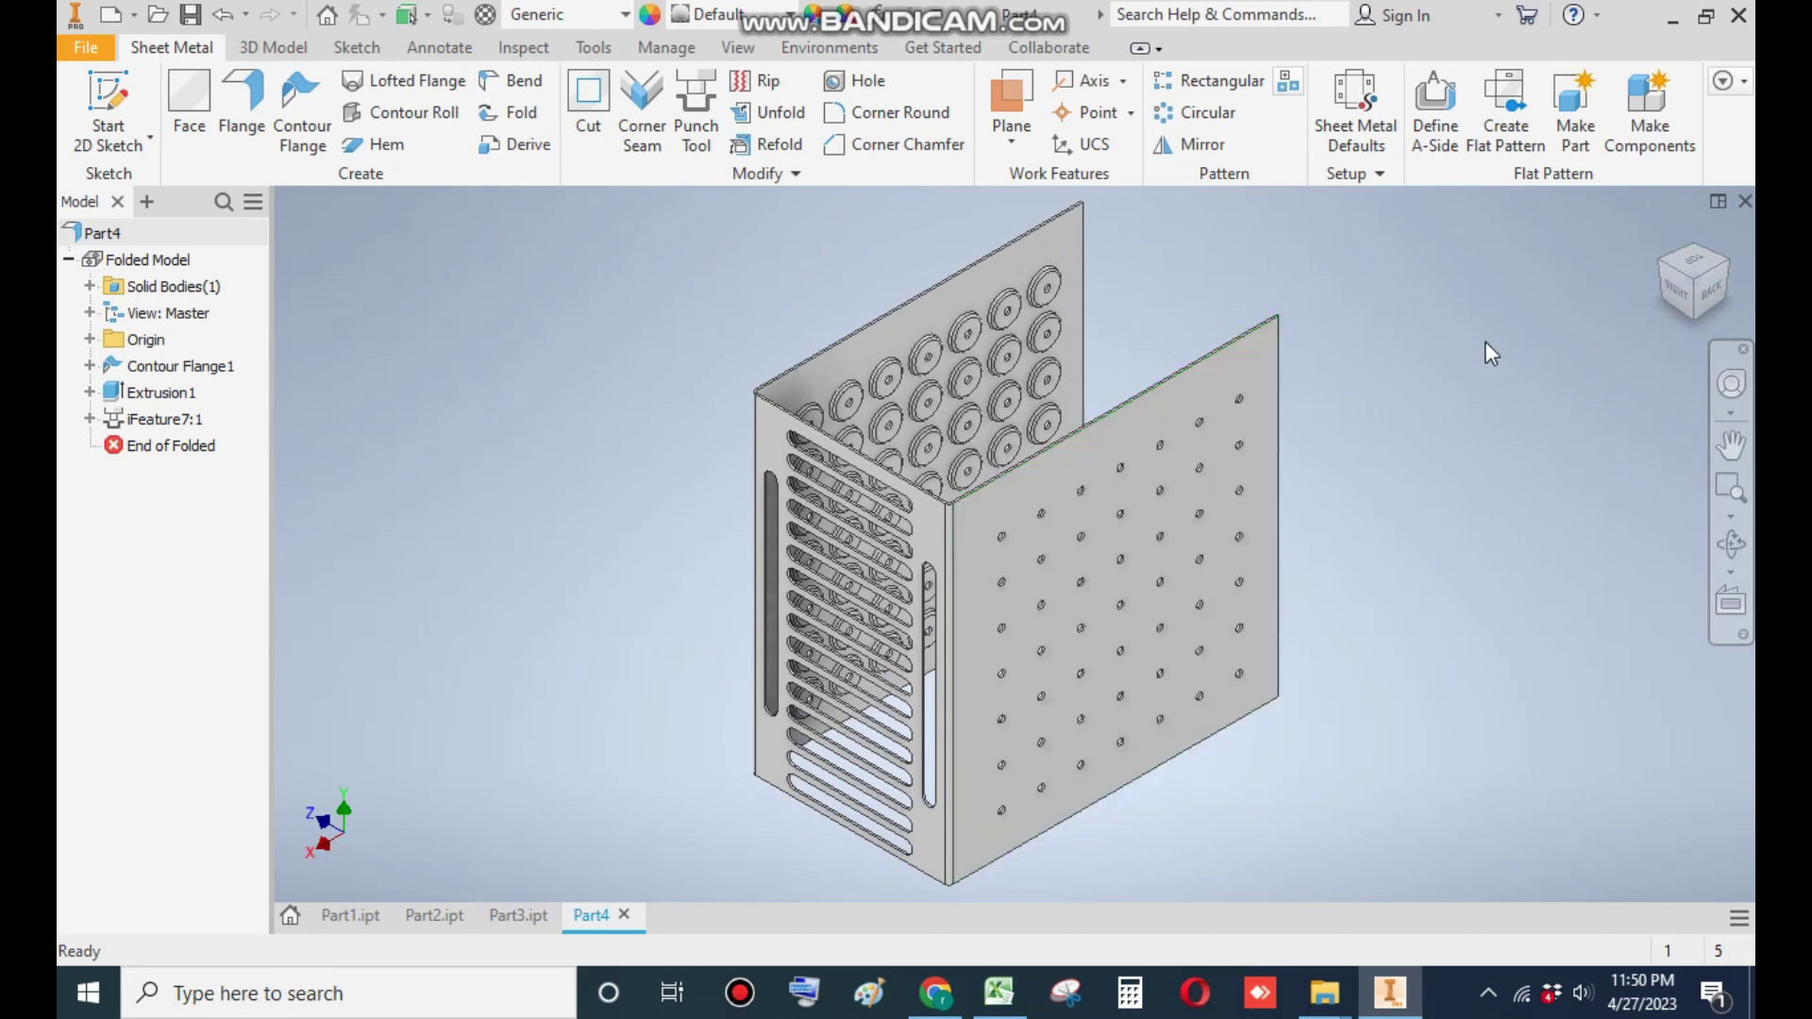
{"action": "left_click", "coordinate": [1666, 274]}
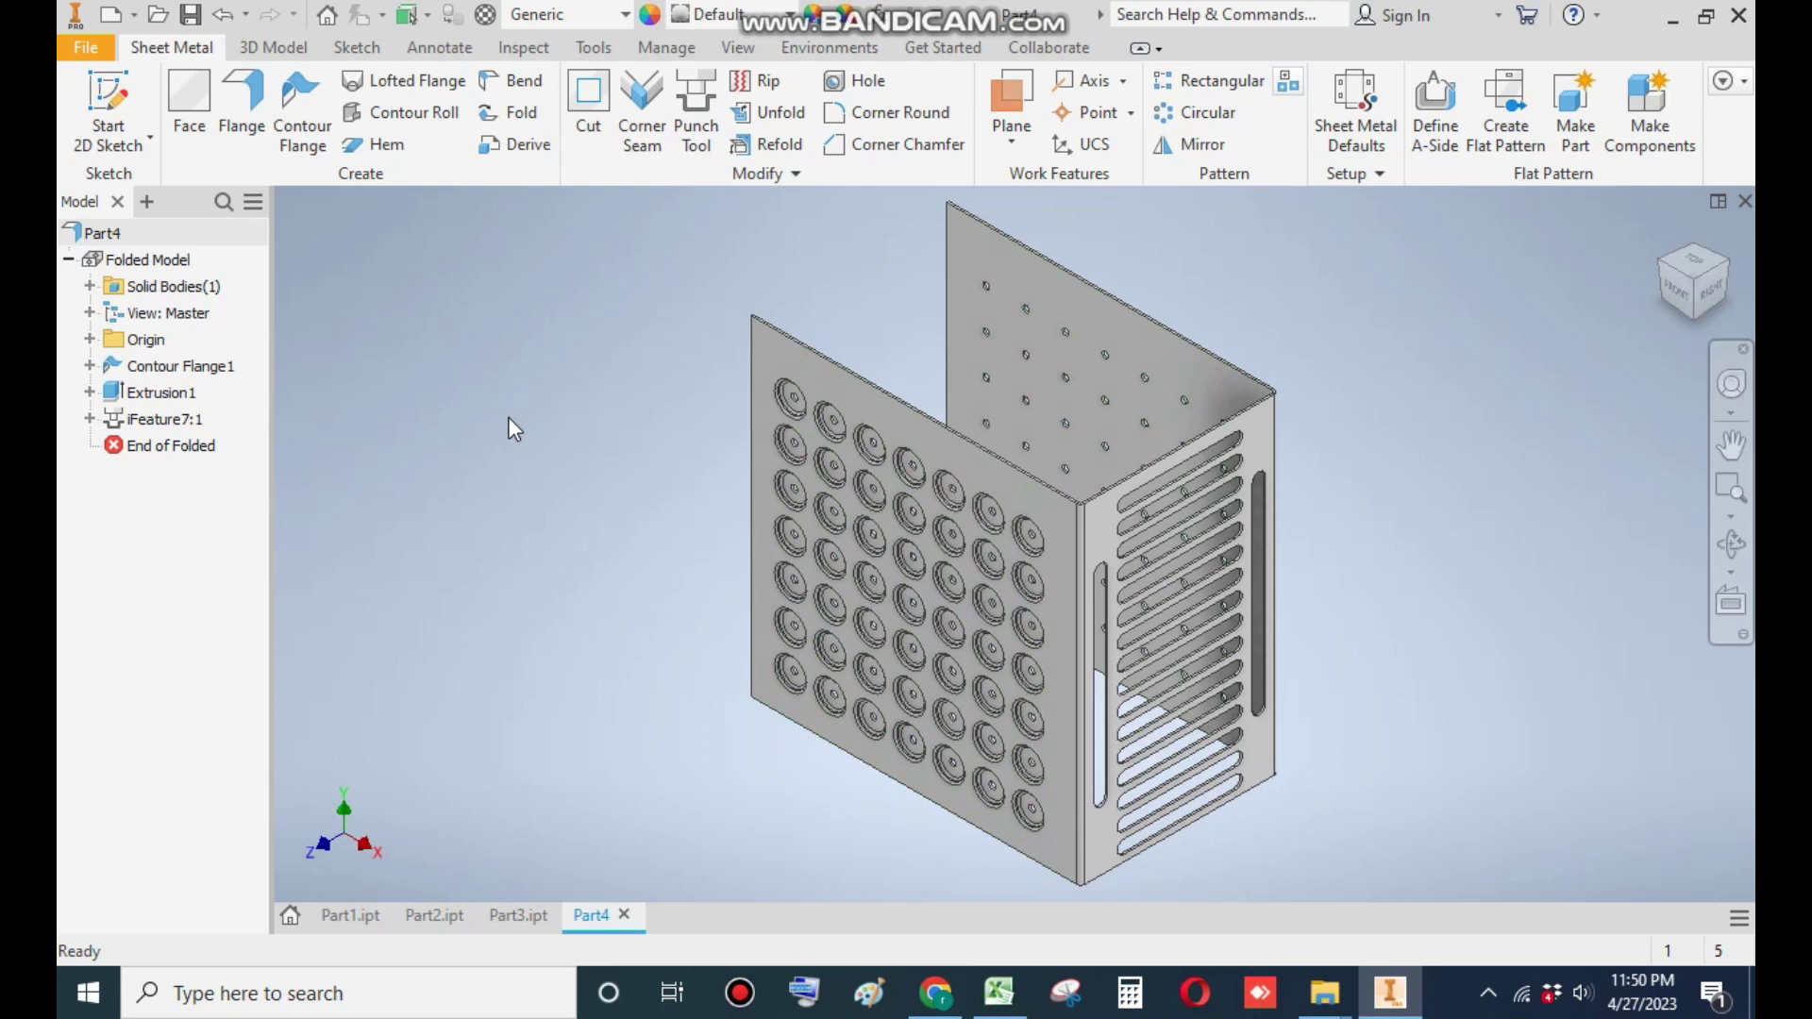
{"action": "left_click", "coordinate": [166, 417]}
{"action": "left_click", "coordinate": [1195, 145]}
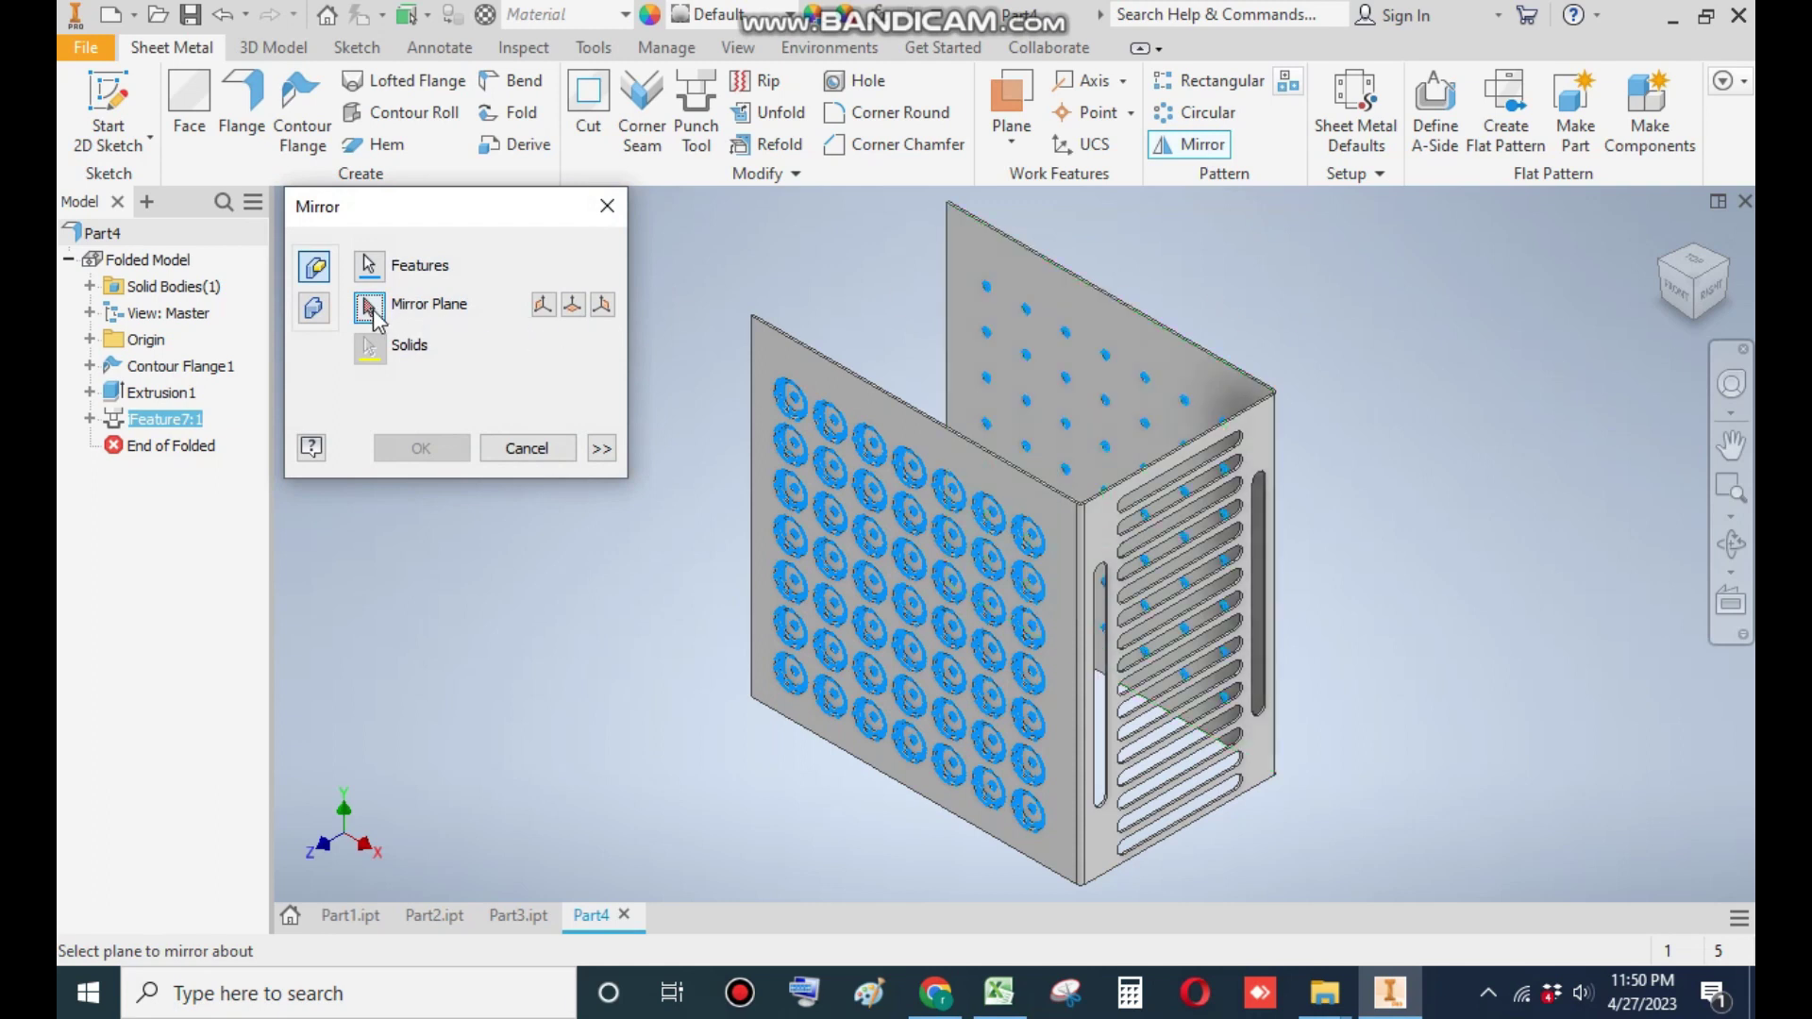
{"action": "left_click", "coordinate": [89, 339]}
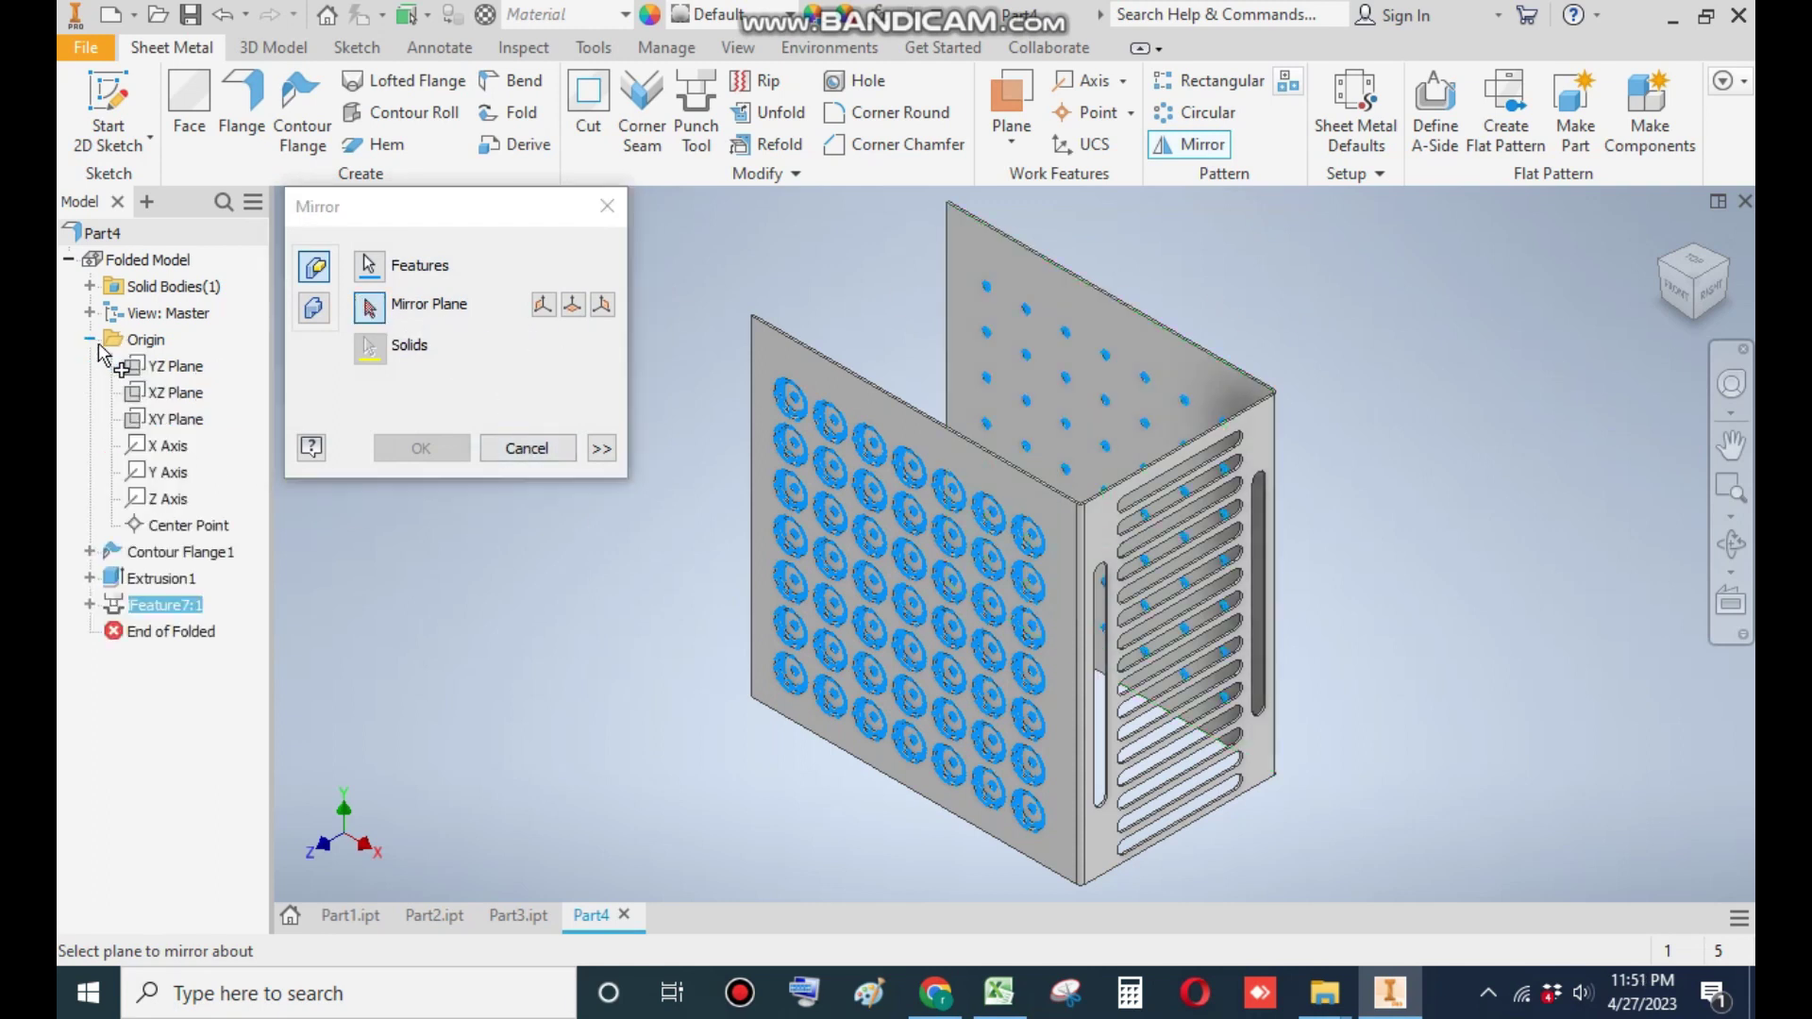
{"action": "left_click", "coordinate": [171, 424]}
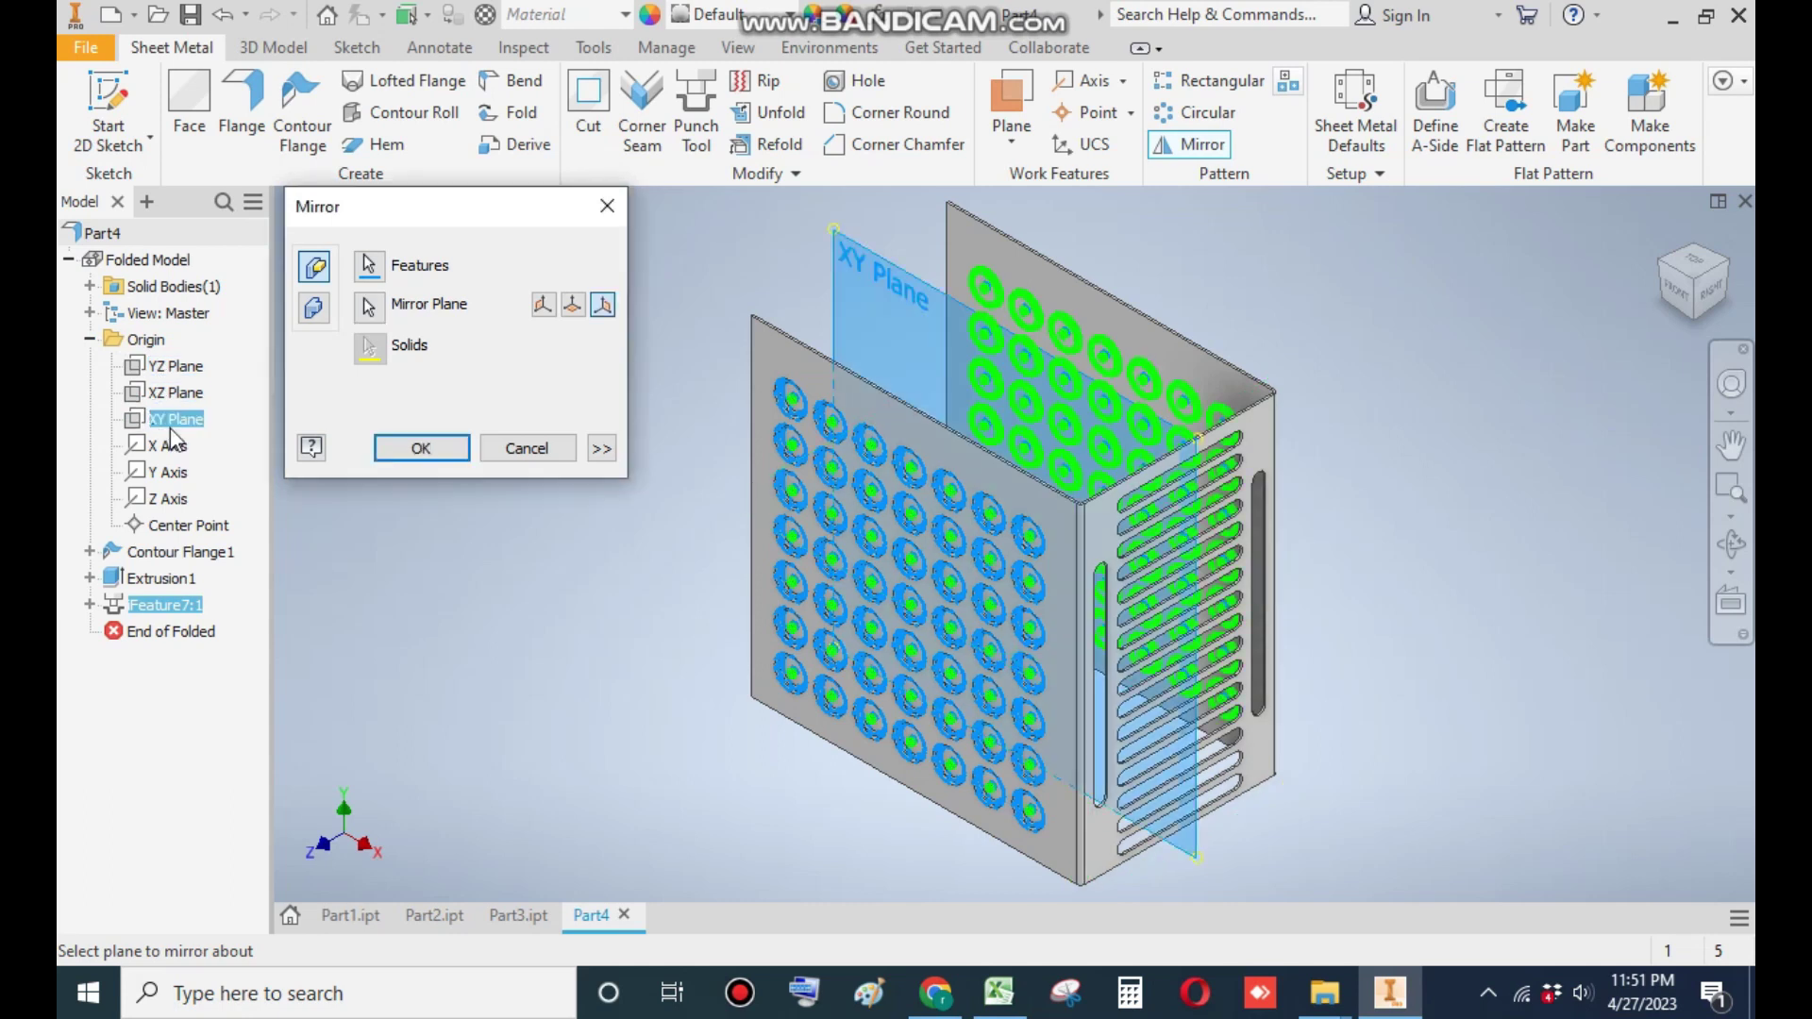
{"action": "left_click", "coordinate": [421, 449]}
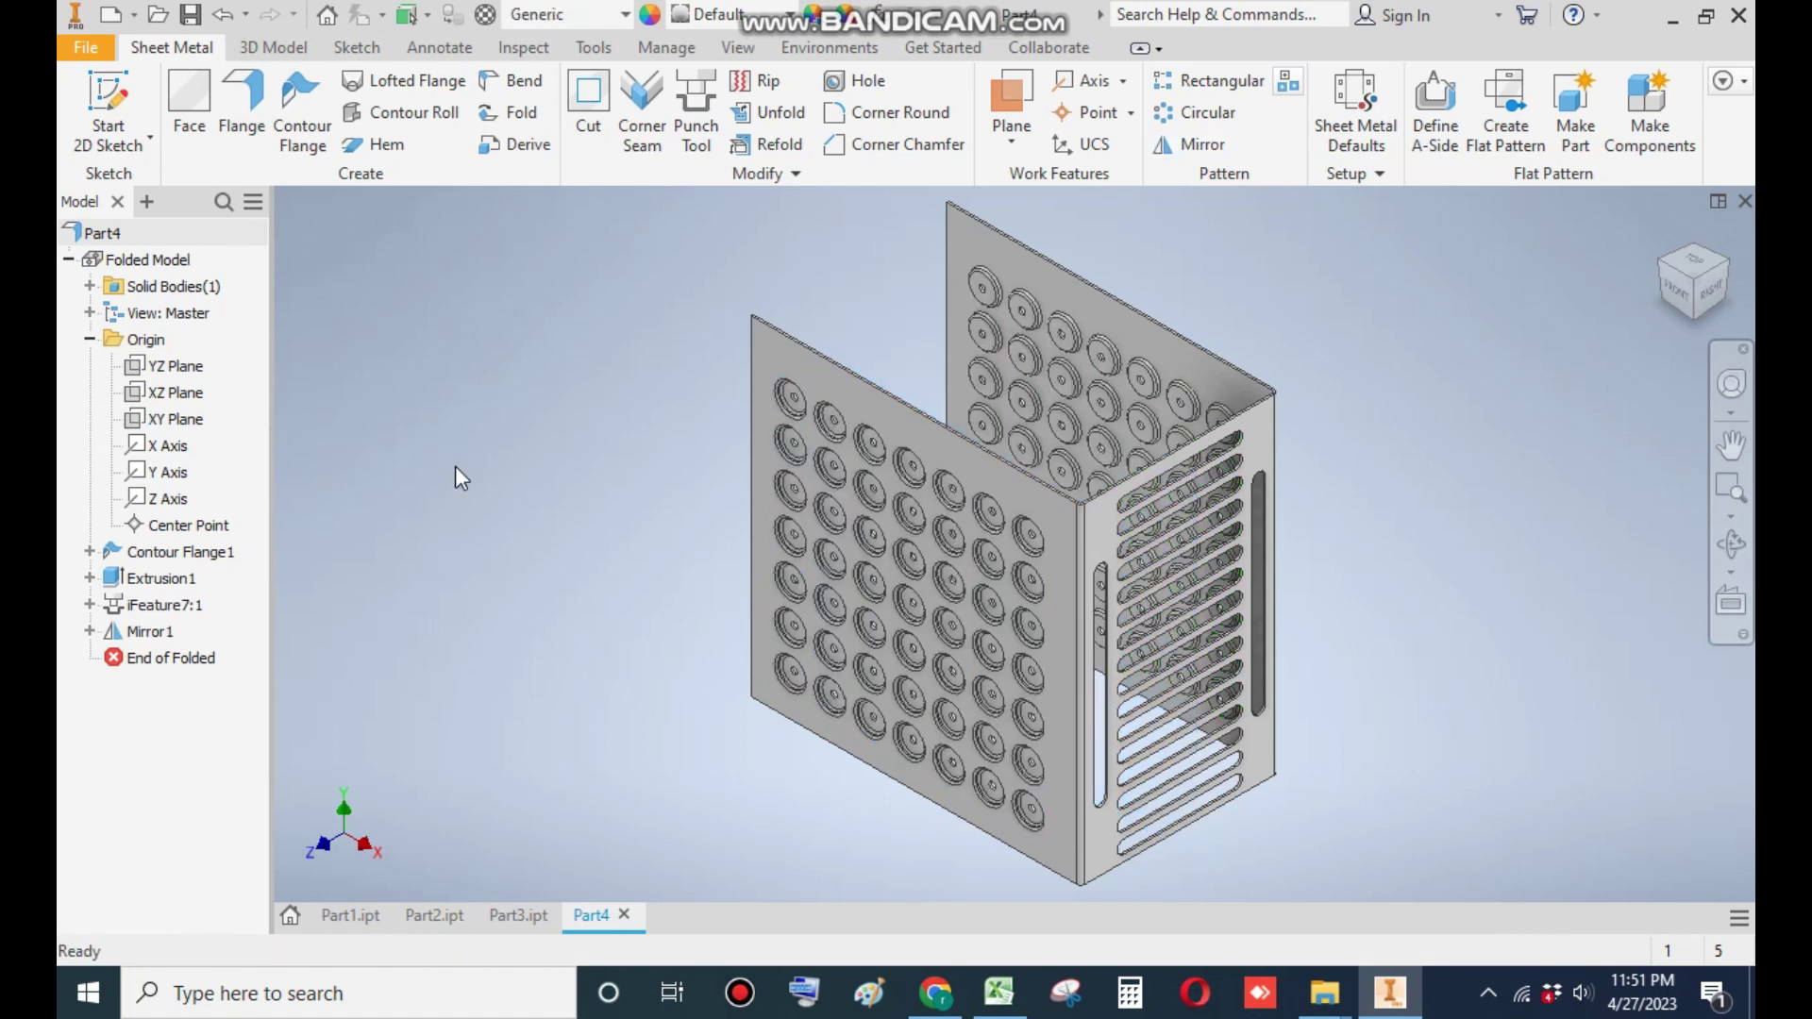
Step: Create the flat pattern of the punched sheet metal part, inspect it, and return to the folded part
{"action": "left_click", "coordinate": [1725, 262]}
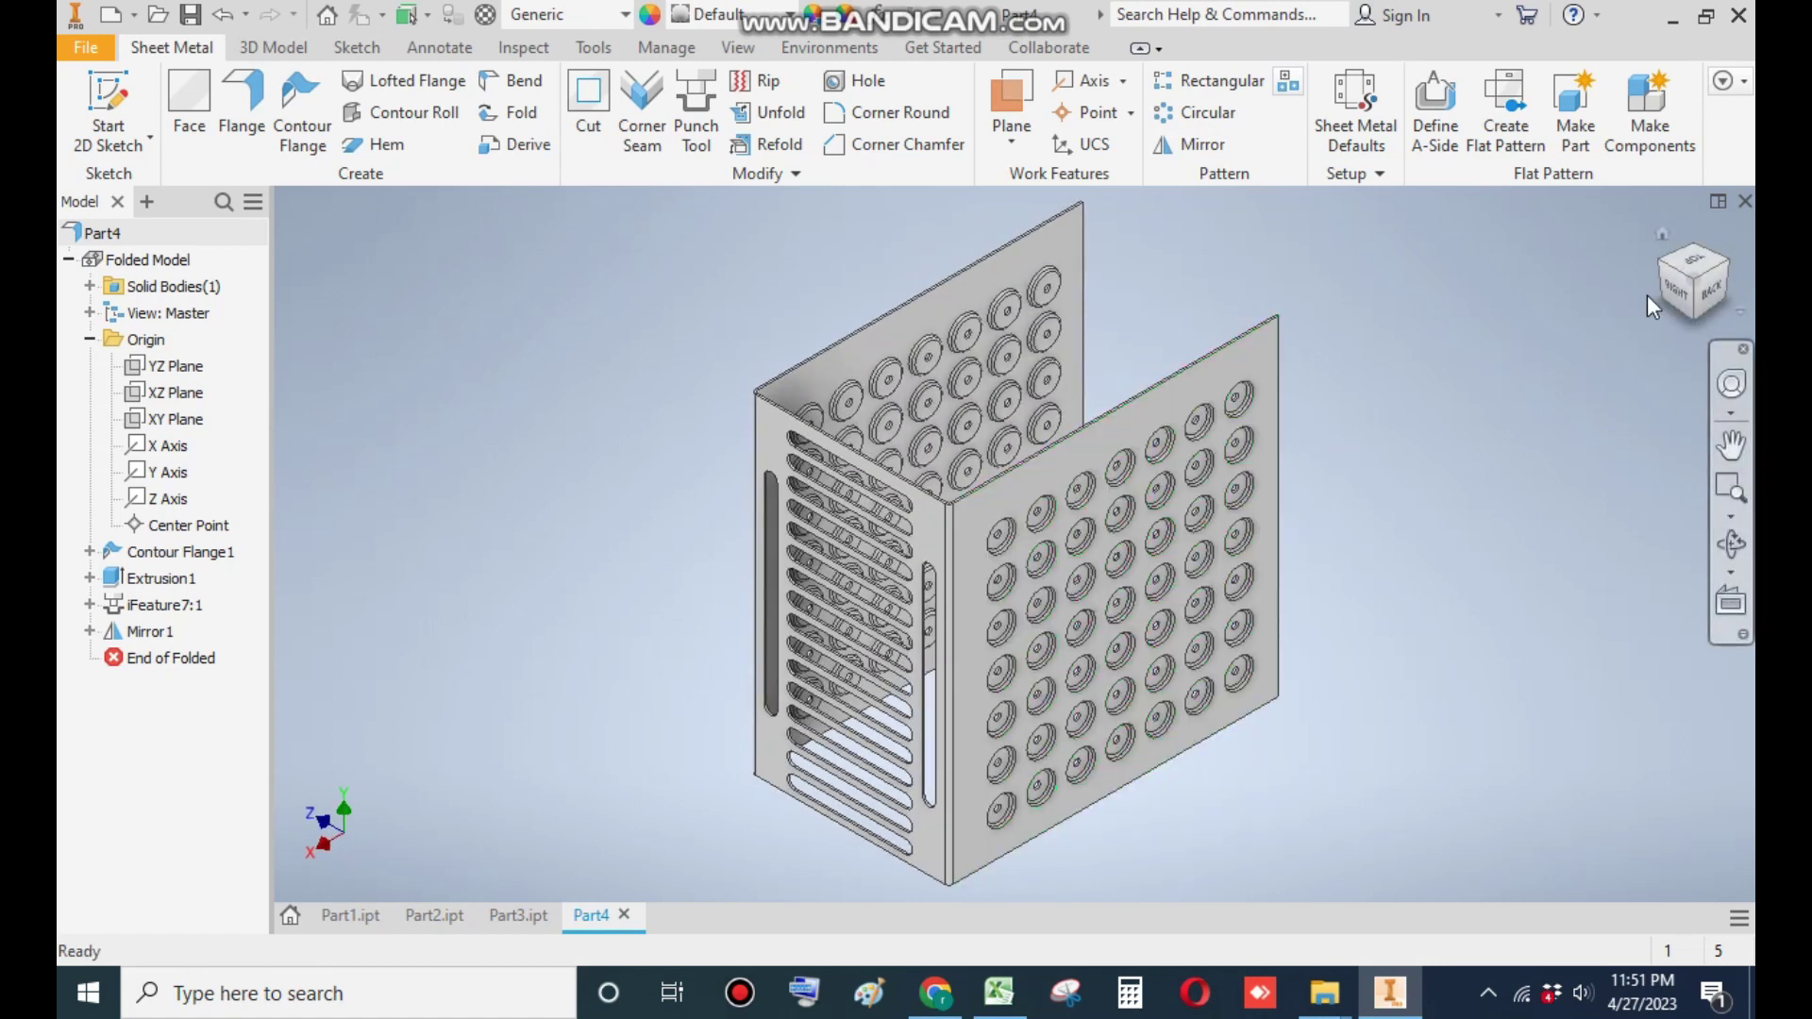
{"action": "left_click", "coordinate": [1661, 273]}
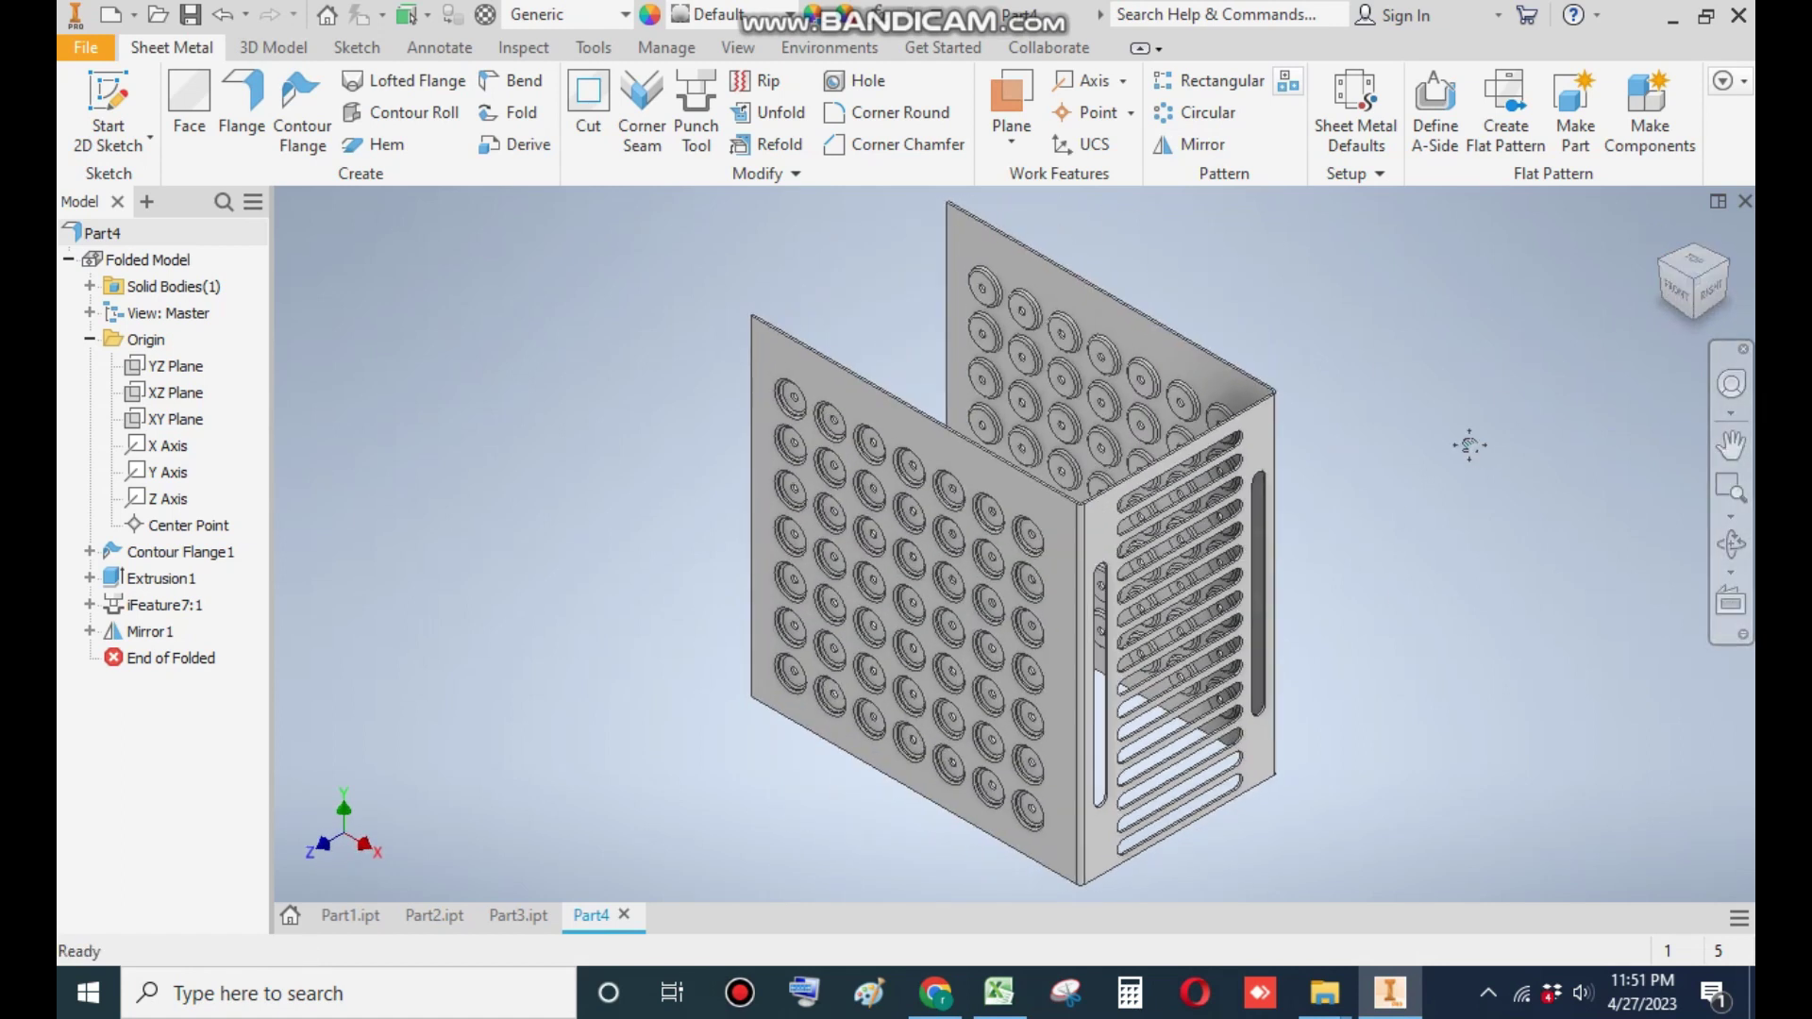
{"action": "middle_click_drag", "start_coordinate": [1470, 444], "coordinate": [1411, 436]}
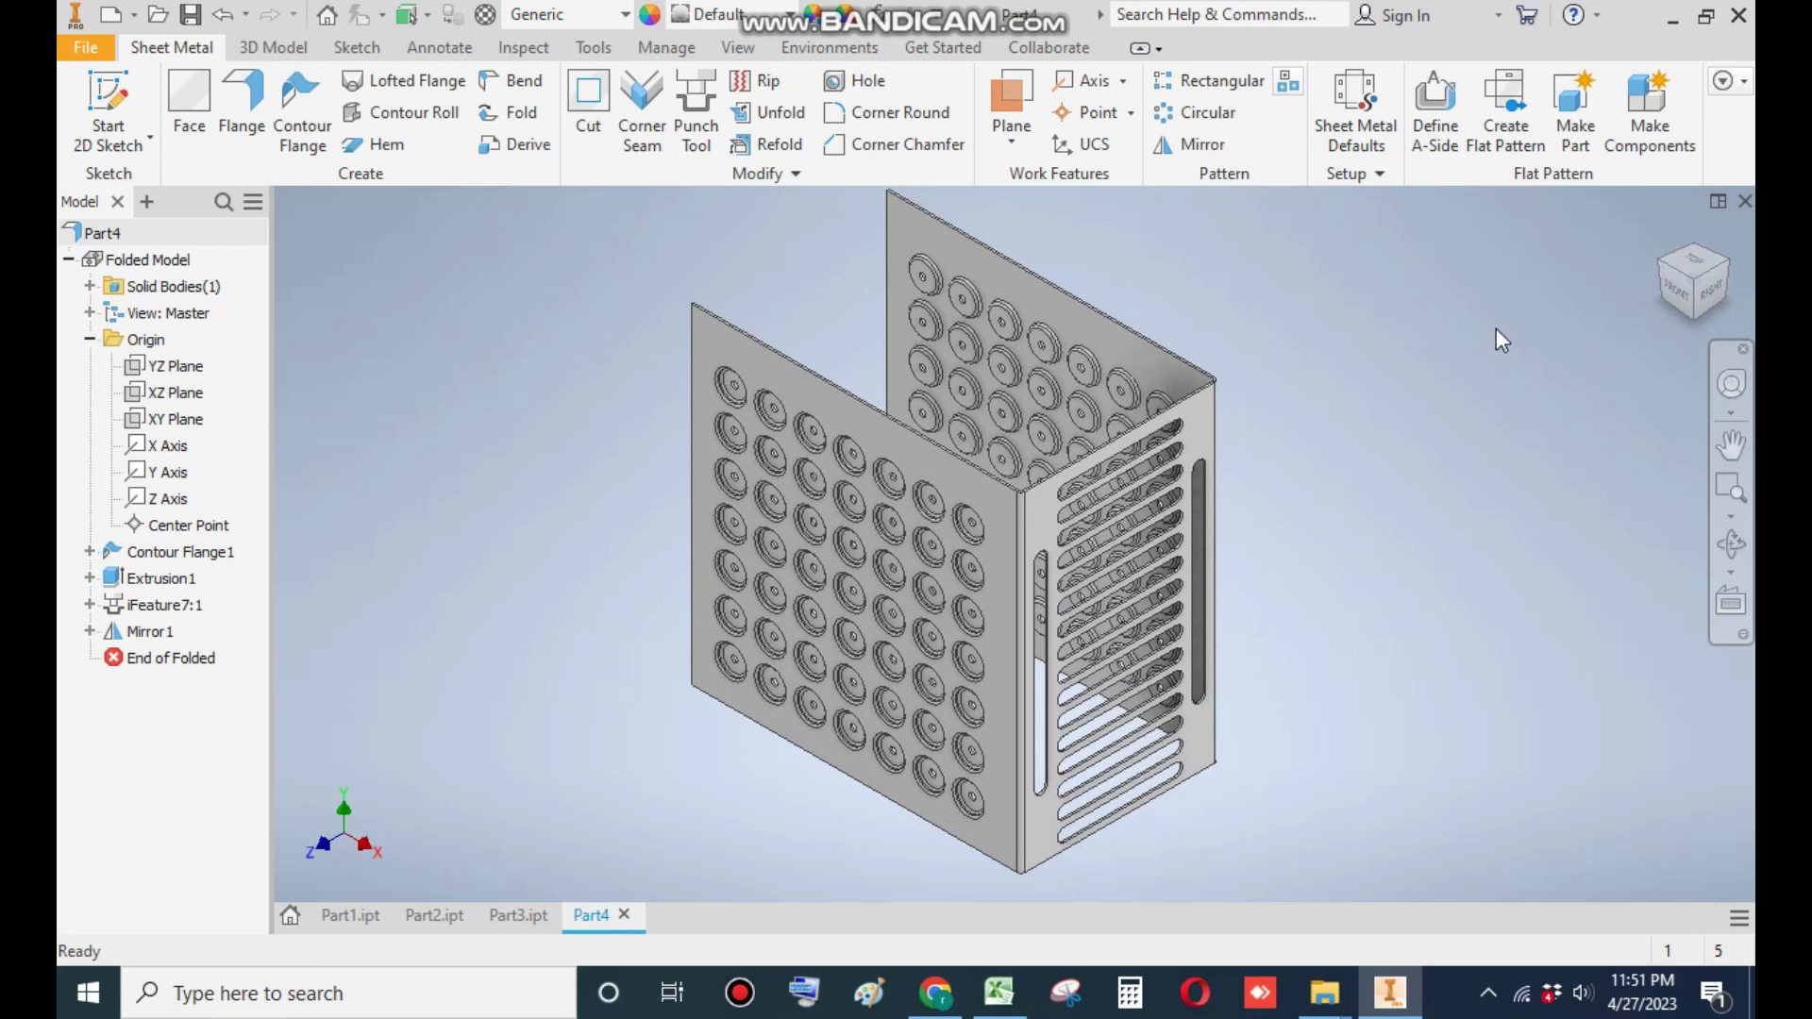
{"action": "left_click", "coordinate": [1510, 94]}
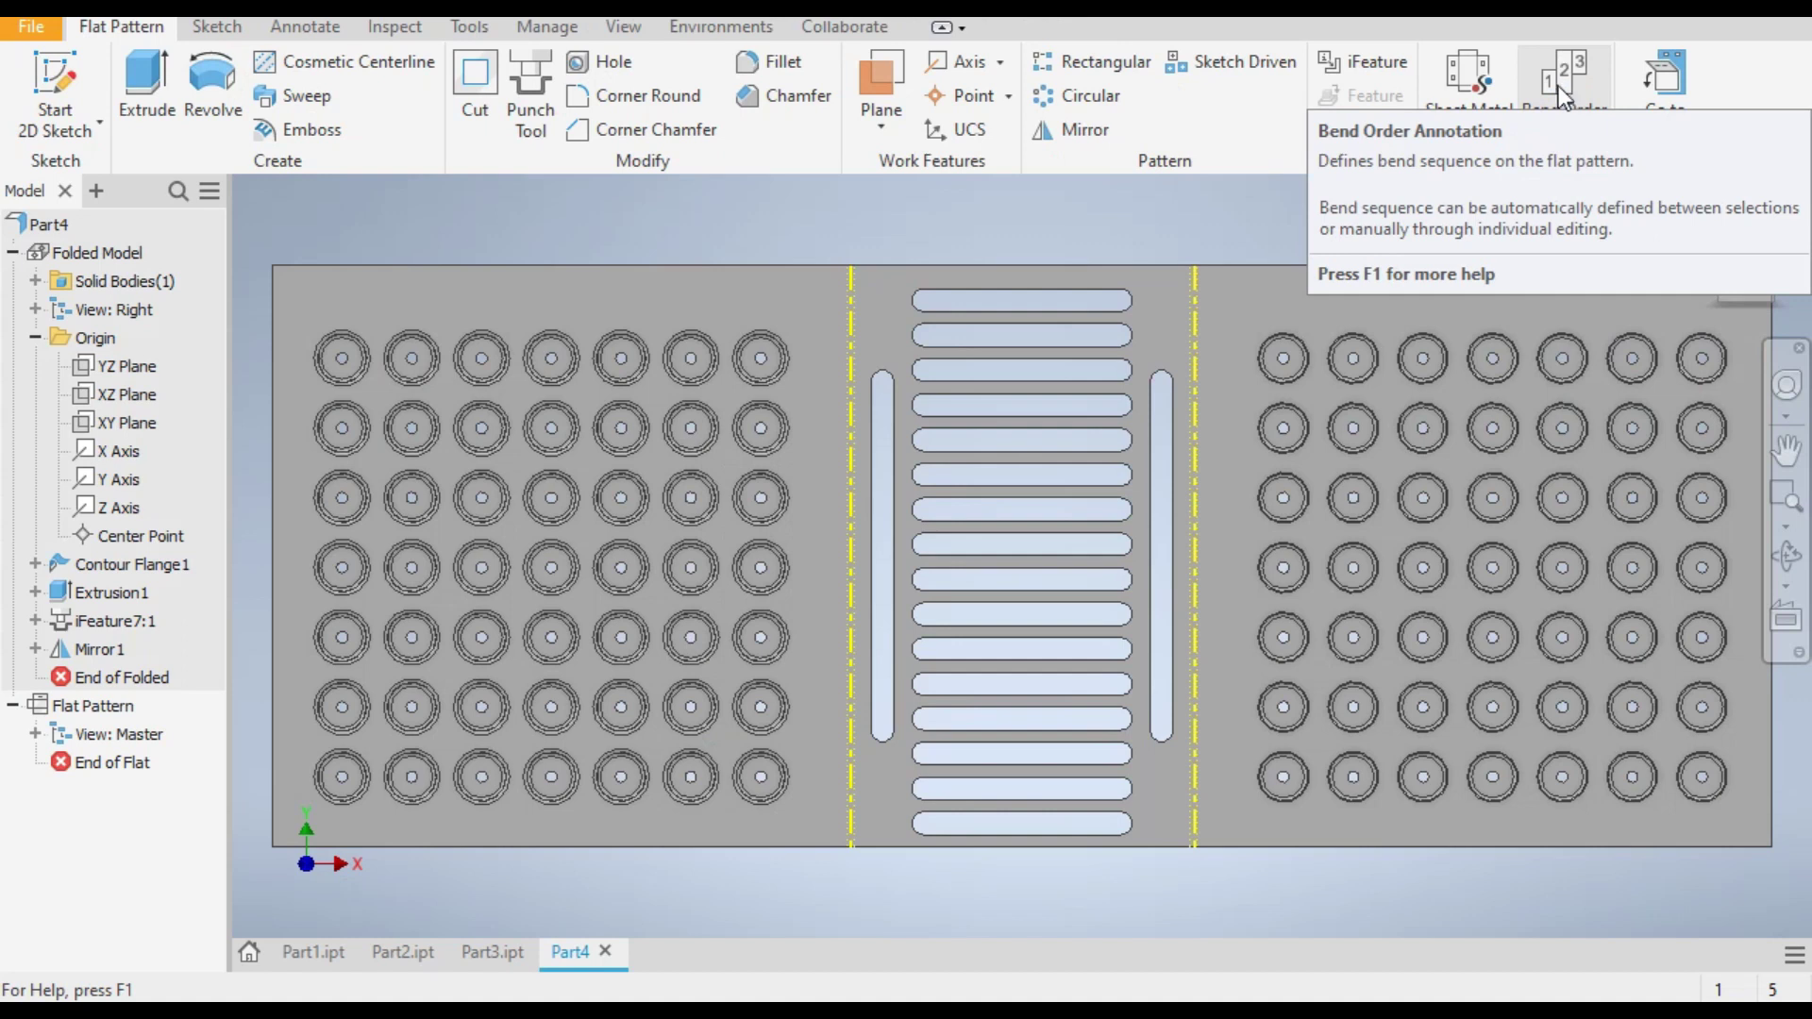
{"action": "scroll", "coordinate": [966, 268], "scroll_direction": "down", "scroll_amount": 3}
{"action": "middle_click_drag", "start_coordinate": [966, 268], "coordinate": [937, 327]}
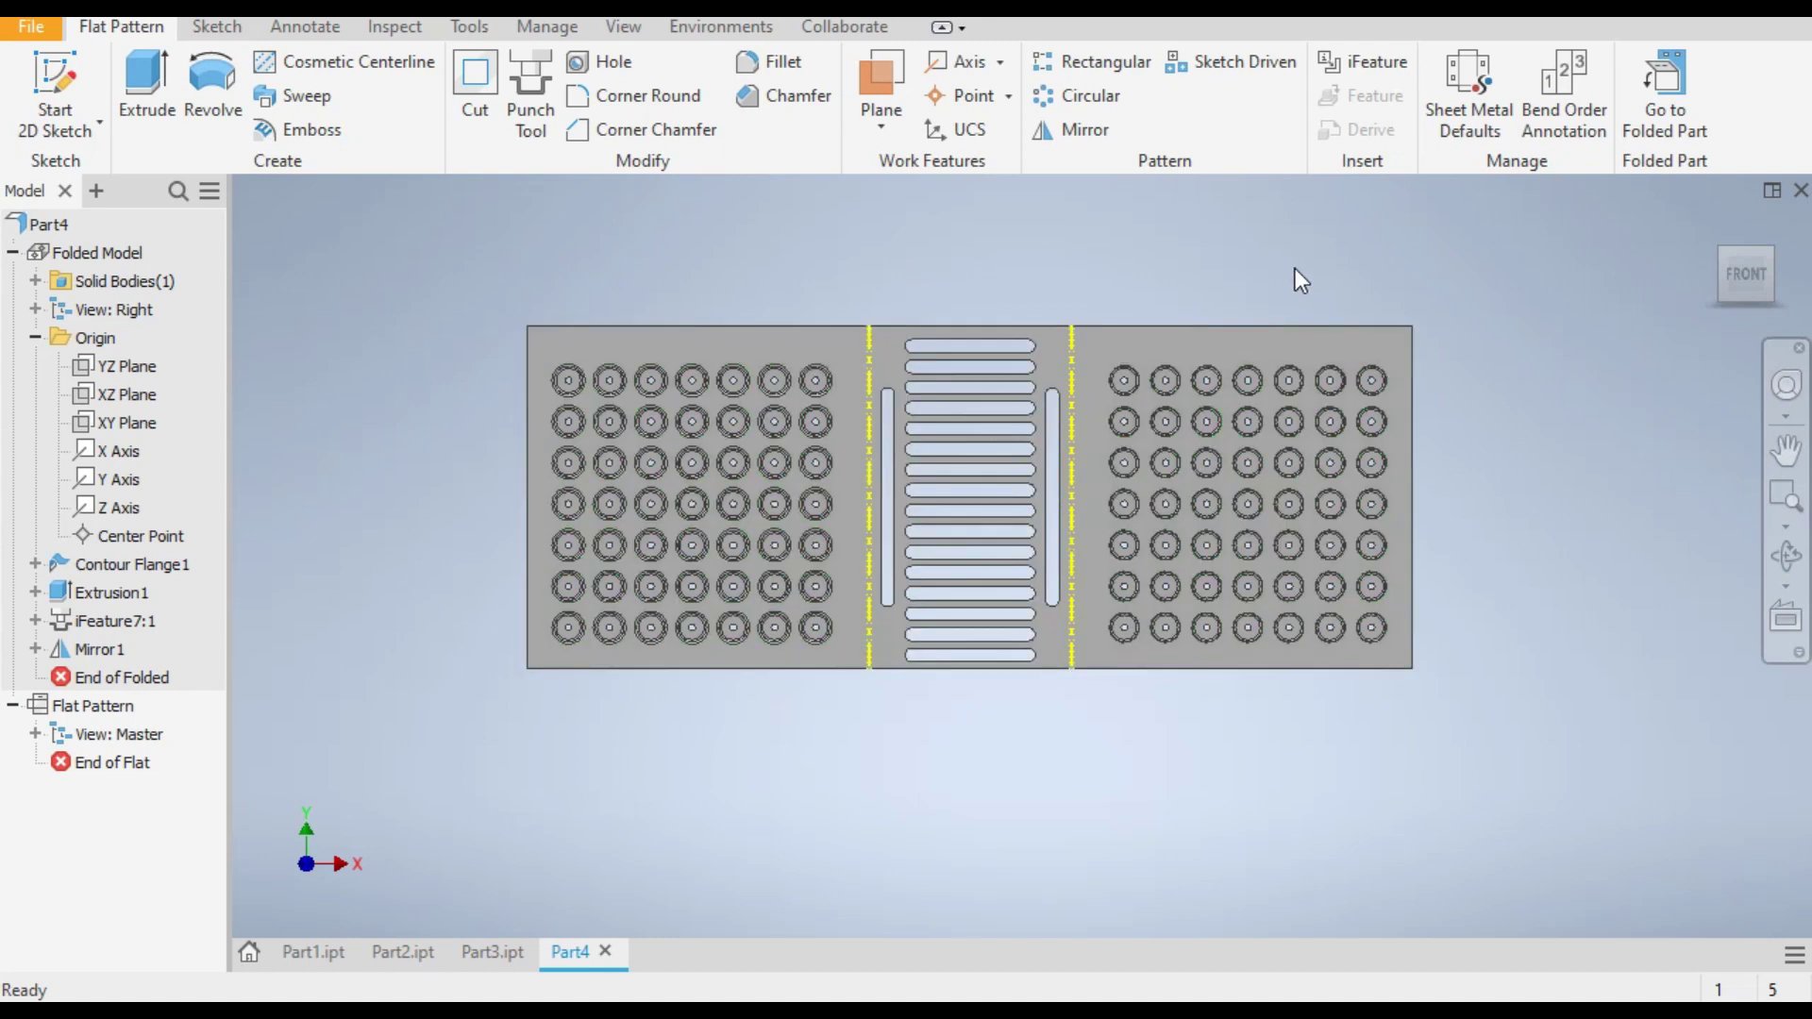
{"action": "left_click", "coordinate": [1661, 98]}
{"action": "mouse_move", "coordinate": [1497, 389]}
{"action": "middle_mouse_down"}
{"action": "mouse_move", "coordinate": [1488, 412]}
{"action": "mouse_move", "coordinate": [1521, 421]}
{"action": "mouse_move", "coordinate": [1523, 405]}
{"action": "middle_mouse_up"}
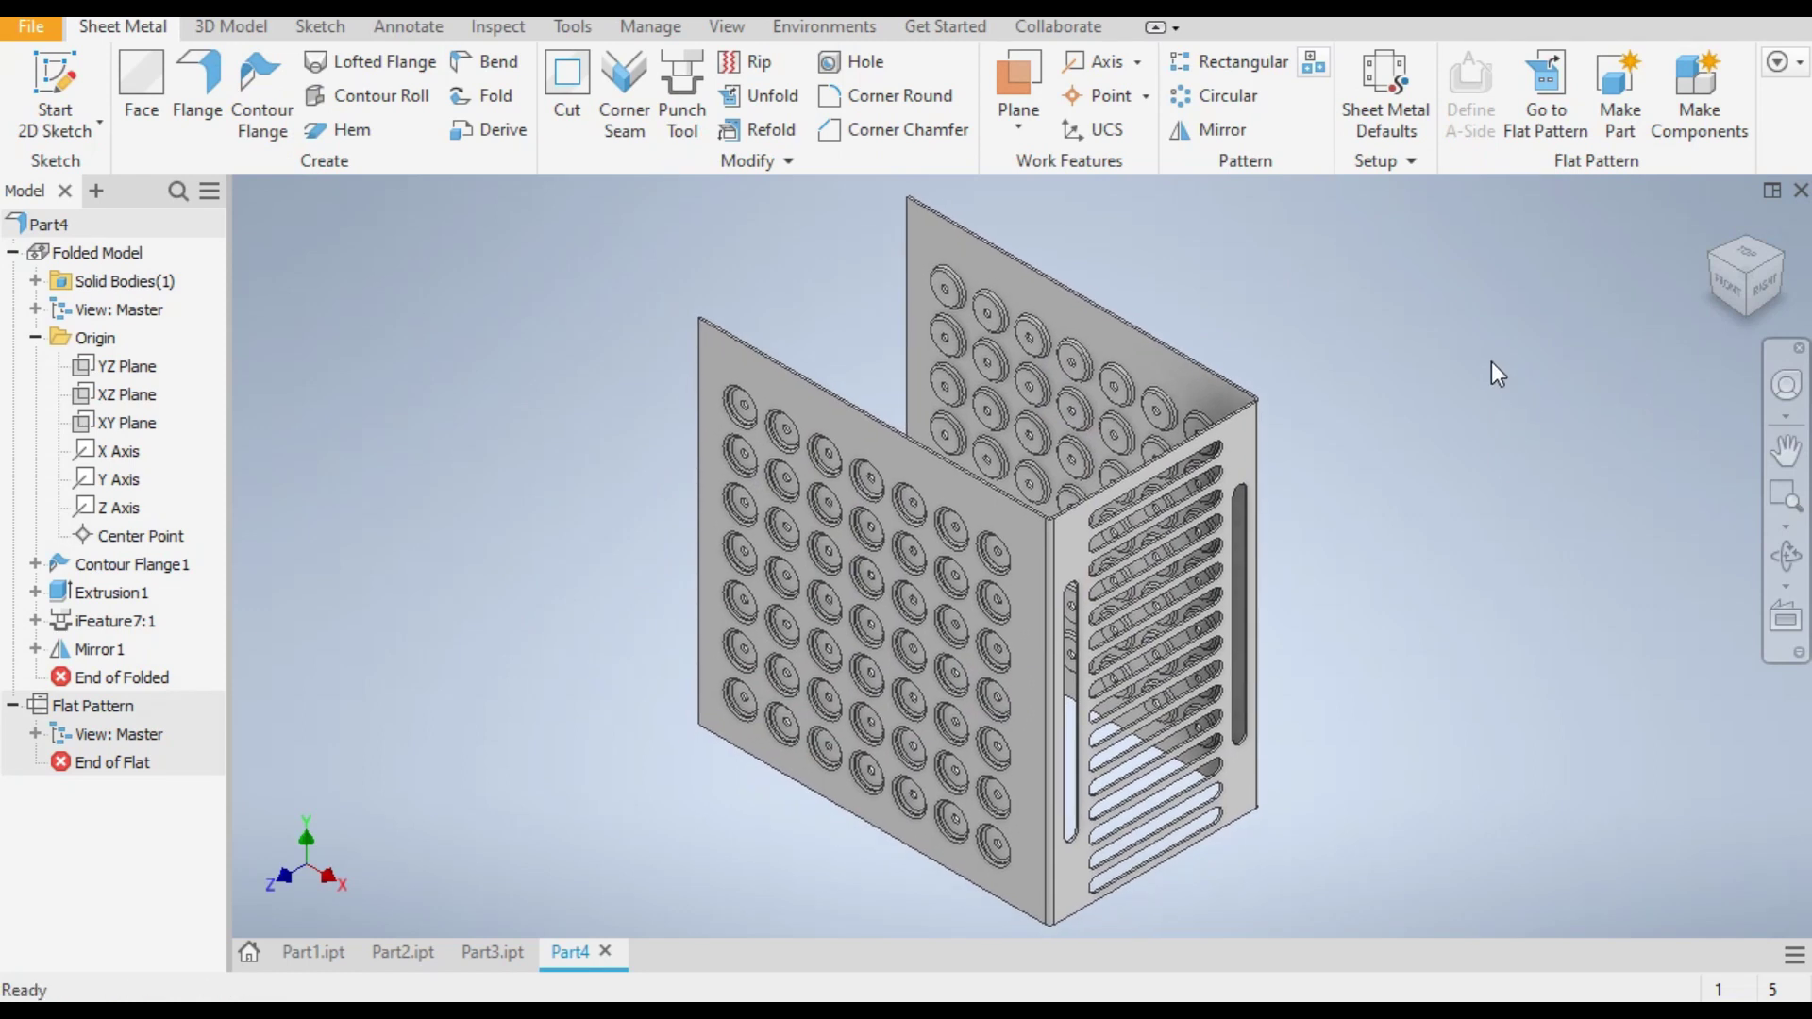